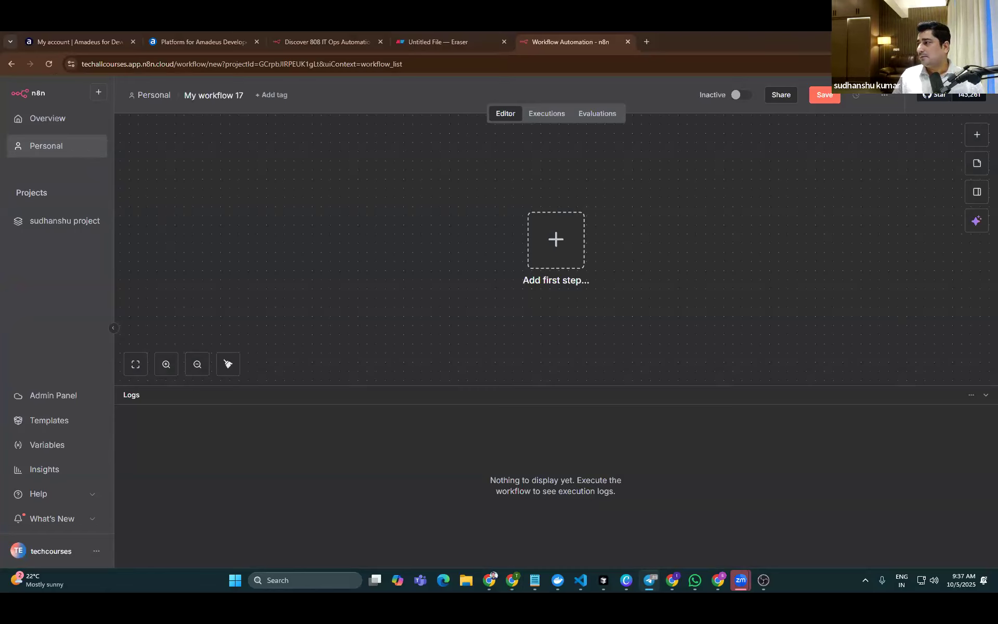
Switch to Telegram, search for "botfather" and open the verified BotFather chat
drag(309, 216, 129, 200)
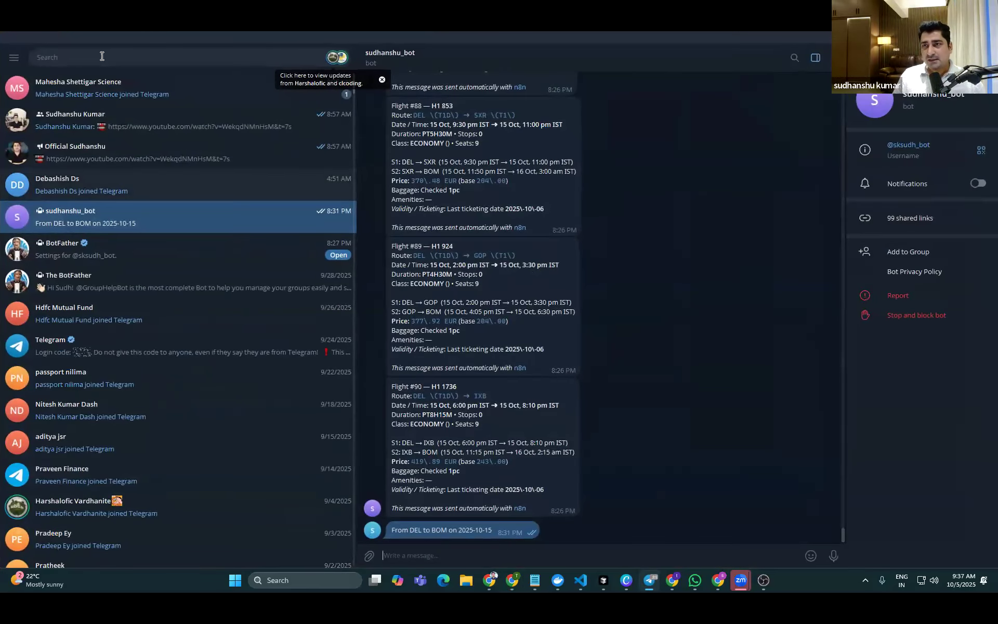
click(102, 56)
text(botfather)
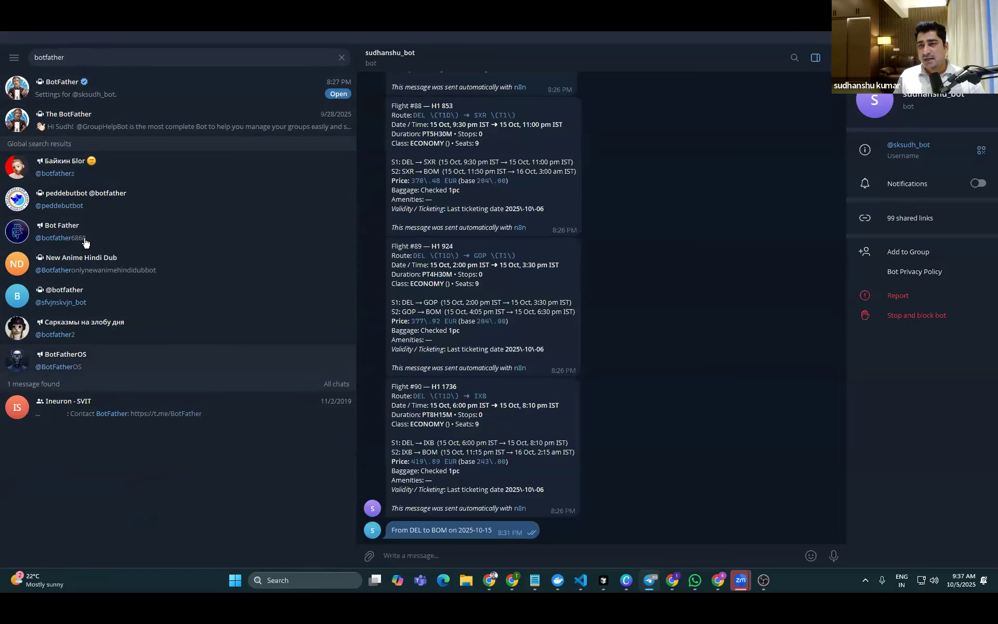
click(113, 83)
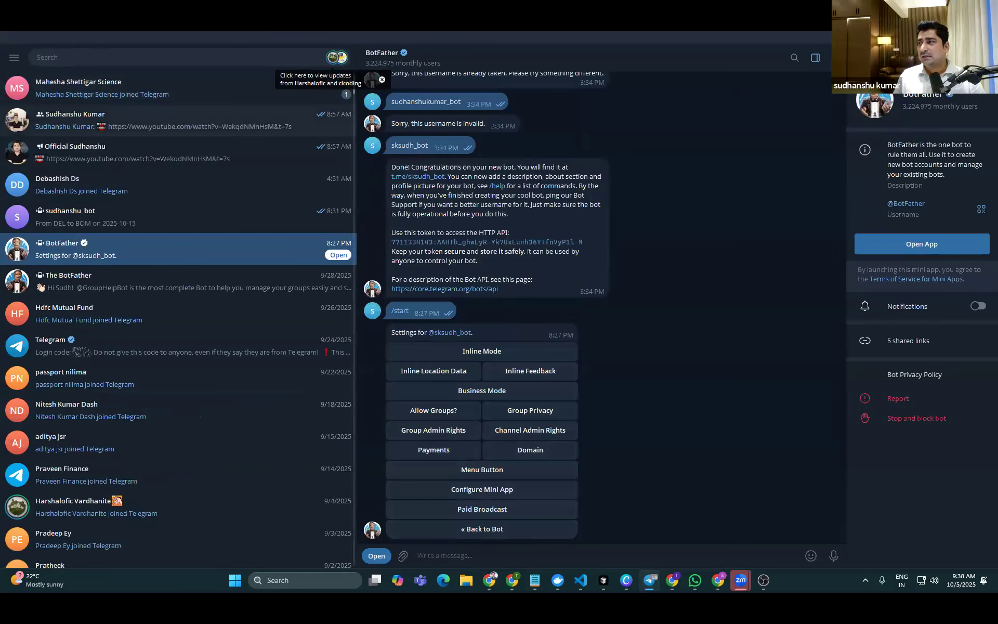
Send BotFather the /newbot command to start creating a bot
click(10, 60)
click(795, 211)
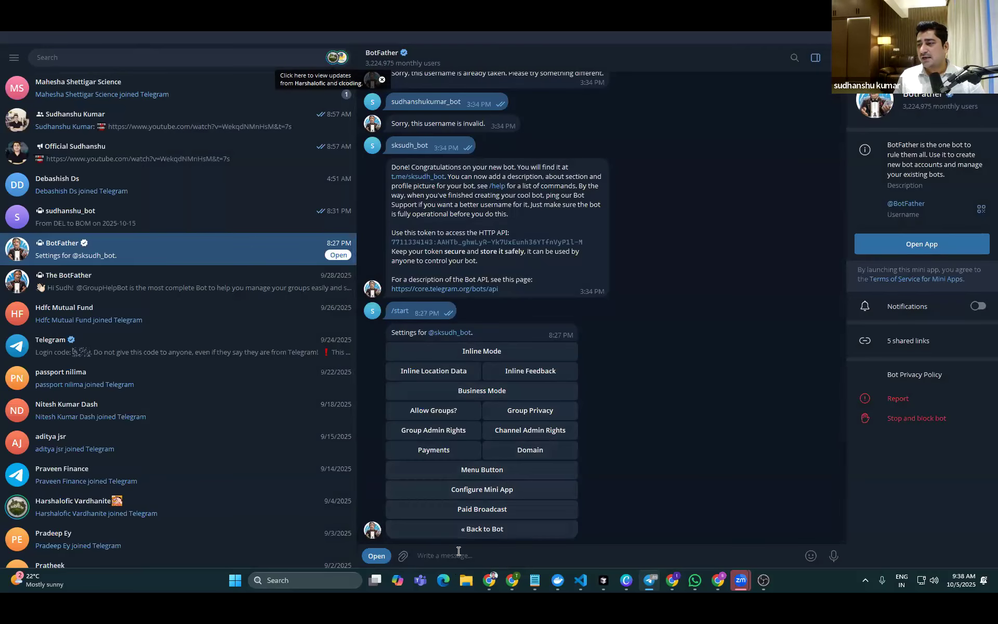
text(/new)
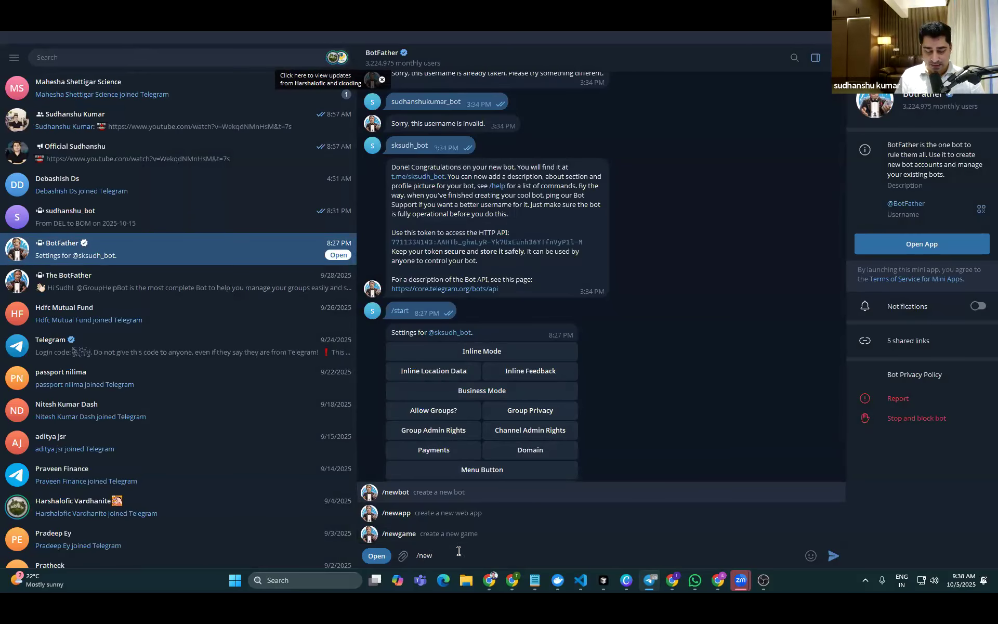
text(bot)
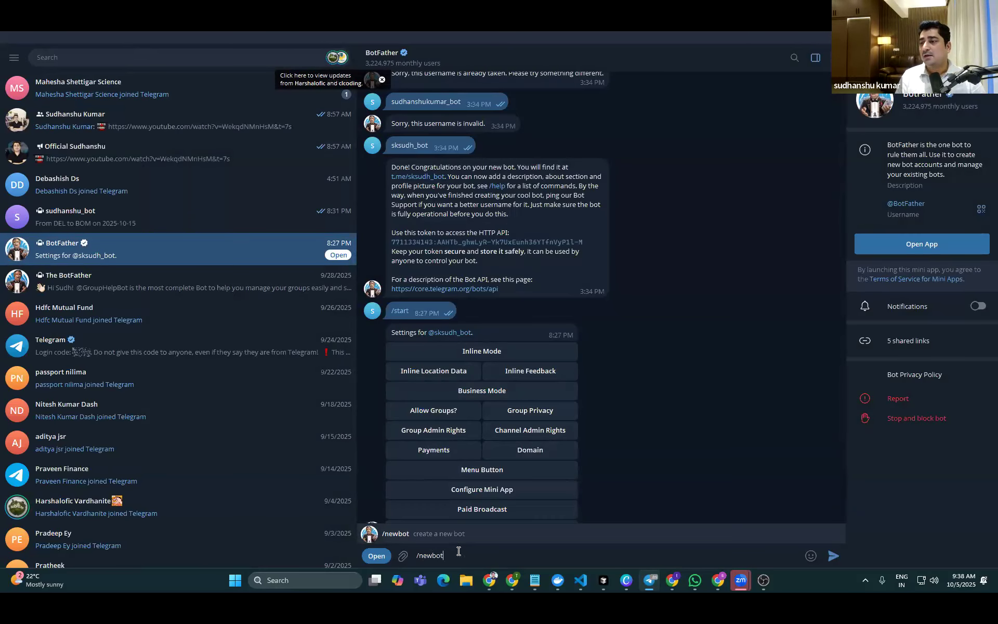
key(Return)
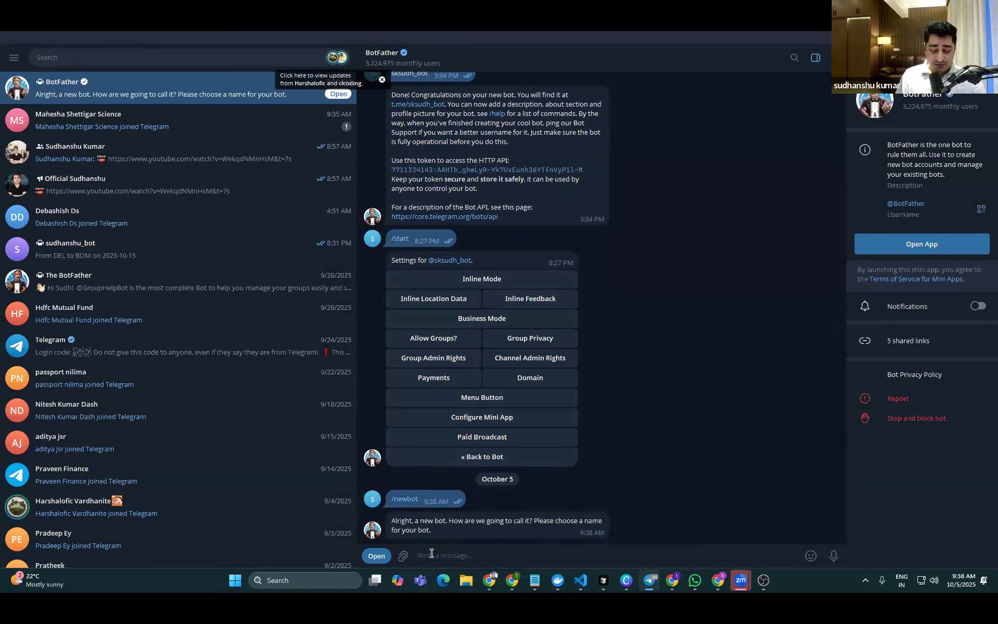
Name the new bot euron_flight_seach and give it the username EuronFlightBot
text(euro_flight)
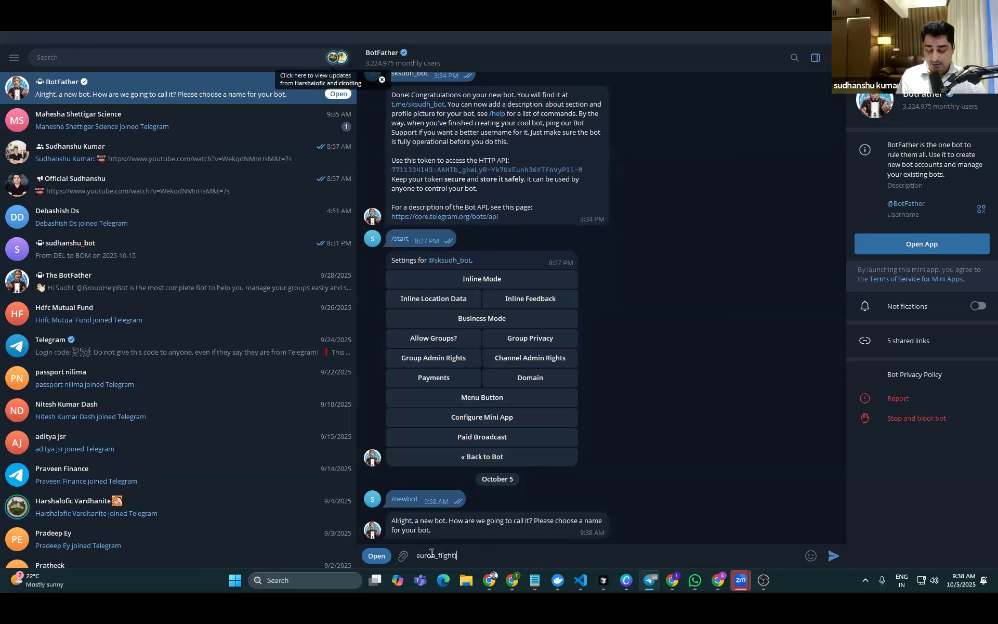
text(_seach)
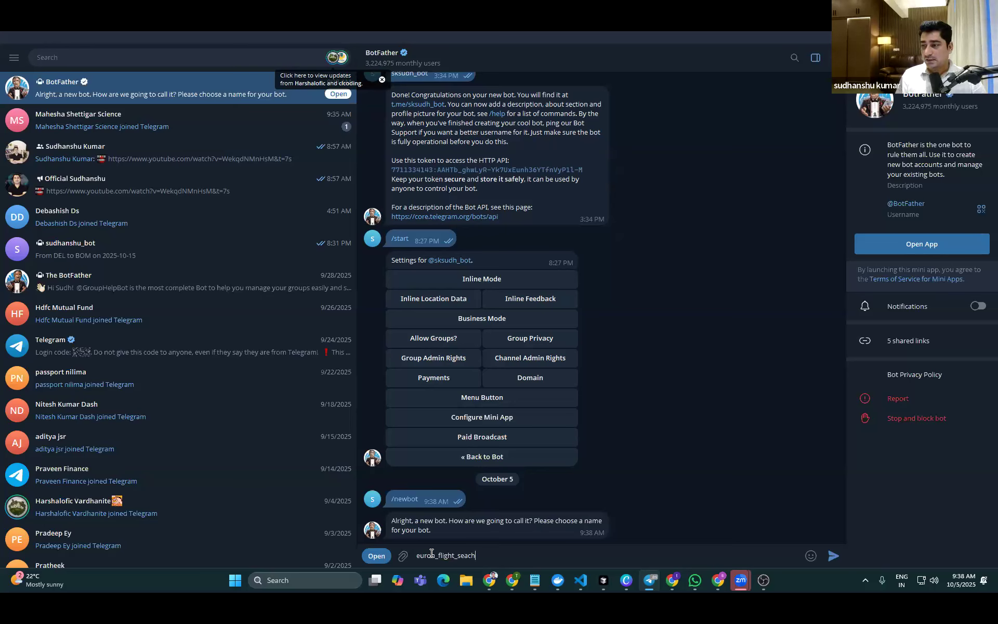
key(Return)
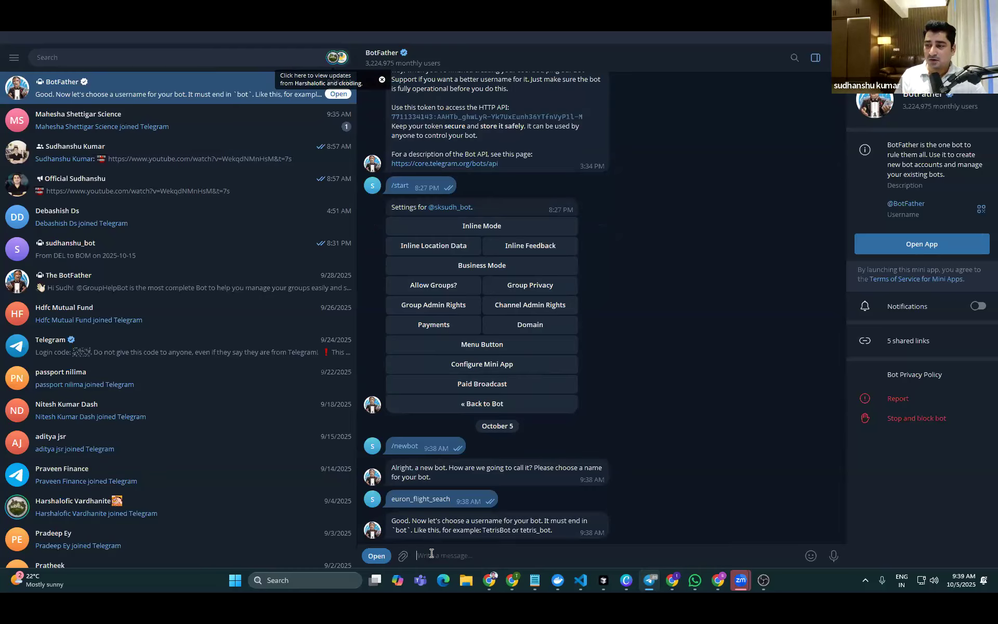
text(EuronFl)
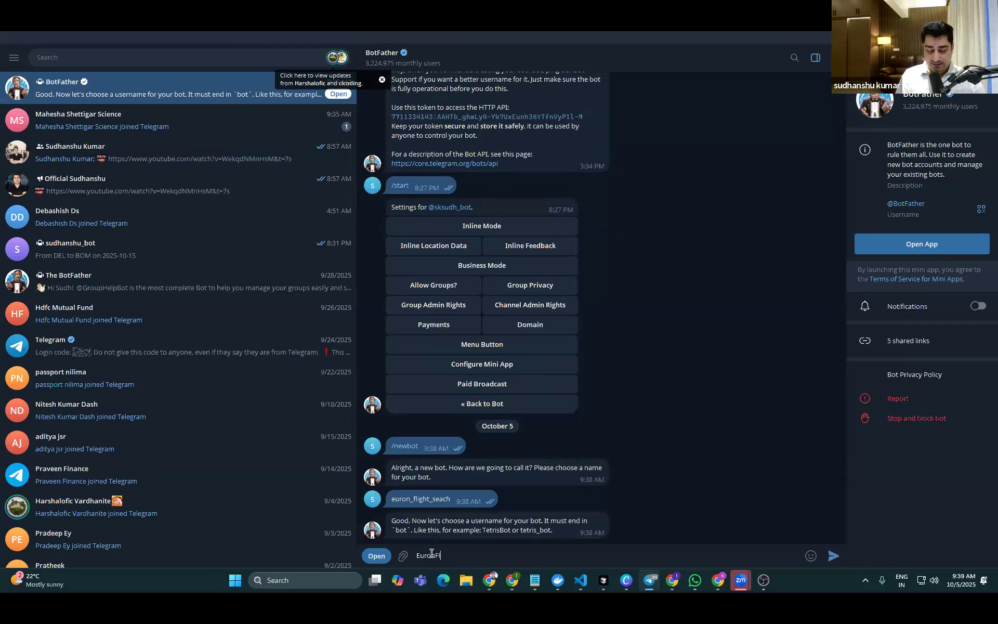
text(ightBot)
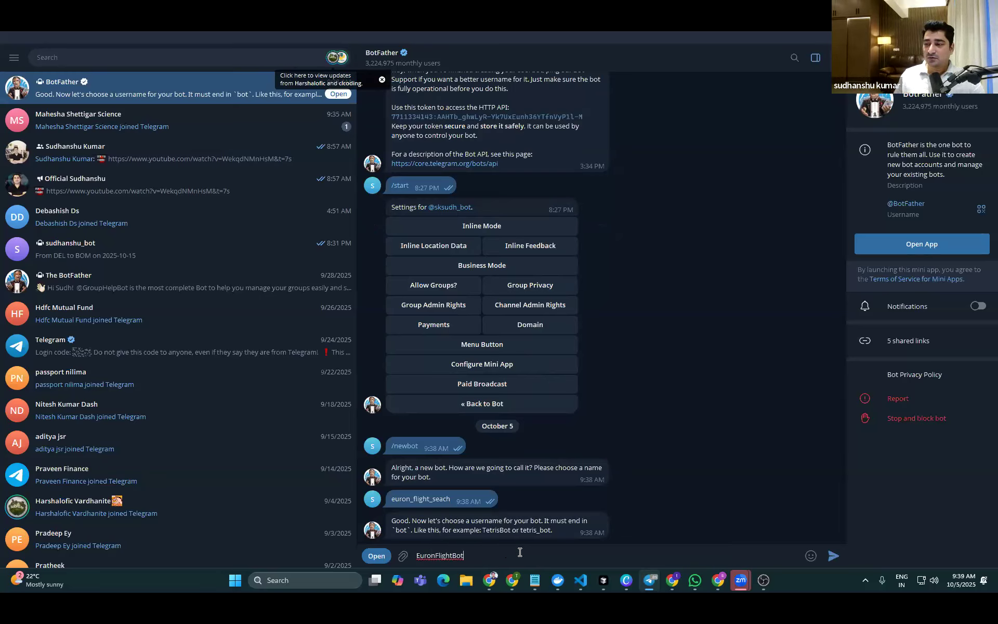
key(Return)
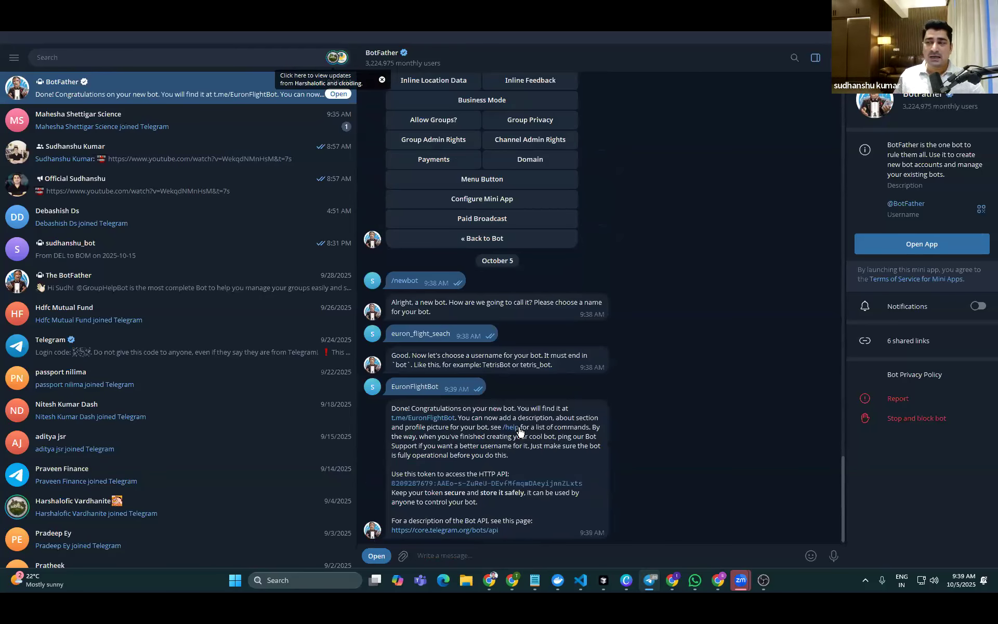
Review the new bot's username, link and HTTP API token in the BotFather conversation
double_click(410, 387)
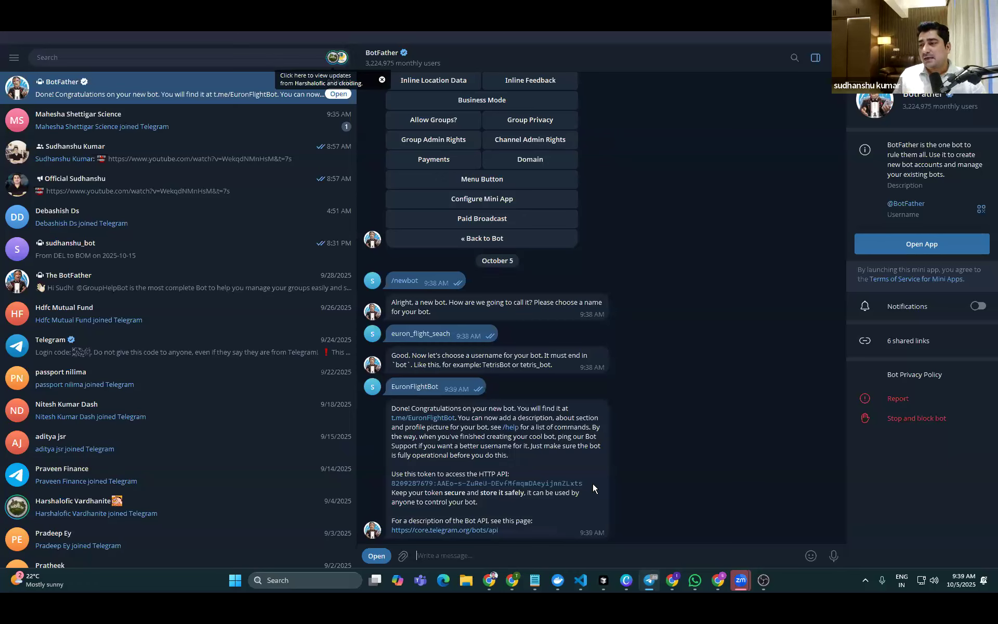
mouse_move(382, 482)
mouse_down()
mouse_move(553, 503)
mouse_move(417, 475)
mouse_move(387, 482)
mouse_up()
click(557, 502)
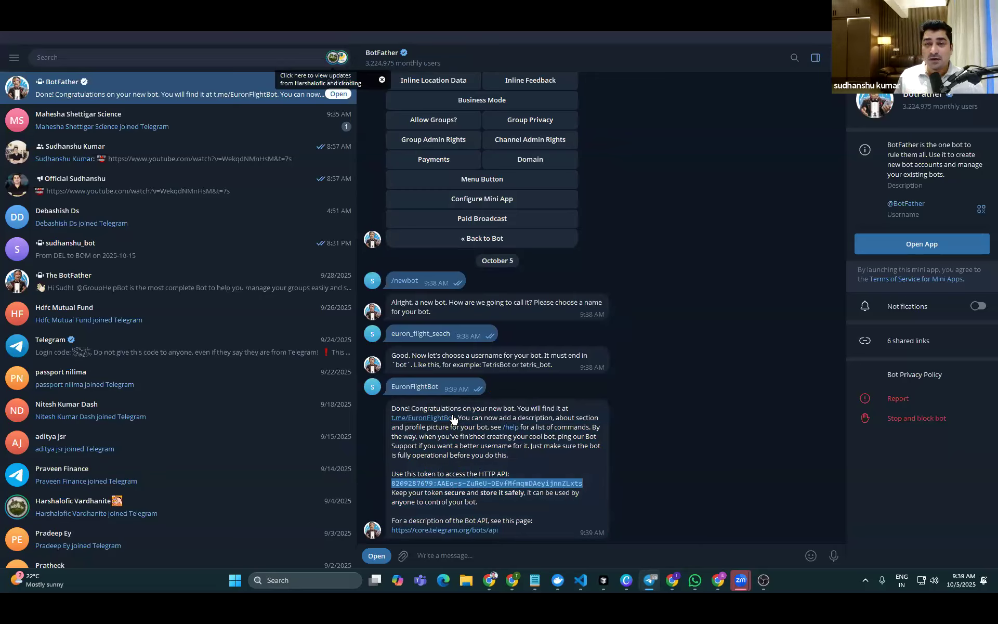
click(595, 484)
drag(595, 483, 393, 487)
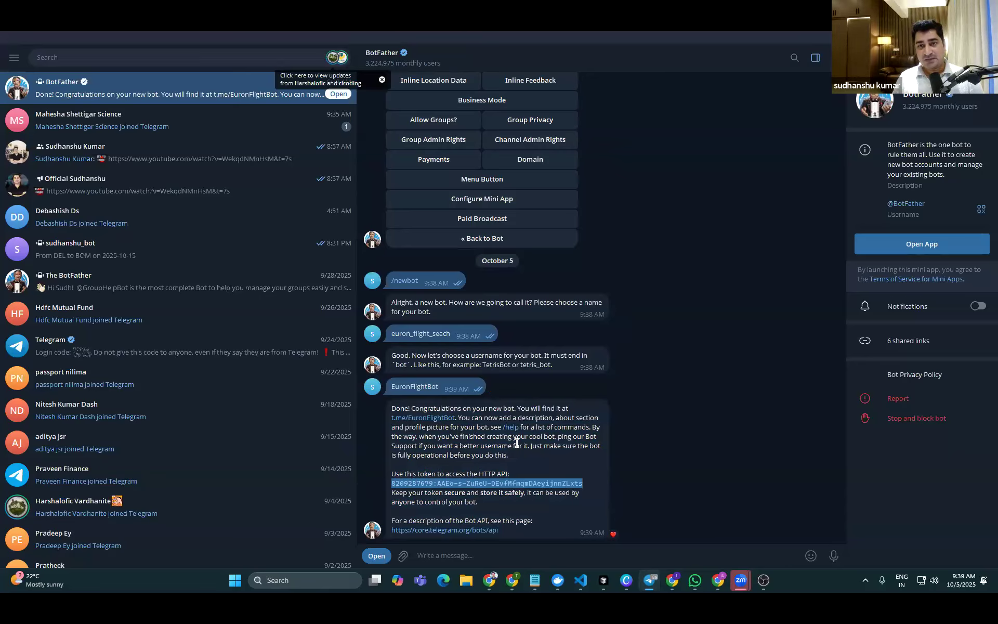
drag(599, 488, 388, 491)
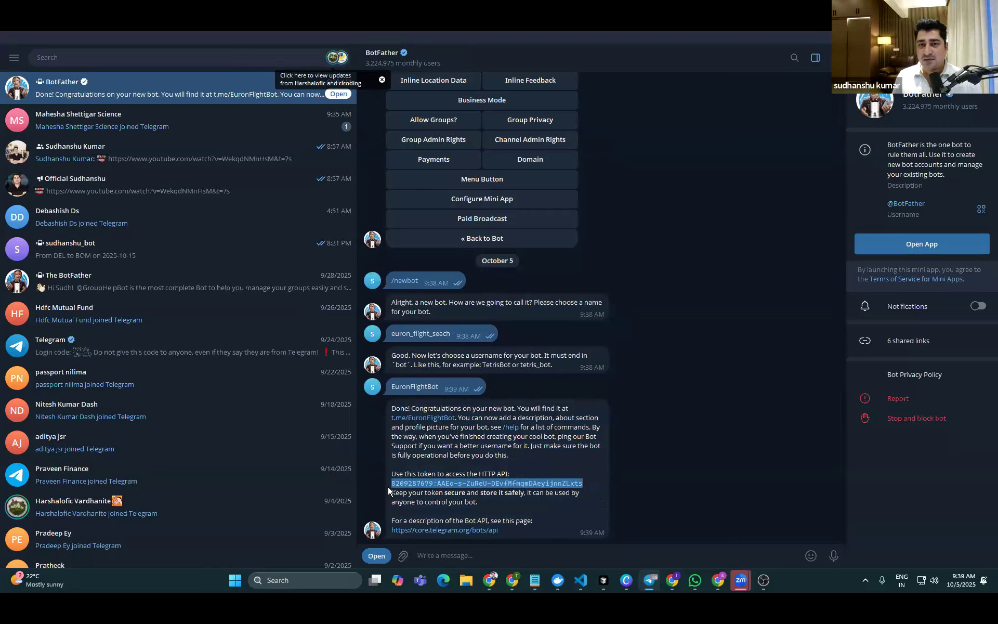
drag(594, 475, 392, 488)
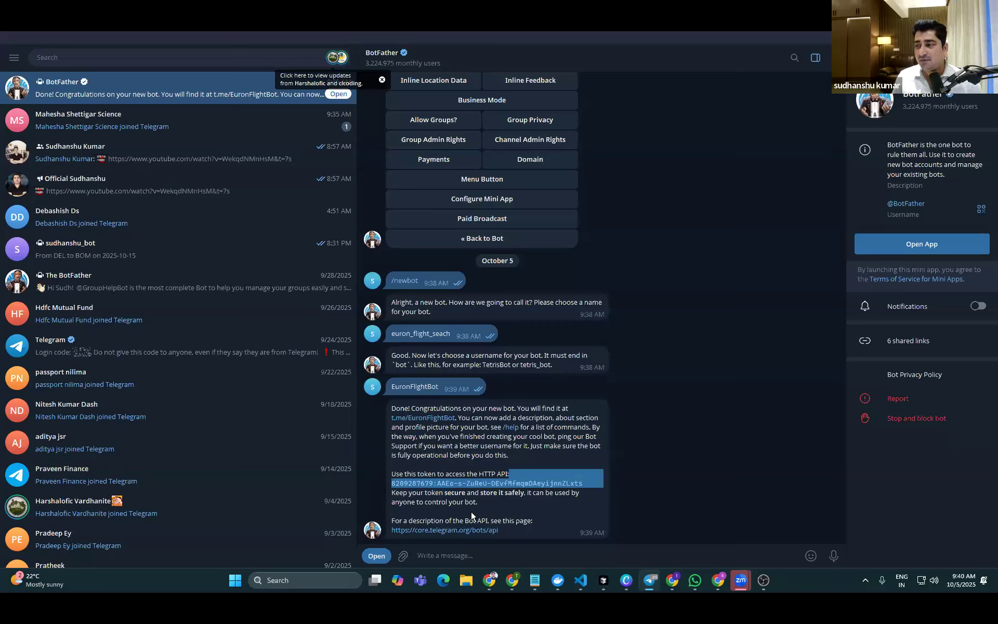
double_click(556, 510)
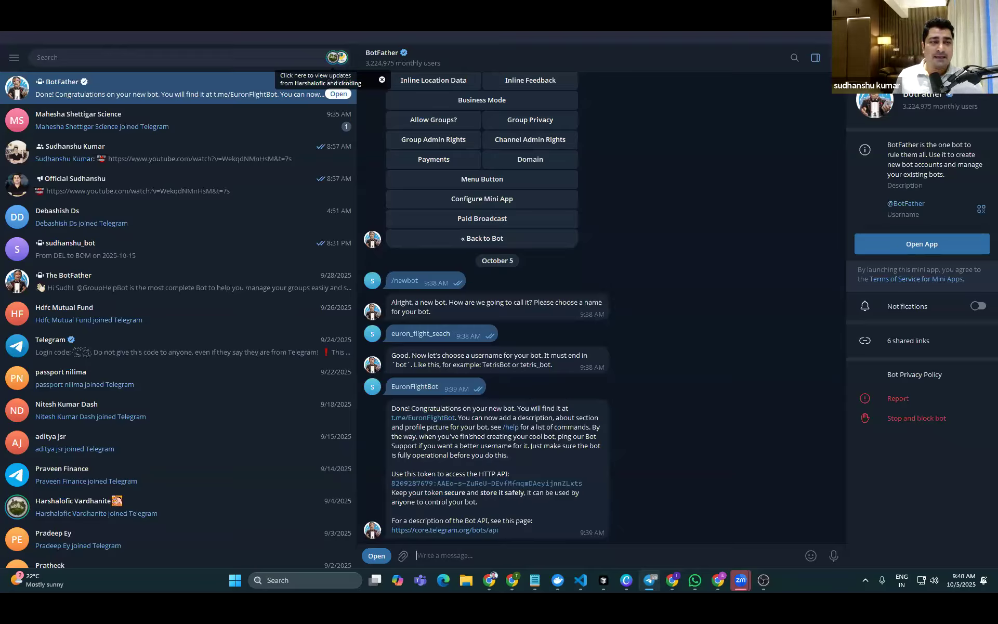
click(512, 579)
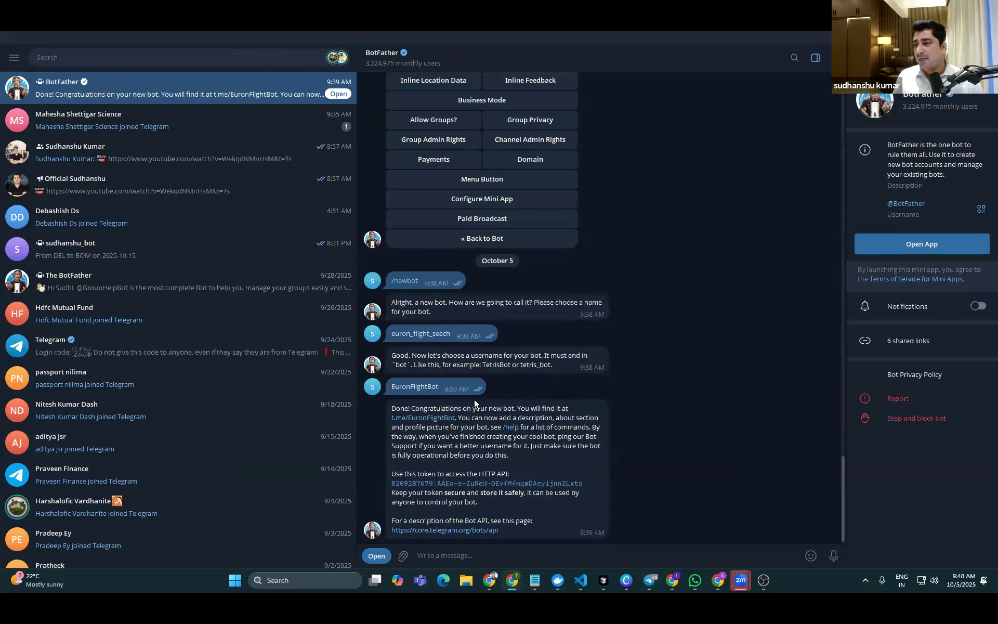
click(525, 456)
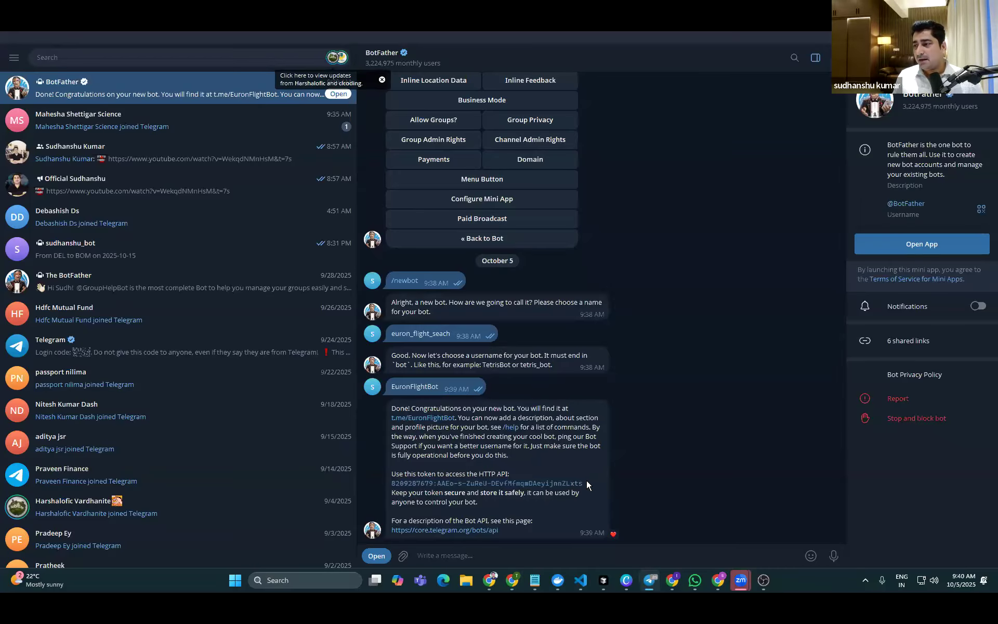
Copy the new bot's HTTP API token and paste it into the Notepad file, a few lines below the existing key
drag(436, 487, 385, 487)
key(ctrl+c)
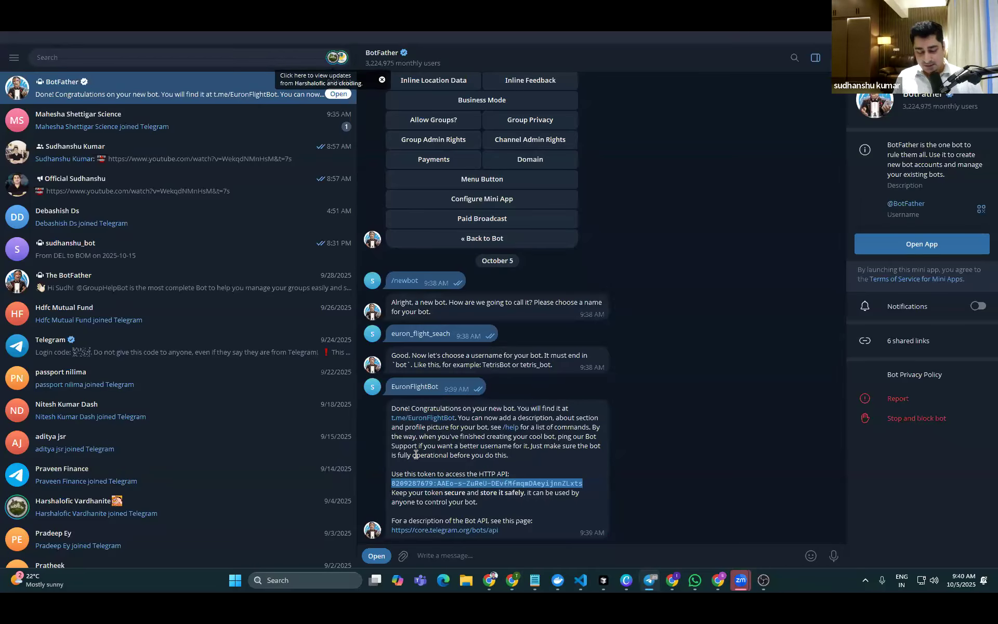
click(535, 580)
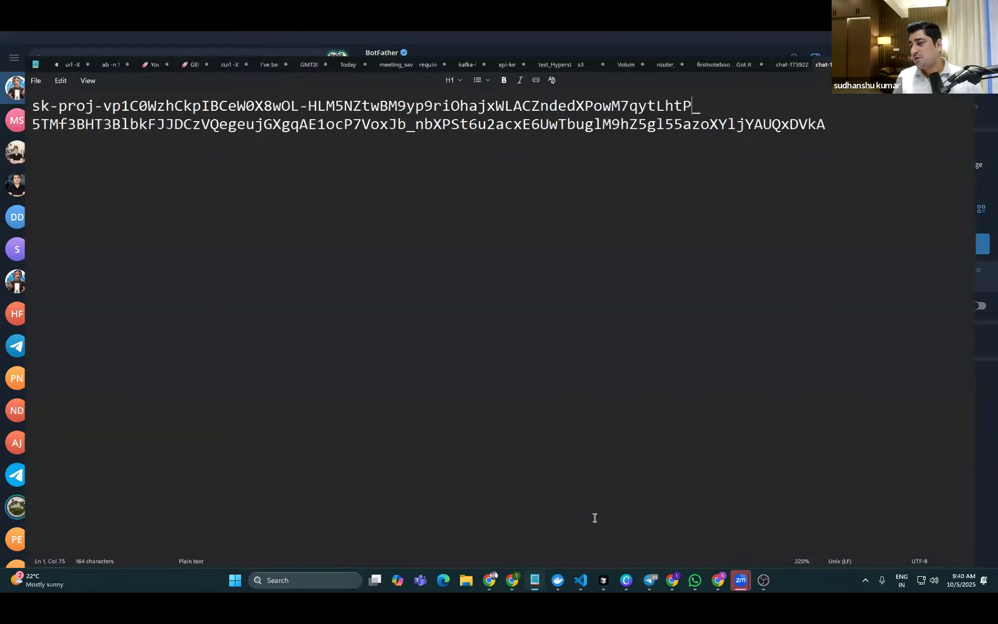
click(850, 100)
key(Return)
key(Return)
key(Return)
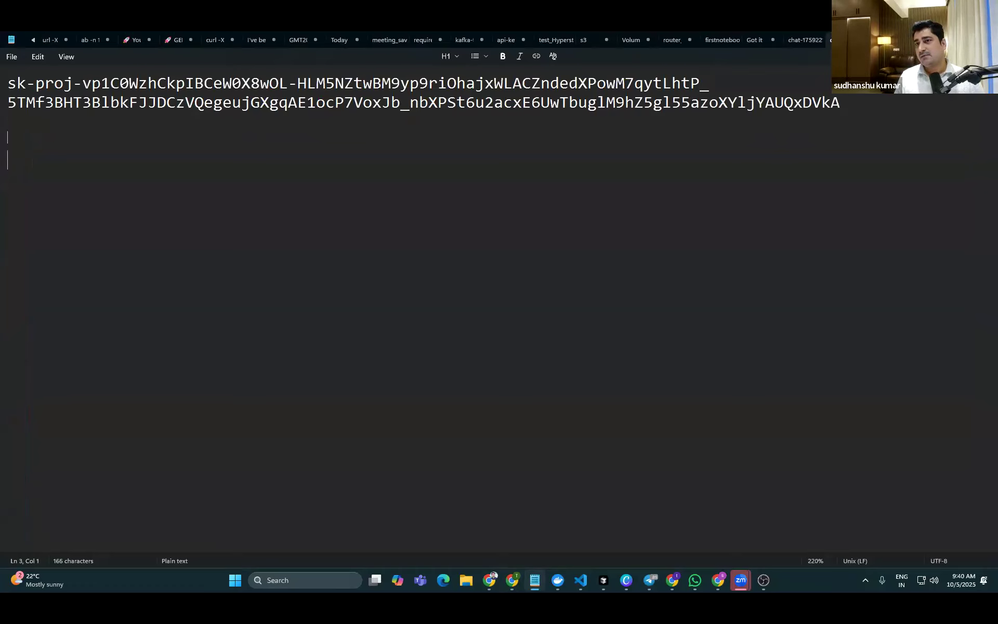
key(ctrl+v)
drag(511, 162, 6, 162)
click(488, 159)
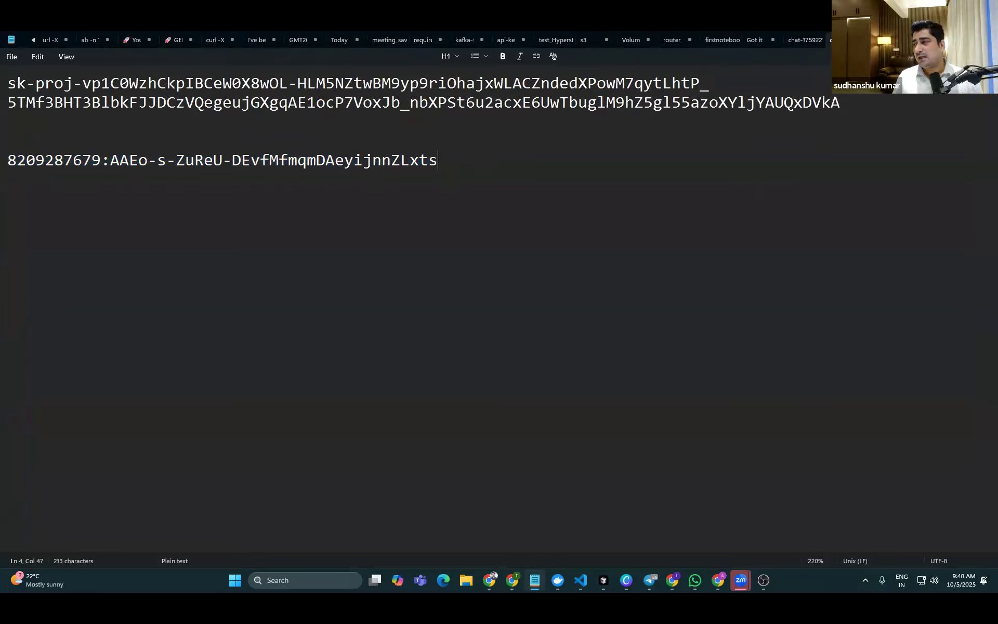
drag(883, 99, 111, 83)
click(659, 140)
Return to Telegram, open the new bot through its t.me/EuronFlightBot link and start the chat
key(alt+Tab)
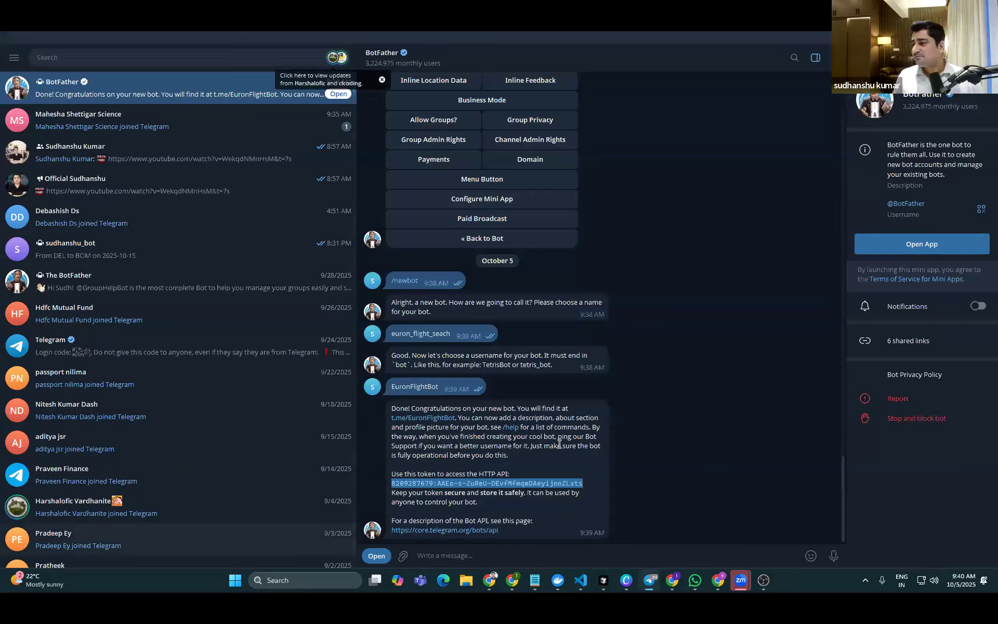
click(423, 417)
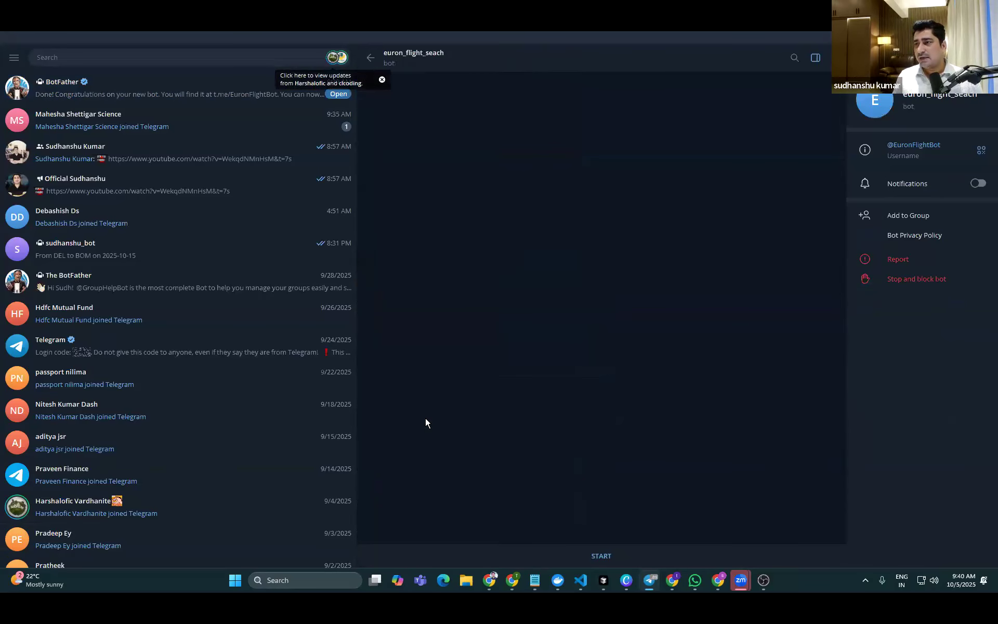
click(604, 556)
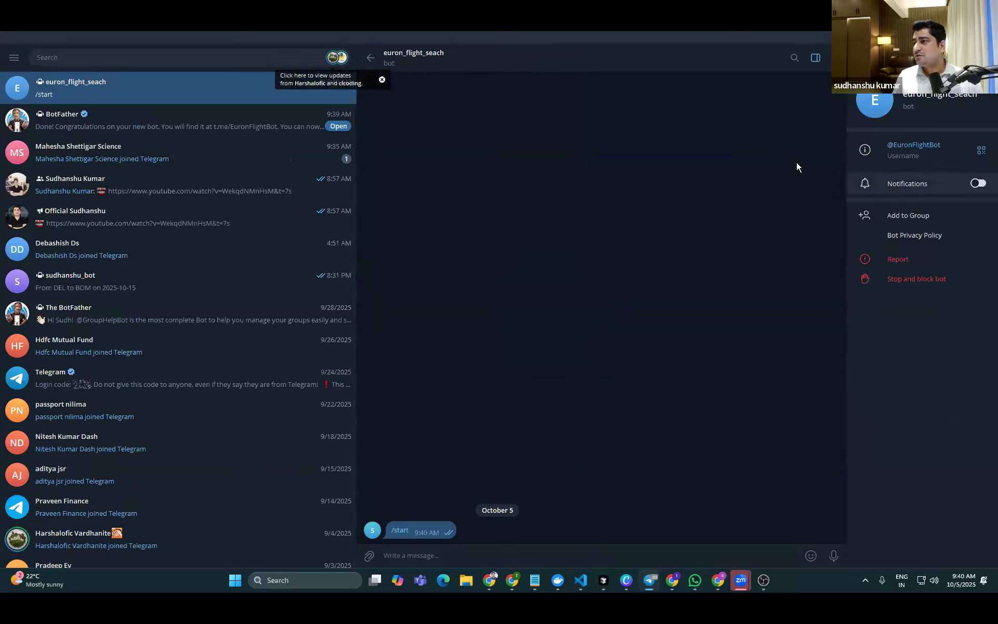
Inspect the bot's management settings and its public link username, leaving them without saving
click(830, 57)
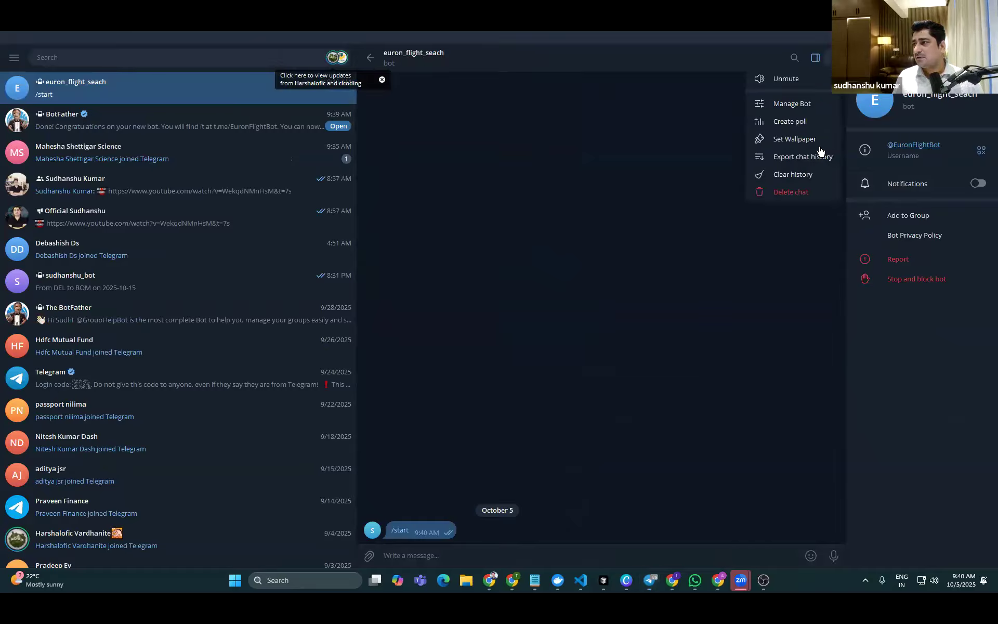
click(811, 103)
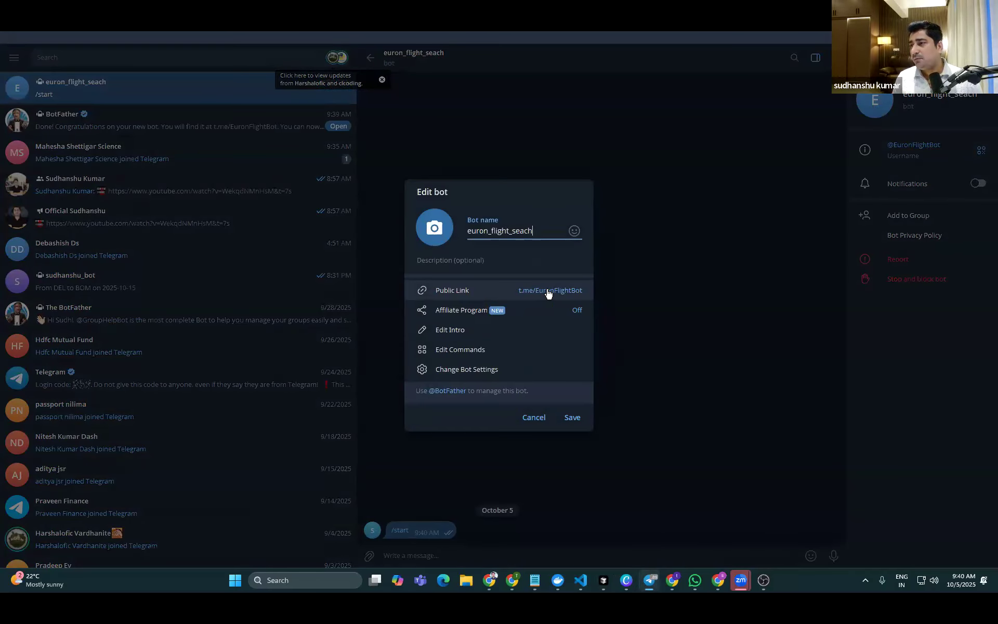
click(551, 295)
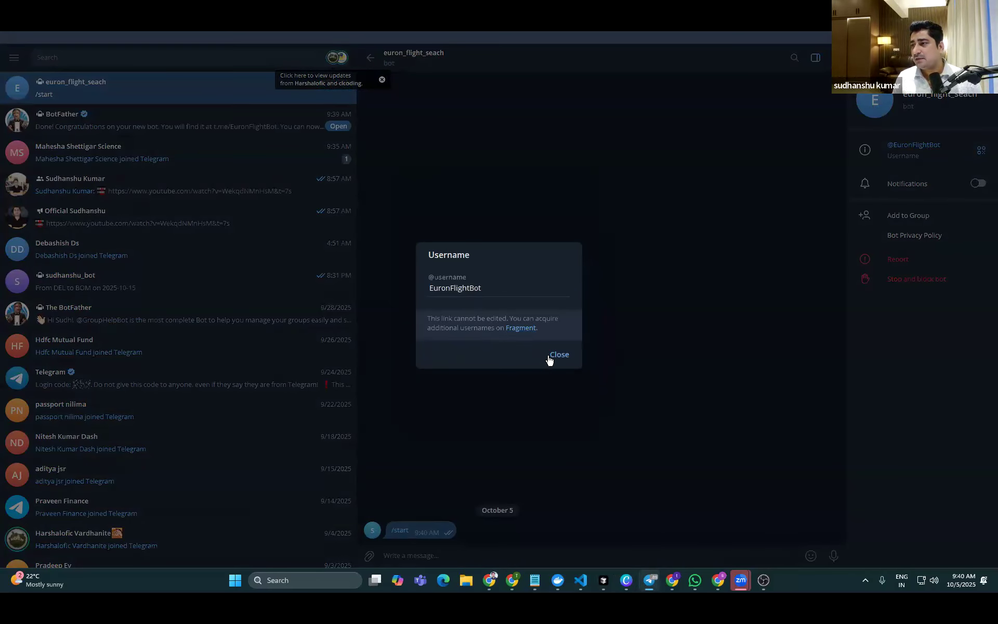
click(559, 355)
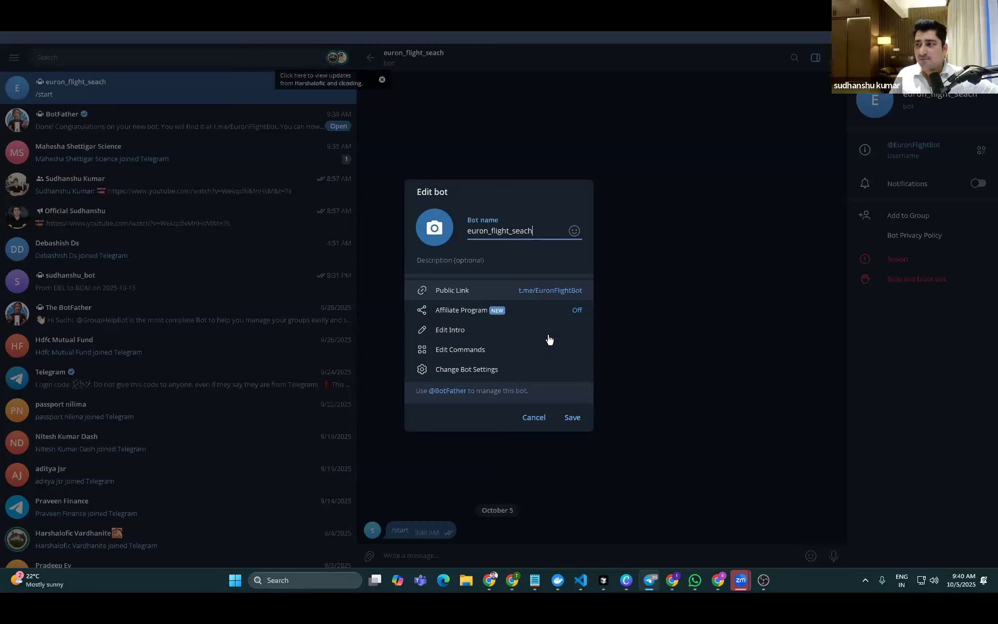
click(536, 419)
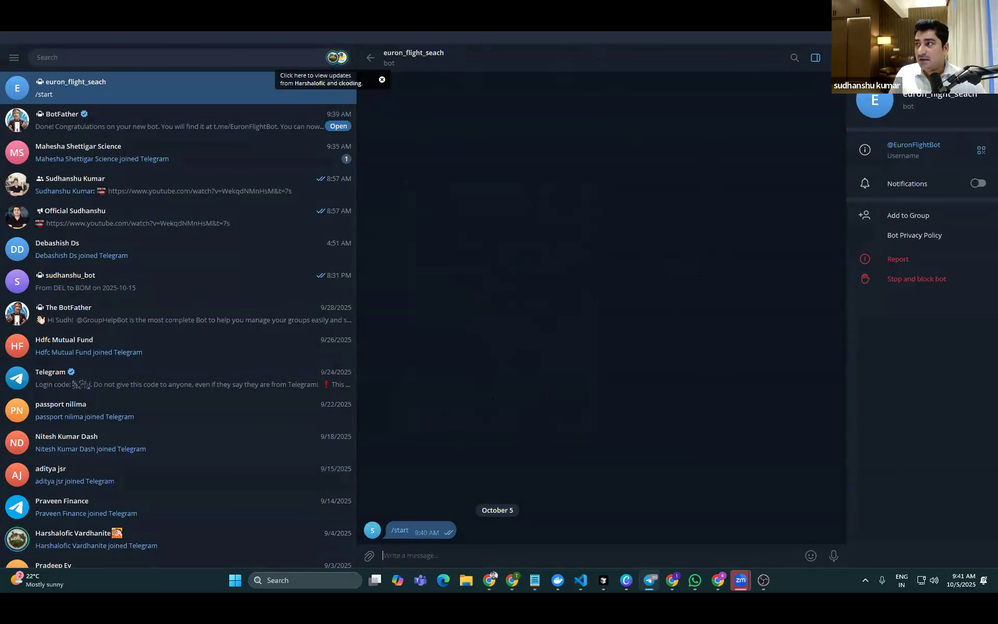
Switch to the n8n workflow, search the nodes for "tele" and add the Telegram "On message" trigger as the first step
key(alt+Tab)
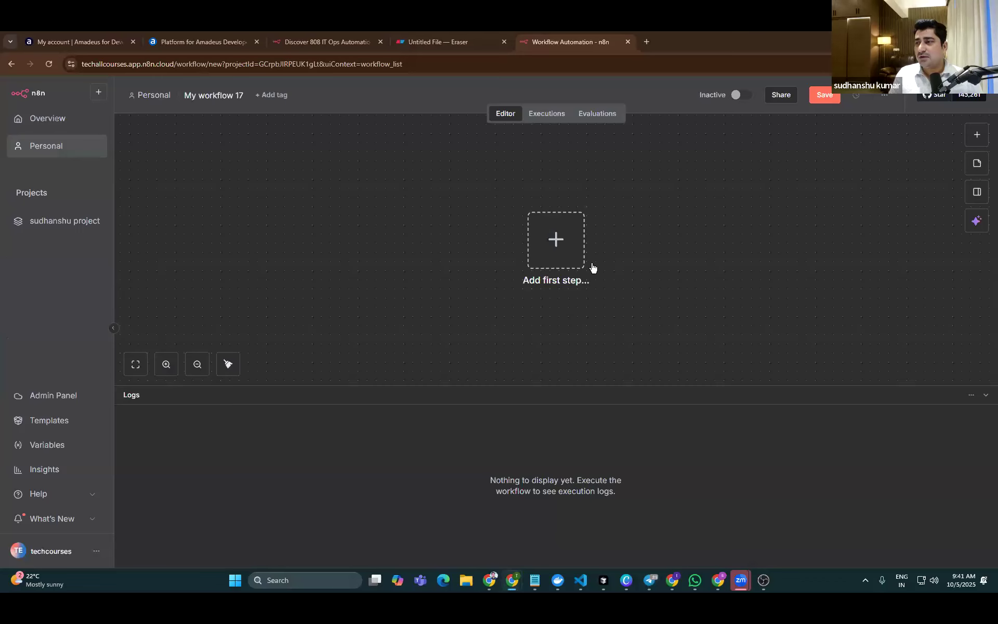
click(976, 135)
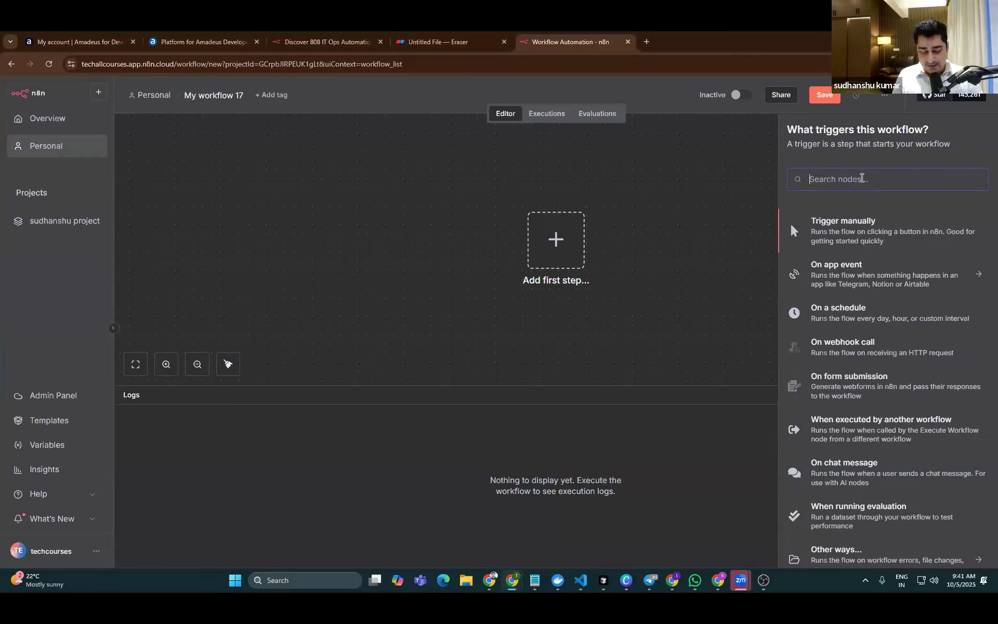
text(tele)
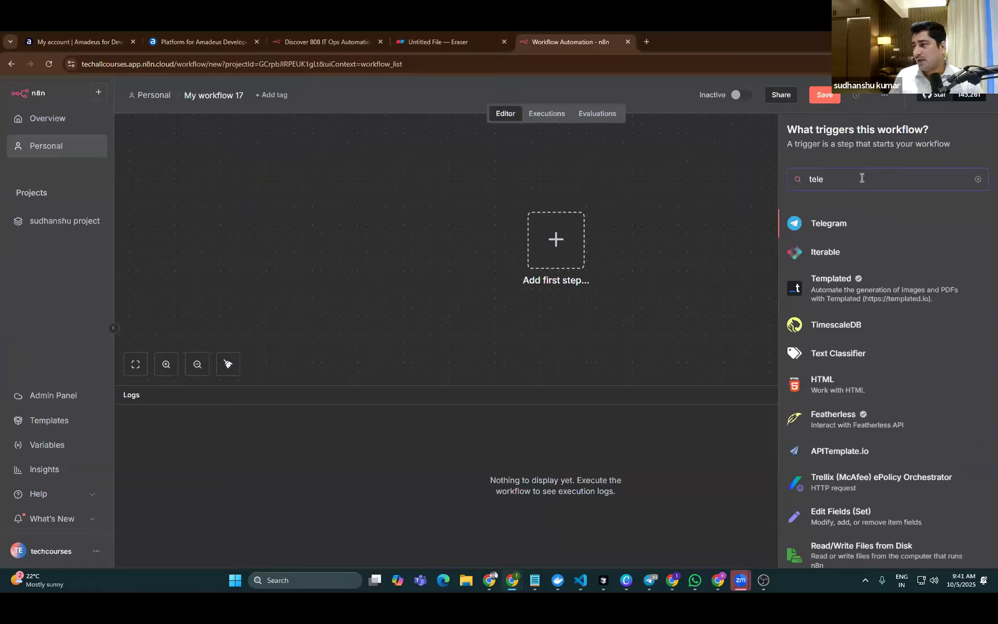
click(853, 225)
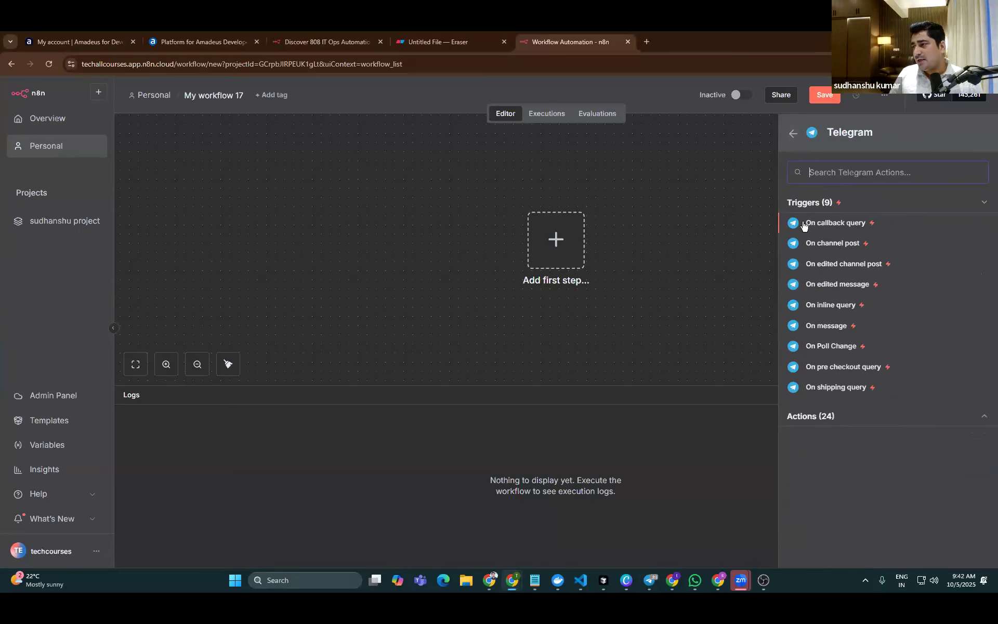
click(836, 327)
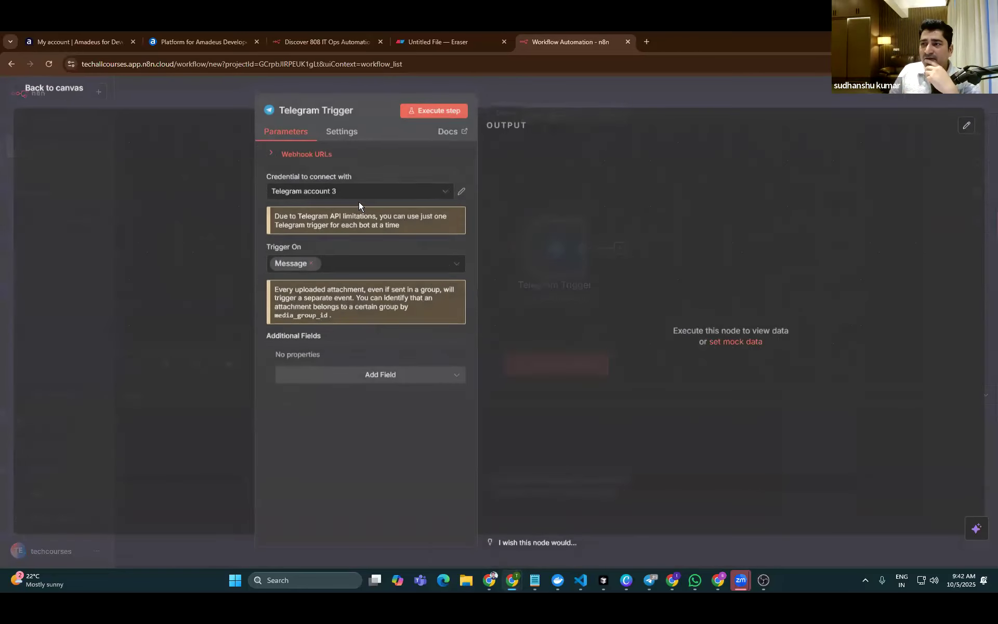
Create a new Telegram API credential for the trigger and paste the bot's access token copied from the Notepad file
click(320, 196)
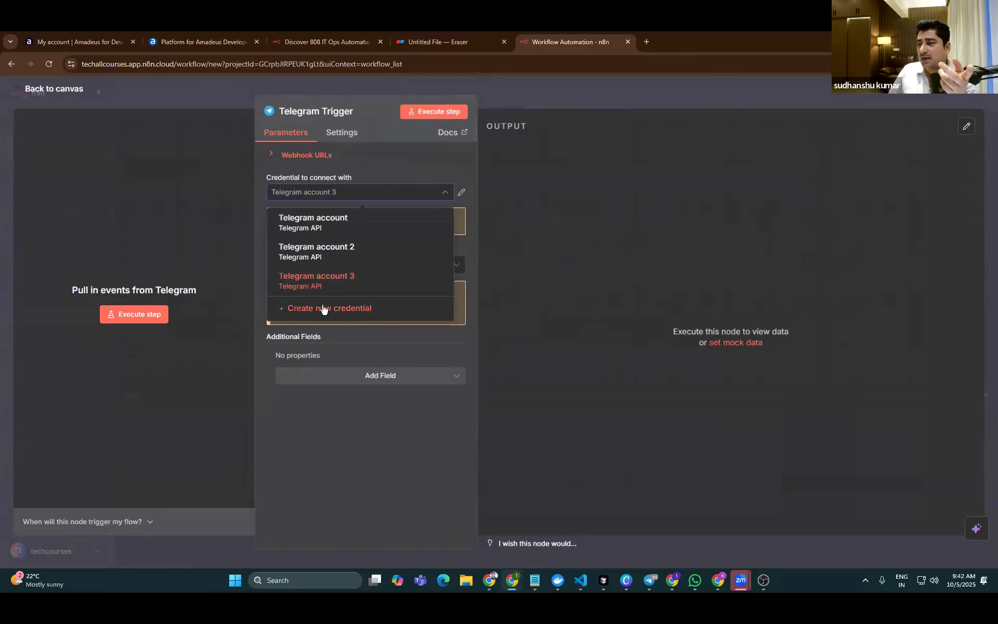
click(350, 310)
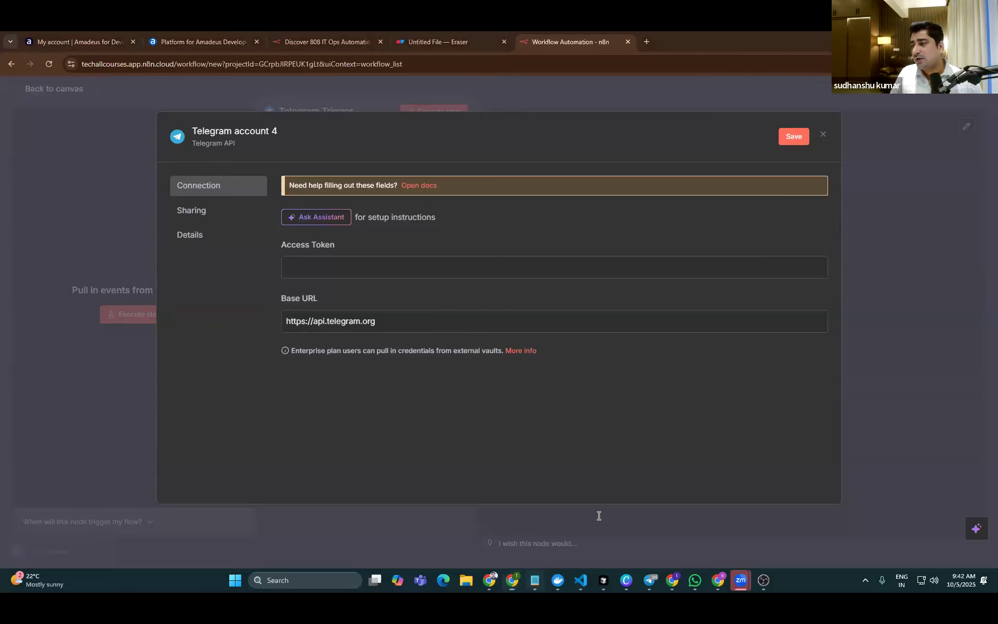
key(alt+Tab)
drag(438, 160, 9, 156)
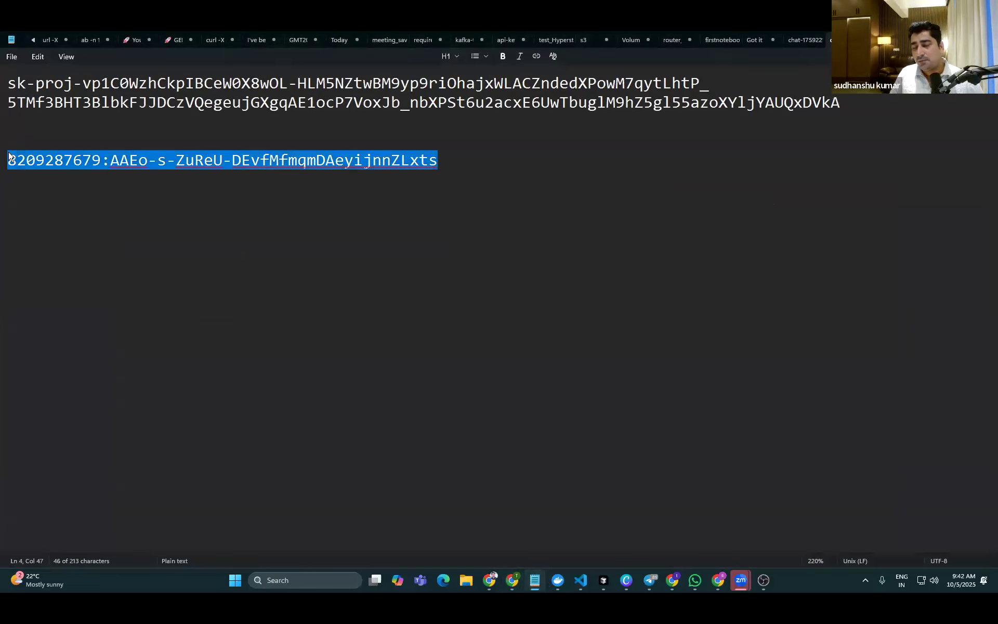
click(938, 40)
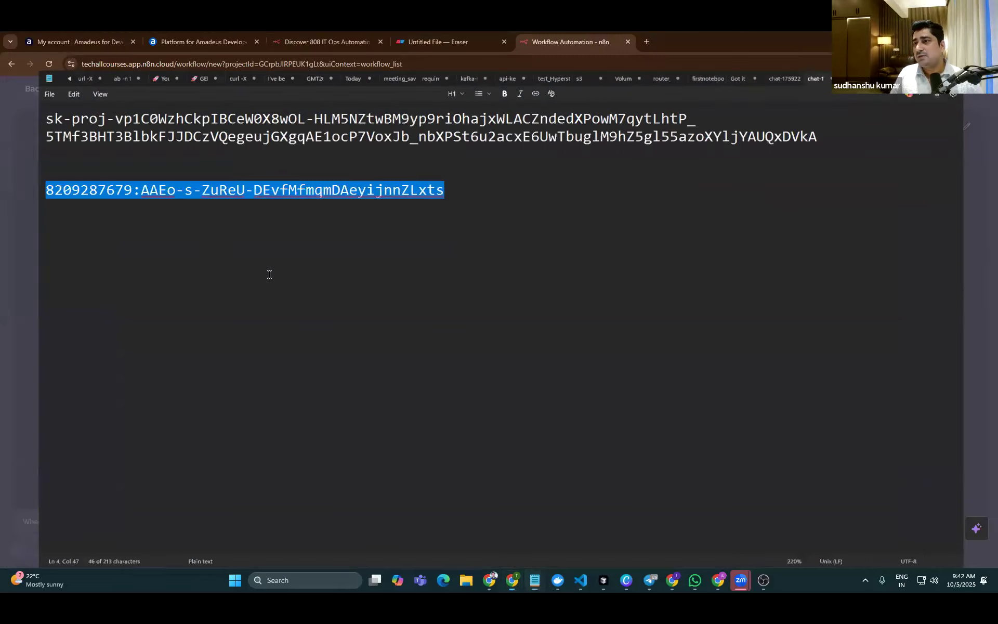
click(303, 262)
key(ctrl+v)
click(246, 301)
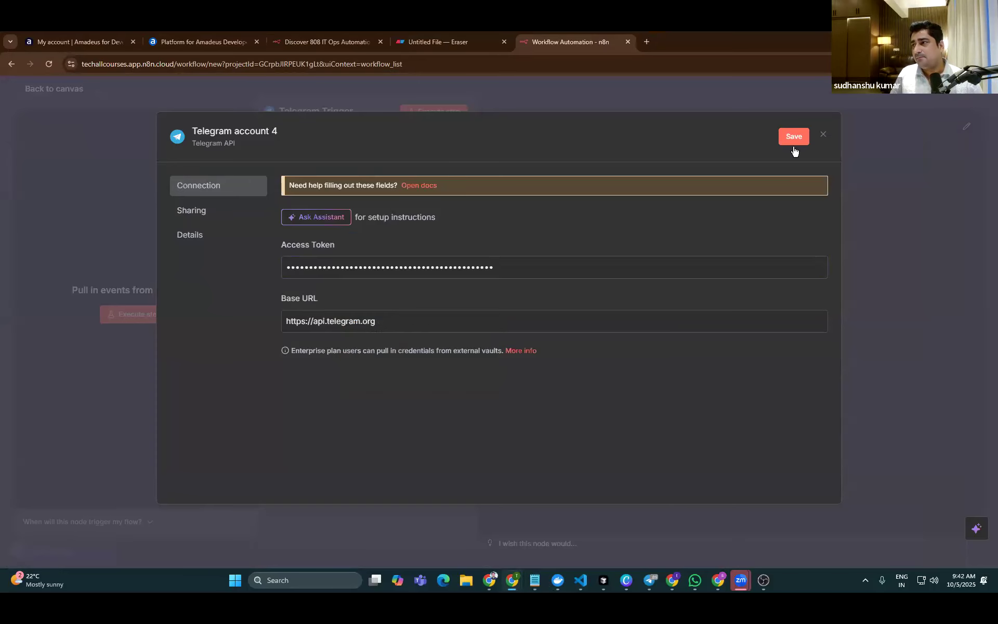
Save the new Telegram credential, return to the workflow canvas and dismiss the browser's password-update prompt
click(793, 138)
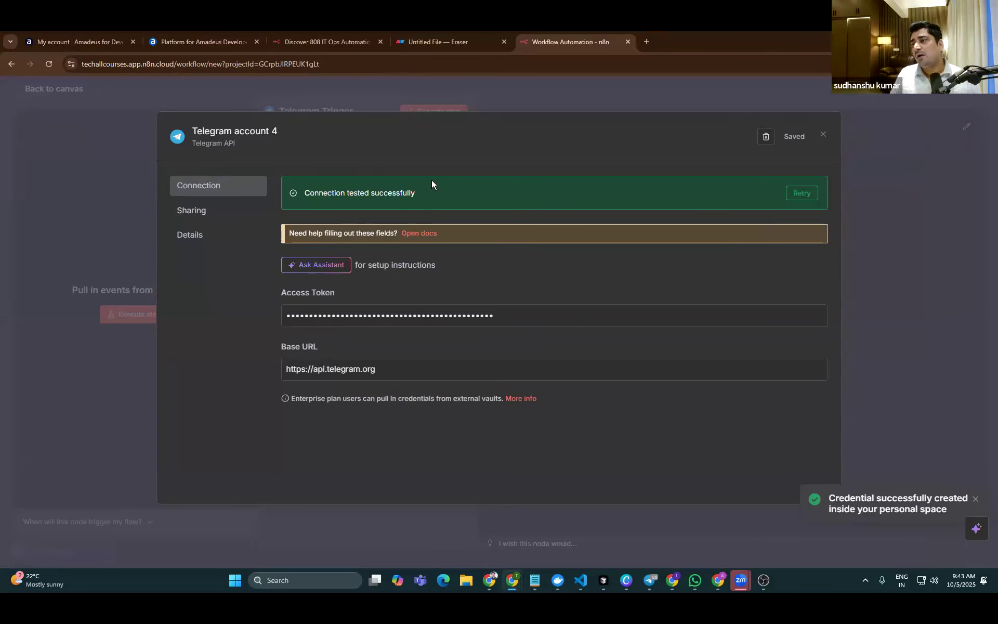
click(823, 134)
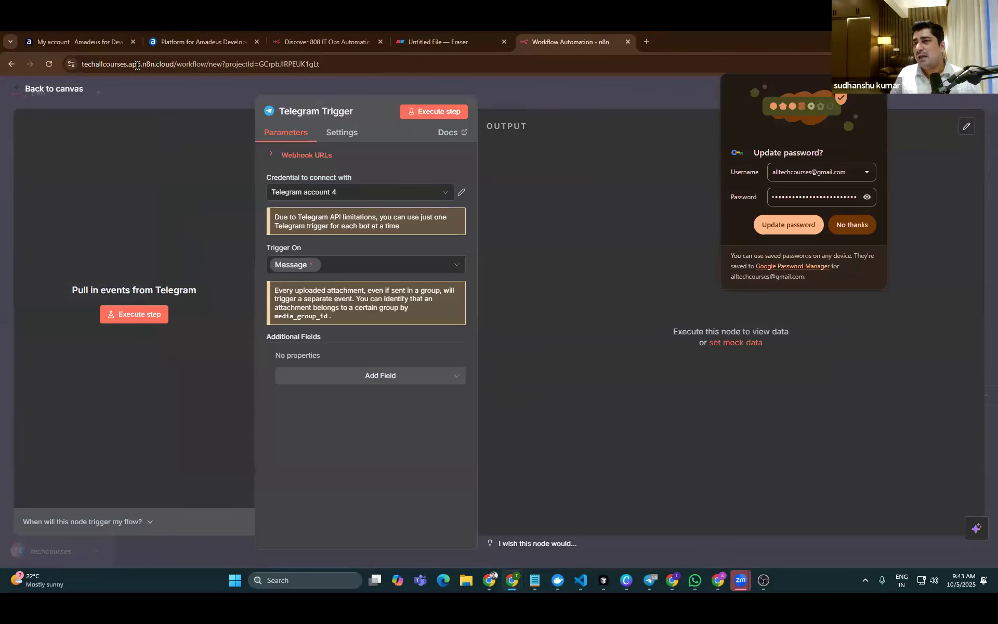
click(83, 88)
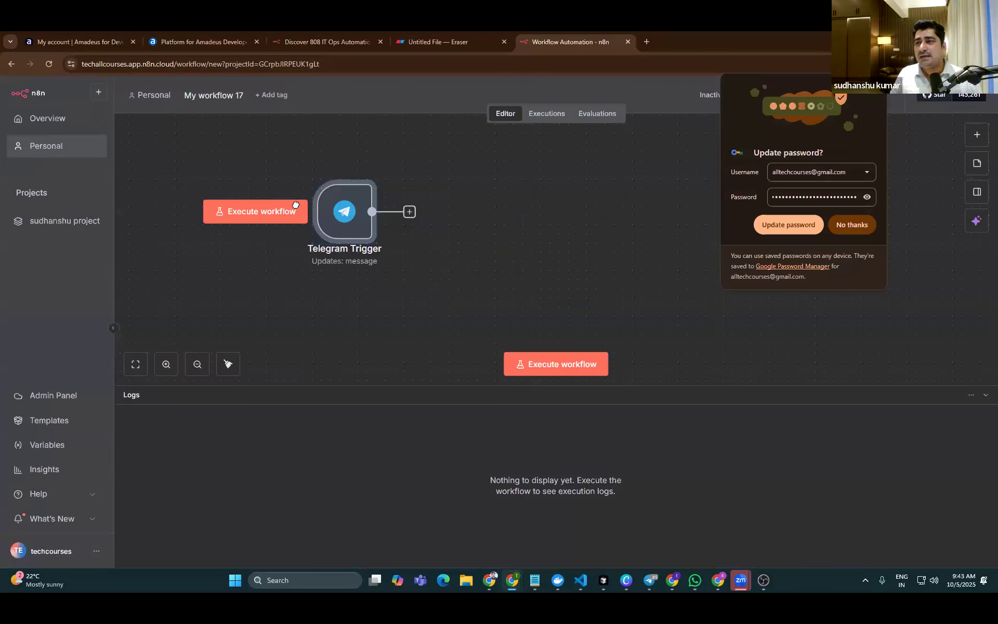
click(868, 92)
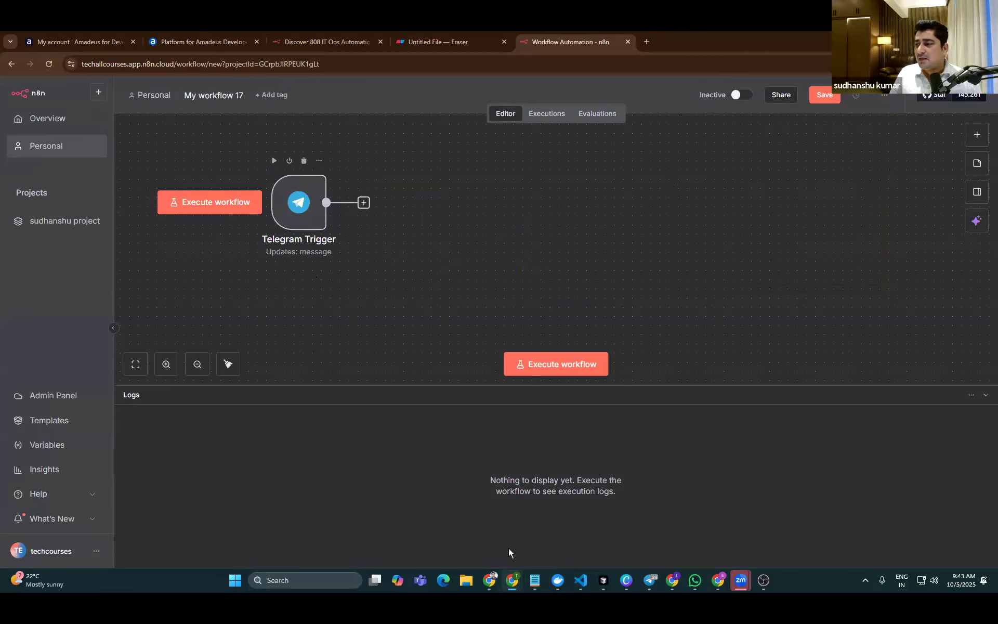
Switch to Telegram and send the euron_flight_seach bot a short greeting that gives your first name
click(661, 512)
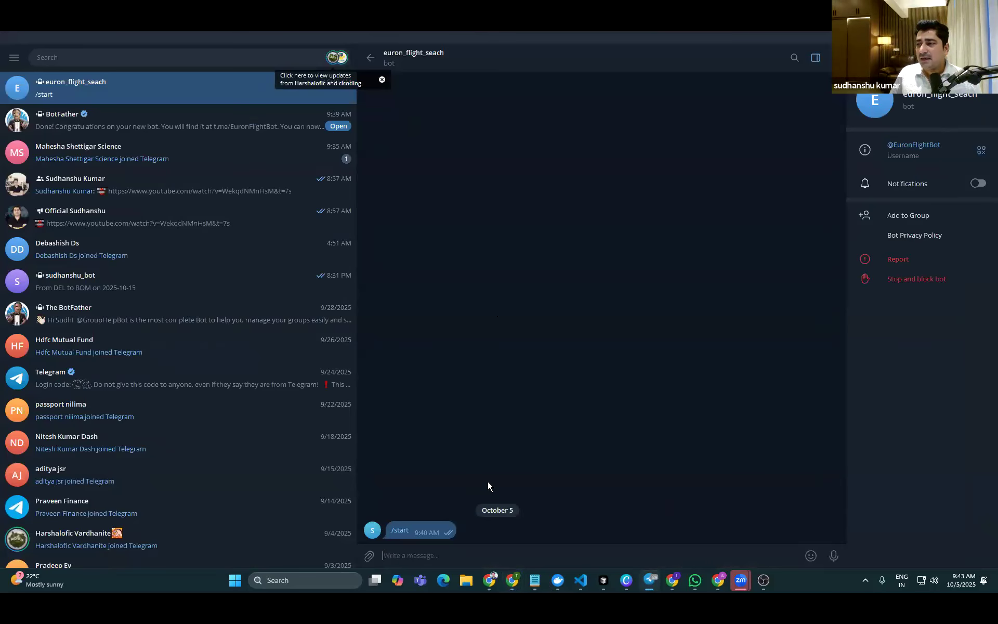
text(hi my name is sudhanshu)
key(Return)
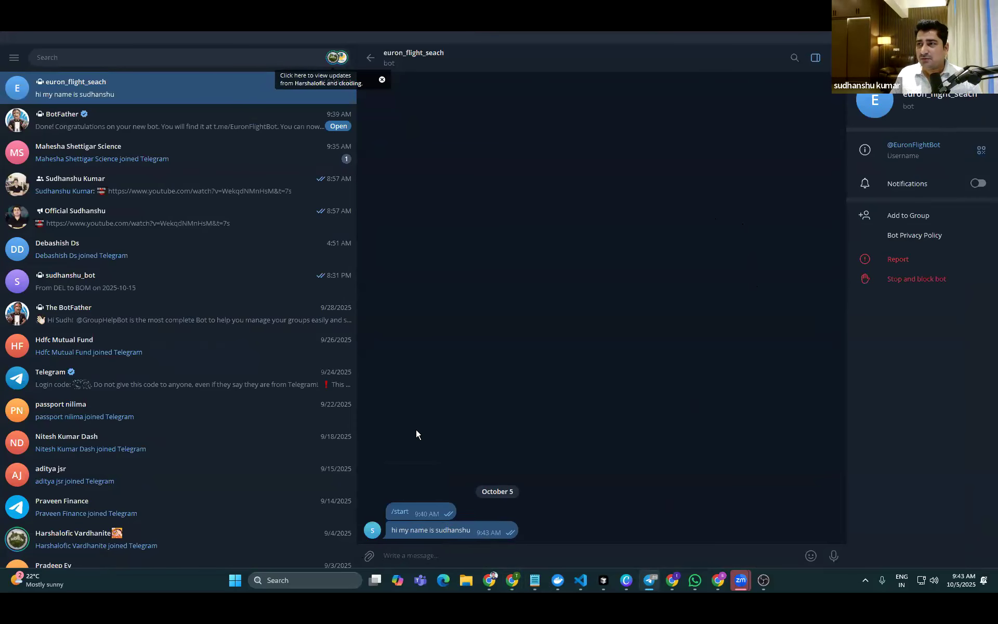
Return to n8n, execute the Telegram Trigger node and check the message text in its JSON output
click(955, 38)
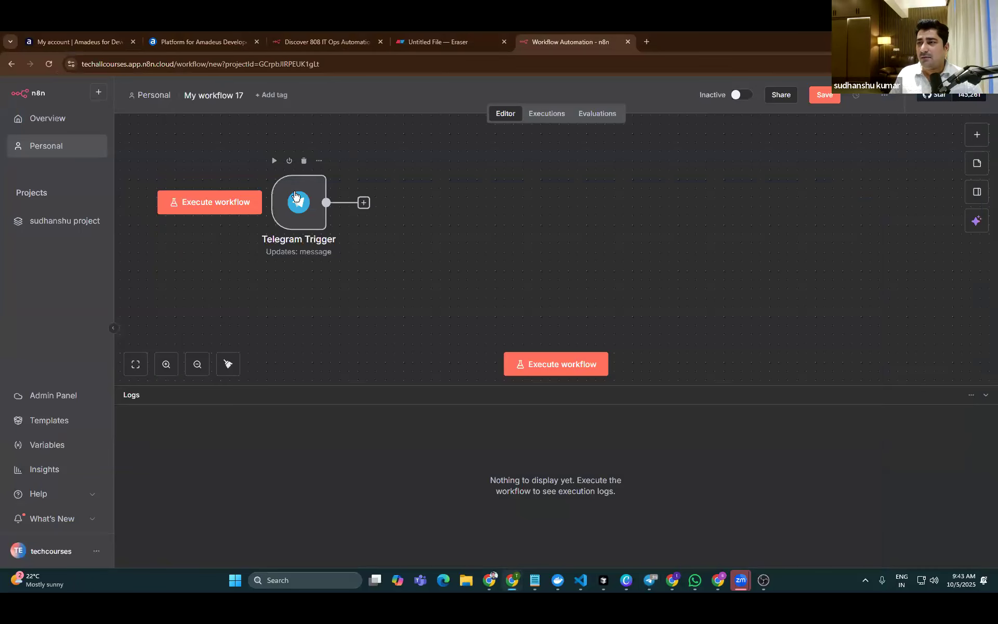
double_click(297, 197)
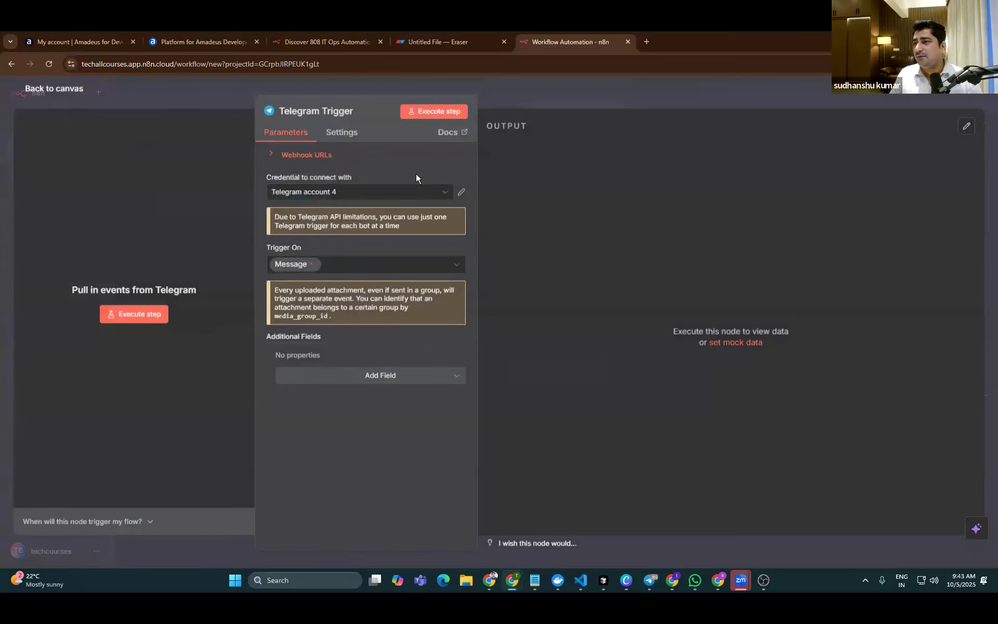
click(434, 111)
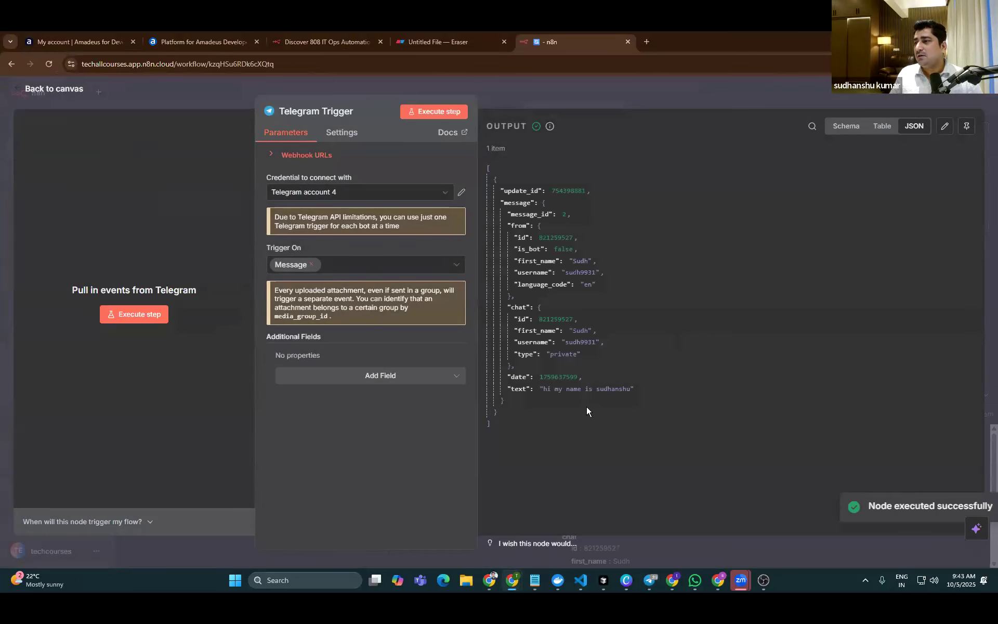
drag(604, 388, 544, 389)
click(636, 391)
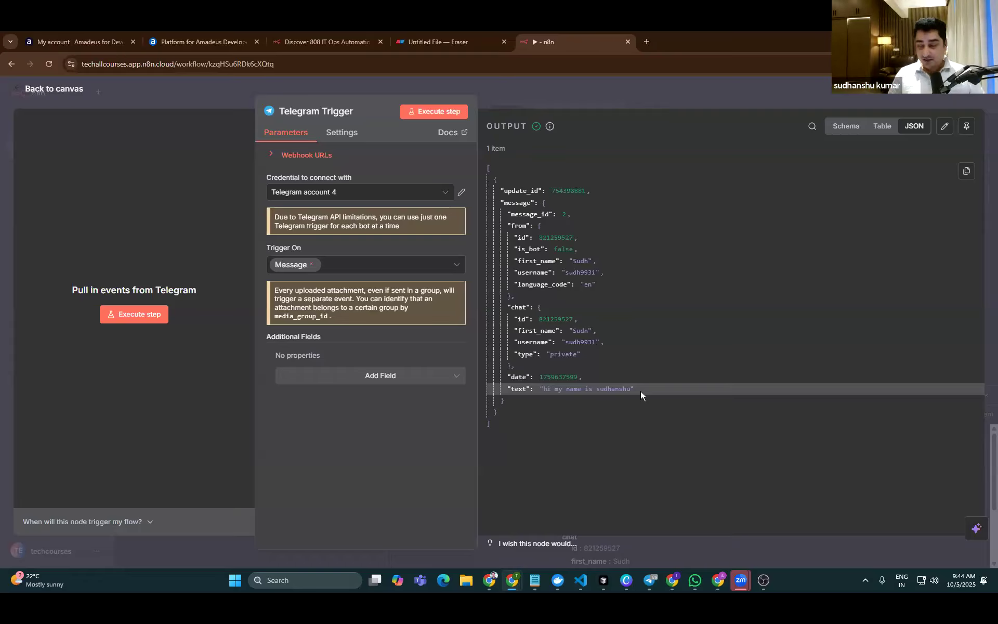
click(67, 94)
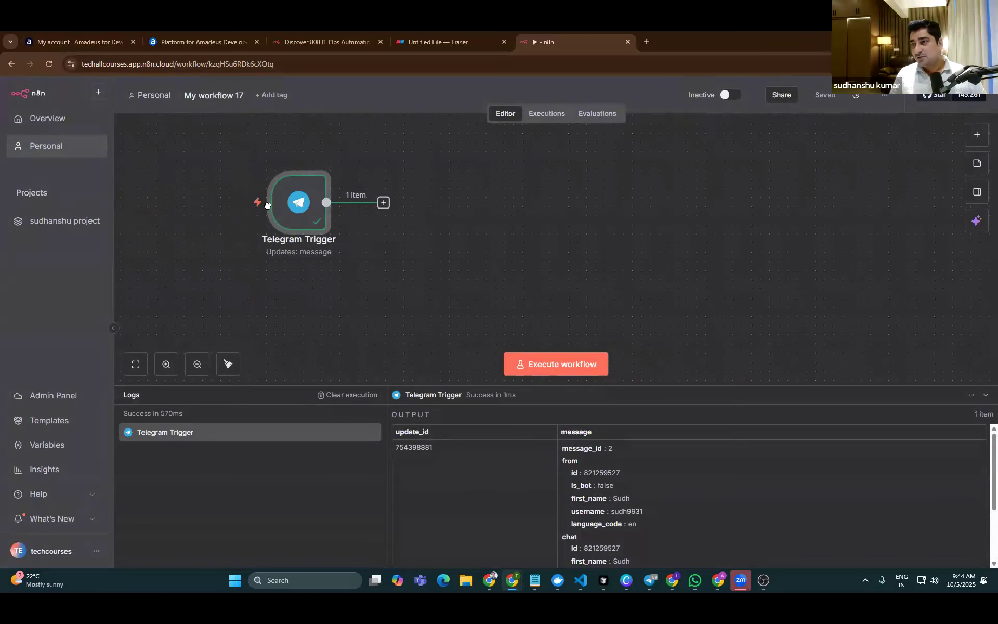
Shift the Telegram Trigger node slightly left on the canvas and bring up the flight search flow diagram in Eraser
drag(274, 202, 282, 212)
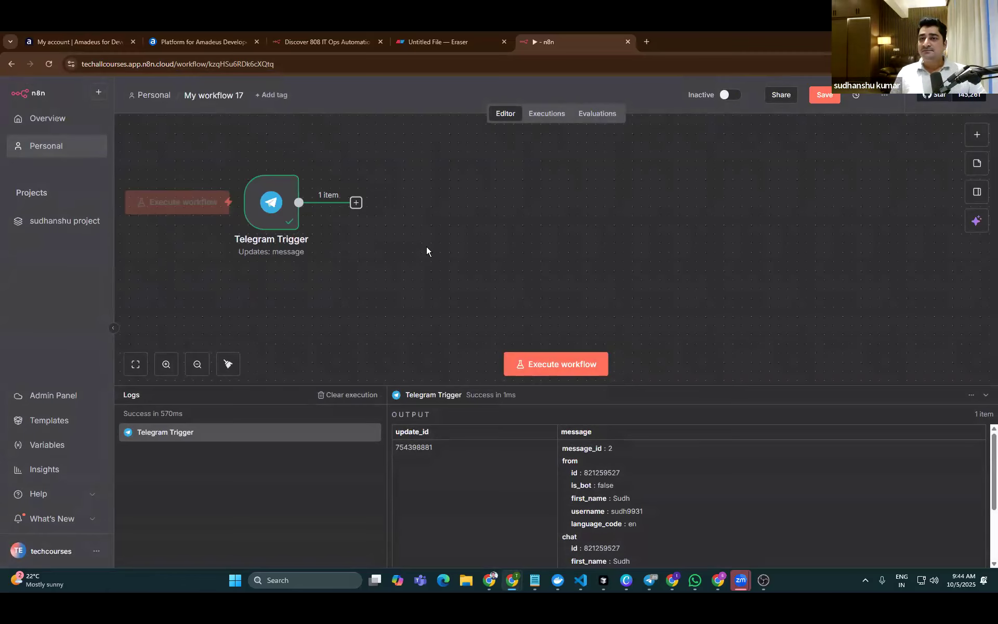
mouse_move(253, 182)
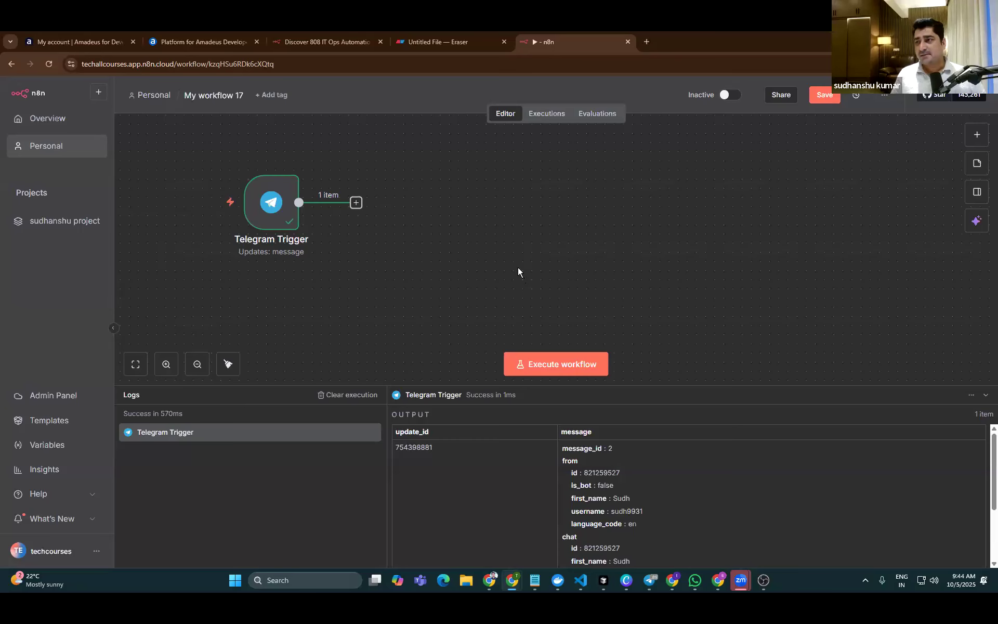
click(454, 36)
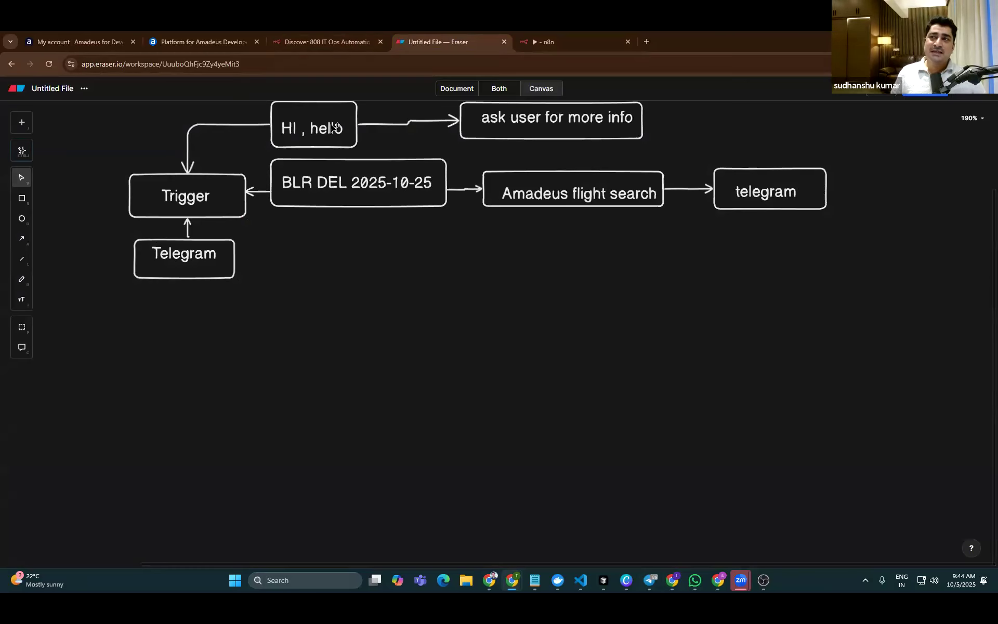
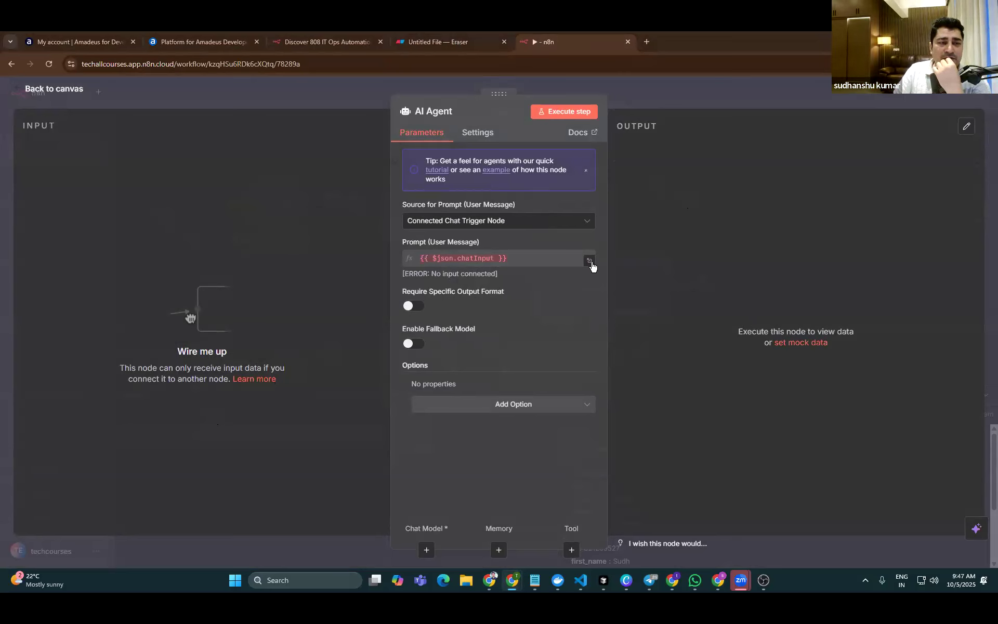
Set the AI Agent's prompt source to Define below and paste the prompt extracting flight search parameters from {{ $json.message.text }} as one JSON object
click(473, 222)
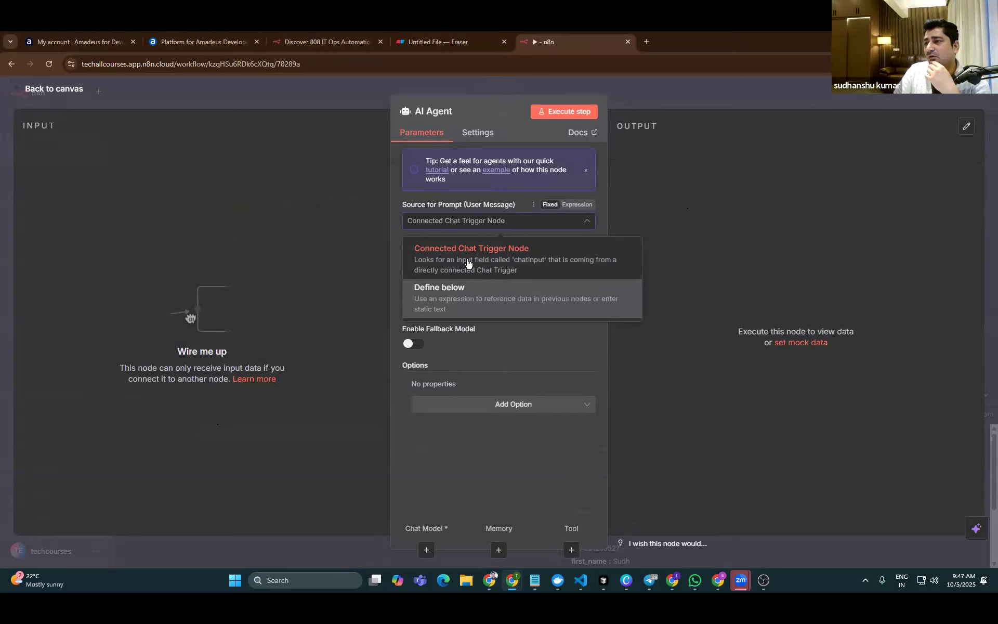
click(477, 302)
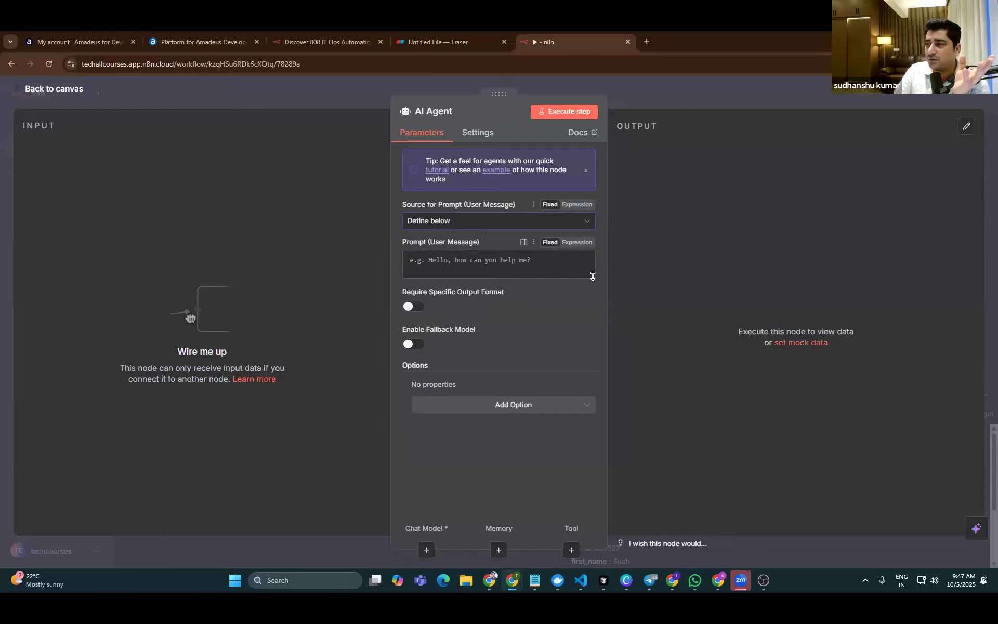
drag(596, 279, 628, 332)
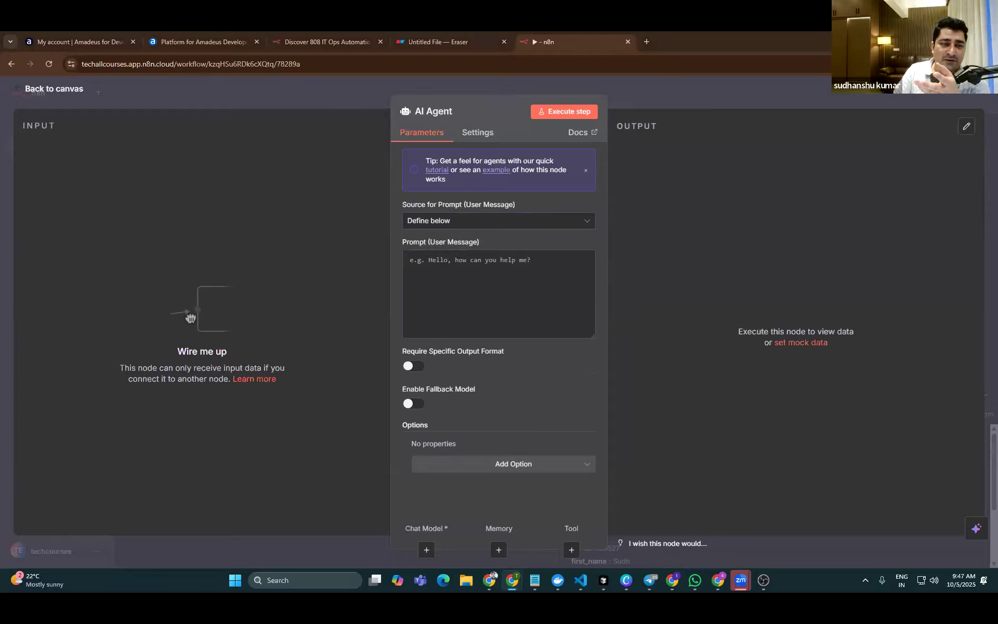
click(509, 296)
key(ctrl+v)
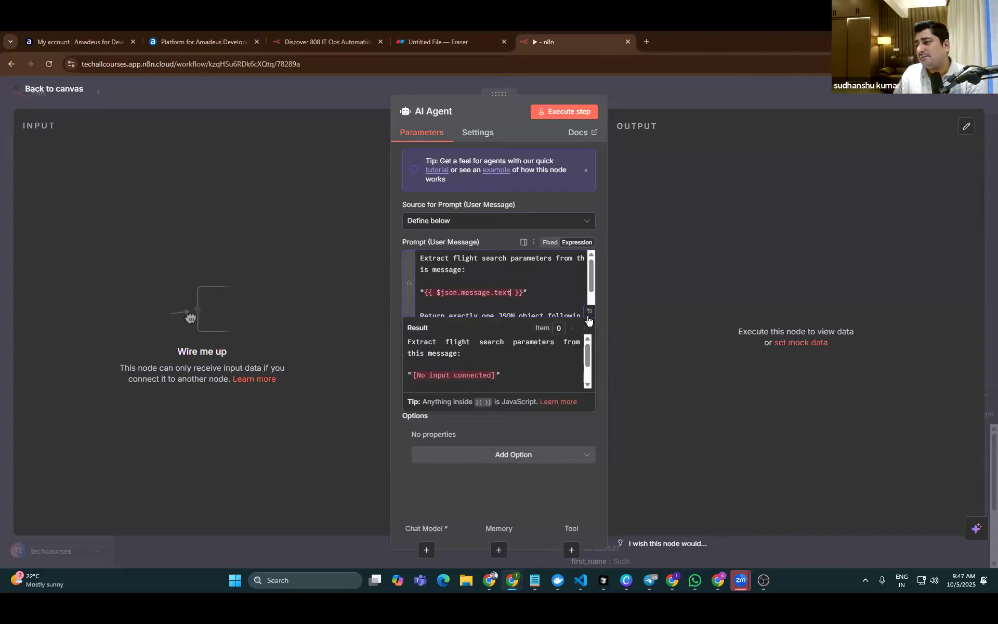
Review the AI Agent's extraction instruction, message reference and JSON return rule in the expanded expression editor, and return to the canvas
click(589, 311)
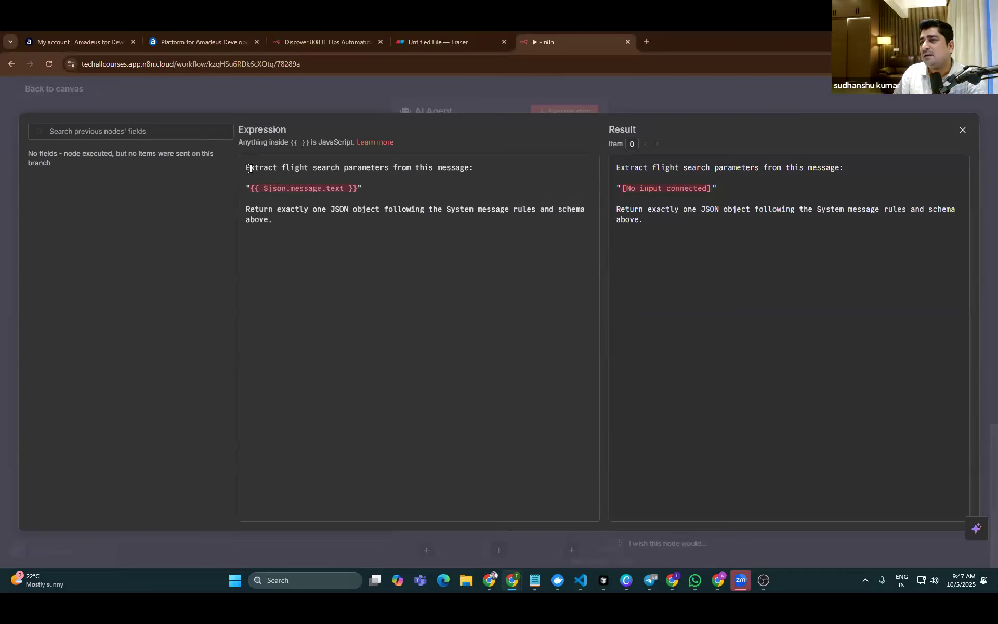
drag(250, 168, 499, 163)
click(392, 189)
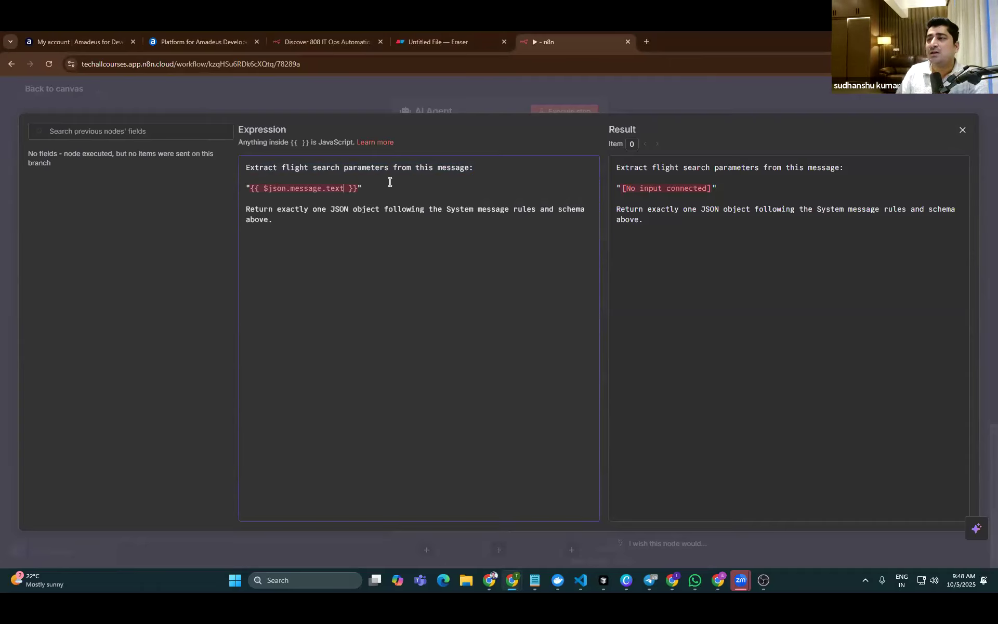
drag(487, 163, 245, 170)
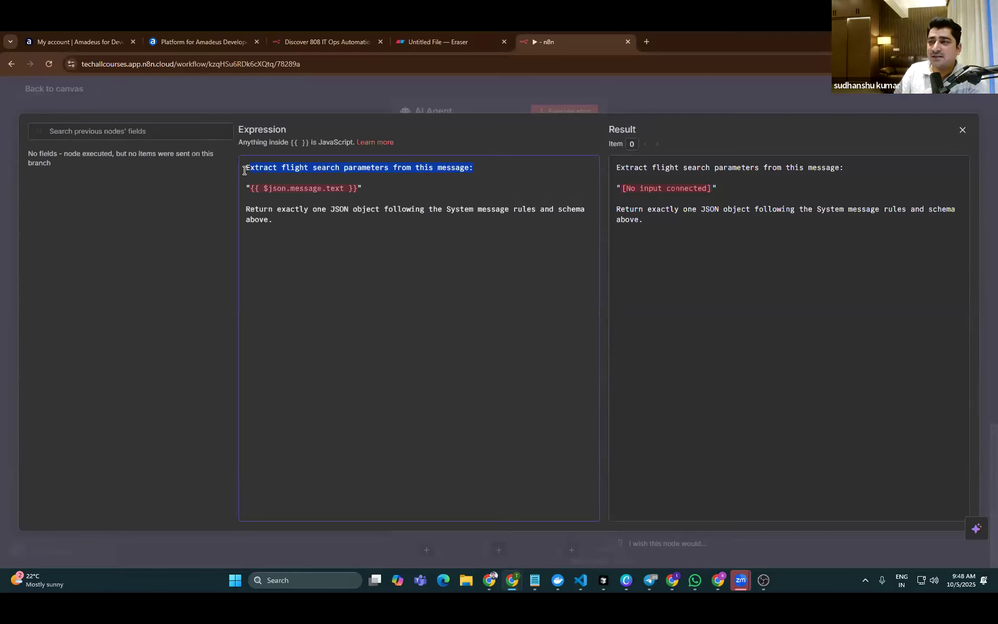
drag(282, 209, 537, 229)
drag(321, 229, 240, 207)
click(312, 222)
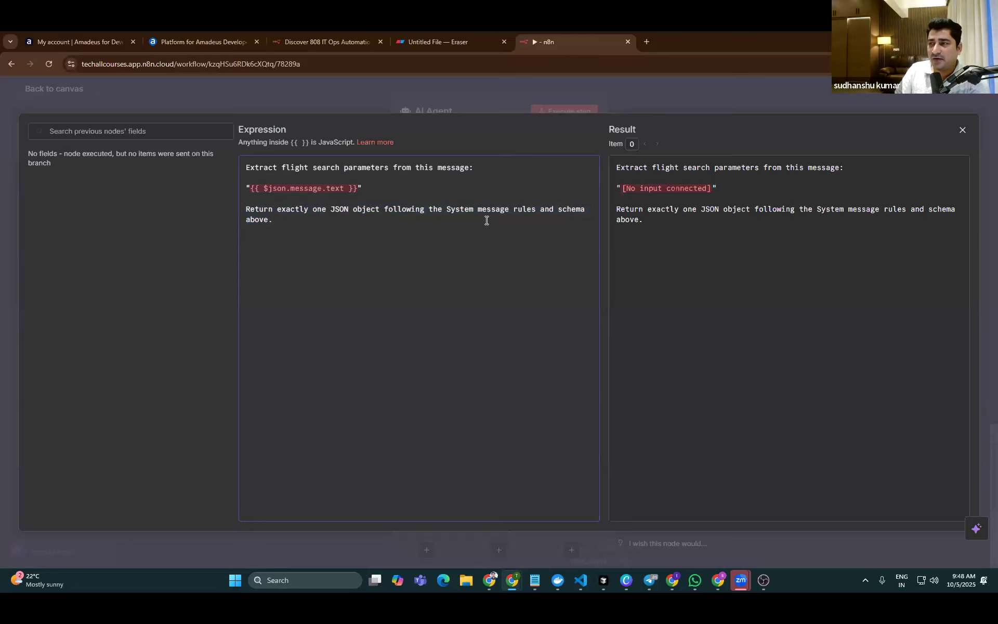
click(962, 130)
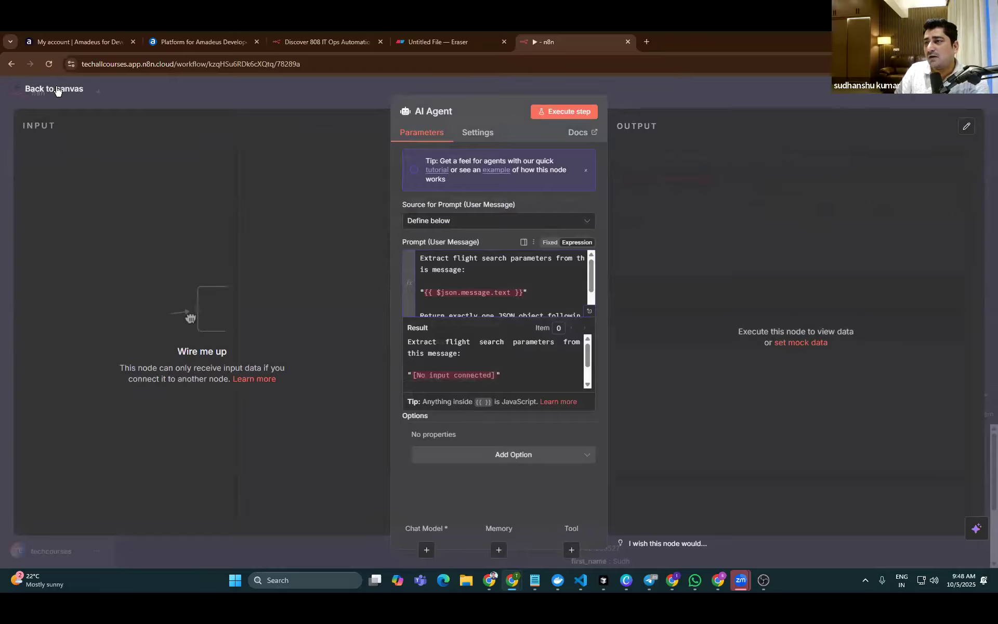
key(Escape)
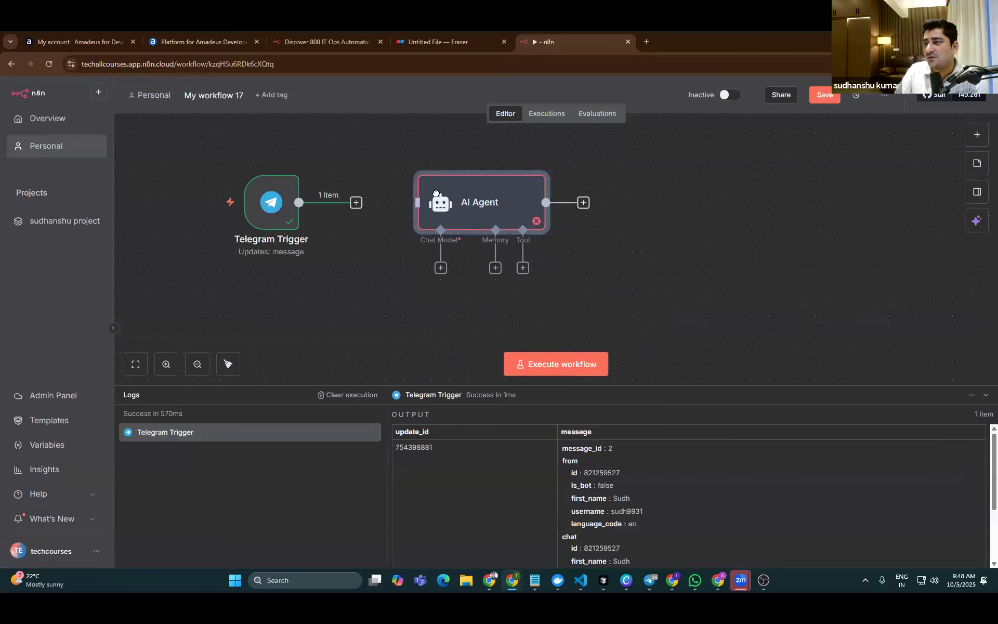
Connect the Telegram Trigger node's output to the AI Agent's input and check the message text in the trigger's JSON output
drag(356, 204, 419, 214)
drag(357, 205, 418, 212)
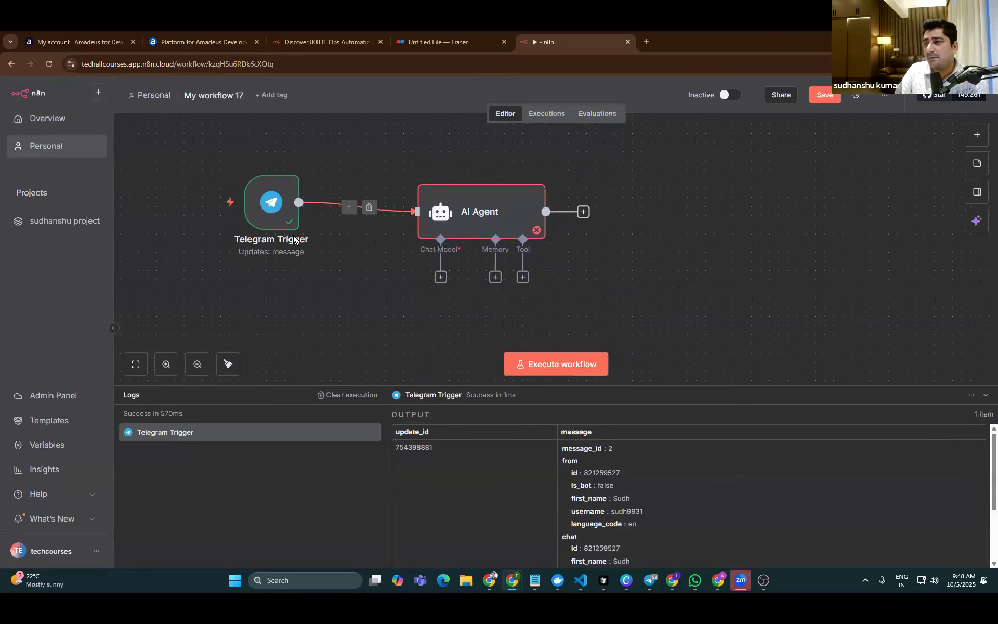
scroll(243, 187, up, 5)
click(279, 209)
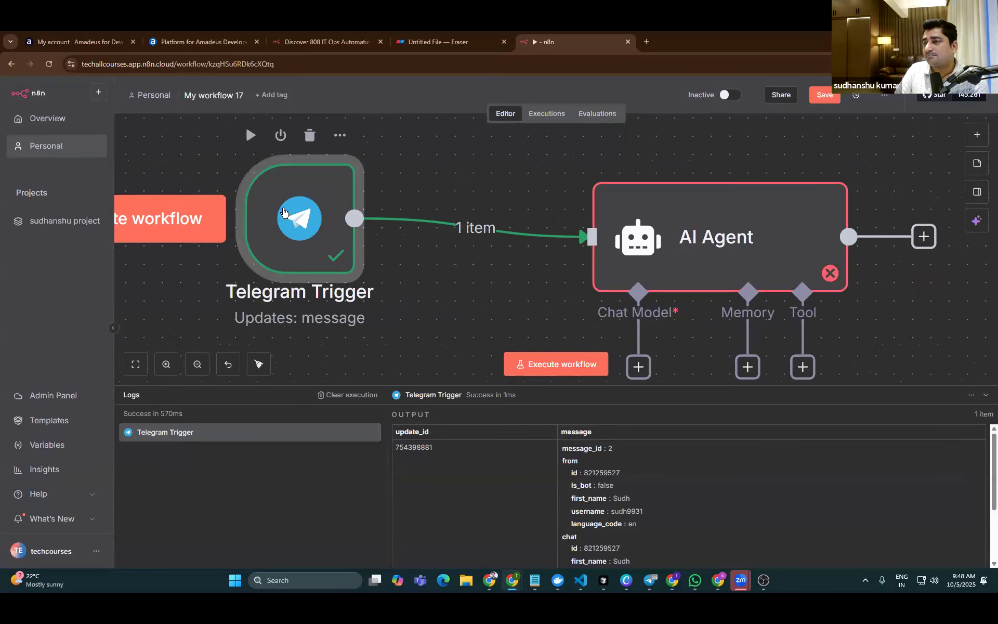
double_click(291, 210)
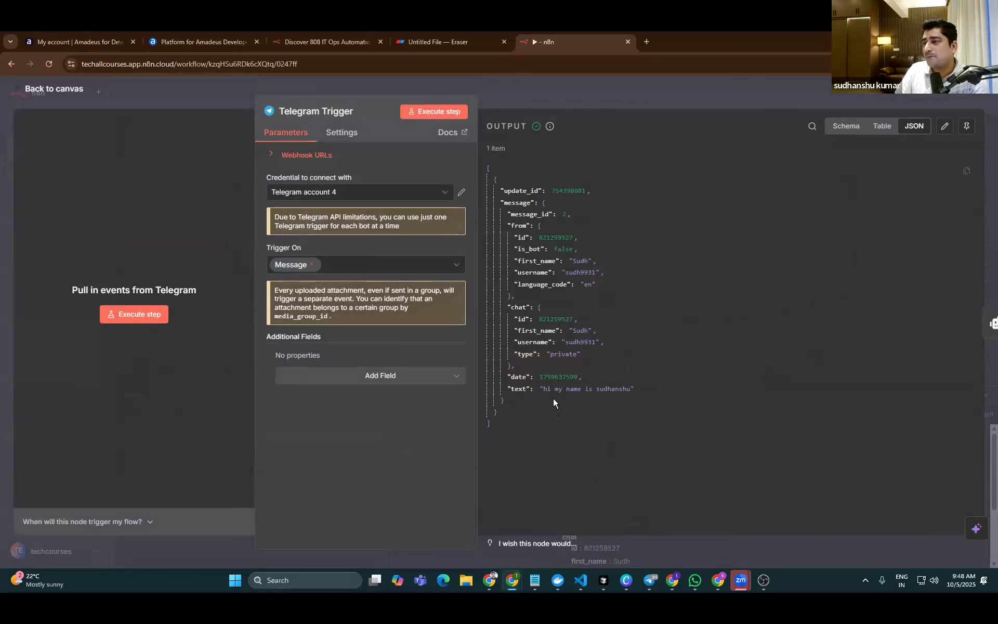
click(62, 90)
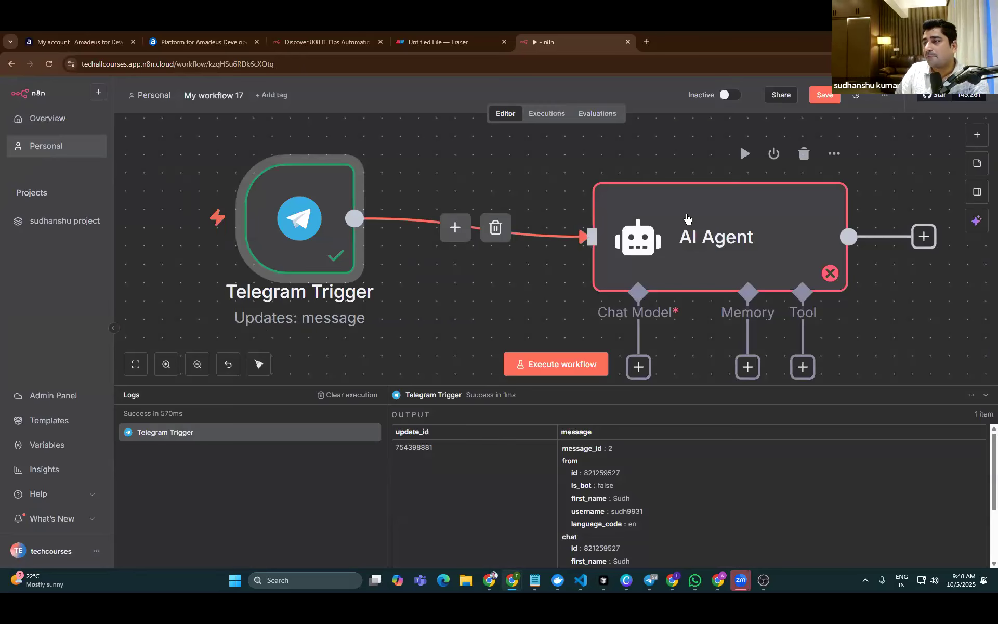
Examine the AI Agent's prompt, comparing the {{ $json.message.text }} reference with the Telegram Trigger input and reading the JSON return rule
double_click(686, 214)
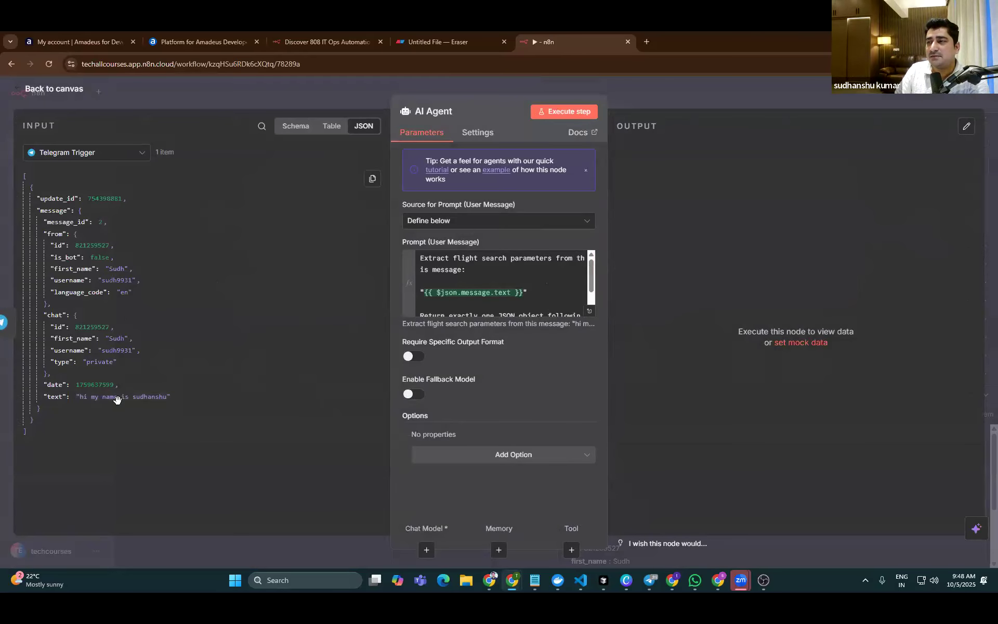
click(481, 292)
drag(526, 292, 426, 292)
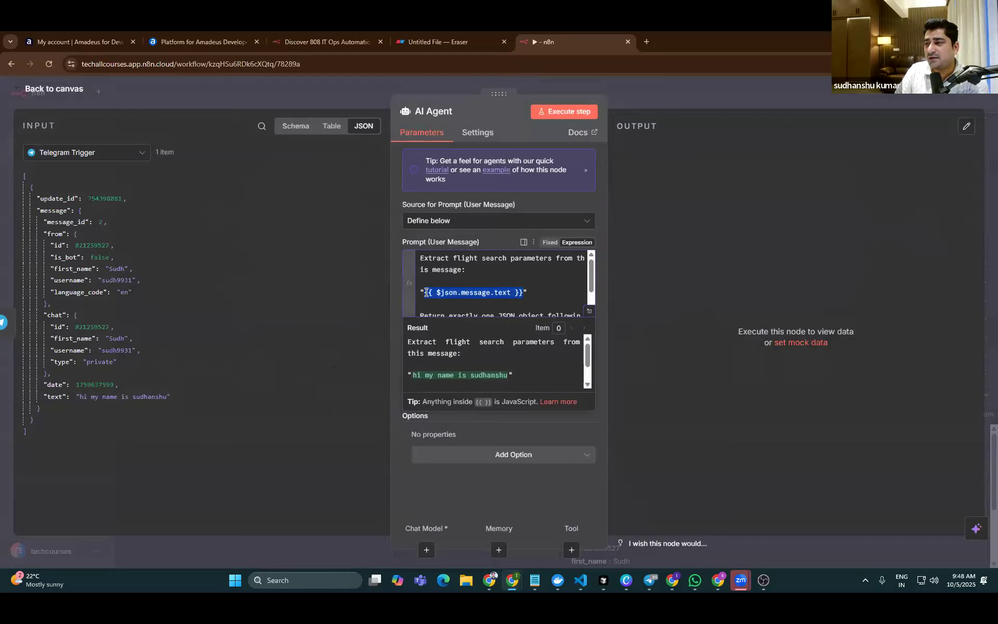
click(521, 288)
key(ctrl+a)
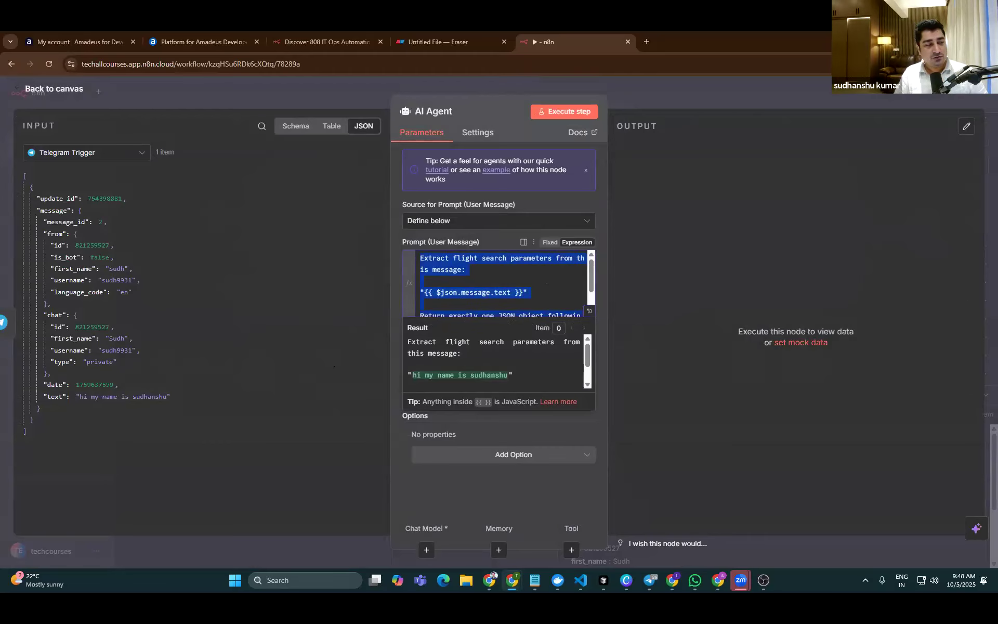
key(alt+Tab)
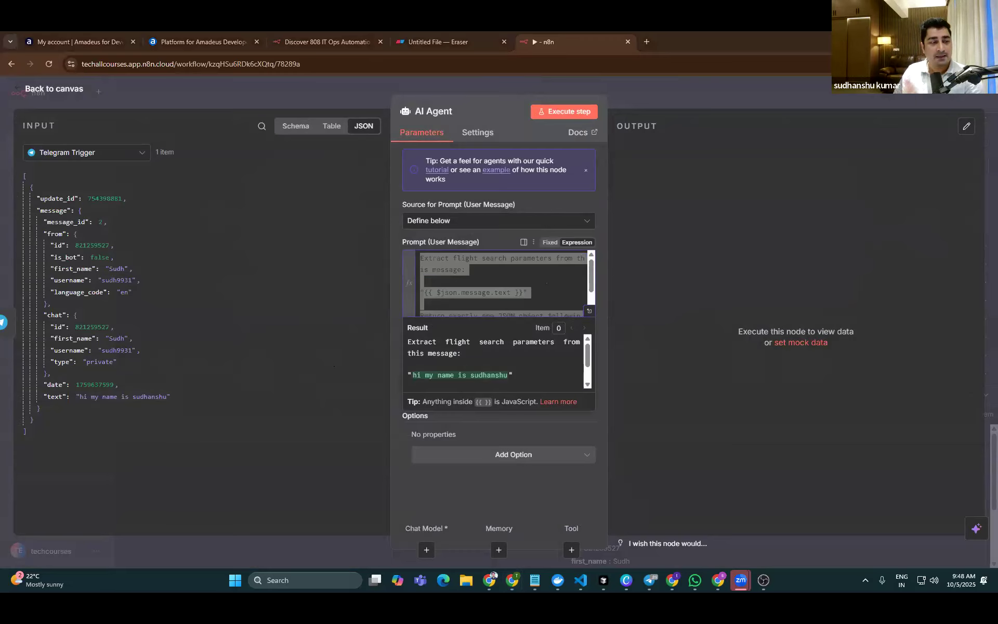
click(489, 293)
scroll(579, 285, down, 1)
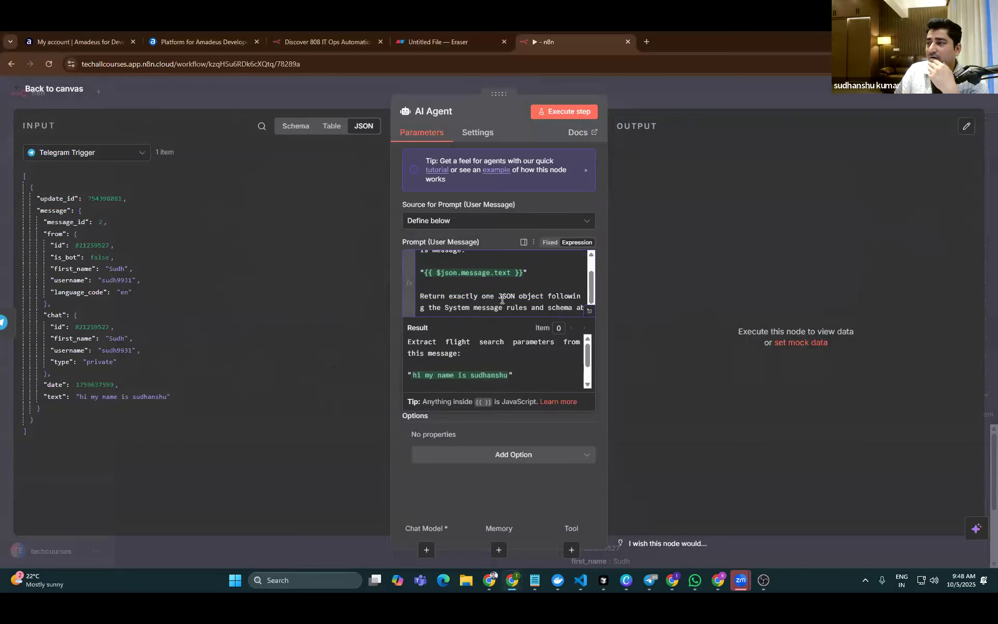
click(481, 425)
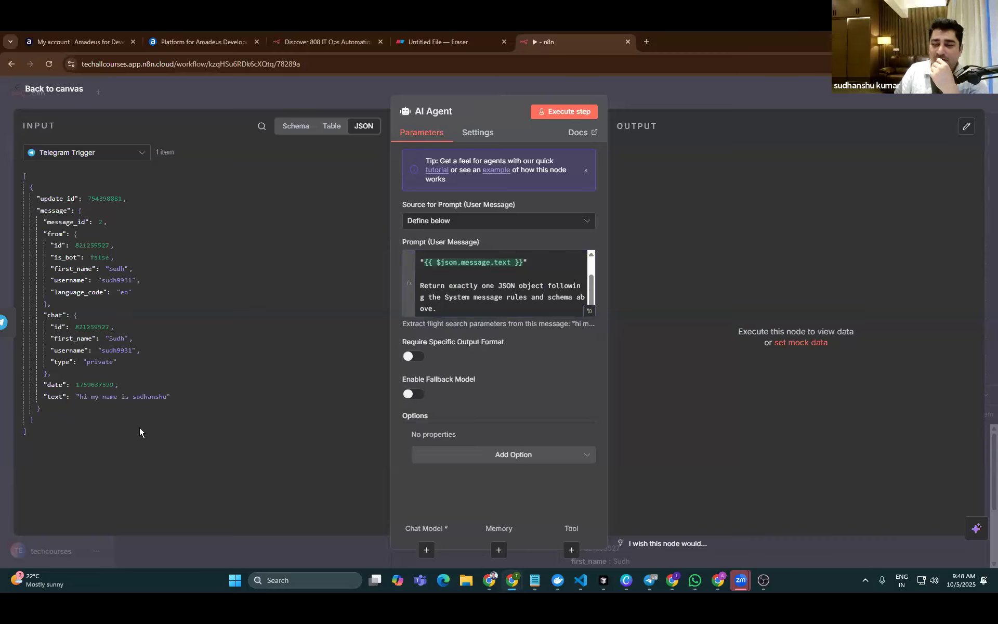
Add the System Message option to the AI Agent and paste the flight search parameter extractor instructions into its text
click(516, 455)
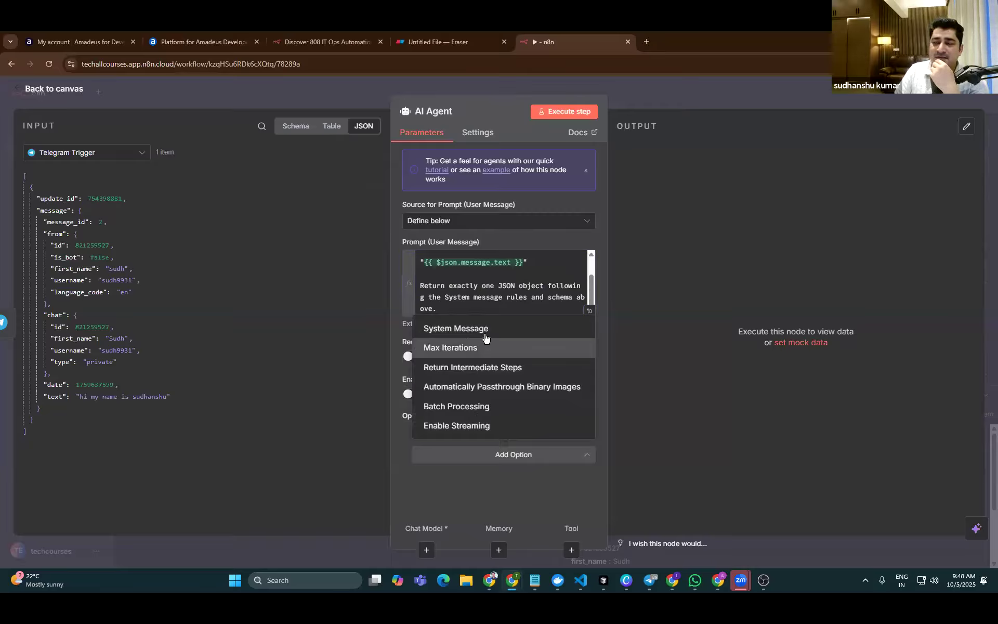
click(485, 337)
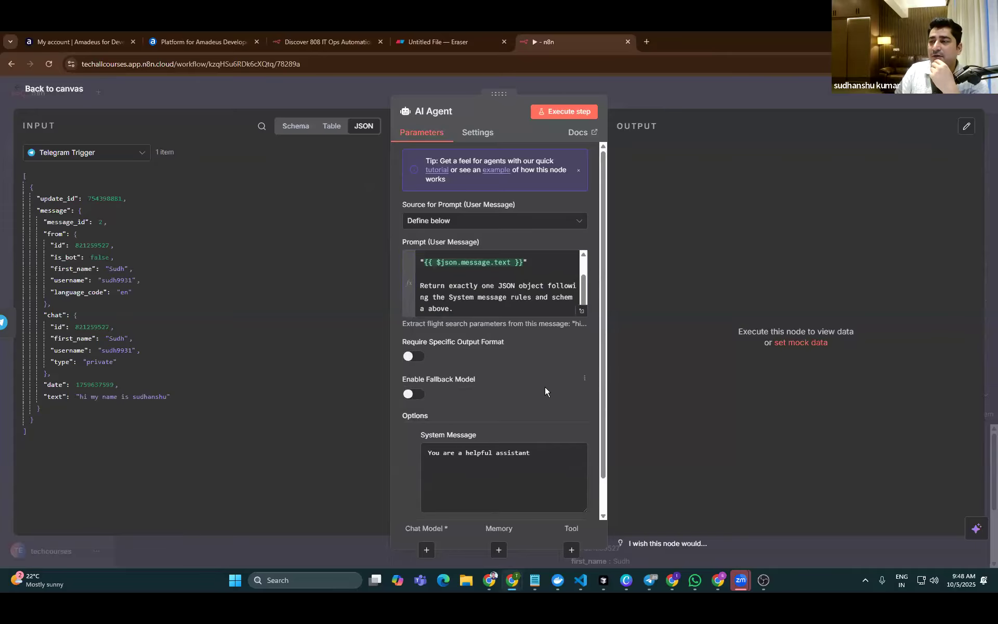
scroll(544, 391, down, 1)
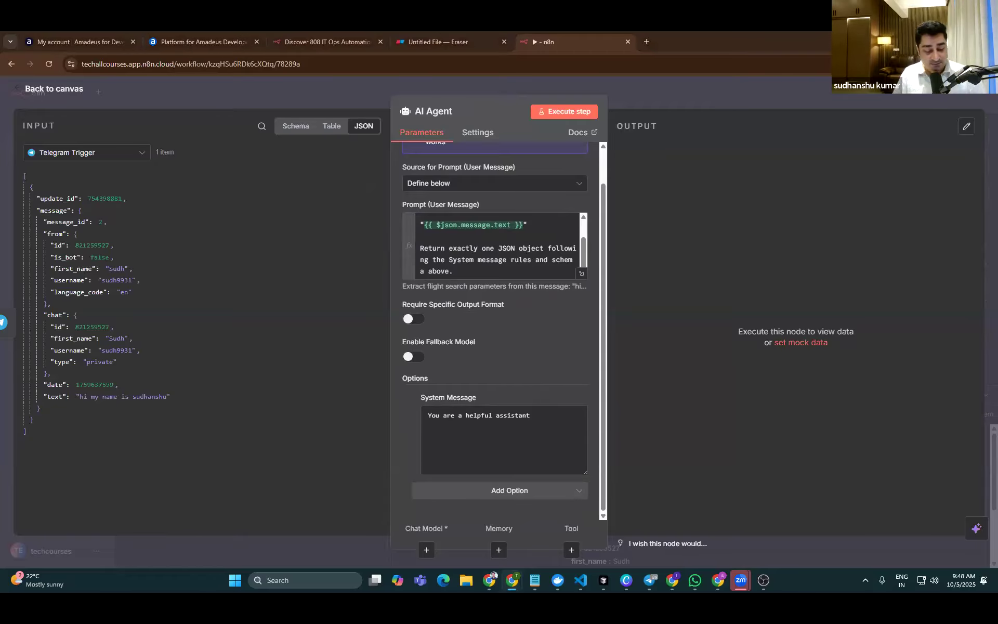
click(501, 436)
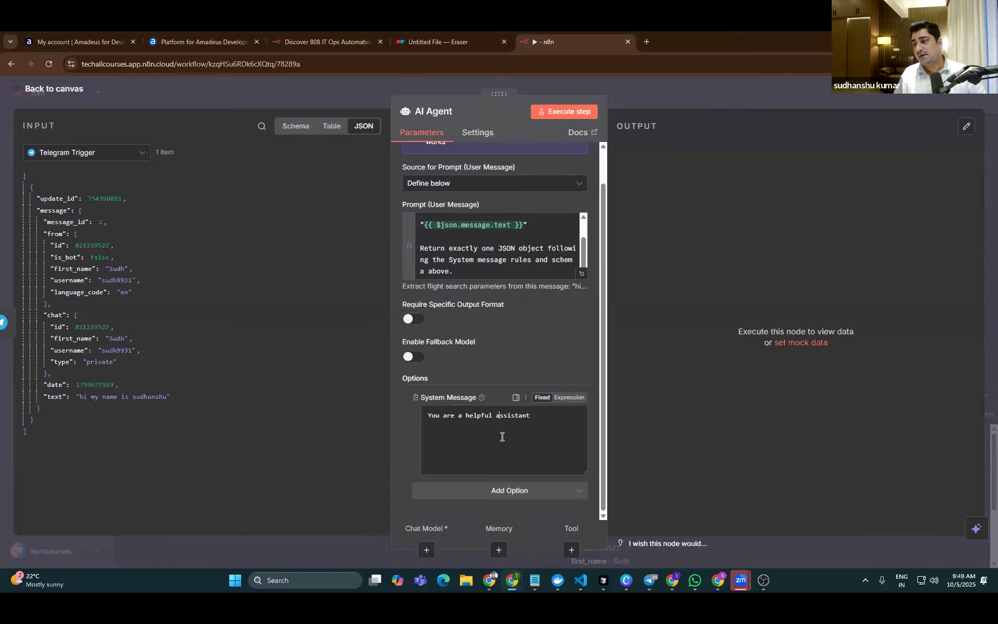
key(ctrl+v)
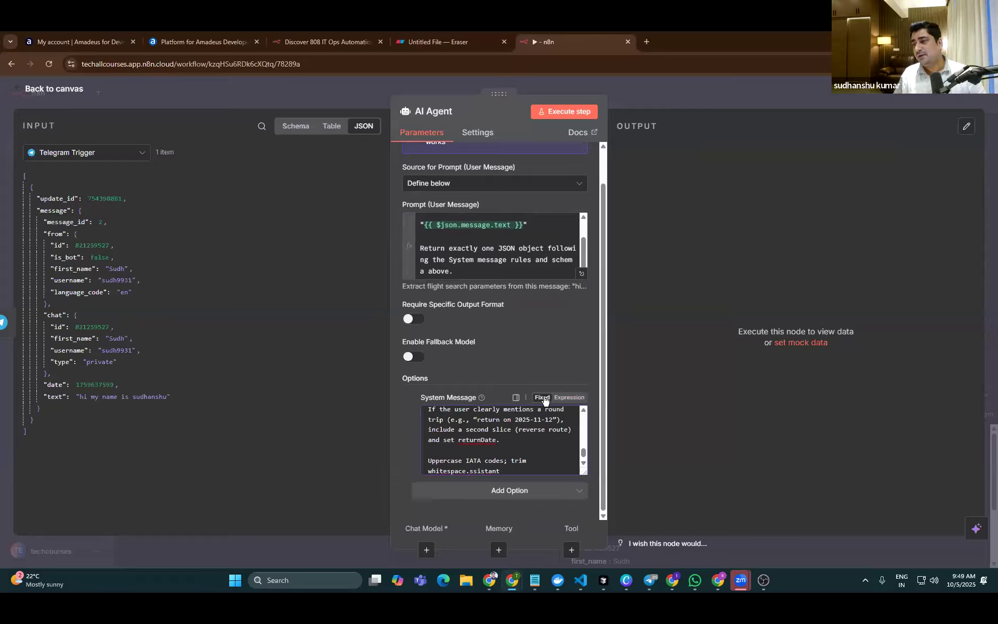
Show the AI Agent's system message in the side editor, look over the pasted text and widen the editor for reading
click(516, 398)
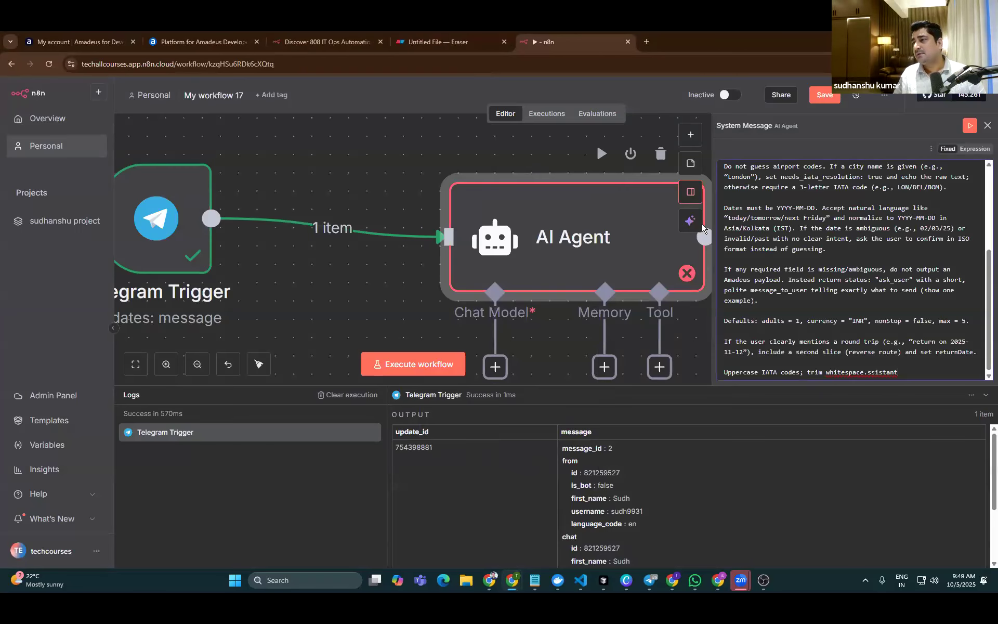
scroll(905, 284, up, 3)
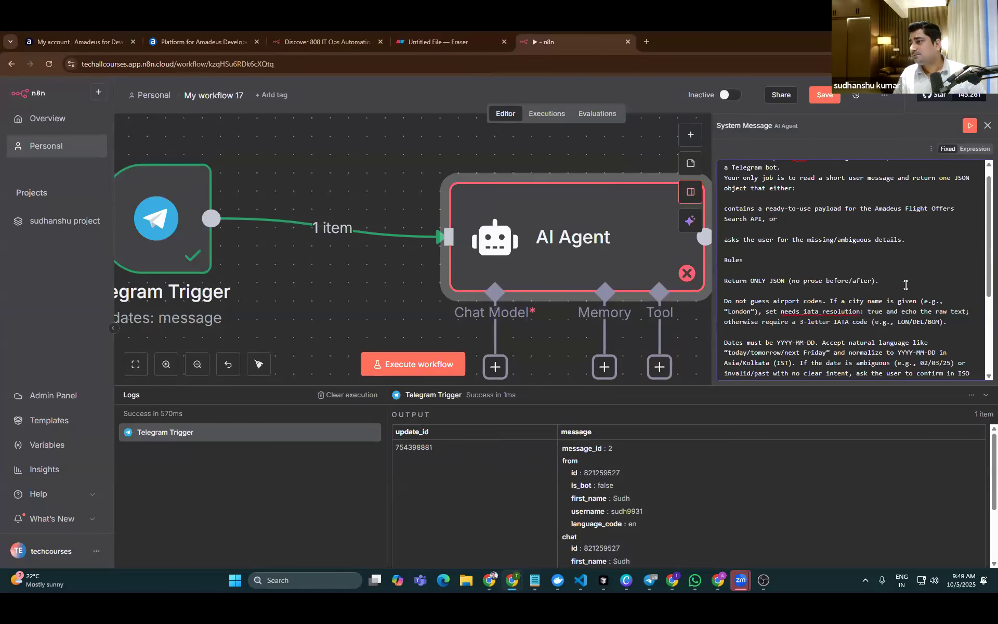
scroll(874, 278, up, 1)
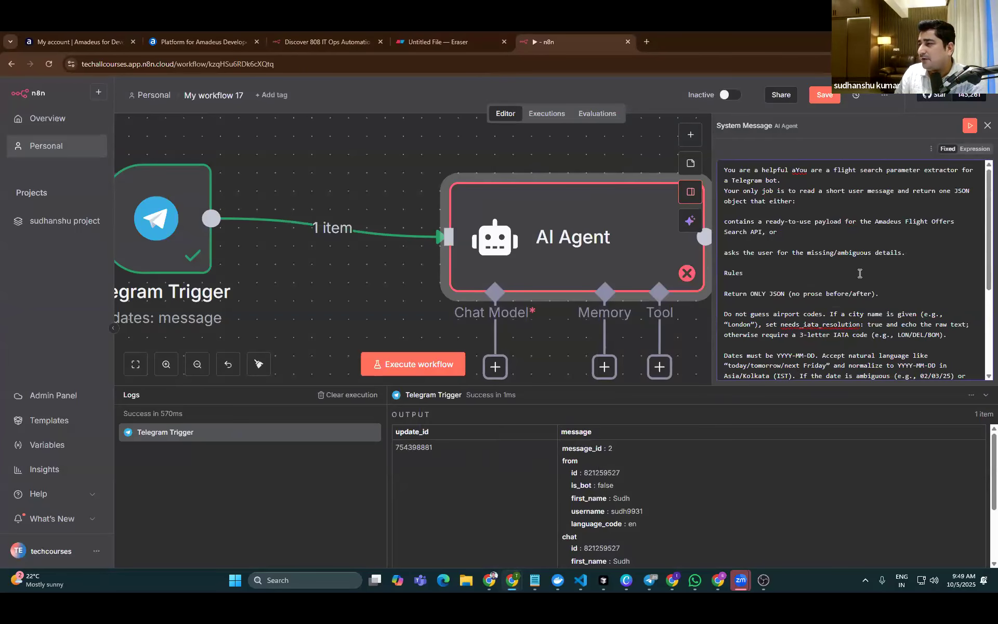
scroll(859, 273, down, 3)
click(916, 372)
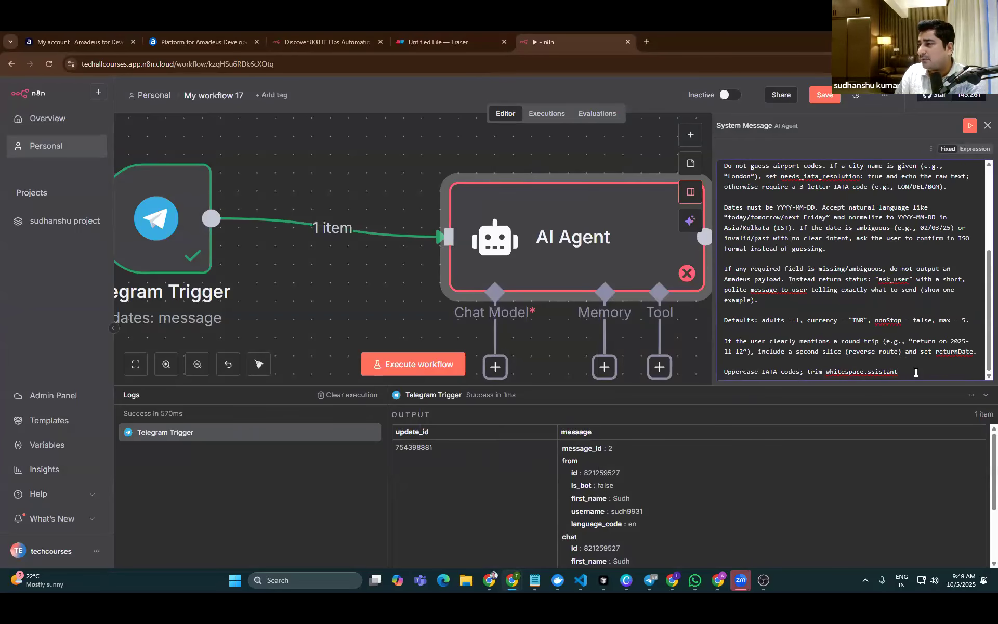
drag(916, 372, 717, 162)
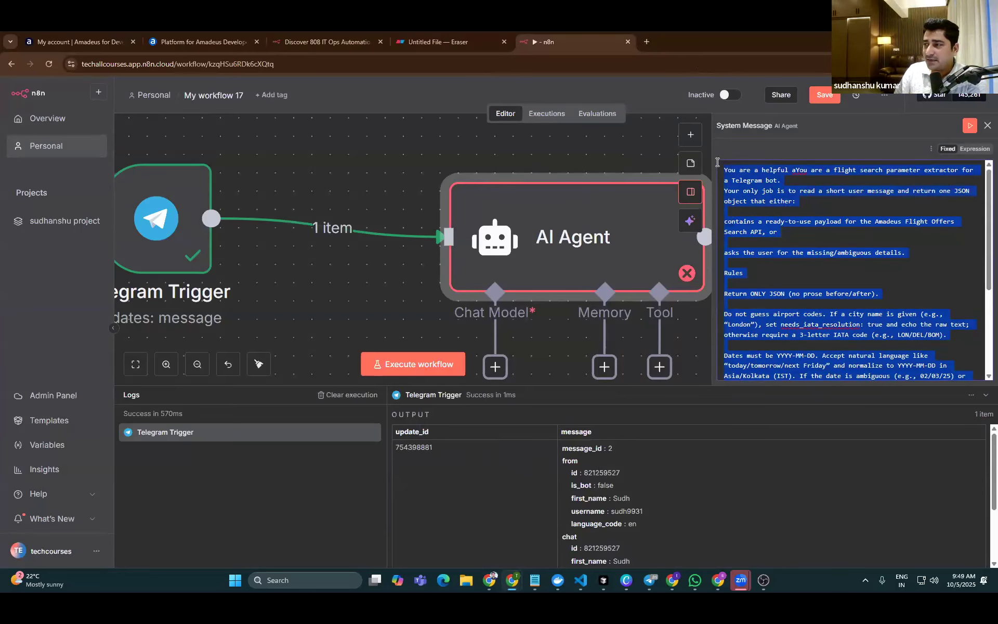
click(820, 300)
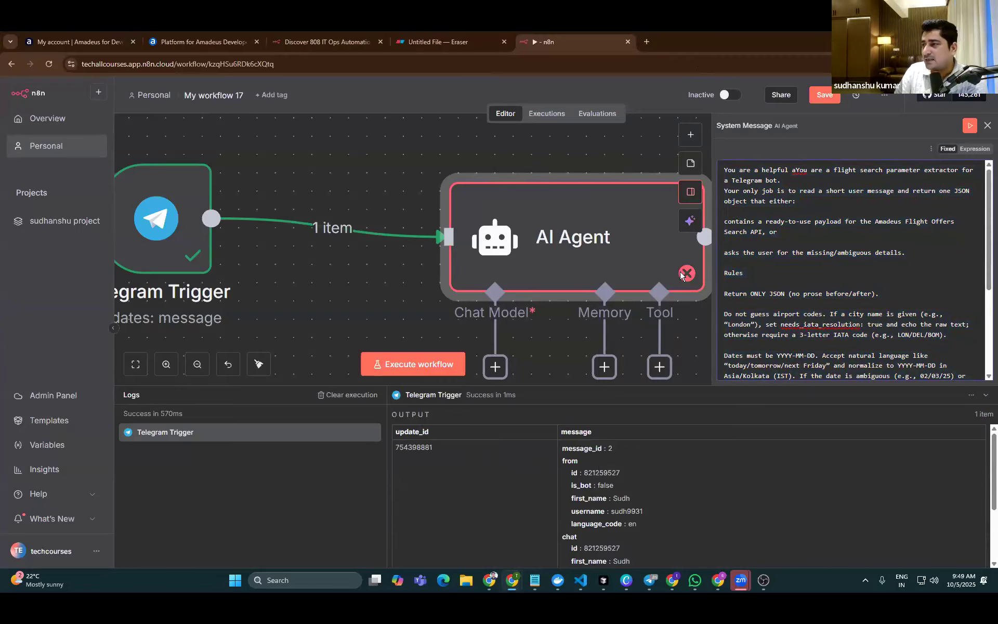
drag(713, 288, 418, 305)
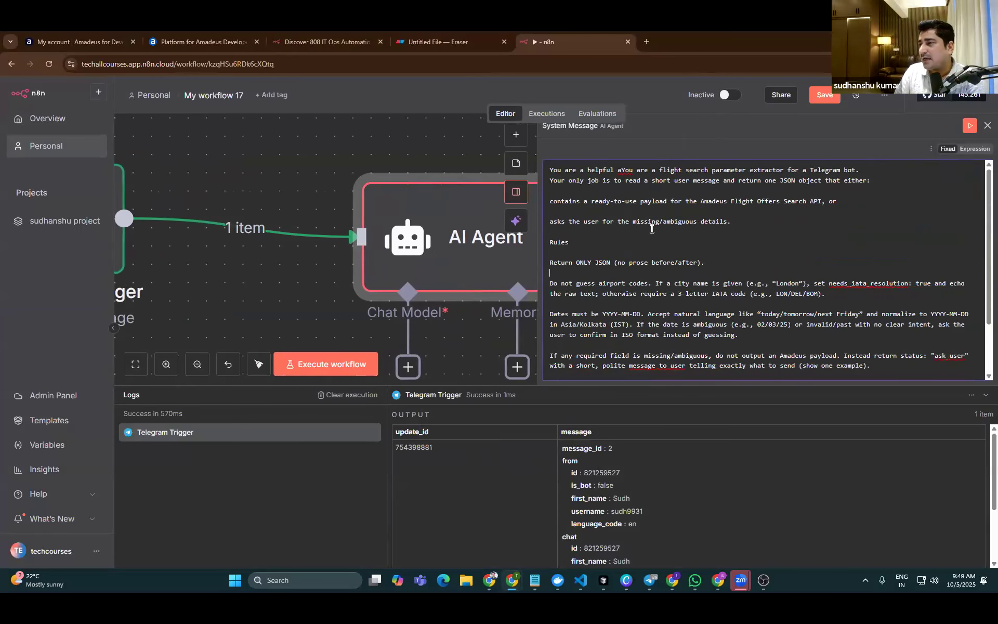
Read the system message's role line, its only-job sentence and the two allowed results: an Amadeus payload or a question to the user
click(685, 212)
drag(453, 172, 788, 185)
click(491, 179)
drag(465, 179, 766, 190)
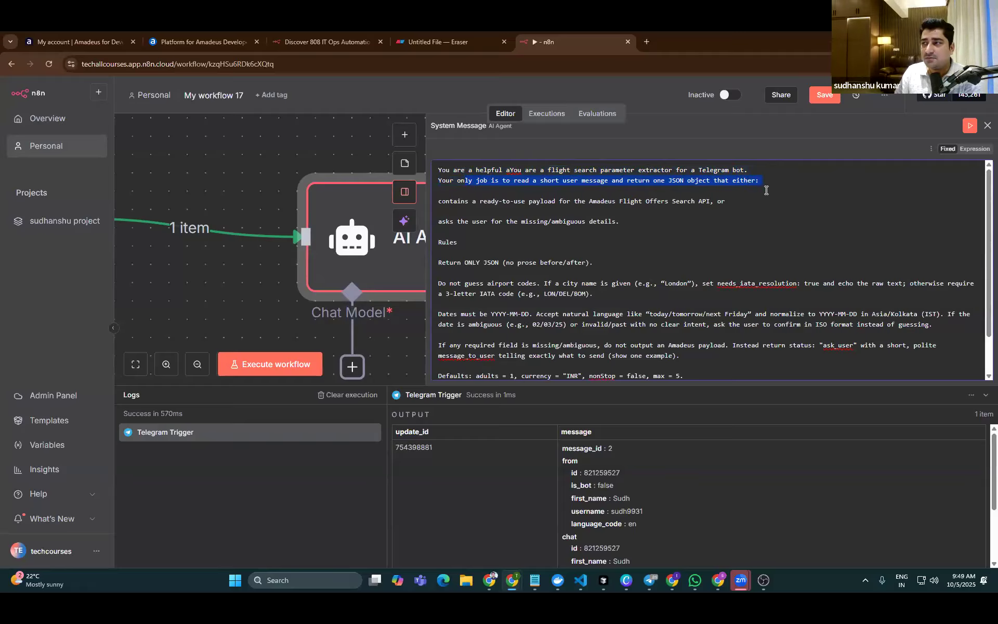
drag(459, 203, 471, 203)
drag(575, 203, 749, 198)
drag(633, 203, 749, 200)
triple_click(498, 194)
drag(454, 223, 644, 222)
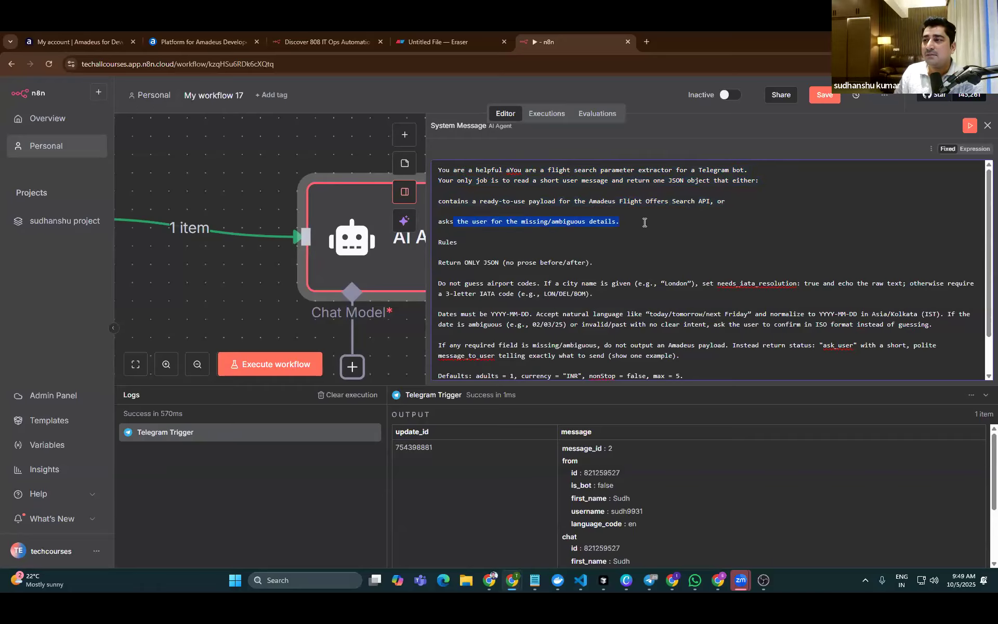
drag(438, 284, 442, 165)
click(608, 244)
key(ctrl+a)
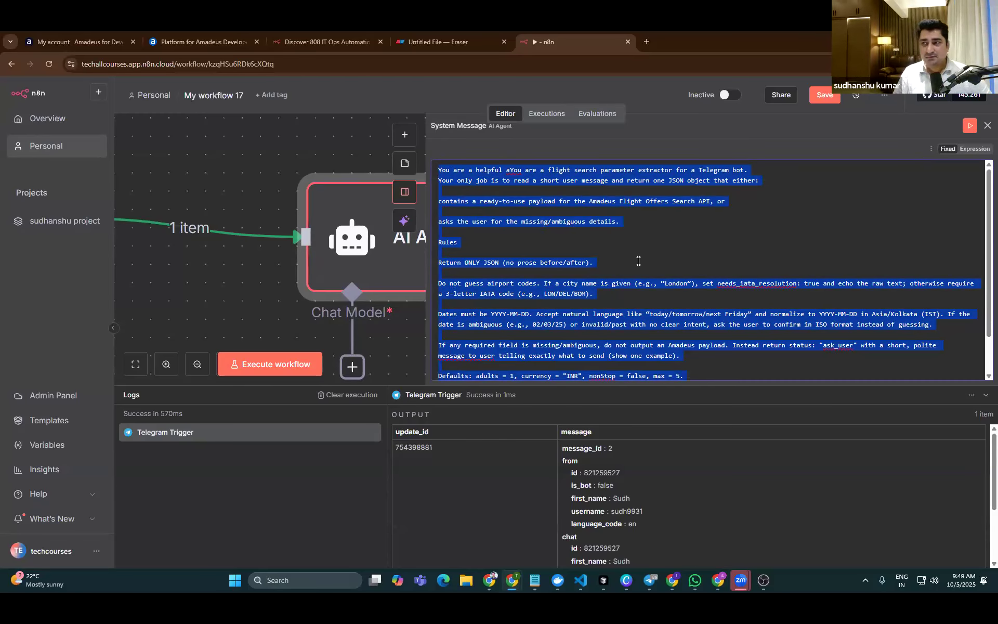
key(alt+Tab)
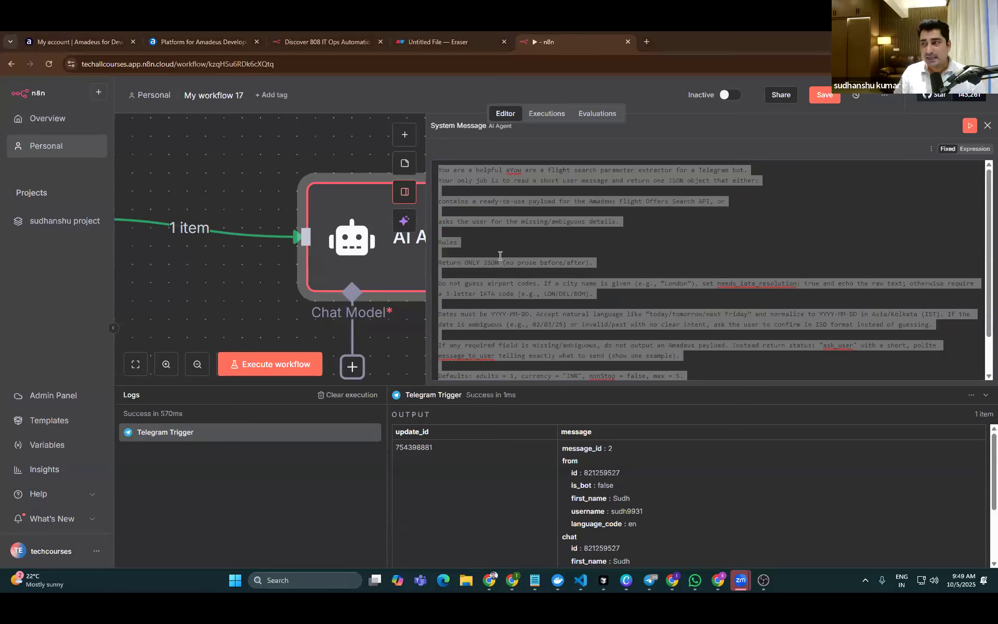
key(alt+Tab)
click(861, 265)
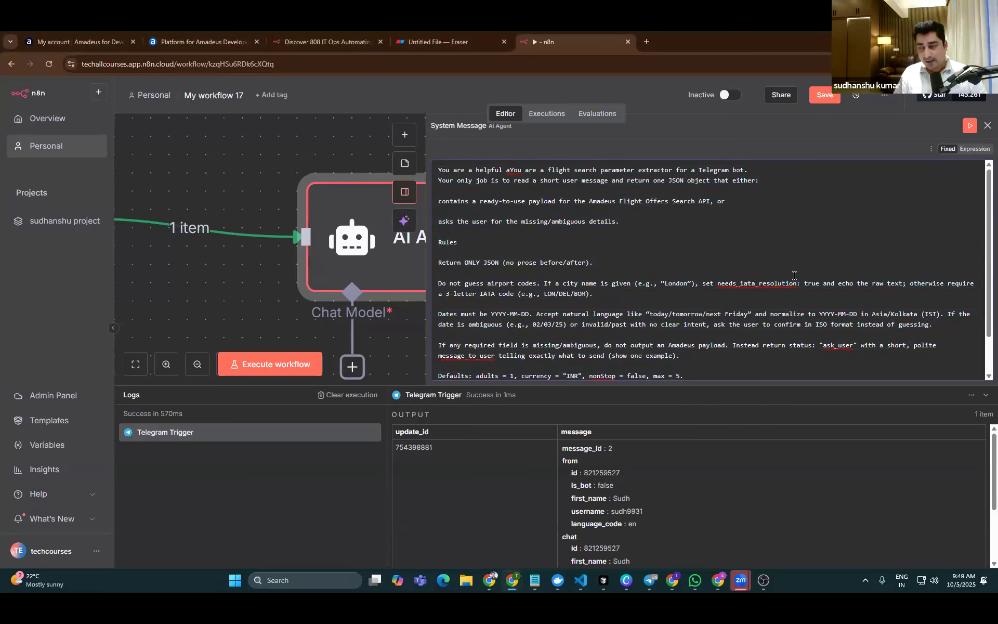
key(ctrl+a)
key(alt+Tab)
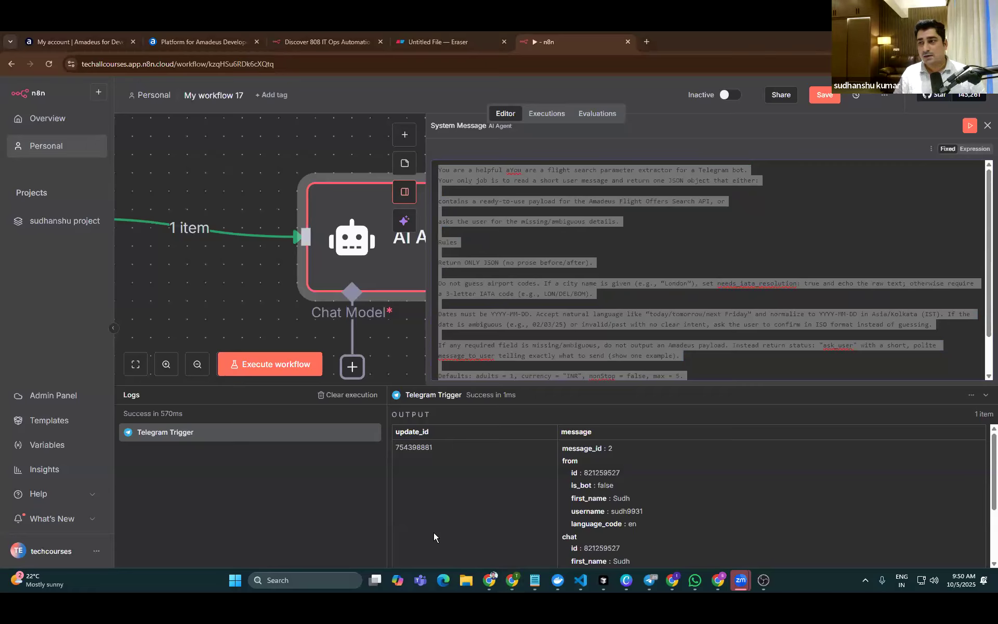
mouse_move(740, 580)
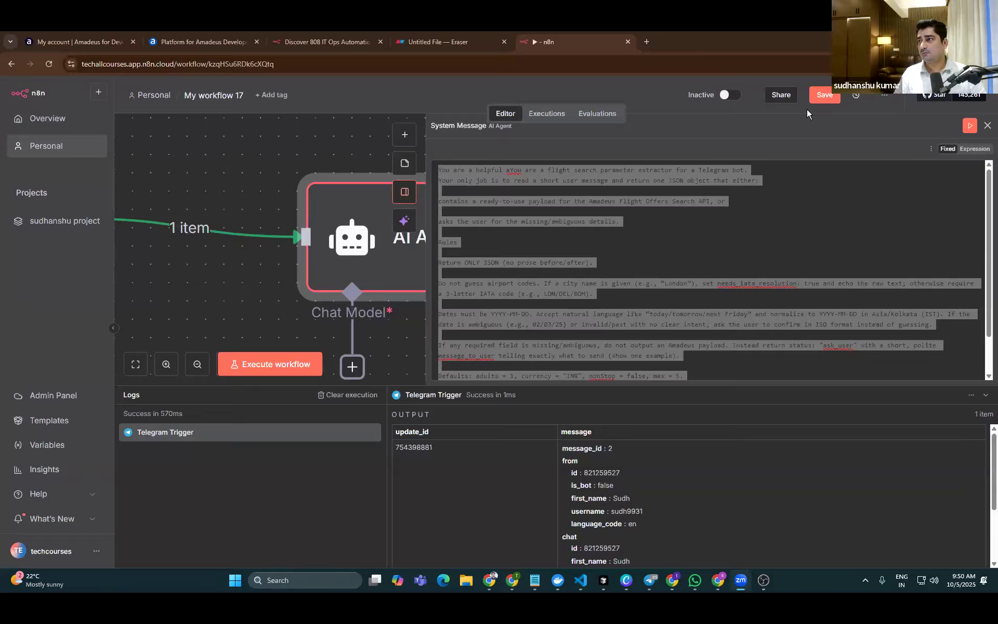
Review the system message's rules on airport codes, dates, missing fields, defaults and round trips, and close the side editor
click(572, 301)
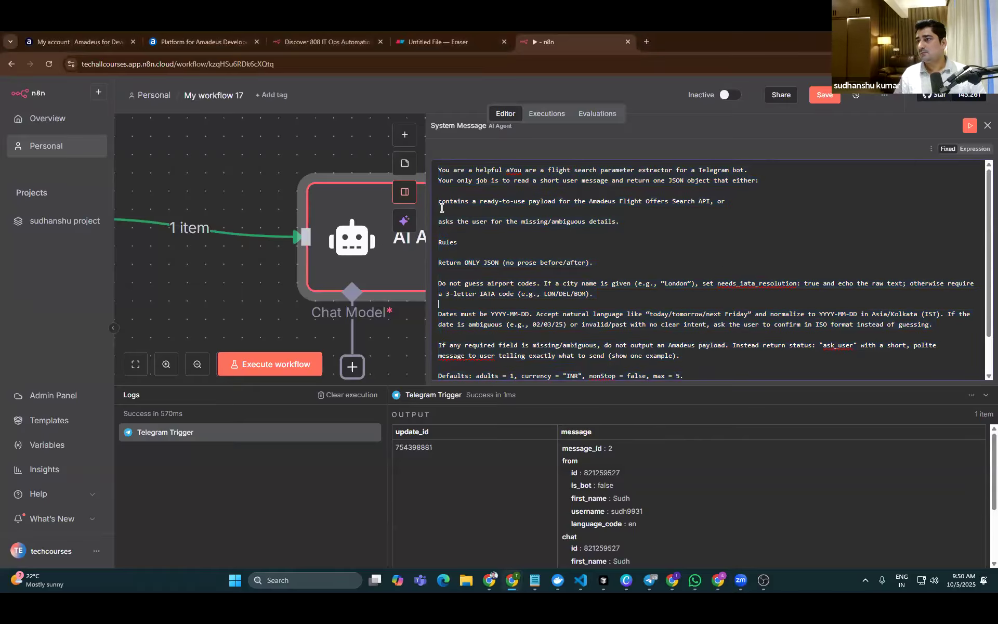
drag(592, 322, 967, 331)
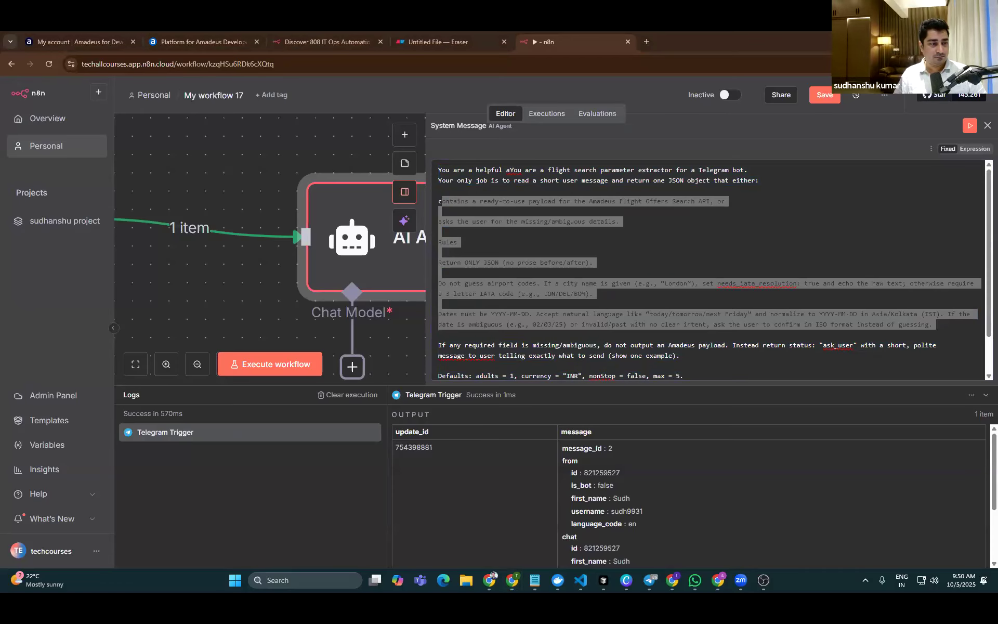
scroll(531, 336, down, 2)
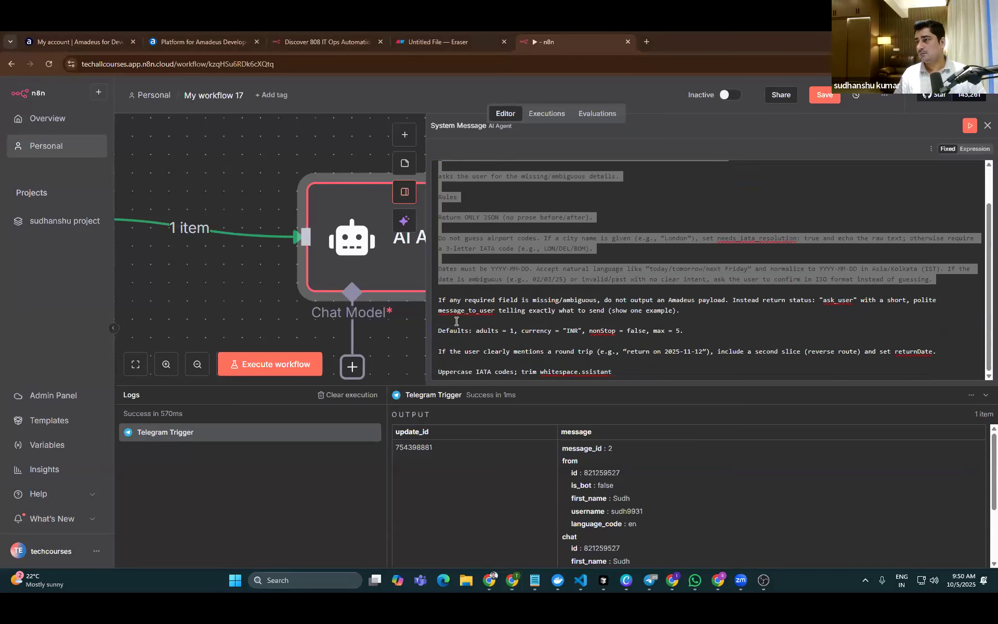
drag(436, 302, 666, 372)
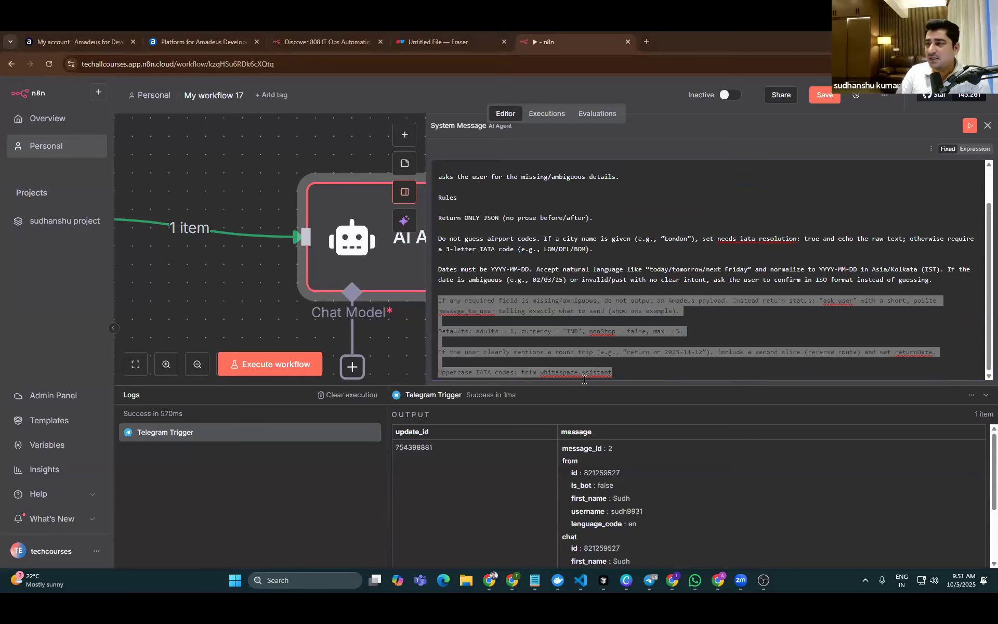
click(726, 331)
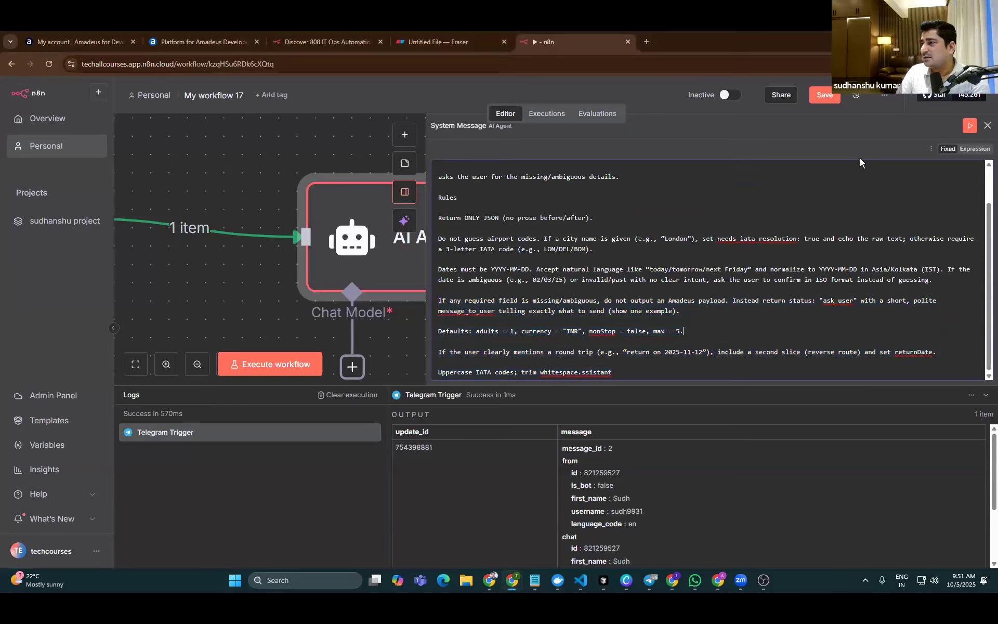
click(402, 194)
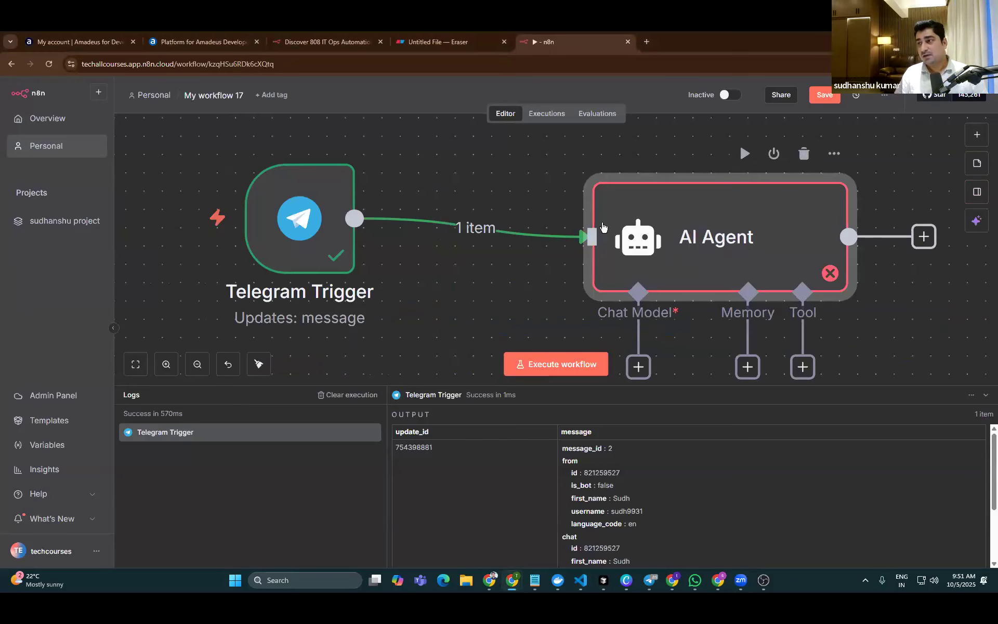
Turn on Require Specific Output Format in the AI Agent node and return to the canvas
scroll(602, 224, down, 4)
double_click(668, 236)
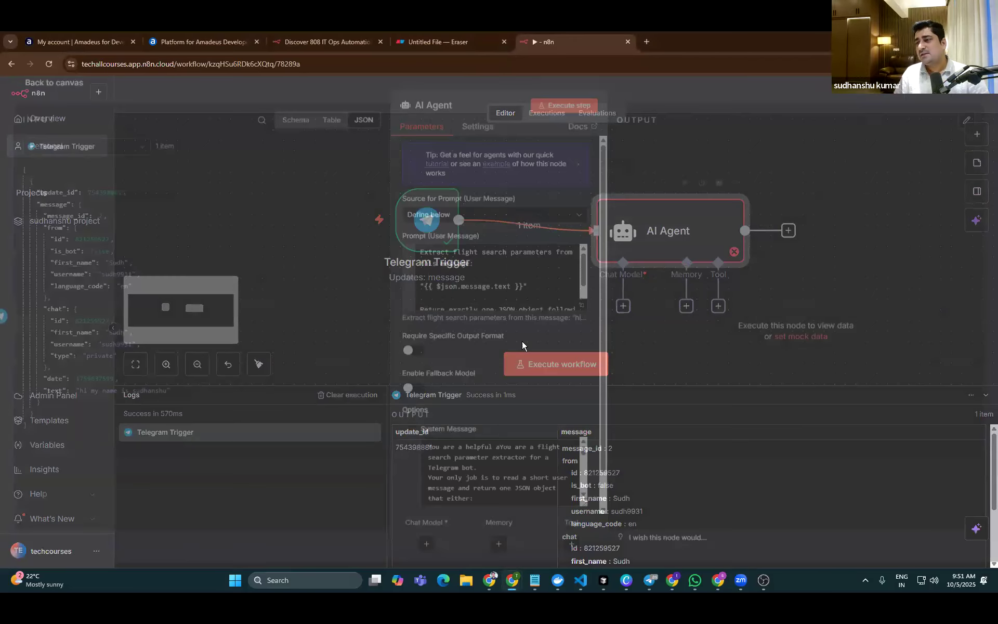
scroll(499, 327, down, 1)
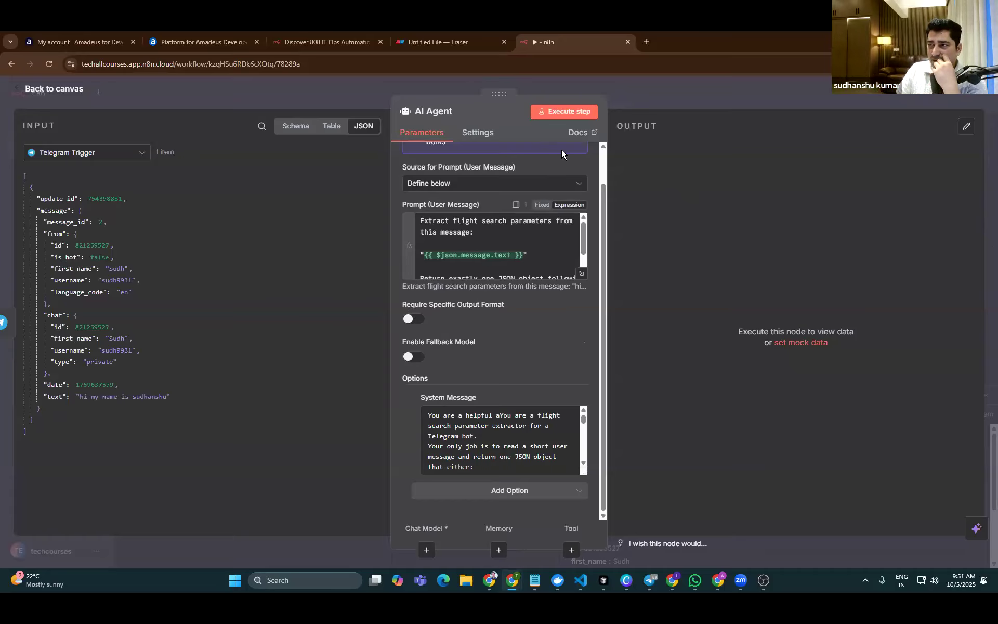
click(421, 321)
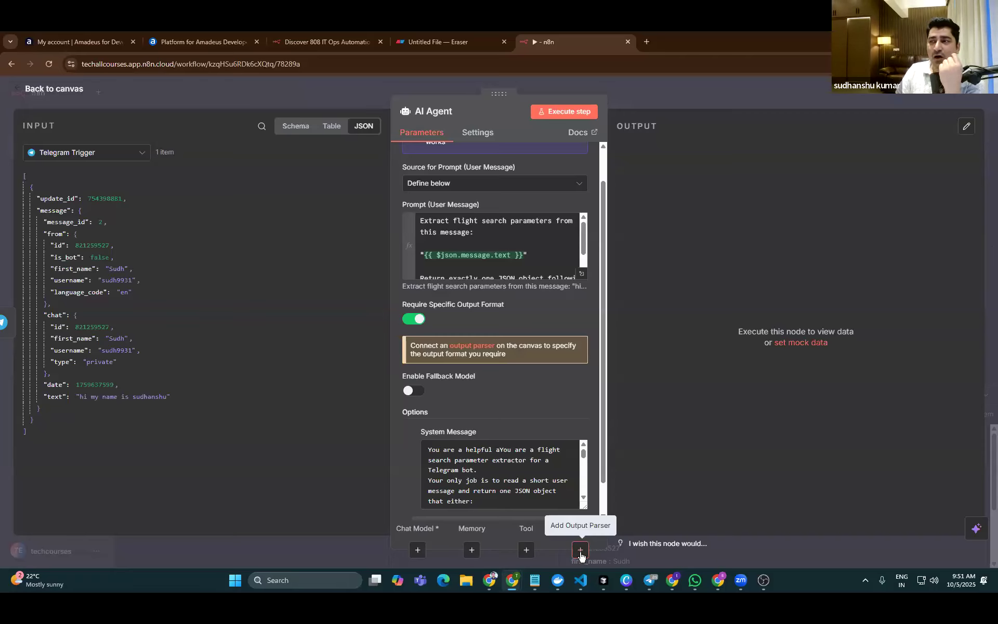
click(39, 93)
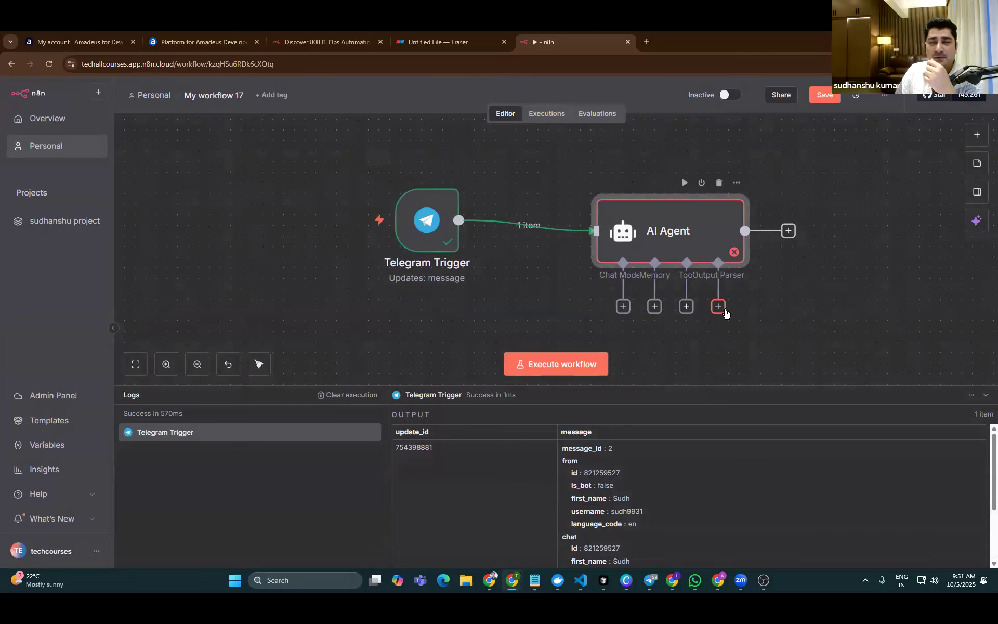
Reopen the AI Agent and read the rest of its user prompt, including the message text expression and the JSON return instruction
double_click(665, 224)
click(540, 290)
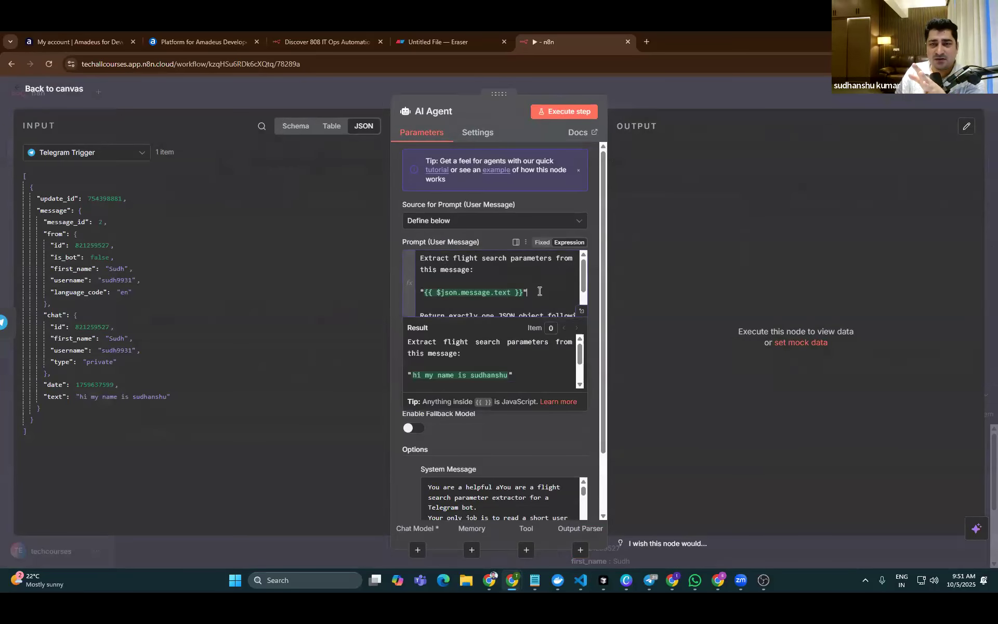
scroll(535, 290, down, 2)
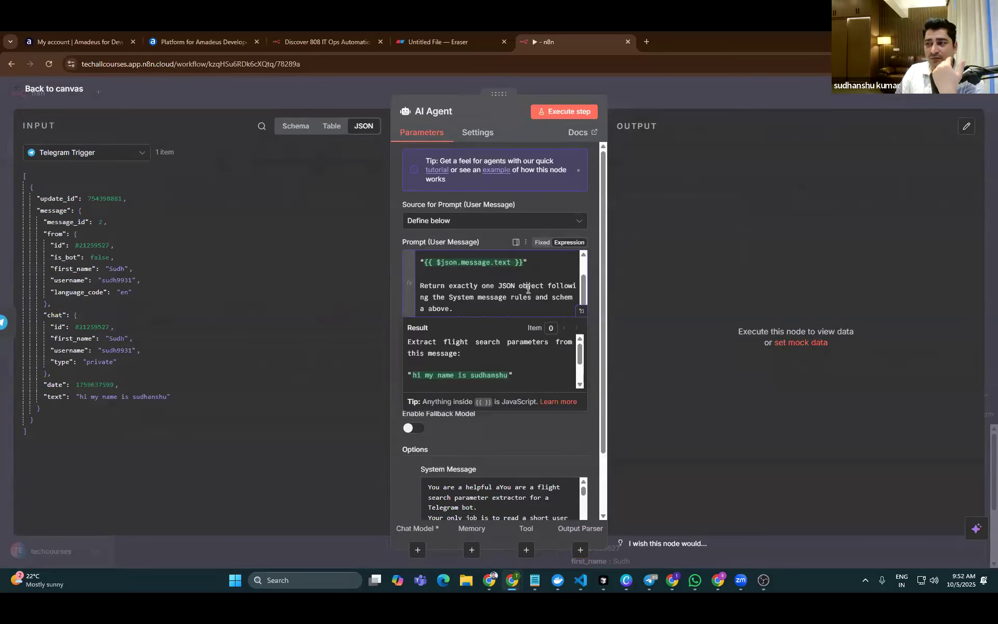
click(491, 447)
click(39, 92)
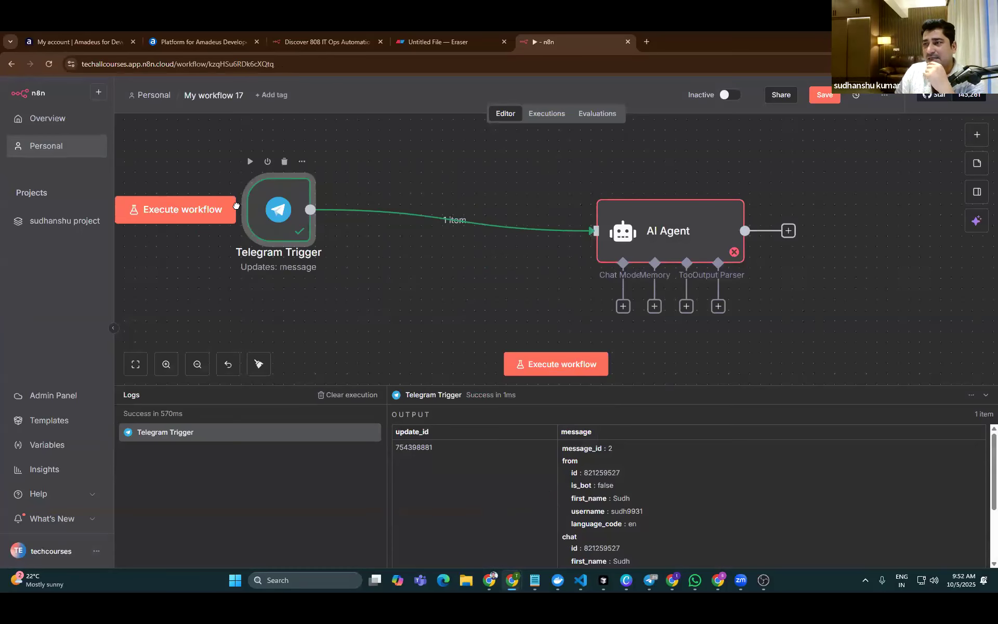
Move the Telegram Trigger and AI Agent nodes to the left and attach an OpenAI Chat Model to the agent
drag(236, 206, 233, 204)
drag(684, 240, 485, 211)
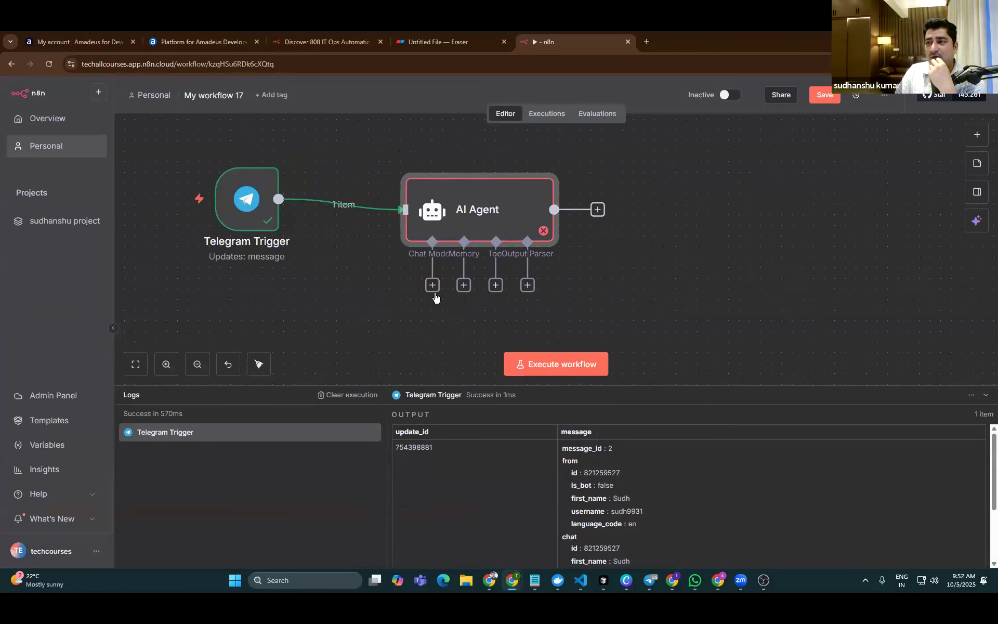
click(432, 285)
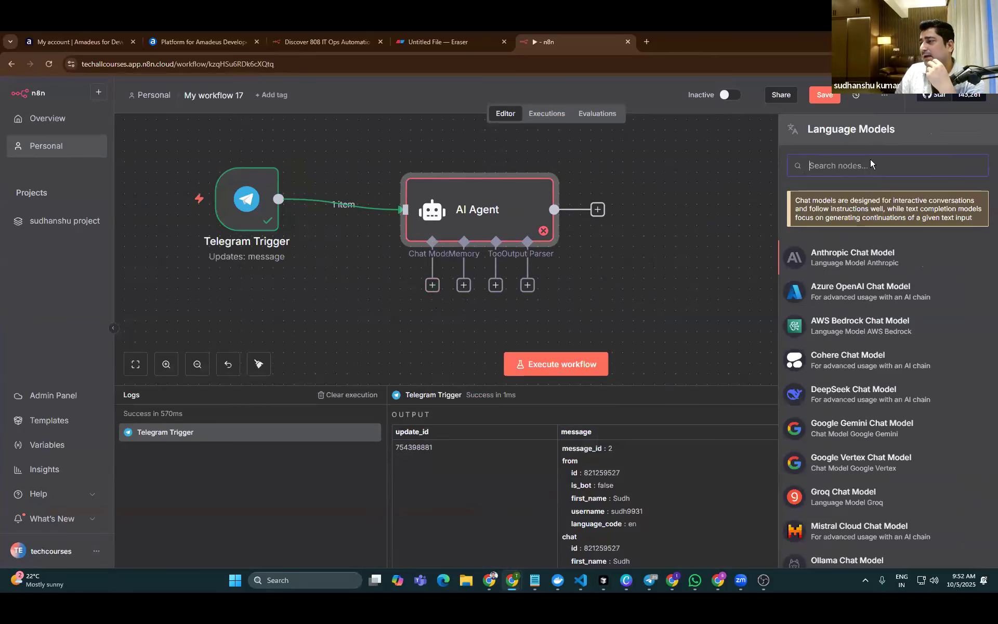
scroll(904, 292, down, 4)
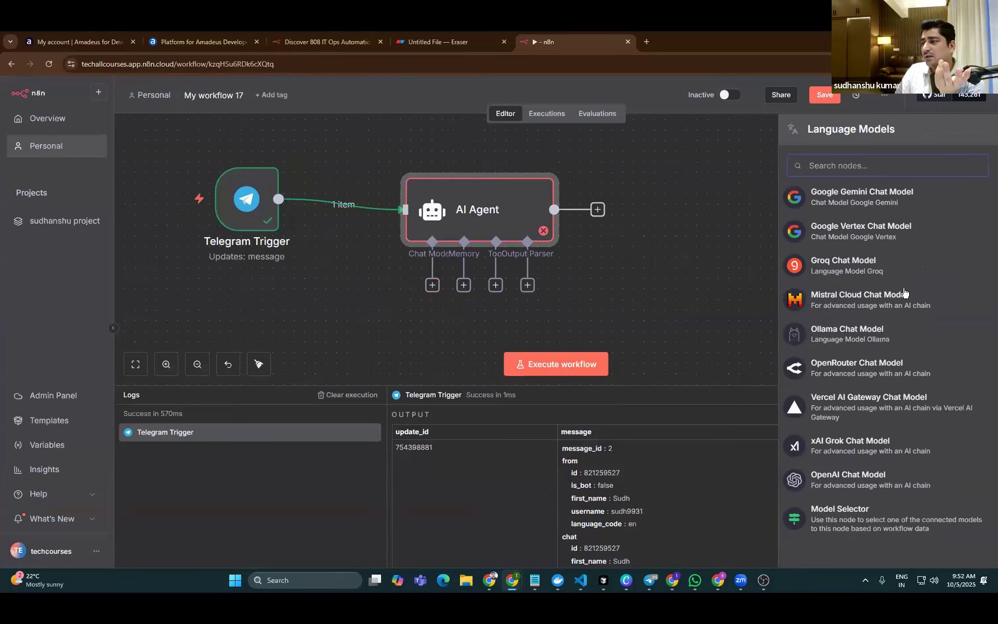
click(877, 481)
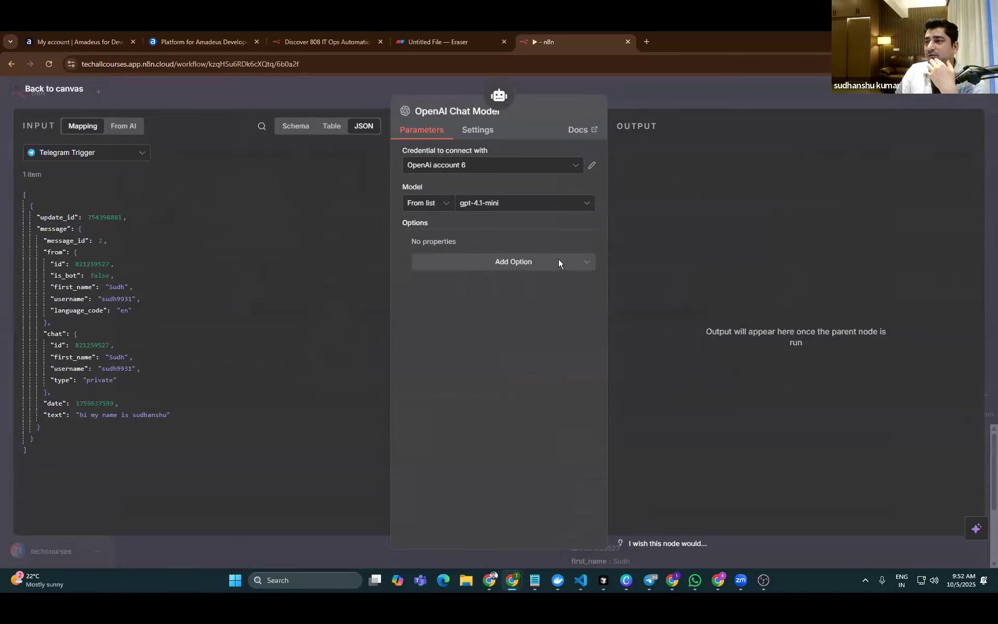
Create a new OpenAI credential for the chat model and paste the API key copied from the notes file
click(488, 165)
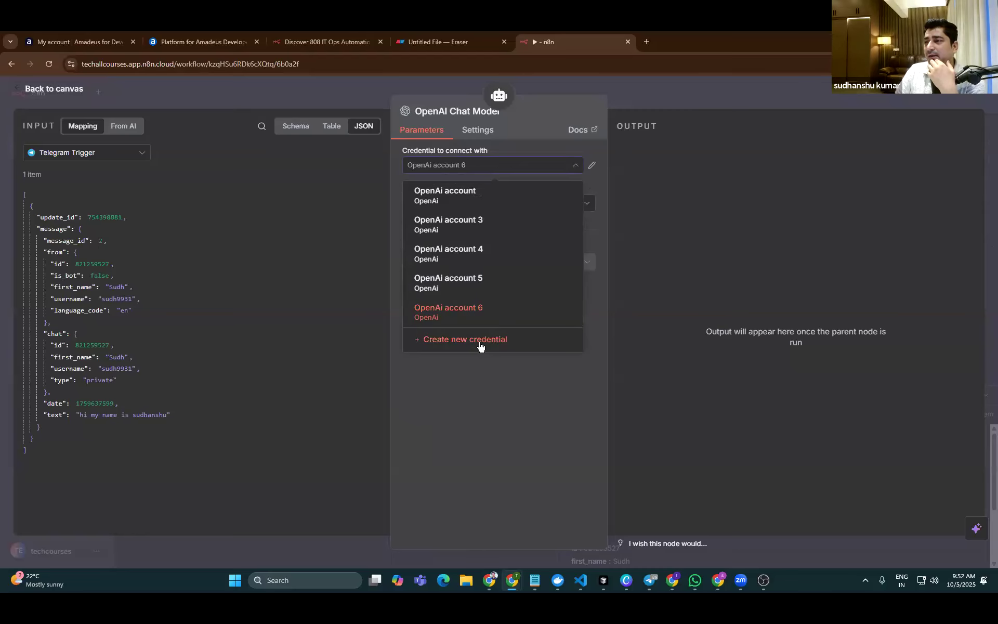
click(479, 339)
click(366, 257)
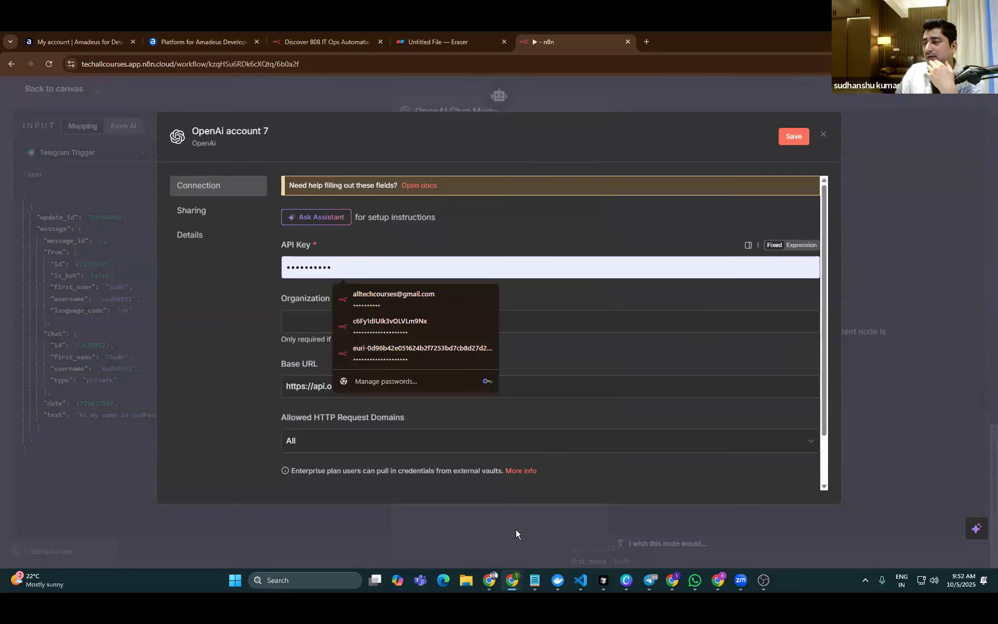
click(535, 580)
drag(845, 117, 8, 84)
key(ctrl+c)
key(alt+Tab)
key(ctrl+a)
key(ctrl+v)
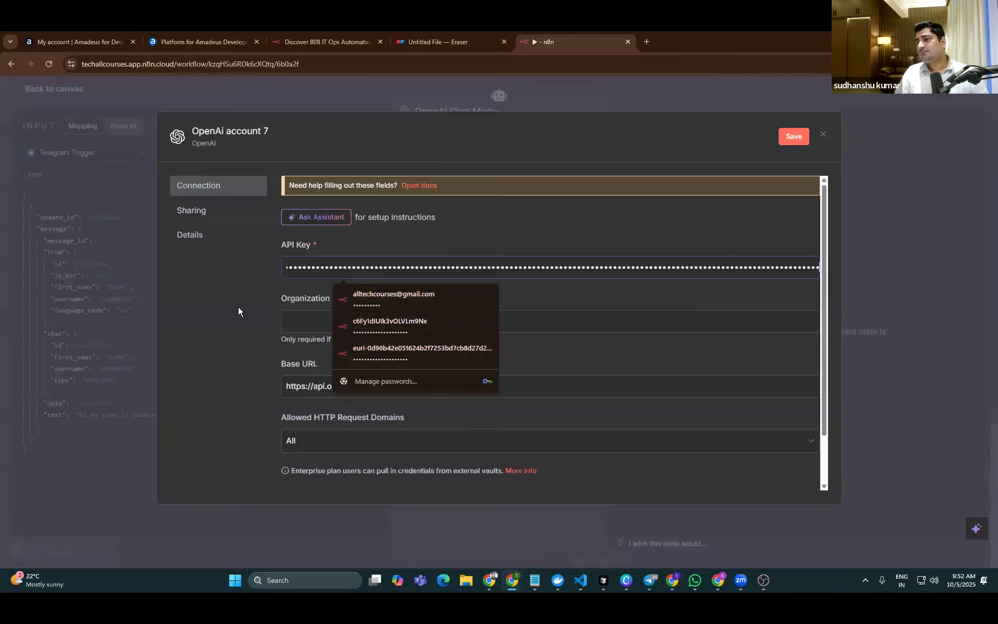
Save the new OpenAI credential, look over its connection settings and close it
click(238, 311)
click(793, 136)
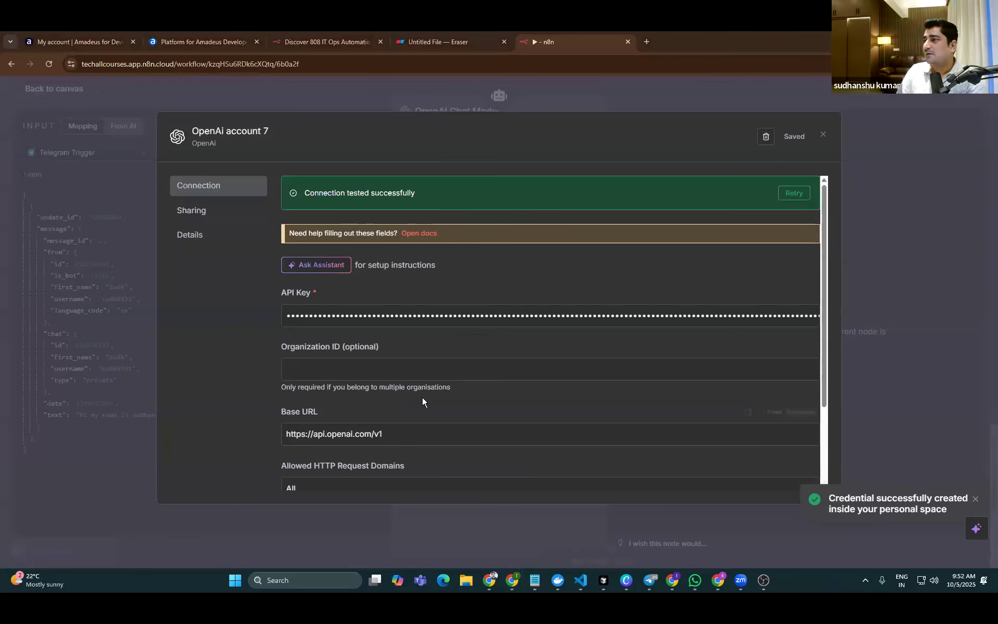
scroll(658, 283, down, 2)
scroll(658, 282, up, 2)
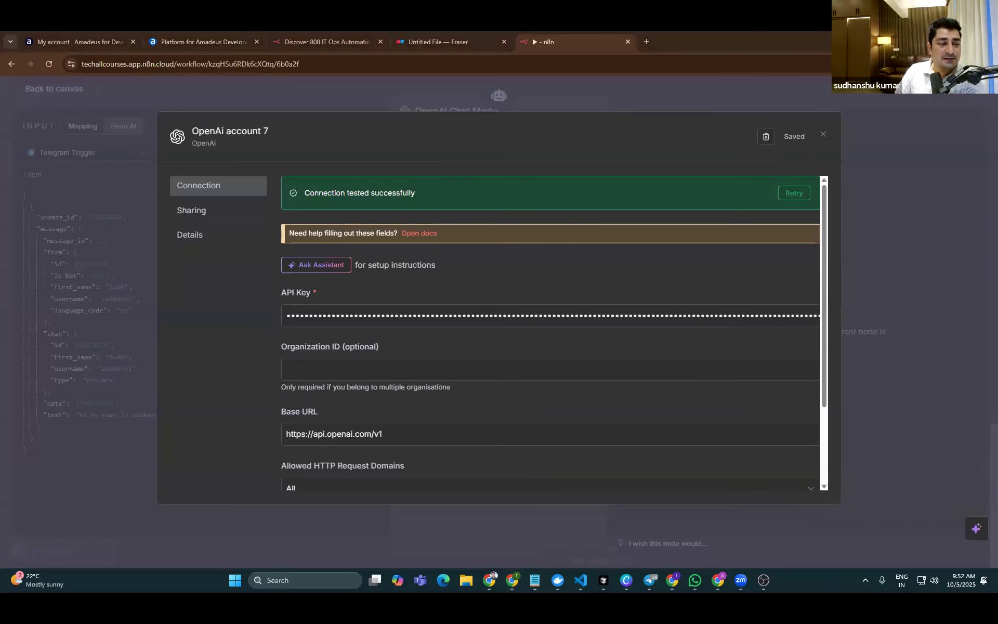
click(823, 135)
Look through the available models, keep gpt-4.1-mini, return to the canvas and decline the browser's offer to save the password
click(543, 204)
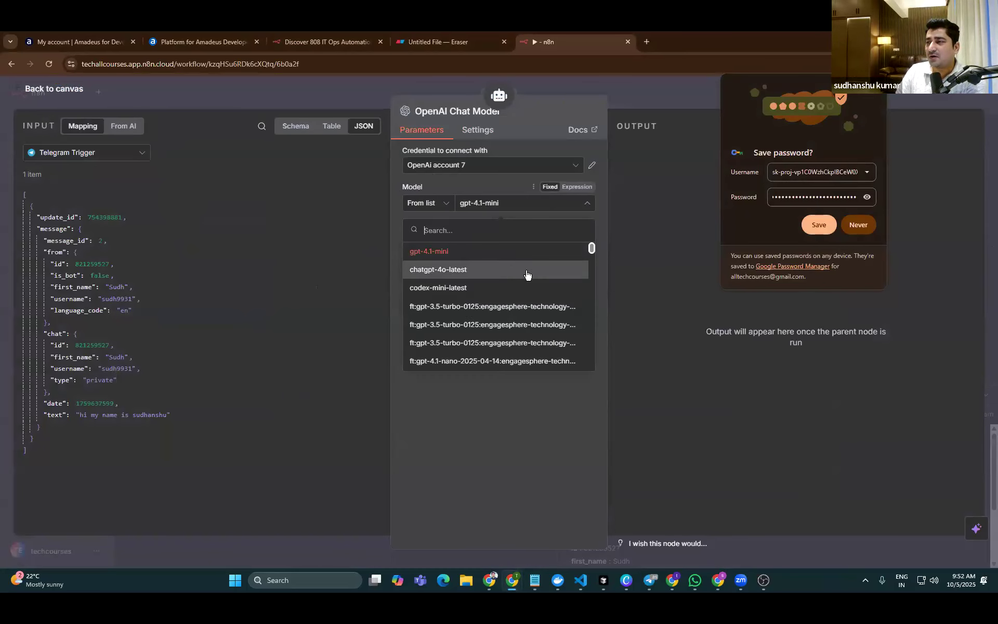
scroll(540, 296, down, 10)
scroll(550, 315, up, 15)
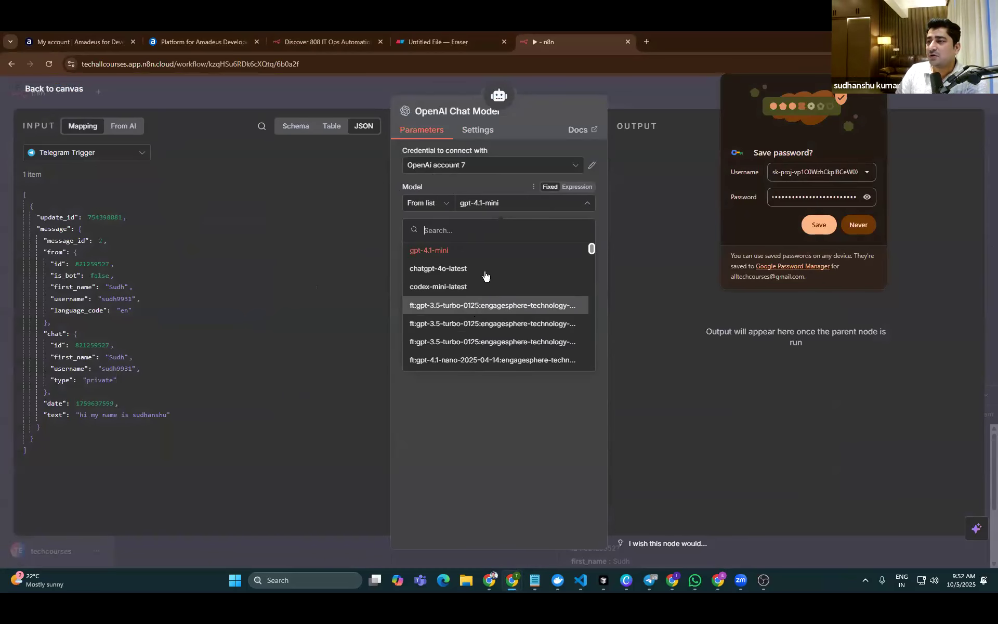
click(531, 439)
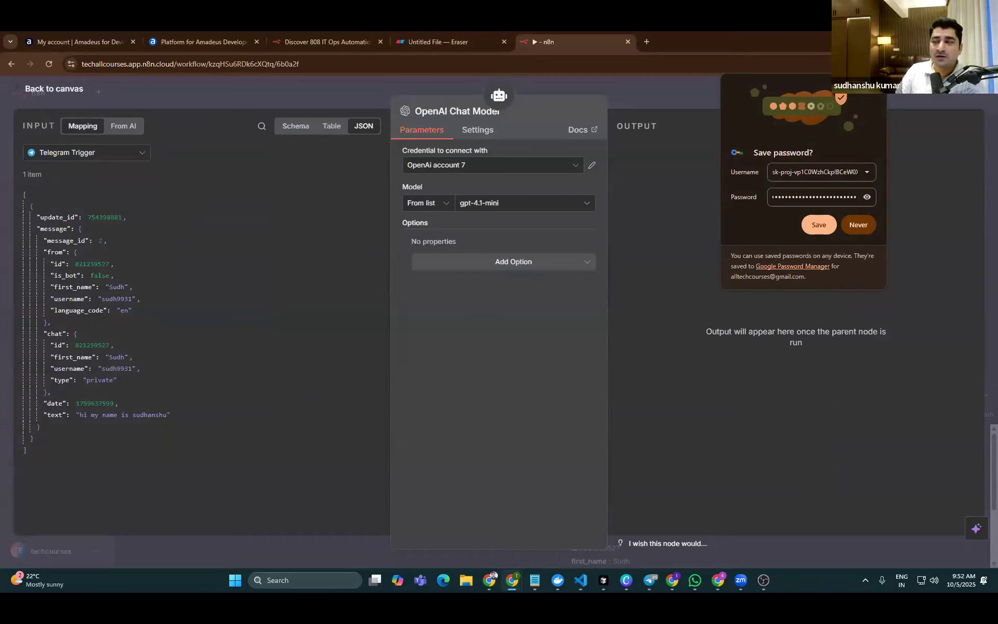
click(49, 92)
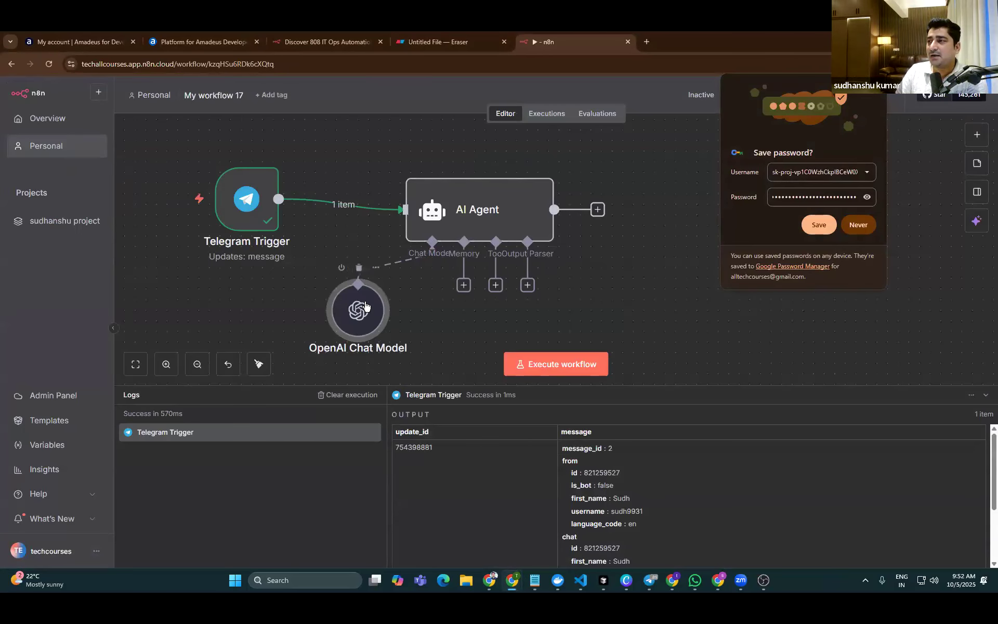
click(858, 224)
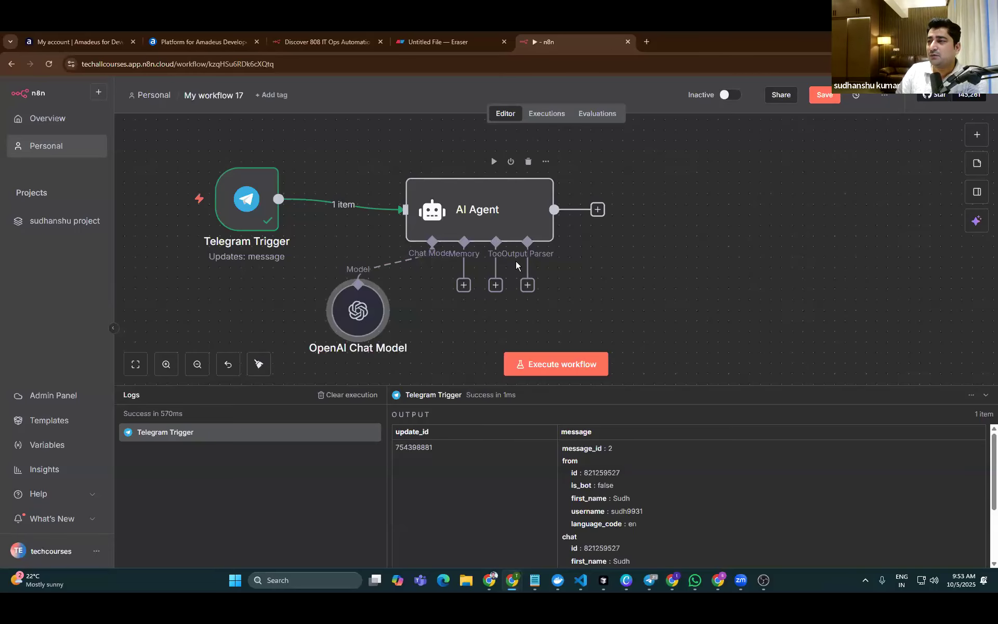
Align the AI Agent node horizontally with the Telegram Trigger and attach a Structured Output Parser to it
drag(545, 208, 556, 197)
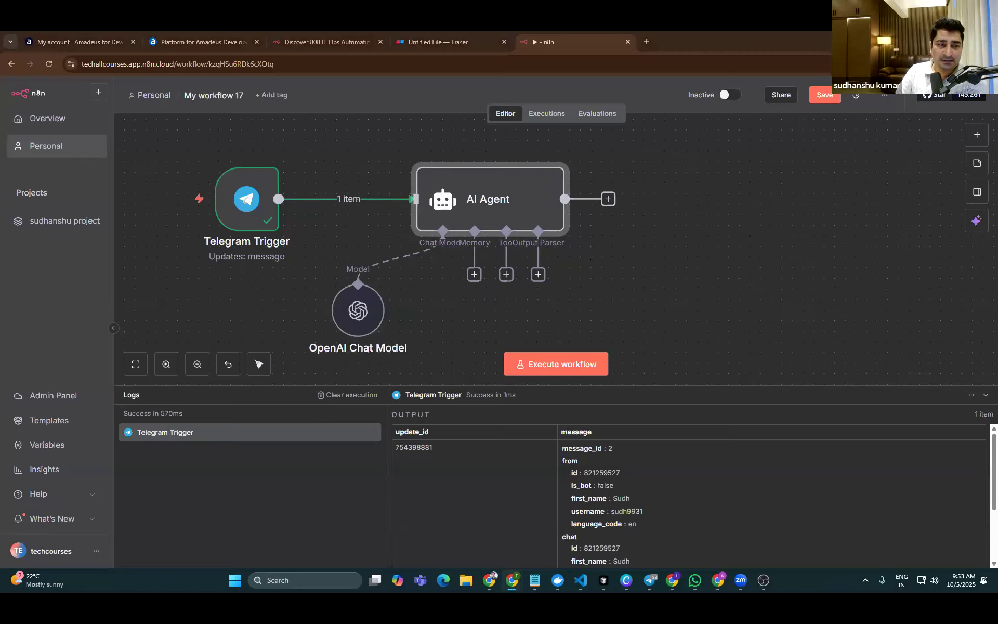
click(539, 276)
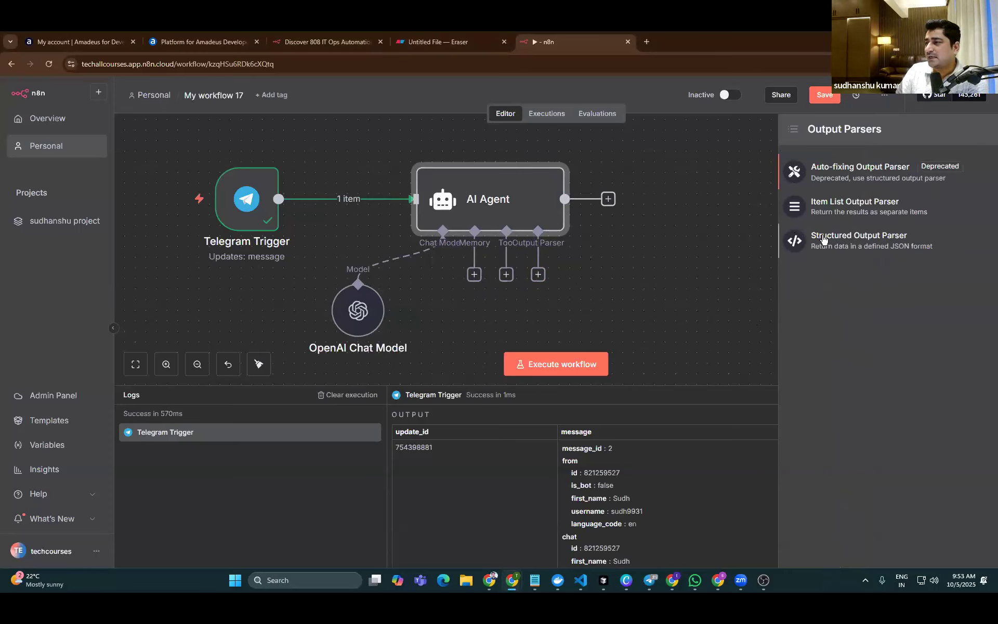
click(880, 249)
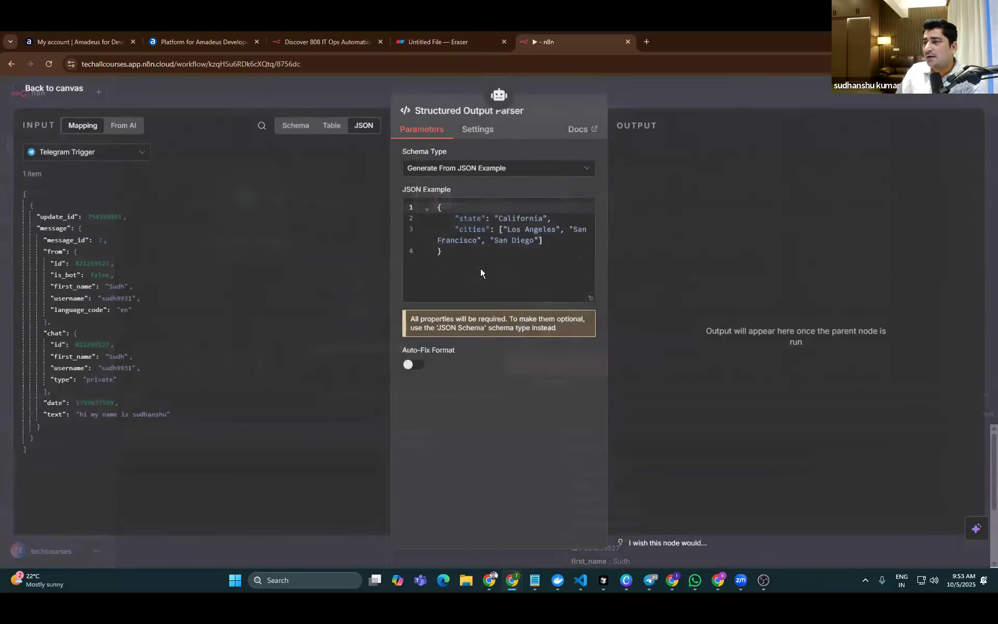
Replace the parser's JSON example with status "ok" and a flight_search_payload: DEL to BOM, departureDate 2025-10-15, adults 1, currencyCode INR, nonStop false, max 5
click(462, 255)
drag(461, 255, 427, 194)
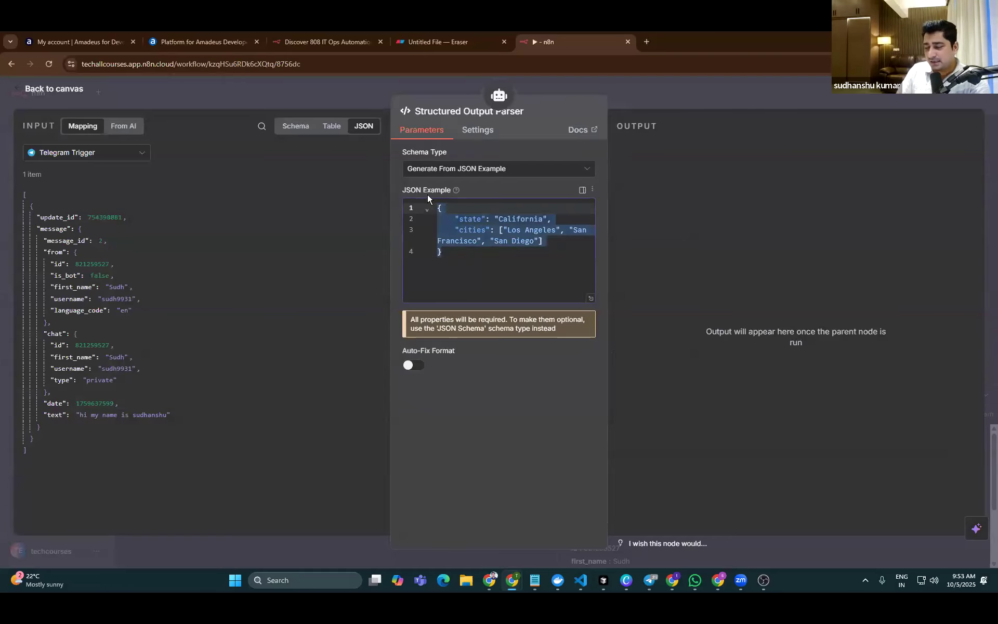
key(BackSpace)
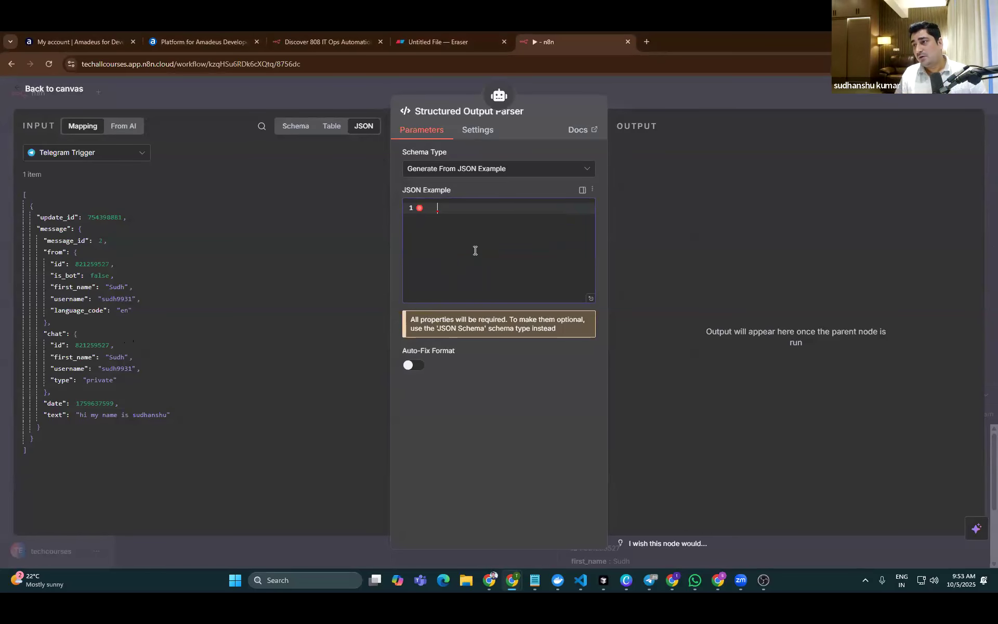
text({   "status": "ok",   "flight_search_payload": {     "originLocationCode": "DEL",     "destinationLocationCode": "BOM",     "departureDate": "2025-10-15",     "adults": 1,     "currencyCode": "INR",     "nonStop": false,     "max": 5   } })
Review the JSON example's fields: status, flight_search_payload, origin and destination codes, departure date, currency and nonStop
click(466, 220)
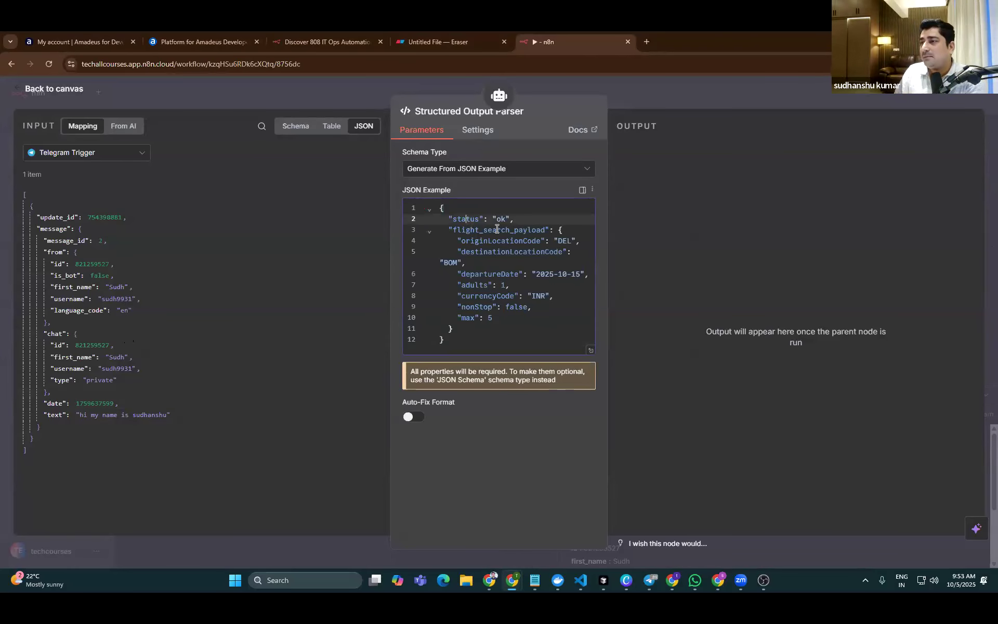
drag(445, 230, 554, 229)
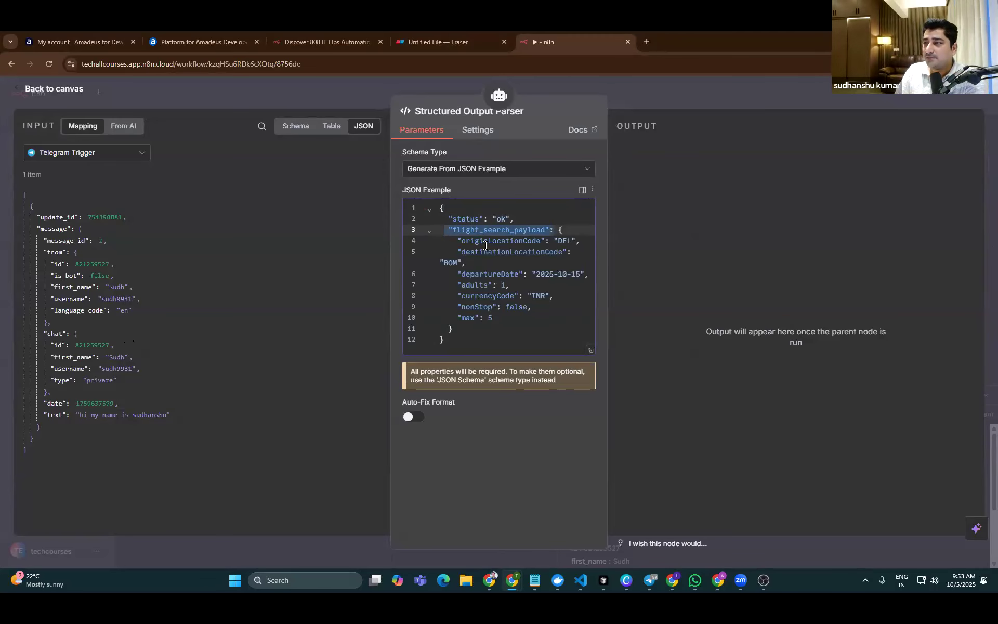
double_click(515, 240)
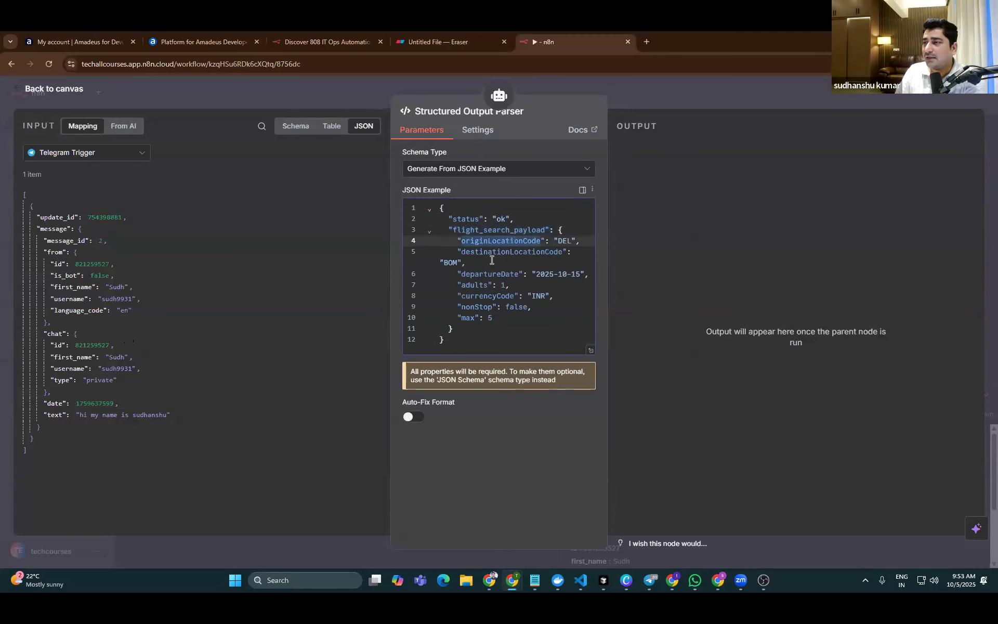
double_click(496, 253)
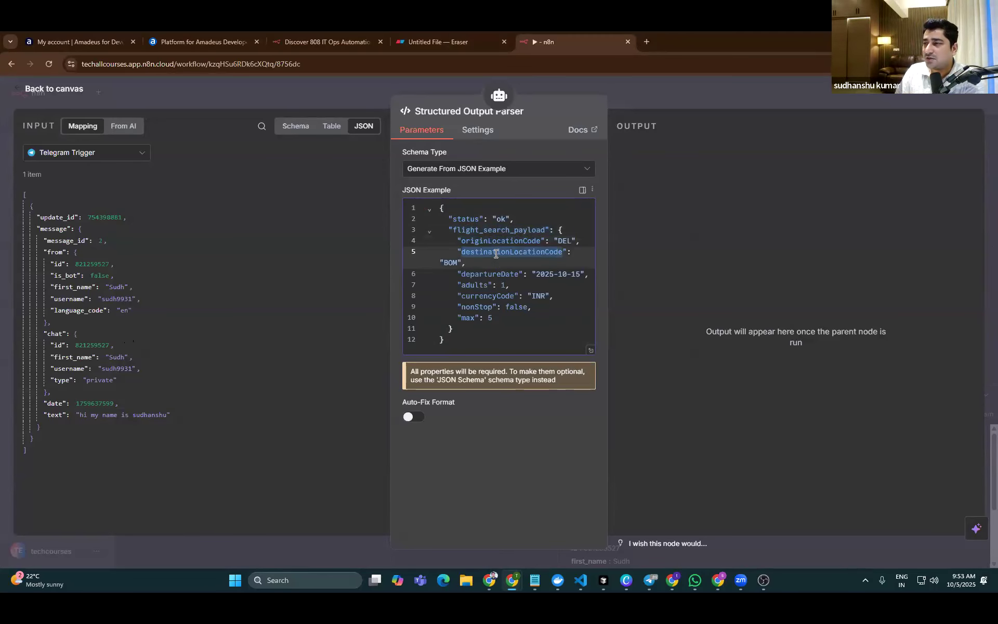
double_click(471, 273)
double_click(470, 295)
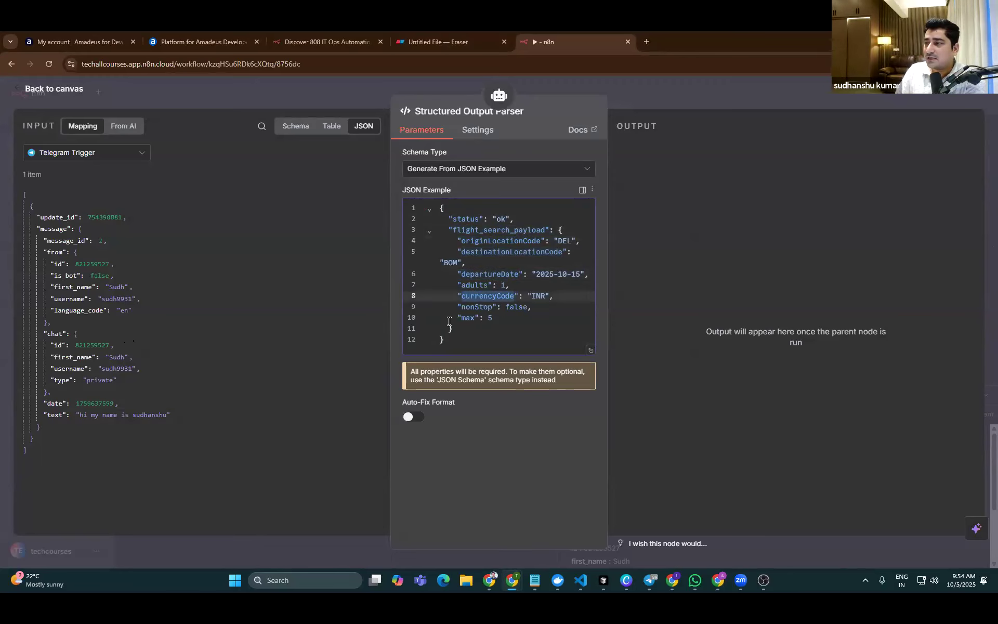
click(470, 302)
double_click(471, 306)
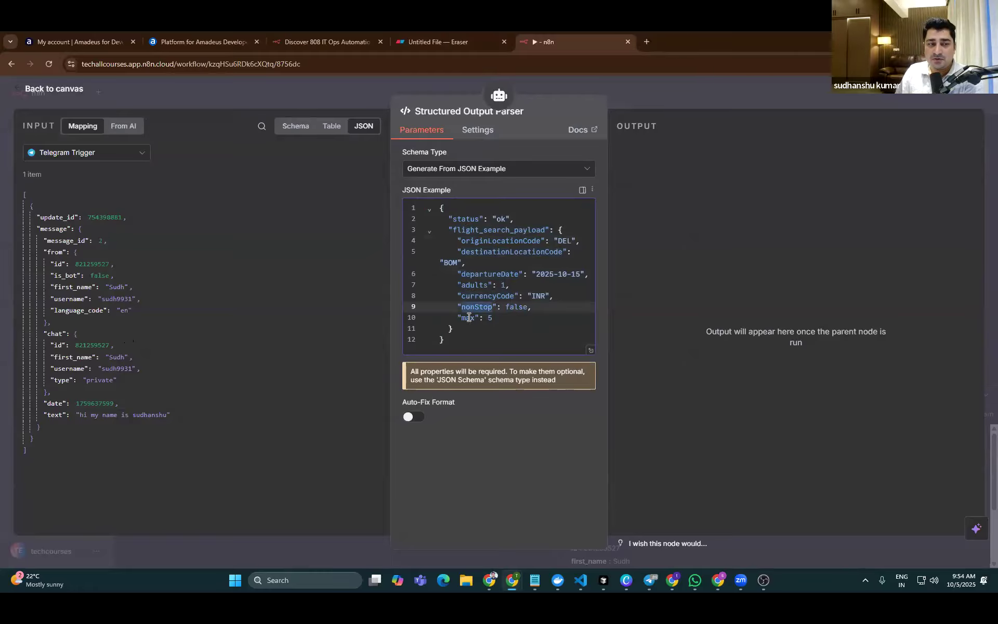
drag(457, 339, 424, 207)
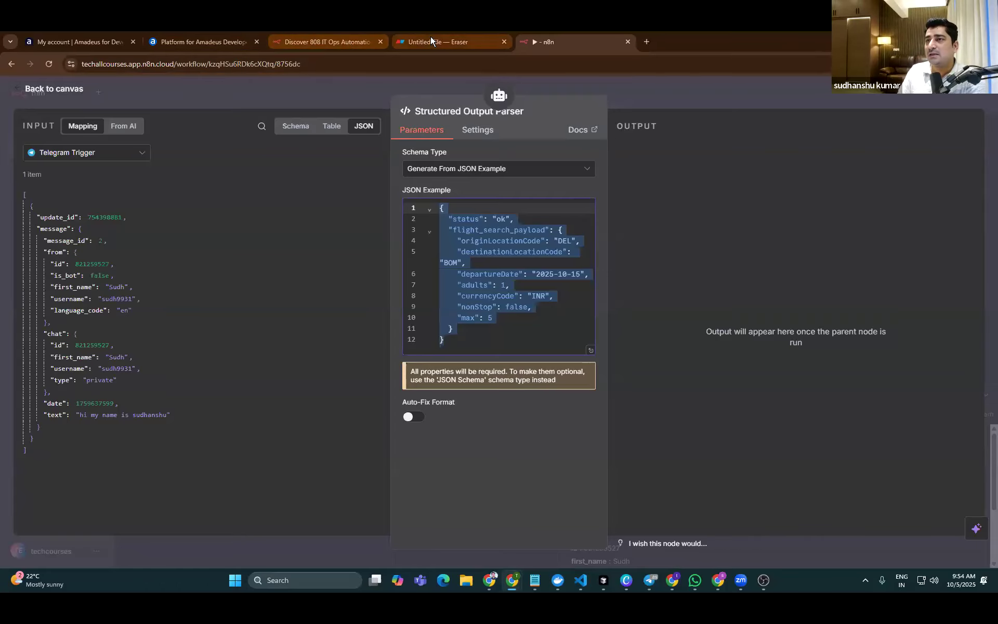
Switch to the Amadeus developer site and open the Self-Service APIs documentation in a new tab
click(183, 37)
click(611, 326)
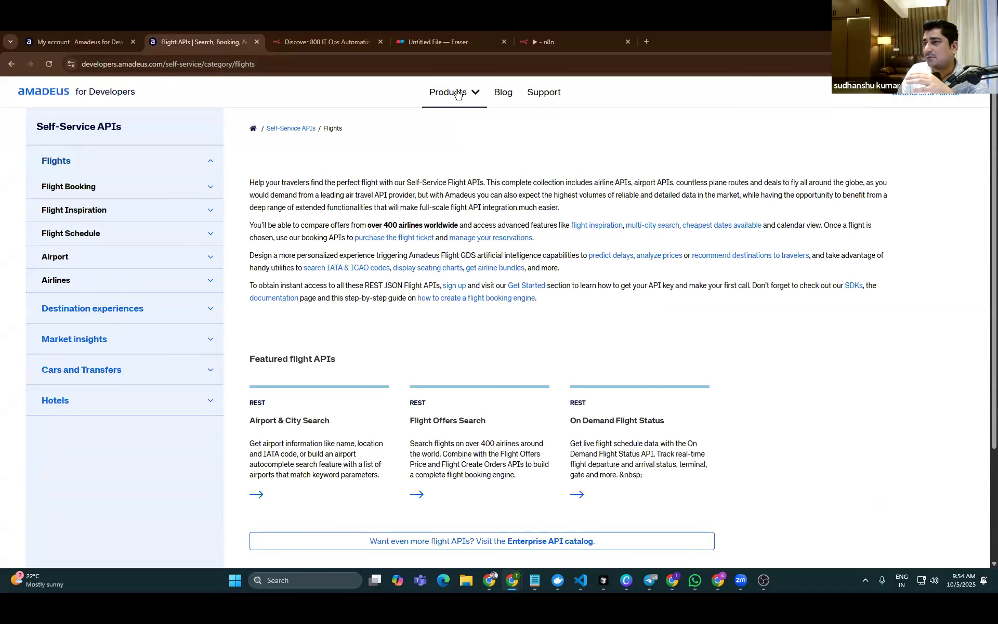
click(476, 96)
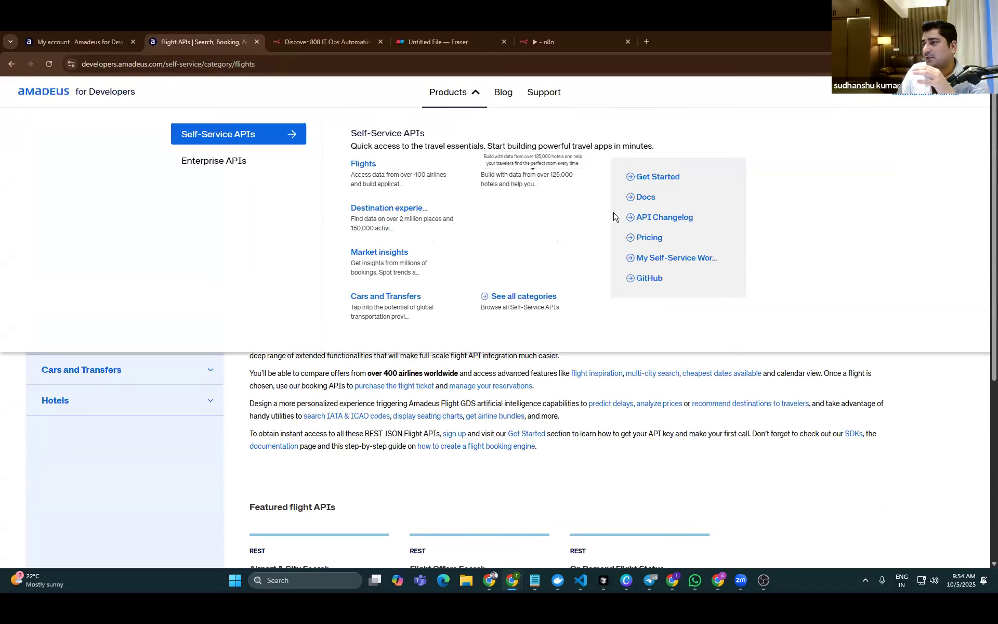
right_click(638, 188)
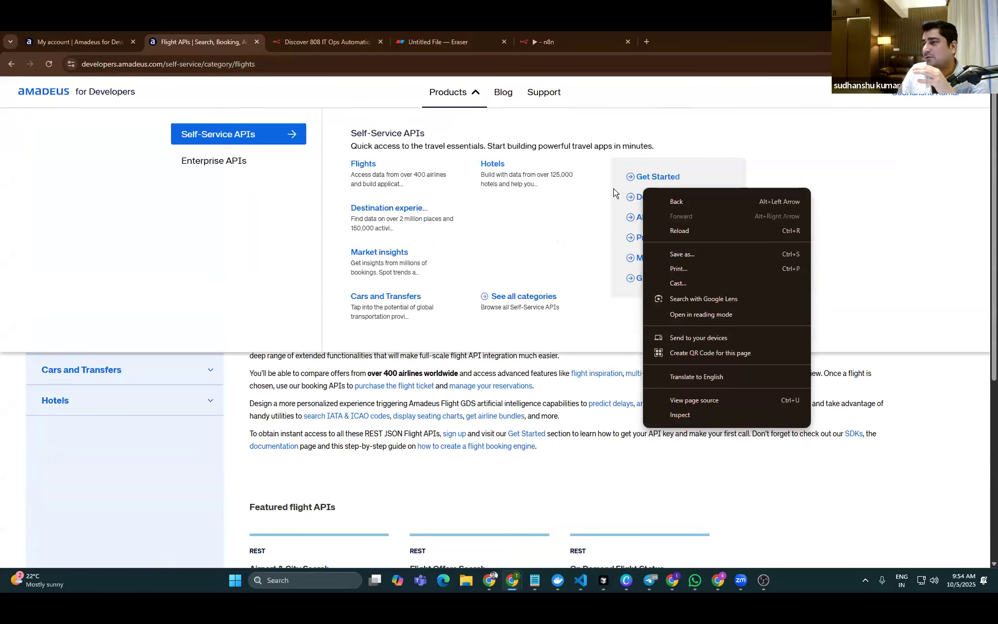
right_click(641, 199)
click(663, 217)
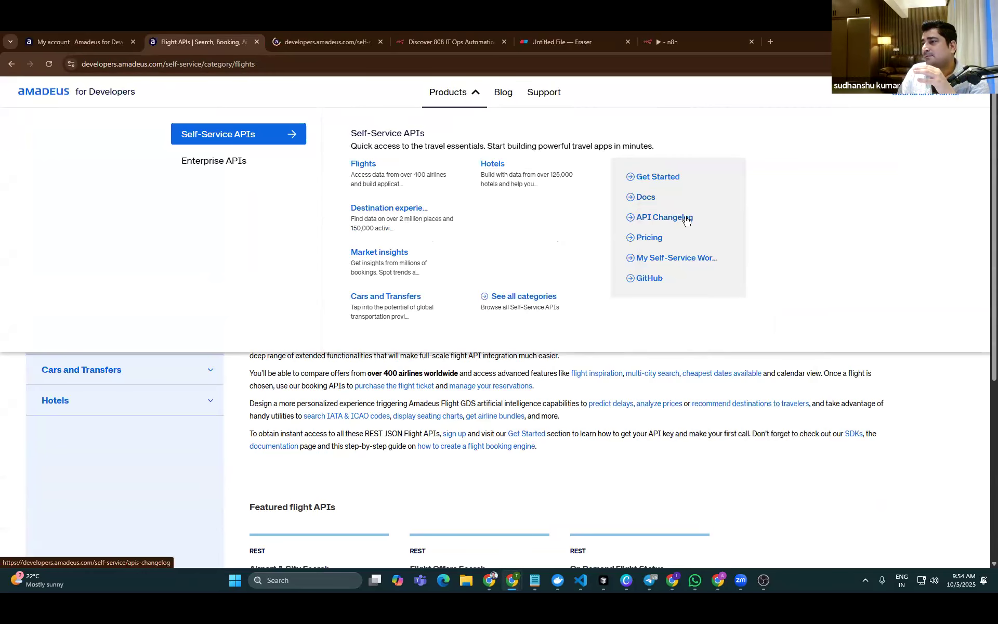
click(351, 41)
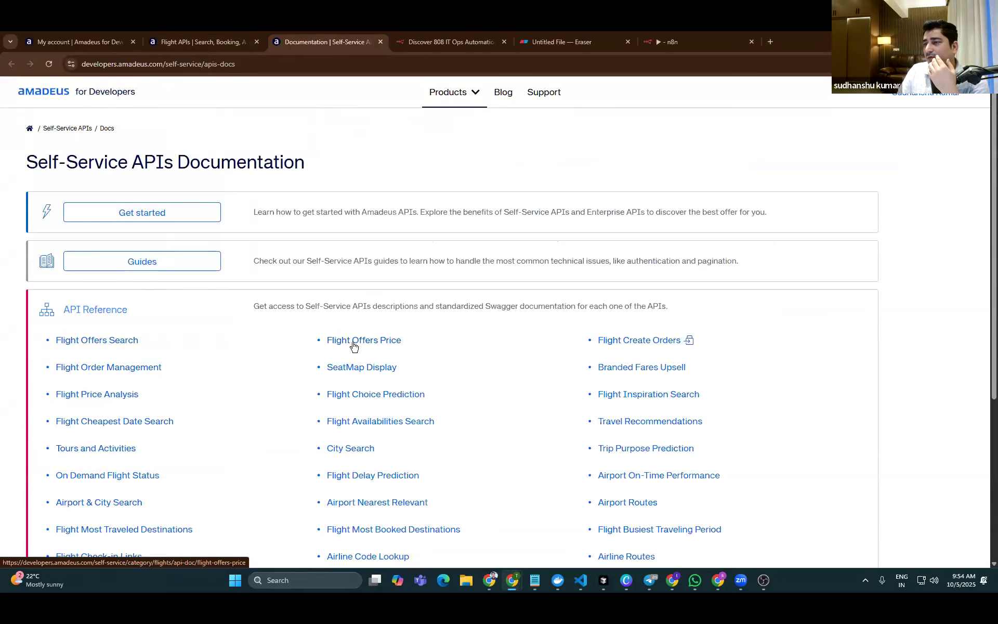
Find the Flight Offers Search API in the documentation and open its API reference and examples
click(101, 344)
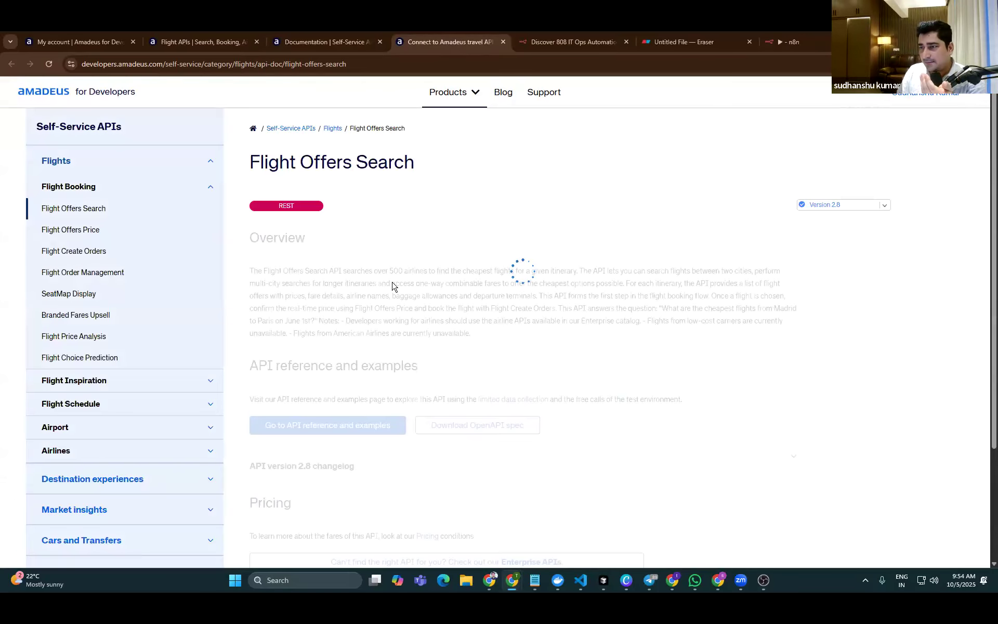
scroll(470, 269, down, 9)
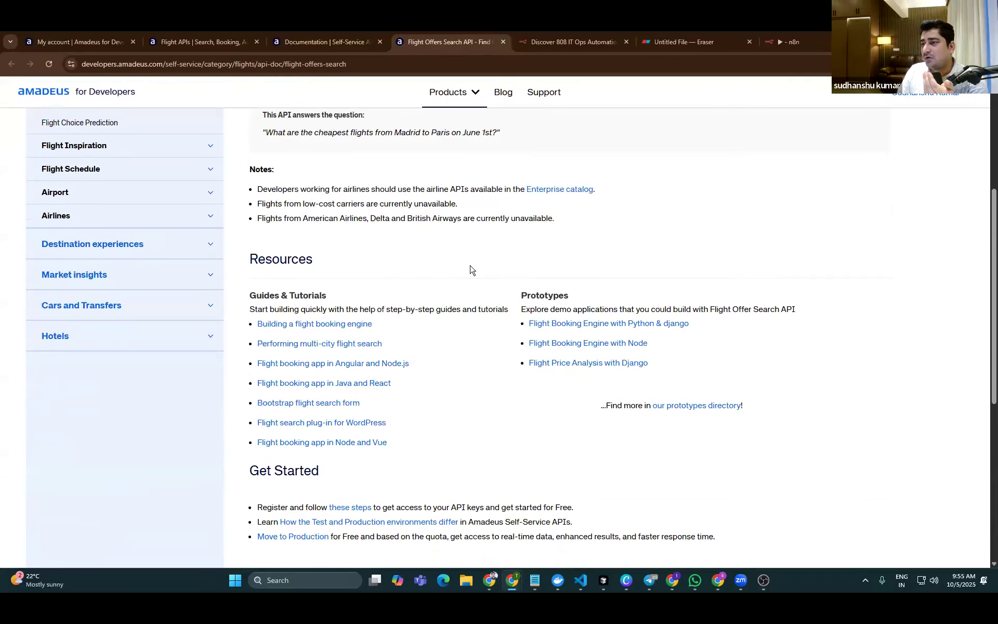
scroll(470, 269, down, 3)
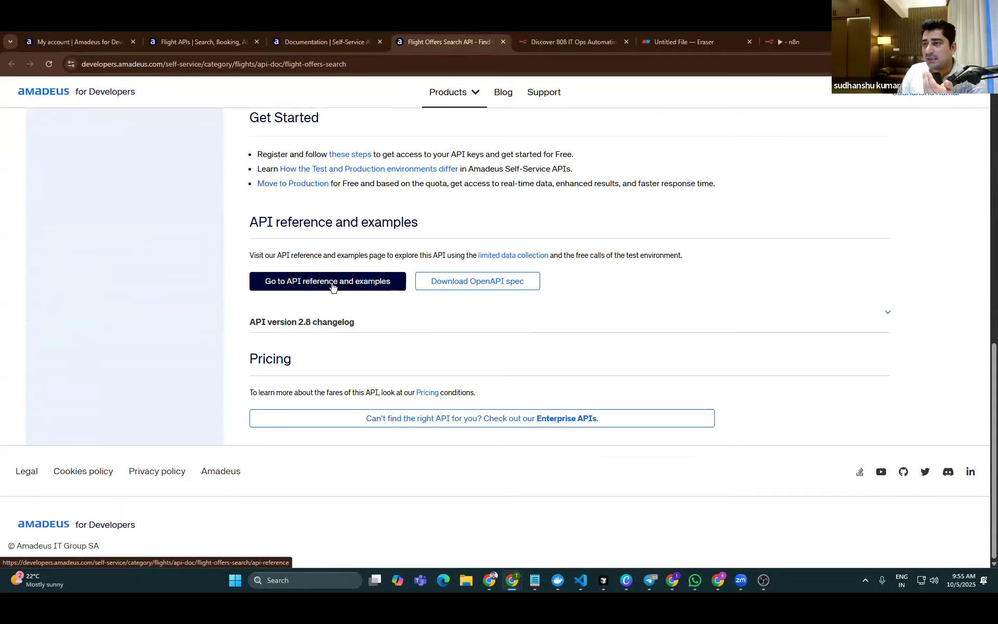
click(359, 288)
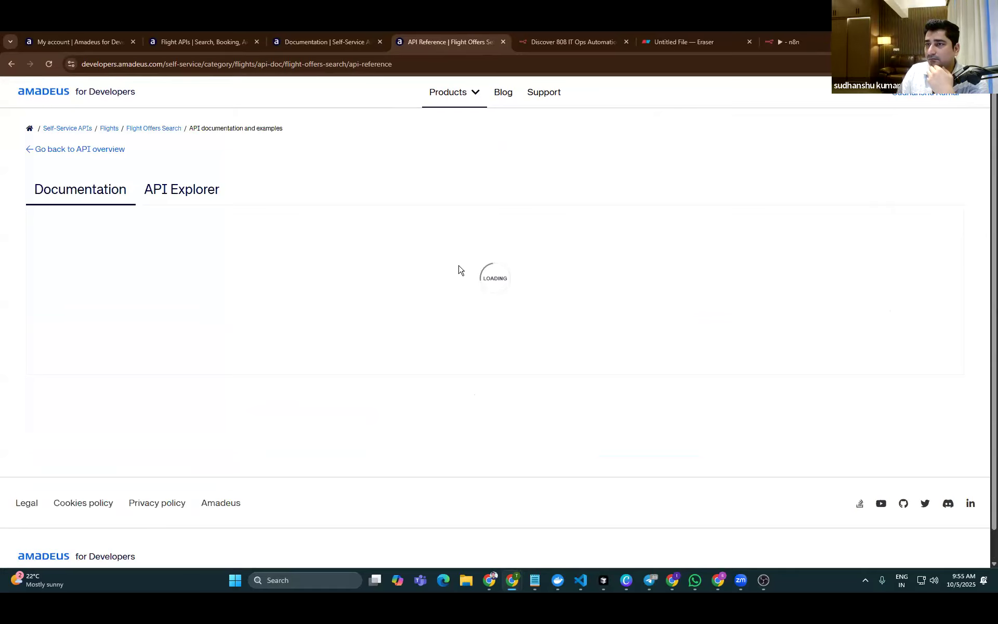
Expand the POST /shopping/flight-offers endpoint and examine the example request body and the API's base URL
scroll(372, 292, down, 4)
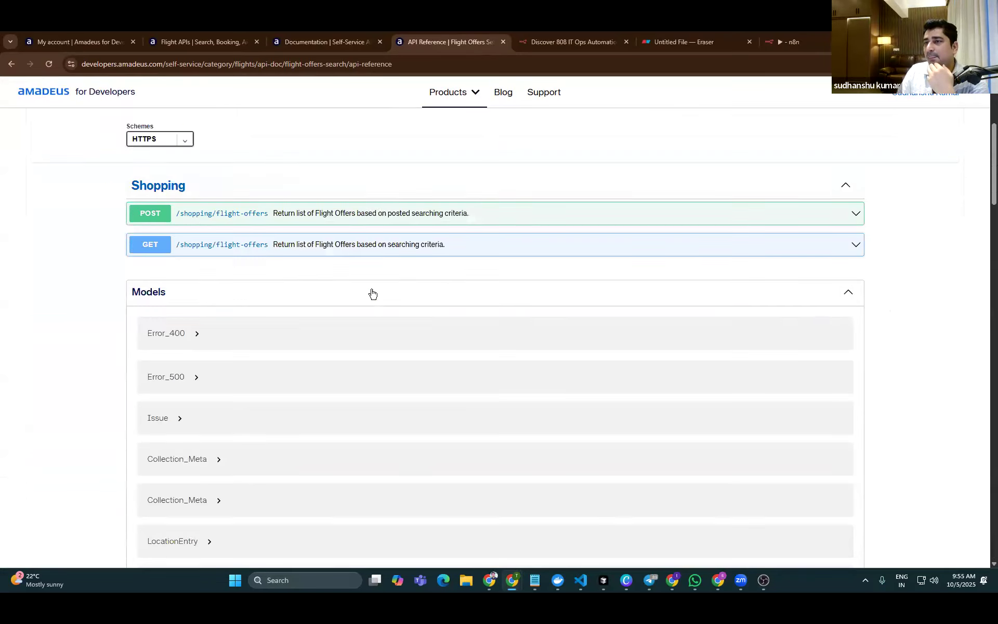
click(399, 220)
scroll(404, 272, down, 4)
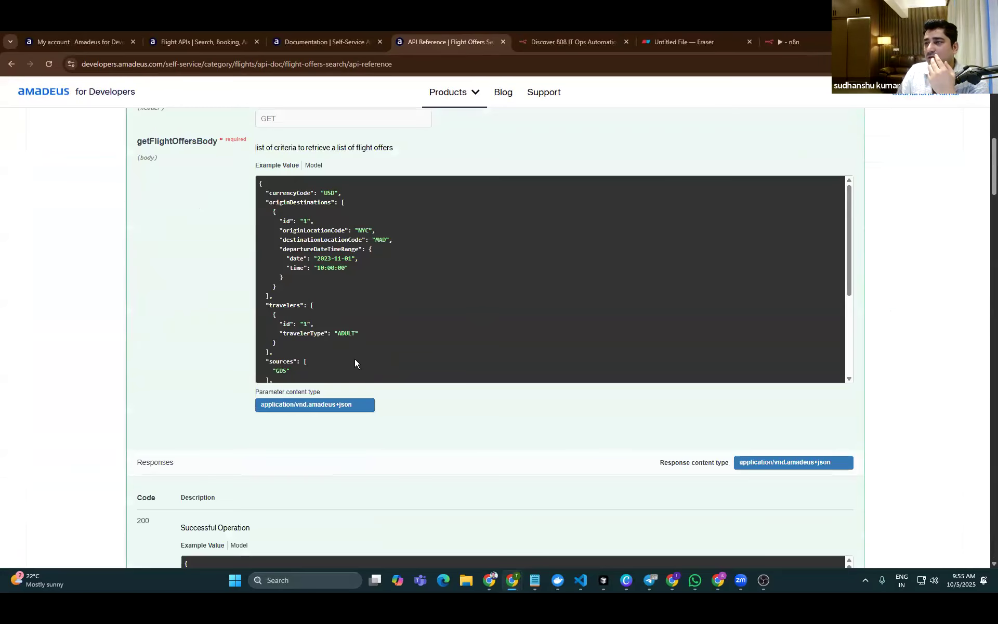
drag(279, 220, 387, 374)
click(483, 292)
scroll(484, 292, up, 3)
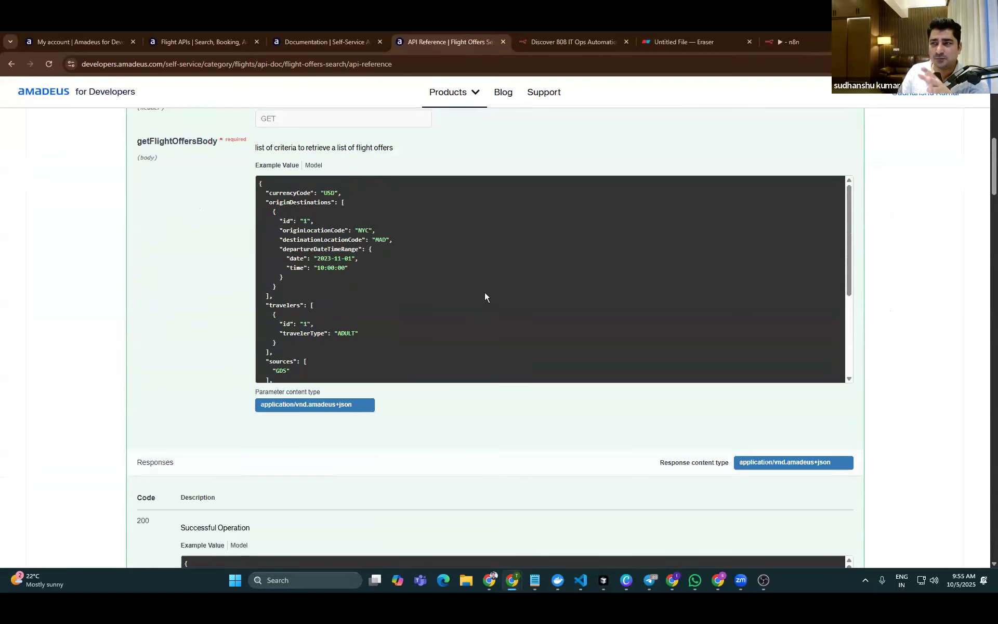
scroll(206, 283, up, 9)
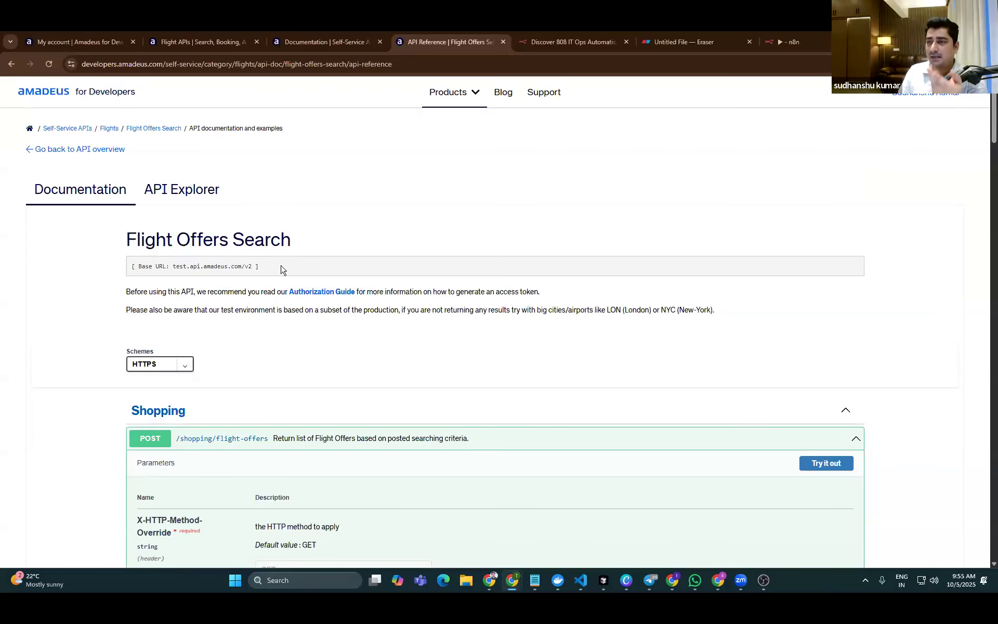
Look through the Flight Offers Search response examples and models, and expand the getFlightOffersQuery model to read its fields
scroll(370, 255, down, 20)
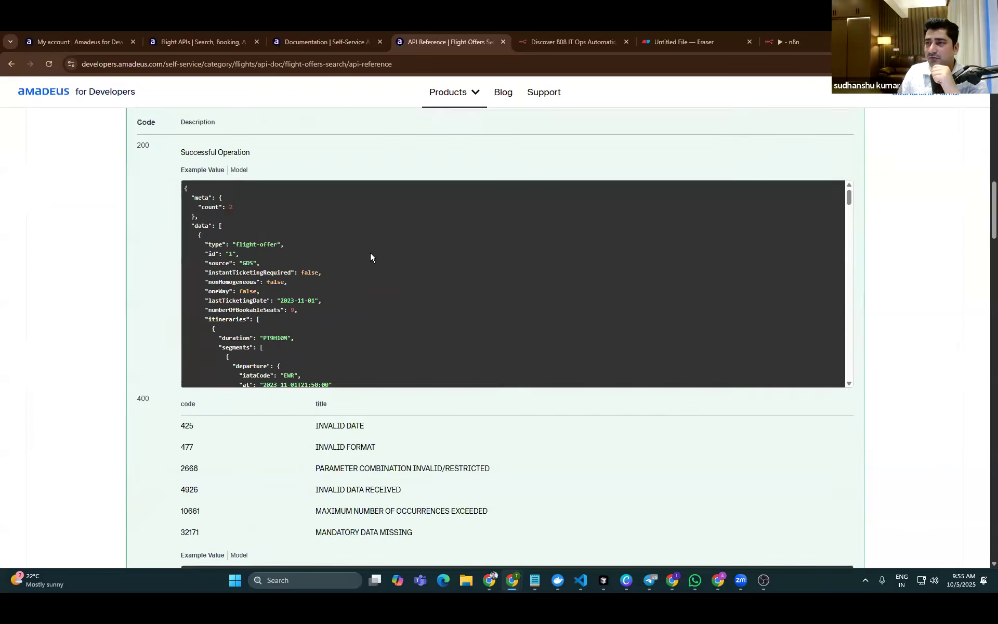
scroll(608, 249, down, 20)
scroll(229, 333, up, 8)
scroll(239, 321, up, 10)
scroll(281, 414, down, 20)
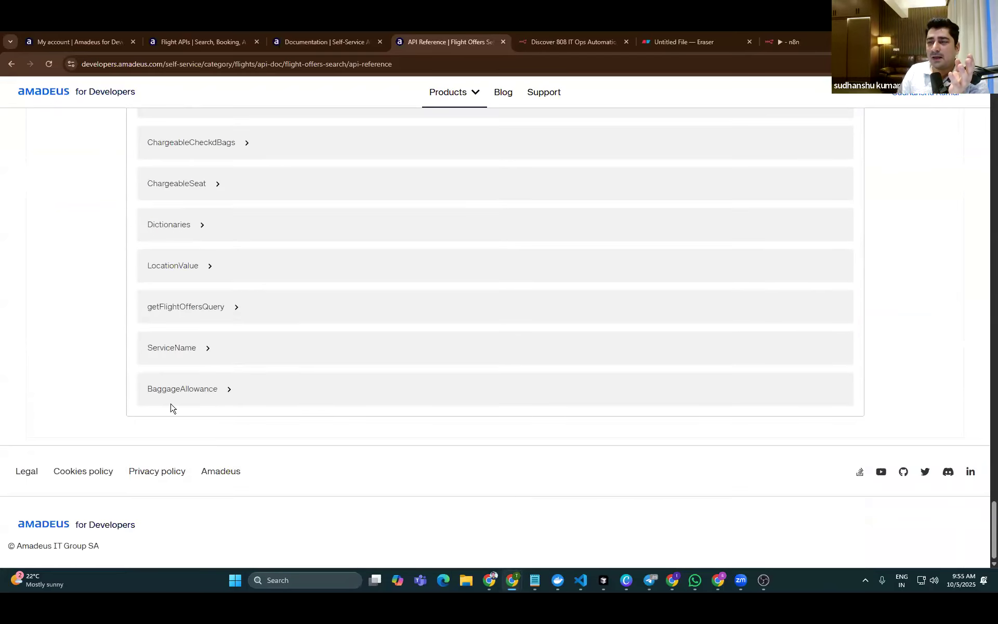
click(214, 306)
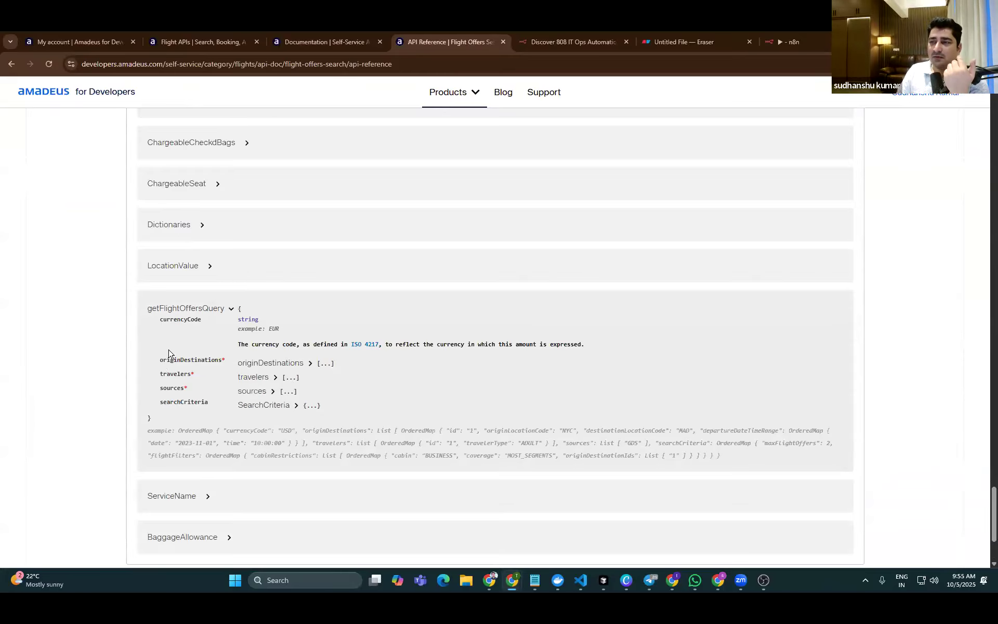
scroll(168, 354, up, 20)
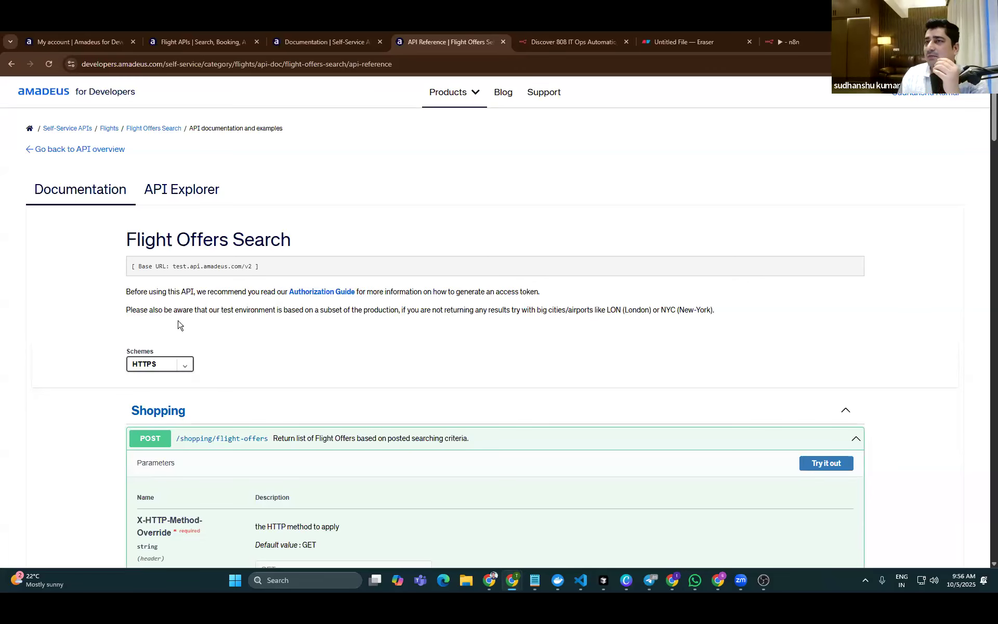
Return to the n8n workflow and compare the Structured Output Parser's JSON example with the API's request fields
click(805, 41)
drag(464, 337, 415, 206)
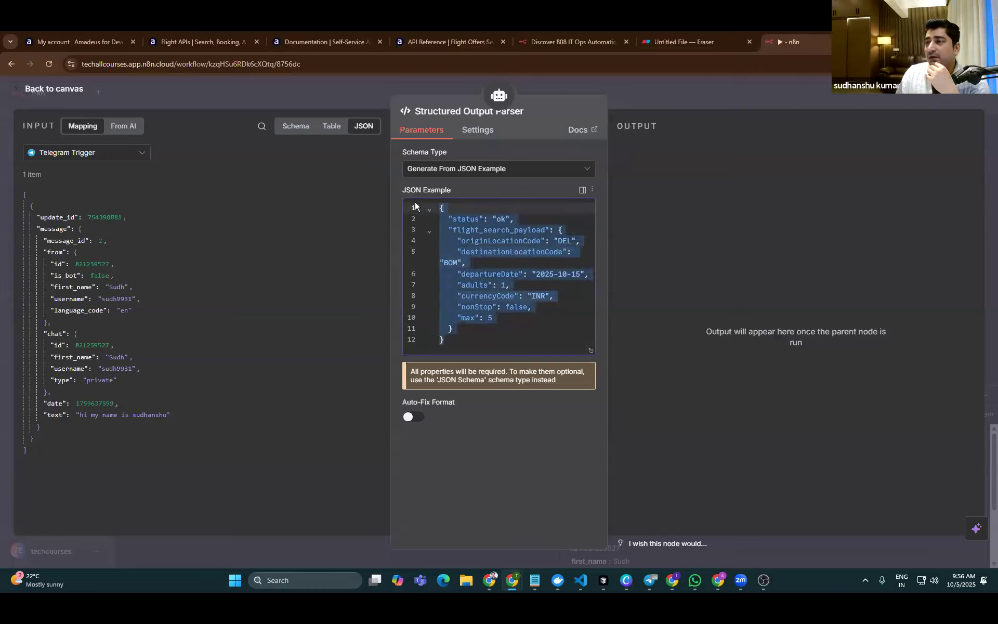
click(511, 262)
drag(460, 338, 419, 212)
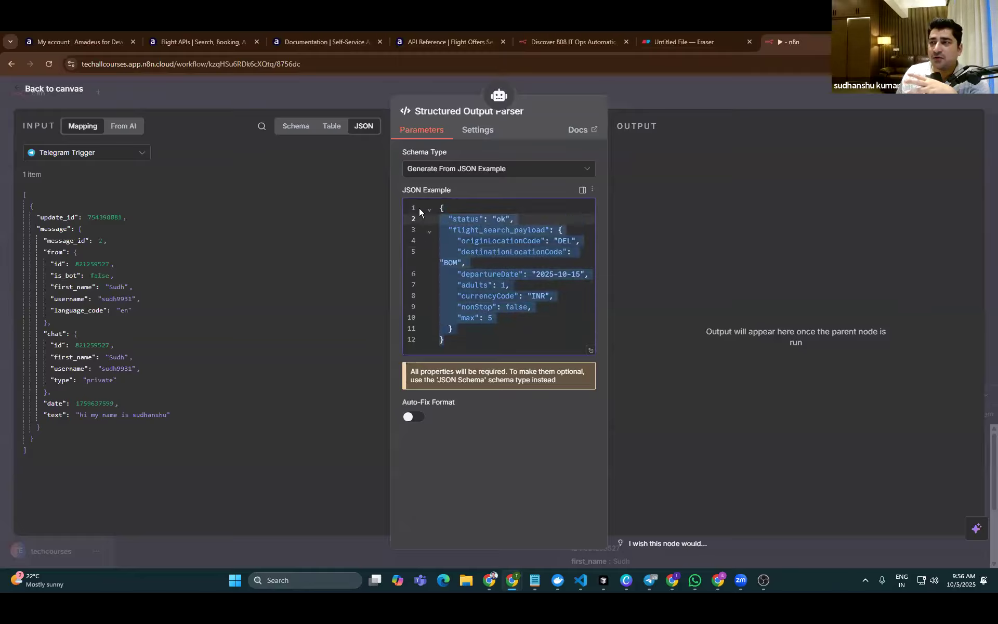
click(471, 251)
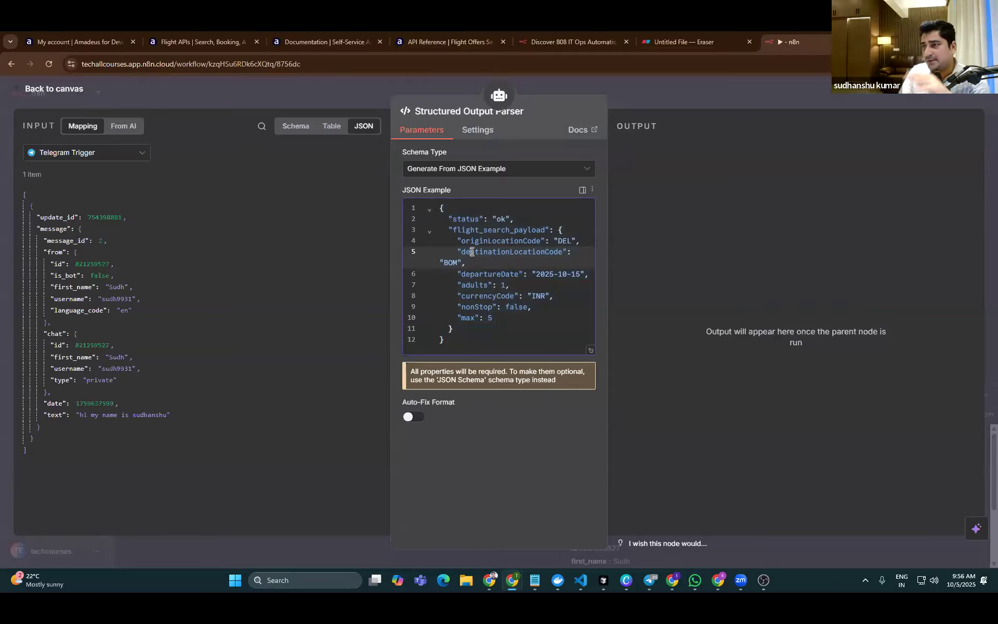
Return to the canvas and place the Structured Output Parser node just below the AI Agent's output parser connection
click(72, 90)
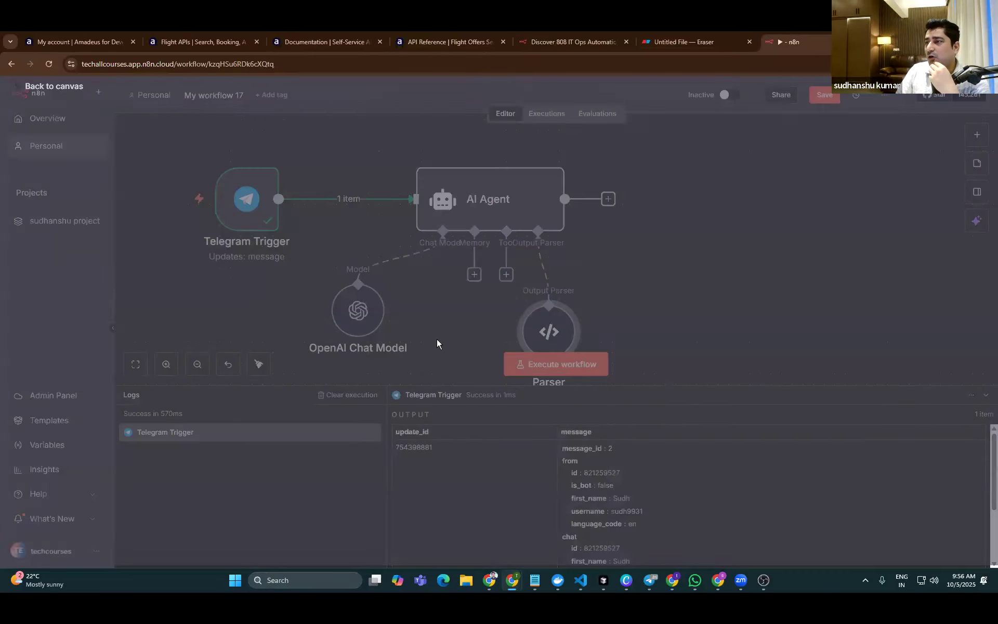
drag(599, 339, 577, 340)
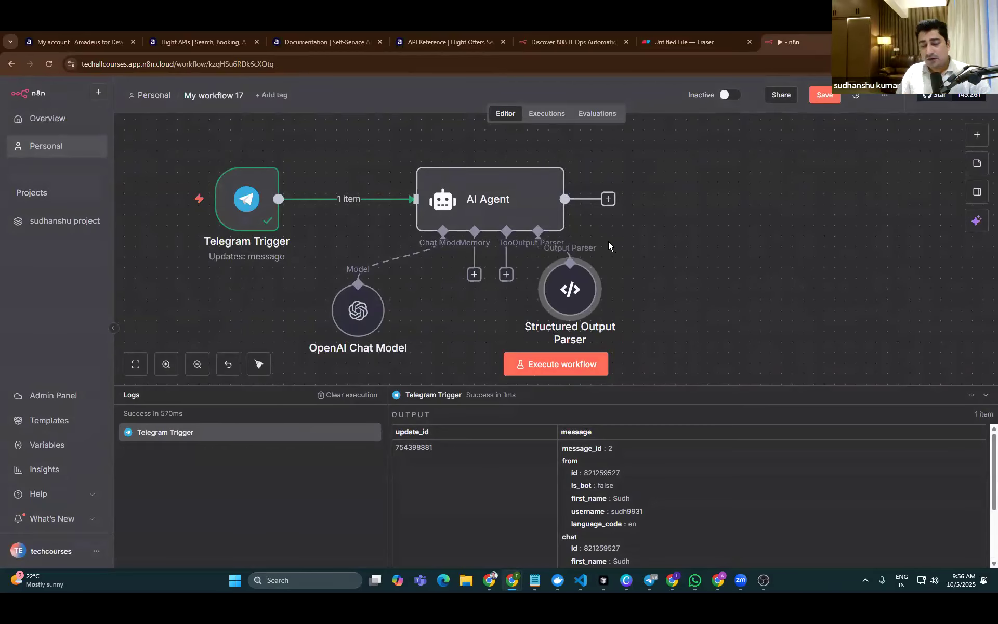
scroll(550, 217, down, 3)
drag(566, 261, 561, 285)
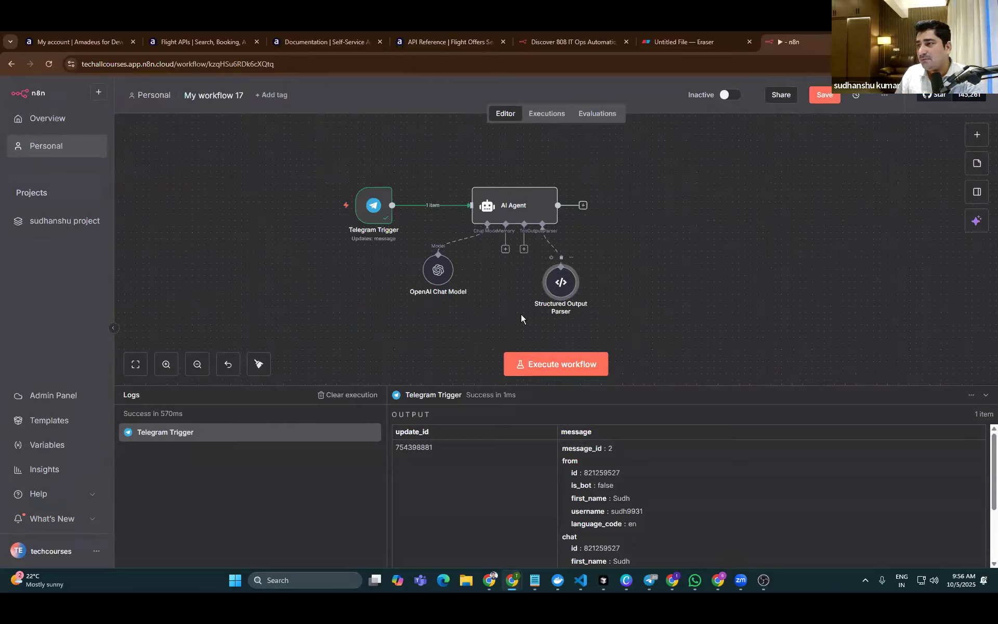
double_click(562, 281)
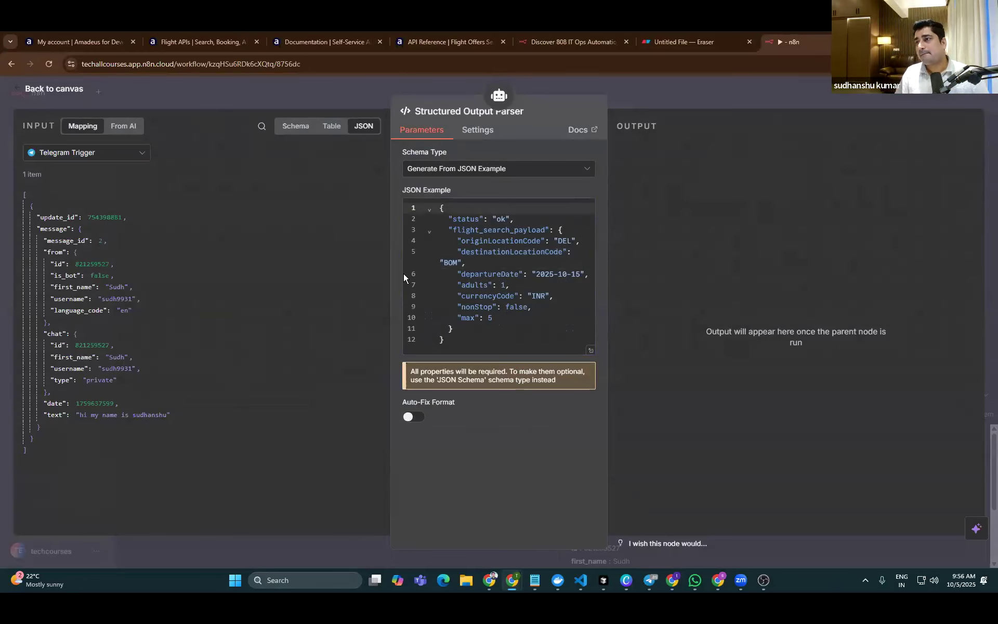
key(Escape)
scroll(560, 281, up, 10)
scroll(563, 275, down, 15)
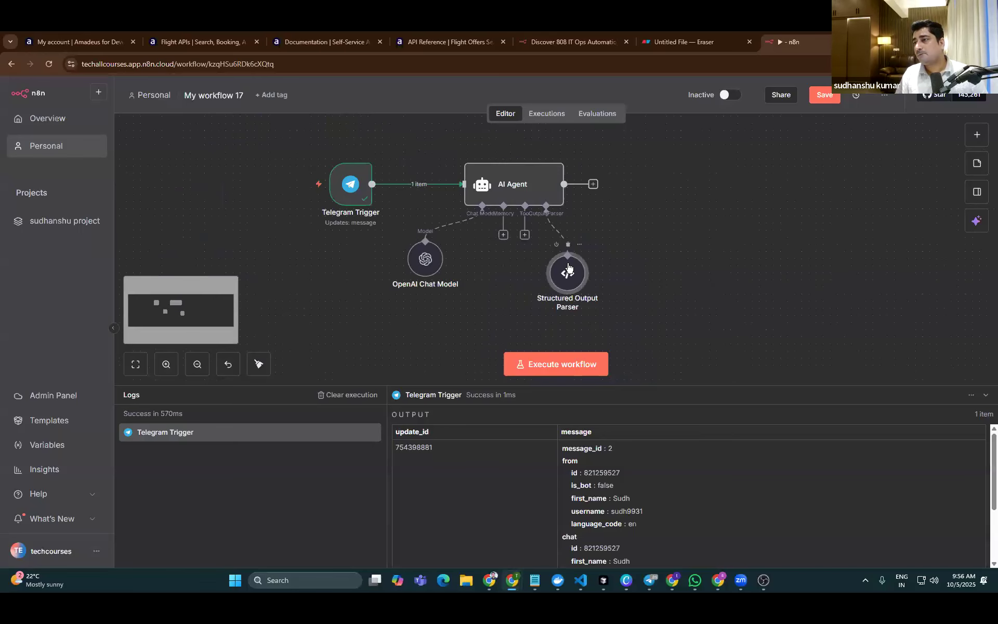
scroll(567, 268, up, 10)
scroll(568, 269, down, 5)
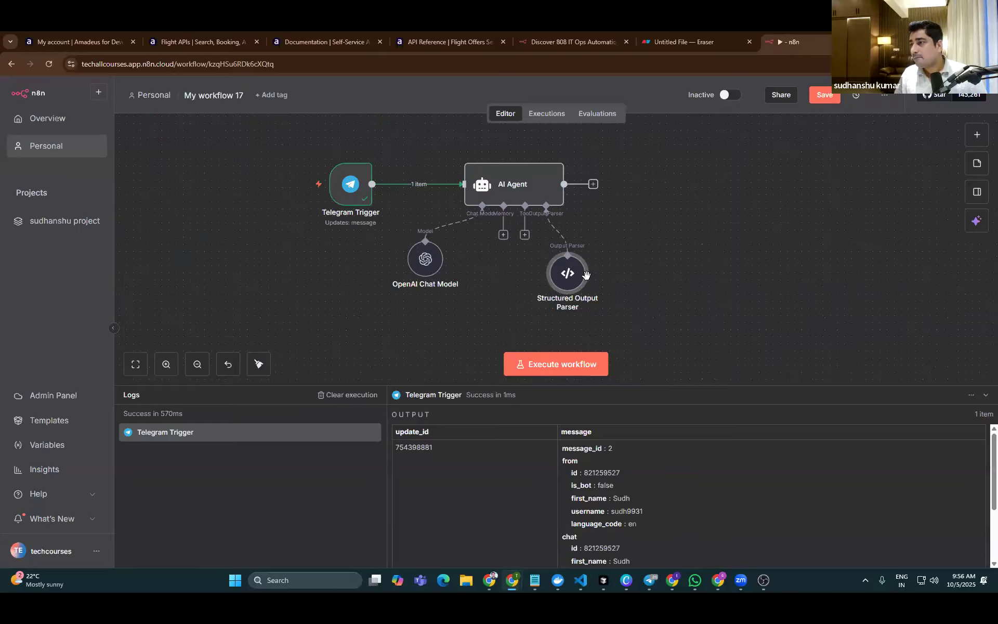
scroll(588, 292, up, 3)
scroll(587, 292, down, 3)
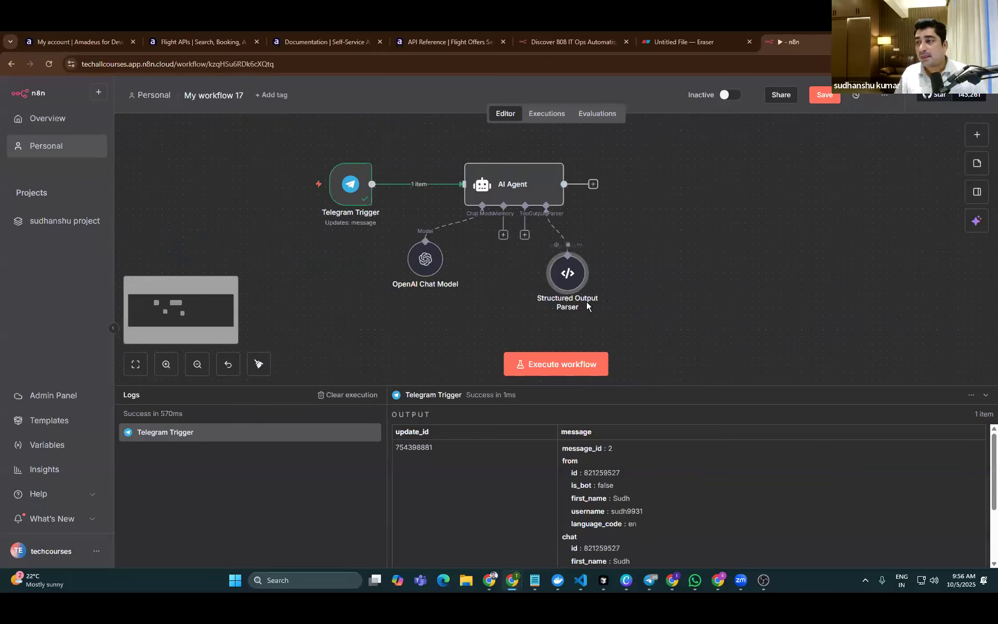
Open the AI Agent node and execute its step on the received Telegram message
mouse_move(539, 179)
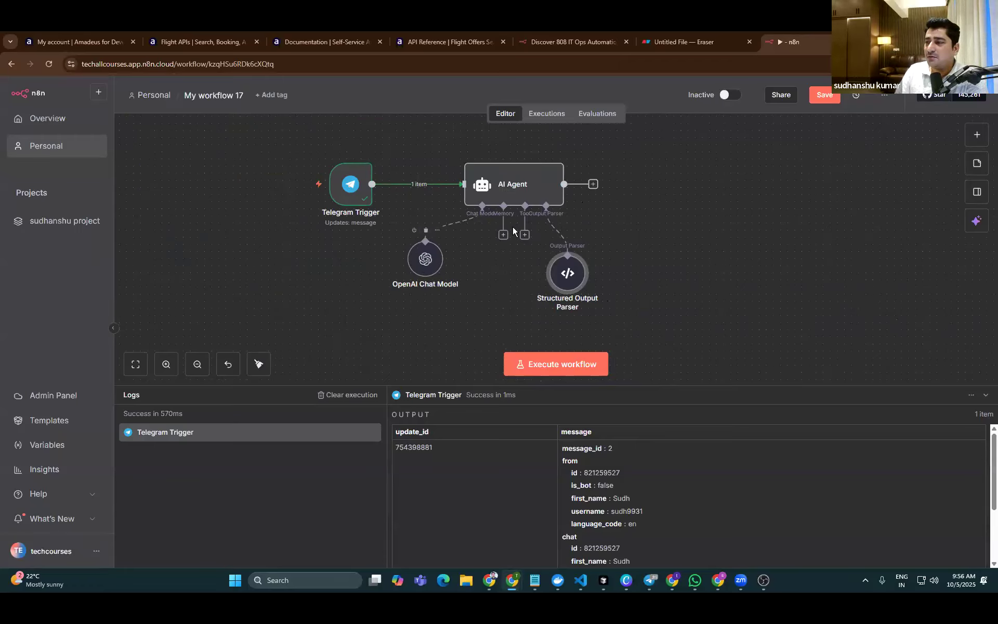
double_click(517, 184)
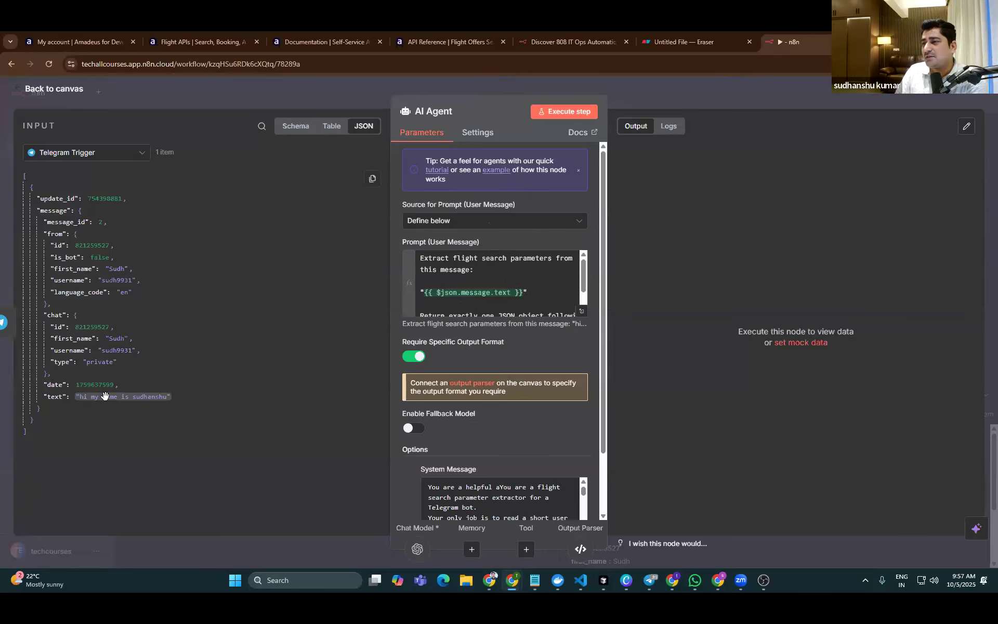
click(561, 112)
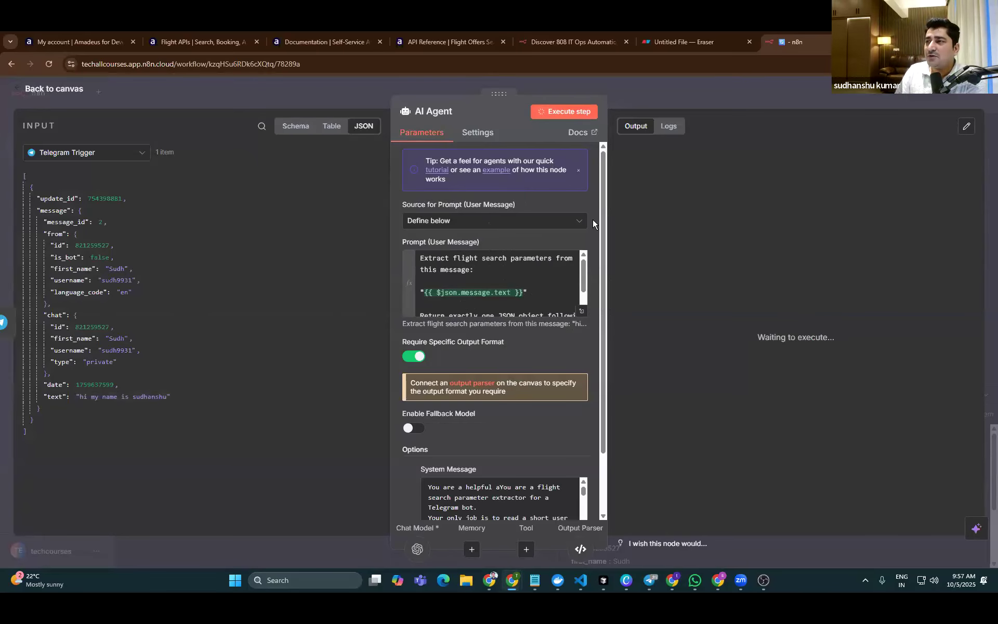
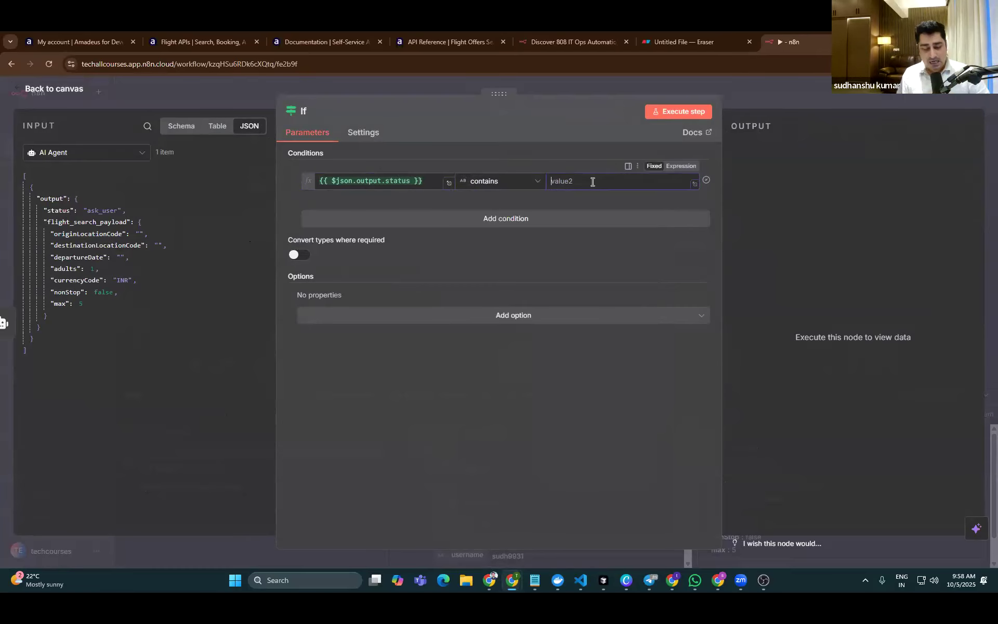
Set the If condition's comparison value to ask_user, so it checks whether output.status contains it, and return to the canvas
text(ask_user)
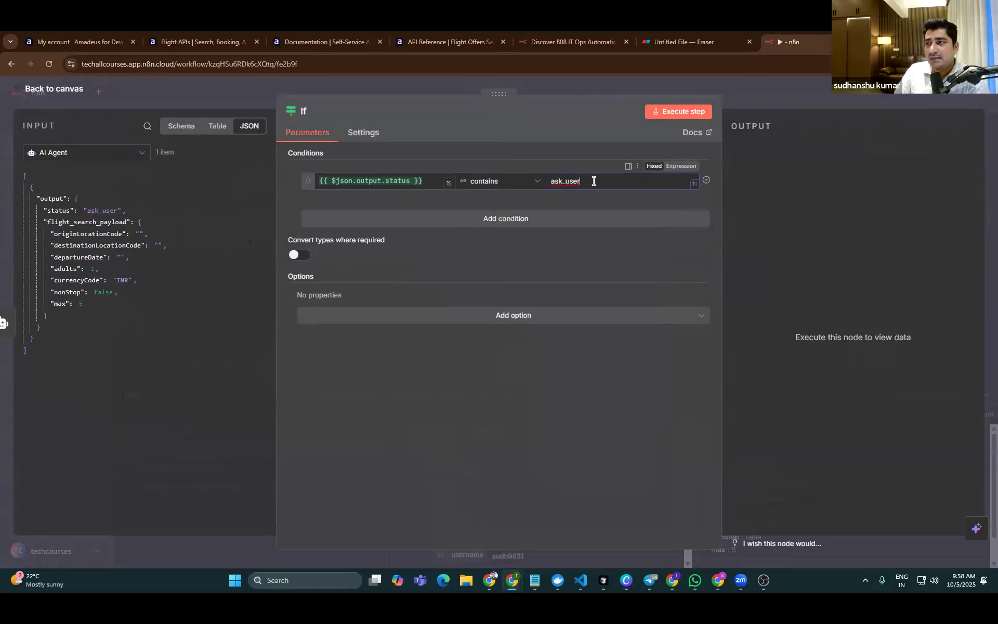
double_click(550, 181)
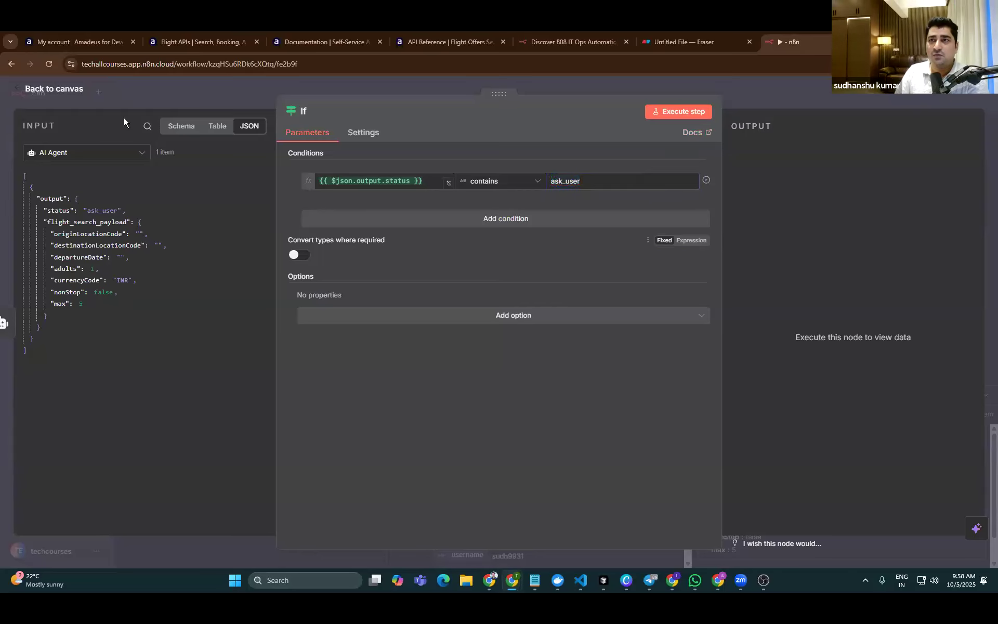
click(57, 89)
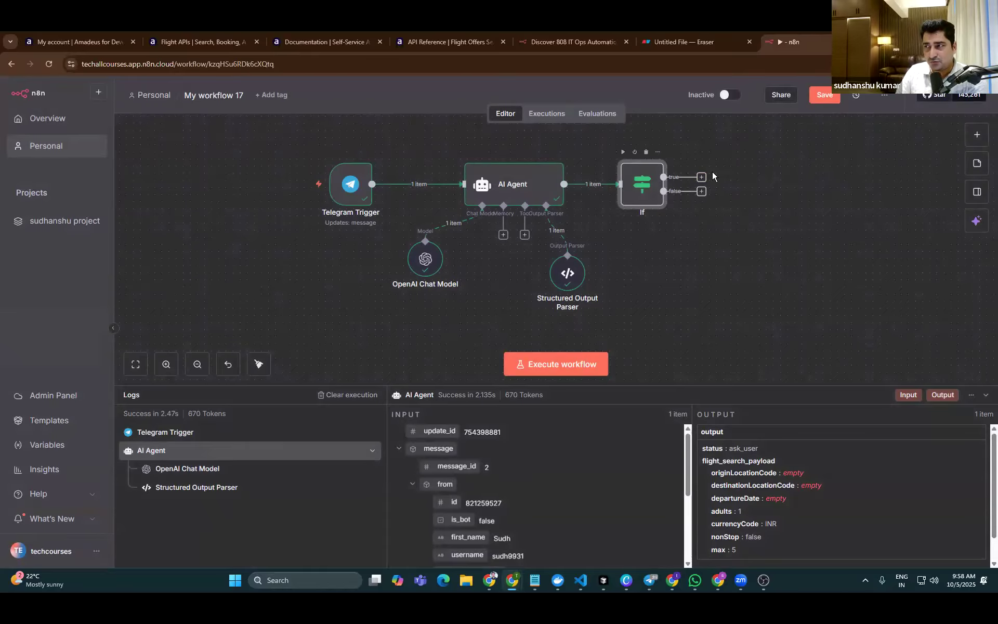
scroll(835, 157, up, 3)
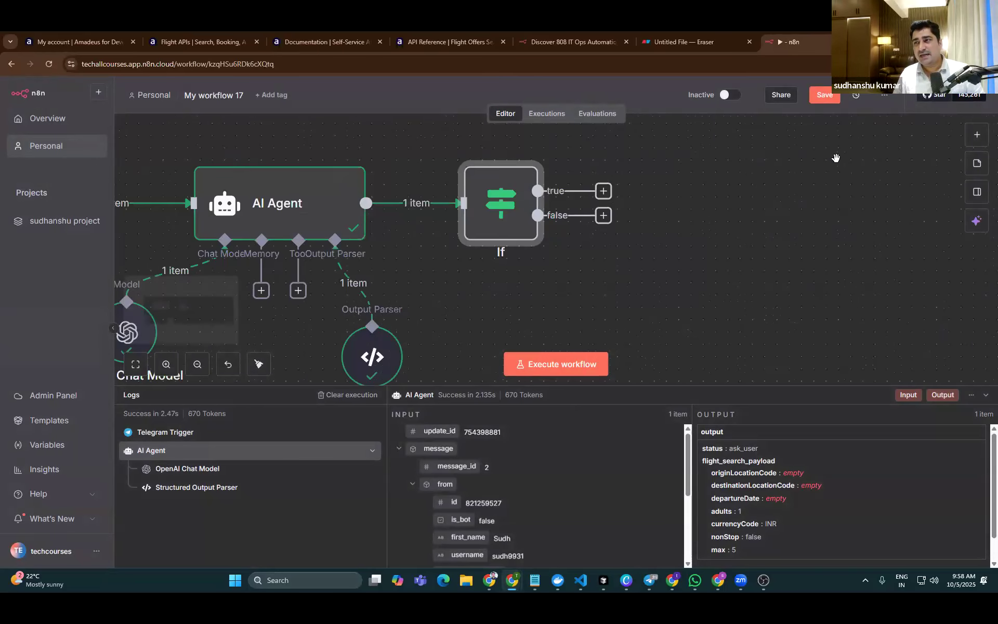
Add a Telegram Send a text message node to the If node's true branch
click(603, 191)
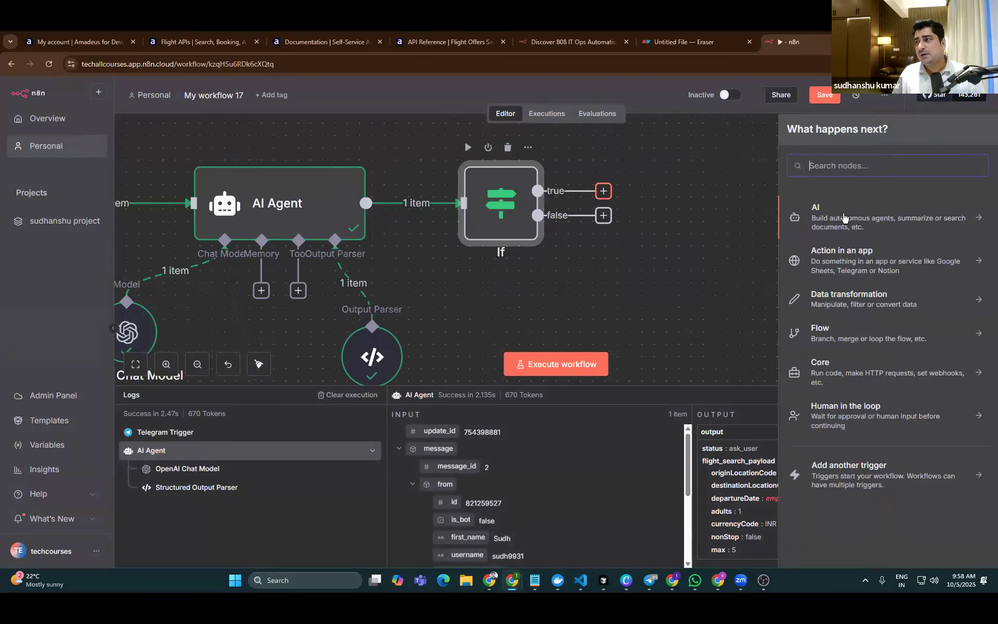
text(tele)
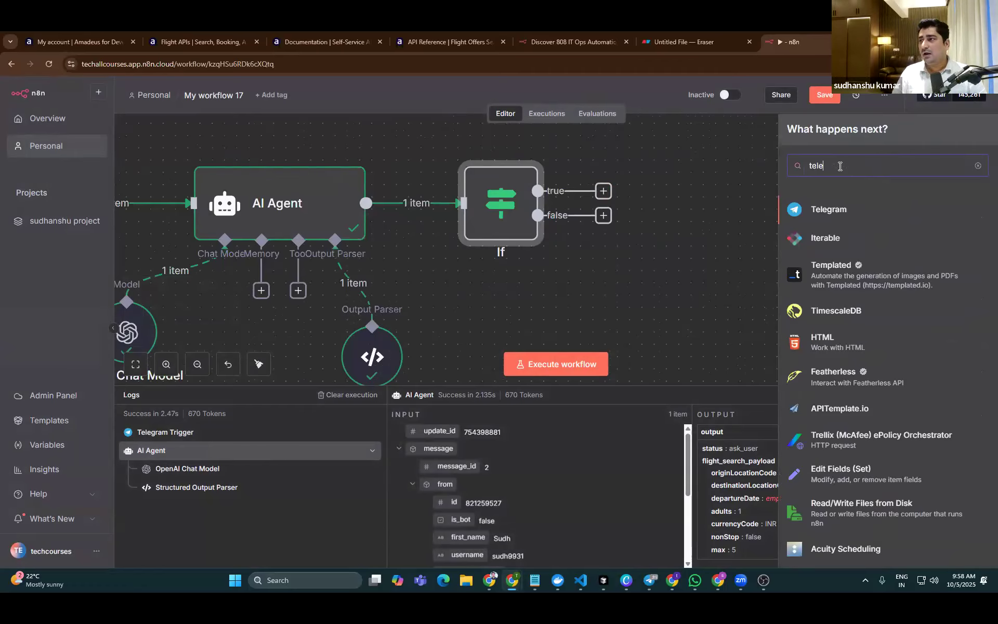
click(852, 213)
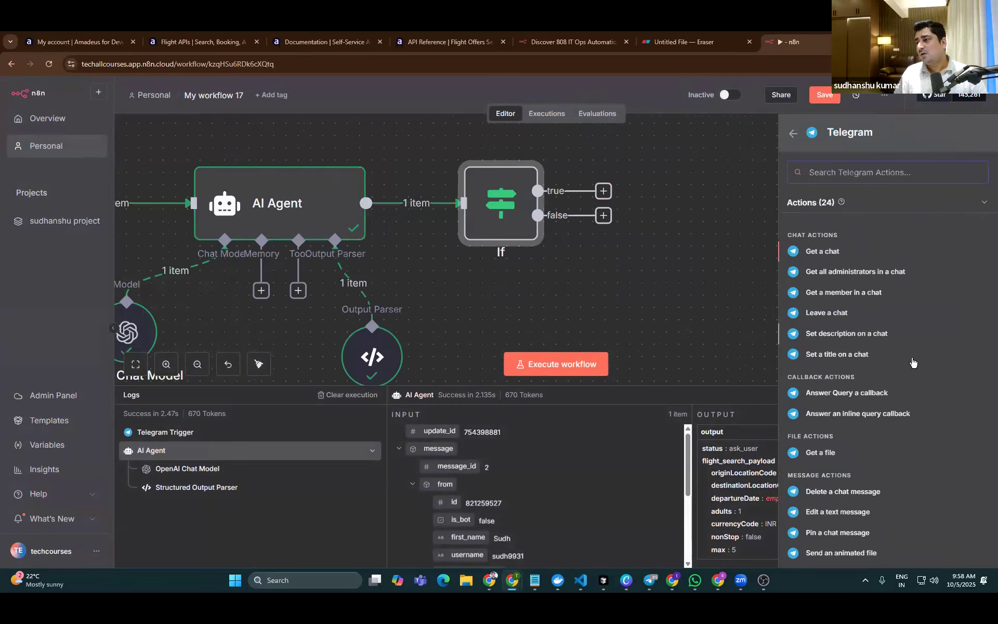
scroll(871, 468, down, 5)
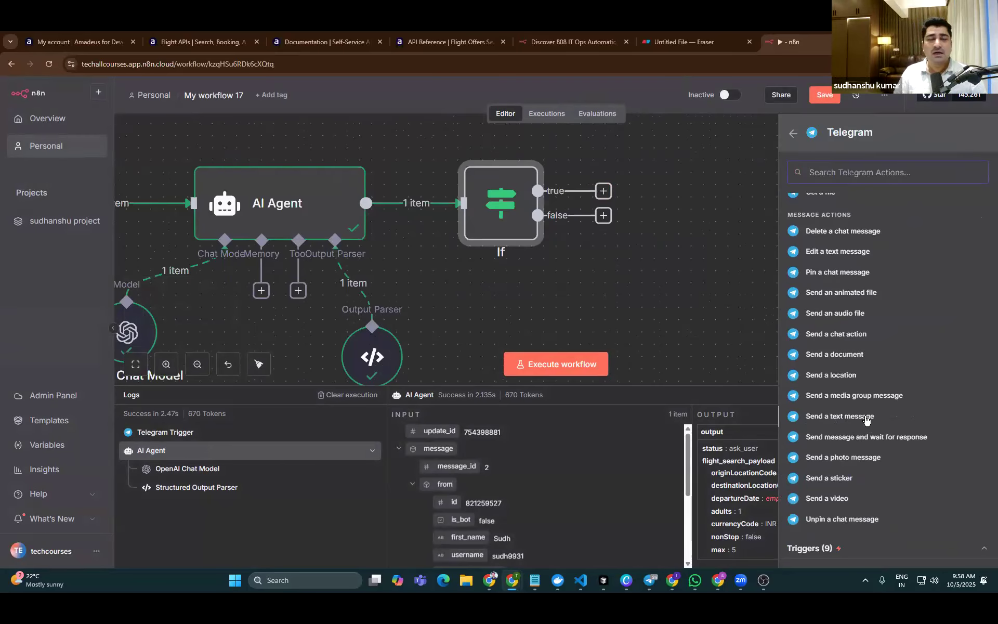
click(866, 420)
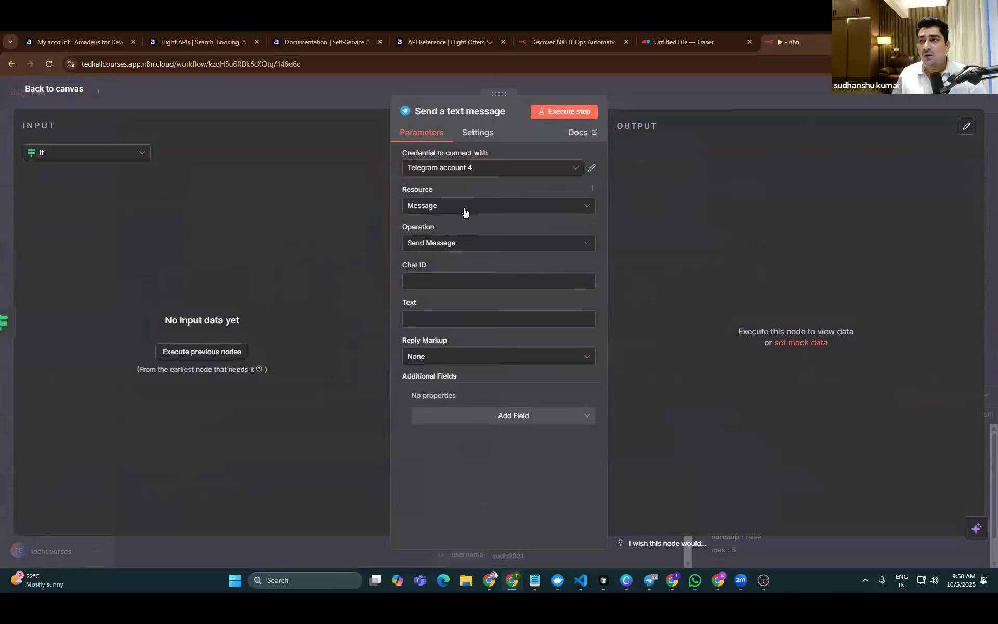
Set the Telegram node's credential to Telegram account 4, its resource to Message and its operation to Send Message
click(551, 168)
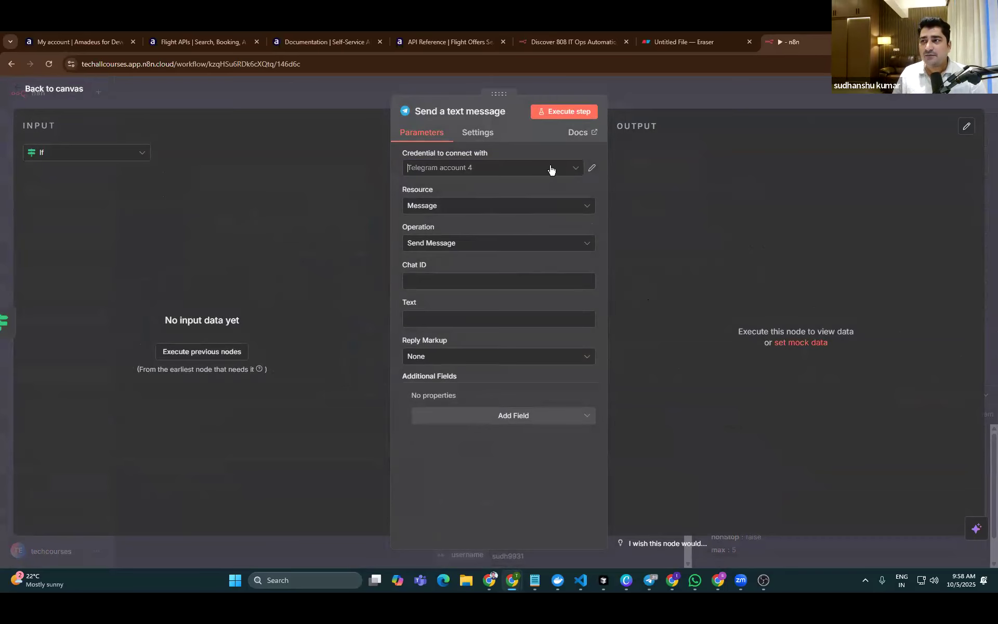
click(545, 404)
click(532, 205)
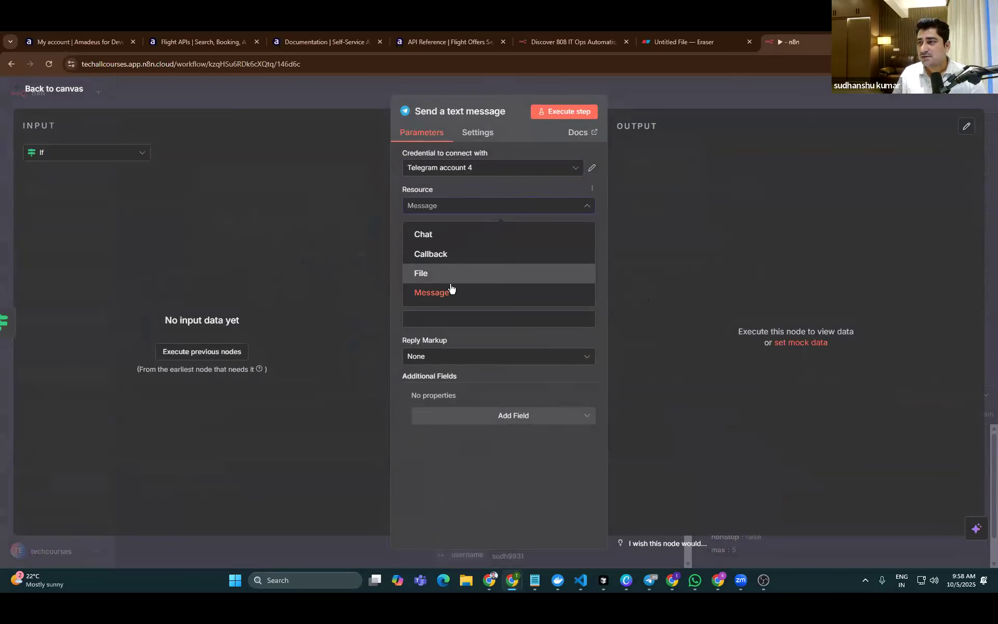
click(469, 291)
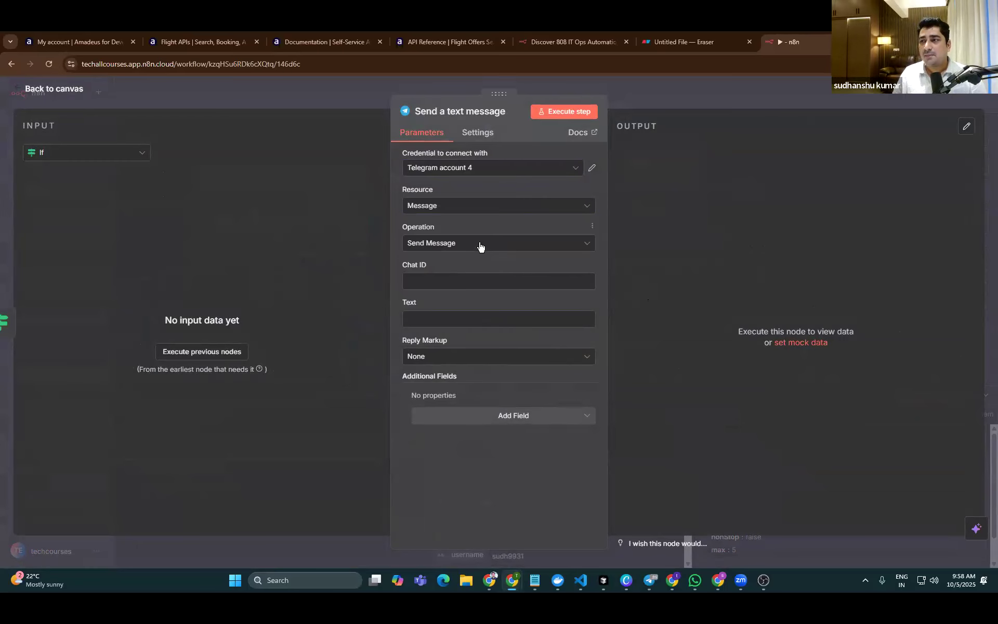
click(479, 246)
click(448, 482)
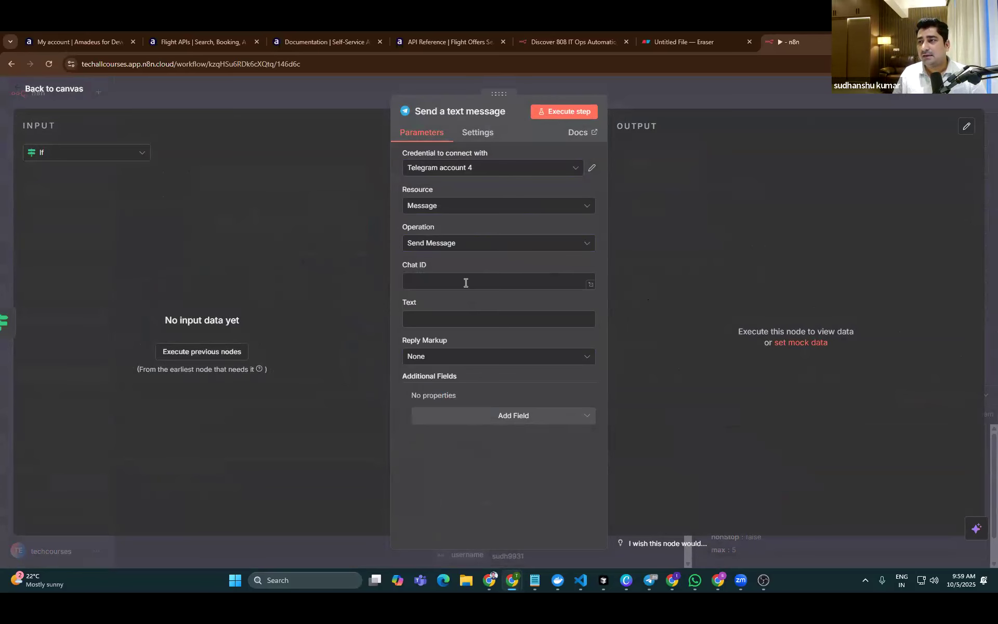
Map the Chat ID to message.chat.id from the Telegram Trigger's input data
click(63, 157)
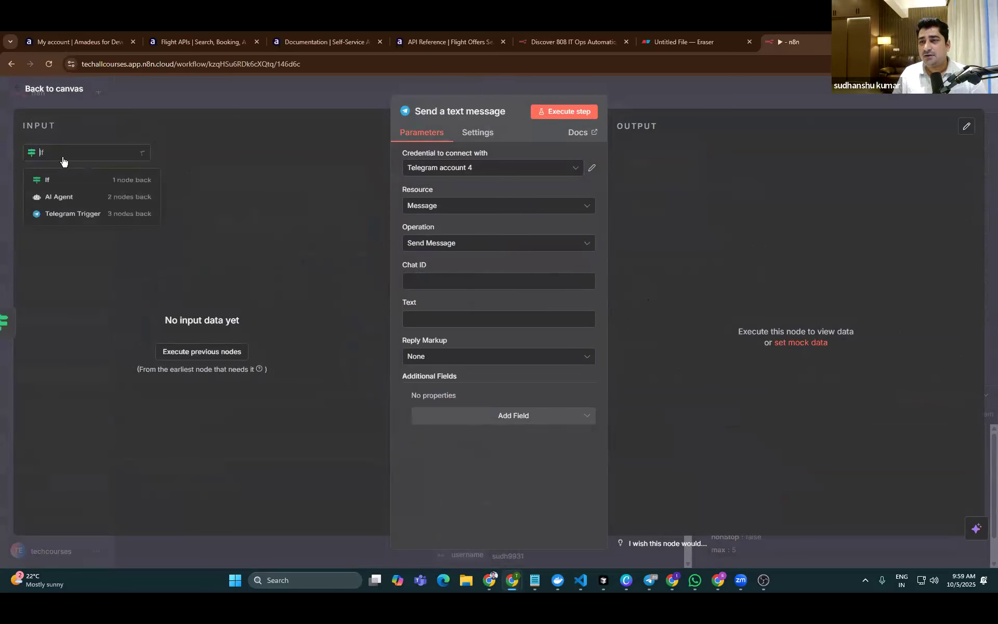
click(72, 220)
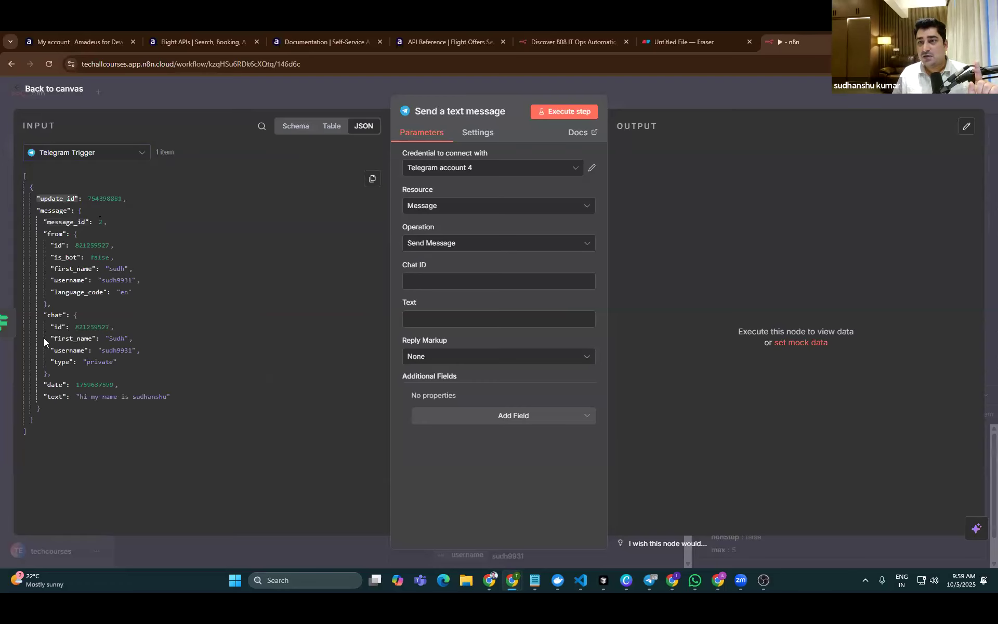
drag(57, 326, 456, 281)
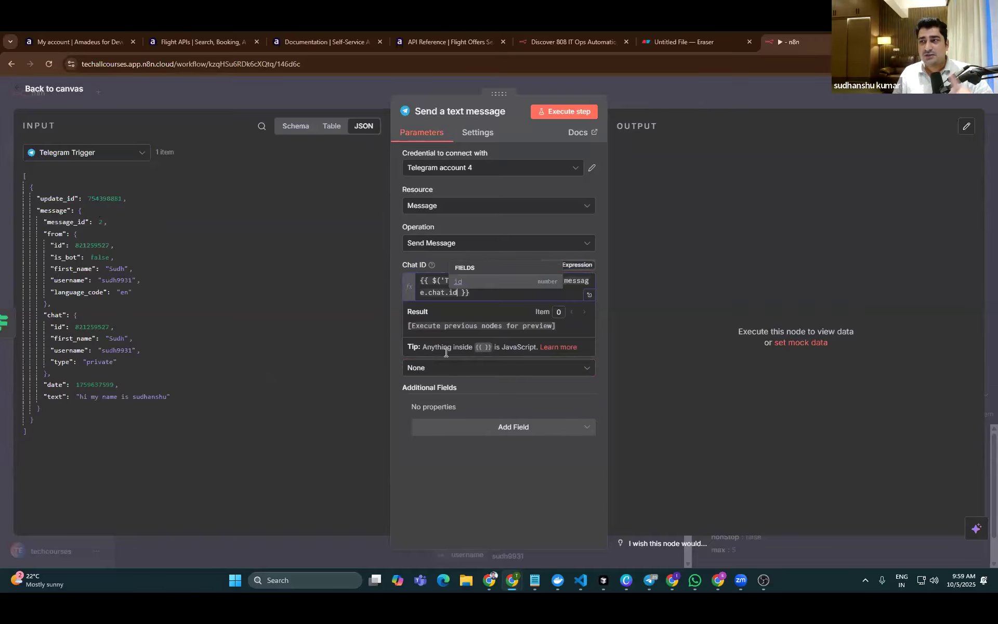
click(494, 458)
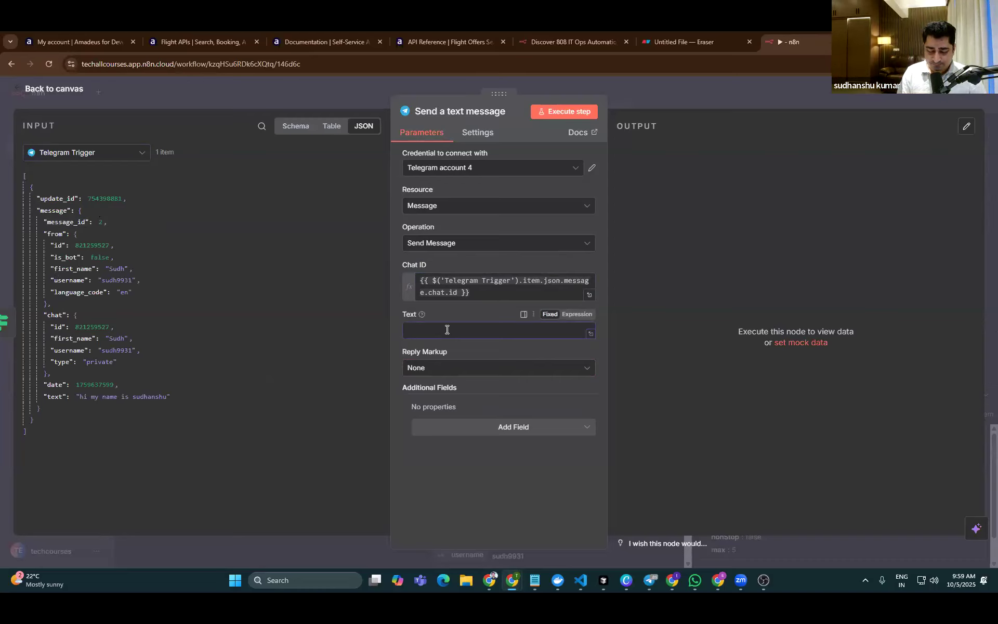
Set the message text to "give me more detailes about your query", execute the step to check the sent text, and return to the canvas
text(ve me more detailes abo)
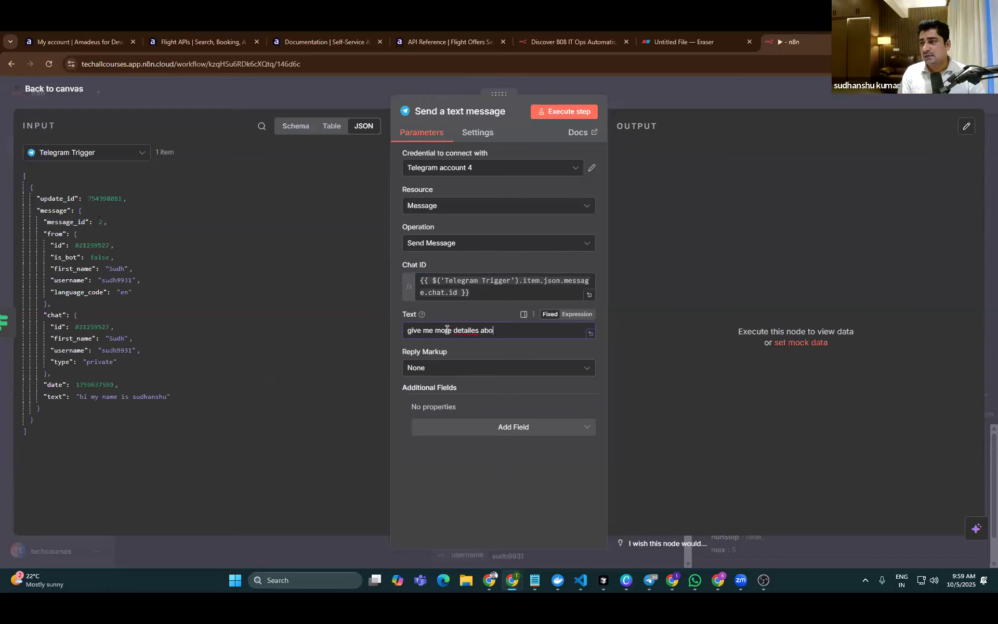
text(ut your query)
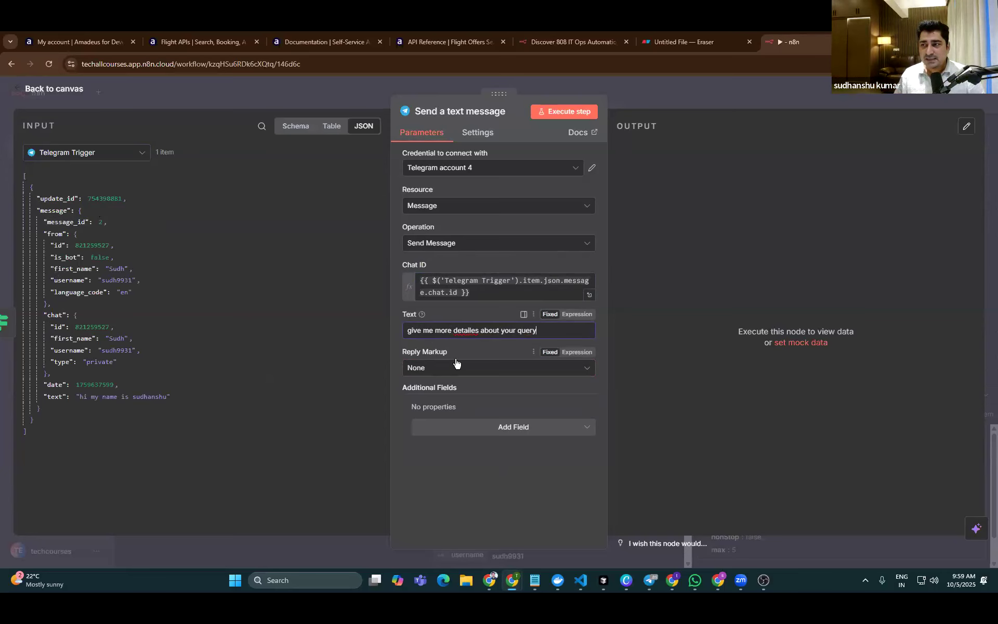
click(569, 111)
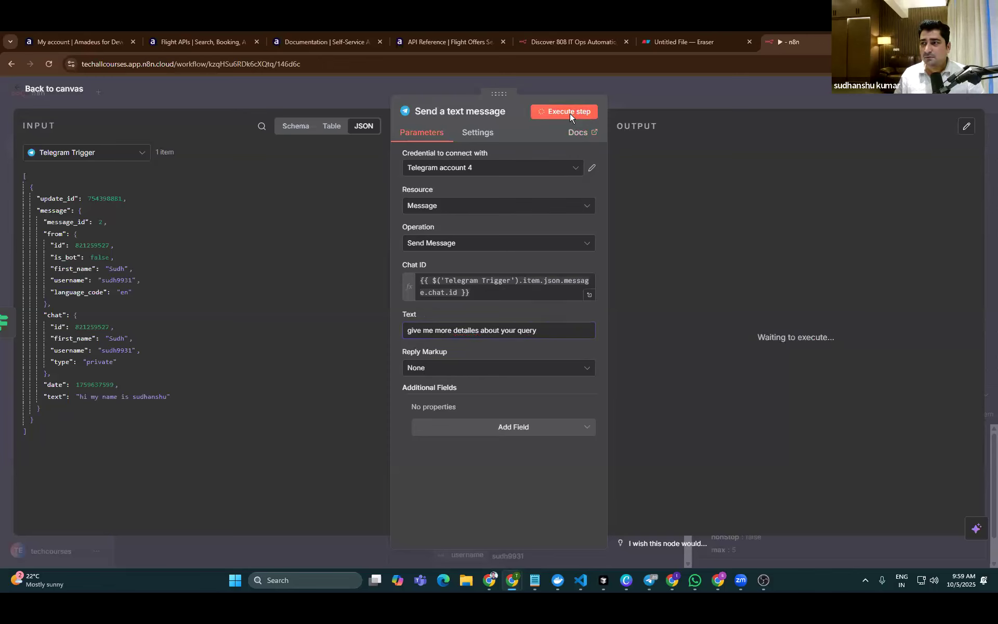
scroll(803, 312, down, 3)
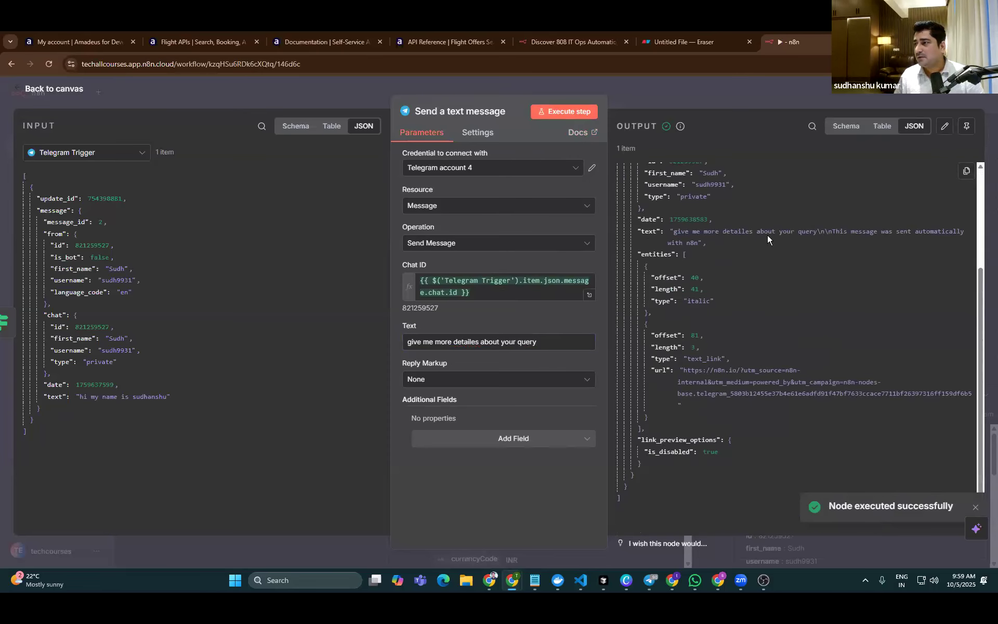
drag(670, 227, 828, 242)
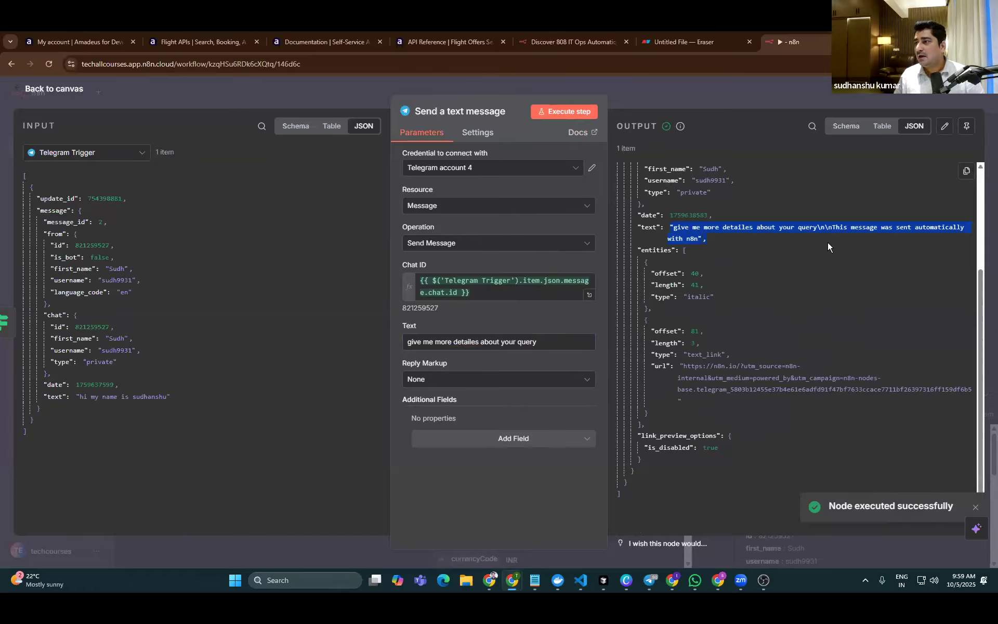
click(703, 248)
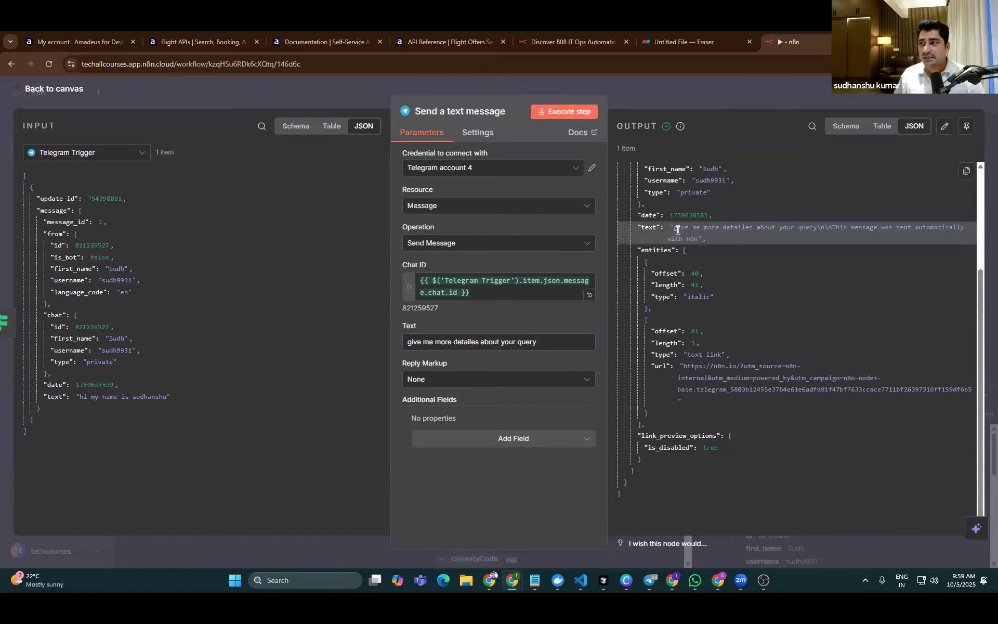
triple_click(713, 238)
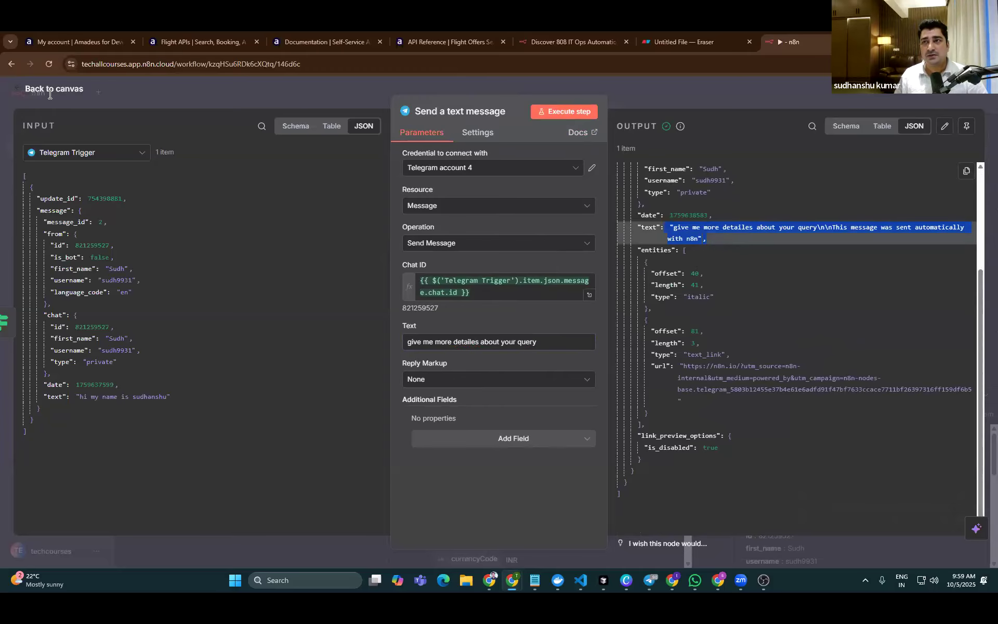
click(54, 91)
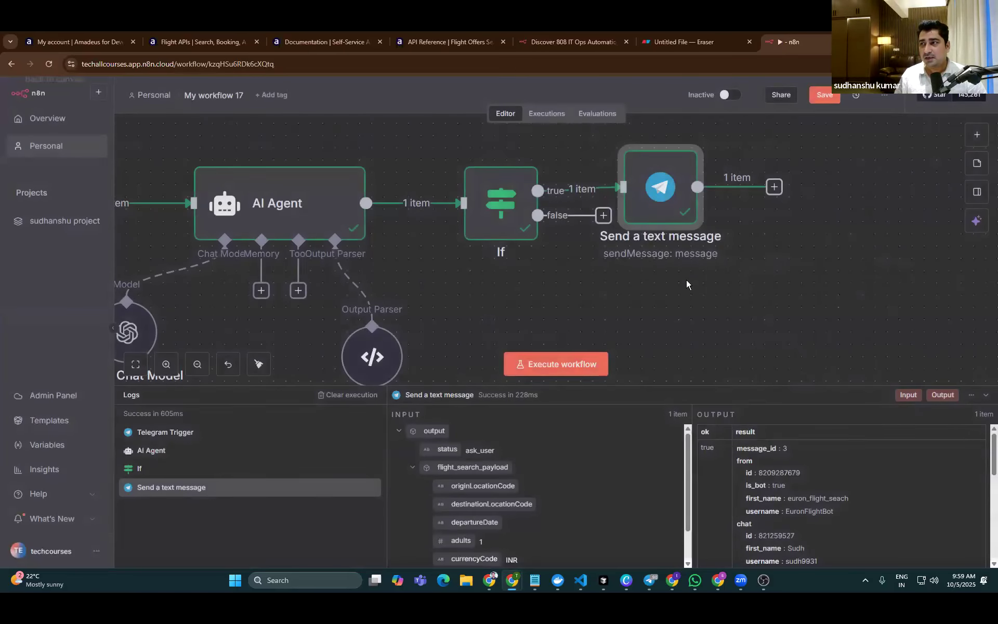
Move the Send a text message node up and the If node down, and review the If condition and its output
drag(665, 161, 664, 150)
drag(502, 217, 504, 251)
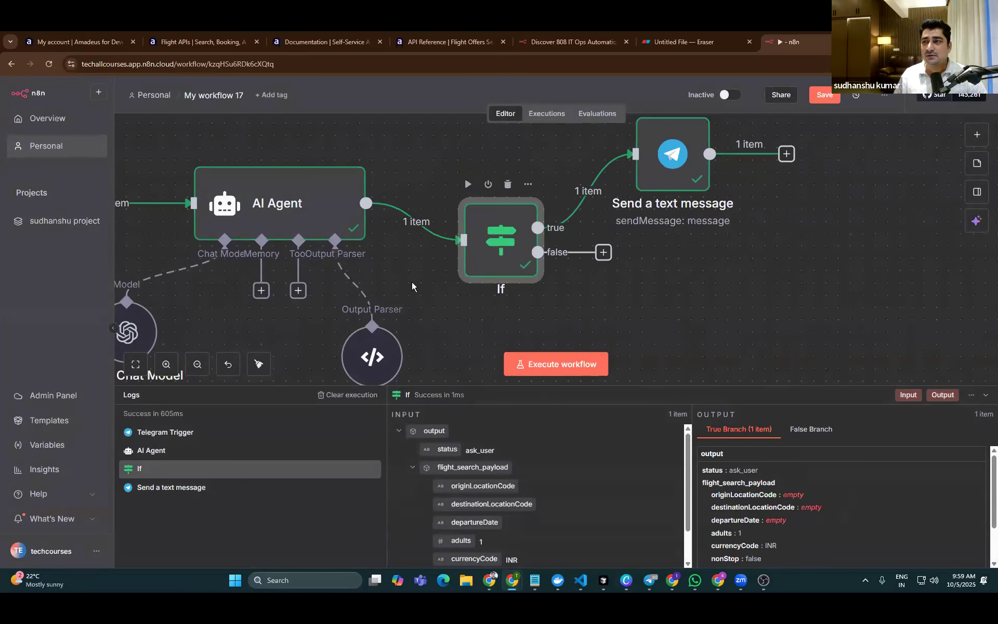
key(Return)
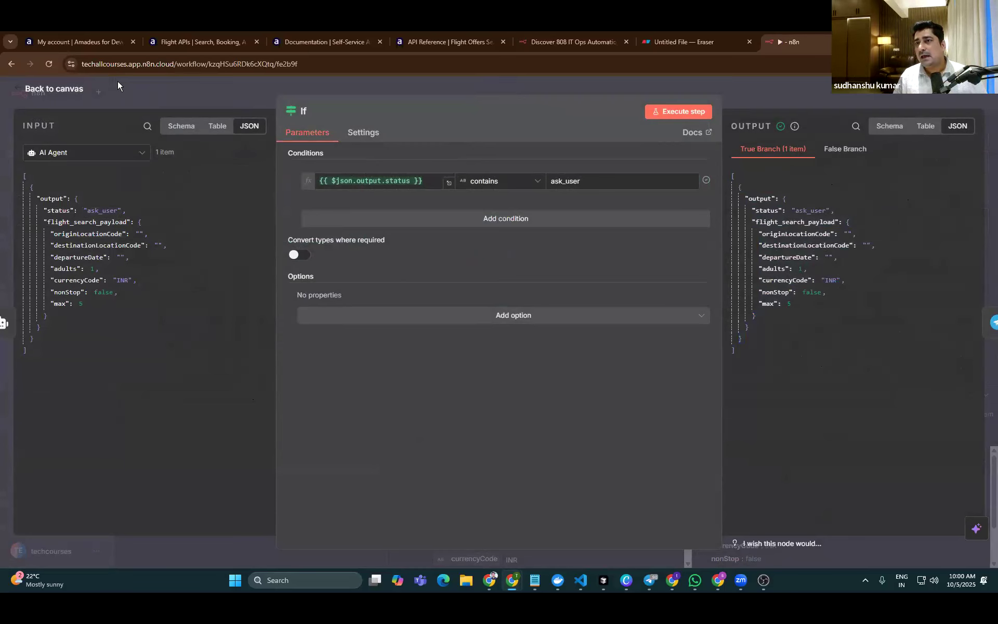
click(56, 92)
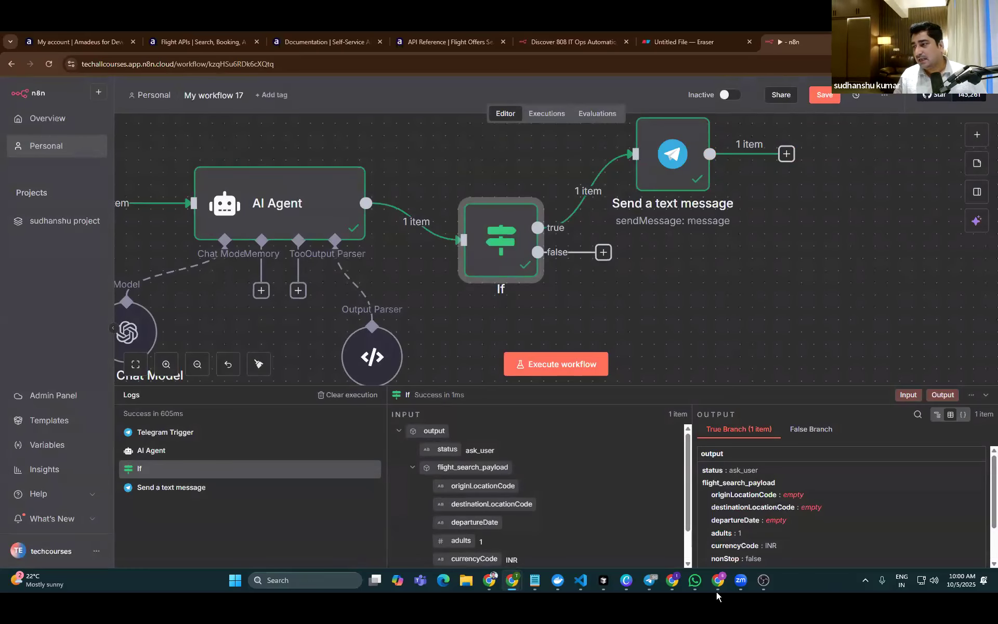
Switch to Telegram and examine the automated reply in the euron_flight_seach bot chat
click(649, 580)
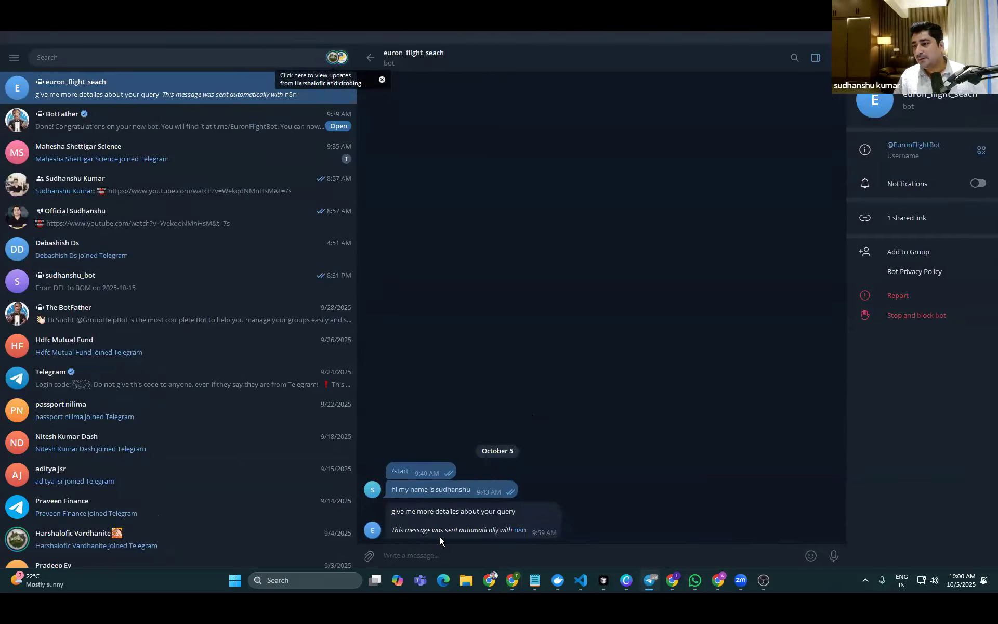
drag(390, 516, 555, 512)
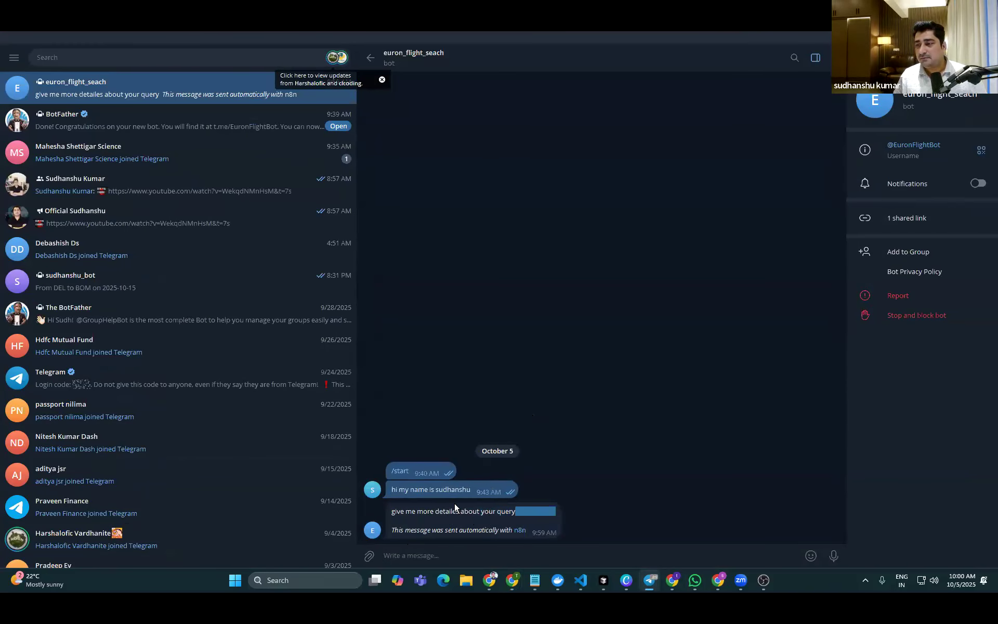
double_click(415, 510)
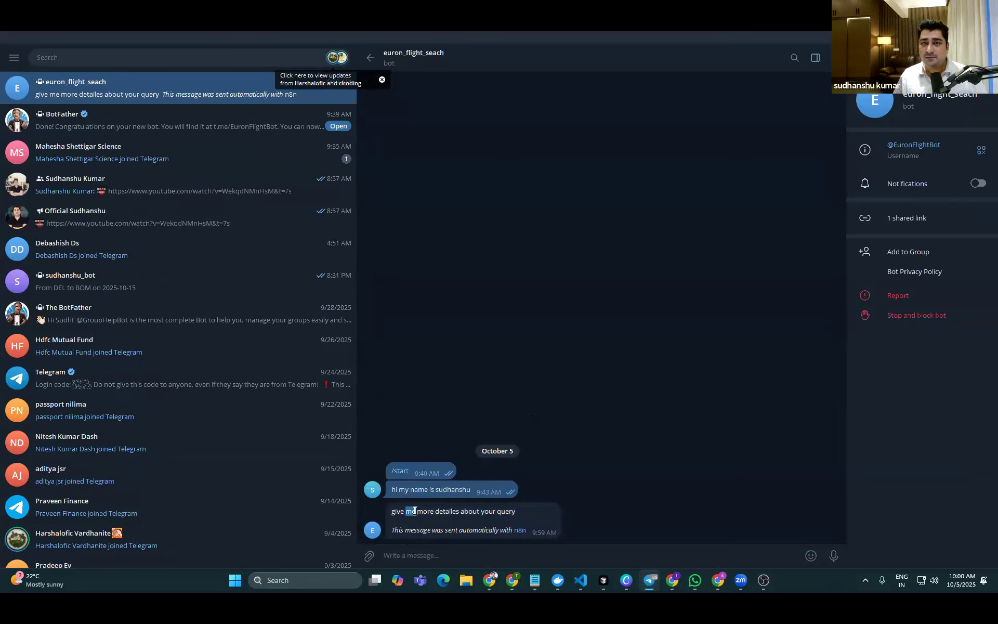
click(514, 512)
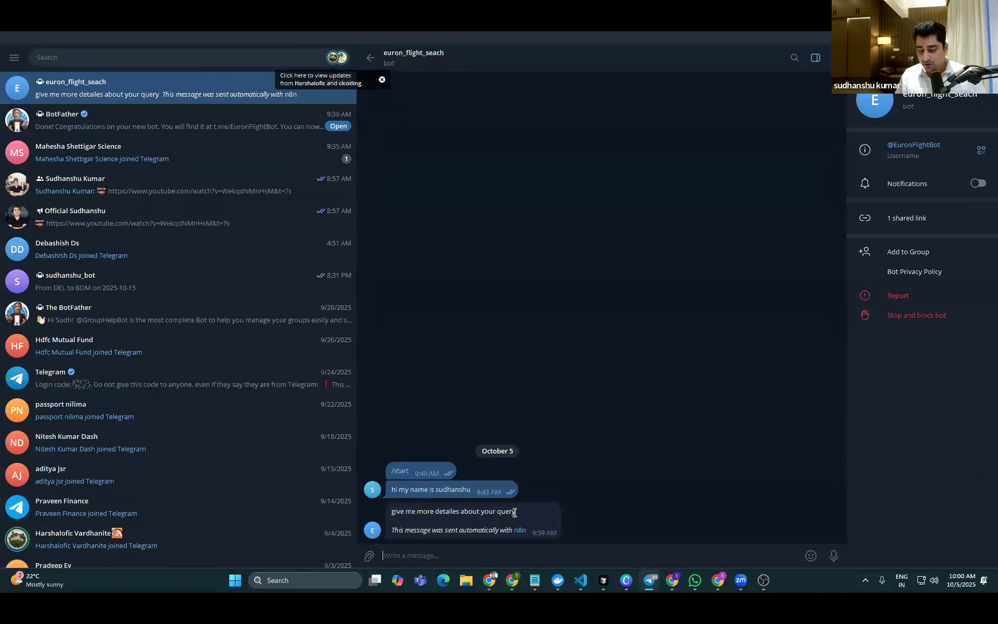
drag(515, 511, 390, 515)
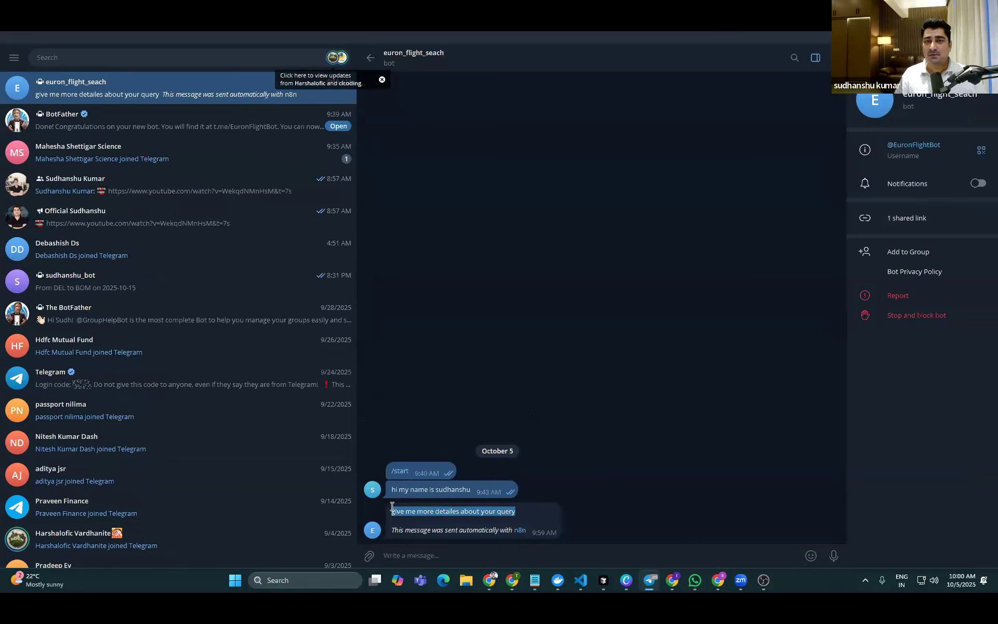
double_click(478, 512)
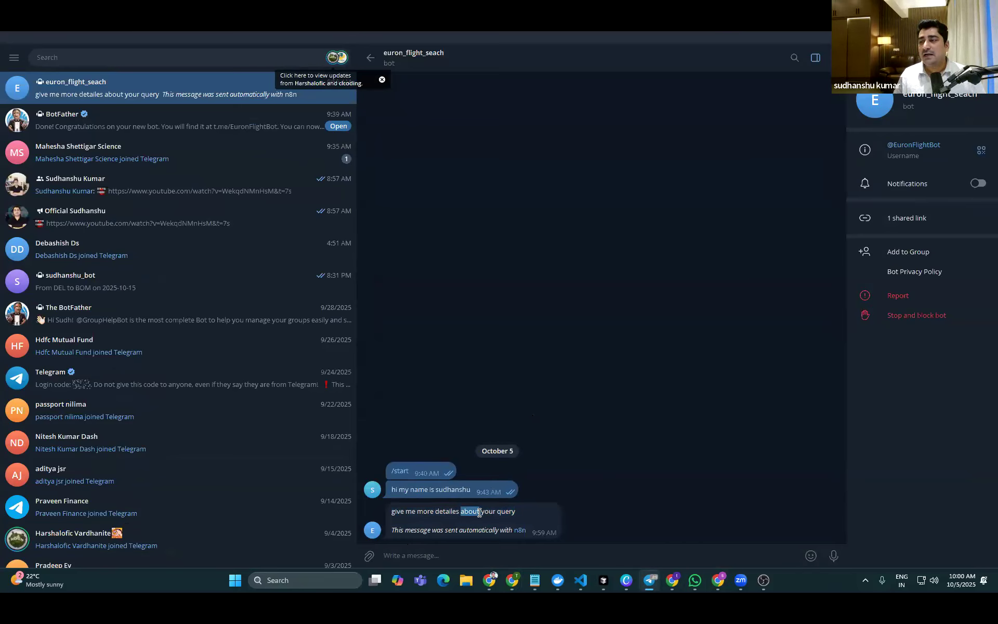
click(479, 512)
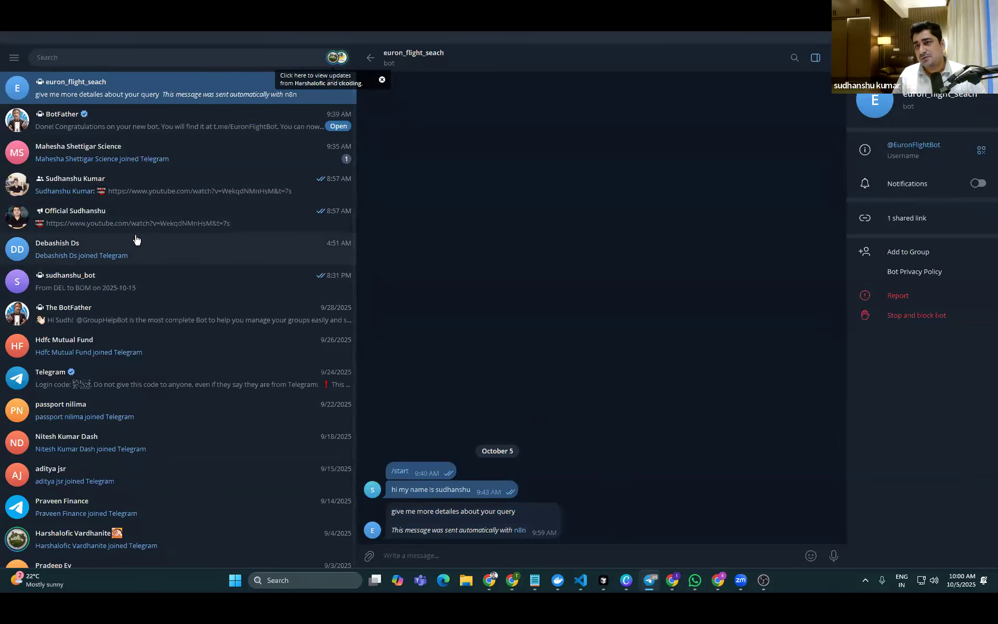
Copy the query "From DEL to BOM on 2025-10-15" from the older flight bot's chat into the euron_flight_seach message field
click(122, 285)
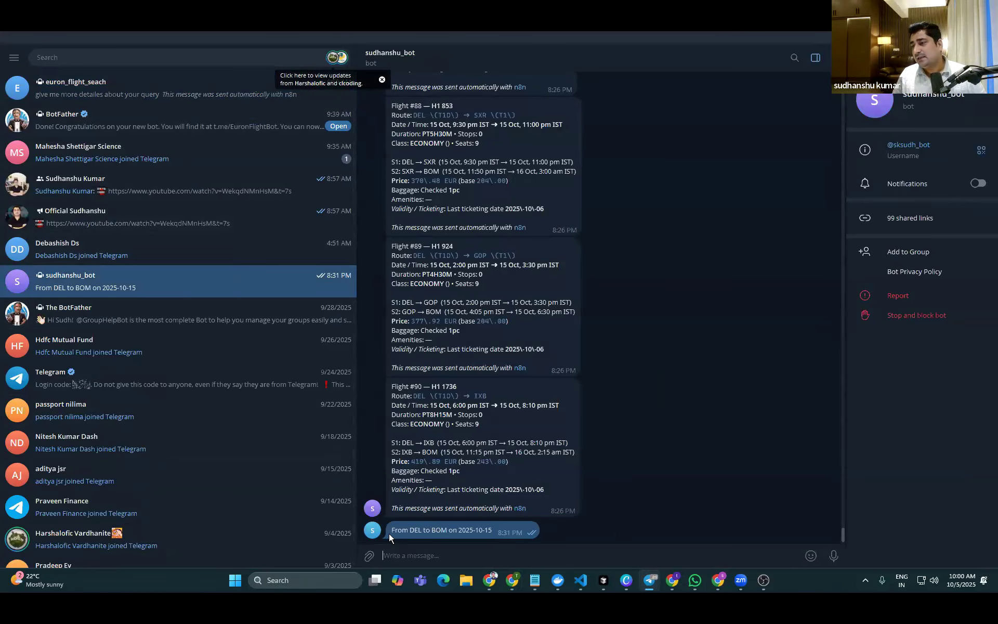
drag(391, 530, 494, 530)
key(ctrl+c)
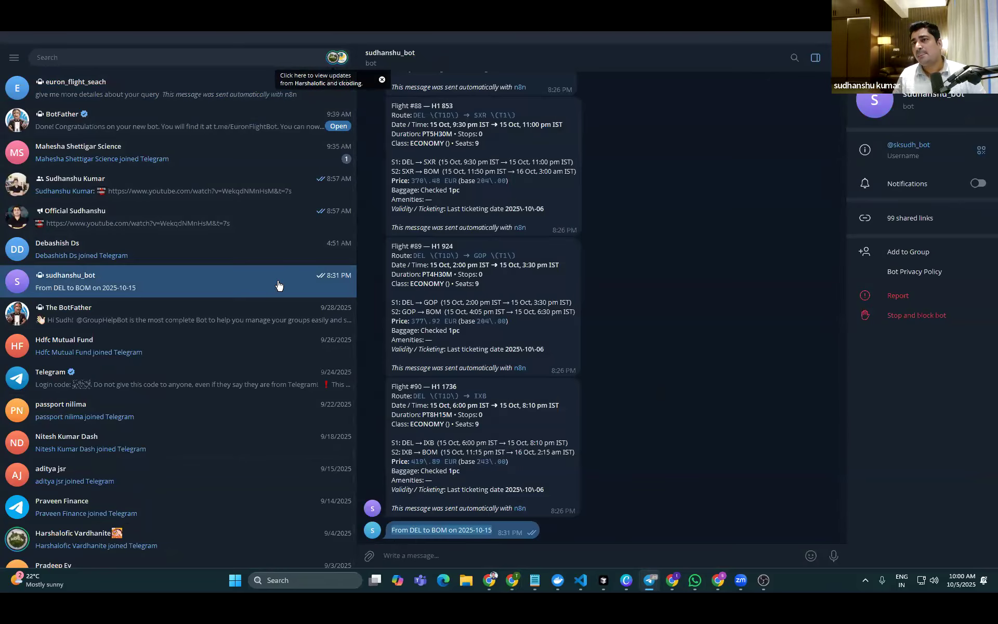
click(107, 93)
key(ctrl+v)
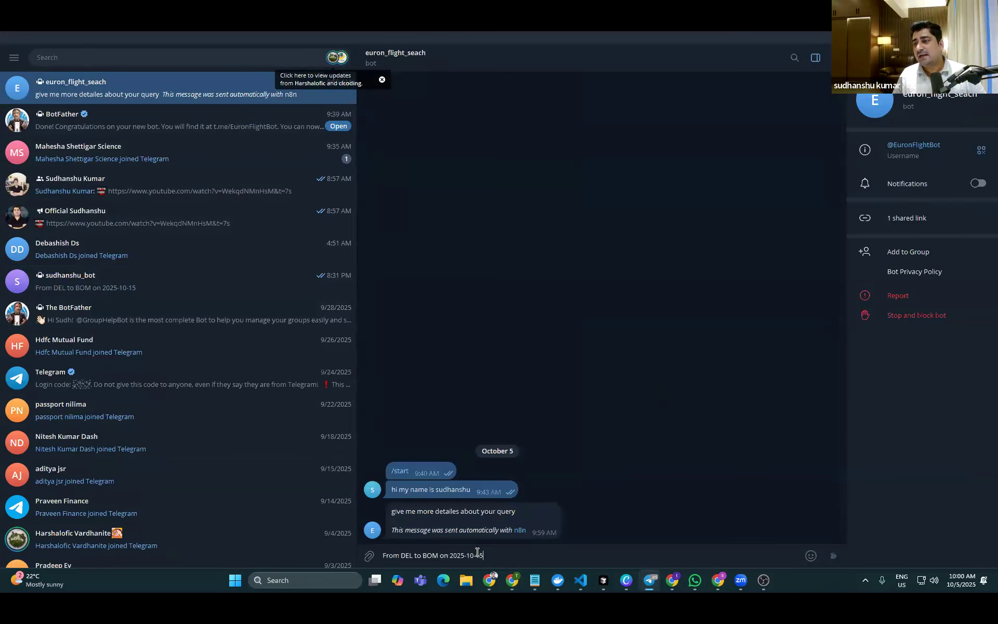
drag(400, 555, 375, 555)
click(522, 555)
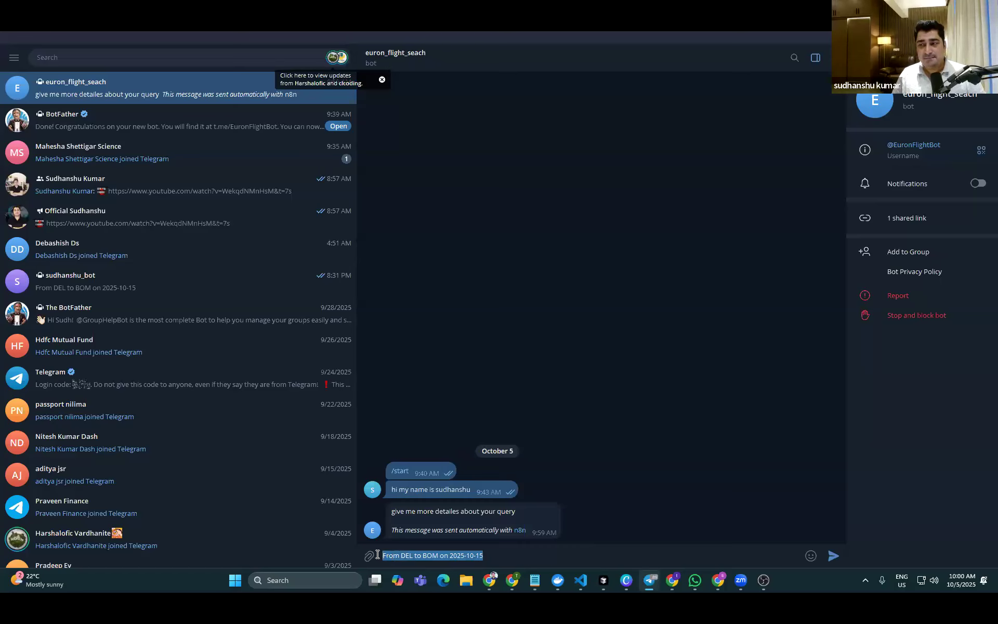
Send the query "From DEL to BOM on 2025-10-15" to the euron_flight_seach bot and switch to the n8n workflow
click(545, 559)
key(Return)
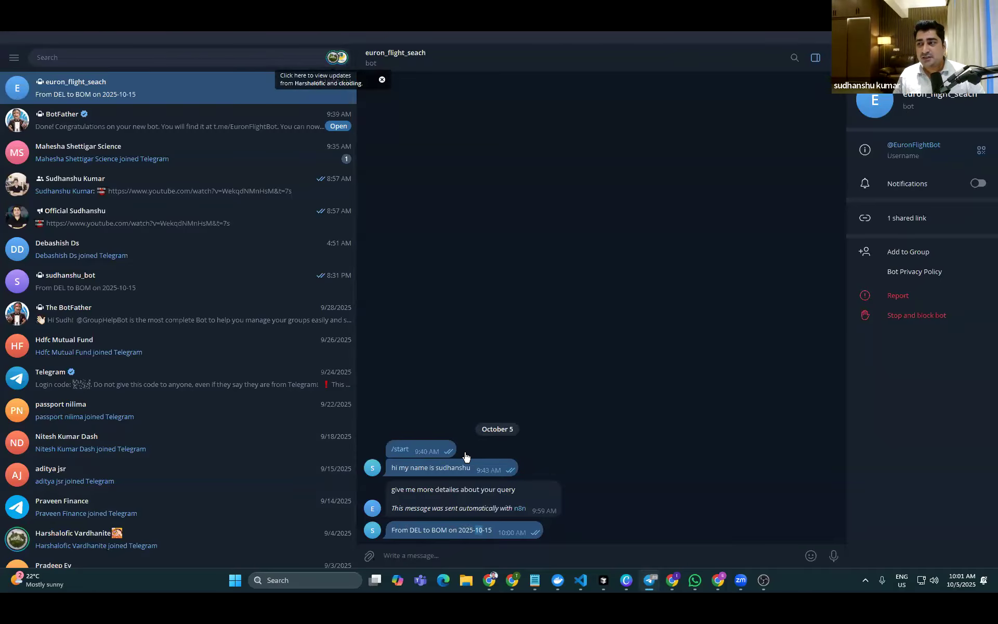
key(alt+Tab)
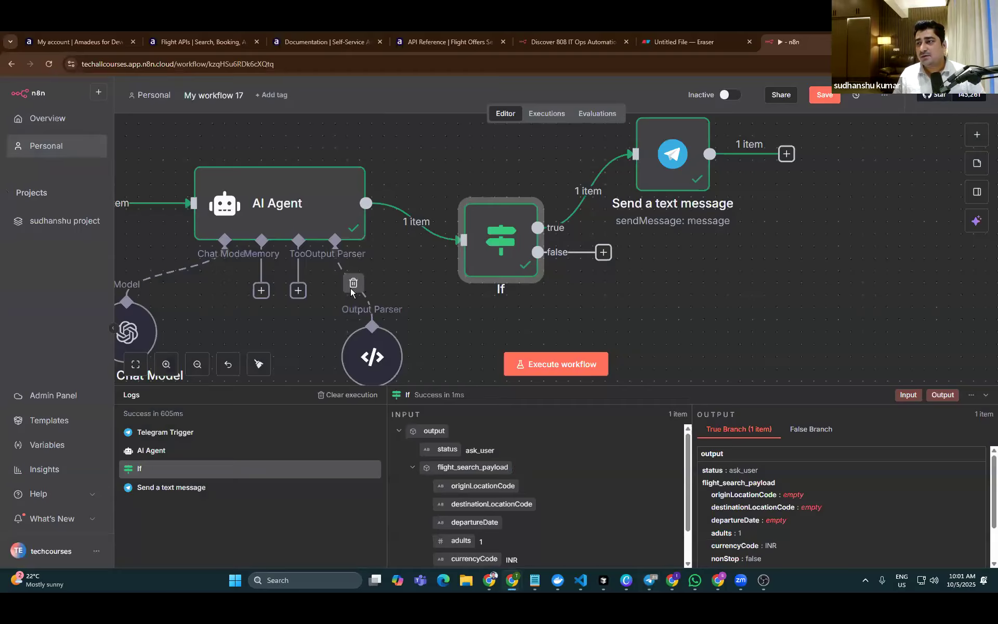
Execute the Telegram Trigger node, check the received message text in its output, and return to the canvas
scroll(417, 215, down, 4)
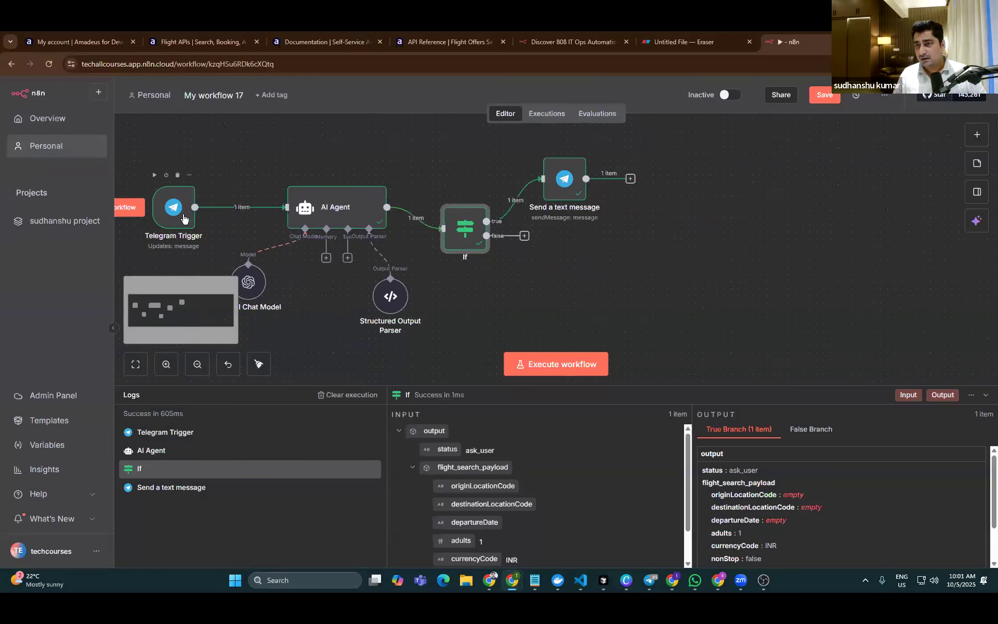
double_click(183, 218)
click(445, 108)
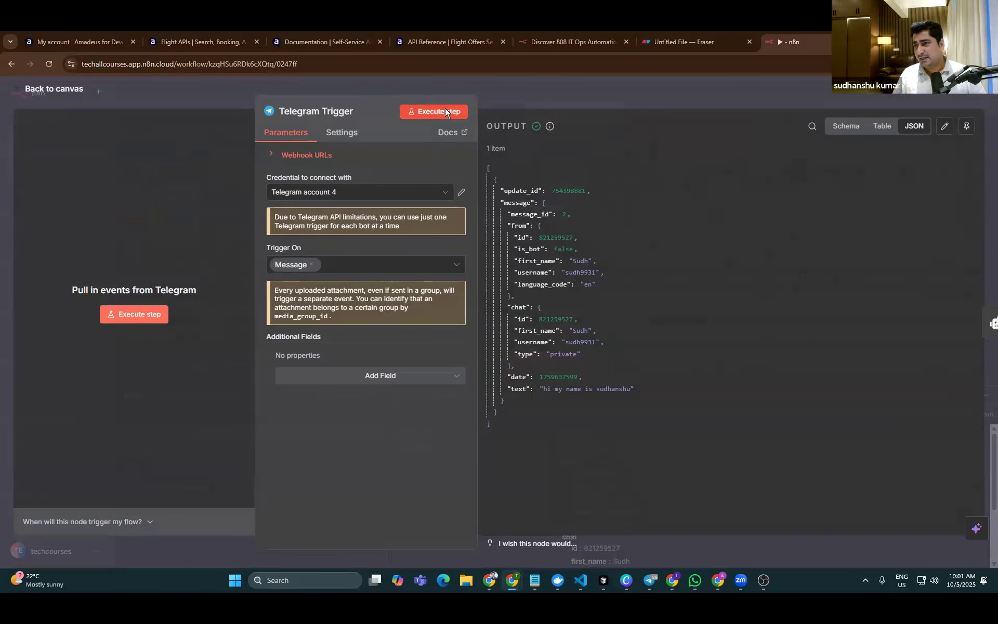
drag(543, 389, 662, 388)
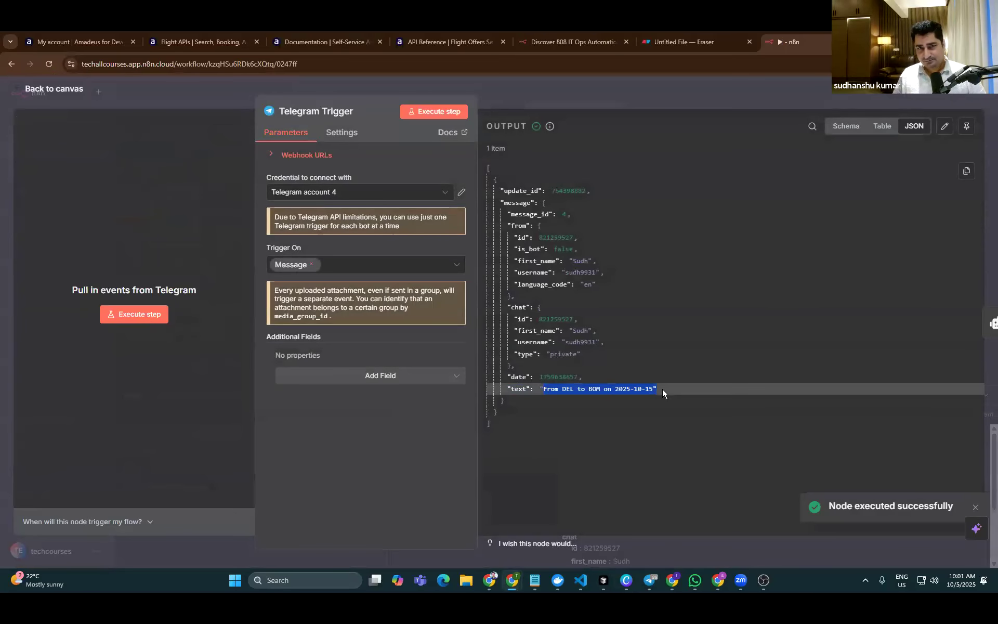
click(75, 91)
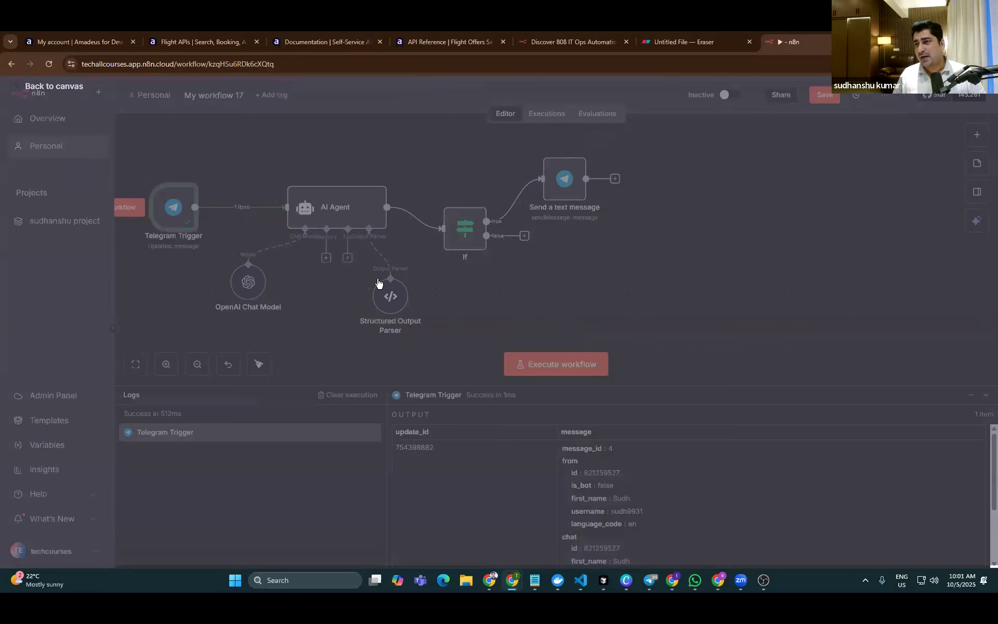
Execute the AI Agent node, review the status and flight_search_payload in its output against the system message, and return to the canvas
double_click(337, 208)
click(560, 109)
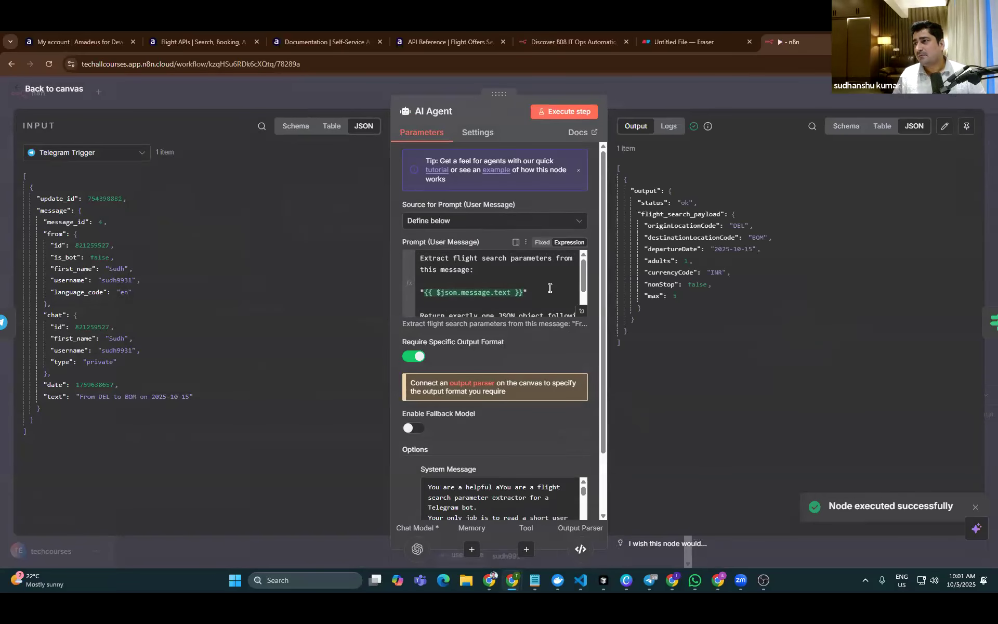
drag(635, 203, 694, 200)
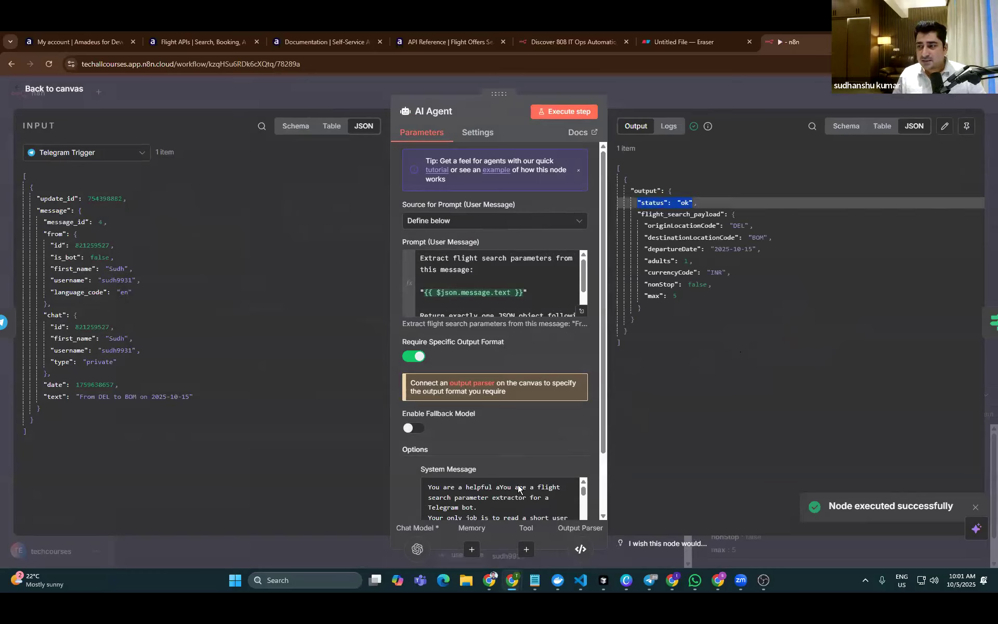
scroll(454, 506, down, 5)
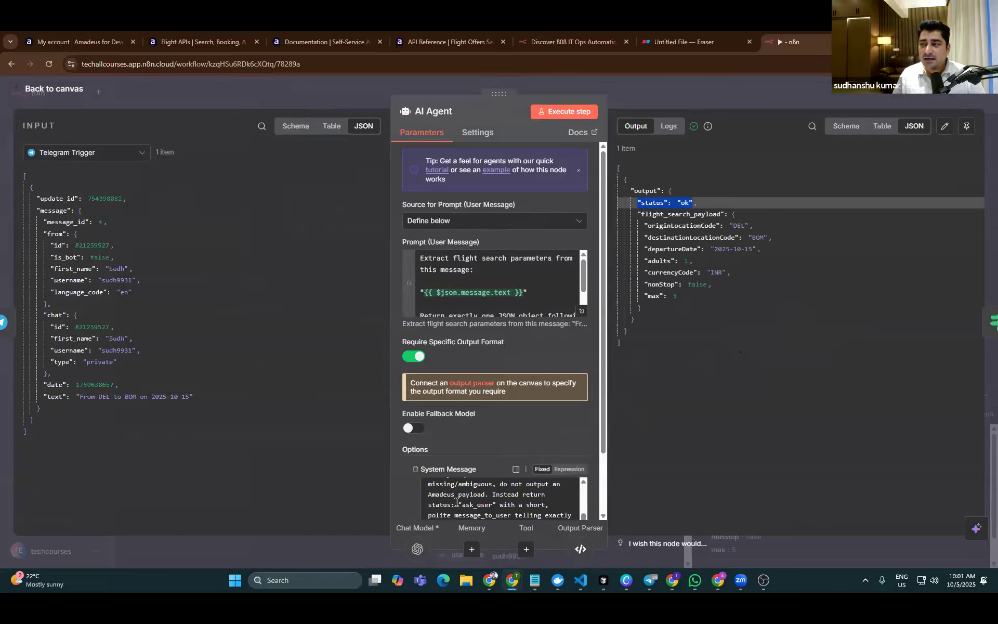
scroll(486, 493, up, 5)
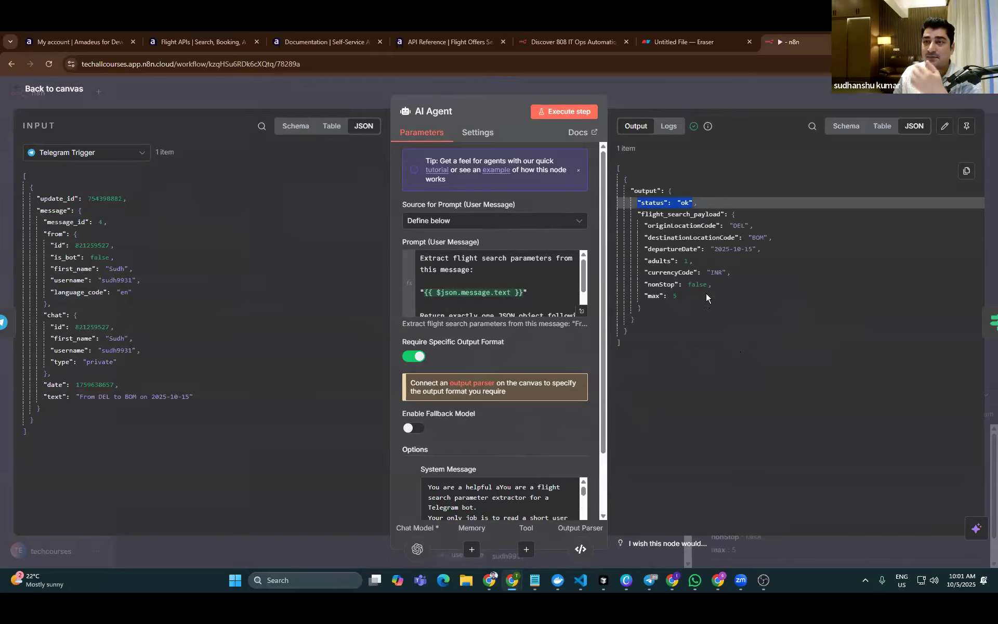
click(647, 217)
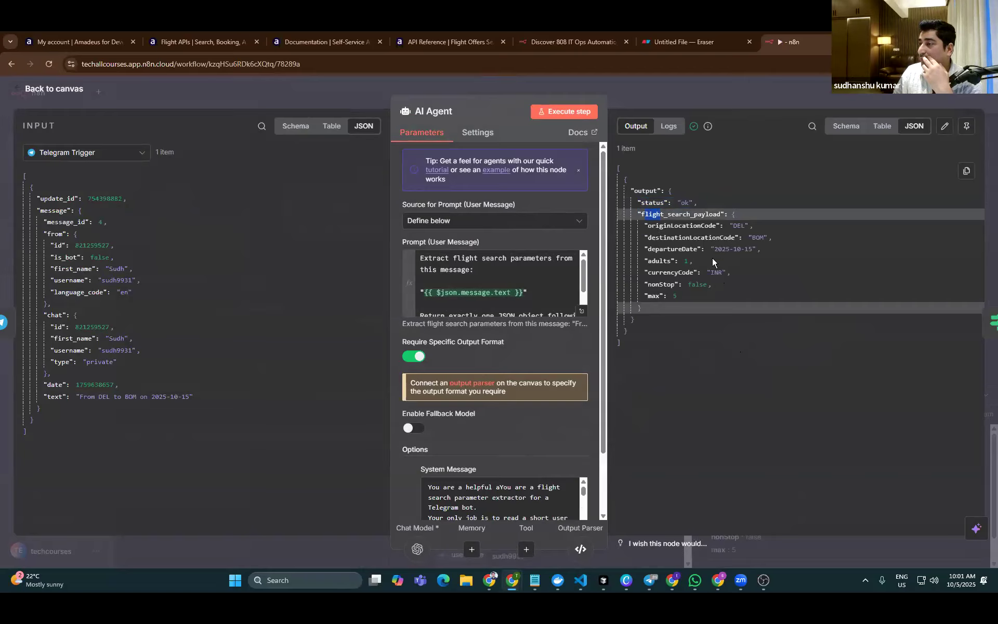
click(734, 273)
key(ctrl+a)
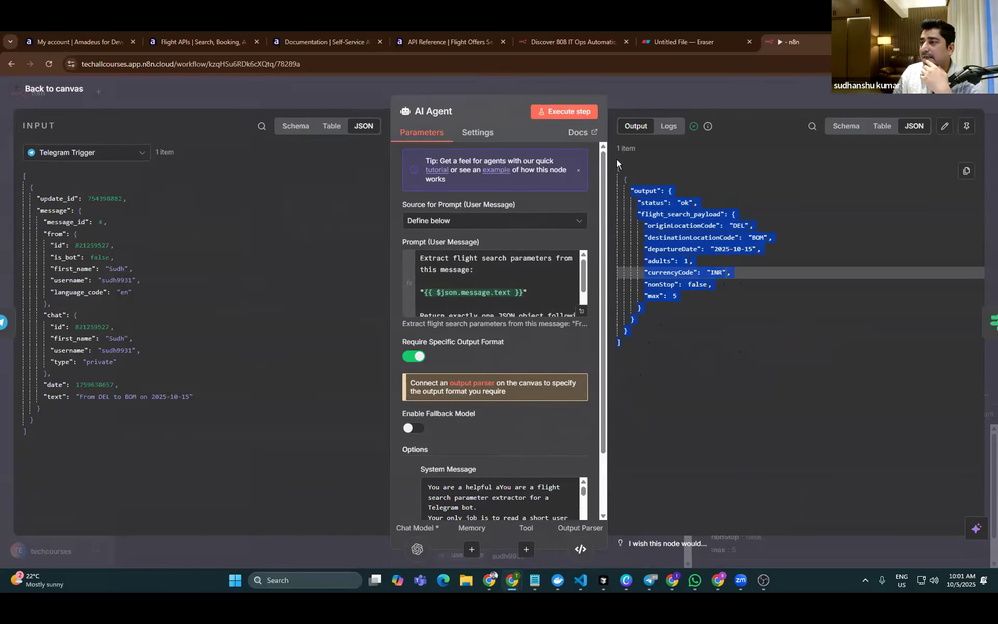
key(Escape)
key(Escape)
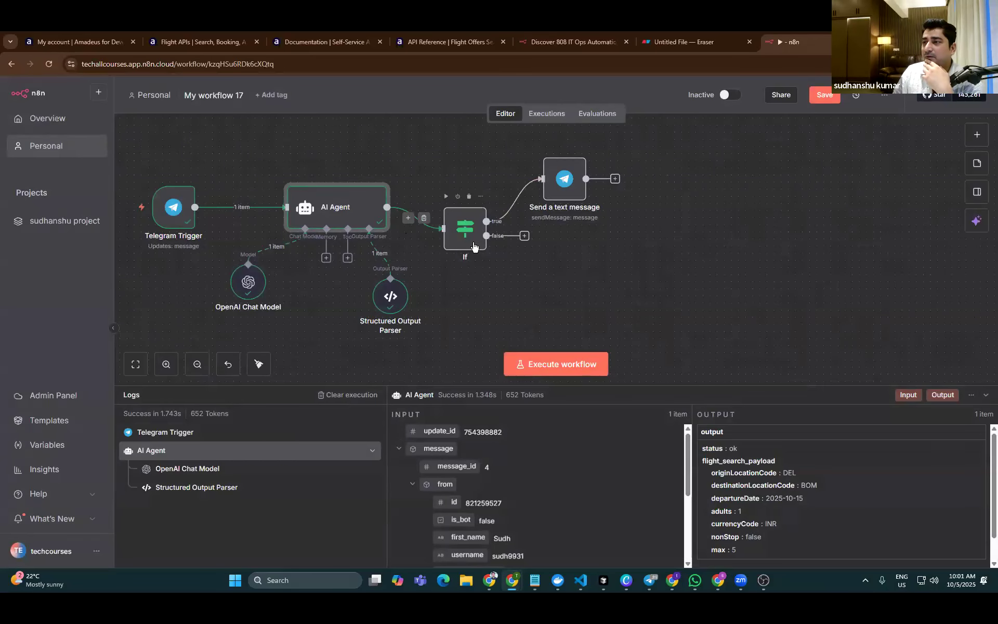
Move the Send a text message node slightly up and add an HTTP Request node to the If node's false output
click(525, 237)
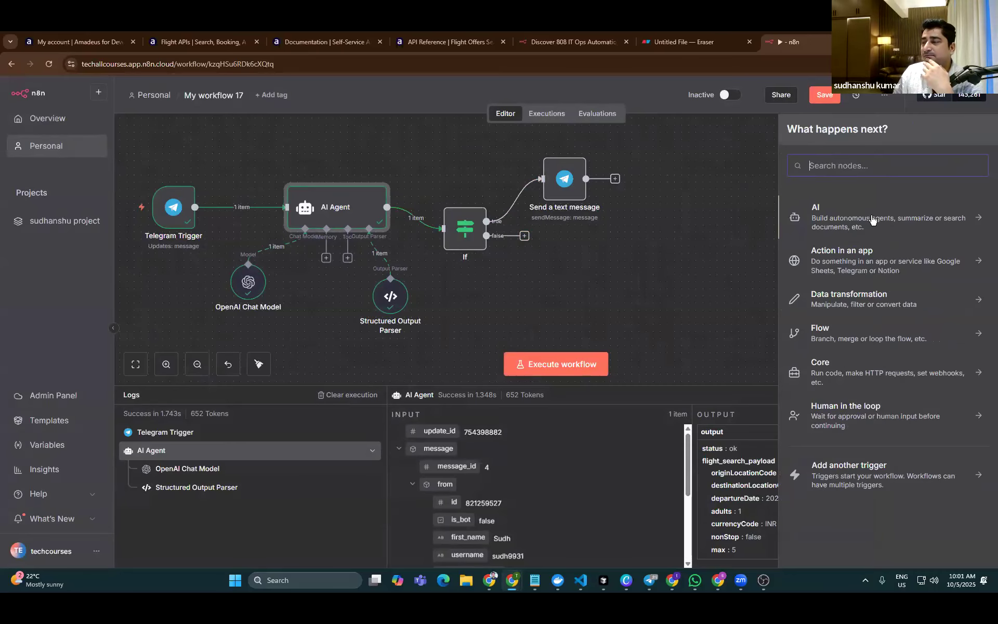
click(559, 274)
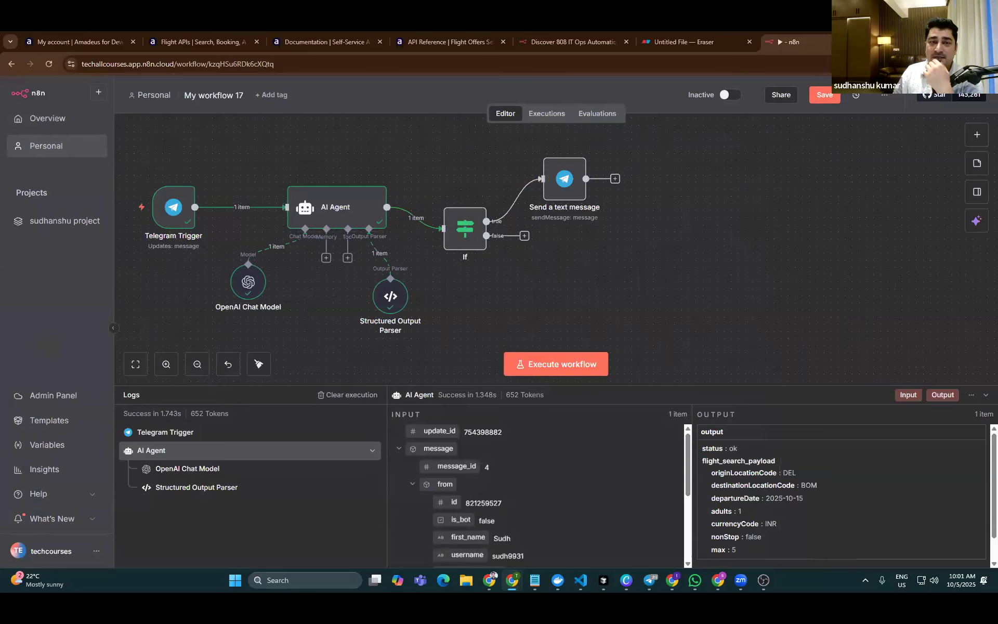
drag(577, 179, 583, 158)
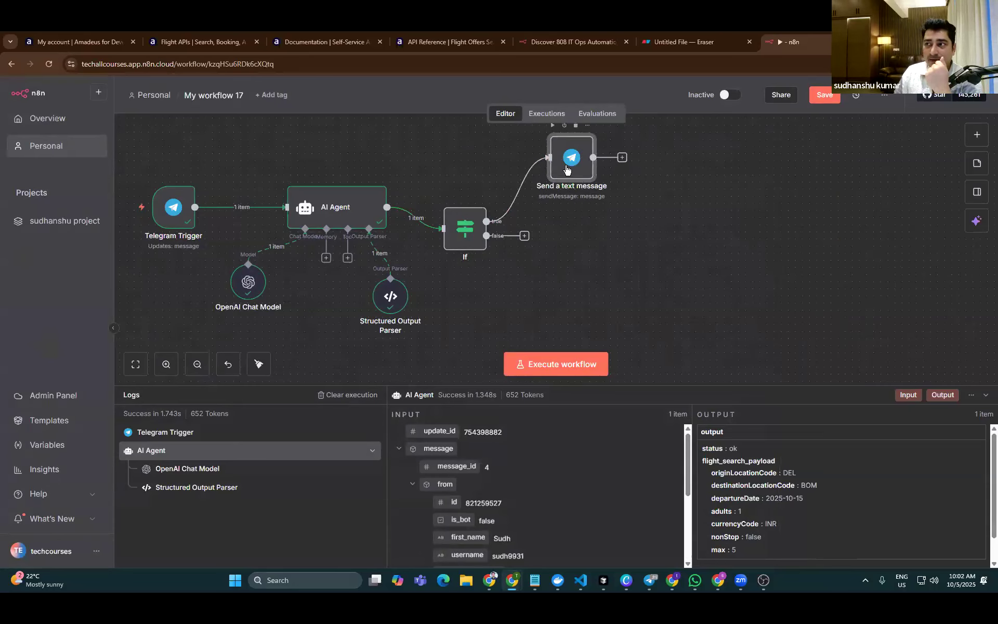
click(524, 237)
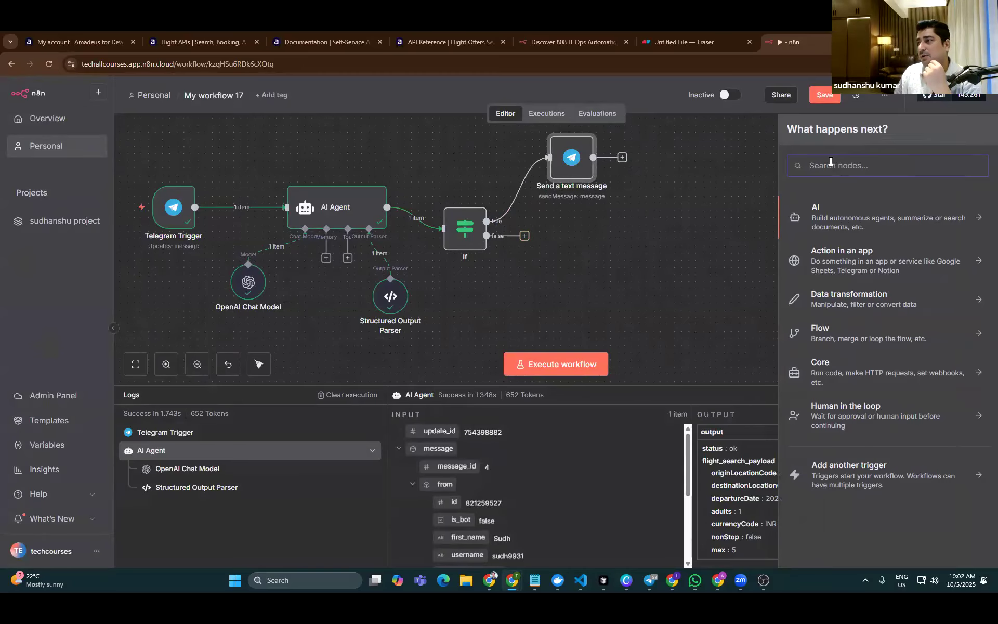
text(http)
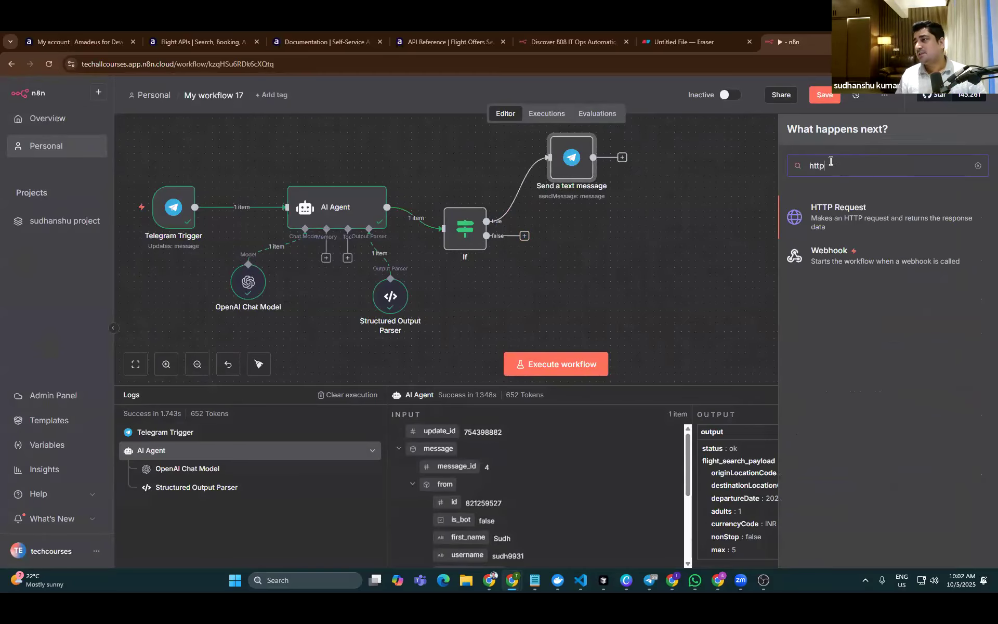
click(860, 216)
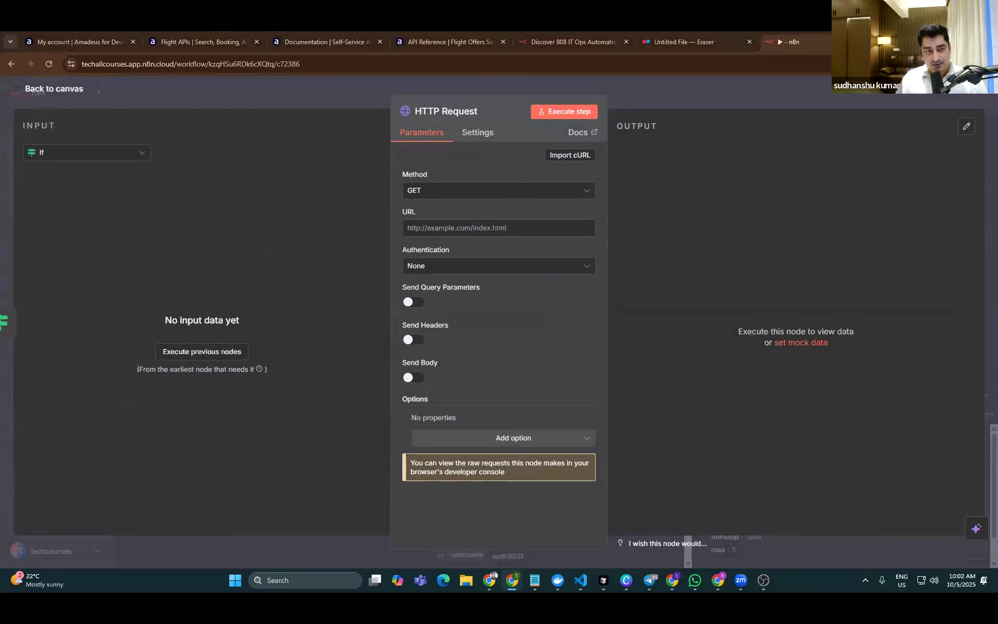
click(478, 227)
text(https://test.api.amadeus.com/v2/shopping/flight-offers)
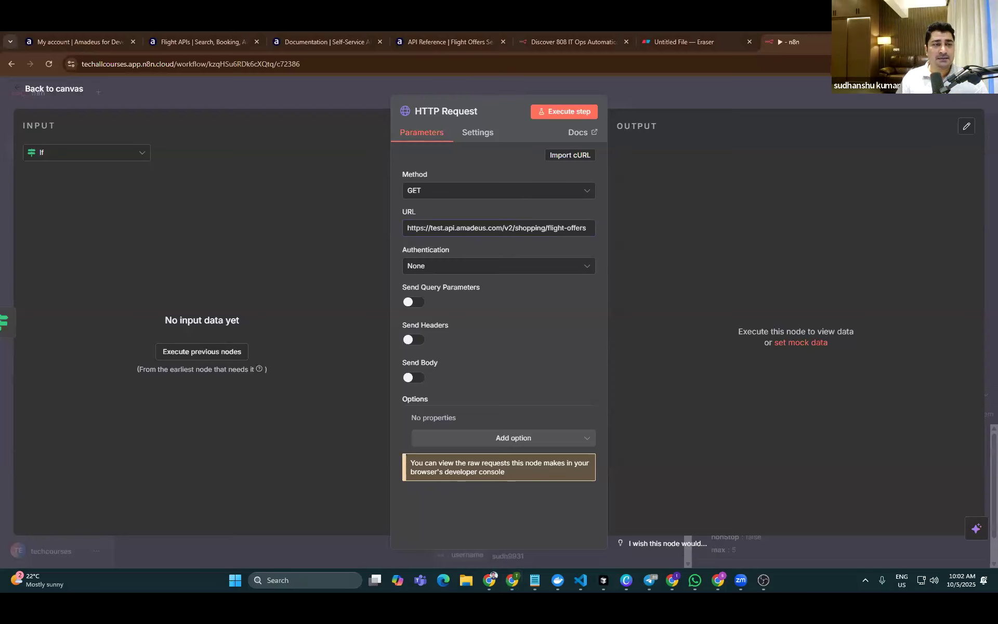
click(465, 267)
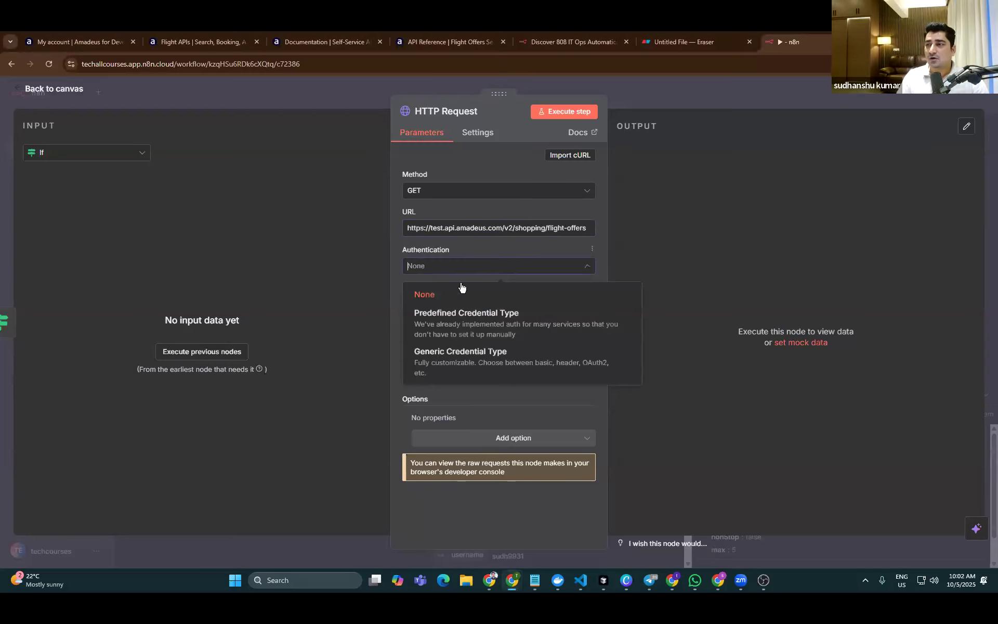
click(514, 373)
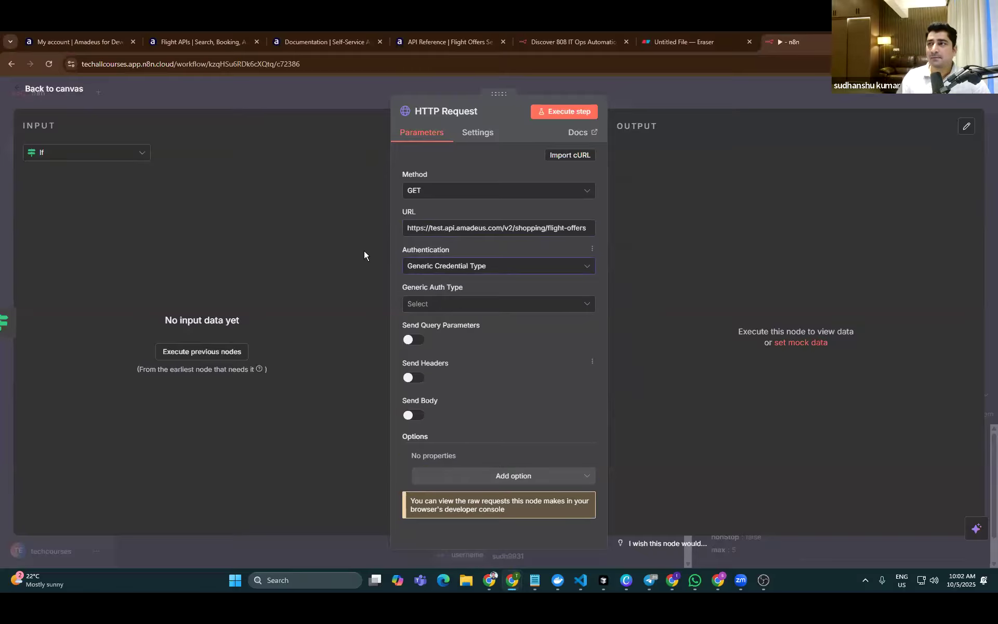
Switch to the Amadeus for Developers site and create a new Self-Service app named with the owner's first name
click(204, 37)
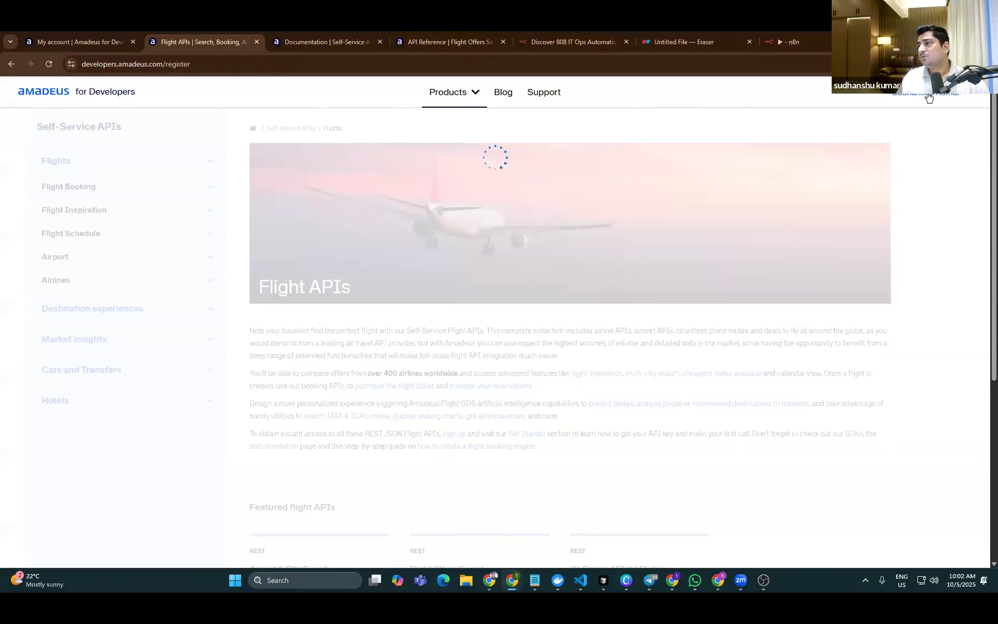
mouse_move(927, 98)
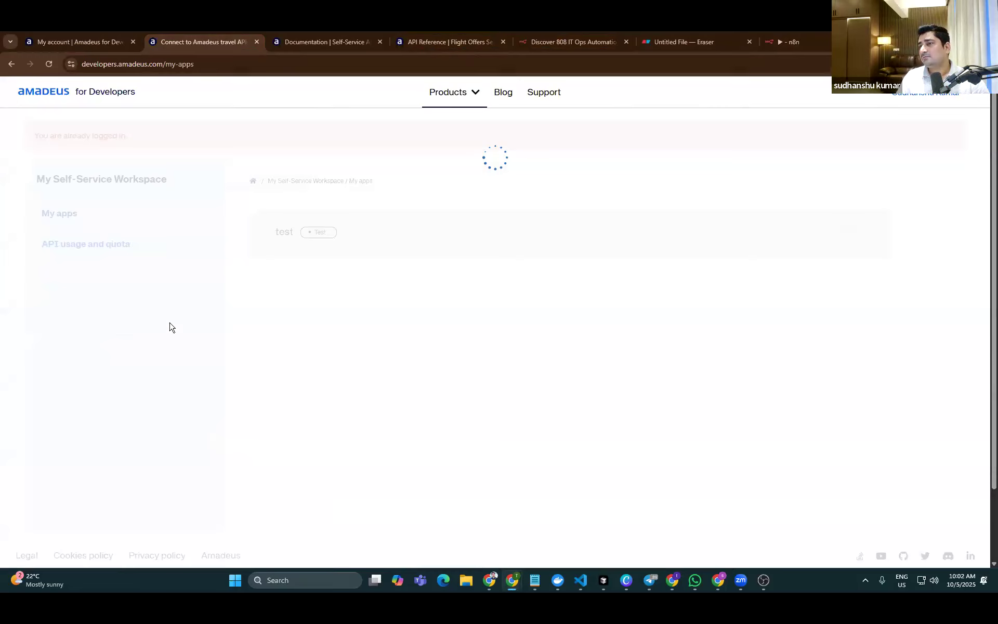
click(303, 238)
click(343, 253)
text(sudhanshu)
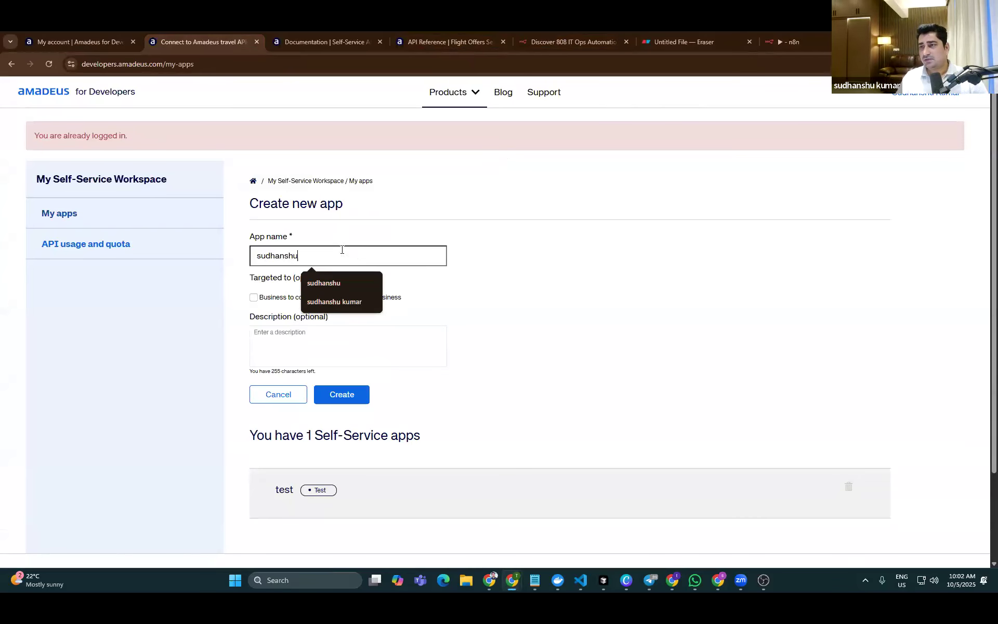
scroll(574, 289, down, 1)
click(335, 342)
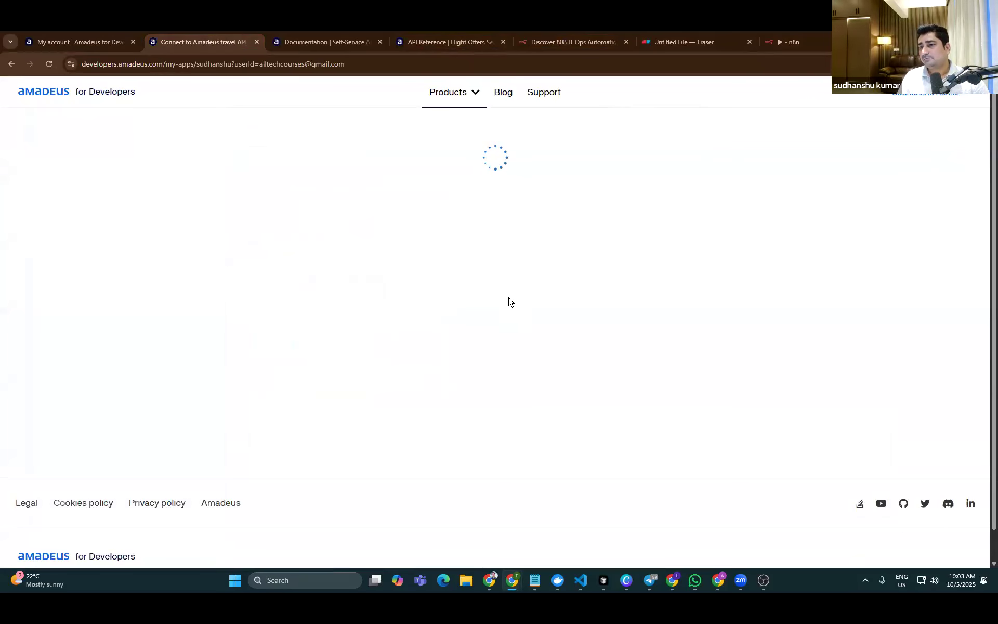
Examine the new app's test API key, API secret and base URL on its App Keys page
scroll(622, 260, down, 4)
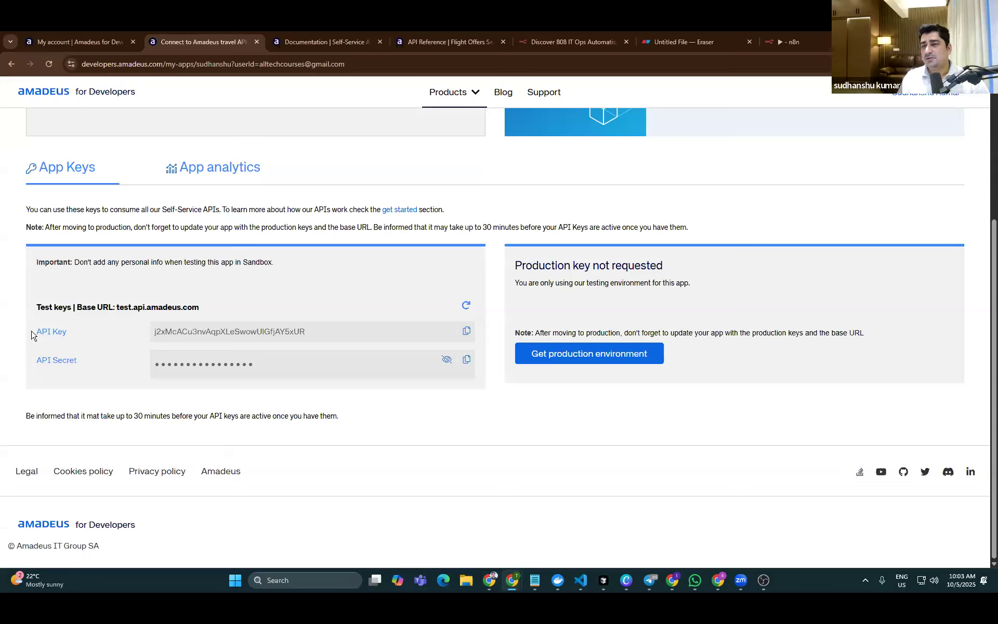
drag(92, 367, 358, 389)
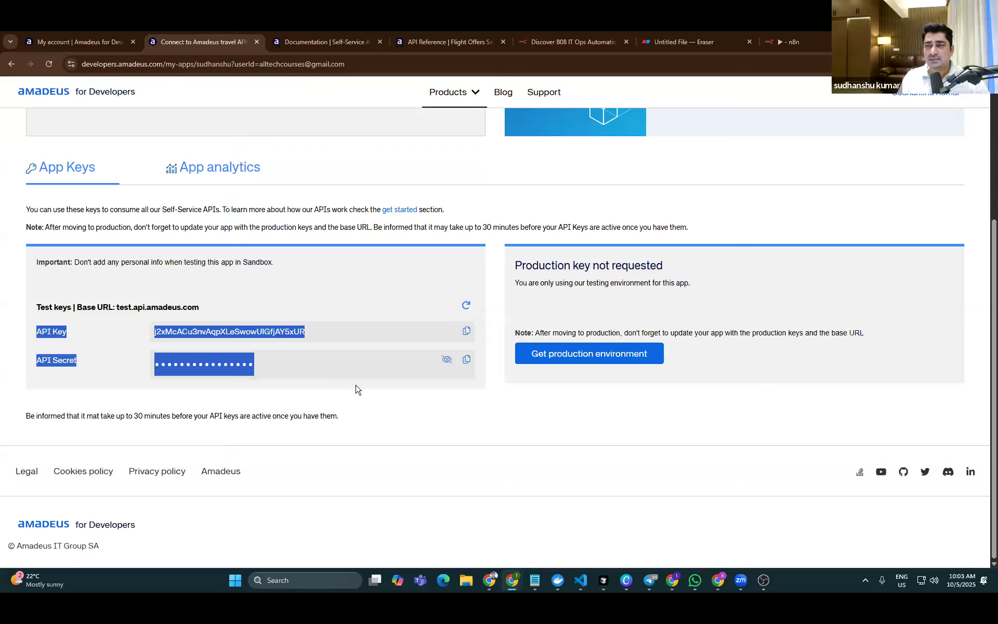
click(90, 302)
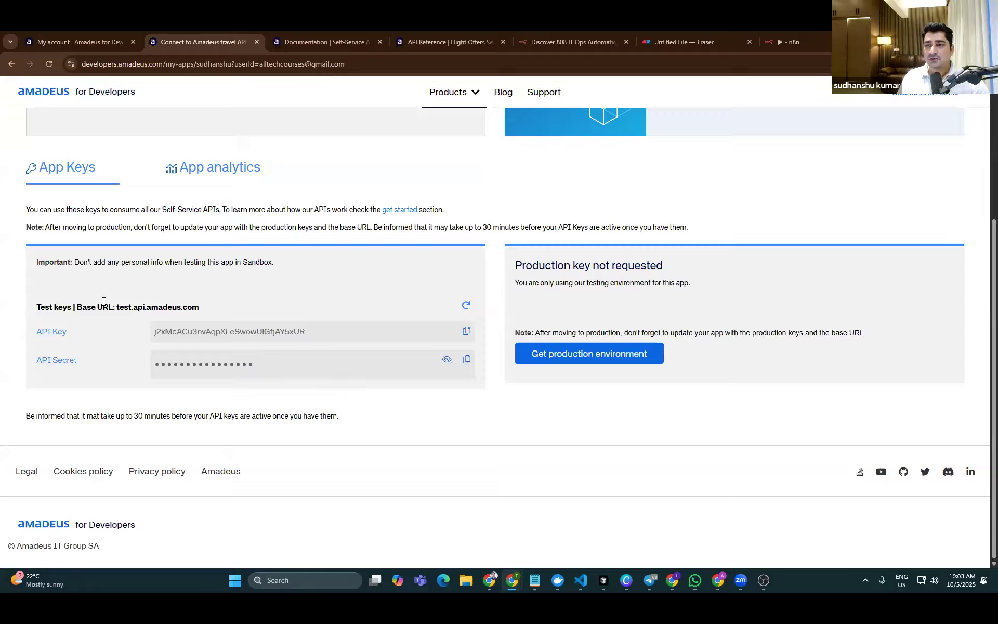
drag(103, 306, 226, 303)
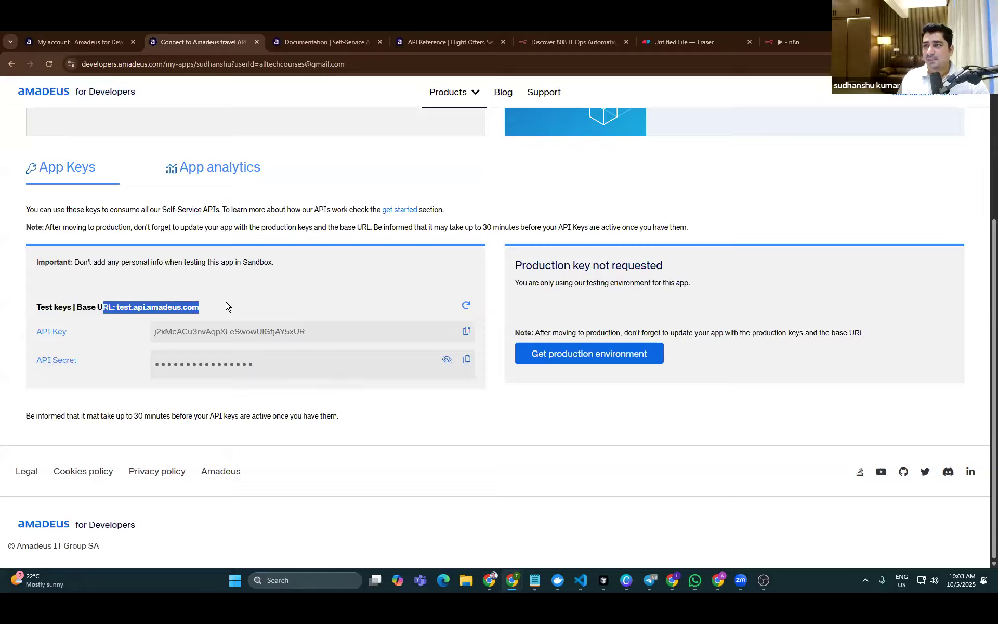
click(226, 306)
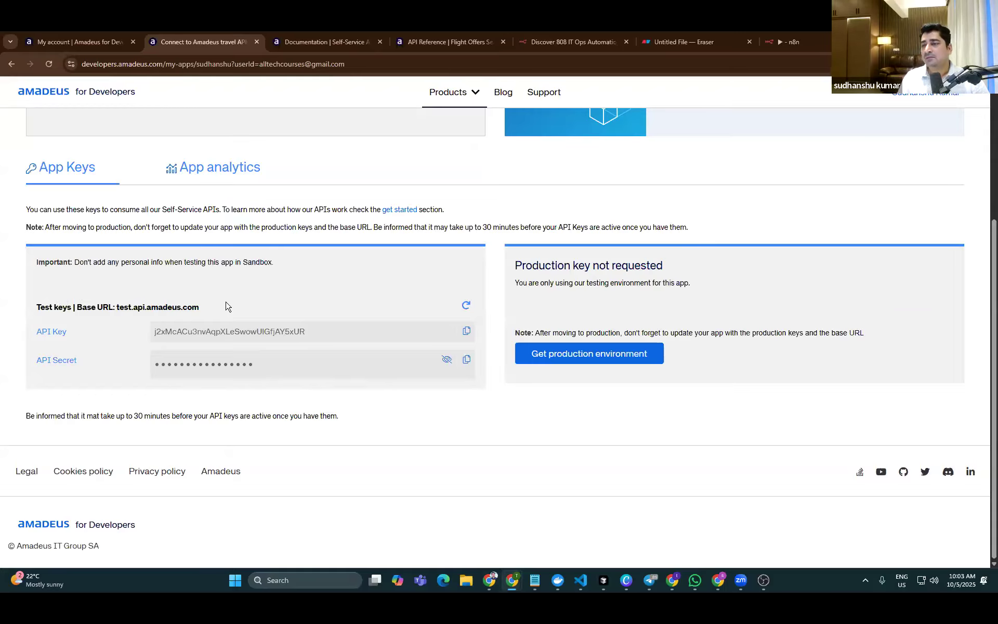
Return to the n8n workflow and set the HTTP Request node's generic auth type to OAuth2 API
click(821, 37)
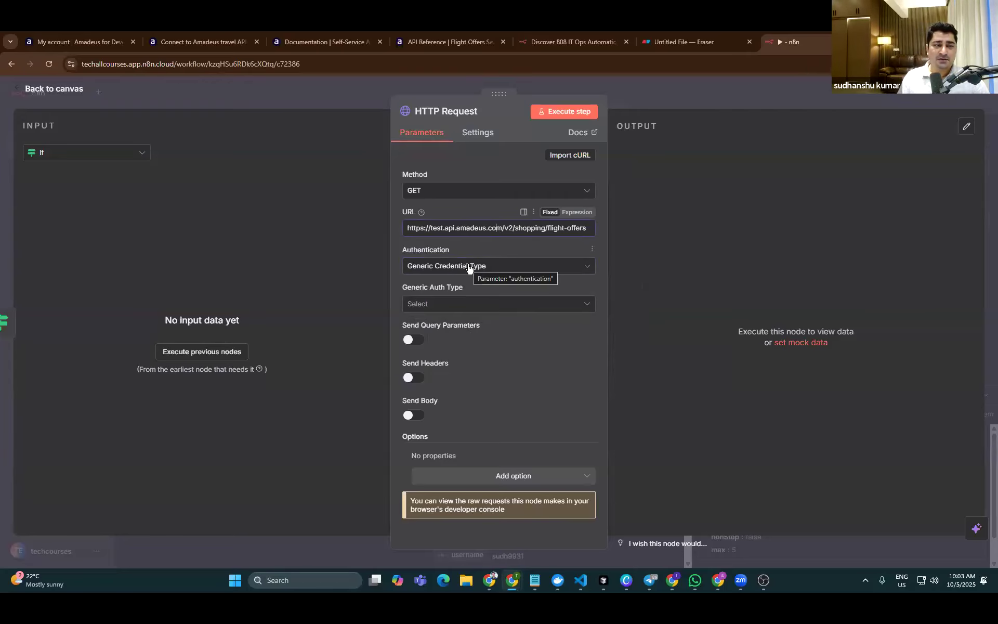
click(465, 307)
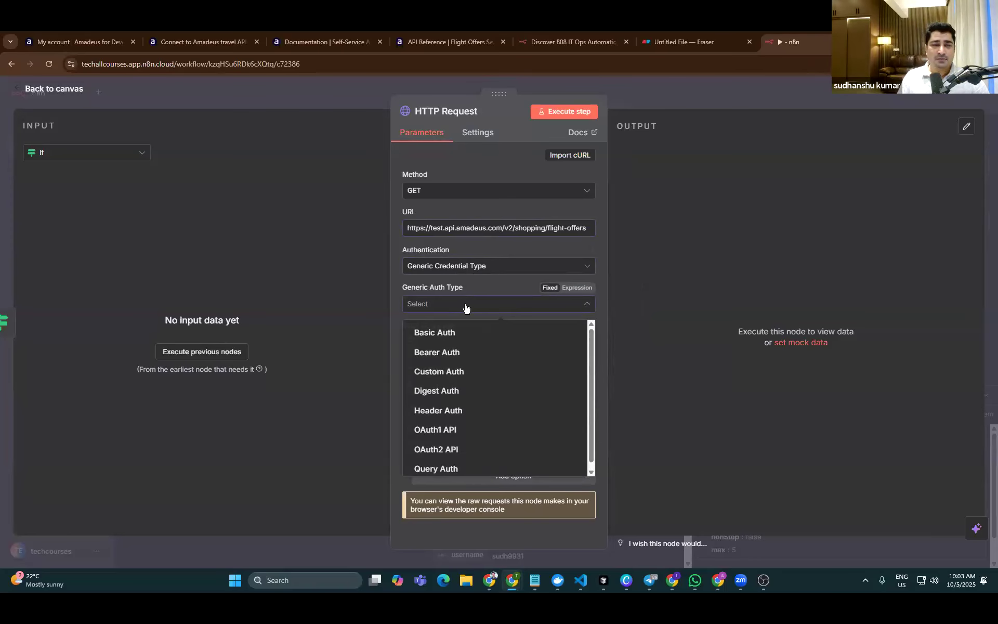
scroll(525, 397, down, 1)
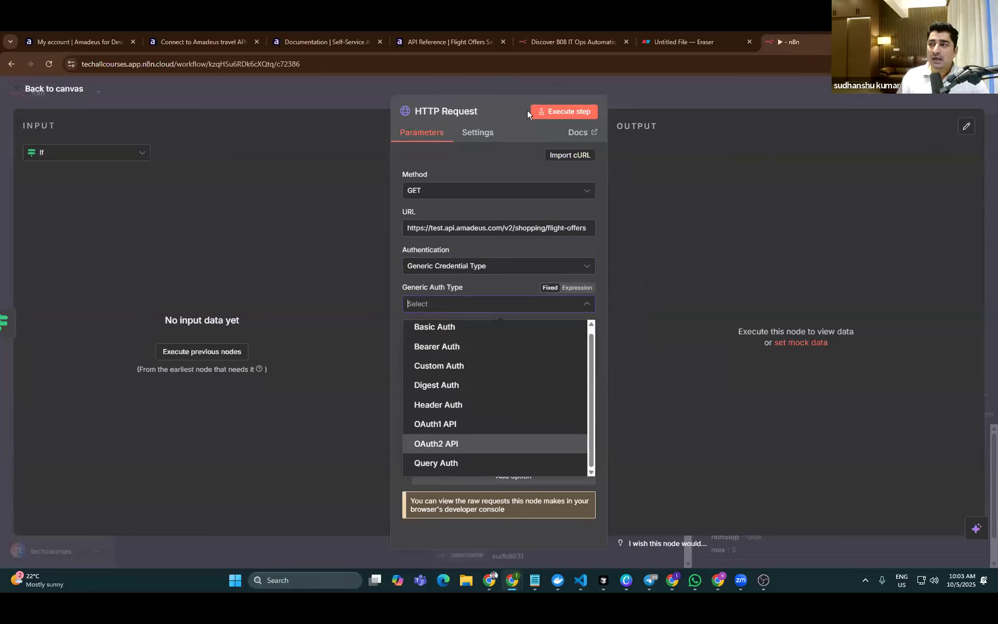
scroll(466, 350, up, 1)
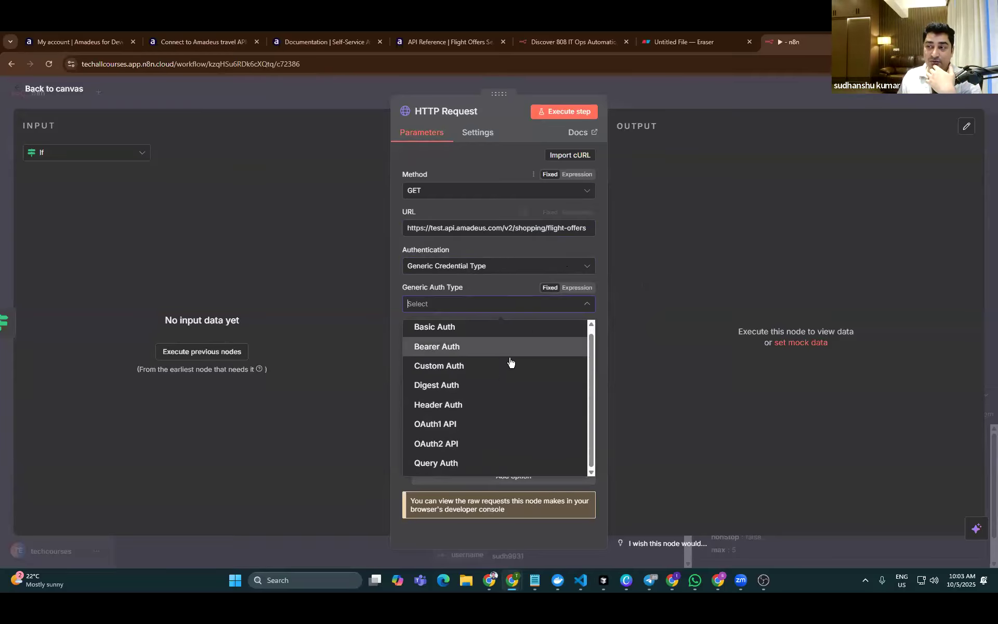
click(470, 447)
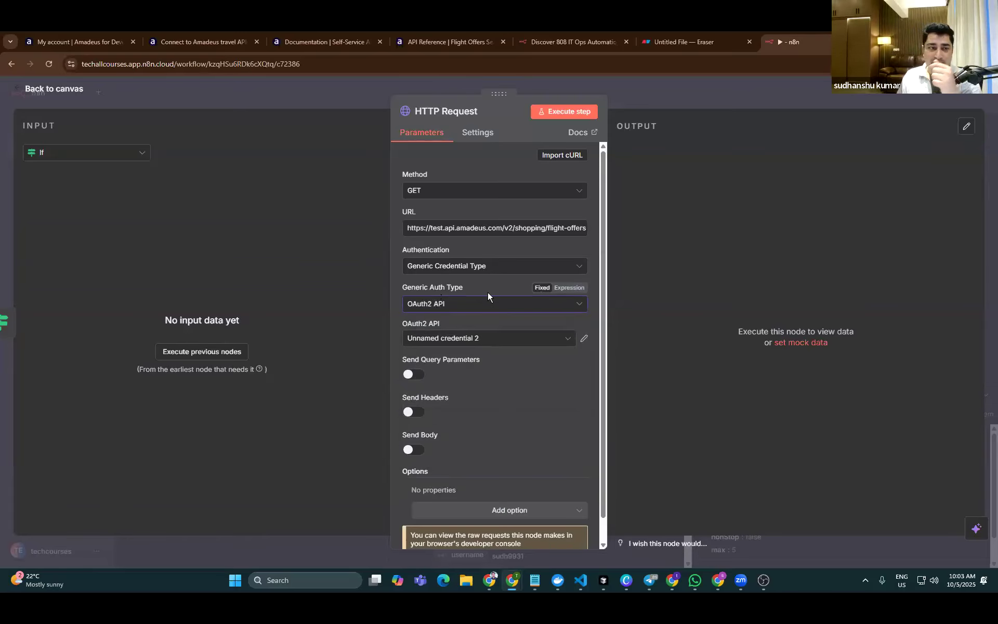
Enable sending query parameters in the HTTP Request node
click(422, 377)
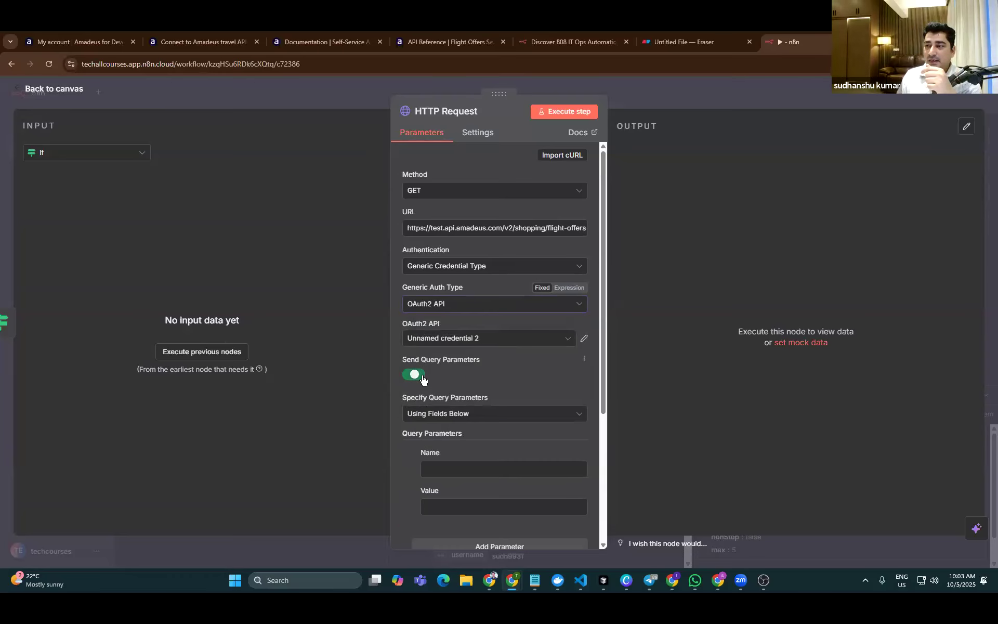
scroll(563, 381, down, 5)
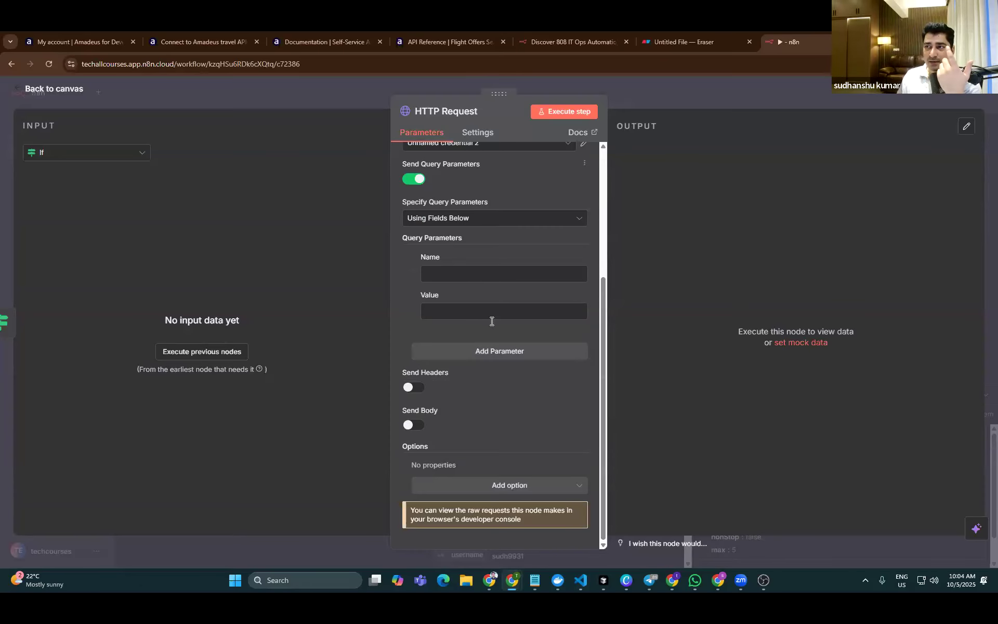
scroll(564, 381, up, 5)
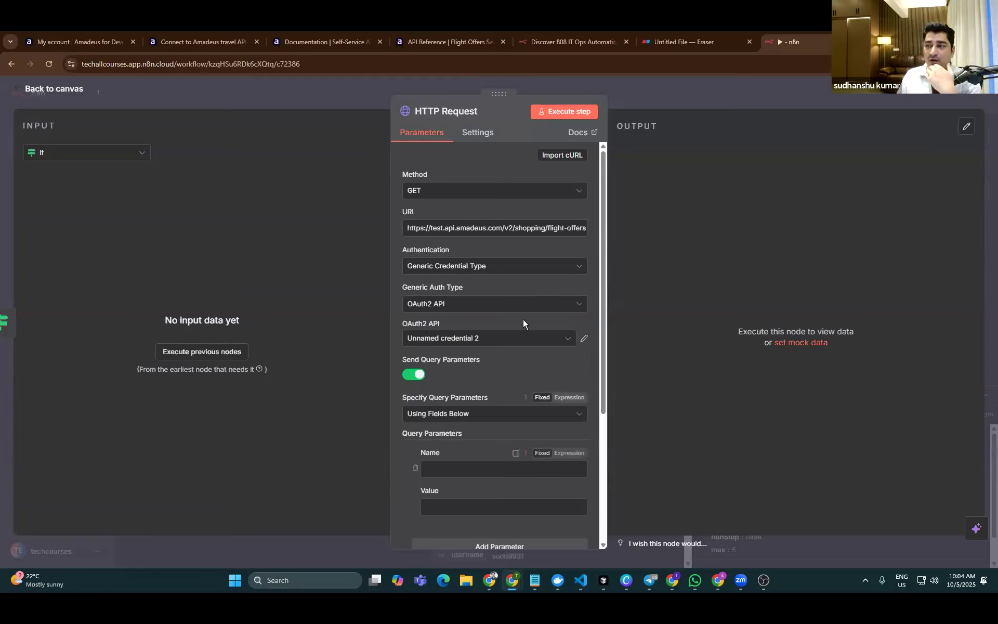
scroll(532, 335, down, 2)
scroll(532, 332, down, 3)
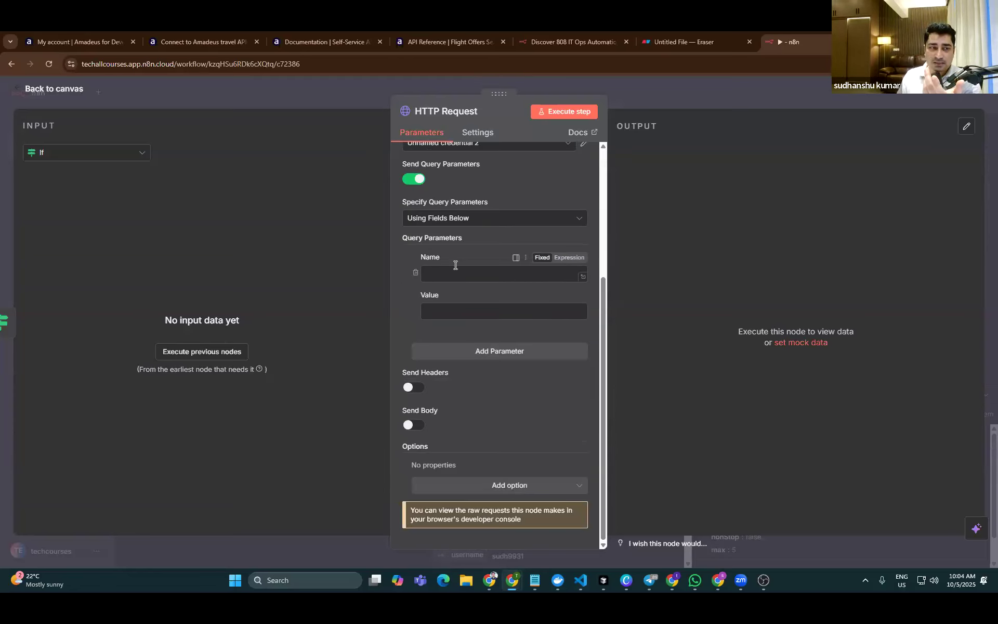
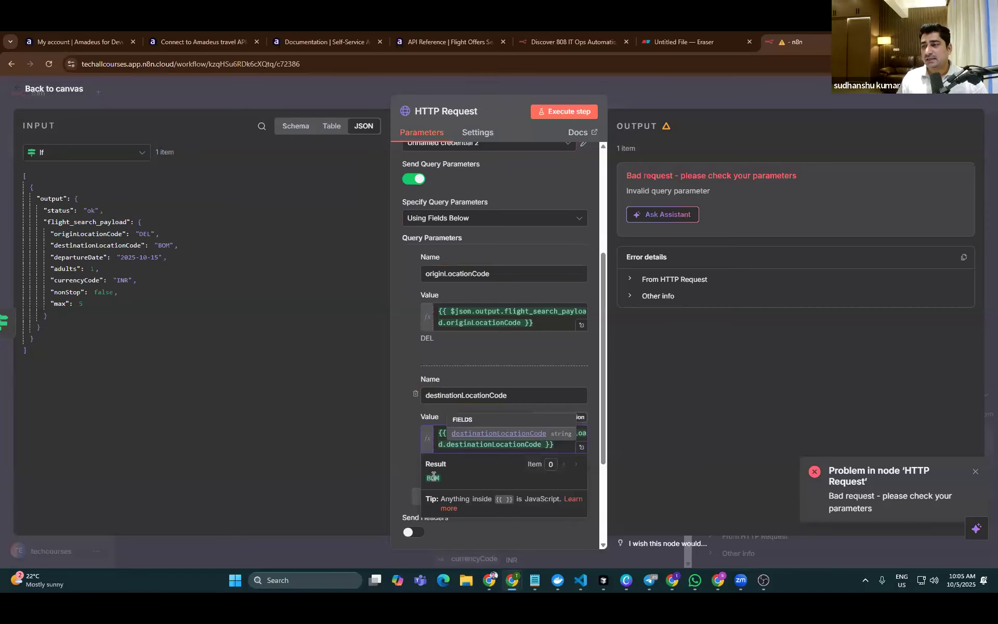
Add a query parameter named adults and map its value to adults from the If node's flight_search_payload
click(386, 468)
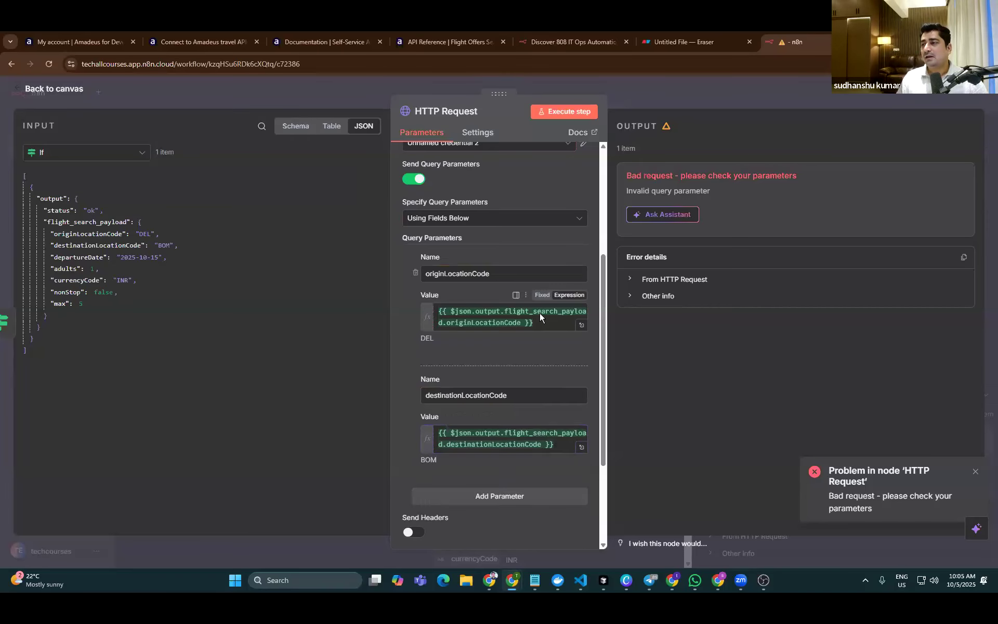
scroll(539, 313, down, 5)
scroll(440, 317, up, 6)
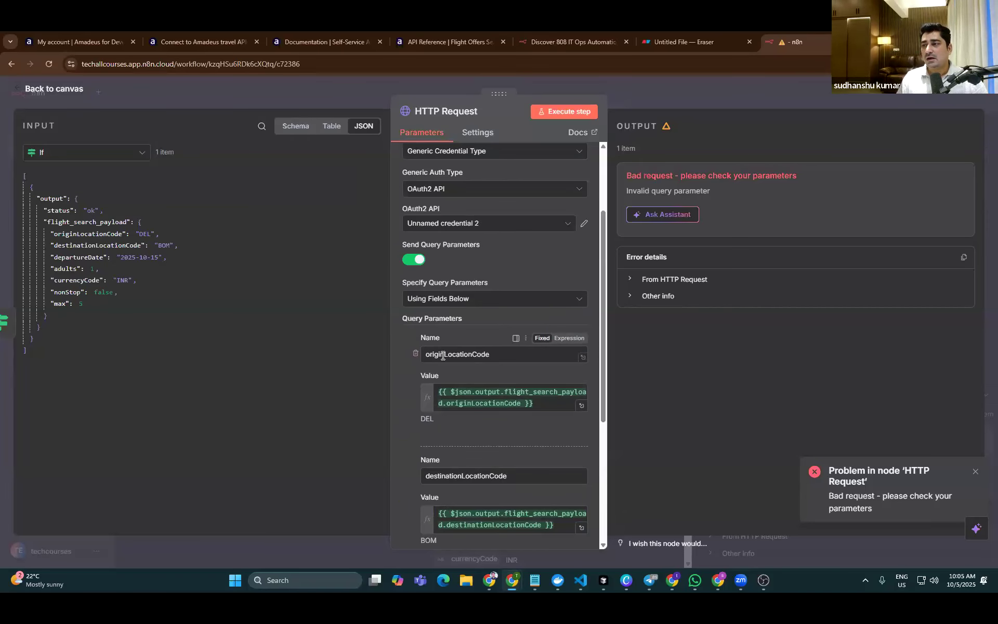
scroll(493, 307, down, 4)
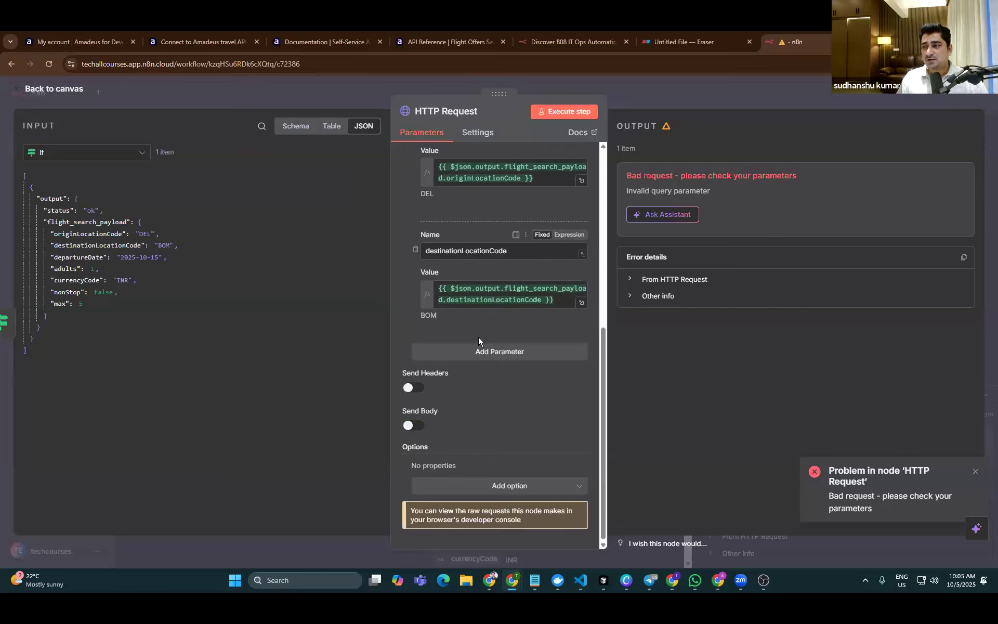
click(504, 351)
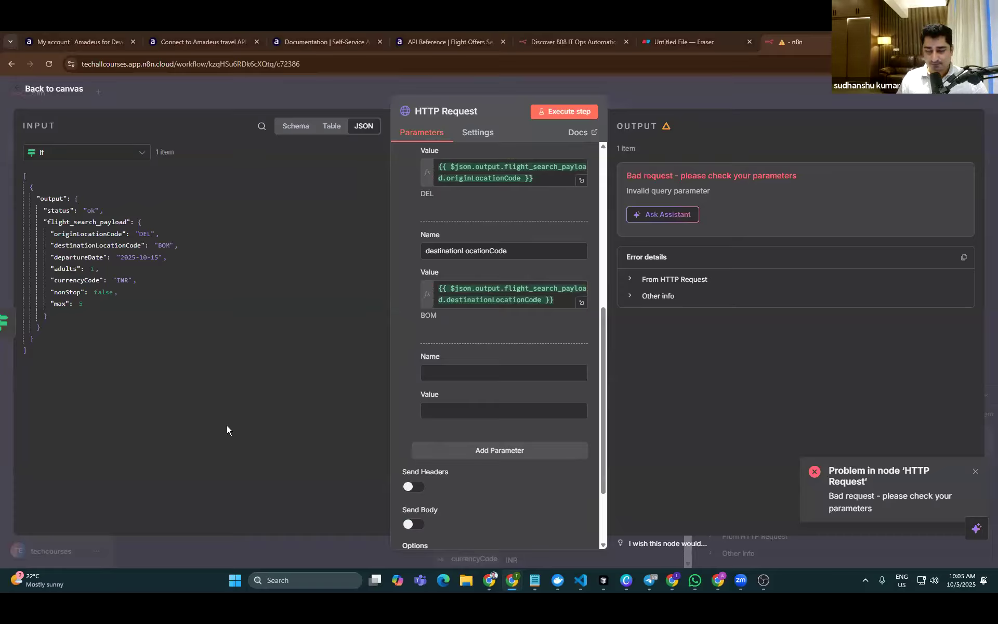
click(448, 371)
text(adults)
click(451, 405)
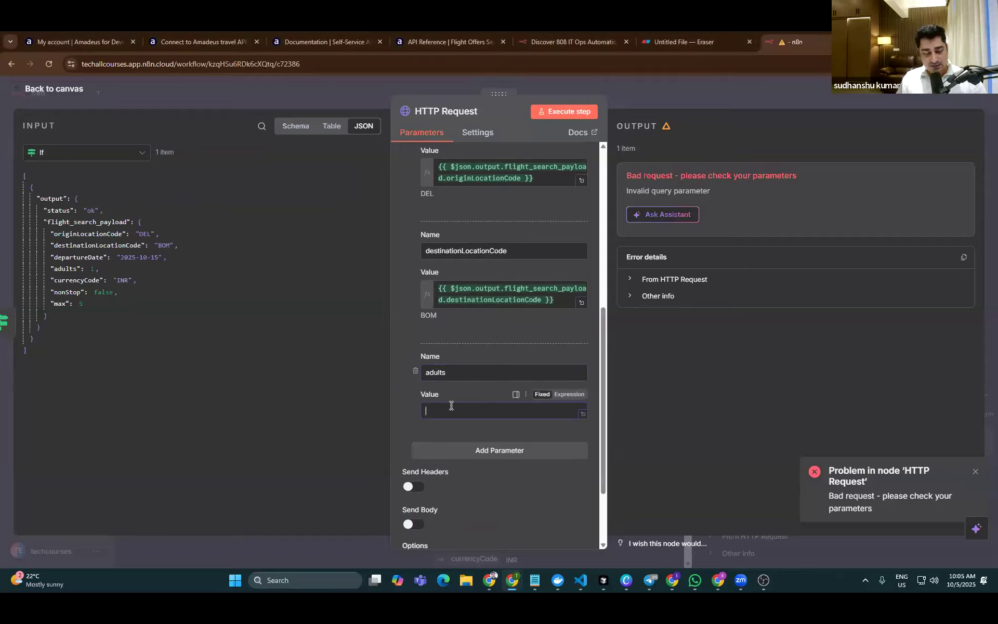
text(1)
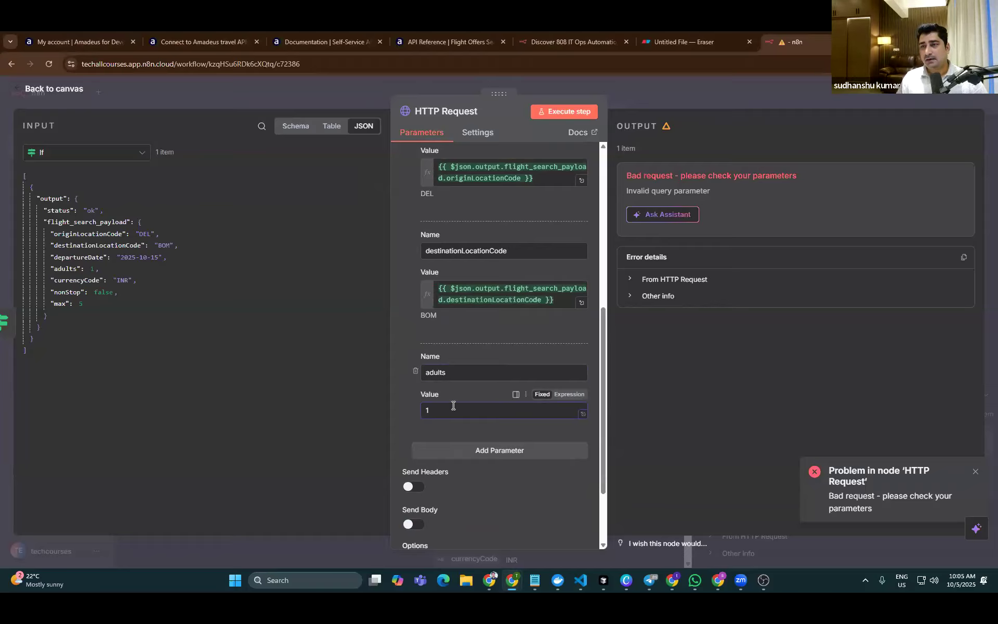
key(BackSpace)
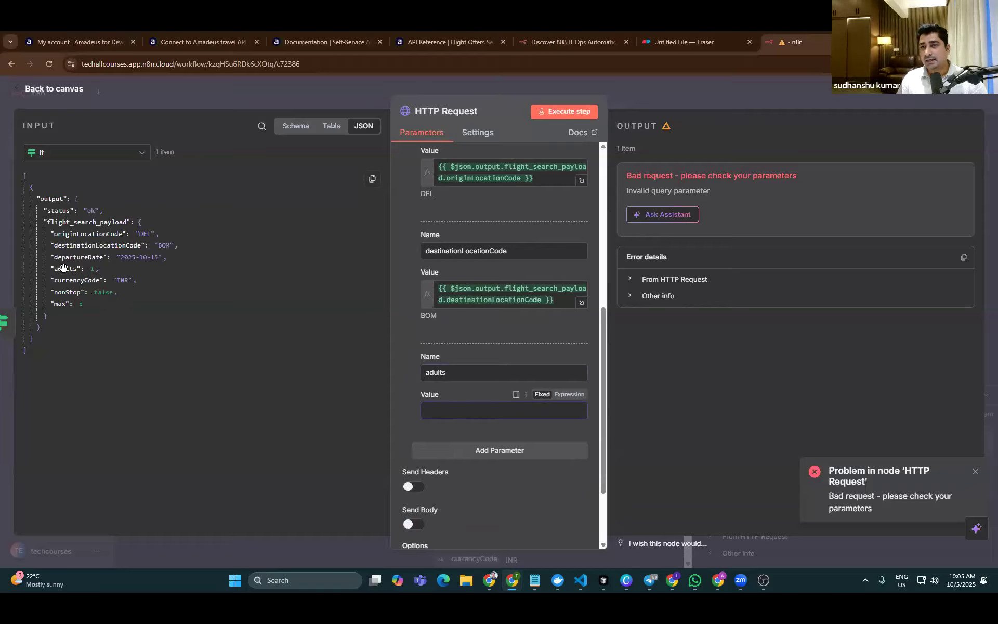
drag(63, 268, 455, 415)
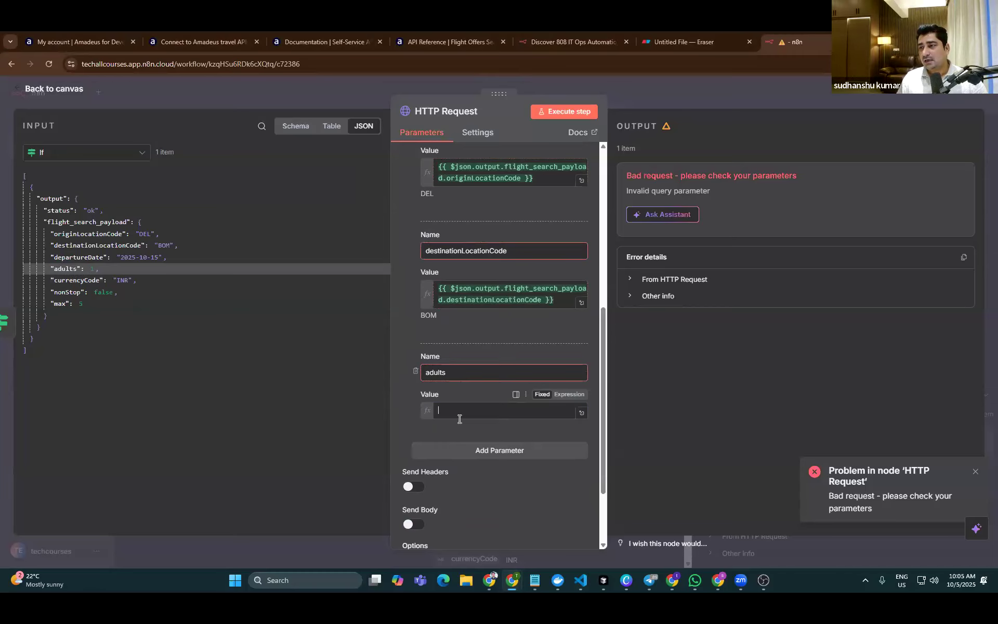
click(464, 365)
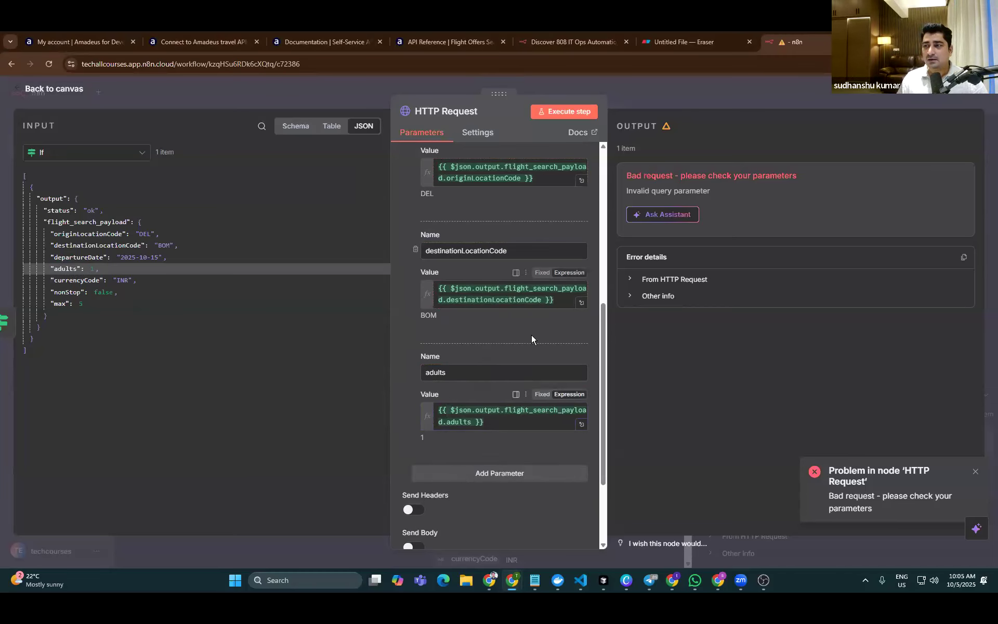
Add a query parameter named departureDate and map its value to departureDate from the If node's flight_search_payload
scroll(531, 334, down, 3)
click(483, 350)
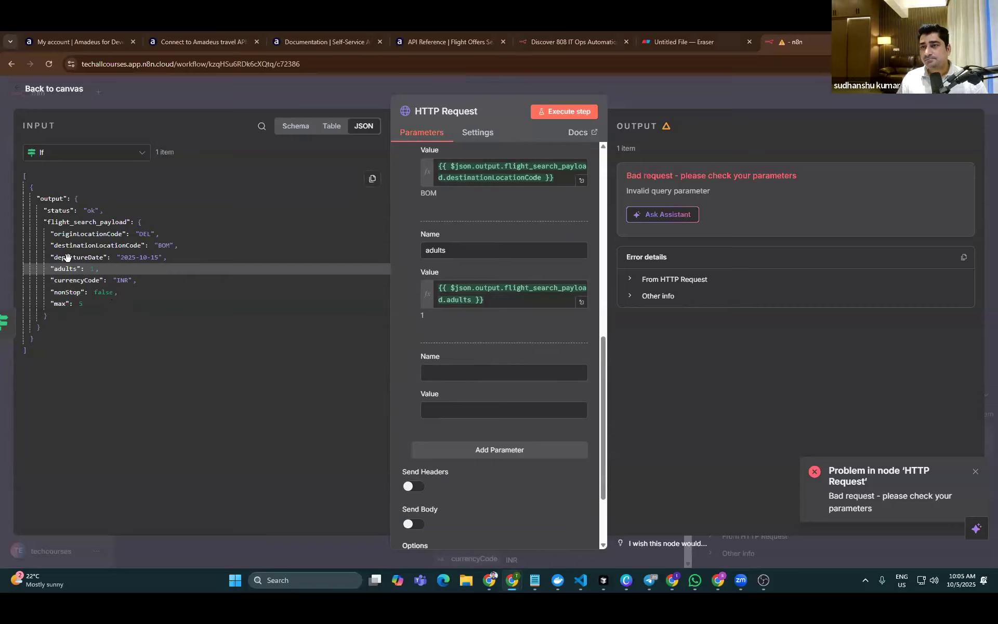
click(447, 375)
text(departureDate)
drag(71, 258, 450, 411)
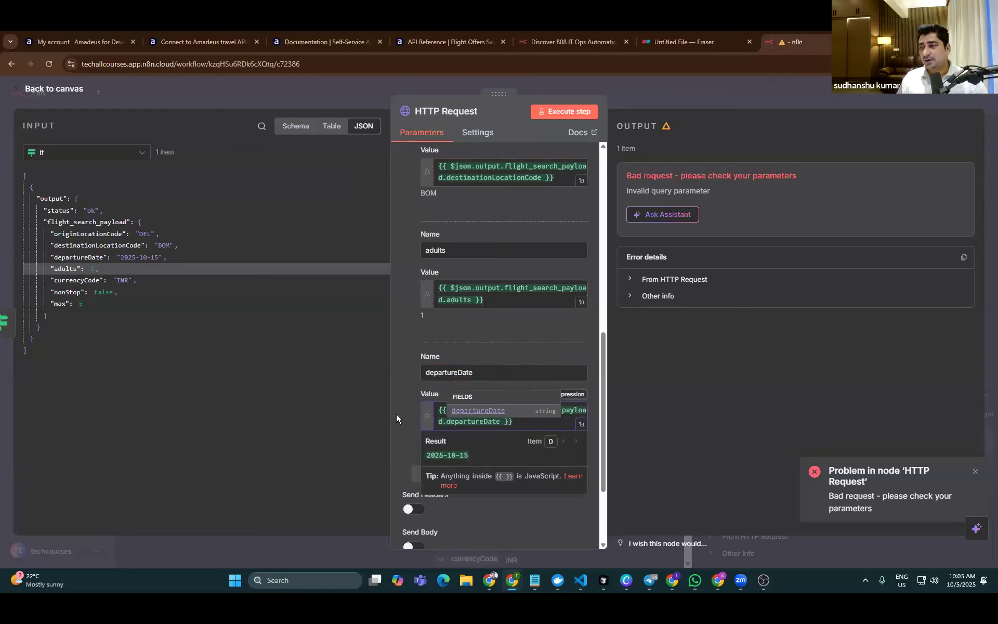
click(396, 413)
Compare the request's query parameter expressions with the fields in the If node's JSON input
drag(602, 396, 602, 289)
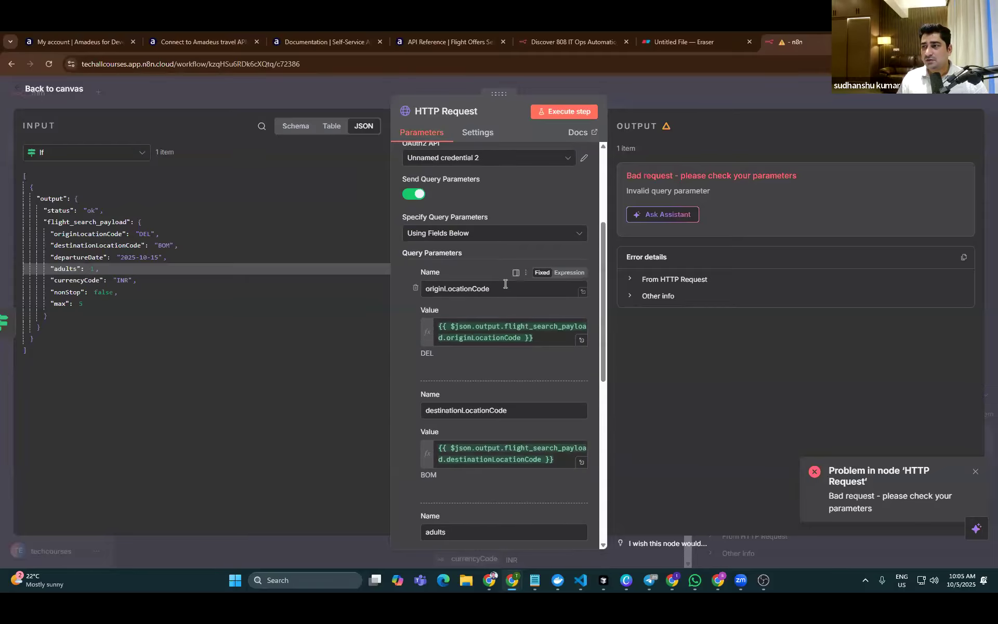
drag(602, 341, 604, 380)
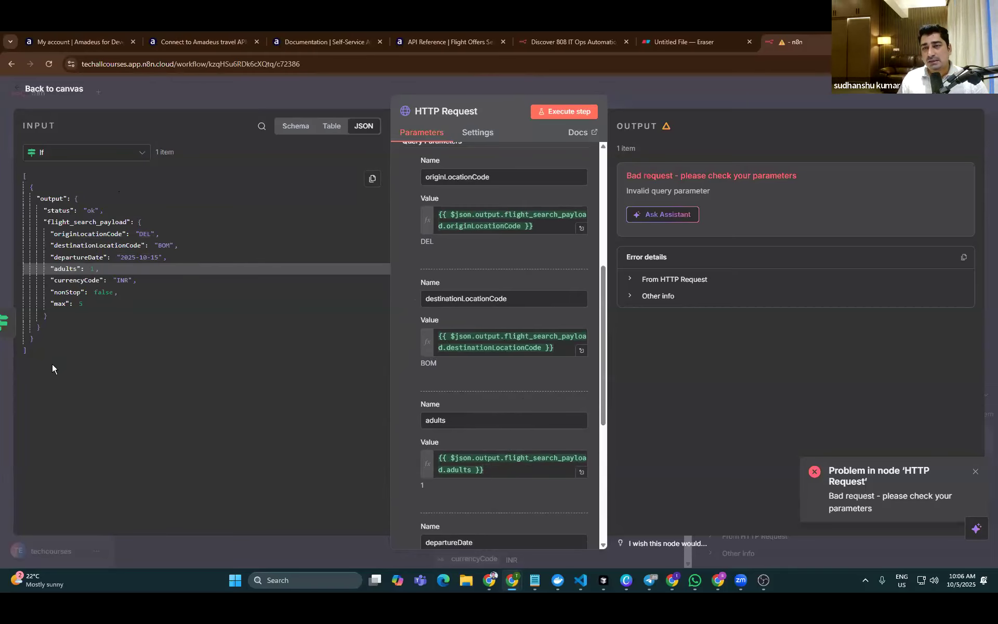
drag(52, 363, 18, 179)
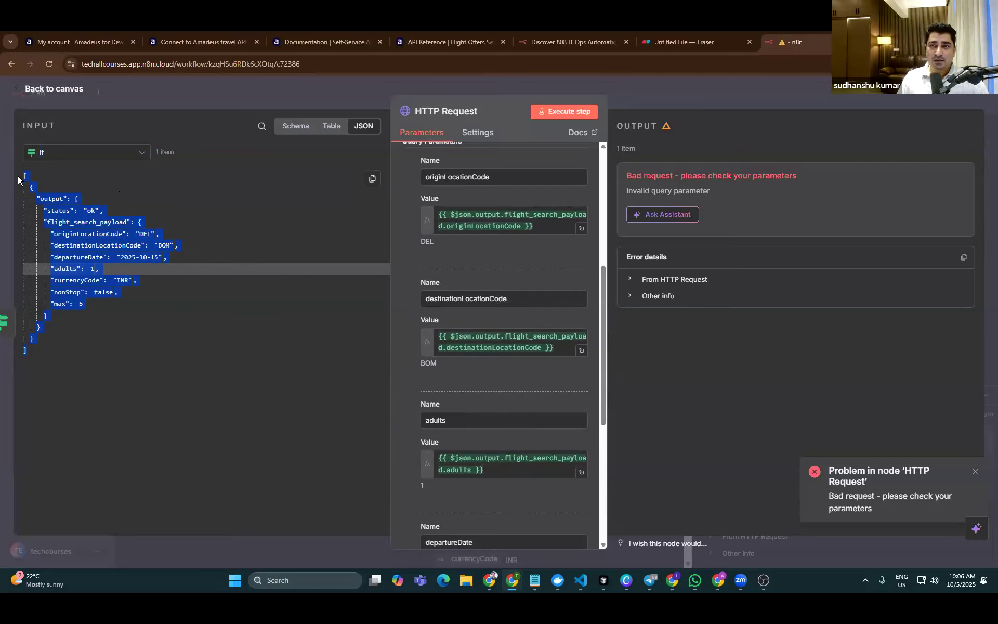
click(73, 369)
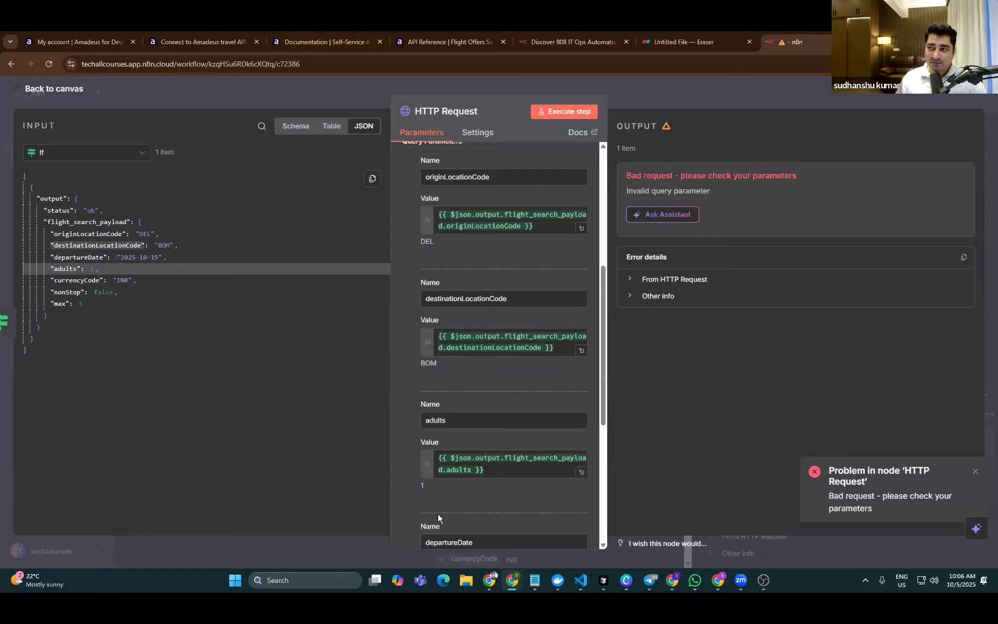
click(564, 350)
key(ctrl+a)
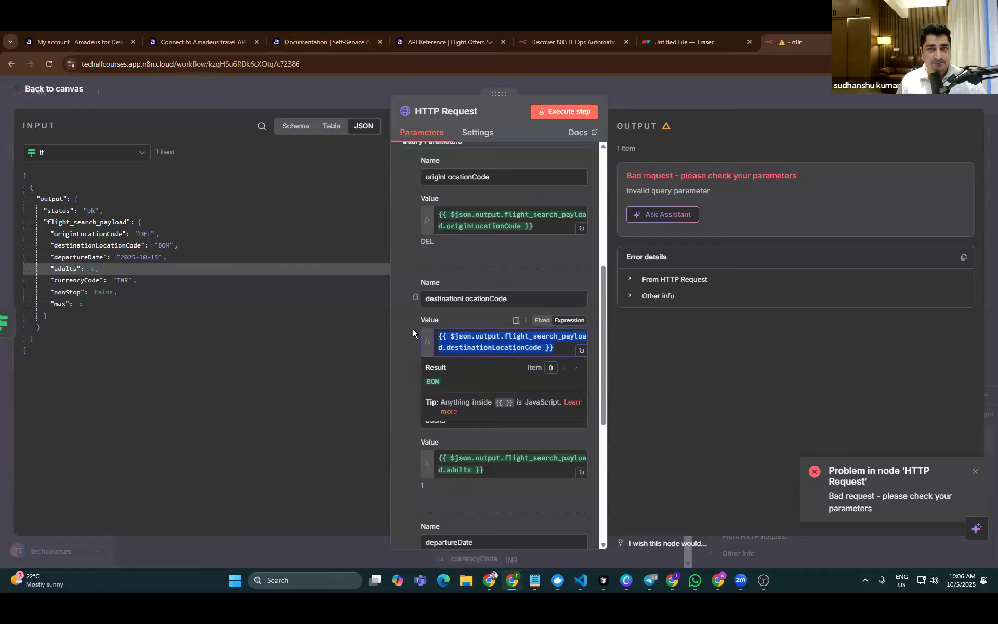
click(555, 349)
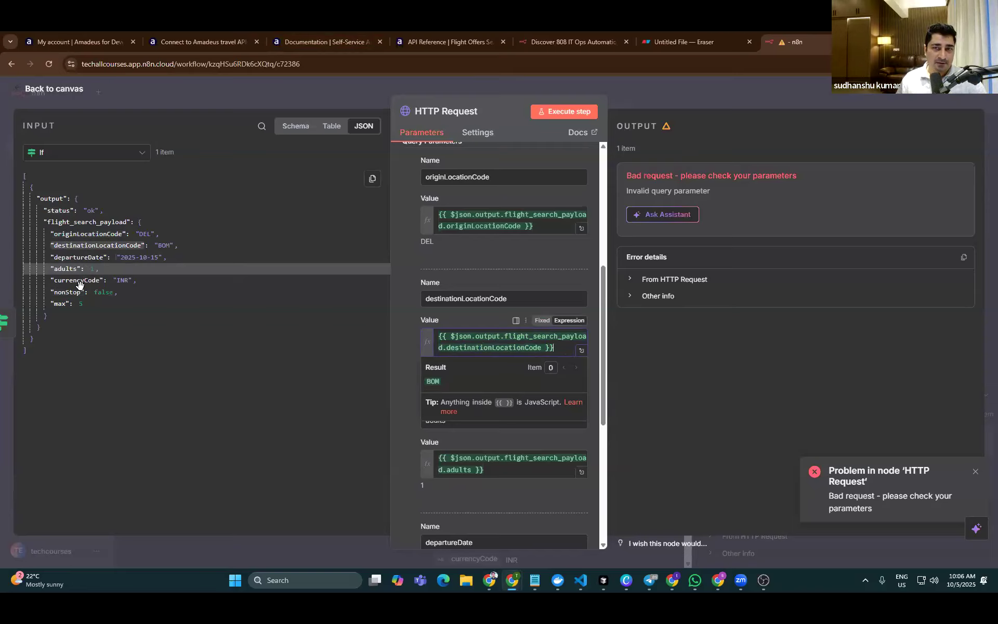
click(212, 360)
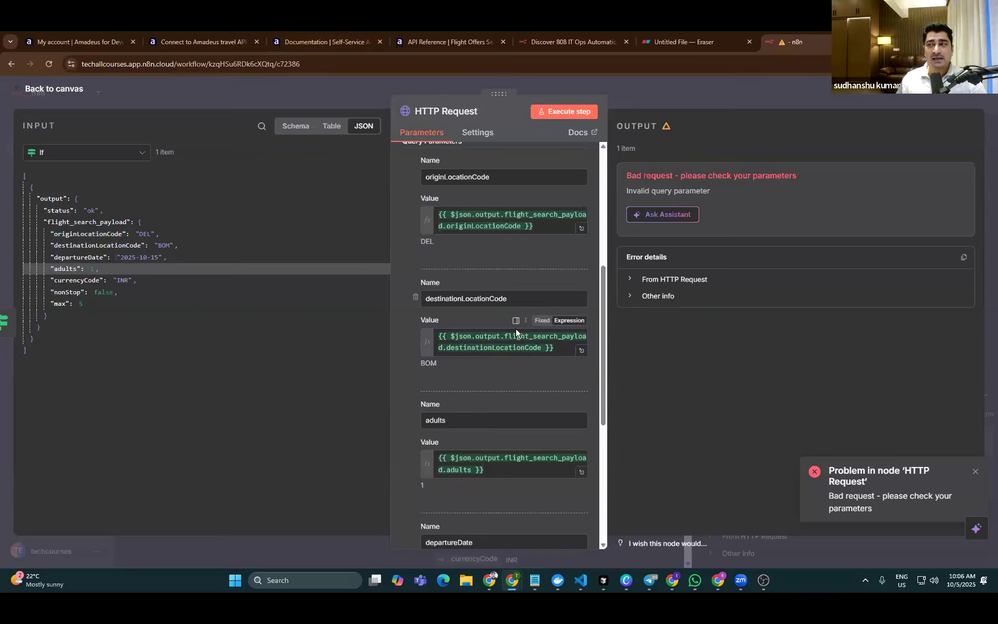
scroll(516, 329, down, 4)
drag(31, 357, 21, 150)
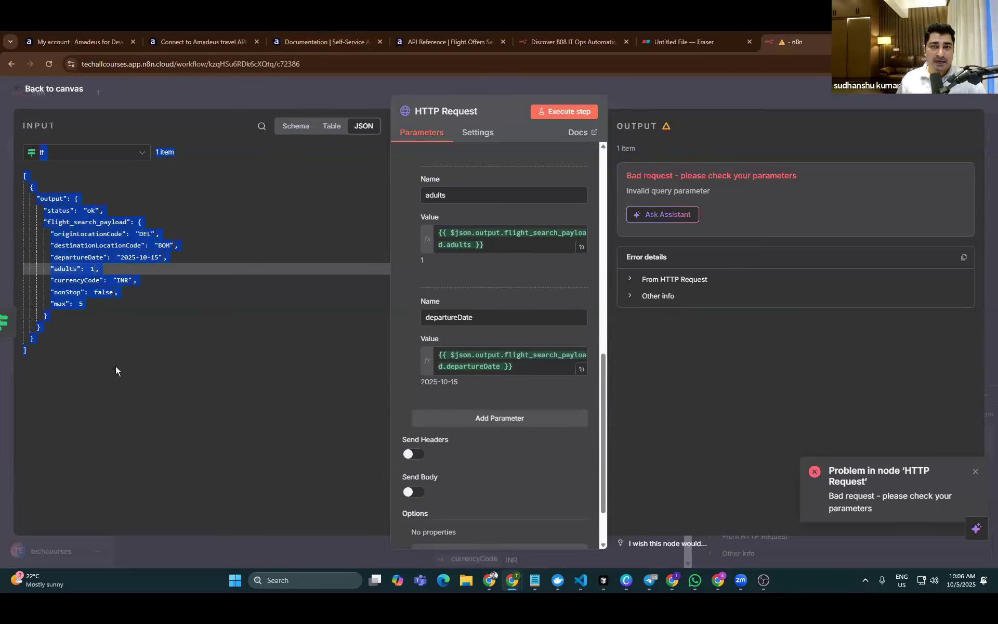
click(166, 366)
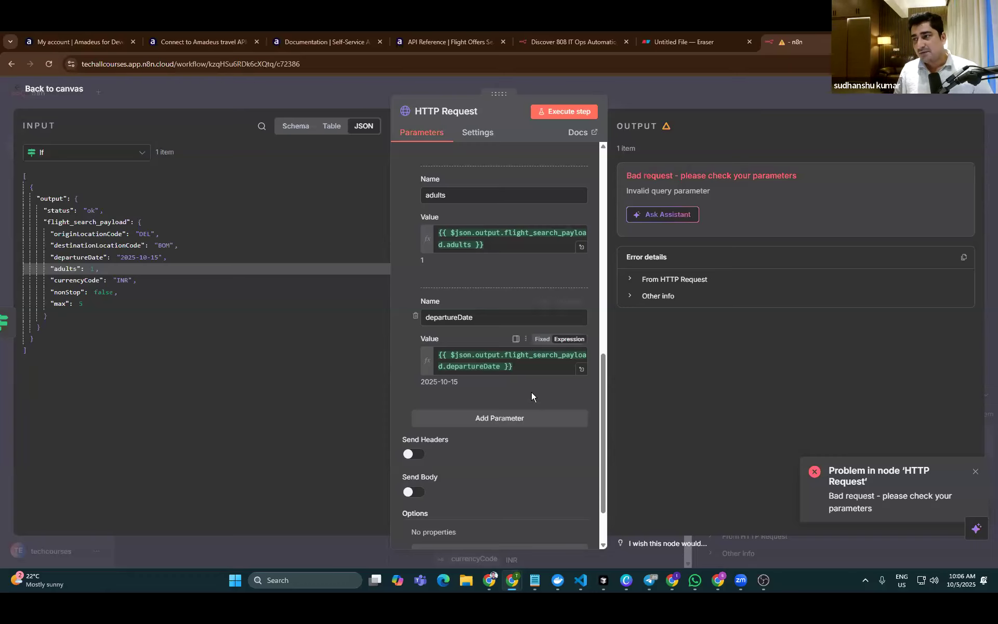
Execute the HTTP Request node and examine the returned flight-offers JSON through to its end
scroll(494, 322, down, 2)
scroll(502, 358, up, 10)
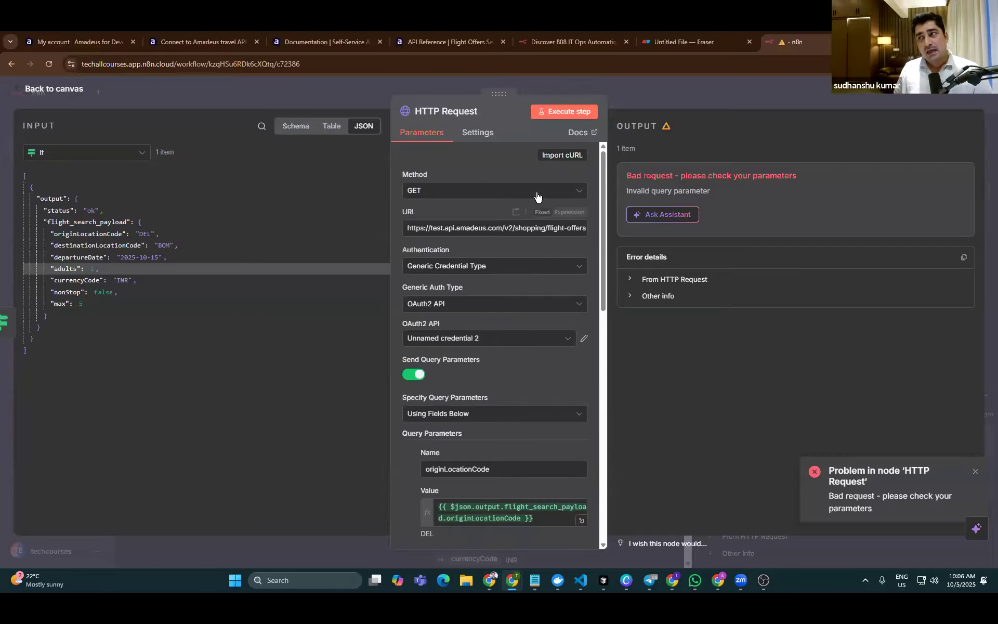
click(560, 112)
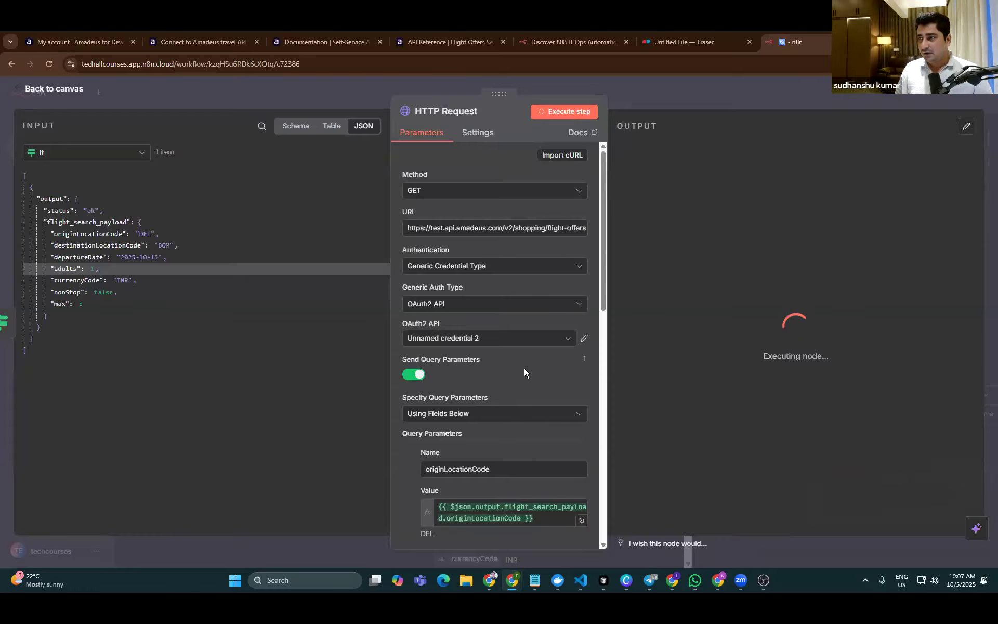
scroll(748, 265, down, 10)
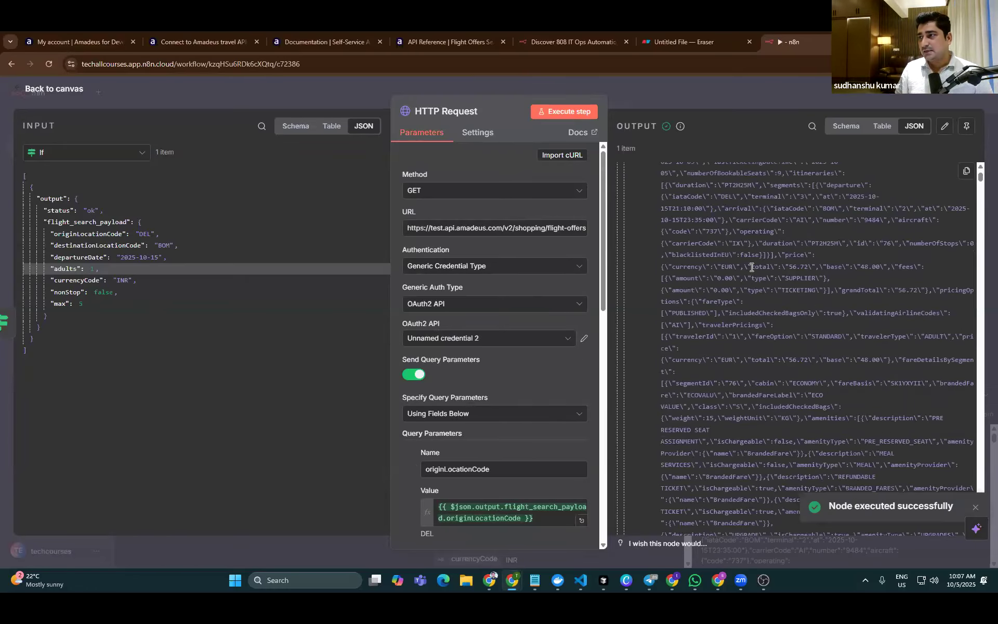
scroll(750, 266, down, 10)
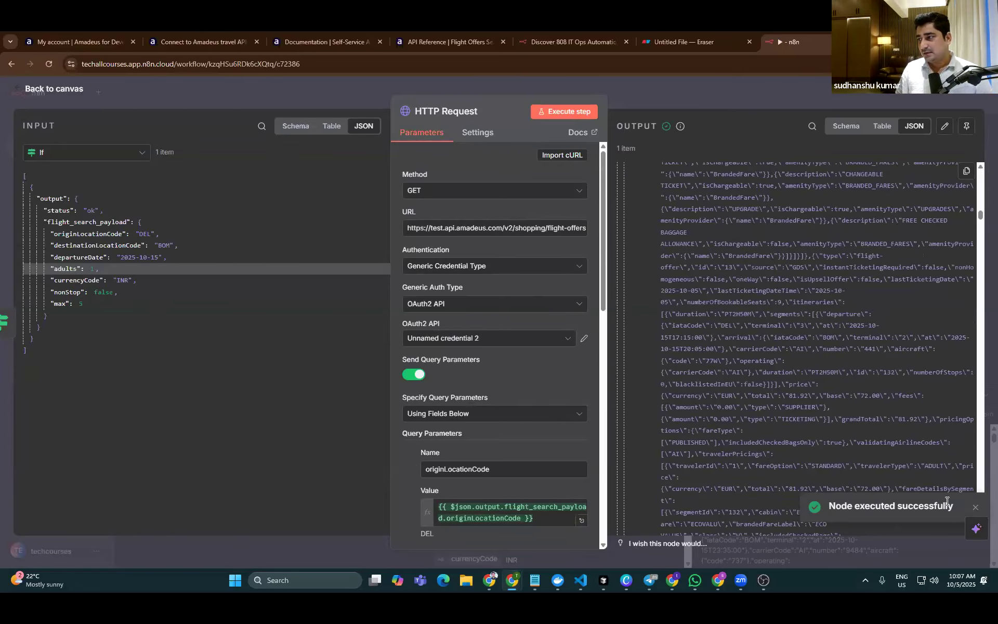
drag(981, 216, 985, 519)
scroll(985, 521, up, 5)
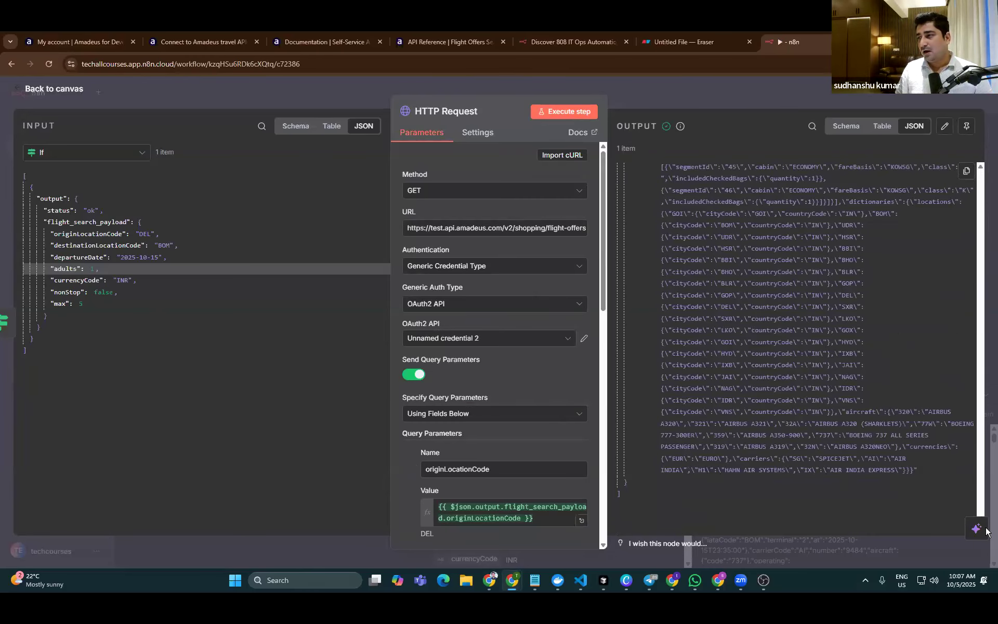
Review the HTTP Request node's returned flight-offers JSON and its query parameters, and return to the workflow canvas
scroll(940, 226, up, 3)
scroll(938, 208, up, 12)
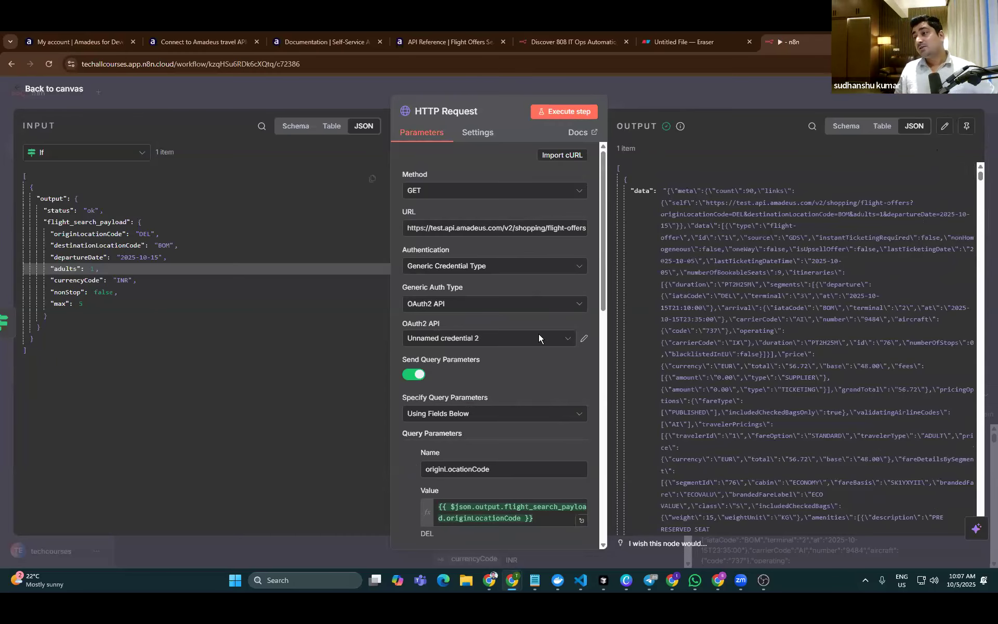
scroll(724, 201, down, 10)
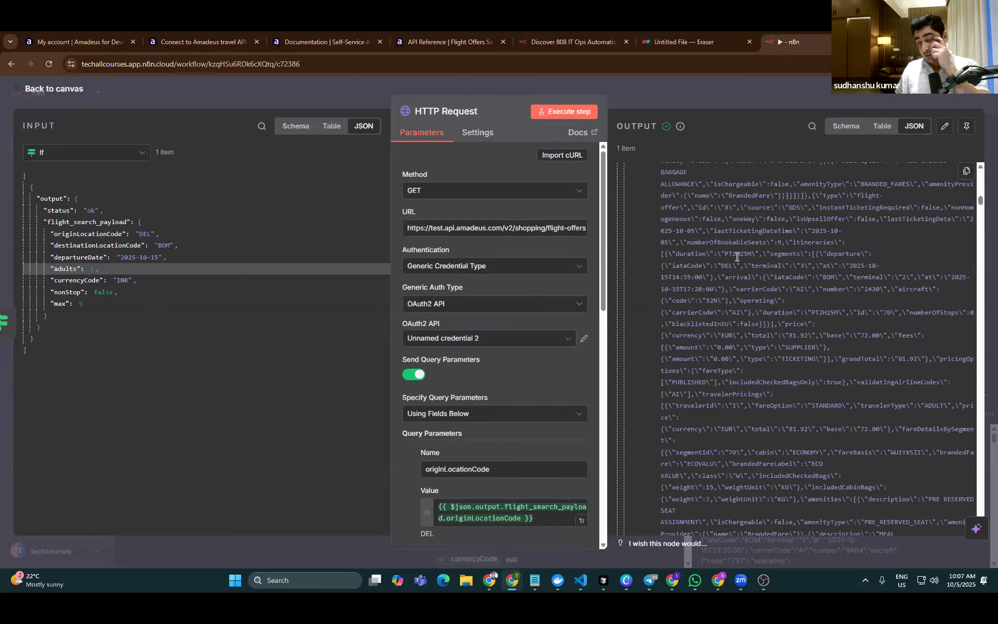
scroll(552, 348, down, 2)
scroll(541, 369, down, 6)
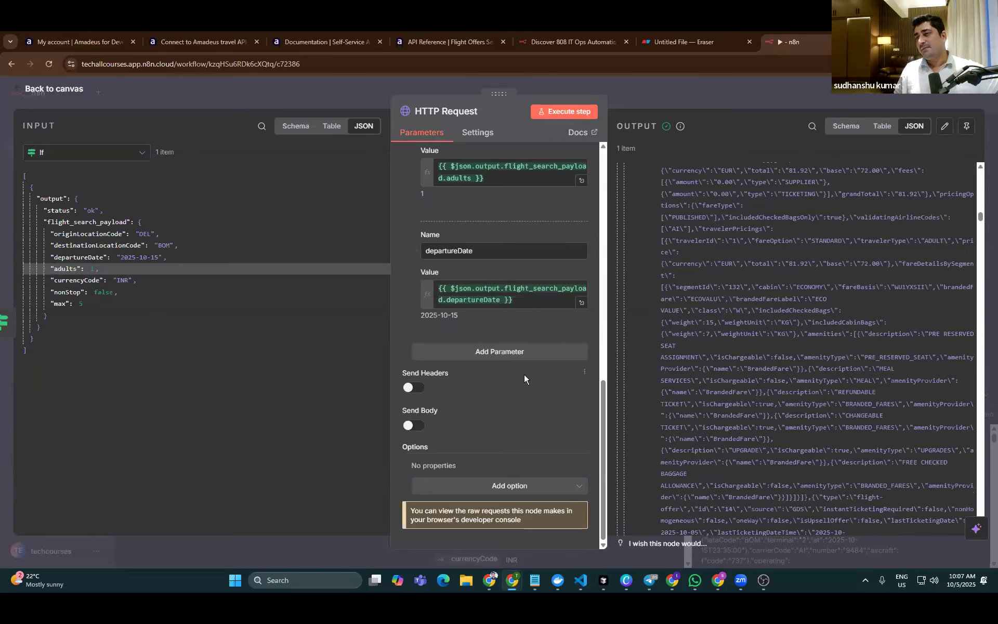
scroll(524, 373, up, 12)
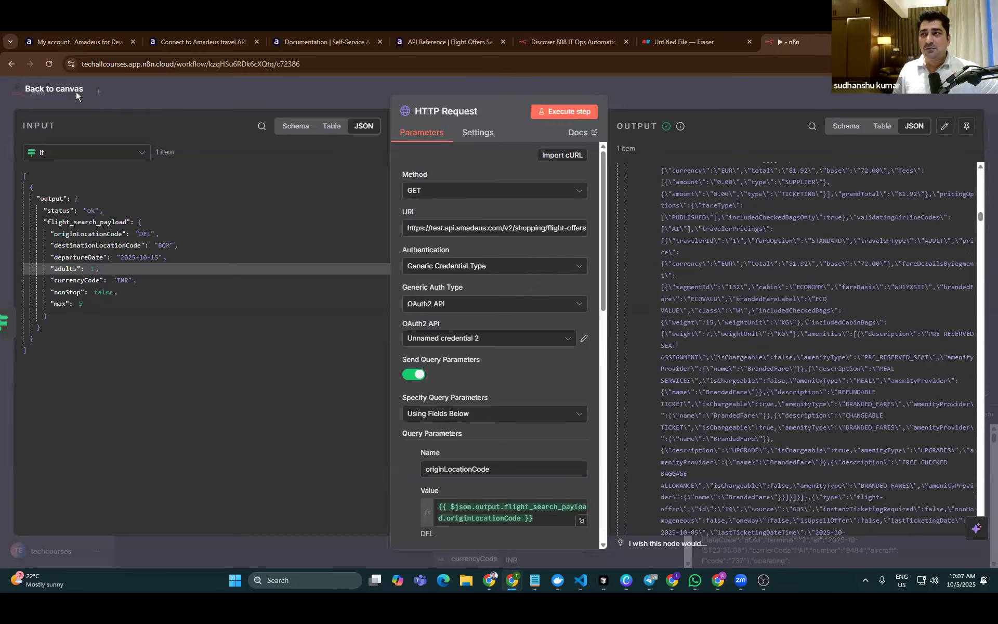
click(54, 89)
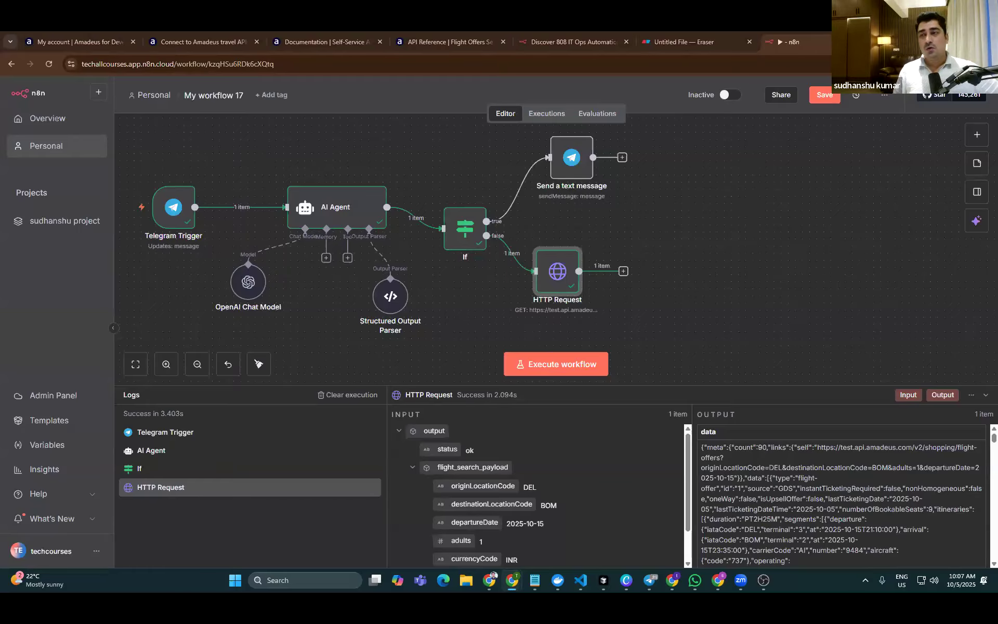
click(623, 272)
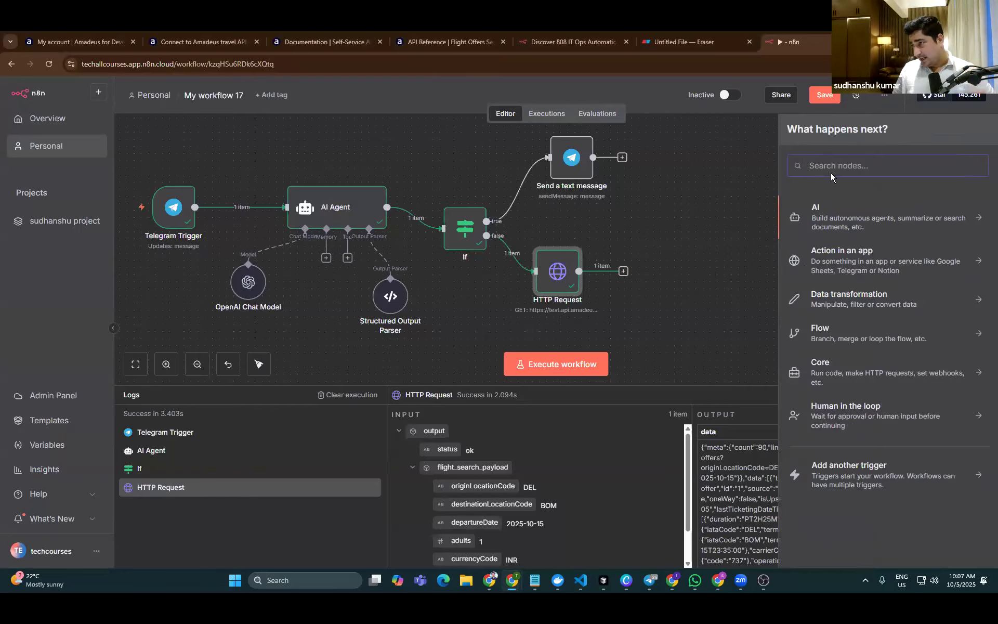
double_click(557, 280)
drag(668, 191, 712, 470)
click(701, 423)
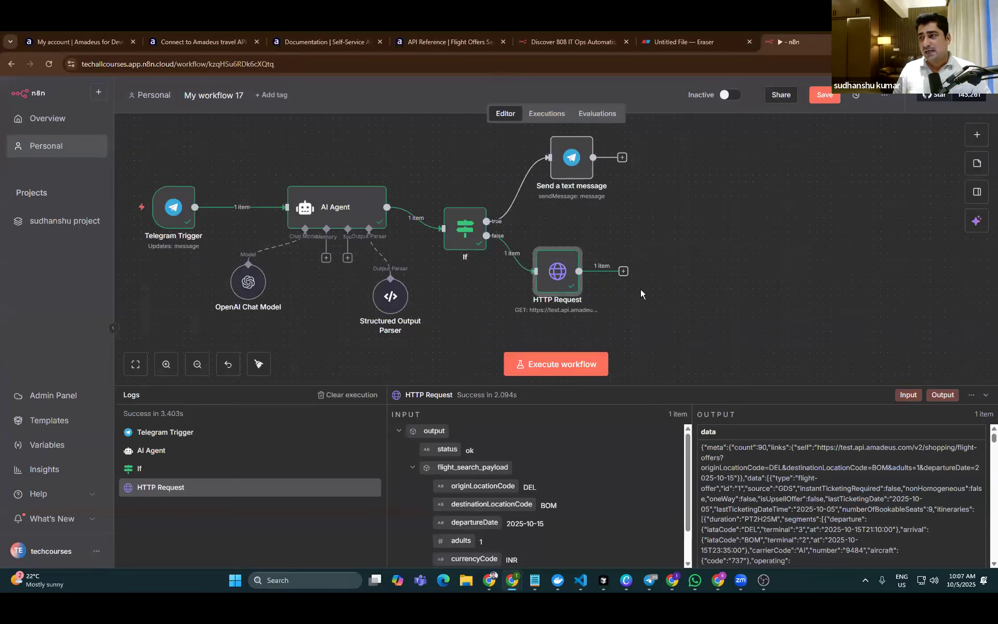
Add a Code node with the Code in JavaScript action after the HTTP Request node
click(623, 271)
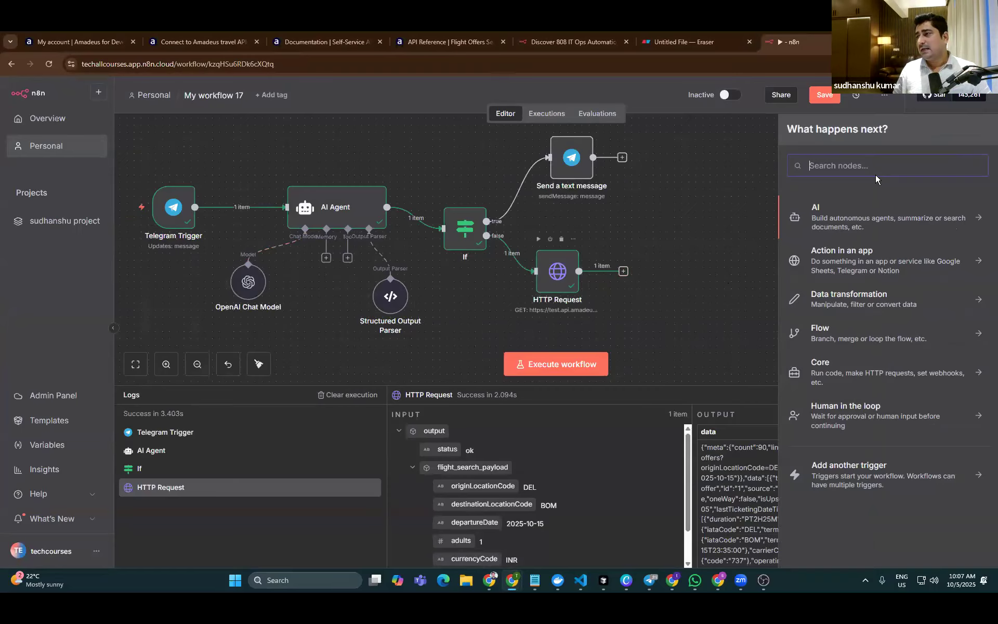
text(code)
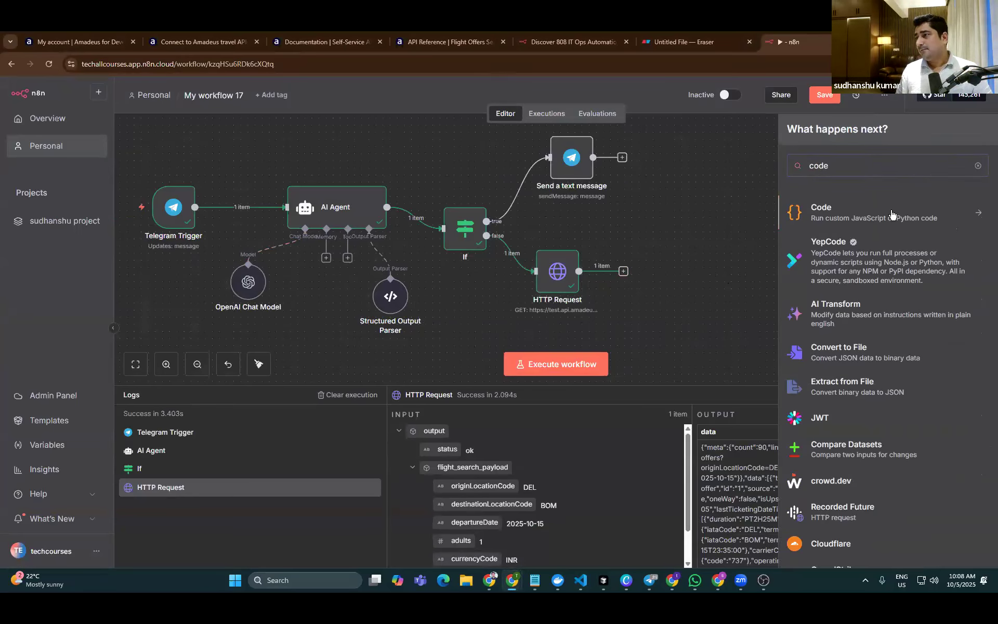
click(891, 214)
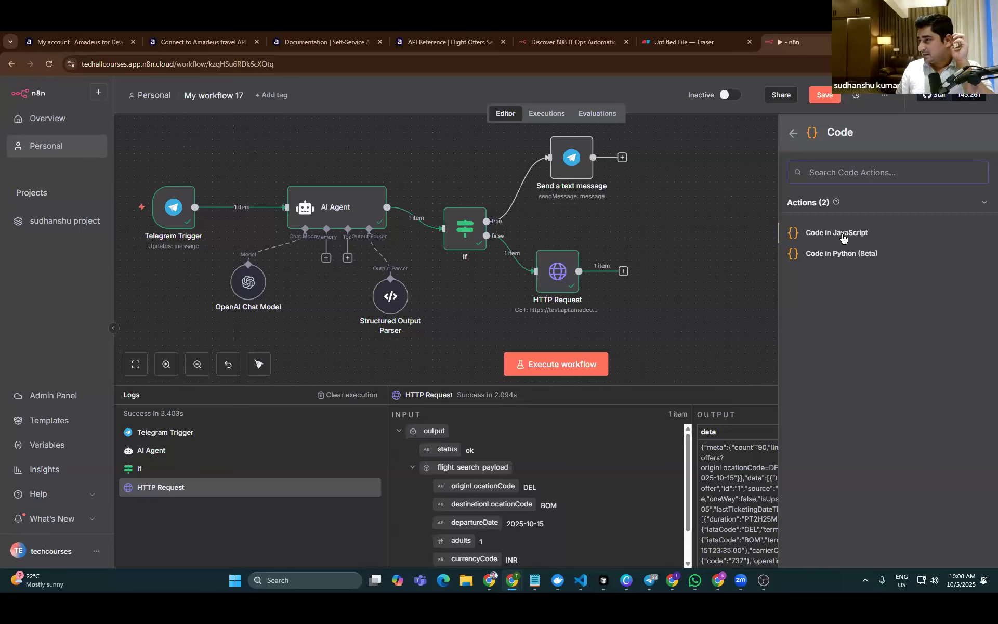
click(854, 233)
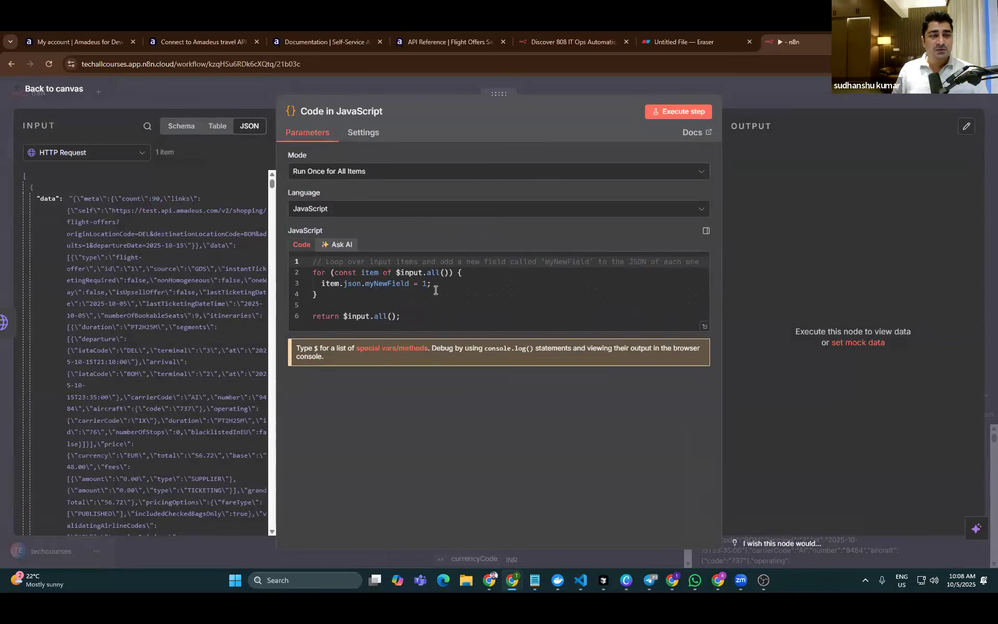
Change the code's return statement to JSON.parse($input.first().json.data), using the data field from the HTTP Request input
click(416, 318)
click(341, 318)
text(\)
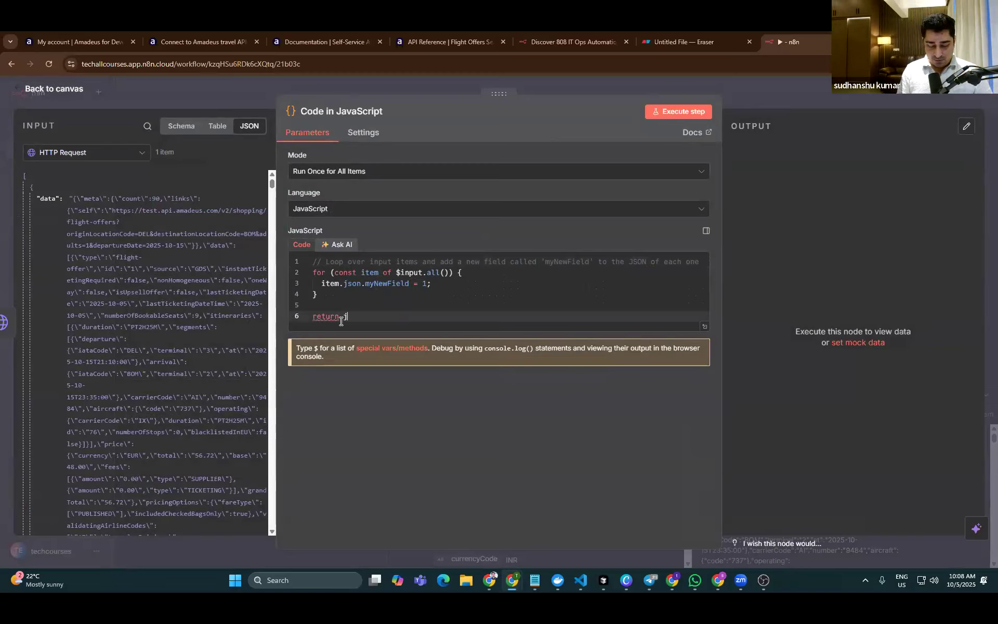
text(son)
key(Return)
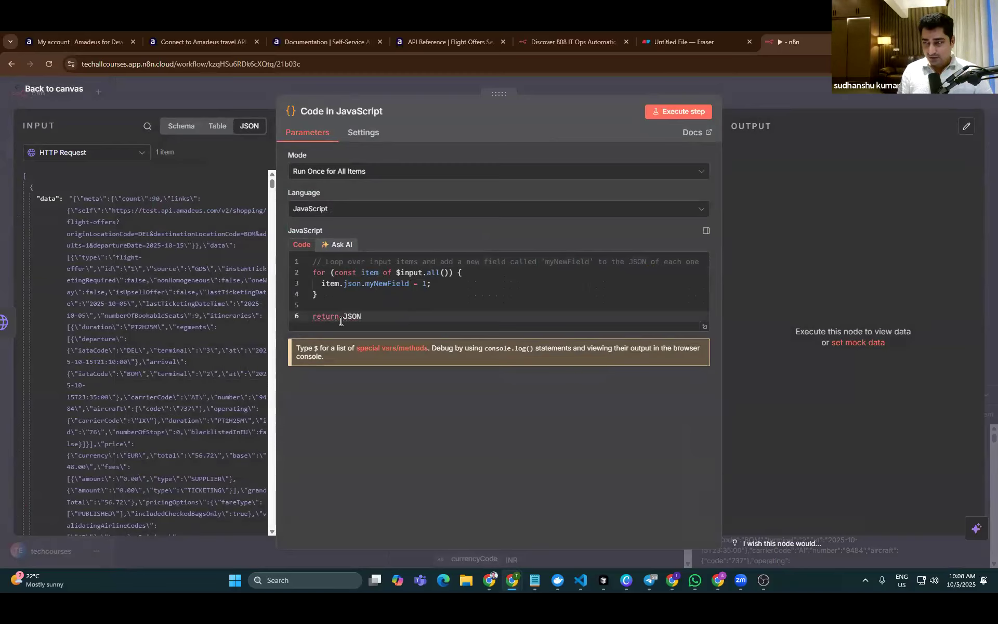
text(.)
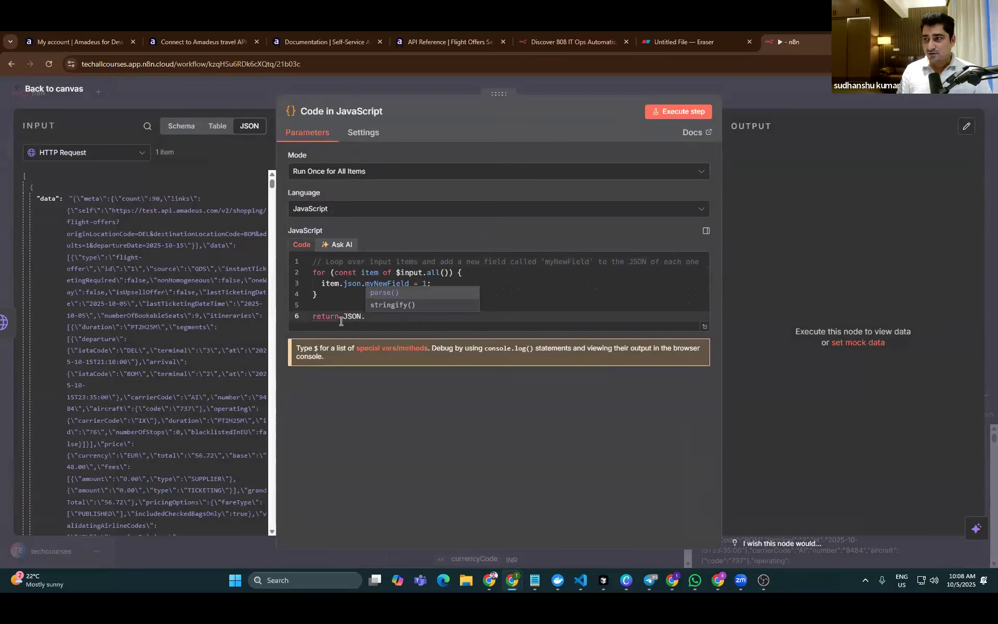
key(Return)
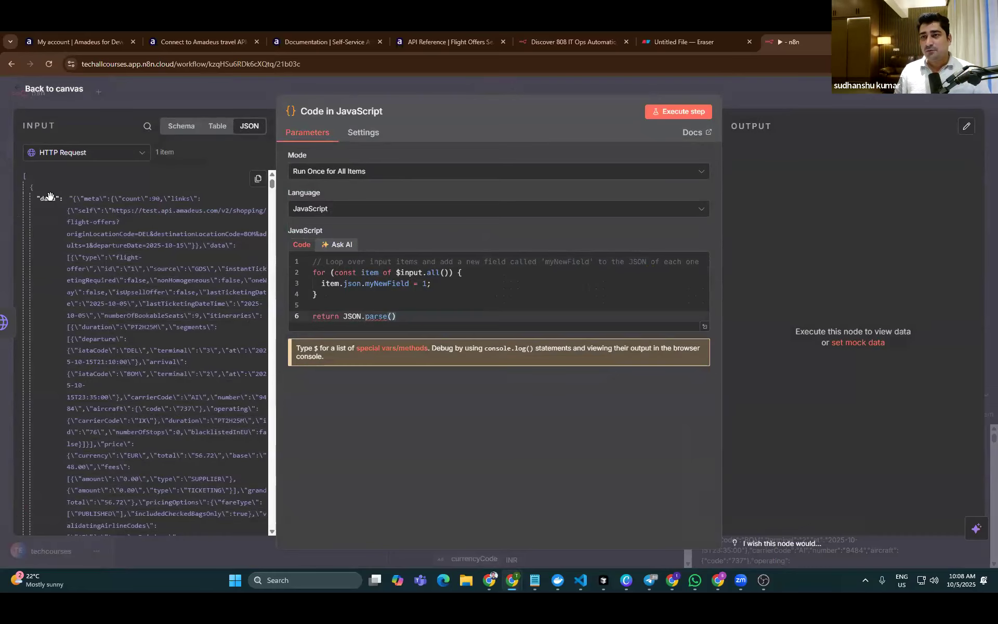
drag(47, 198, 393, 317)
drag(510, 320, 343, 320)
click(510, 317)
Execute the Code node, compare its parsed JSON output with the input string, and examine it through to the end
click(679, 112)
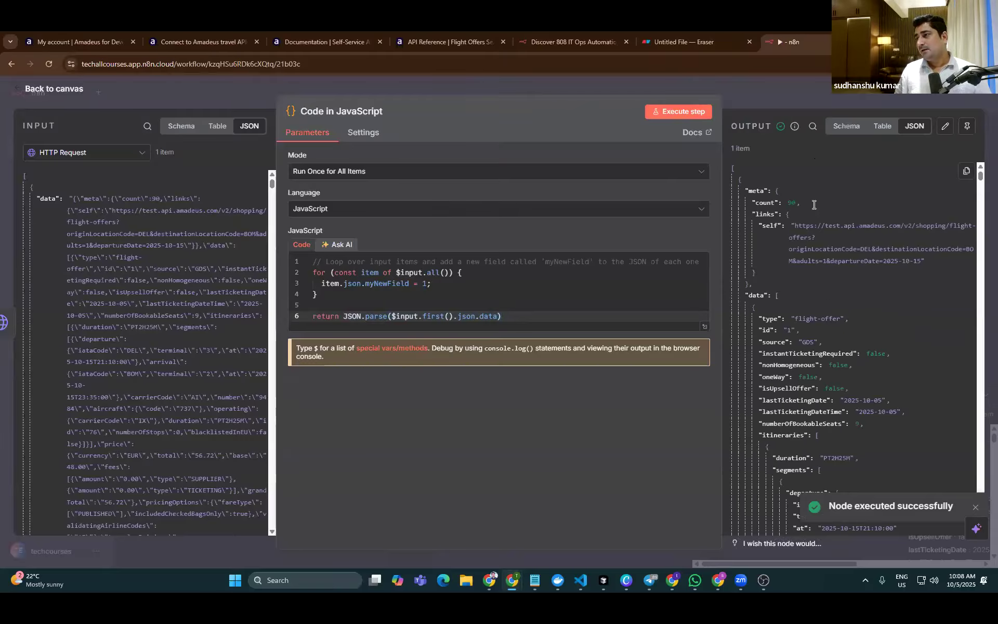
scroll(844, 283, down, 5)
scroll(848, 322, up, 5)
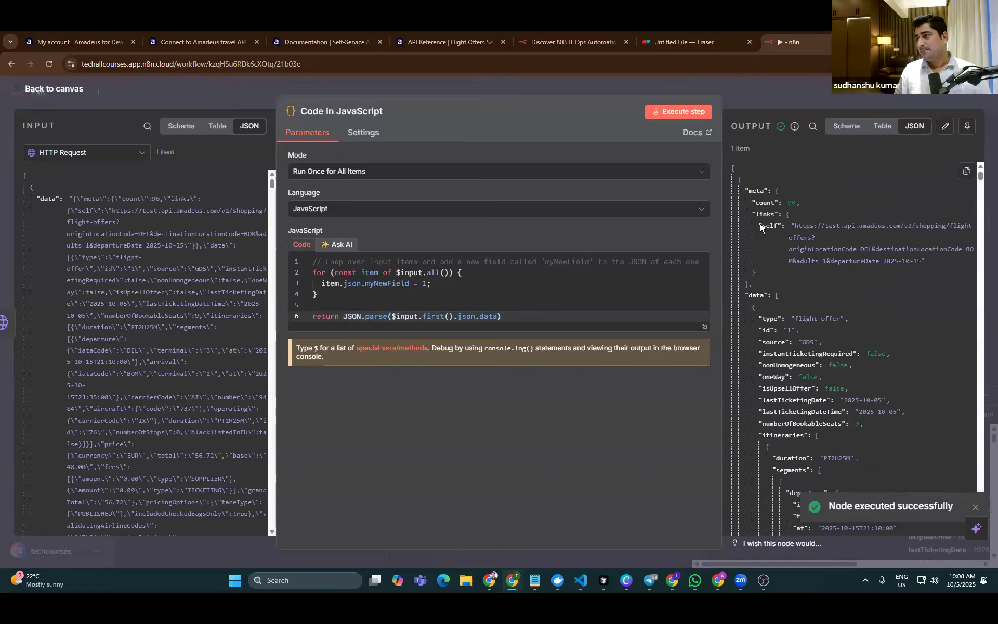
drag(747, 192, 855, 431)
key(ctrl+plus)
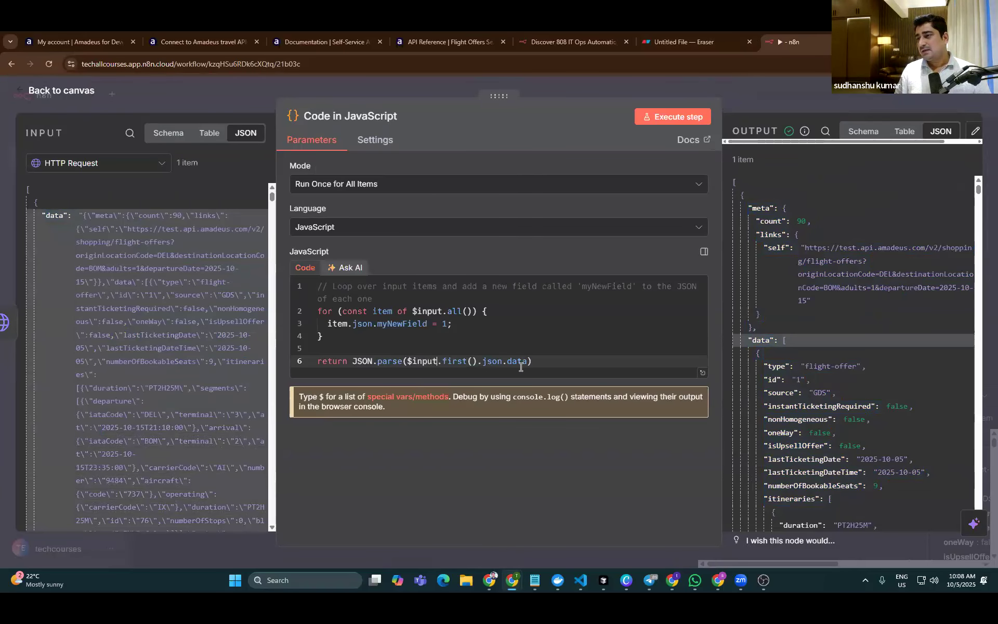
drag(370, 361, 352, 360)
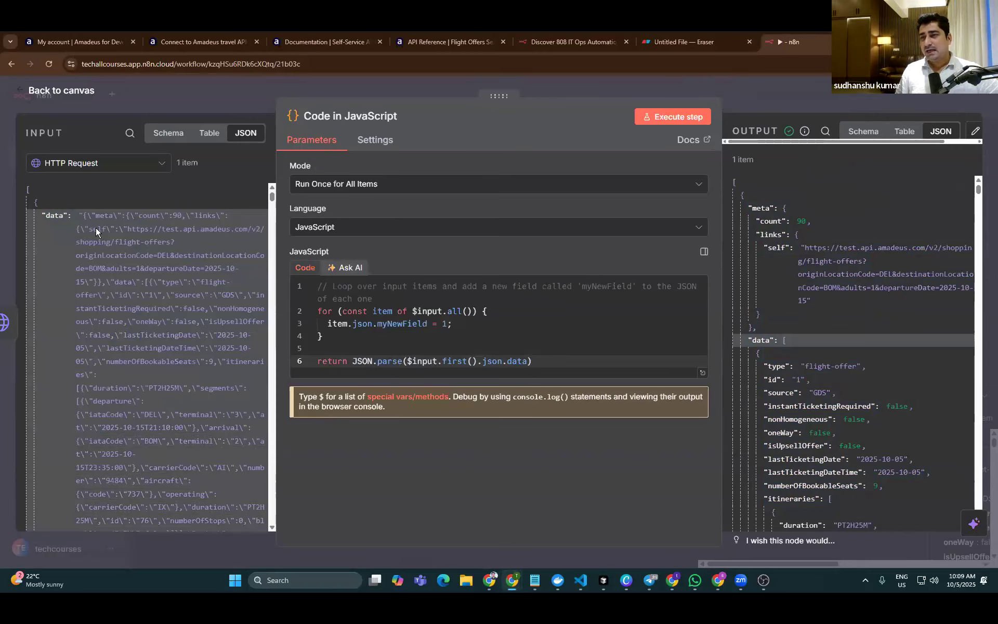
drag(531, 361, 406, 363)
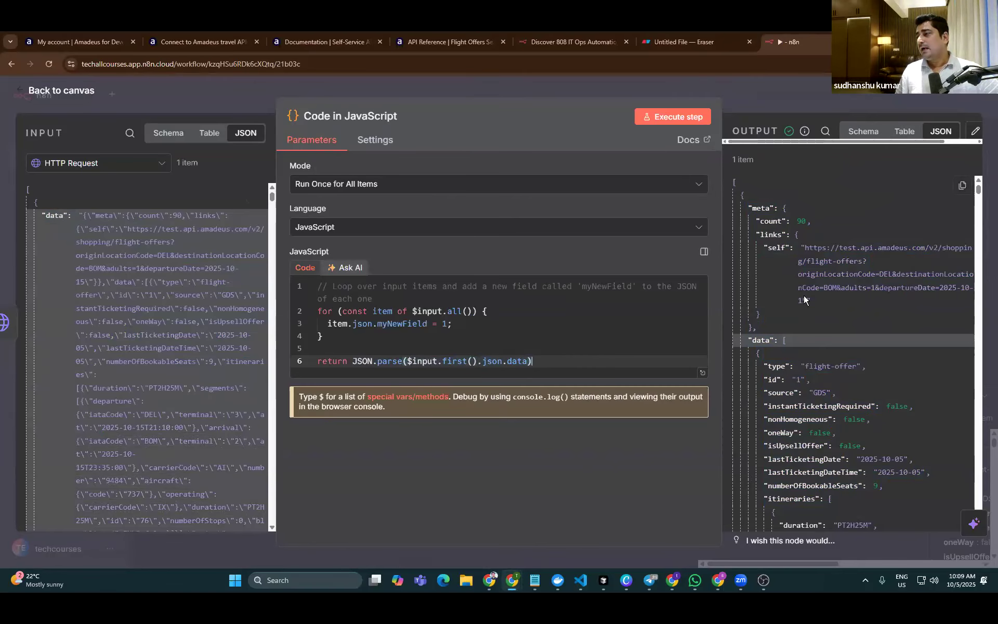
scroll(838, 352, down, 10)
scroll(848, 351, down, 10)
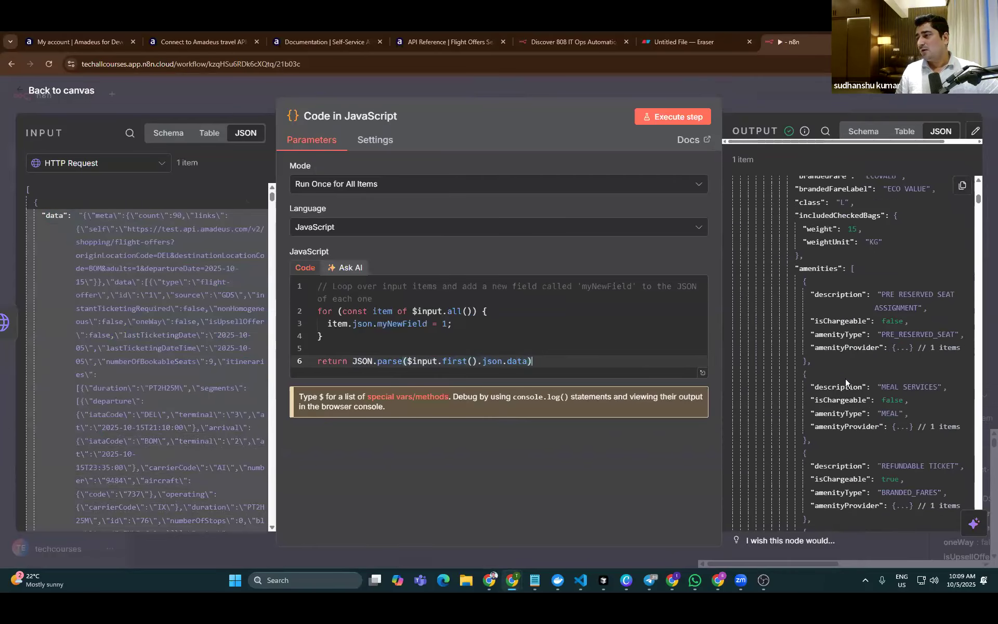
scroll(883, 447, down, 10)
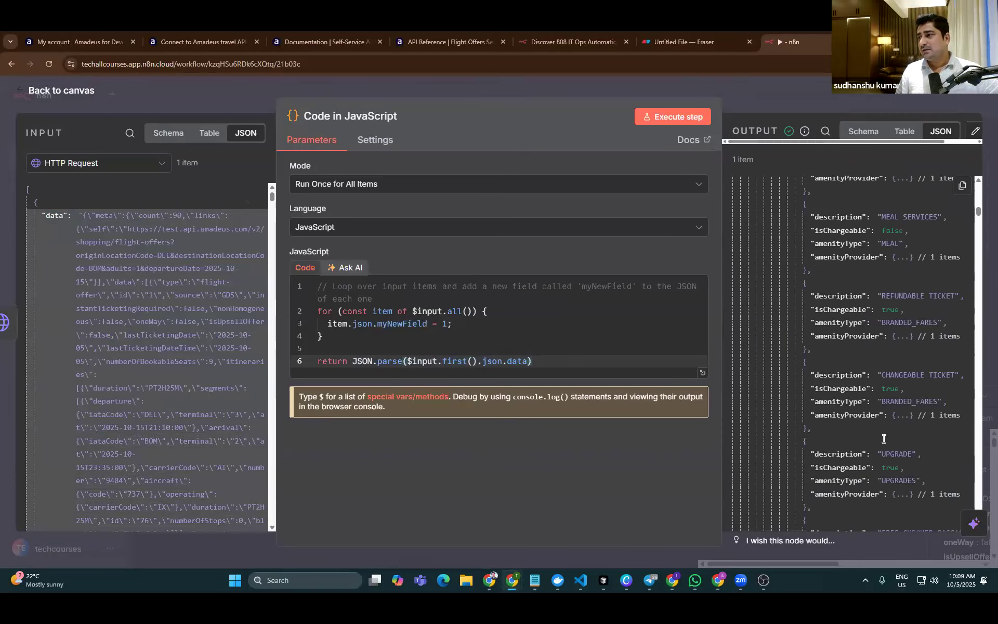
scroll(904, 458, down, 5)
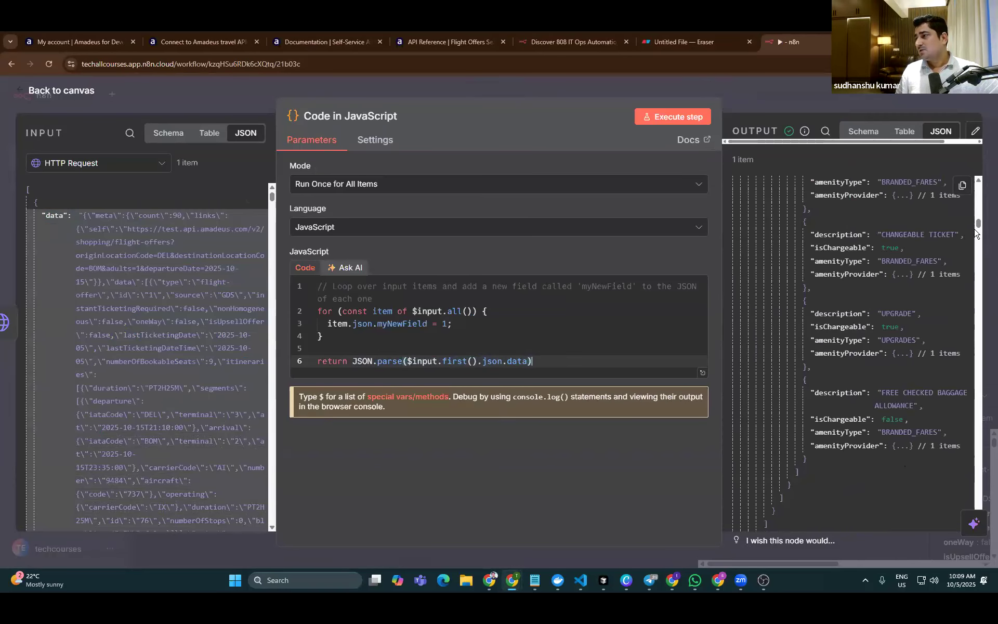
drag(979, 224, 964, 544)
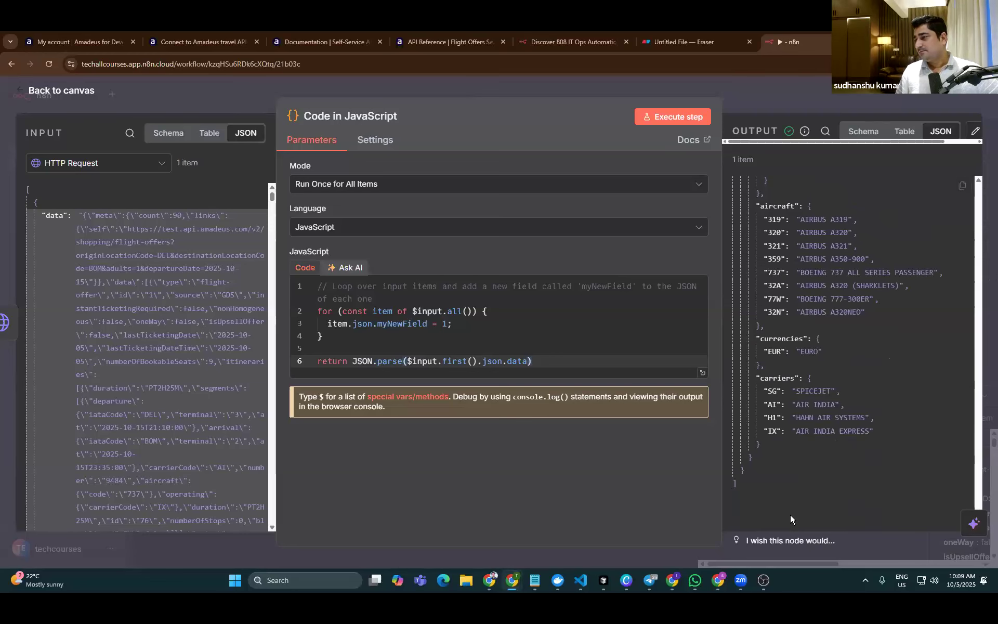
Copy the selected data array from the Code node's output and replace the contents of Smart Meeting Scheduler[1].json in VS Code with it
click(962, 185)
mouse_move(585, 582)
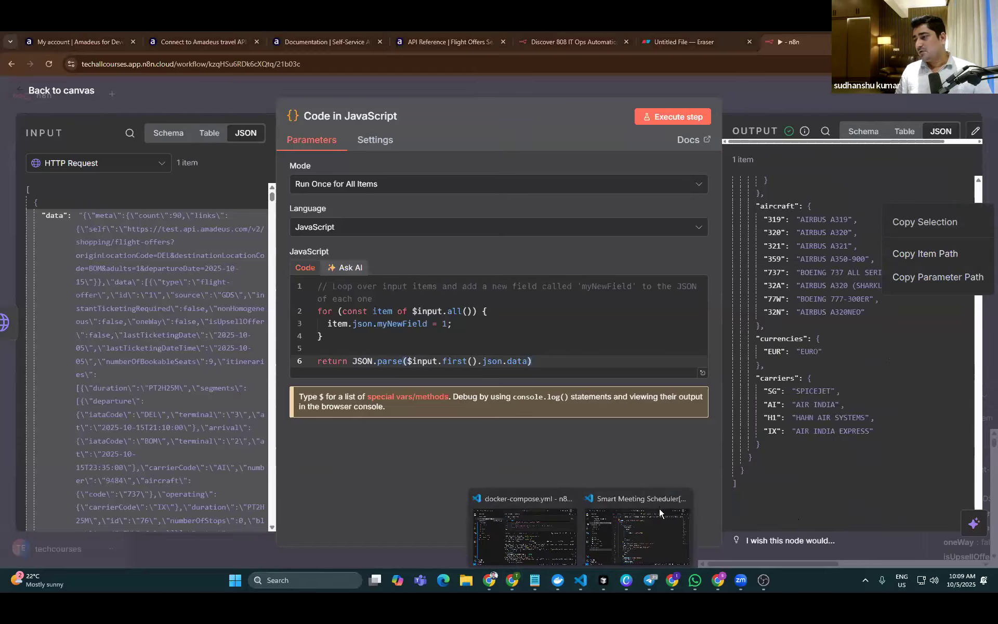
click(659, 508)
key(ctrl+a)
key(BackSpace)
key(ctrl+v)
key(alt+Tab)
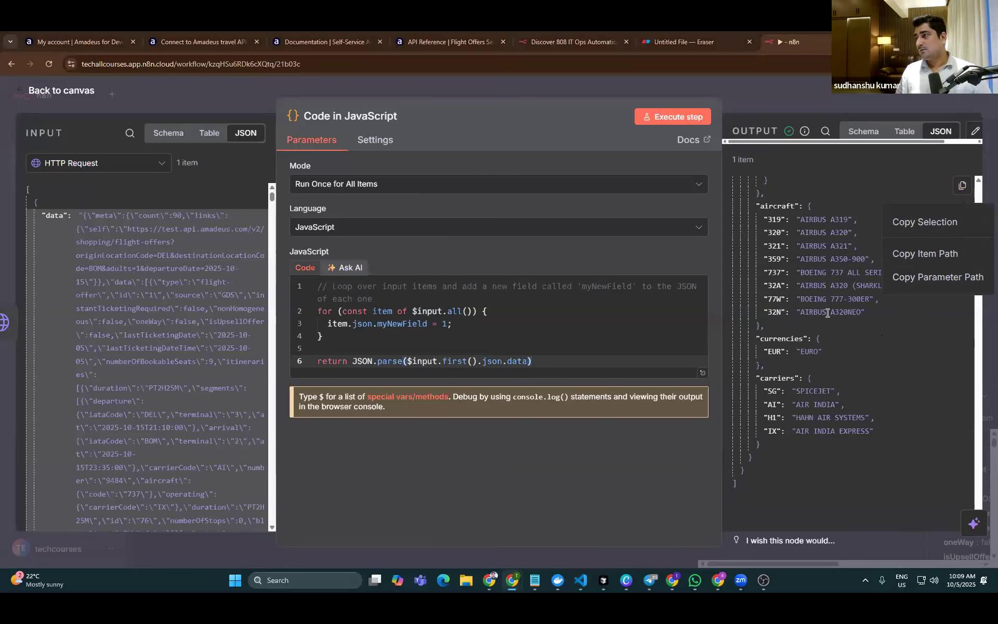
key(alt+Tab)
key(alt+Tab)
click(924, 222)
key(alt+Tab)
key(ctrl+a)
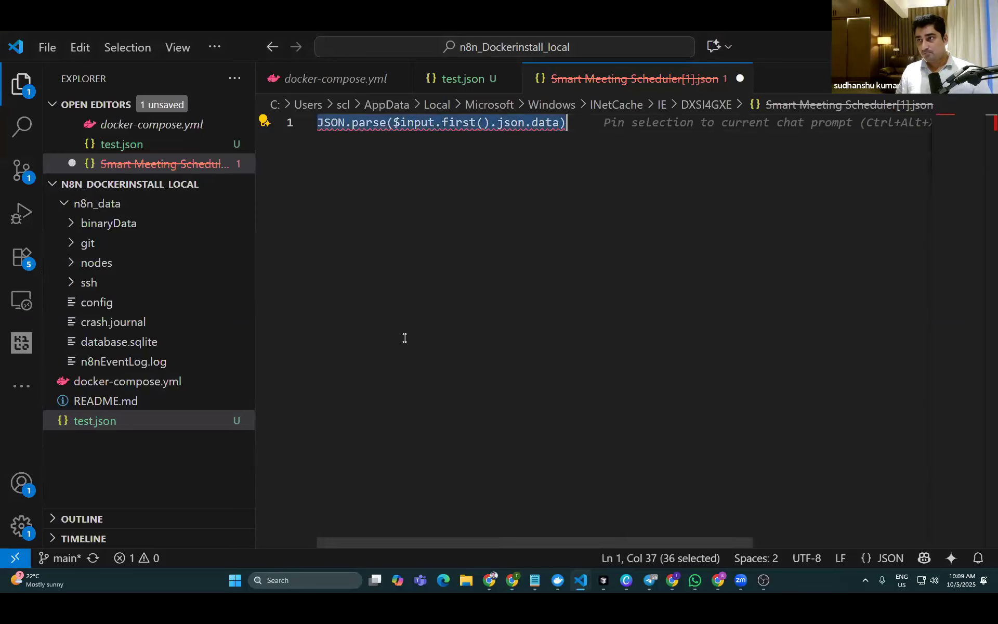
key(ctrl+v)
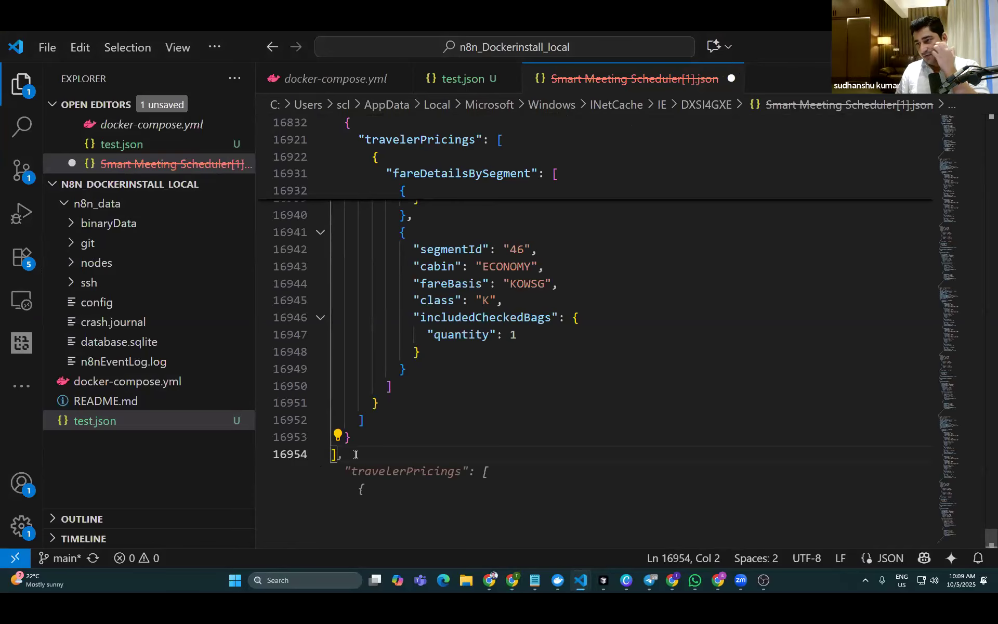
Examine the last flight offer in the pasted JSON, including its id, ticketing dates, itineraries and departure details
scroll(474, 470, up, 15)
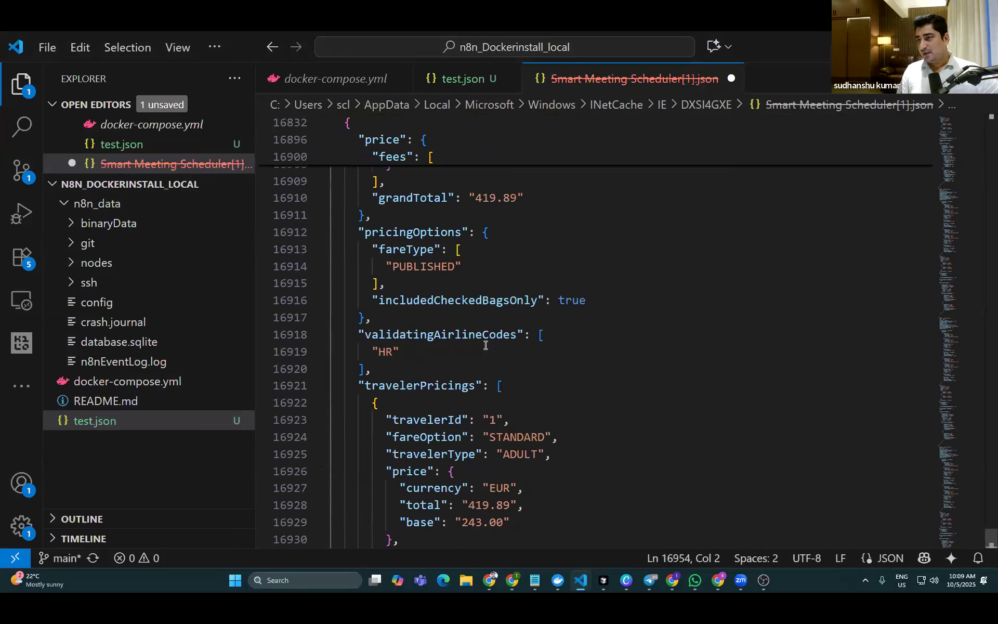
scroll(486, 345, up, 17)
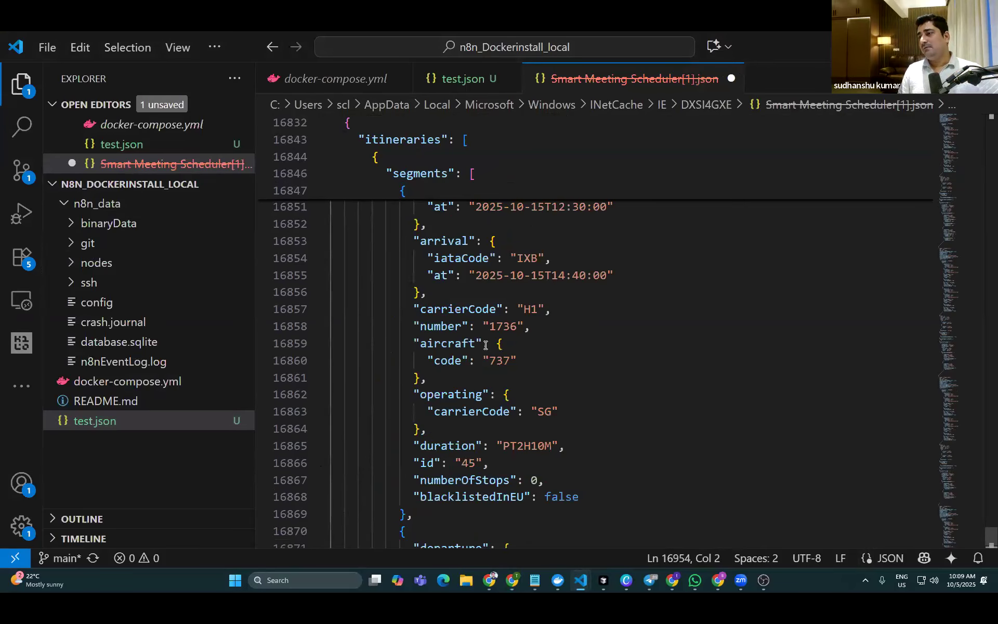
drag(657, 374, 332, 174)
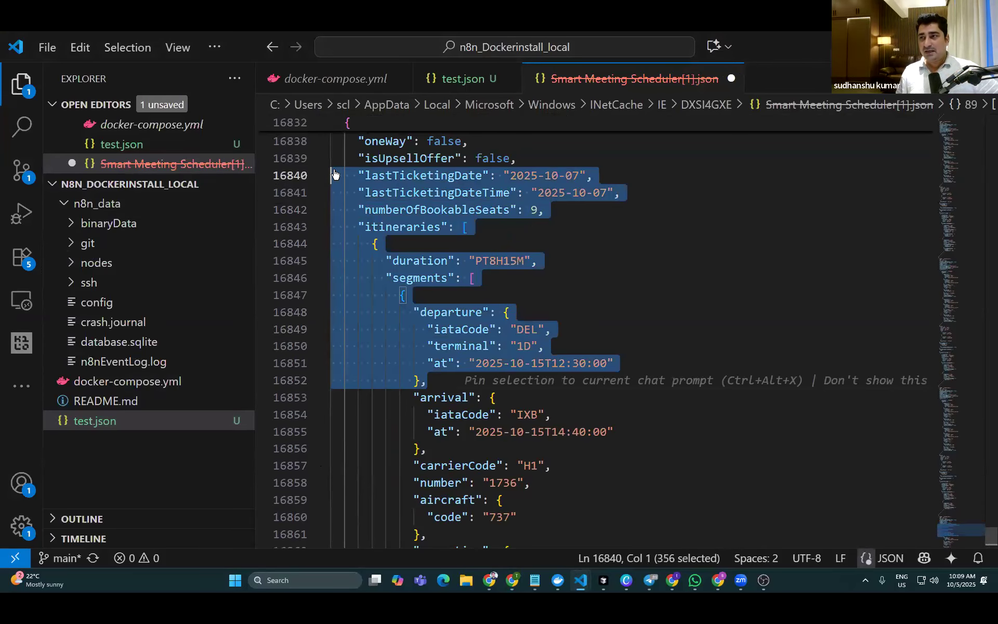
click(547, 312)
scroll(520, 322, up, 4)
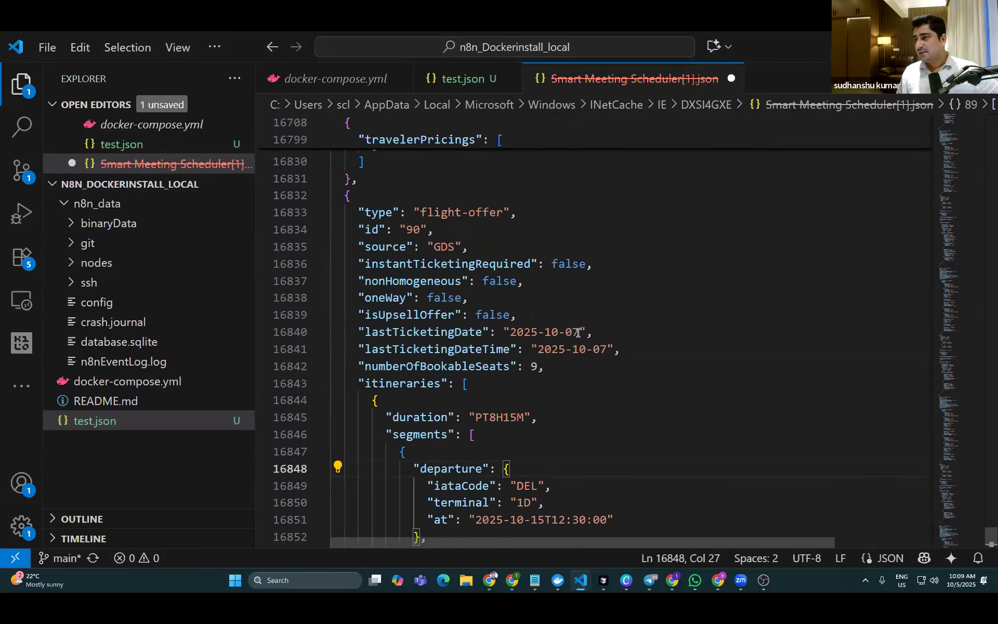
drag(426, 359, 363, 358)
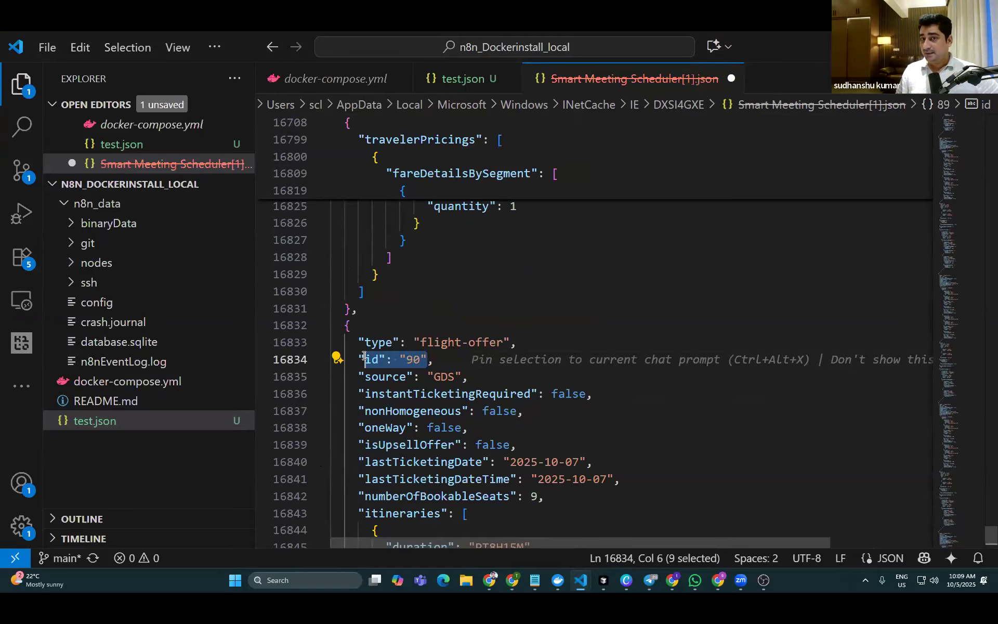
click(455, 444)
Examine the last offer's segments, price, pricingOptions and travelerPricings sections, and go back up to where the offer begins
scroll(633, 485, down, 9)
scroll(633, 484, down, 9)
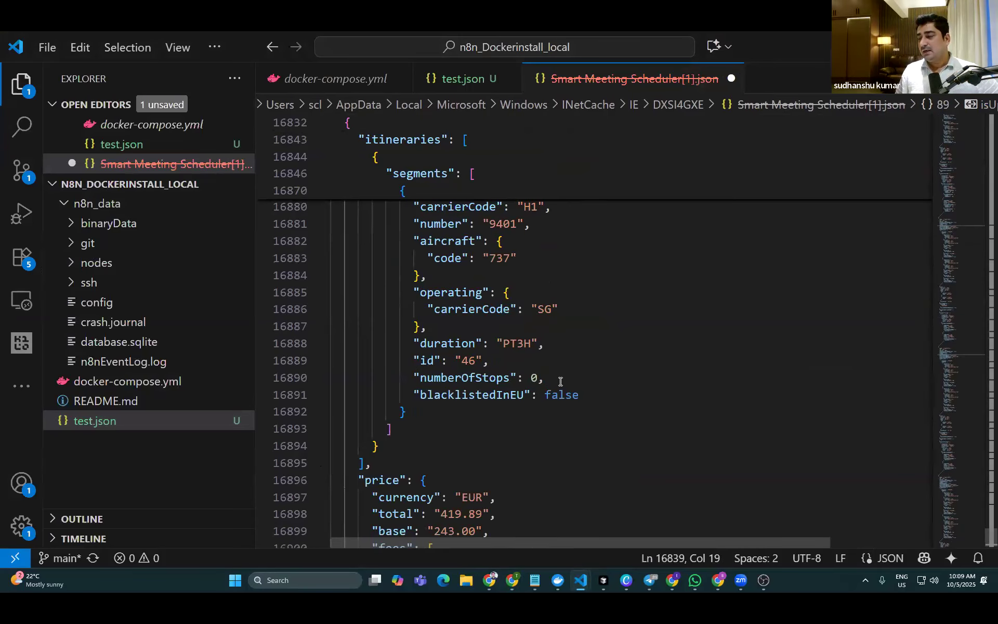
scroll(539, 387, down, 5)
scroll(581, 359, down, 16)
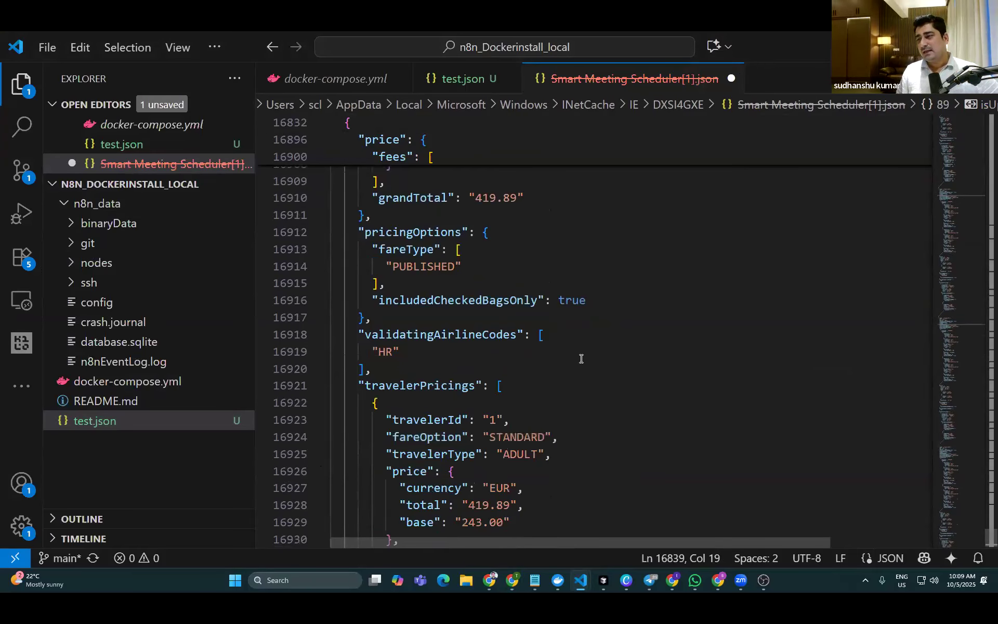
scroll(581, 359, up, 13)
scroll(574, 360, down, 4)
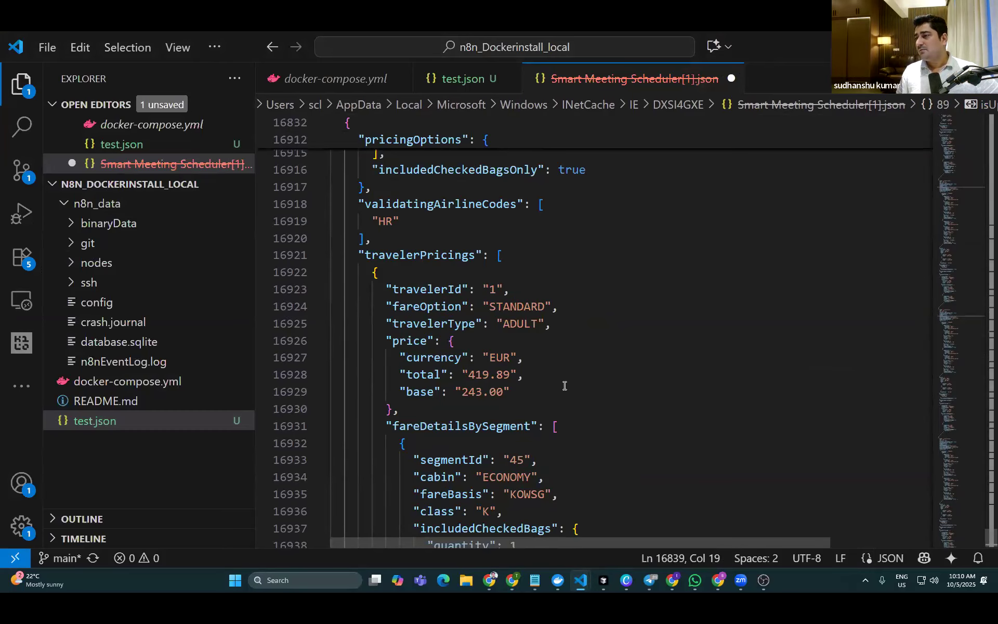
scroll(564, 386, up, 2)
drag(434, 445, 324, 244)
click(572, 314)
scroll(572, 315, up, 4)
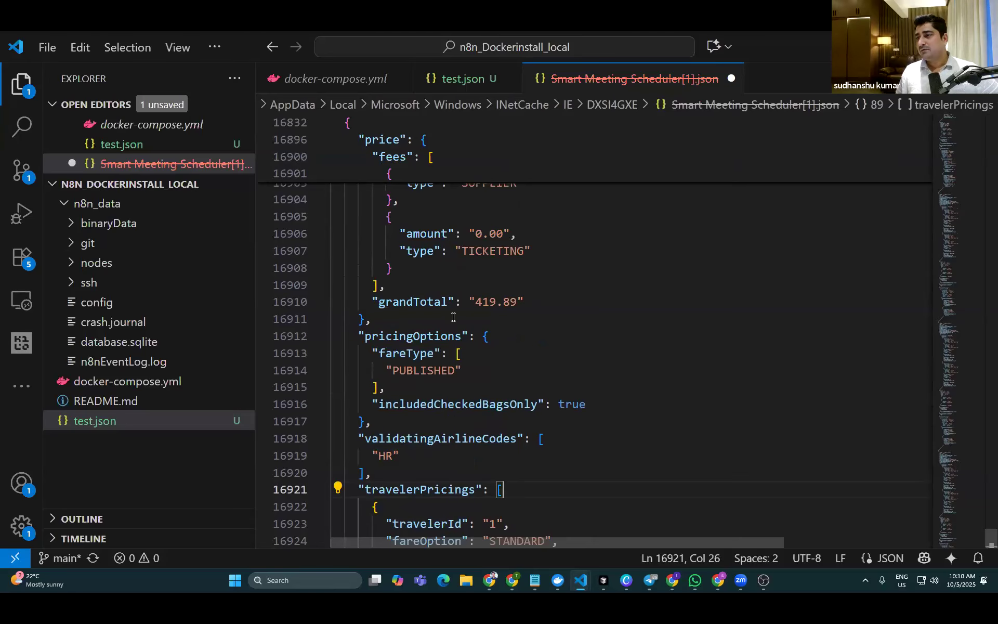
scroll(455, 313, up, 20)
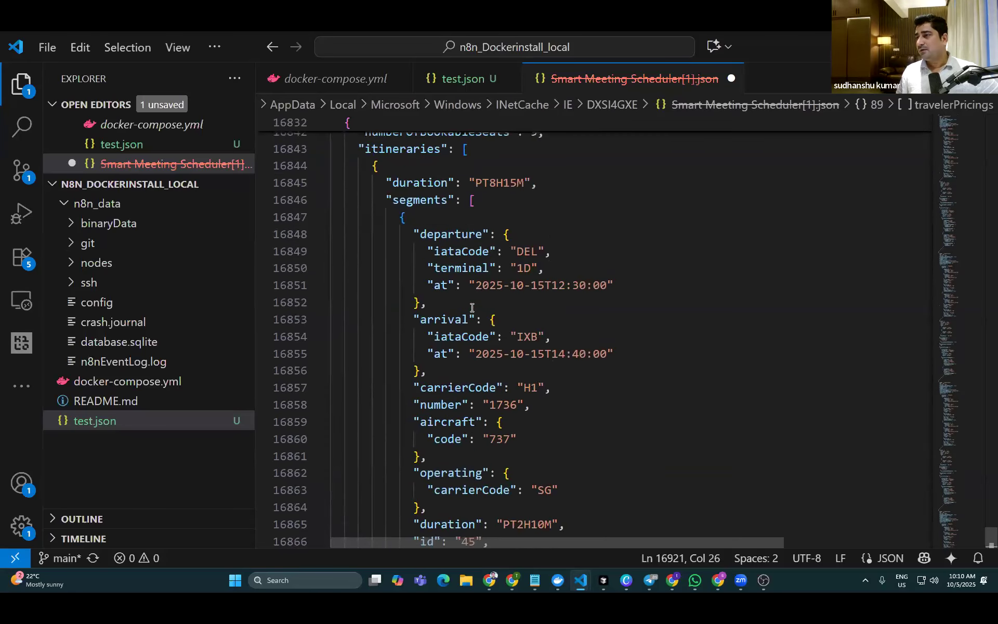
scroll(472, 307, up, 3)
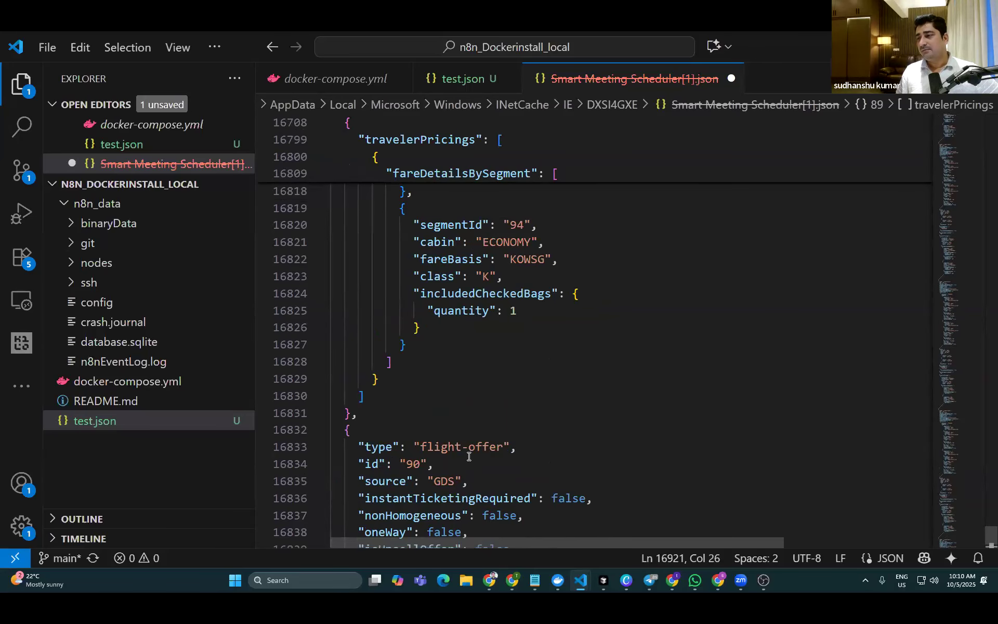
Examine flight offer 89 in the JSON file, including its id, segment duration, ticketing dates and itineraries
scroll(520, 450, up, 3)
scroll(520, 450, up, 13)
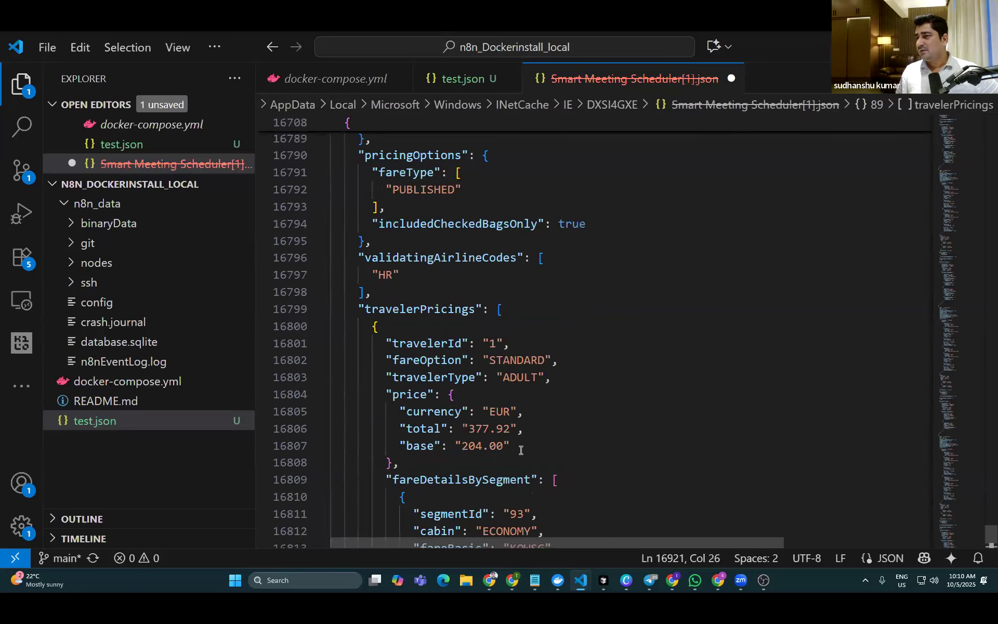
scroll(466, 422, up, 9)
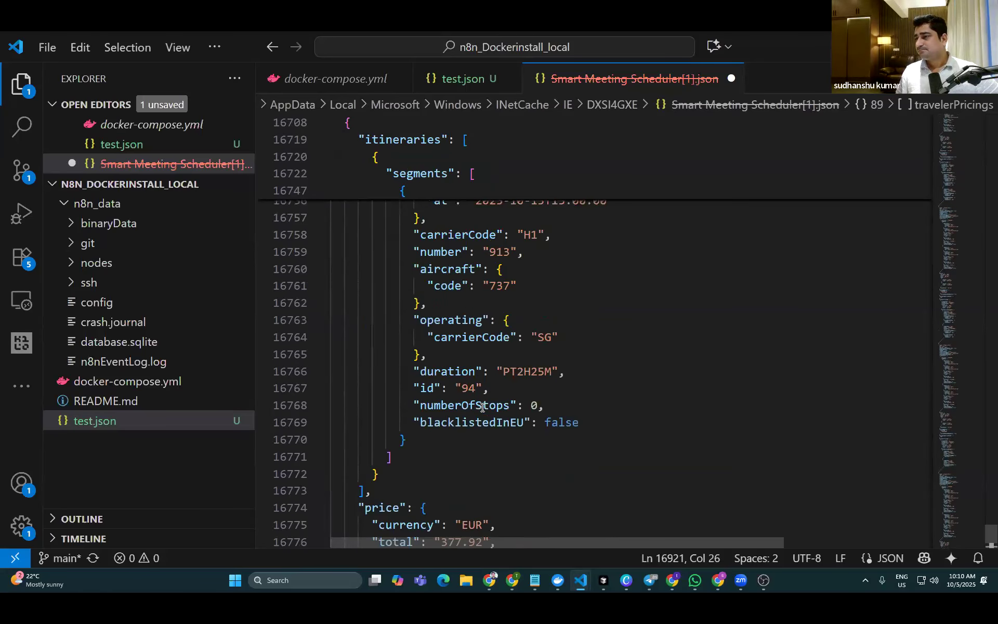
scroll(515, 435, up, 2)
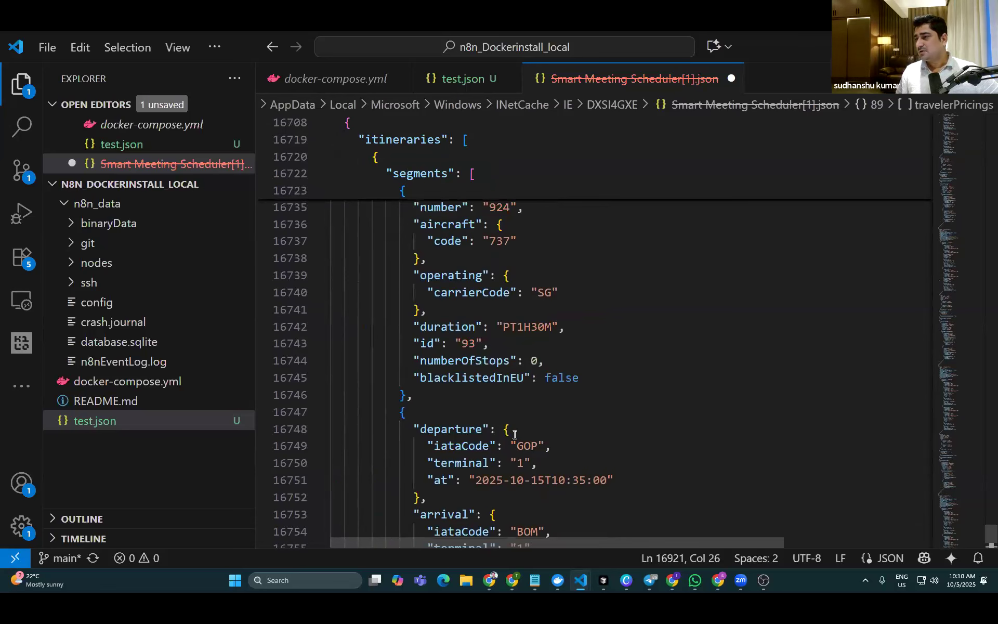
drag(515, 331, 380, 337)
click(533, 332)
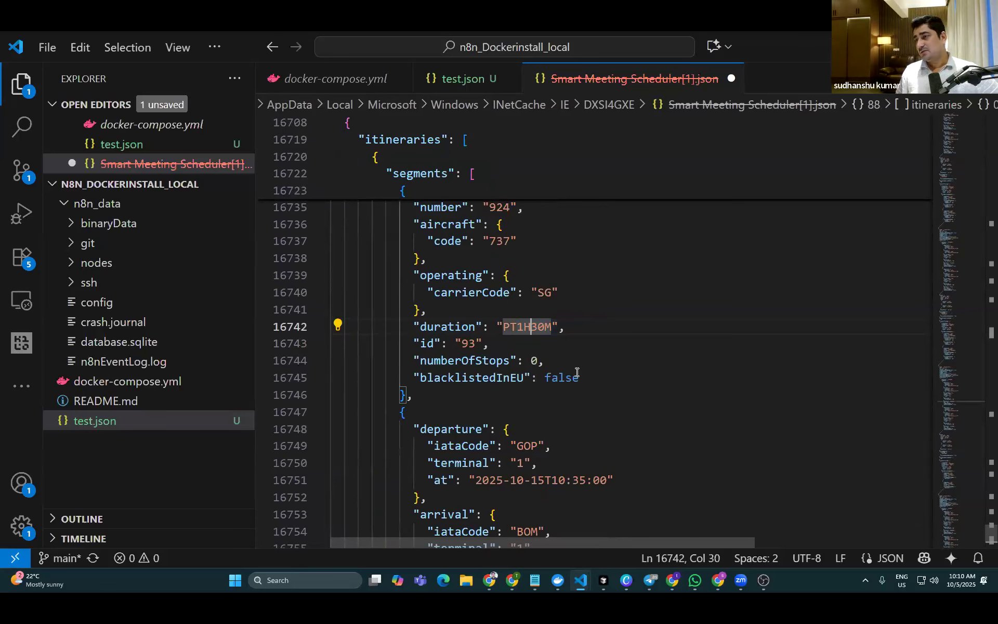
scroll(560, 353, up, 10)
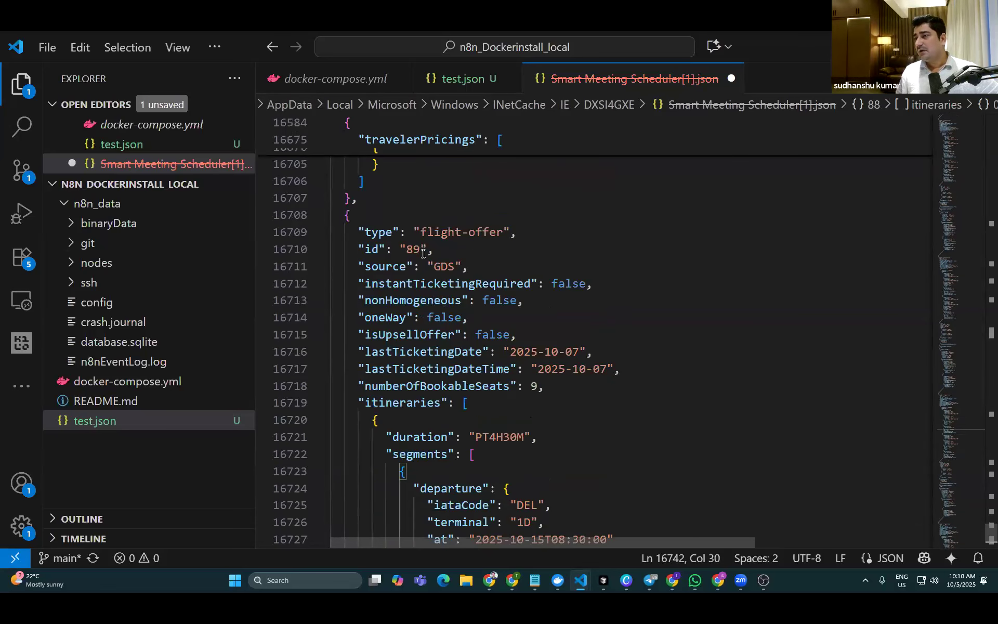
drag(435, 249, 339, 246)
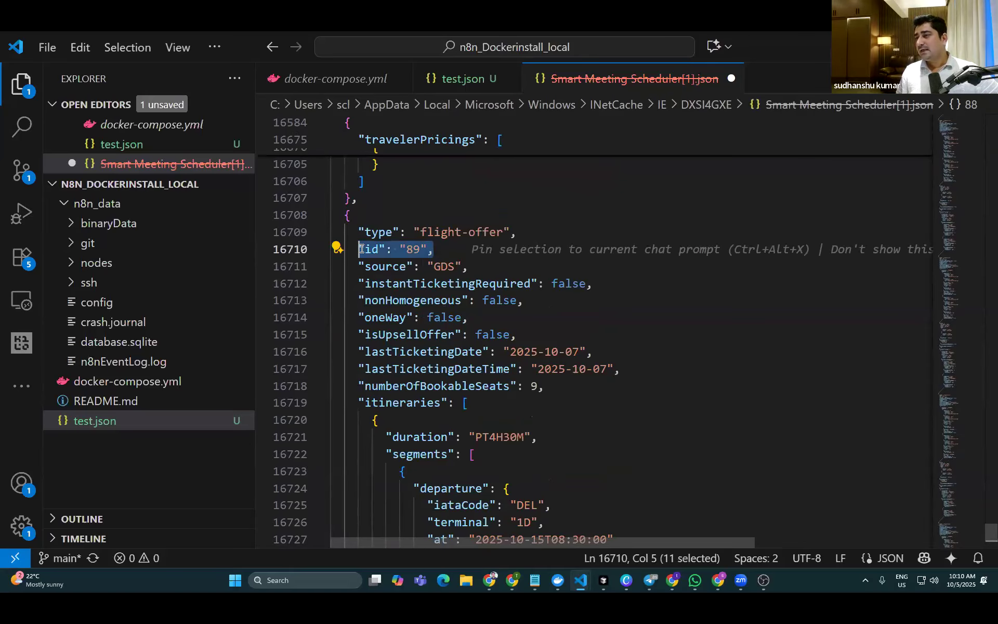
click(575, 333)
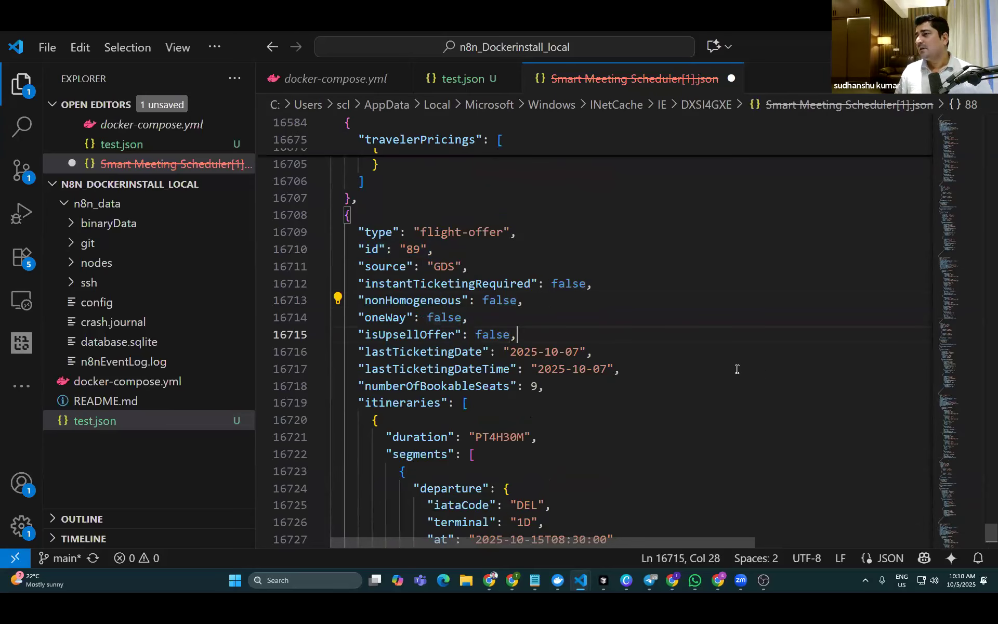
drag(515, 486, 339, 213)
click(581, 354)
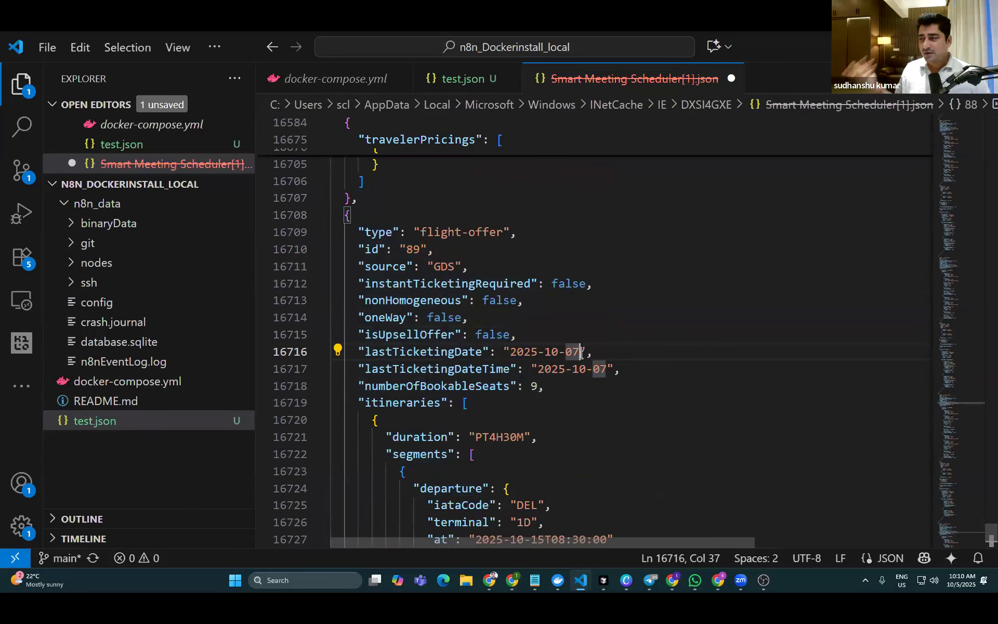
click(621, 338)
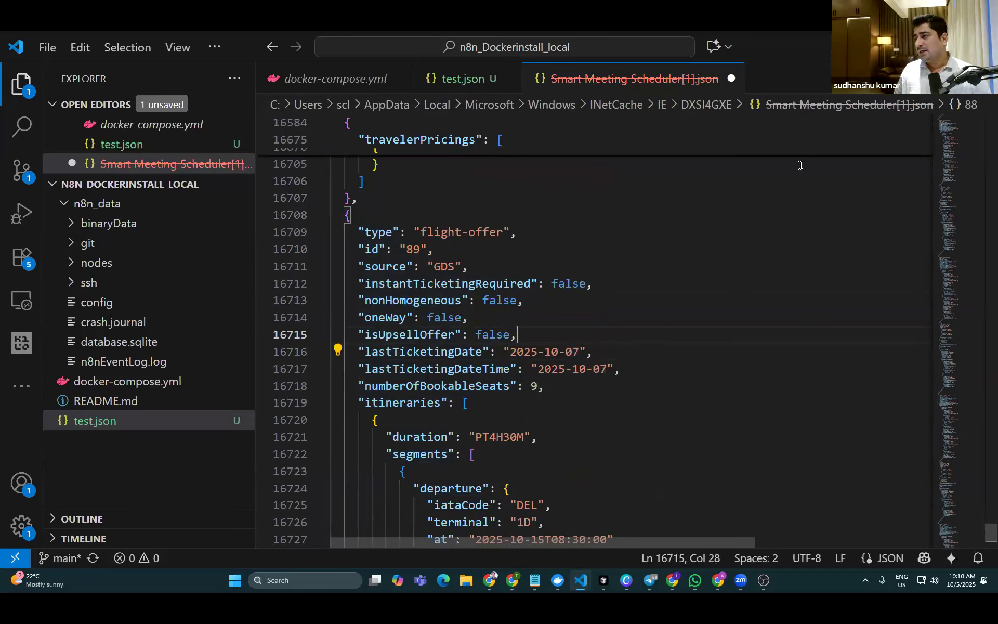
Save the open Smart Meeting Scheduler[1].json file containing the flight-offer data
click(555, 348)
click(655, 317)
key(ctrl+s)
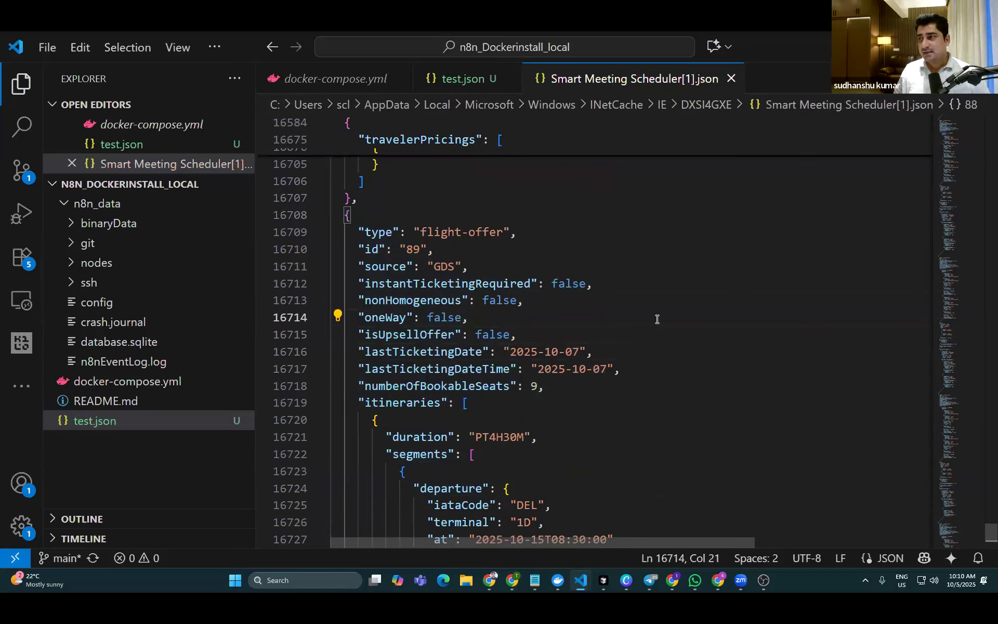
click(591, 416)
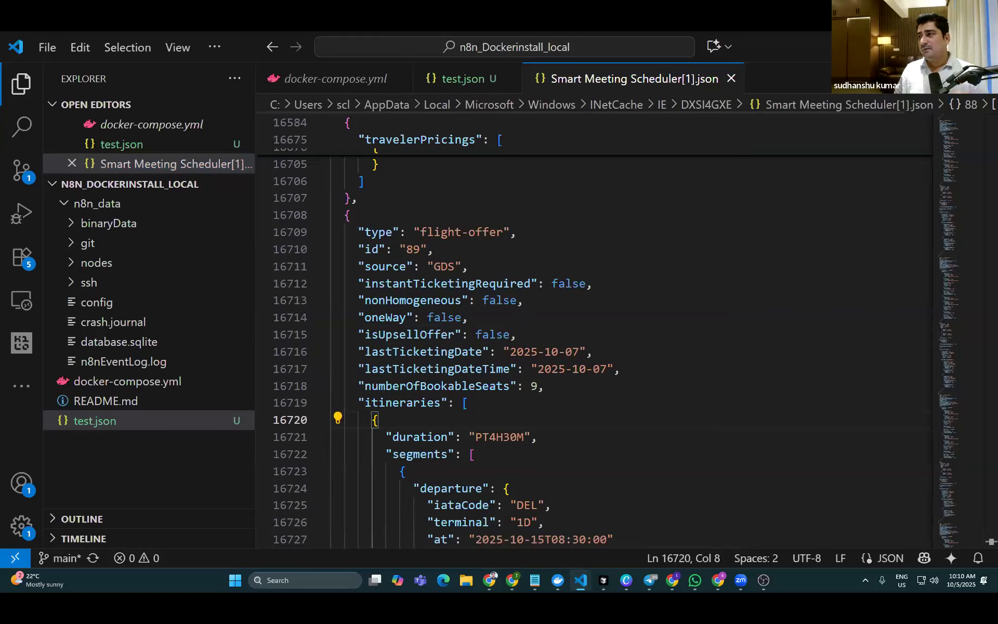
Switch to n8n and examine the Code in JavaScript node's parsed flight output and its JSON.parse return expression
click(937, 47)
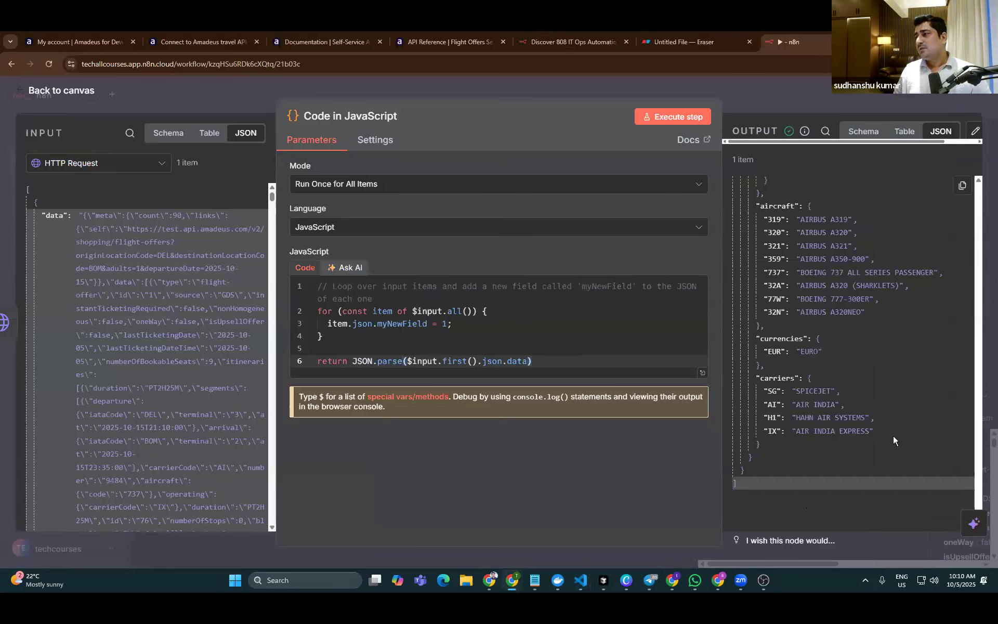
scroll(892, 435, up, 15)
scroll(894, 435, up, 15)
scroll(903, 431, up, 15)
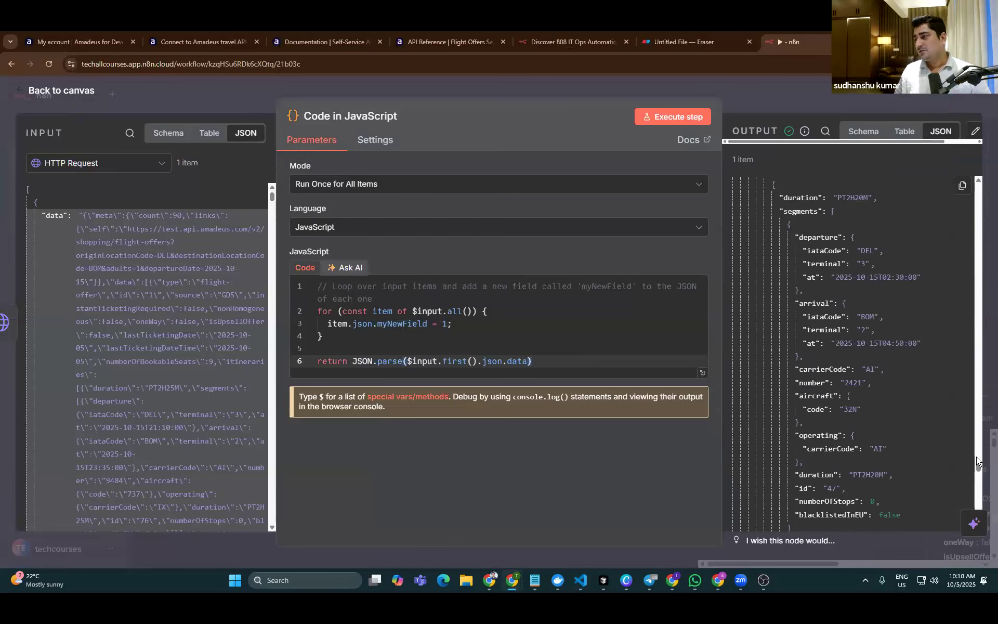
drag(978, 468, 979, 187)
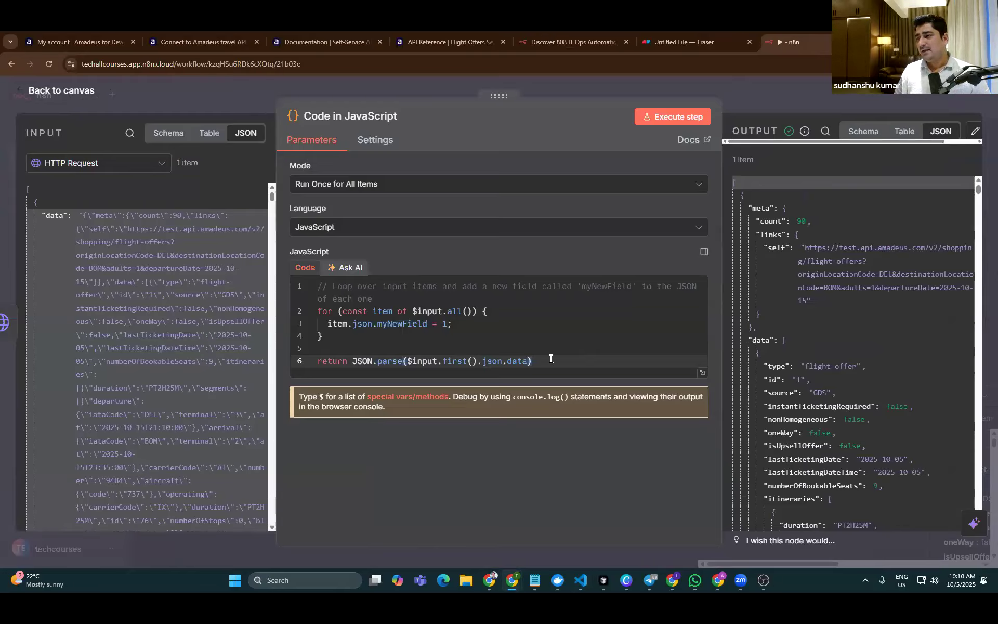
drag(557, 360, 353, 359)
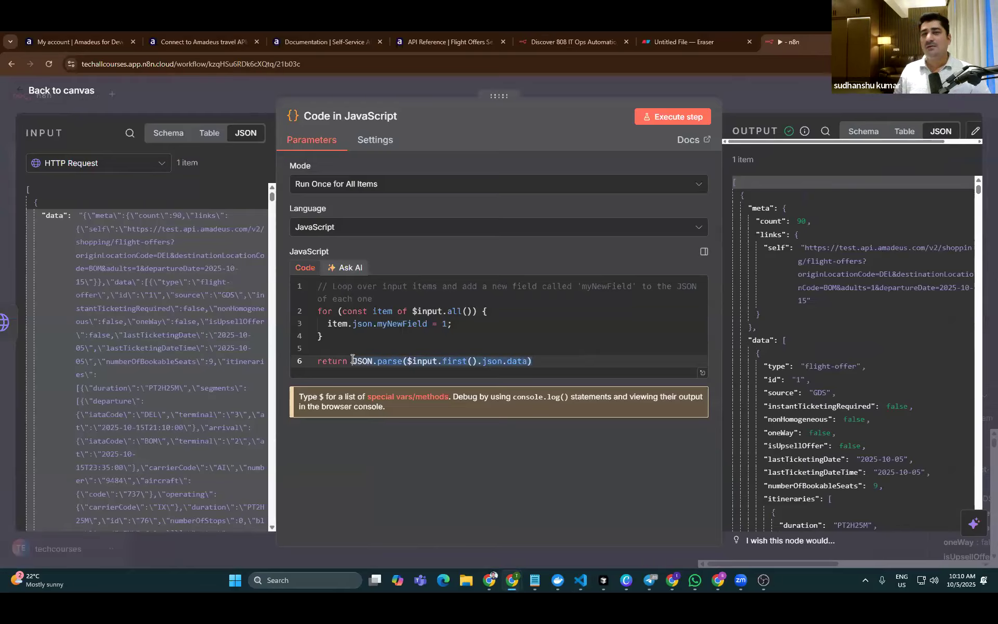
Return to the workflow canvas and add another Code in JavaScript node after the existing one
click(72, 92)
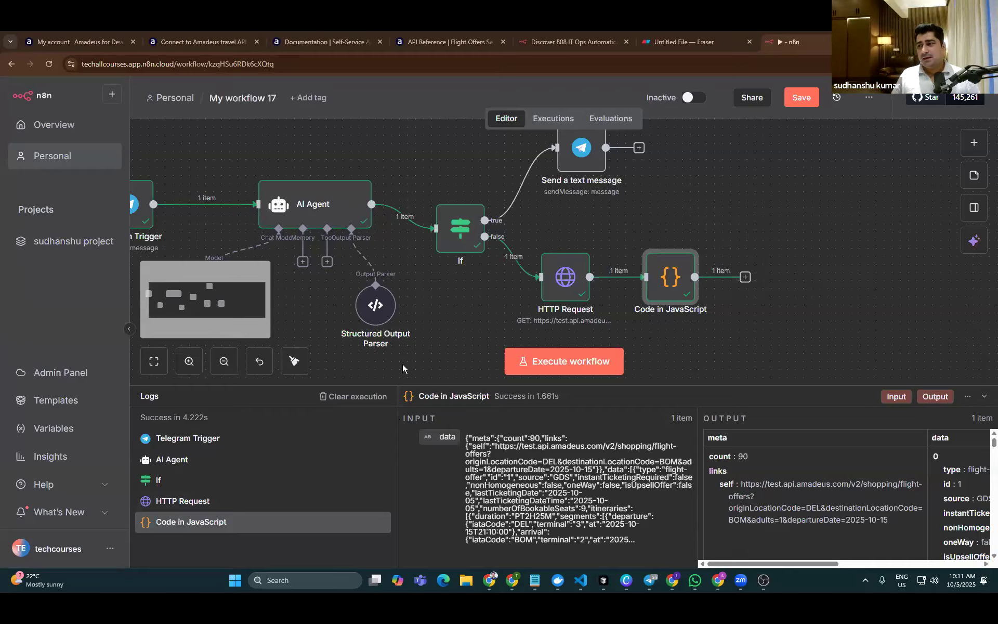
click(745, 277)
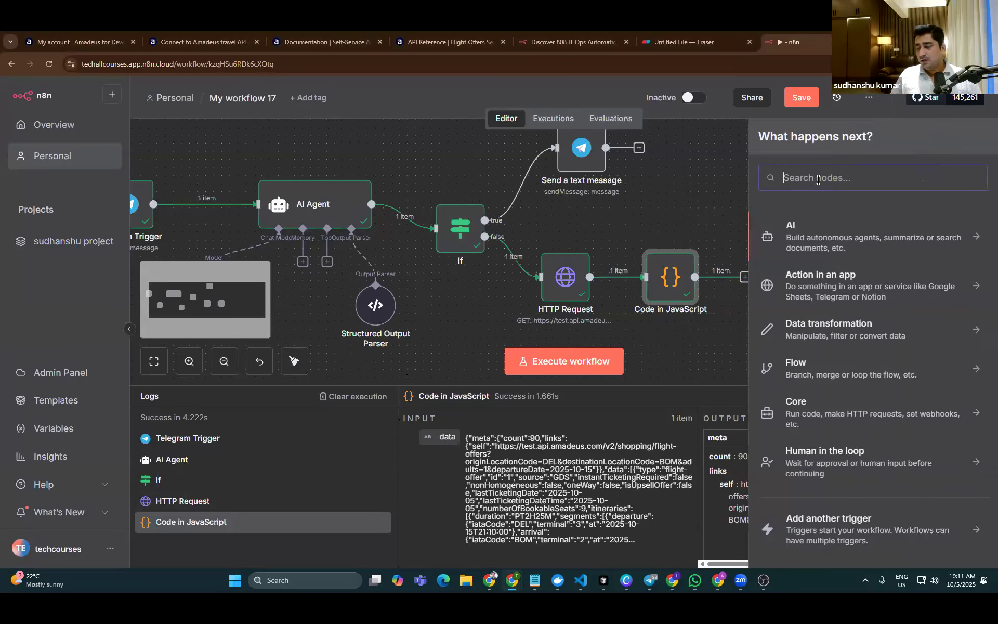
text(code)
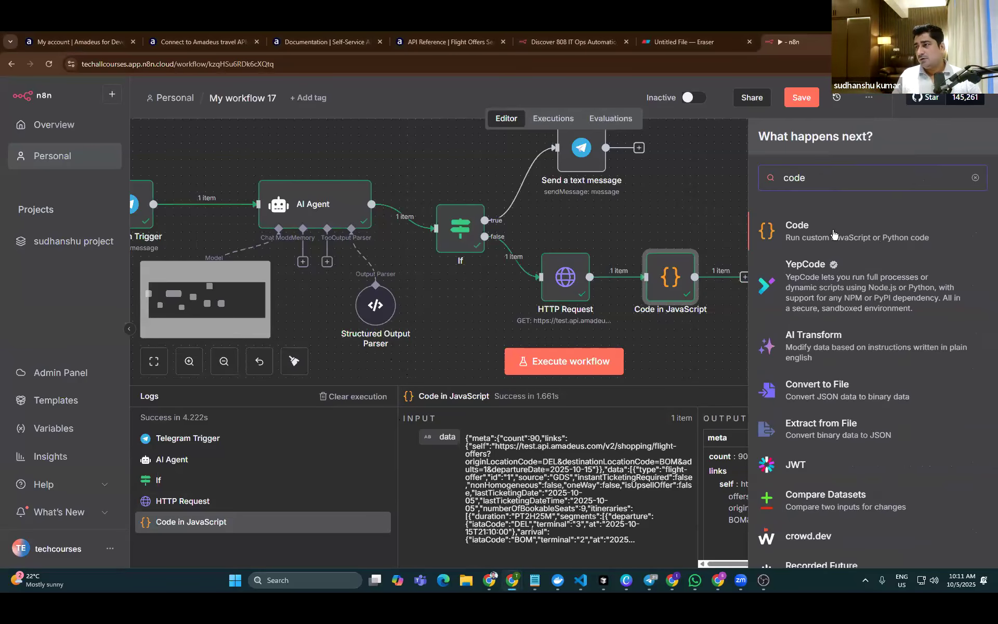
click(832, 239)
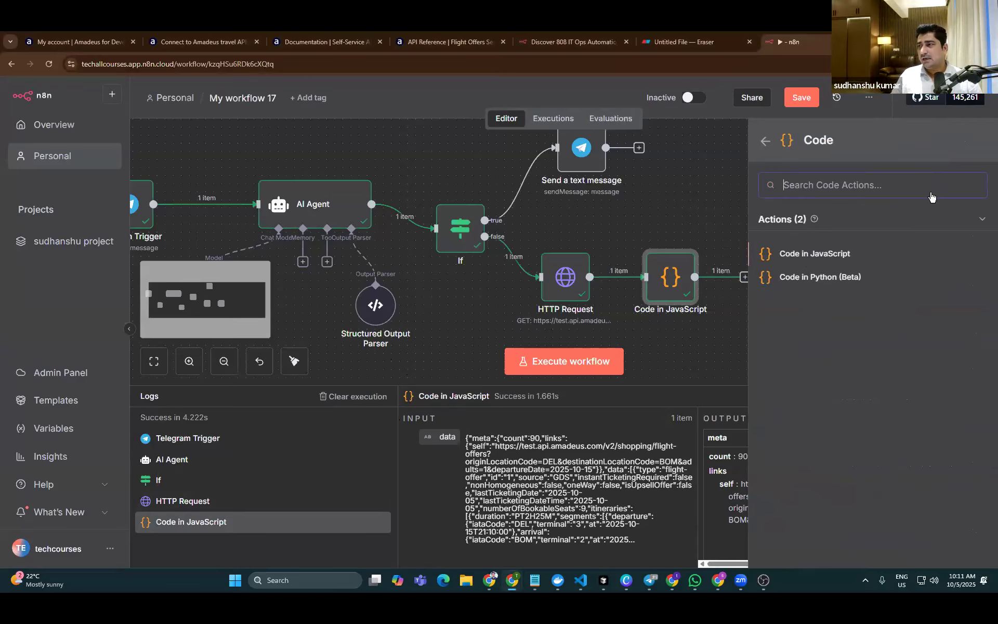
click(820, 255)
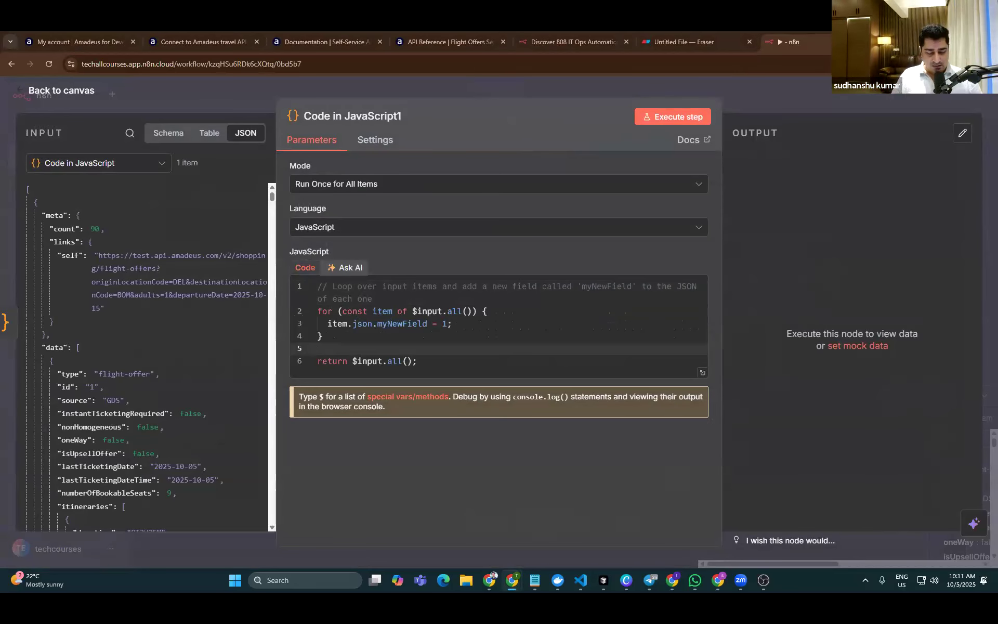
Replace the new node's default code with the copied script that converts Amadeus flight-offers JSON into Telegram messages
click(461, 341)
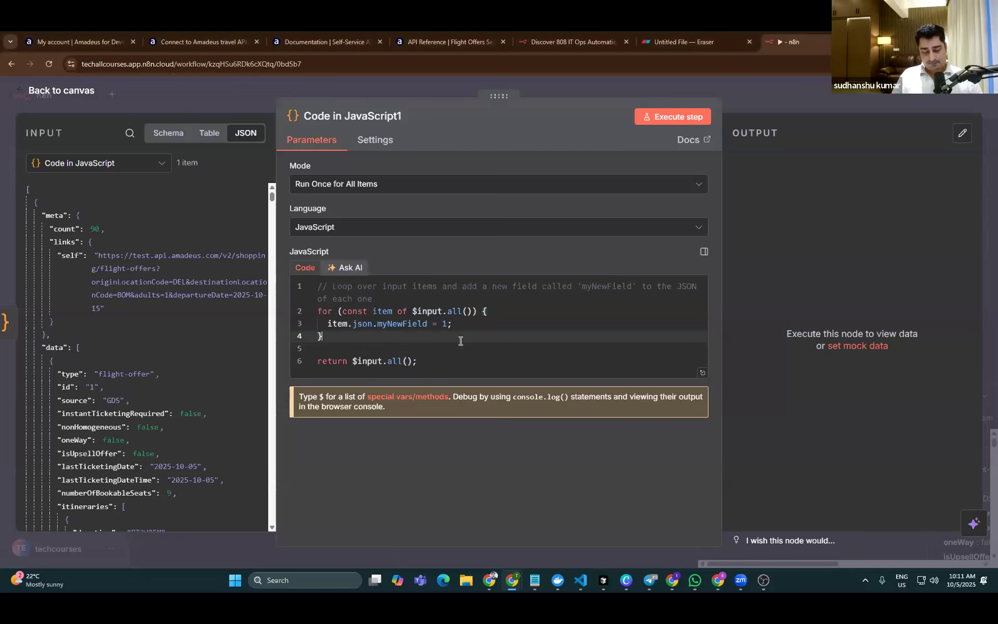
key(ctrl+a)
key(ctrl+v)
scroll(460, 341, up, 15)
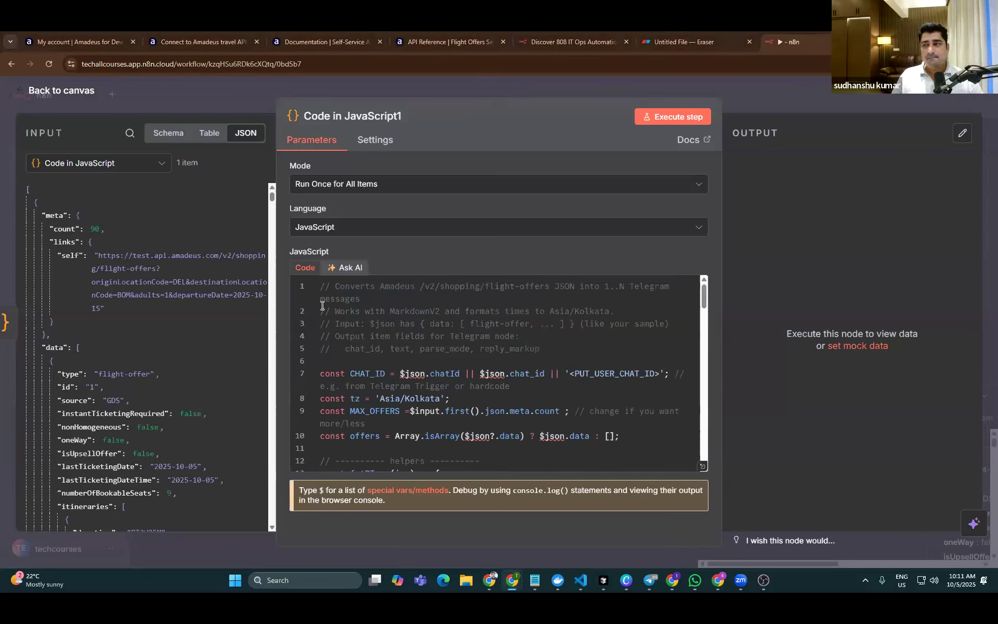
Review the flight-message script, including the MAX_OFFERS expression, the offer field constants and the returned message with its inline keyboard
scroll(478, 344, down, 5)
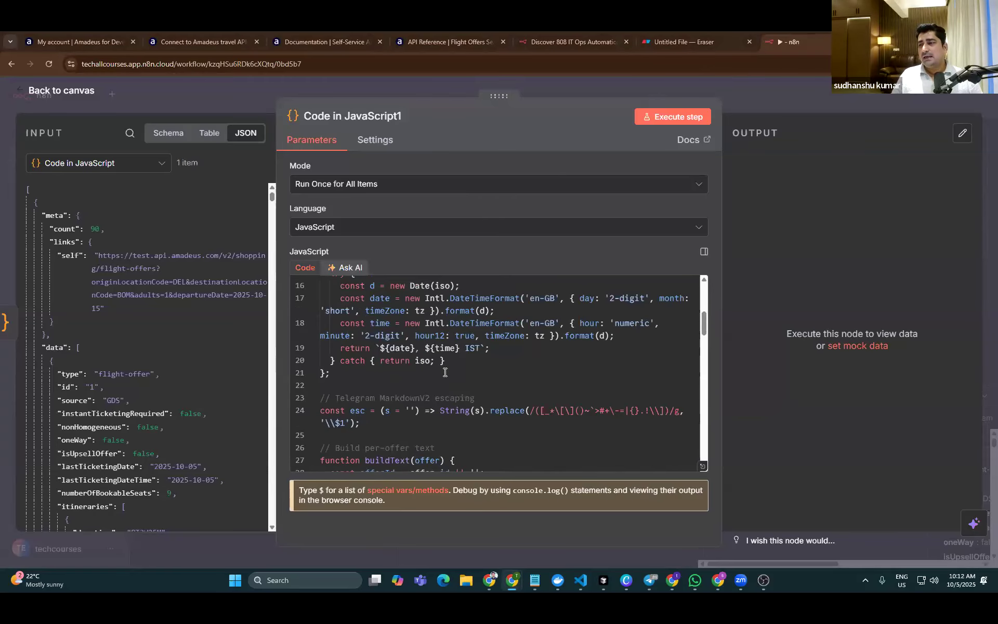
scroll(451, 373, down, 5)
scroll(480, 421, up, 10)
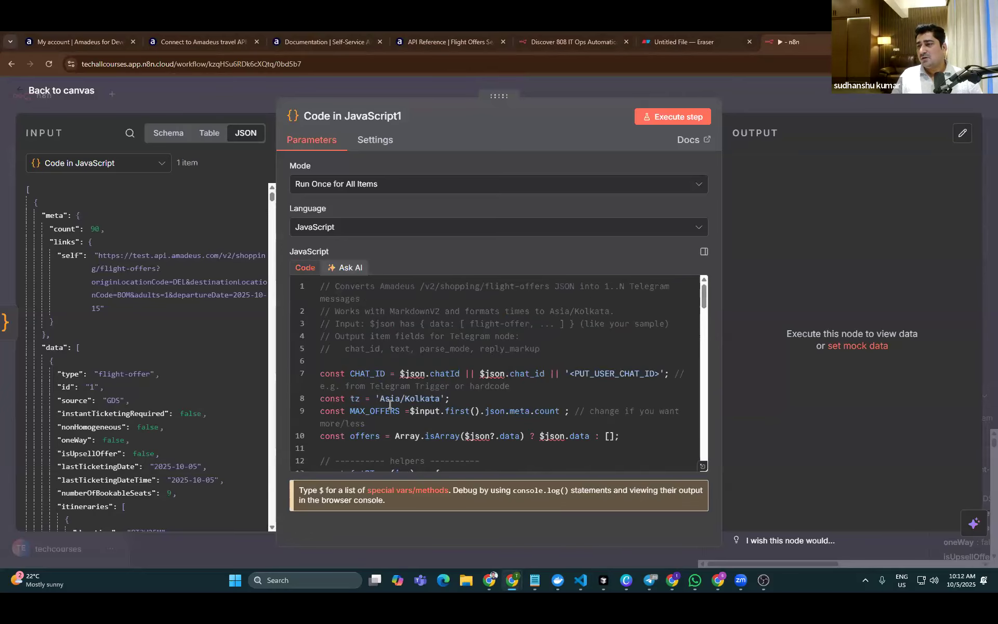
drag(559, 412, 414, 414)
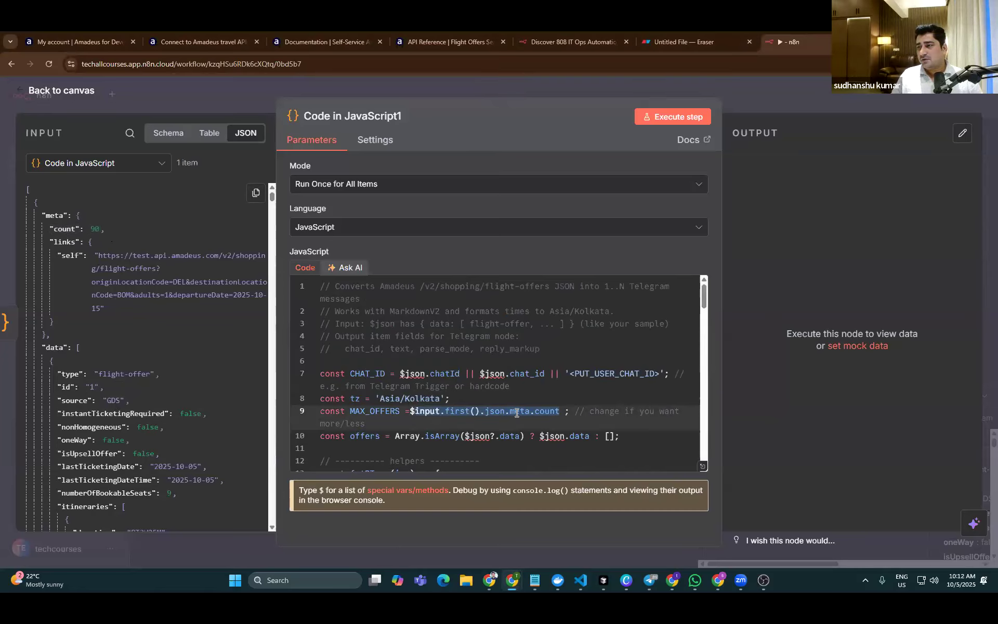
click(560, 410)
drag(559, 410, 406, 410)
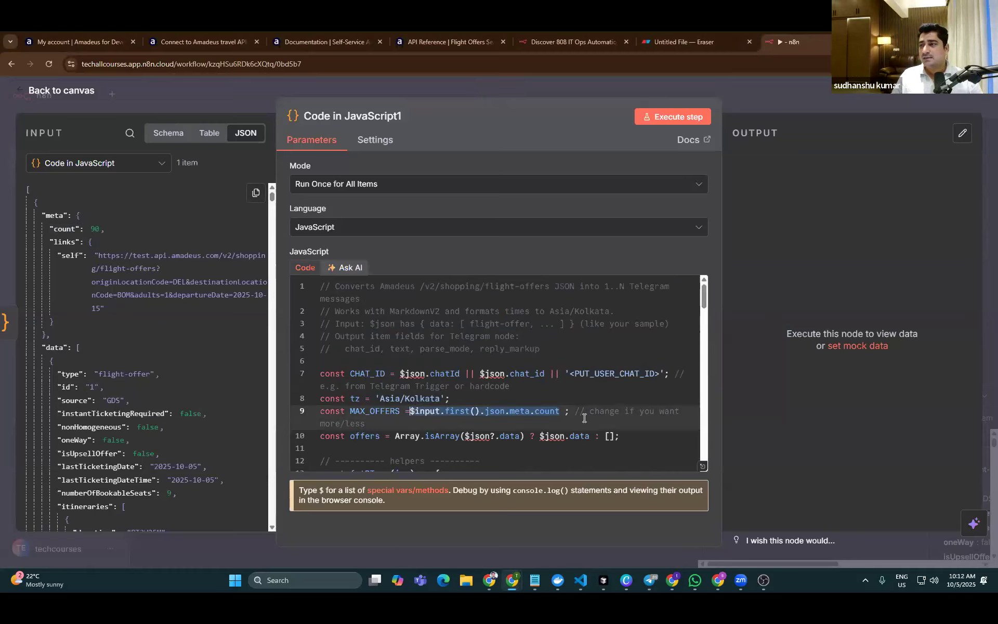
click(665, 115)
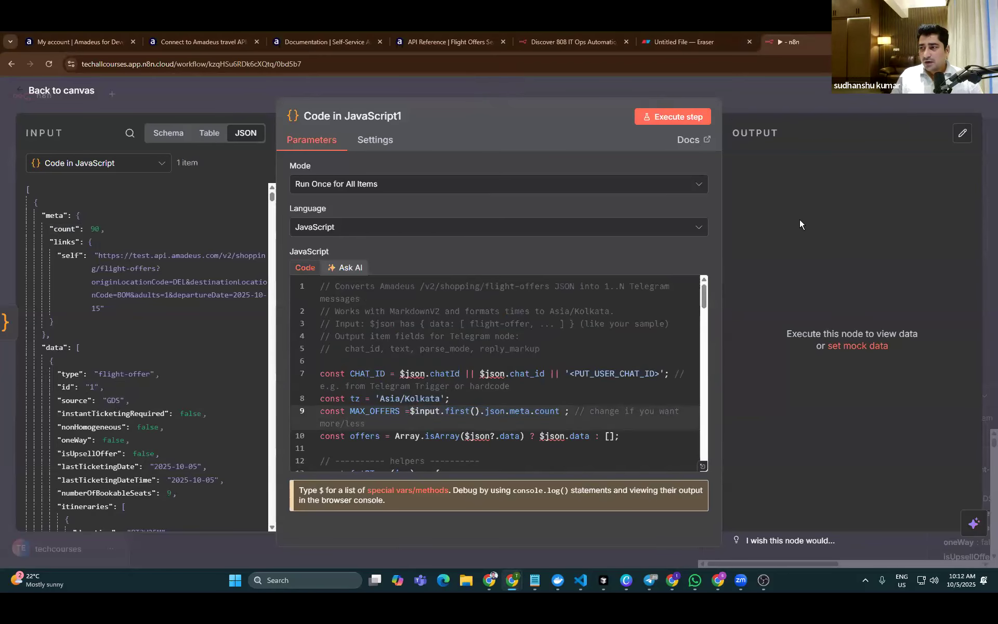
scroll(545, 349, down, 20)
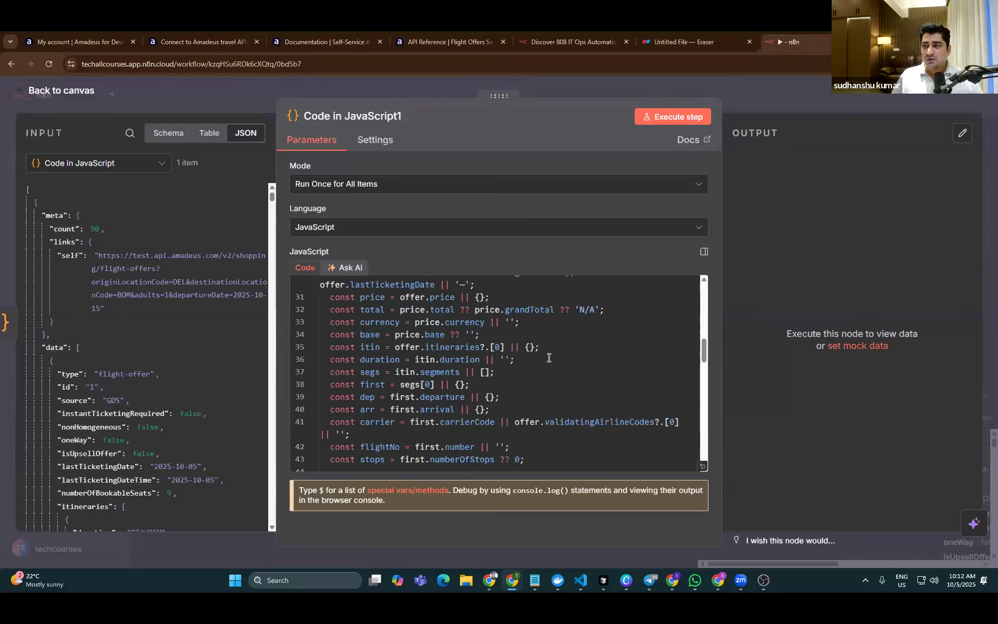
scroll(546, 349, down, 5)
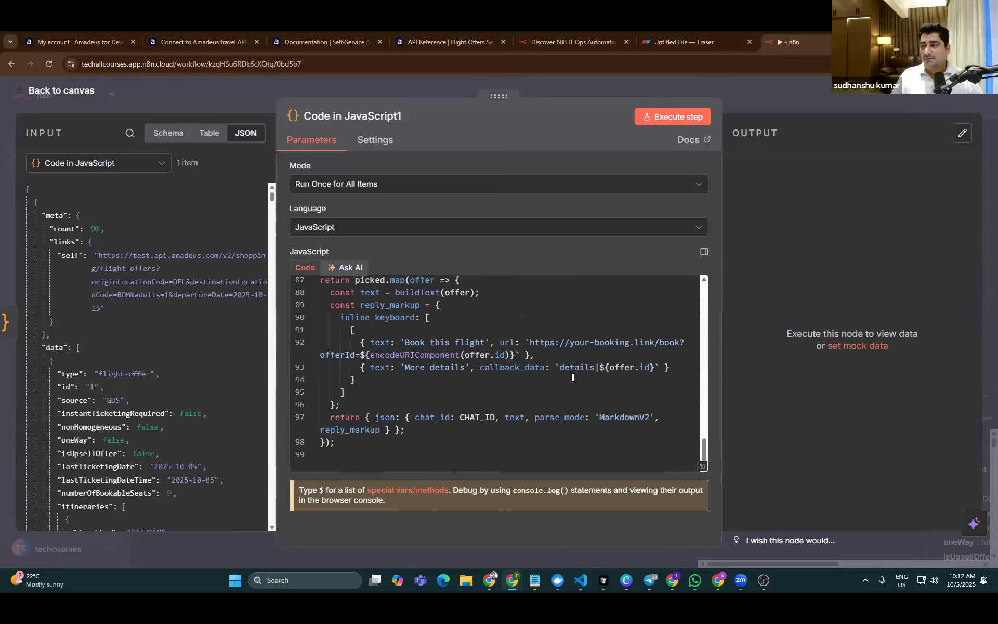
scroll(572, 377, up, 20)
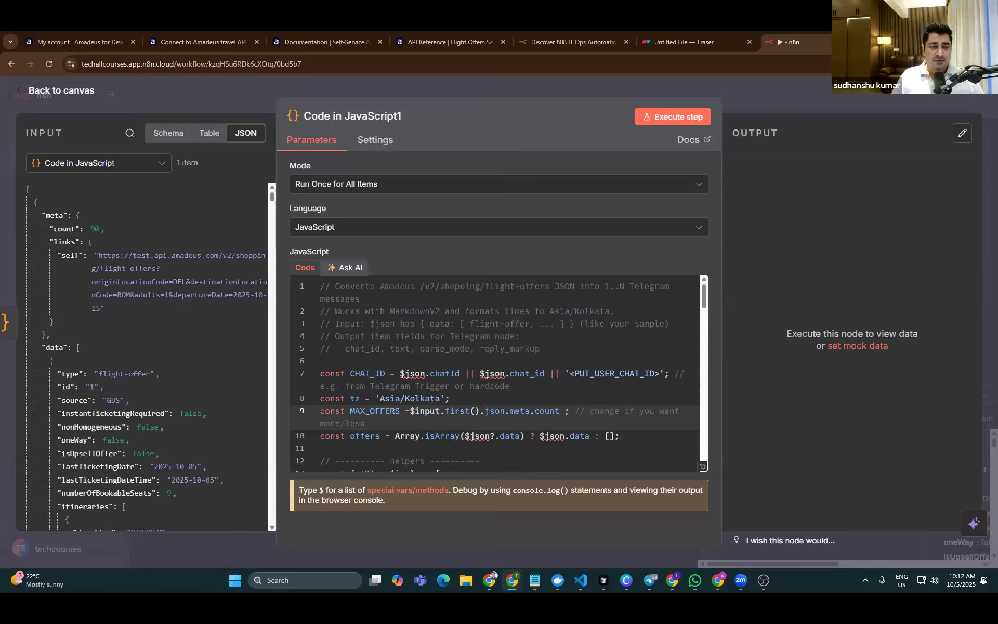
Execute the new code node, inspect the generated flight message text in its output, and return to the canvas
click(643, 119)
scroll(897, 292, down, 20)
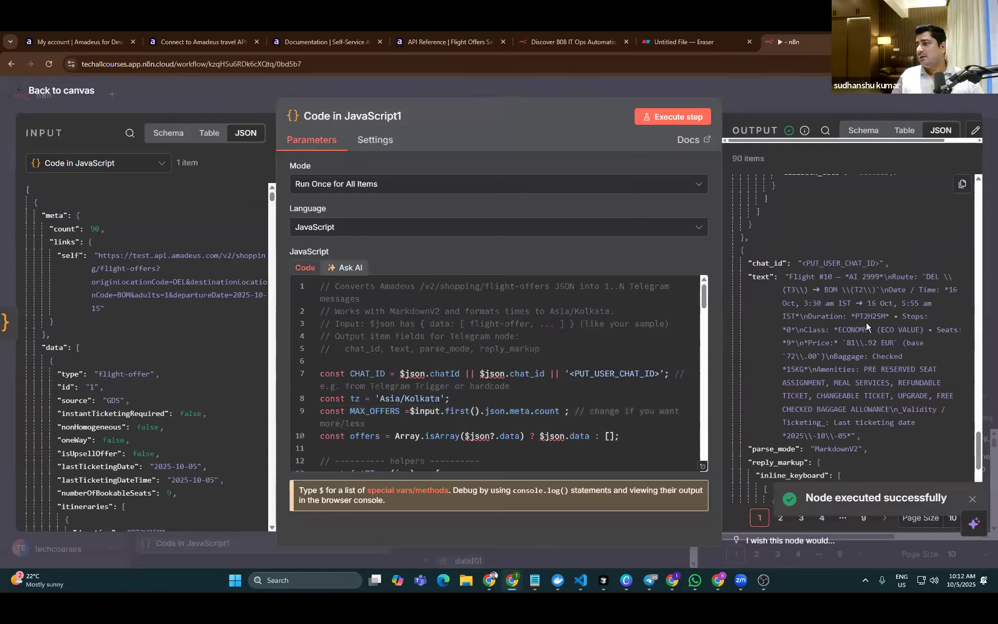
scroll(820, 304, up, 3)
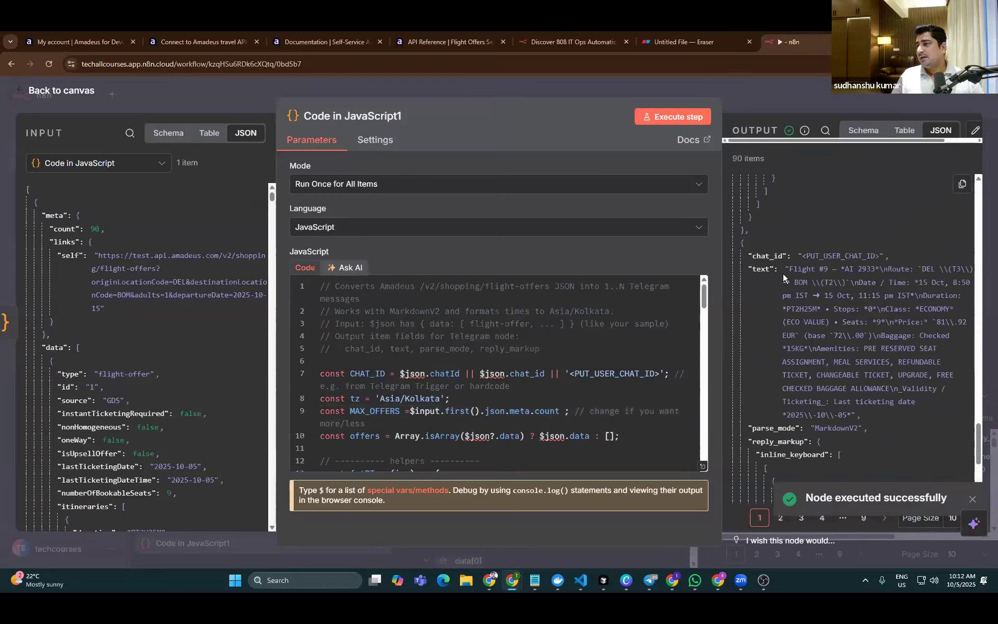
mouse_move(784, 270)
mouse_down()
mouse_move(855, 394)
mouse_move(851, 414)
mouse_move(786, 275)
mouse_up()
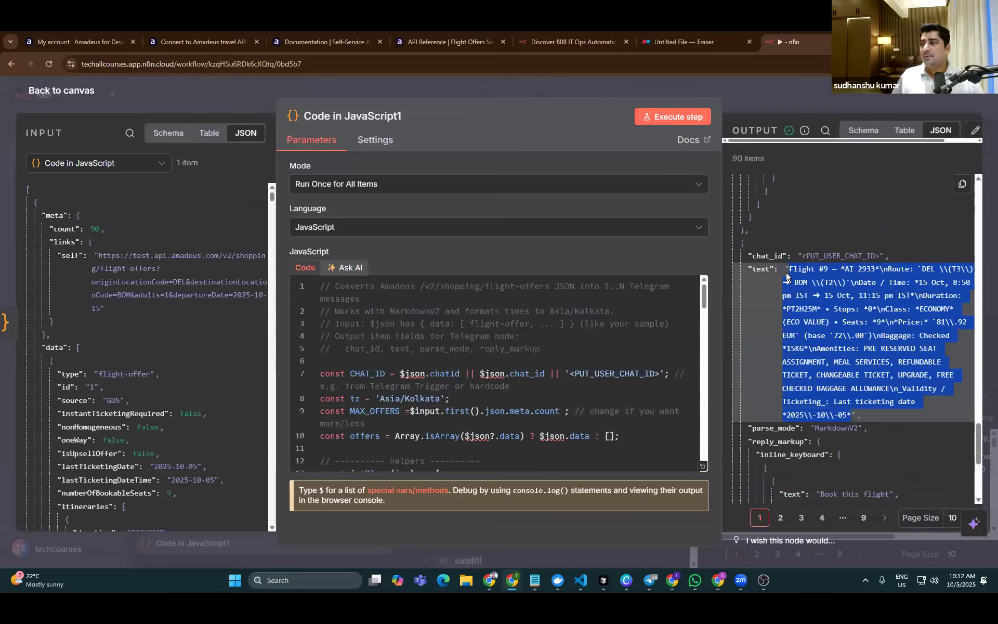
drag(787, 278, 850, 416)
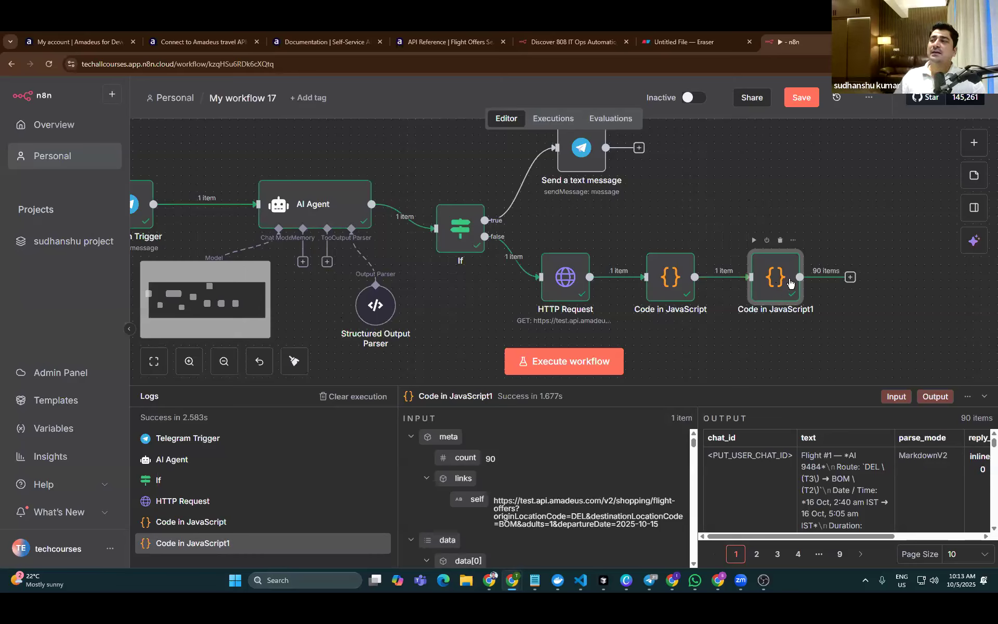
Add a Telegram "Send a text message" node after the Code in JavaScript1 node
click(851, 277)
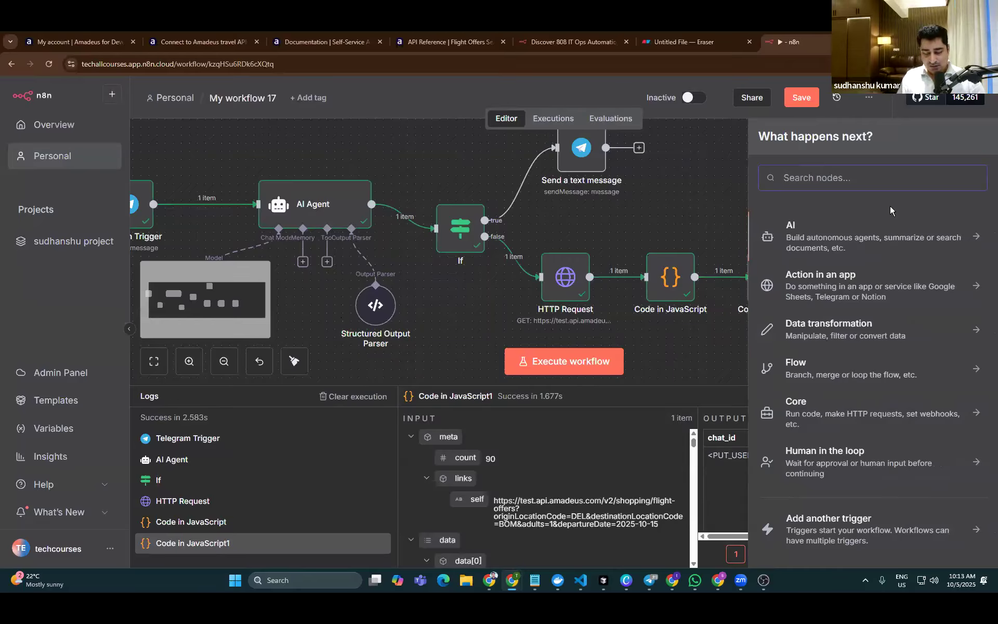
text(tele)
click(830, 228)
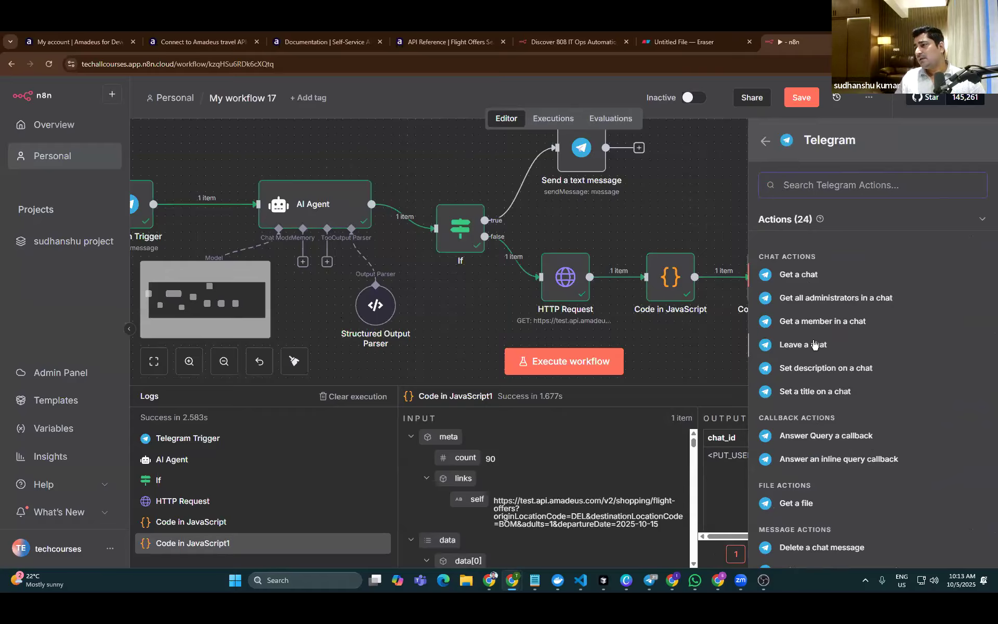
scroll(814, 344, down, 7)
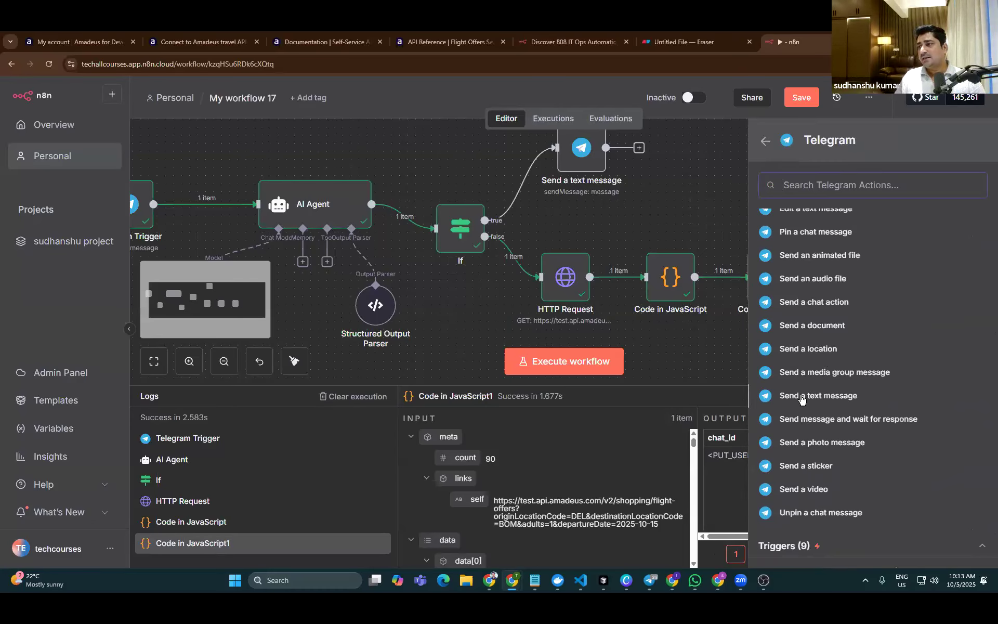
click(846, 396)
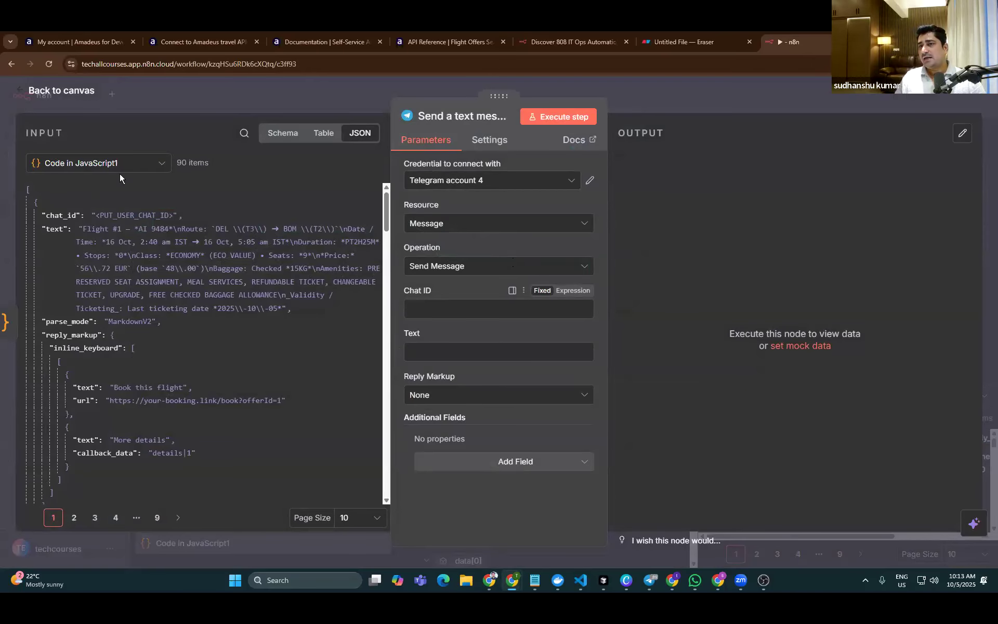
Map the new node's Chat ID to the message.chat.id value from the Telegram Trigger
click(94, 163)
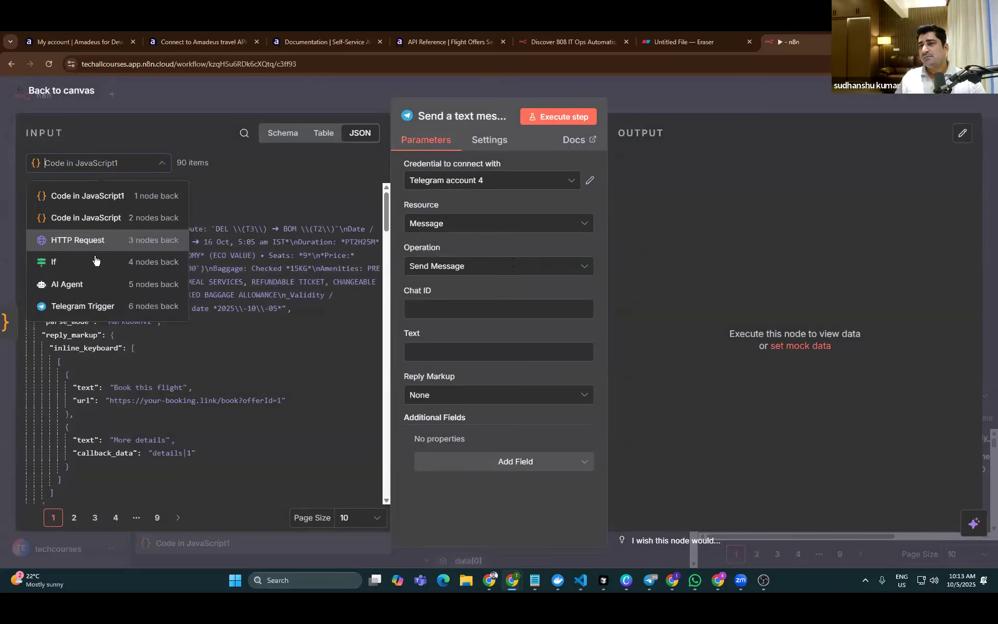
click(94, 307)
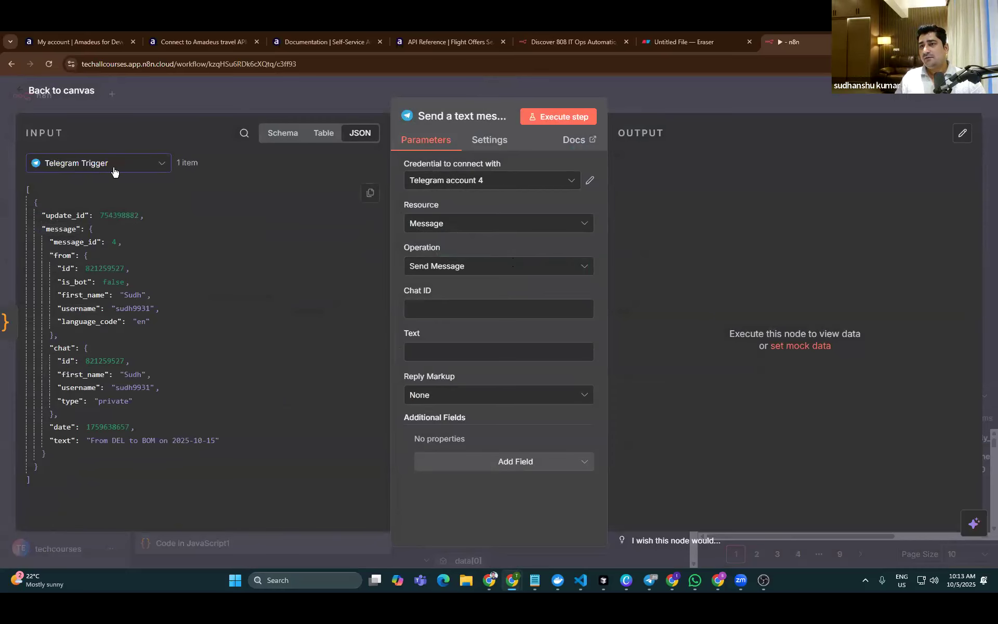
drag(93, 360, 438, 312)
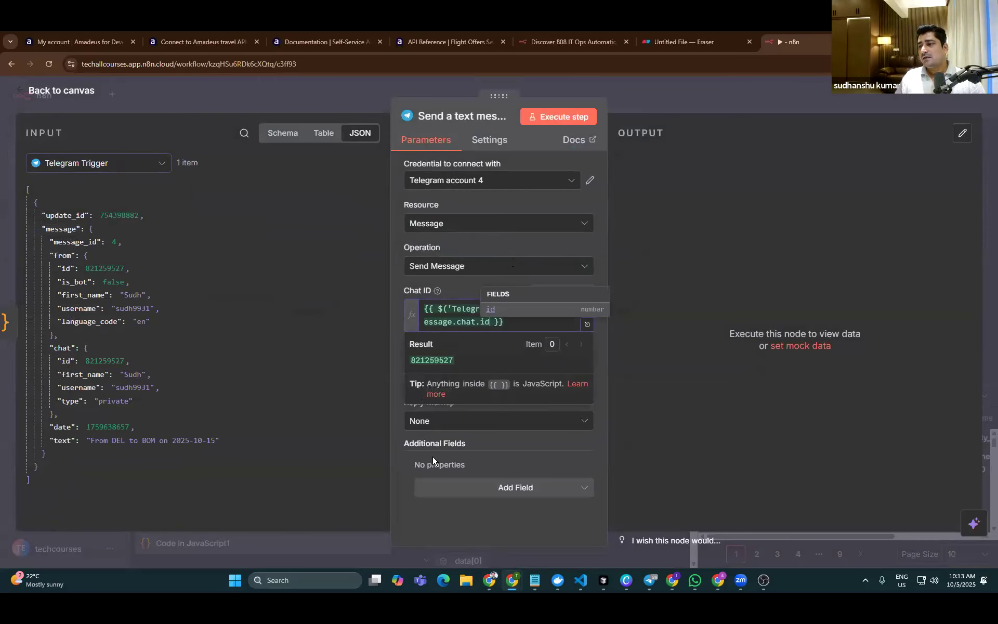
click(414, 516)
Map the node's Text to the text value from Code in JavaScript1, {{ $json.text }}, and execute the node
click(122, 165)
click(117, 195)
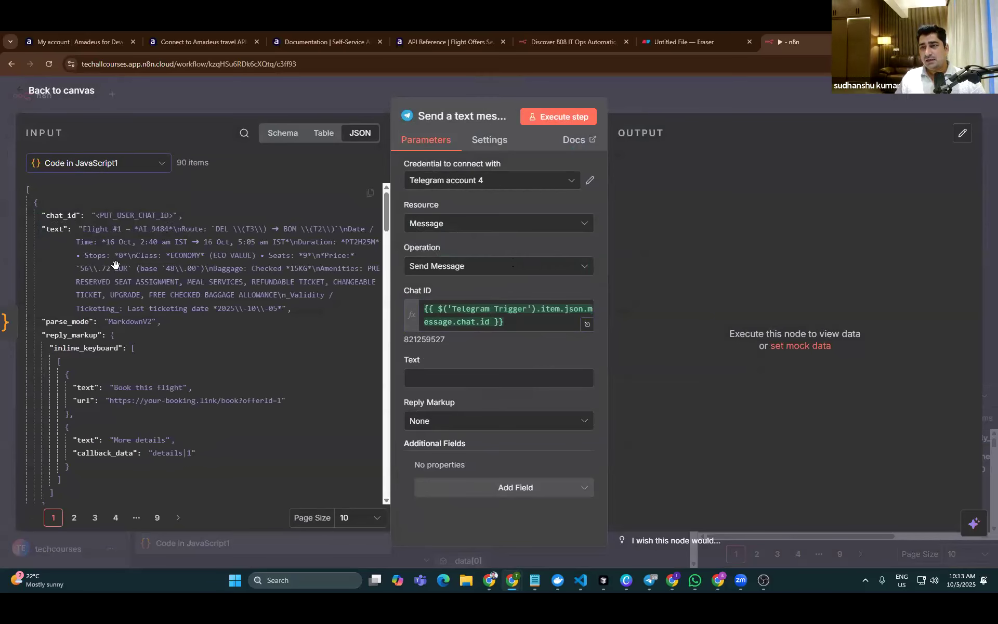
drag(55, 229, 443, 379)
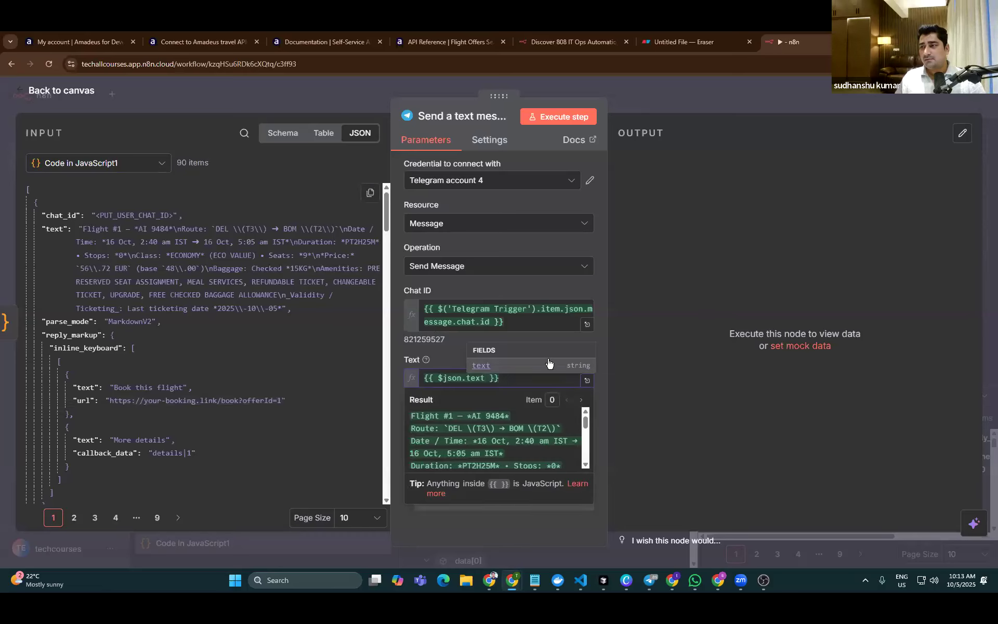
click(600, 351)
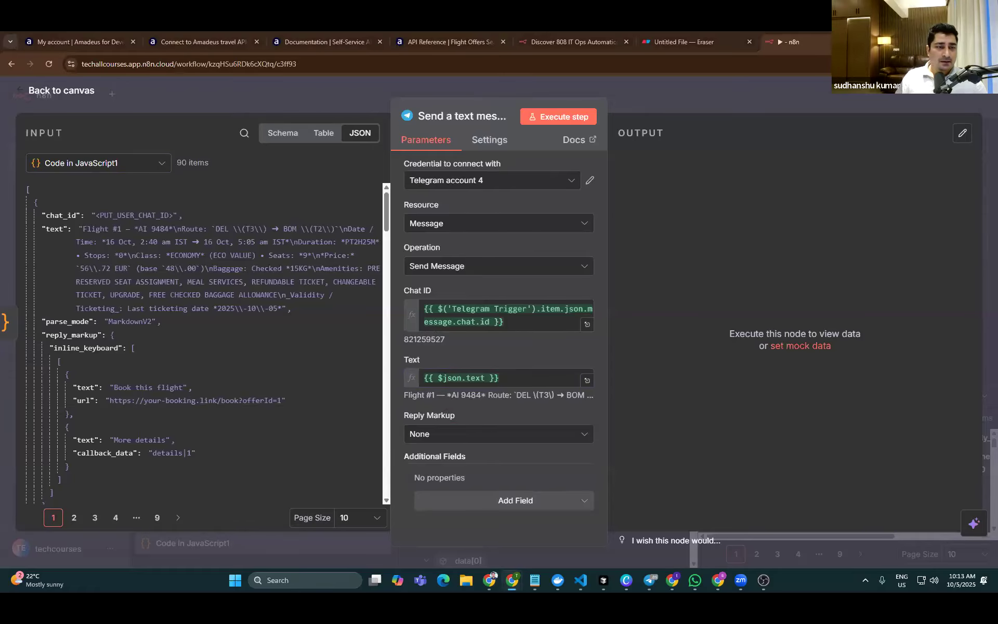
click(558, 116)
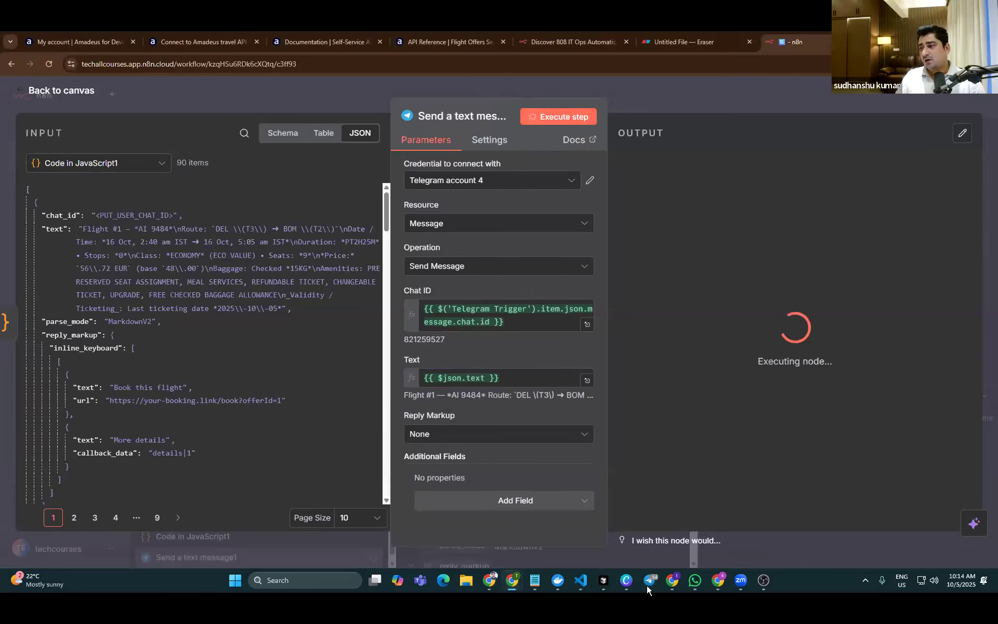
Switch to Telegram and look through the delivered flight messages in the euron_flight_seach chat, including the most recent ones
mouse_move(646, 584)
click(660, 519)
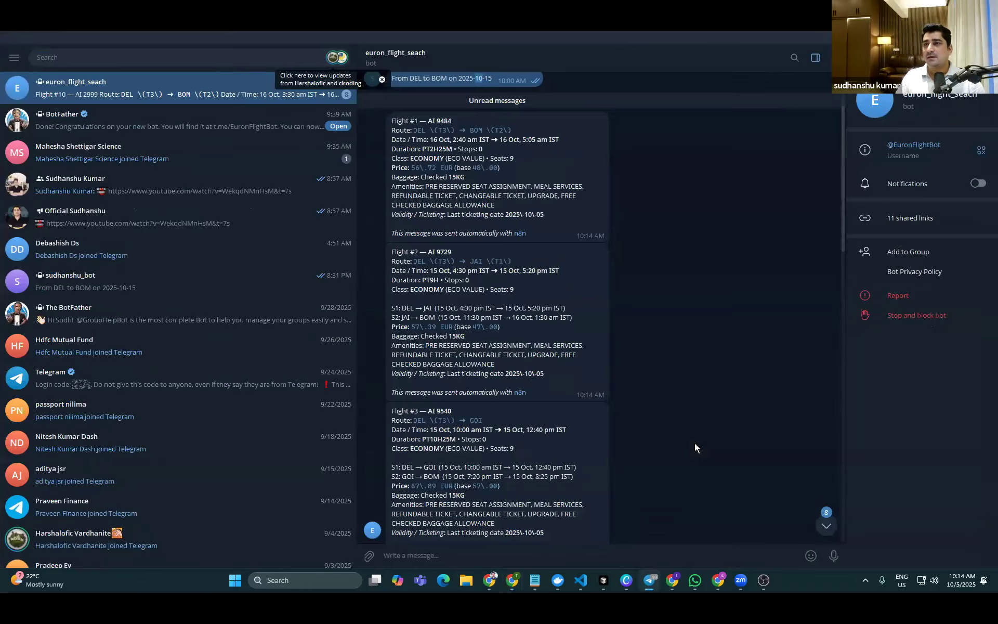
scroll(697, 452, down, 10)
scroll(702, 463, down, 6)
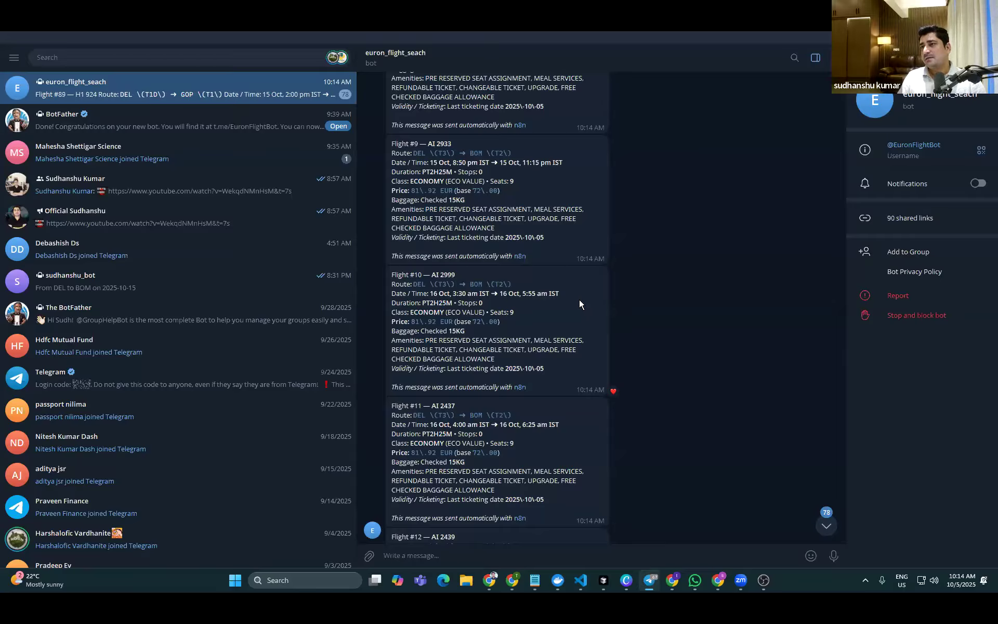
scroll(579, 301, down, 15)
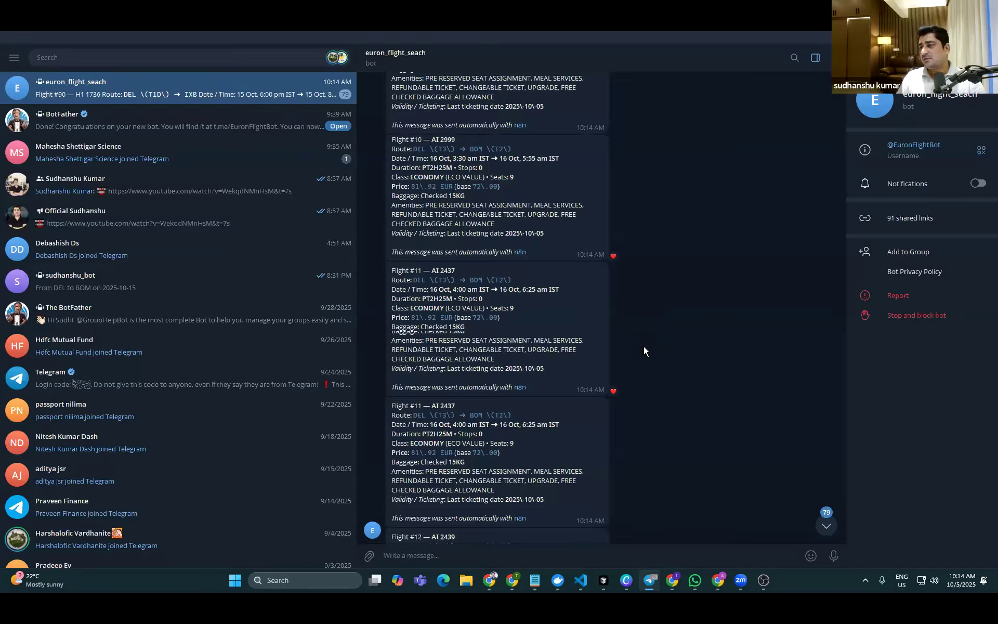
click(825, 525)
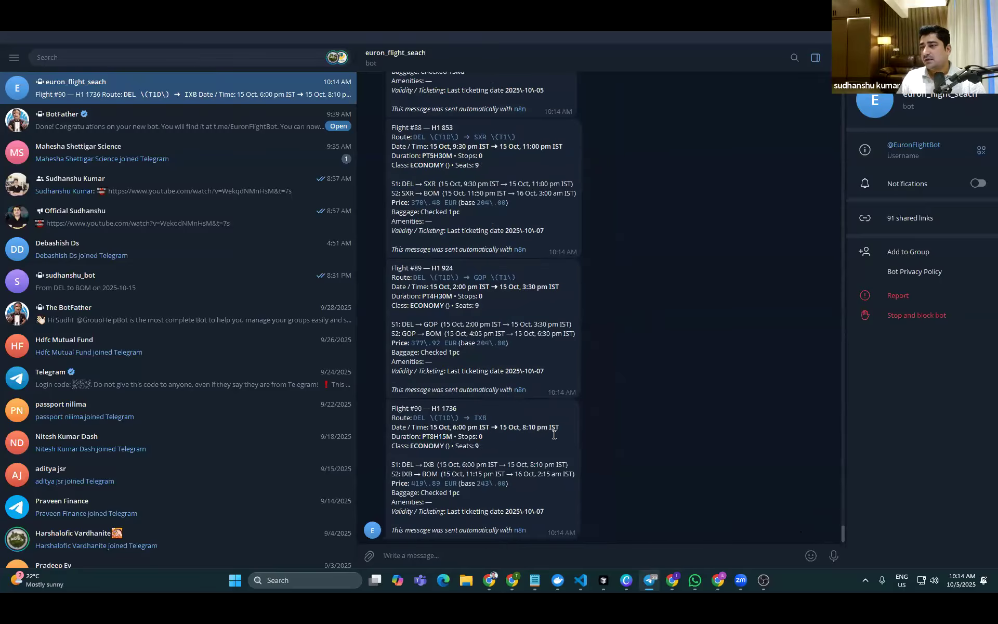
drag(544, 371, 392, 266)
click(391, 265)
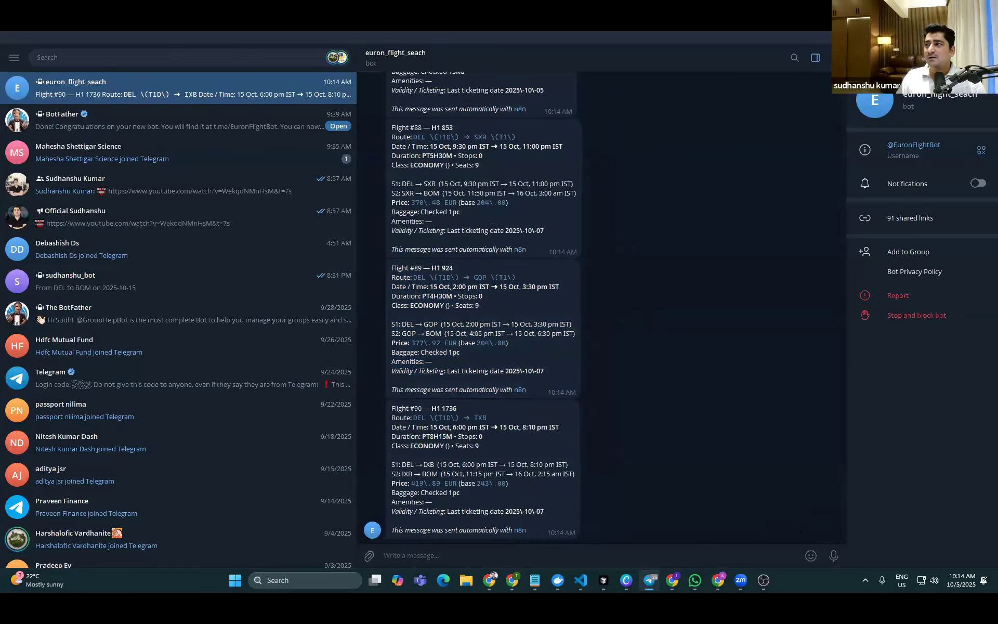
Compare the flight text in the n8n node's input with the original query and first flight messages in the Telegram bot chat
key(alt+Tab)
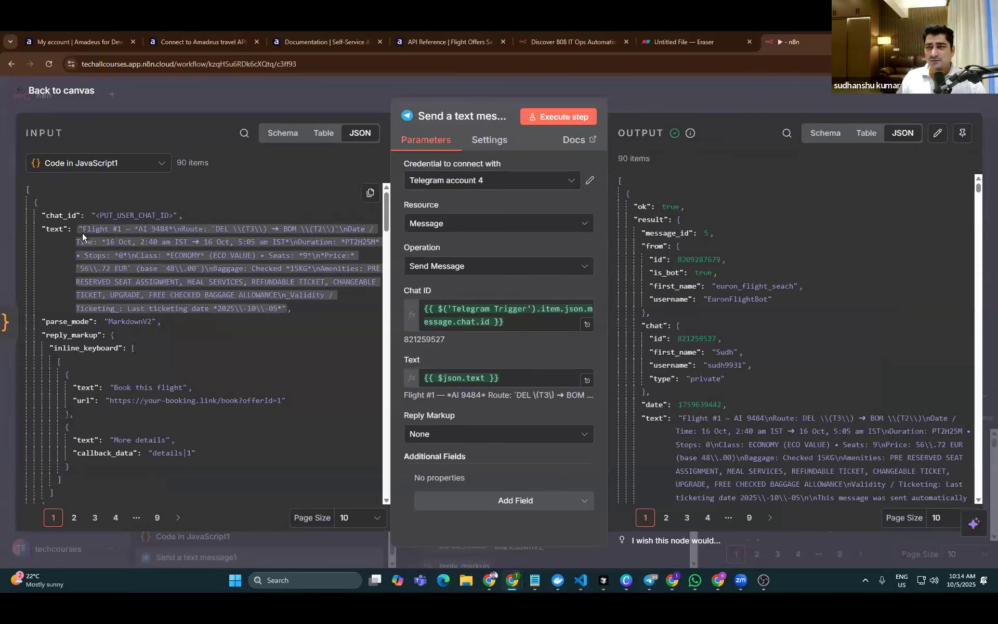
drag(151, 264, 283, 309)
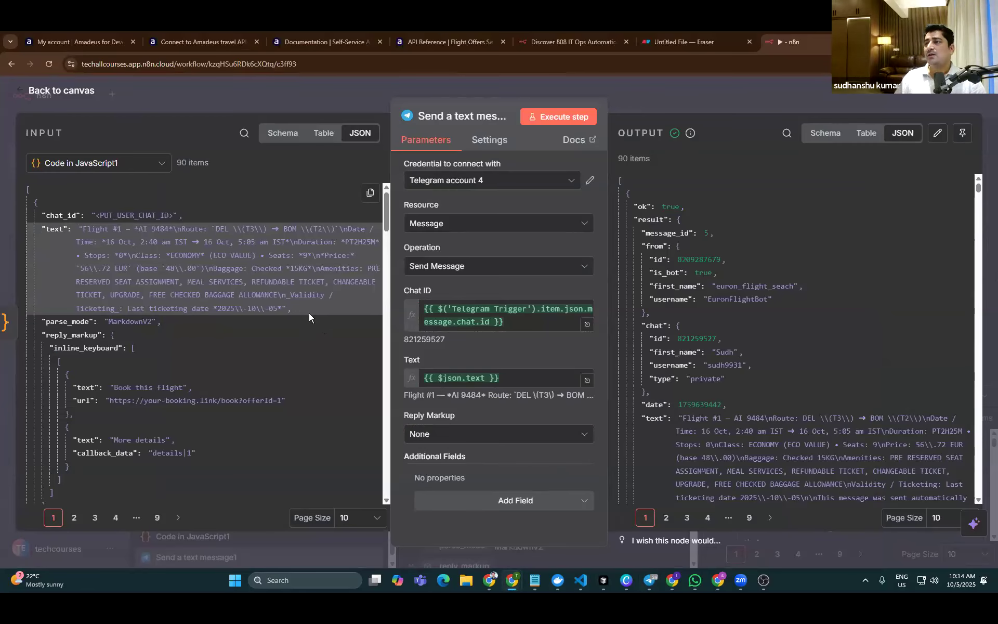
key(super+d)
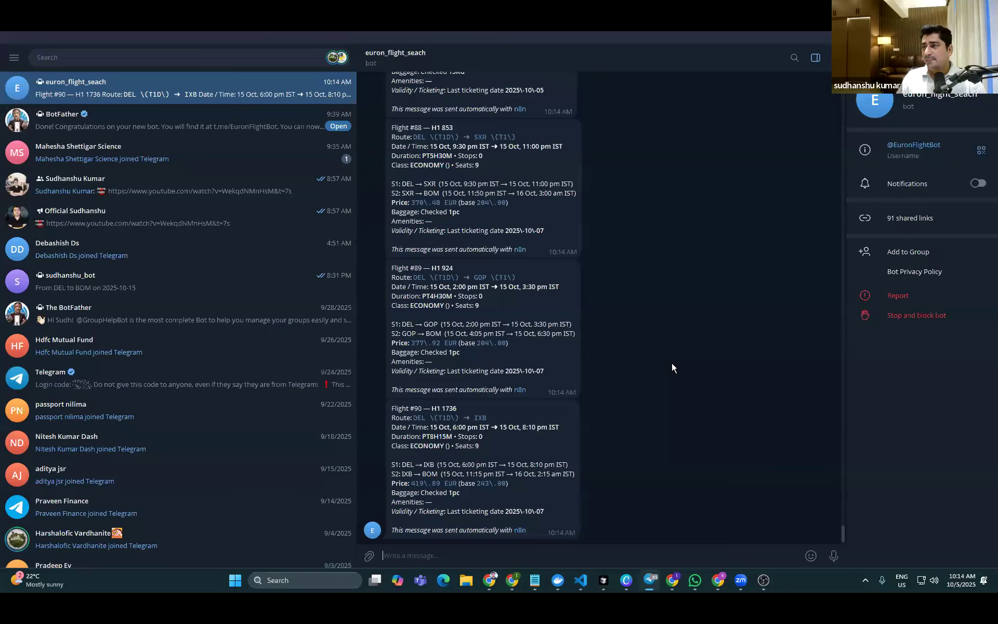
scroll(671, 363, up, 20)
scroll(666, 344, up, 20)
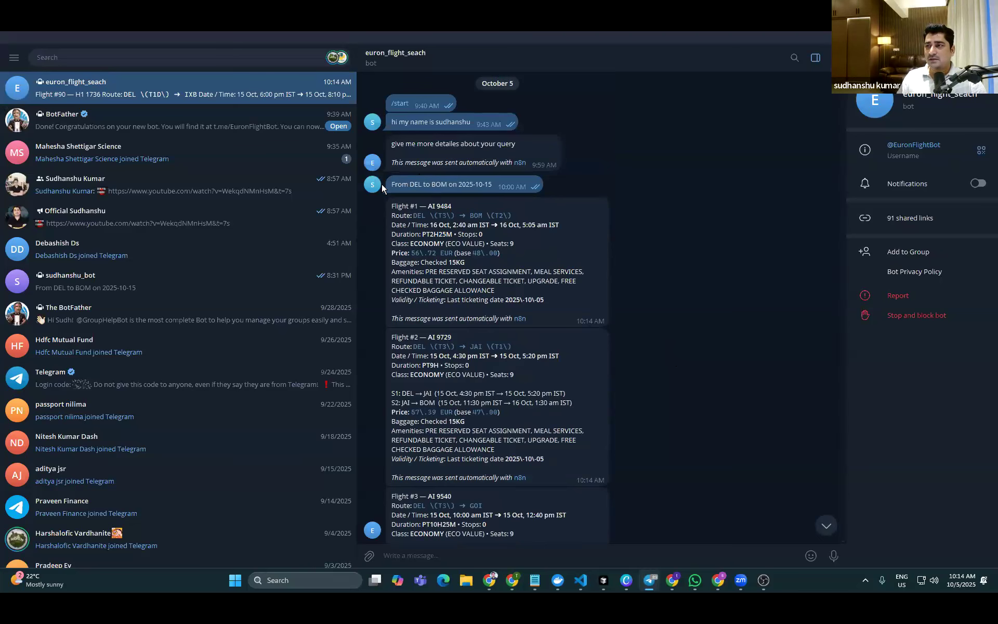
Read down the flight messages to the last one, examining flight #80's route, segments, price, baggage and ticketing date
scroll(593, 416, down, 20)
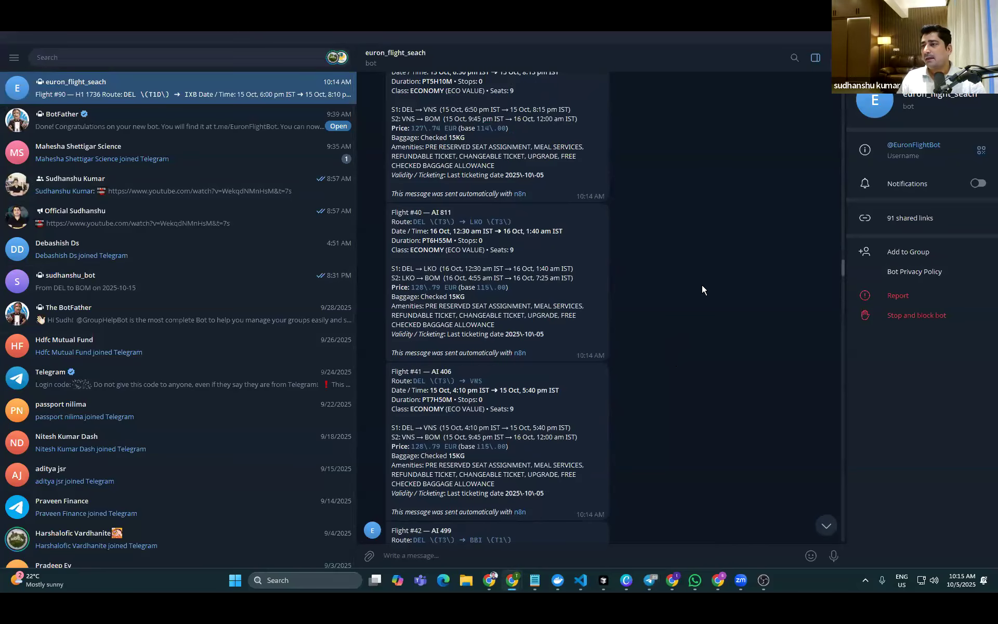
scroll(697, 291, down, 15)
scroll(722, 390, down, 10)
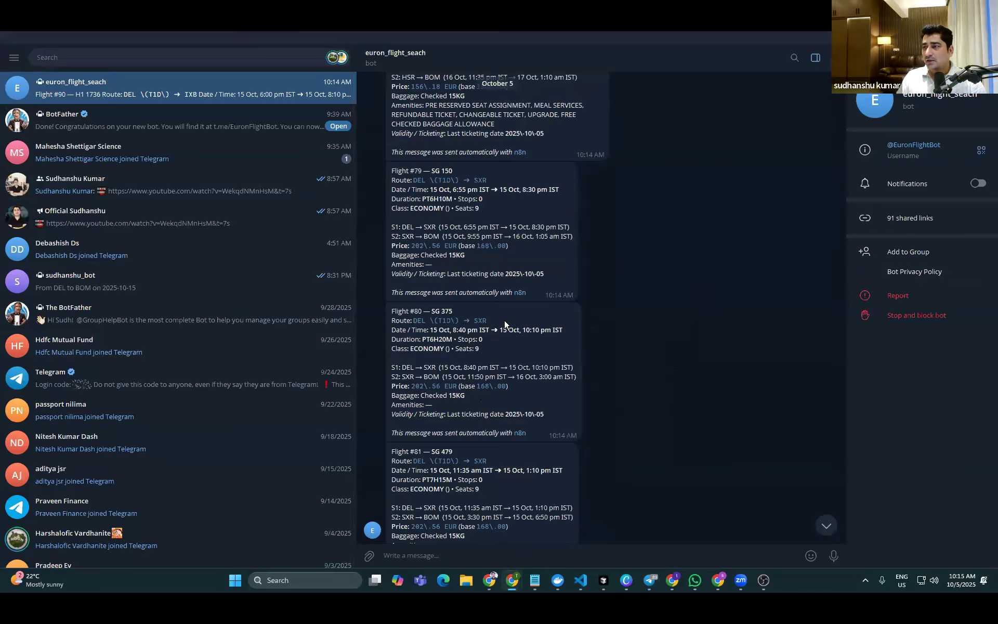
double_click(504, 320)
click(398, 330)
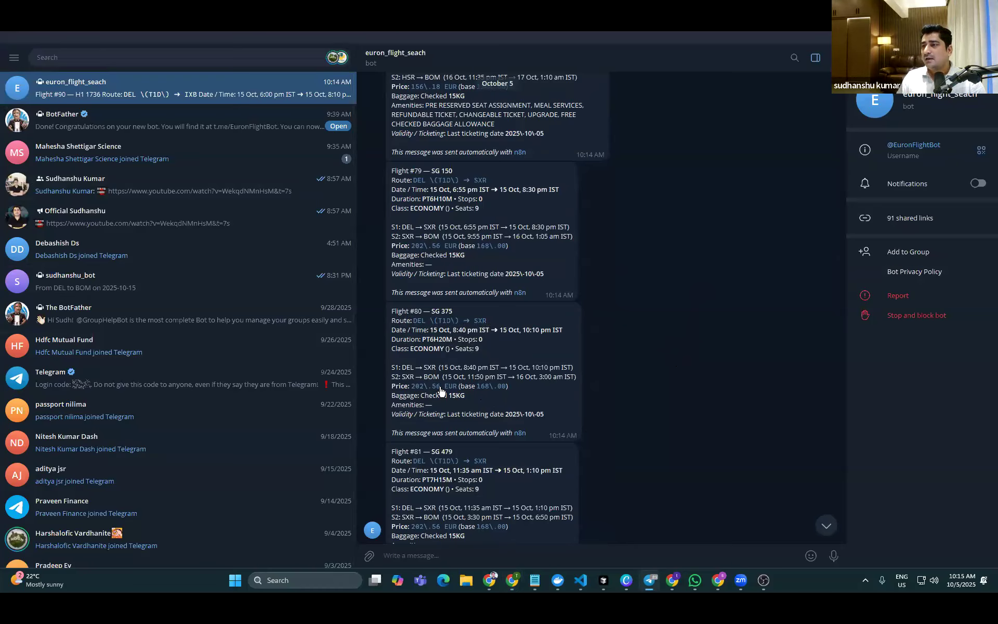
drag(399, 367, 509, 432)
double_click(541, 412)
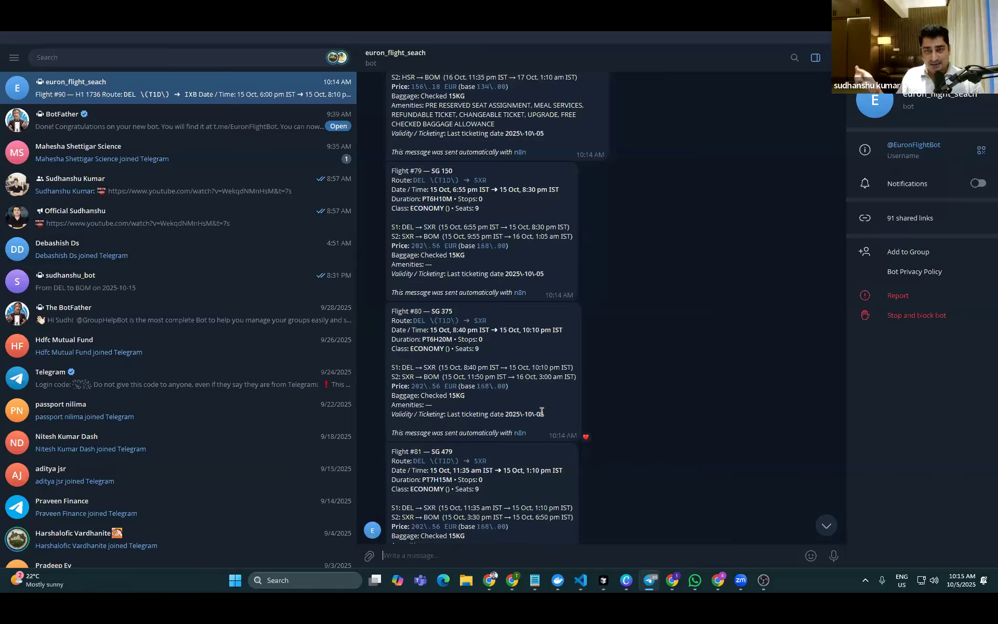
scroll(540, 426, down, 15)
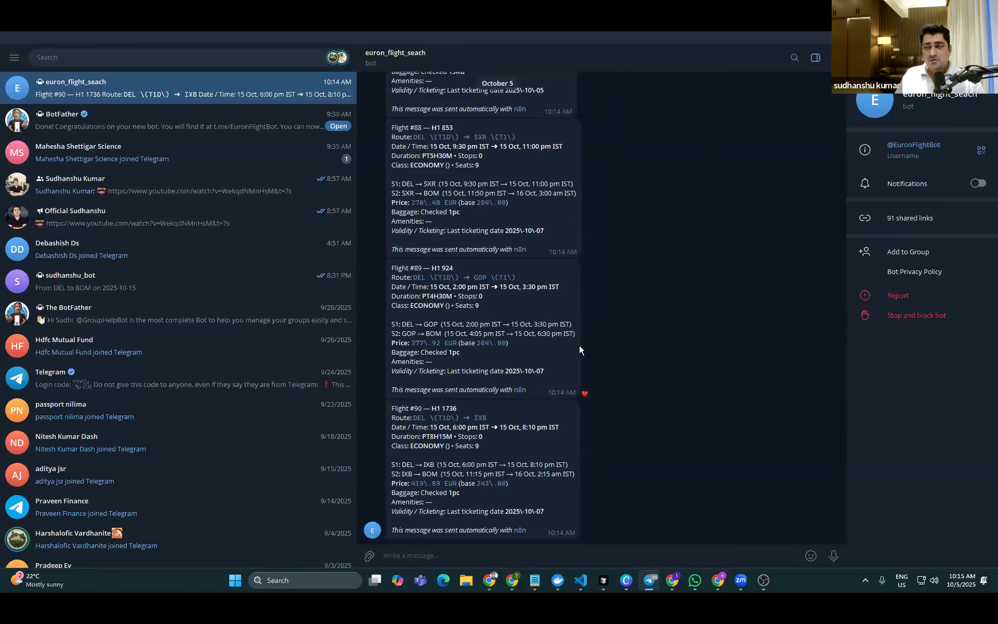
double_click(540, 511)
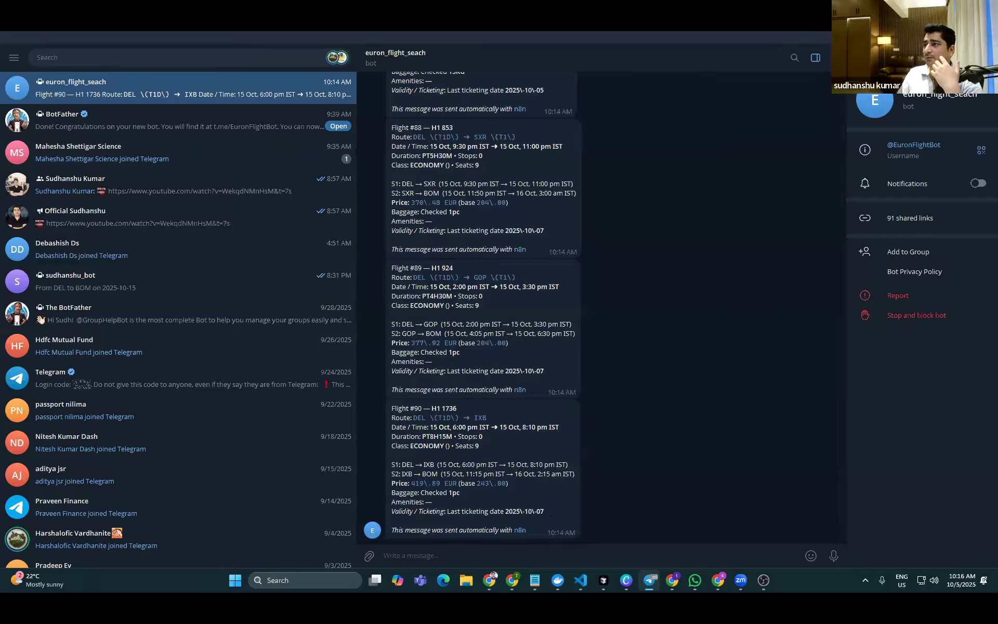
Switch back to n8n and close the Telegram node to return to the workflow canvas
key(super+d)
mouse_move(524, 589)
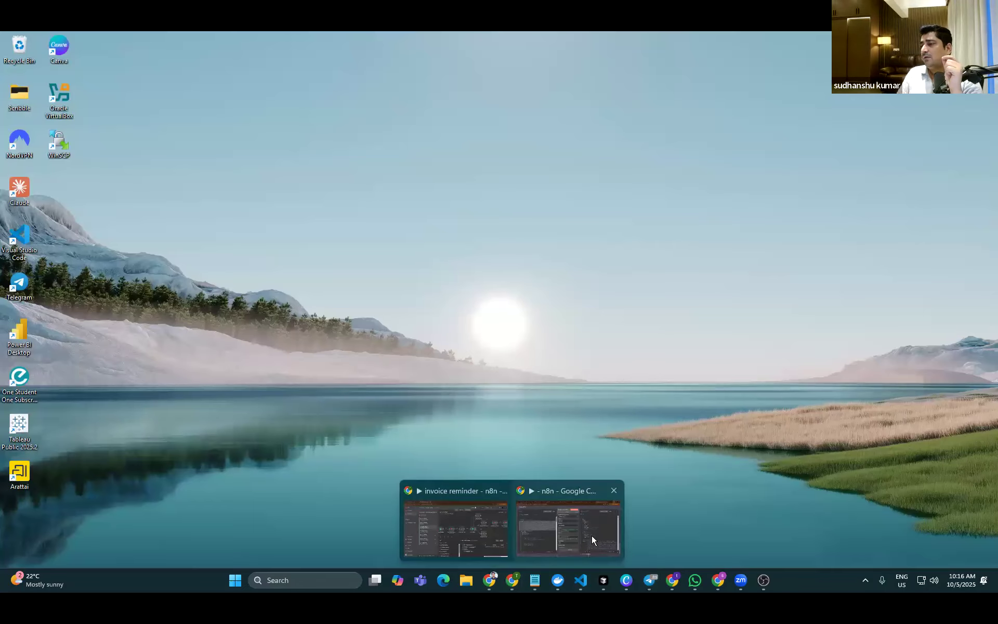
click(592, 540)
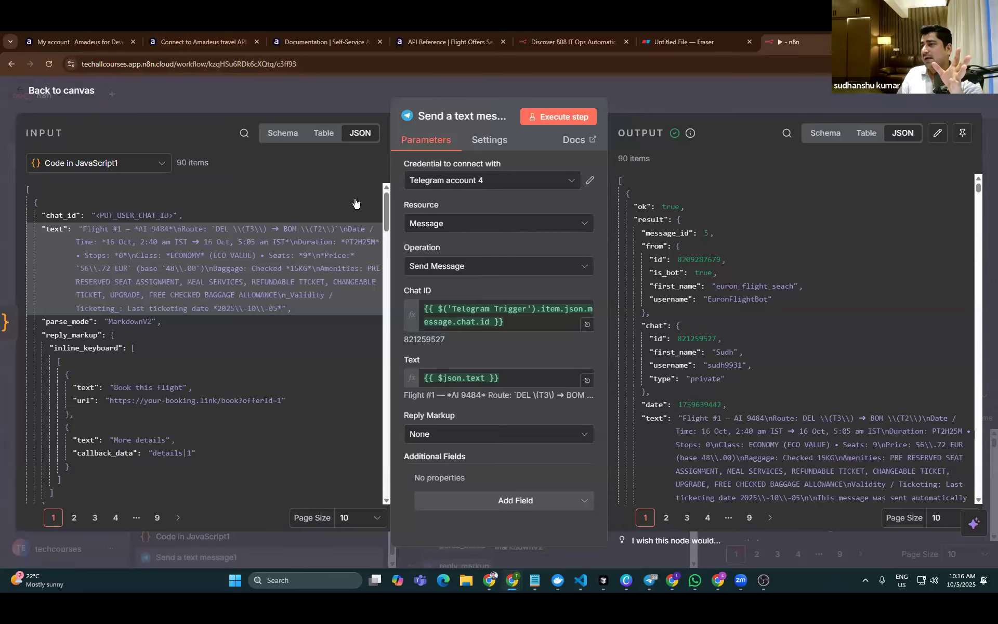
key(Escape)
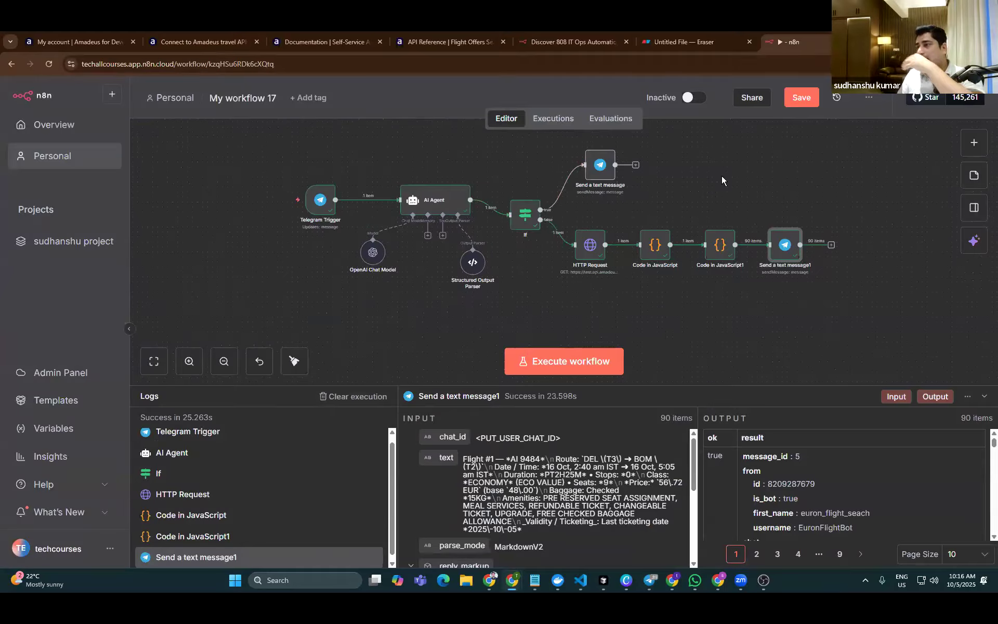
Activate My workflow 17 and dismiss the activation notice and all production checklist suggestions
click(694, 99)
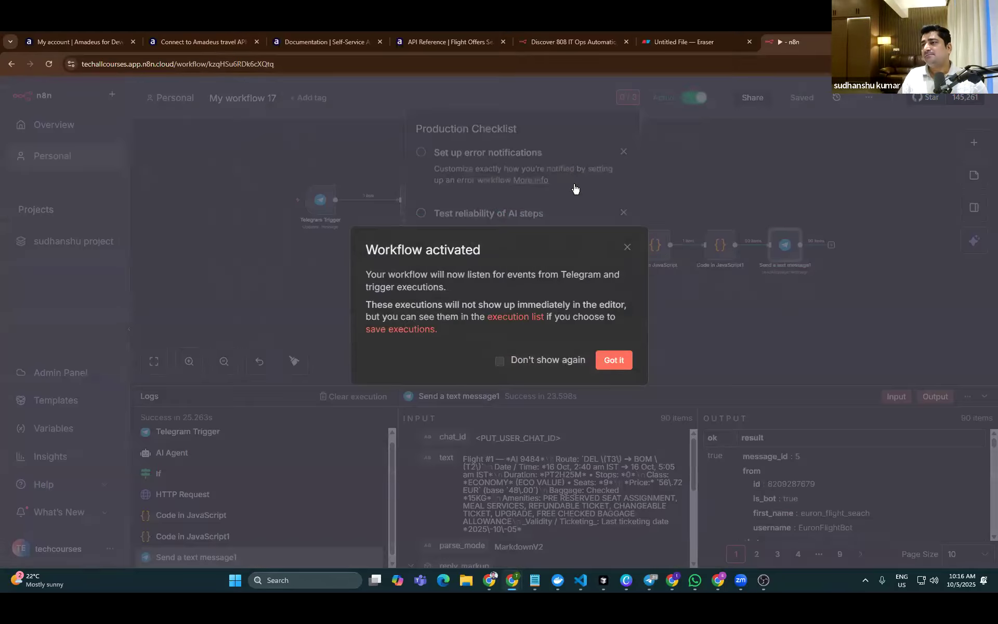
click(575, 189)
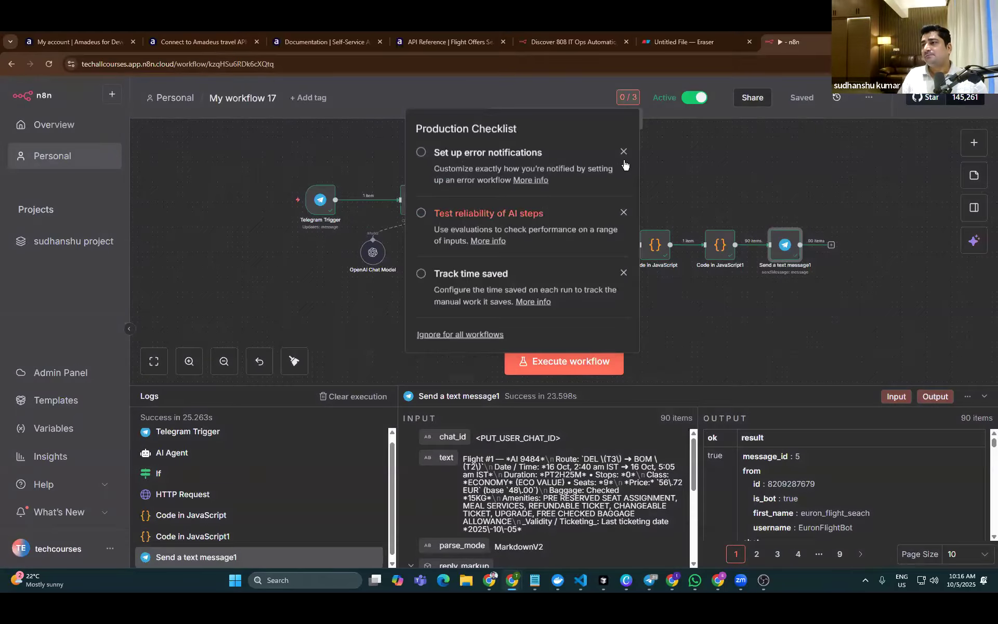
click(623, 151)
click(624, 153)
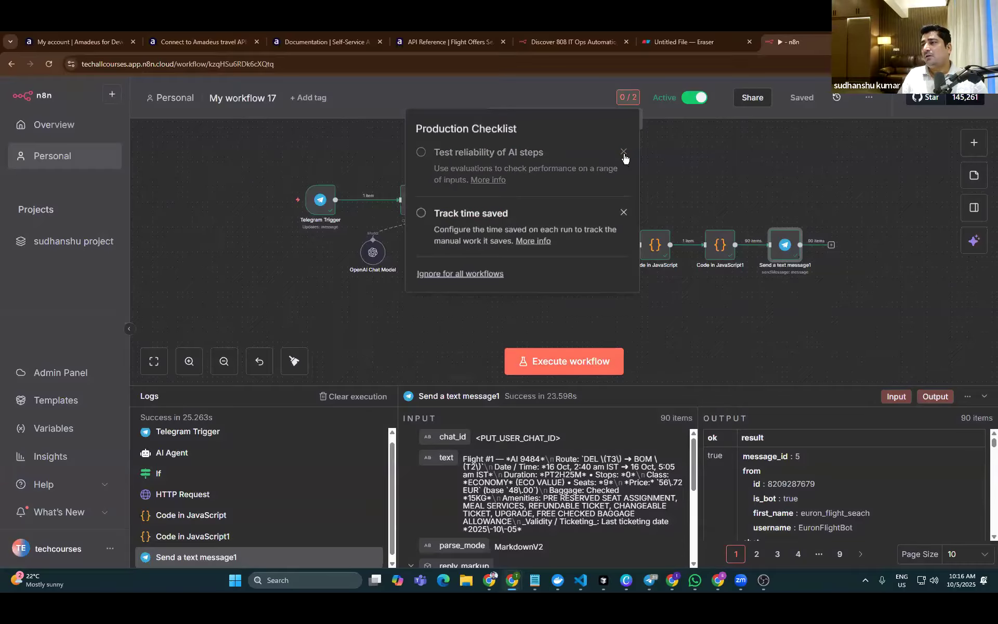
click(623, 153)
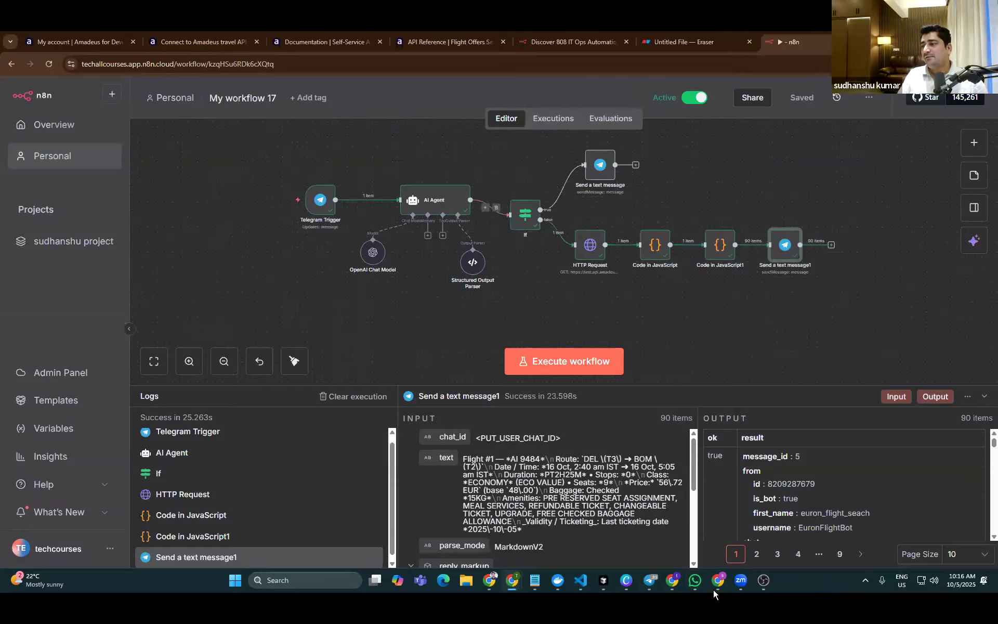
Switch to Telegram and open the bot info of the euron_flight_seach chat
click(649, 580)
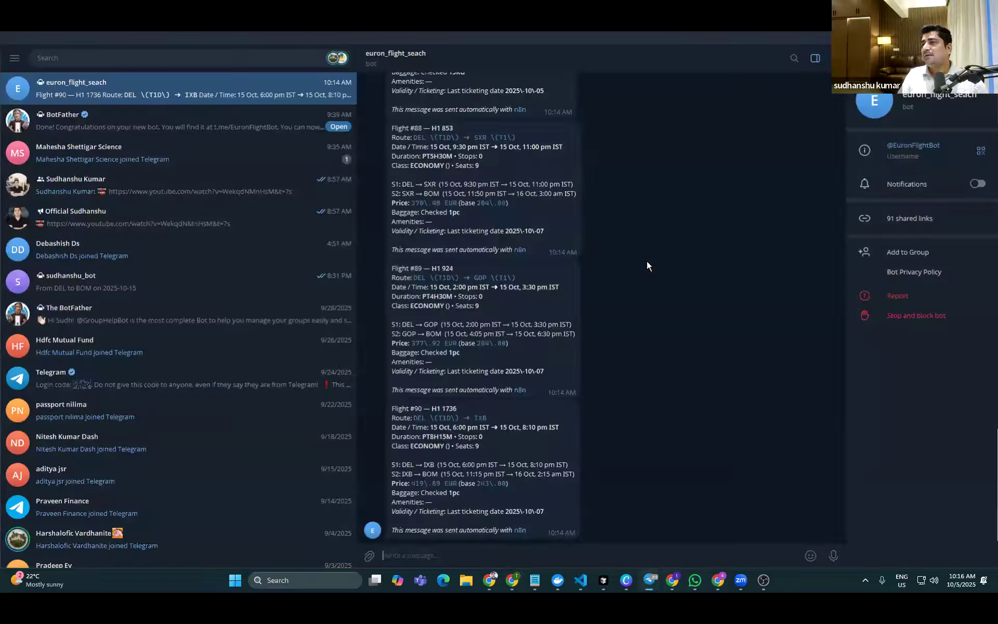
scroll(418, 104, up, 10)
click(420, 58)
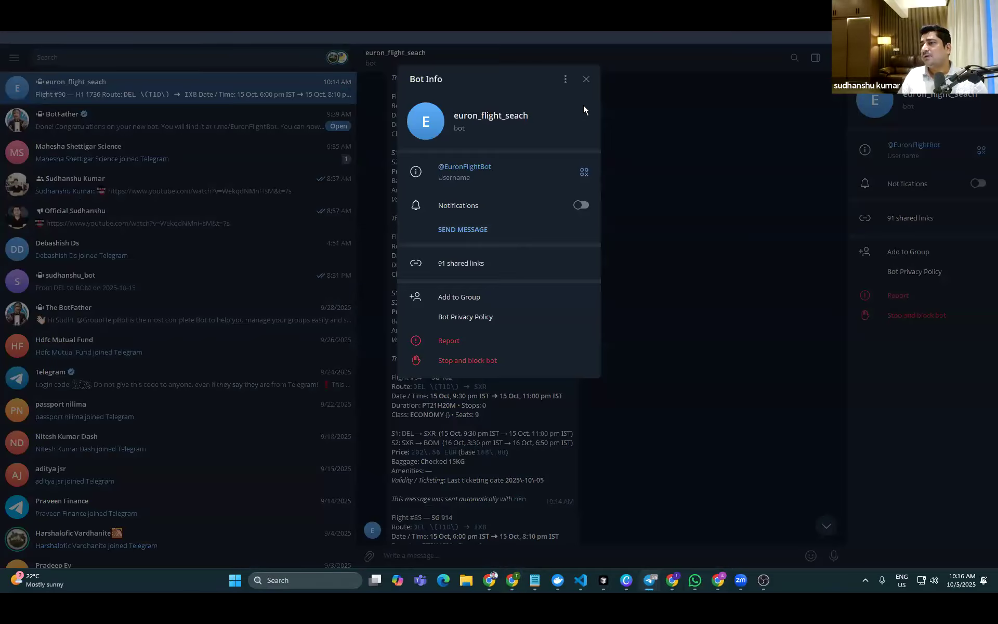
Open the management settings of the euron_flight_seach bot, view its public link's username and close the dialogs
click(565, 79)
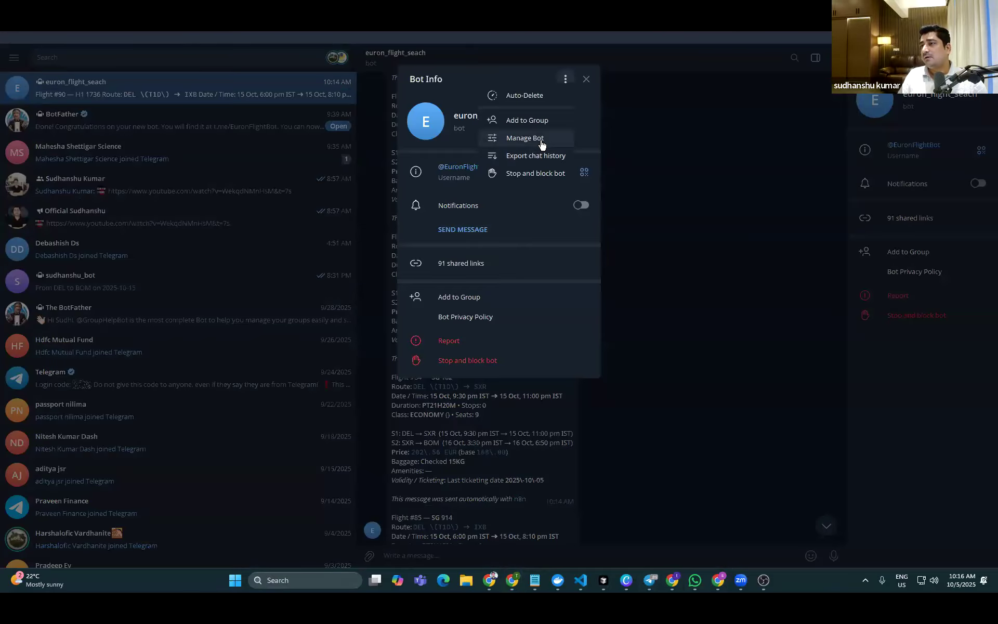
click(541, 138)
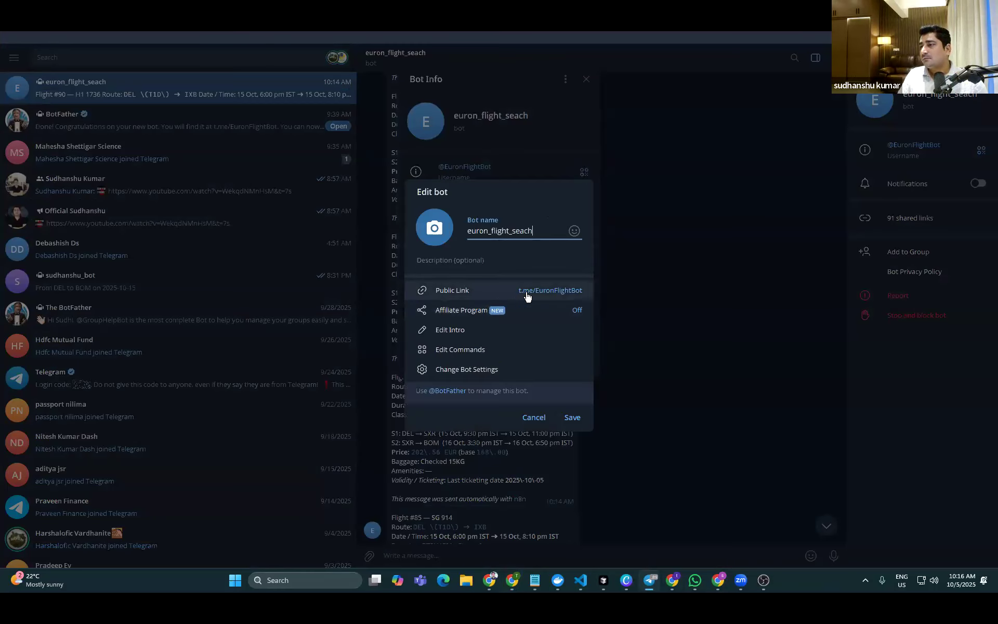
click(461, 291)
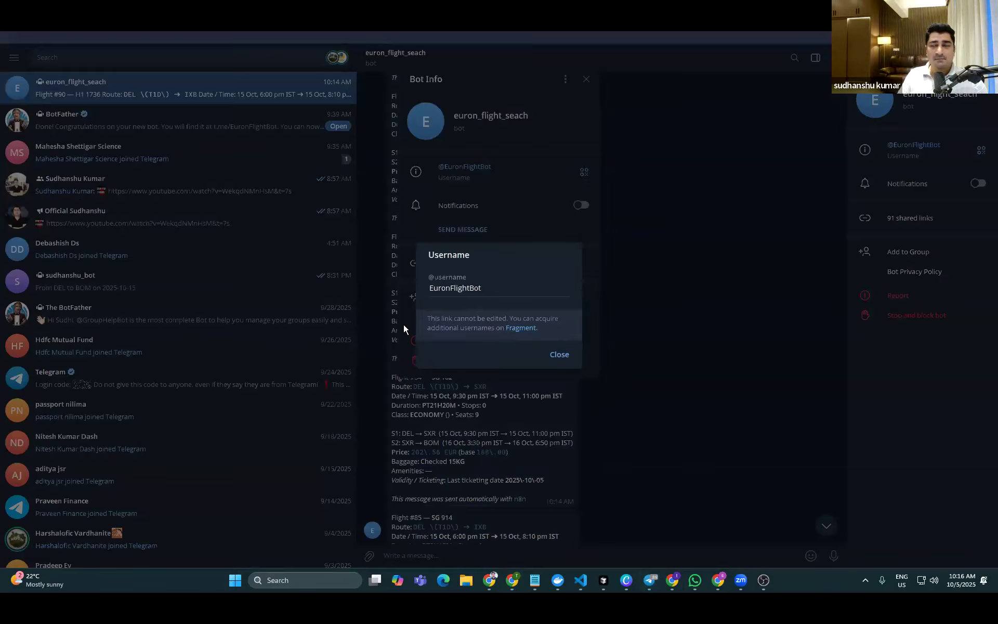
click(559, 358)
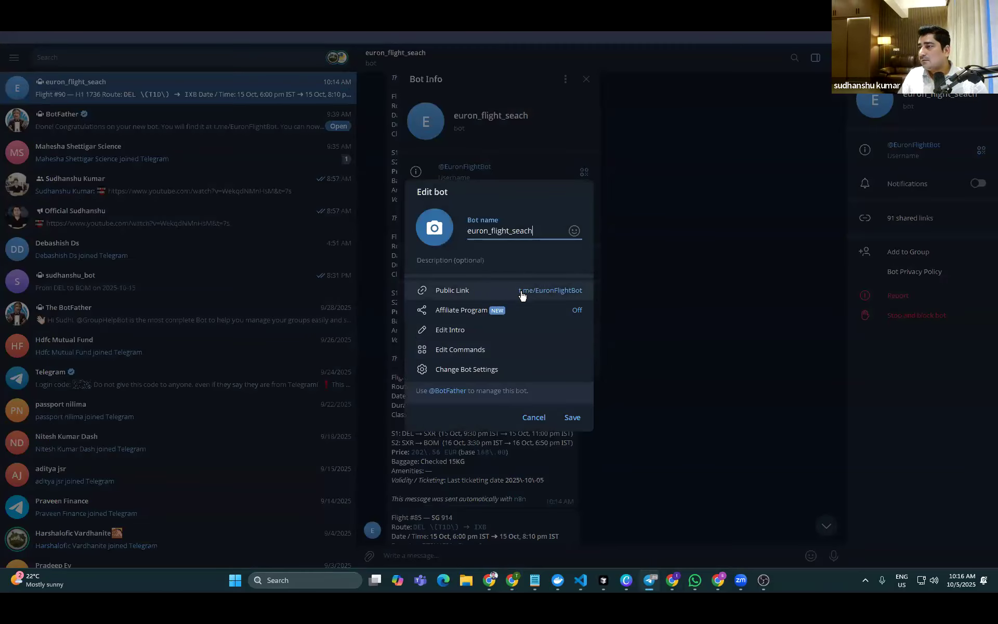
click(635, 320)
Open the BotFather chat and select the t.me/EuronFlightBot link in the bot creation message
click(125, 138)
click(139, 130)
mouse_move(385, 422)
mouse_down()
mouse_move(455, 423)
mouse_move(391, 419)
mouse_up()
click(454, 423)
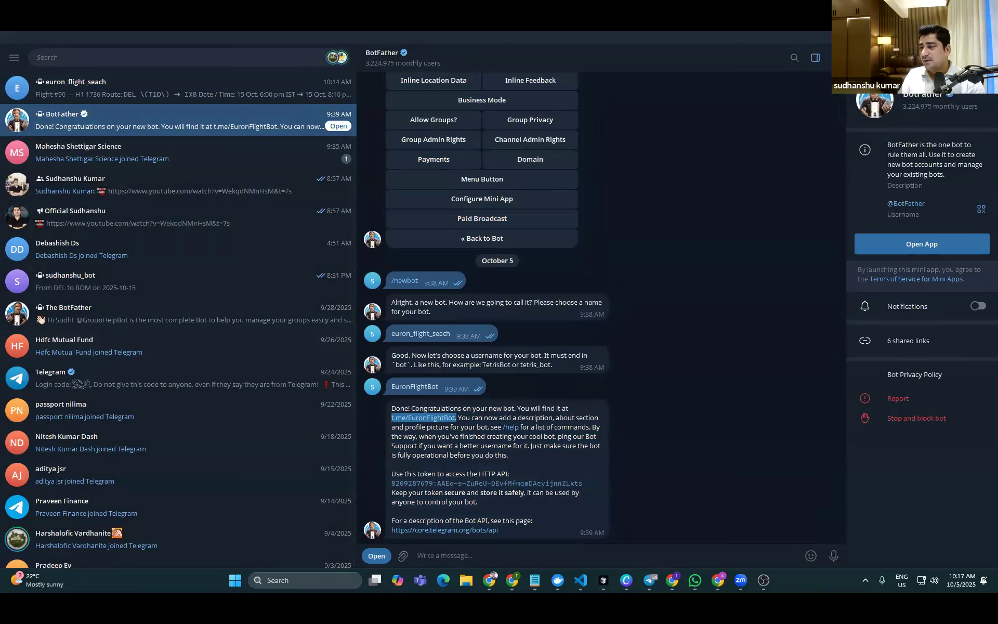
Return to the euron_flight_seach chat, close the bot info and go to the newest flight message
click(120, 95)
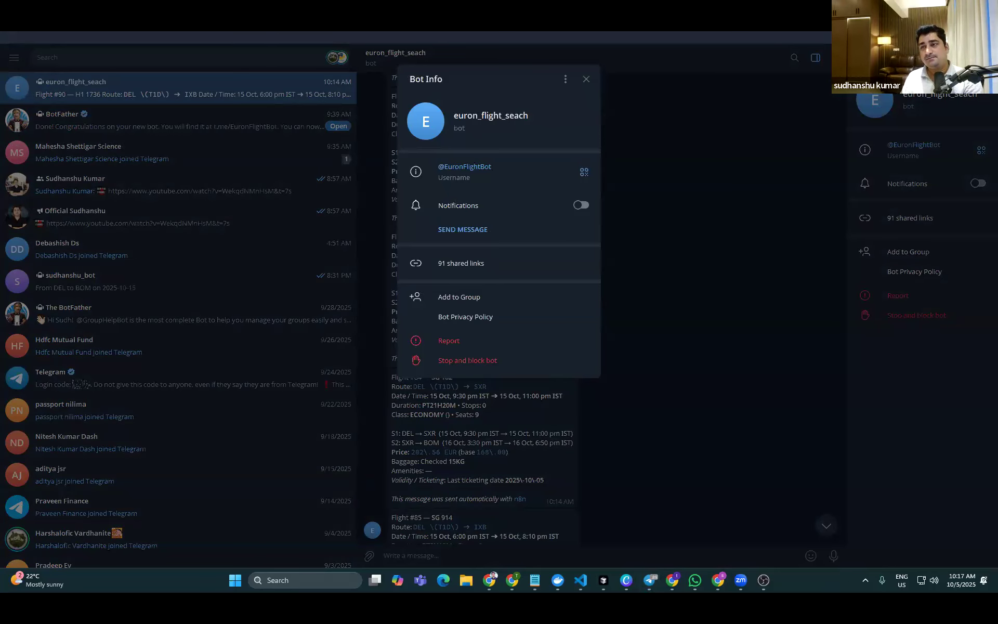
click(586, 79)
scroll(608, 234, down, 10)
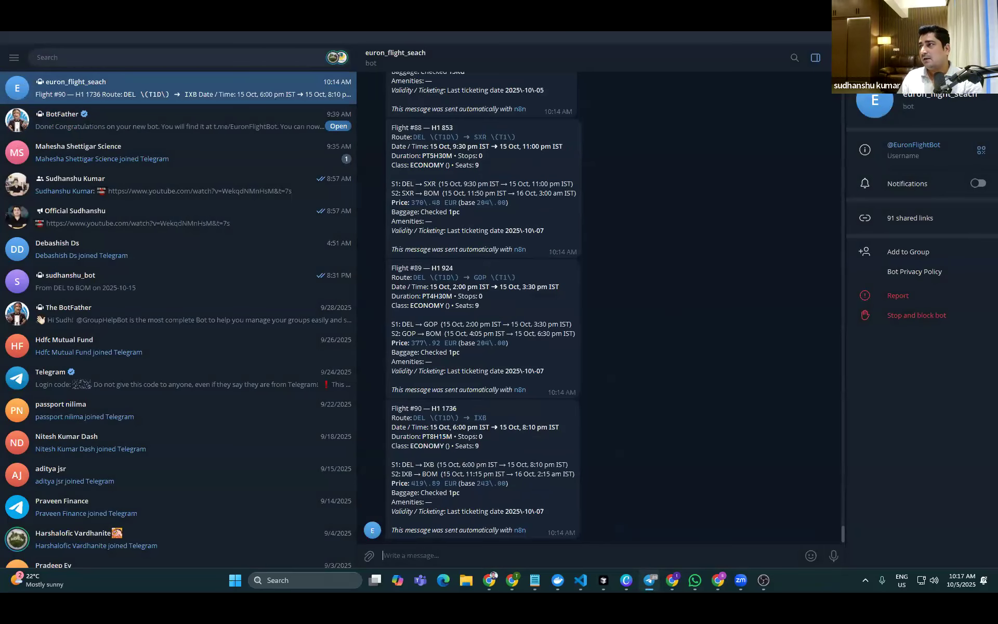
Switch to n8n, open the executions of My workflow 17 and inspect the failed runs from 10:17:43, 10:17:47 and 10:18:03
key(alt+Tab)
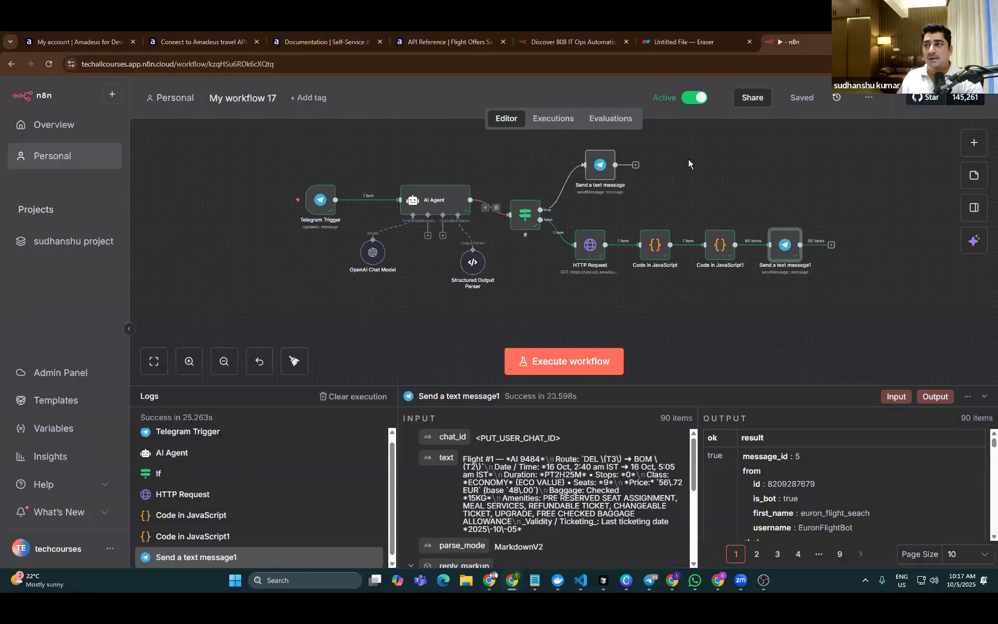
click(567, 123)
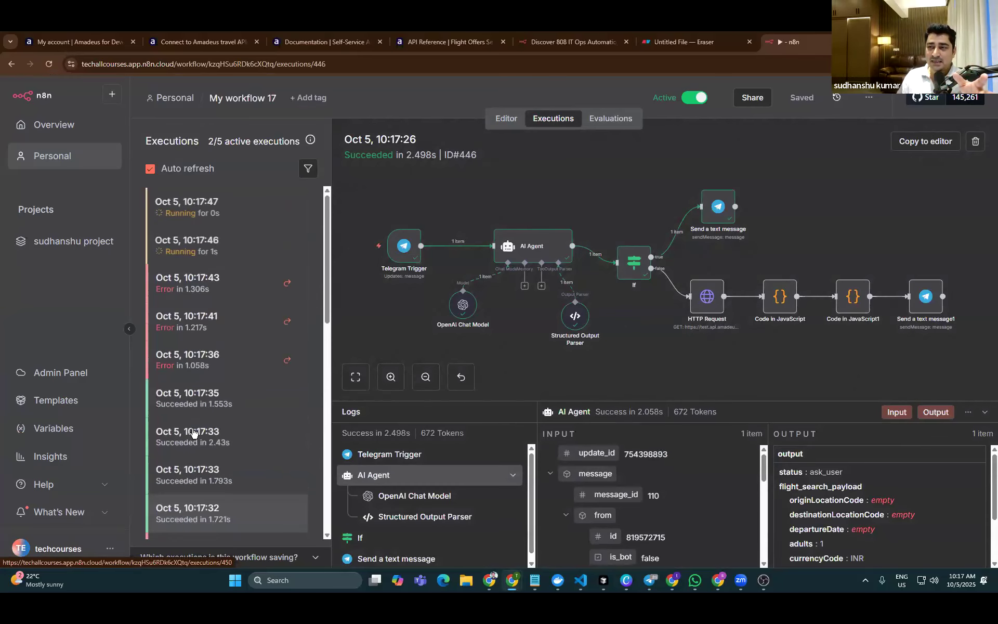
click(190, 282)
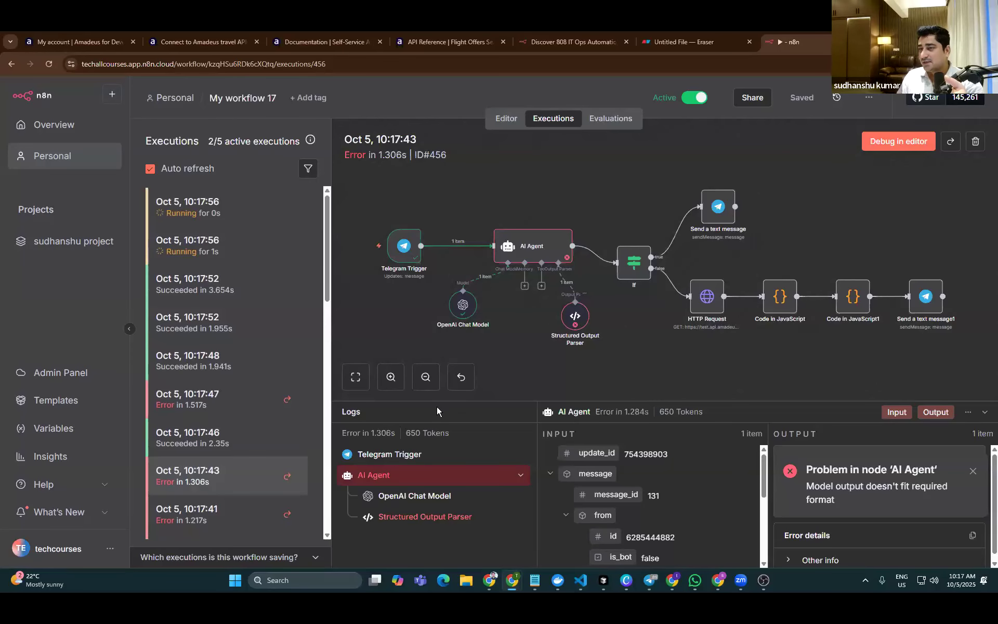
click(208, 398)
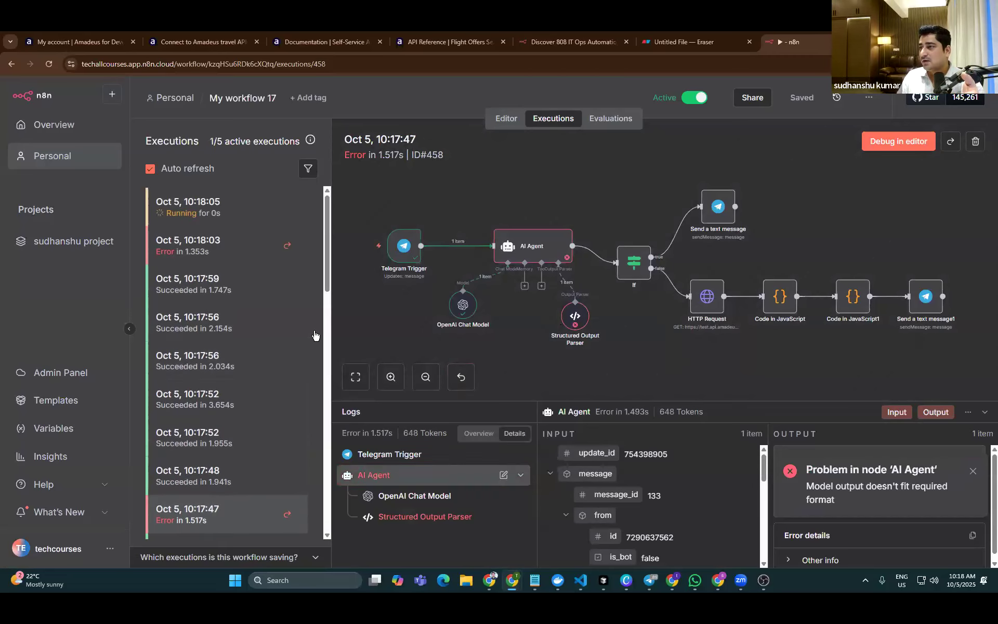
click(202, 257)
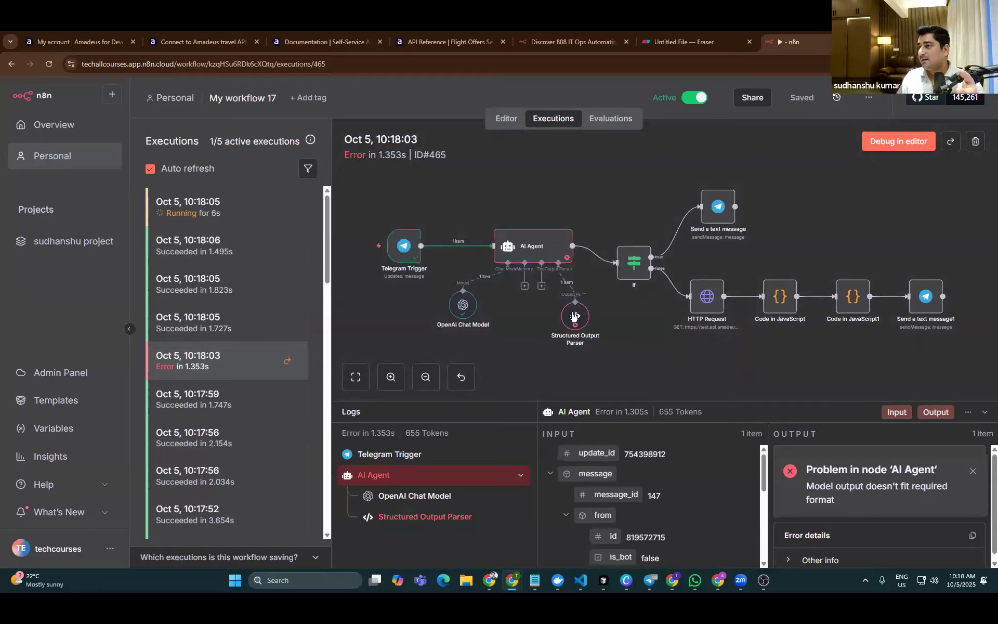
Inspect the Structured Output Parser's error message and its other info in the 10:18:03 execution, then return to the canvas
double_click(574, 316)
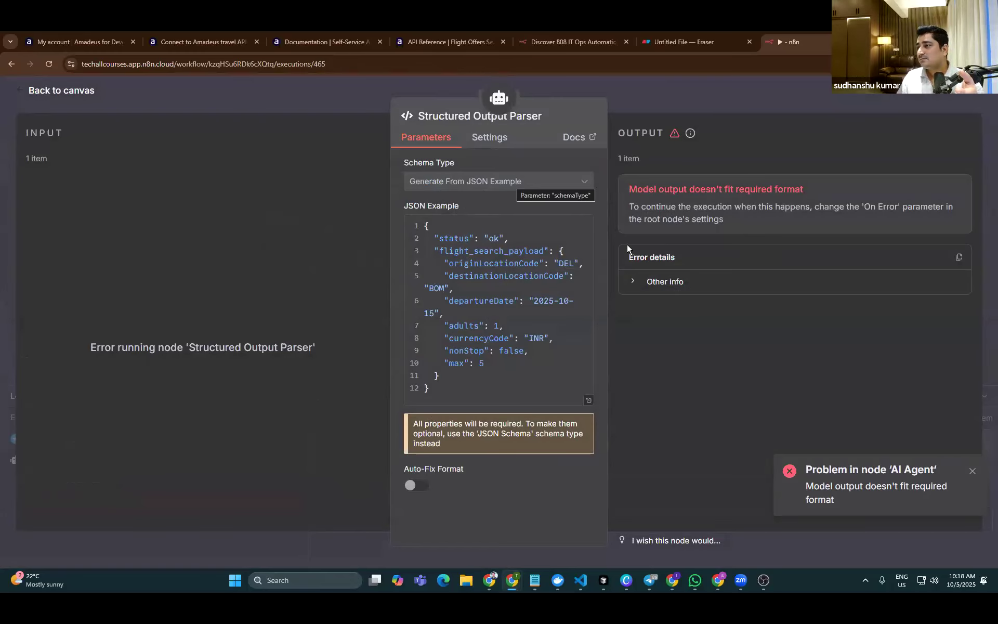
click(633, 281)
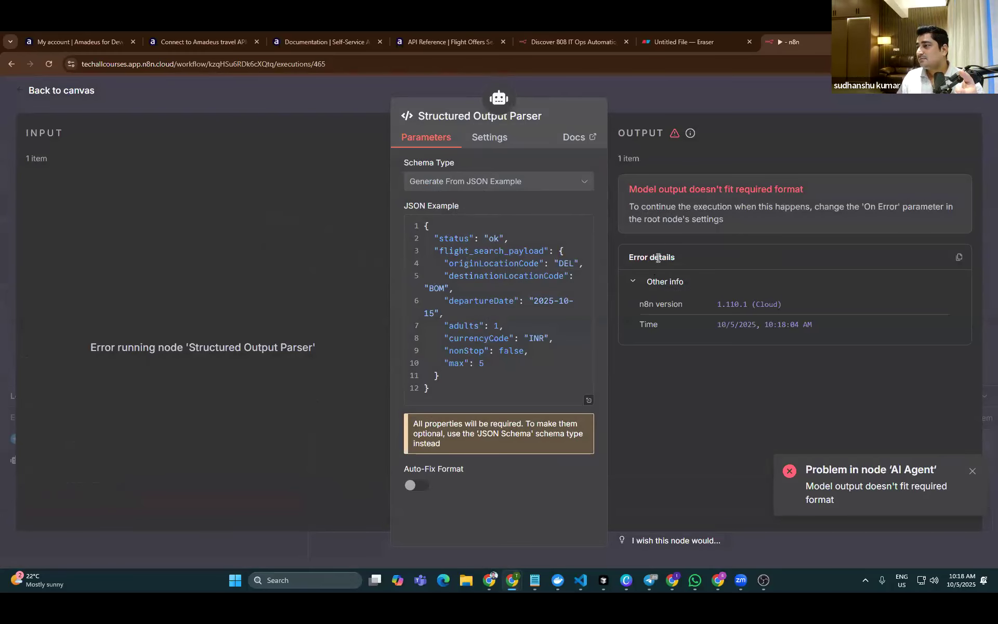
drag(806, 307, 855, 327)
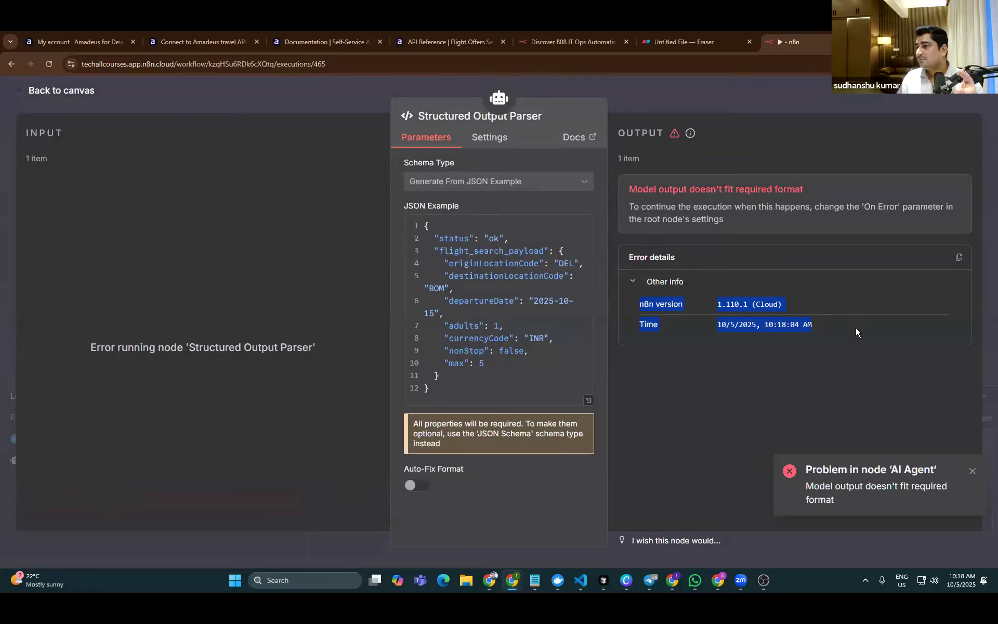
click(818, 328)
mouse_move(624, 188)
mouse_down()
mouse_move(810, 229)
mouse_move(660, 208)
mouse_move(629, 190)
mouse_up()
drag(747, 225, 742, 217)
click(742, 217)
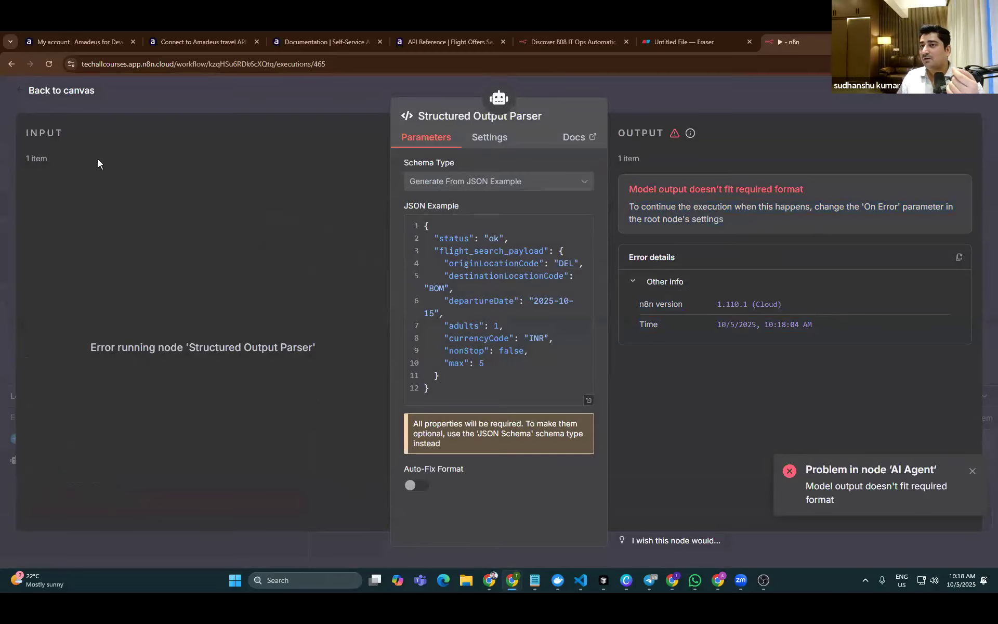
click(48, 91)
Open the failed 10:18:26 execution and inspect the error message of its AI Agent node
scroll(232, 314, down, 5)
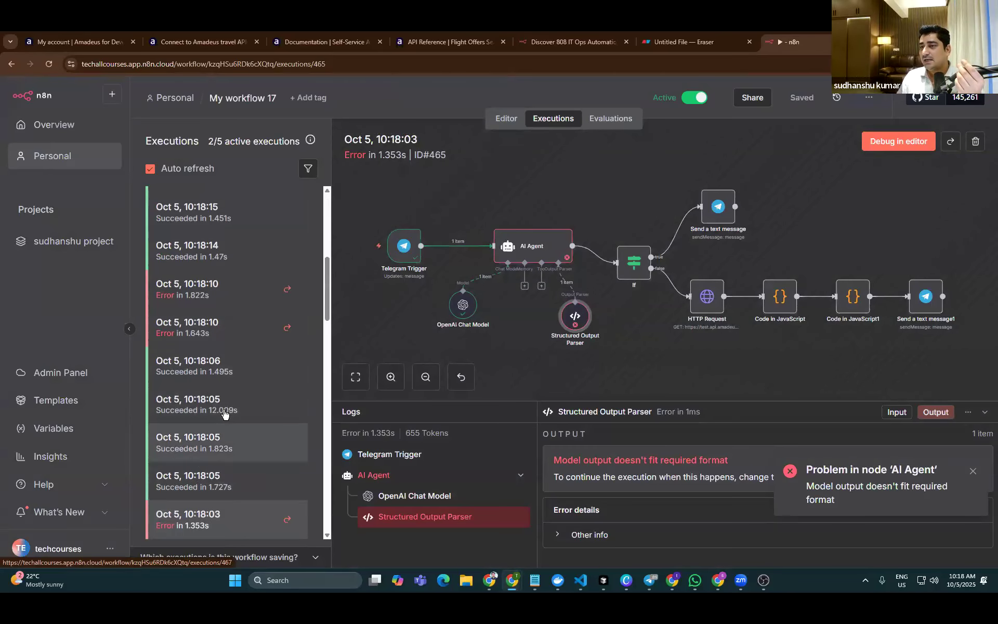
scroll(224, 416, up, 5)
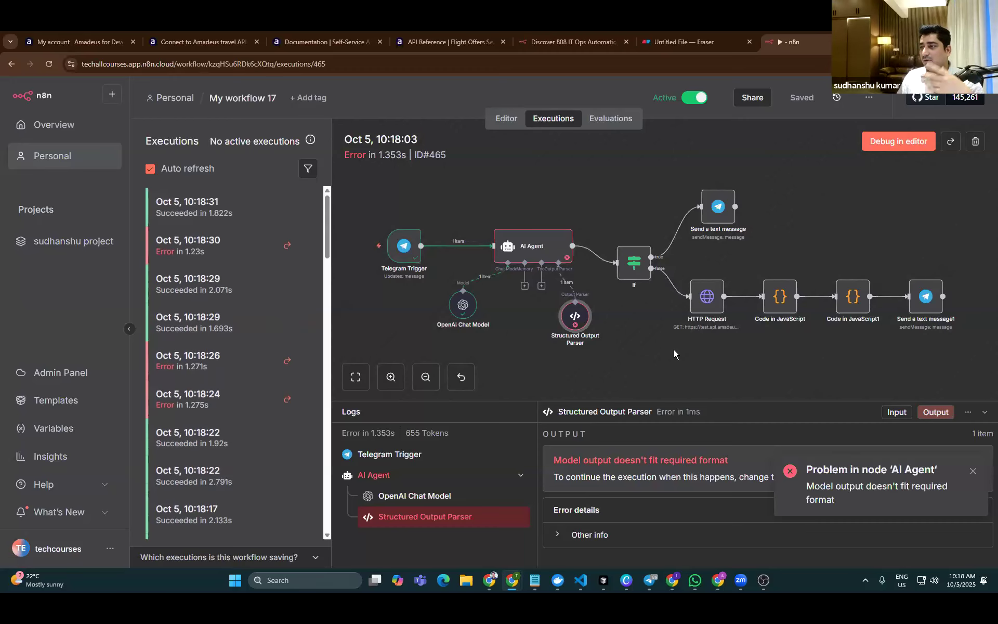
click(226, 364)
click(217, 441)
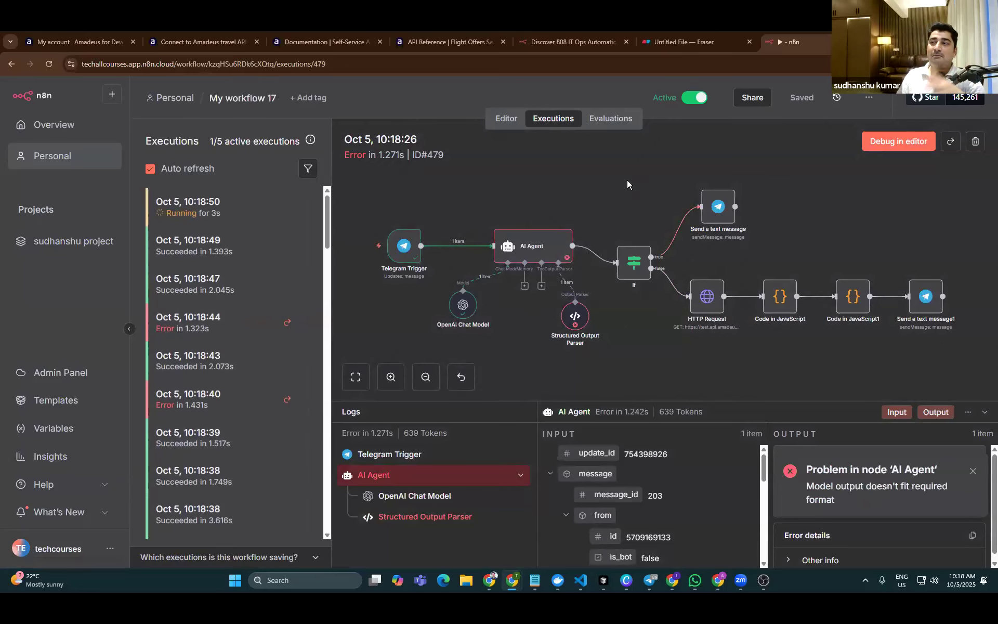
click(535, 248)
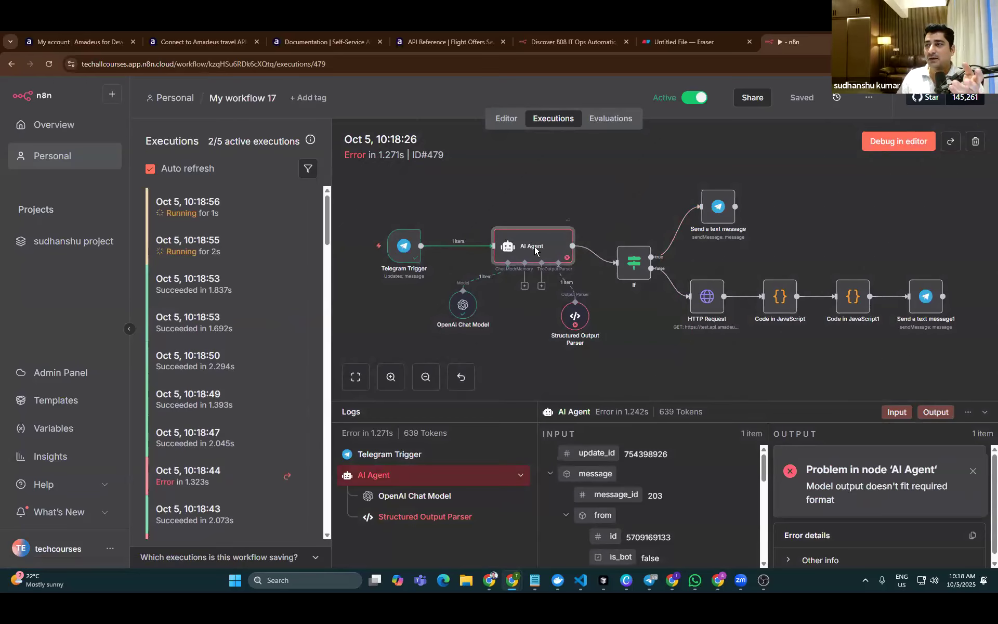
double_click(534, 246)
drag(635, 167, 761, 197)
click(761, 198)
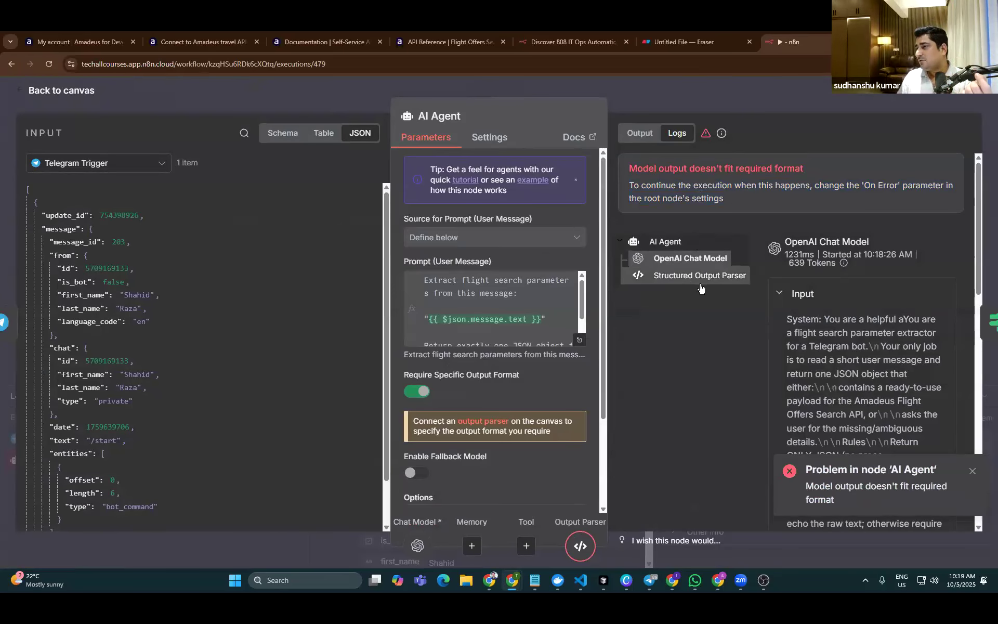
Read the OpenAI Chat Model log's input prompt and output in the AI Agent node, dismissing the error notification
scroll(866, 319, down, 4)
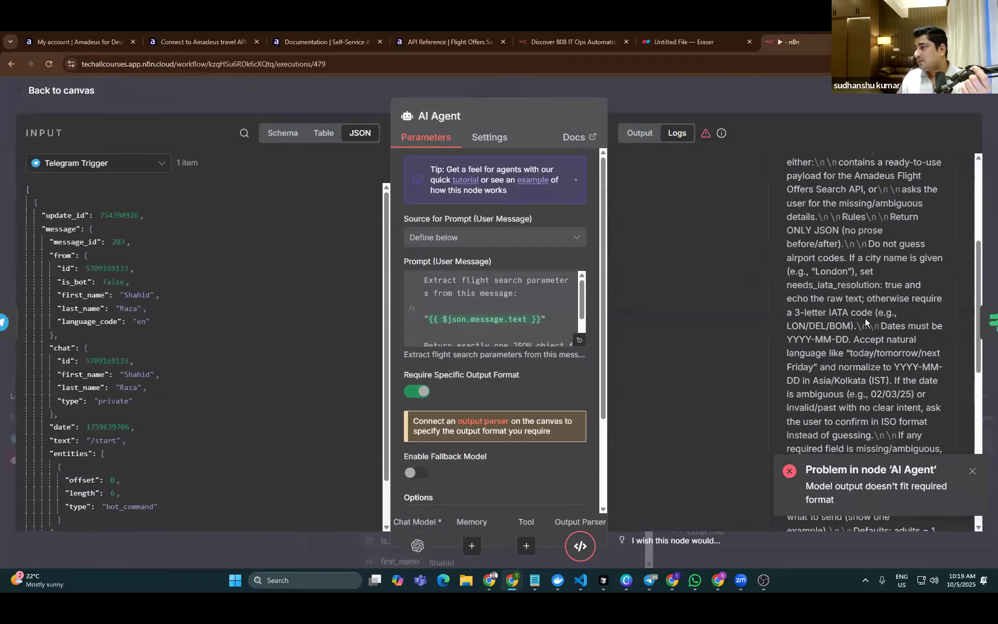
scroll(866, 319, down, 5)
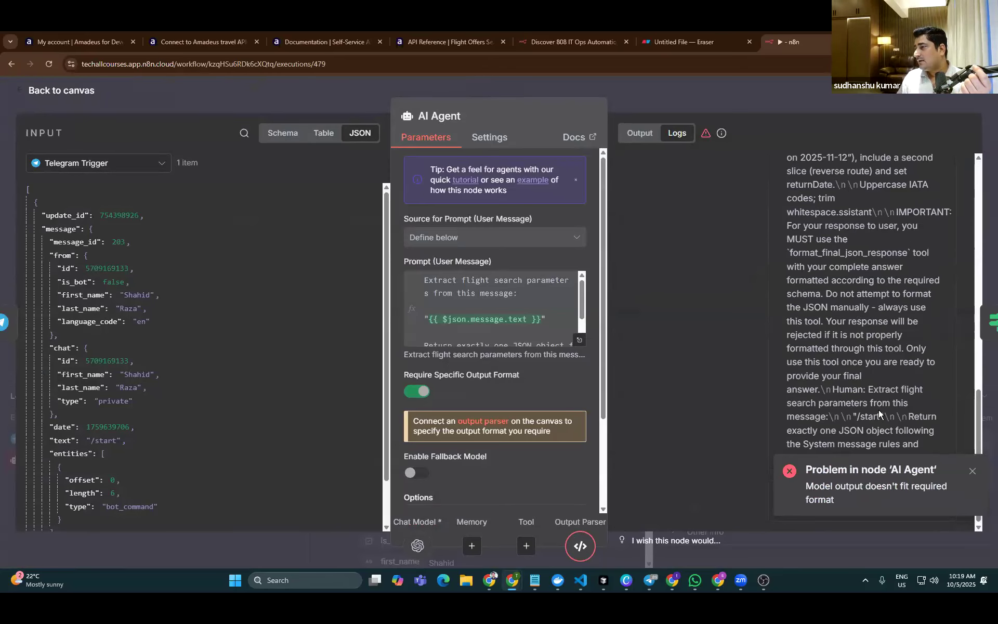
click(973, 472)
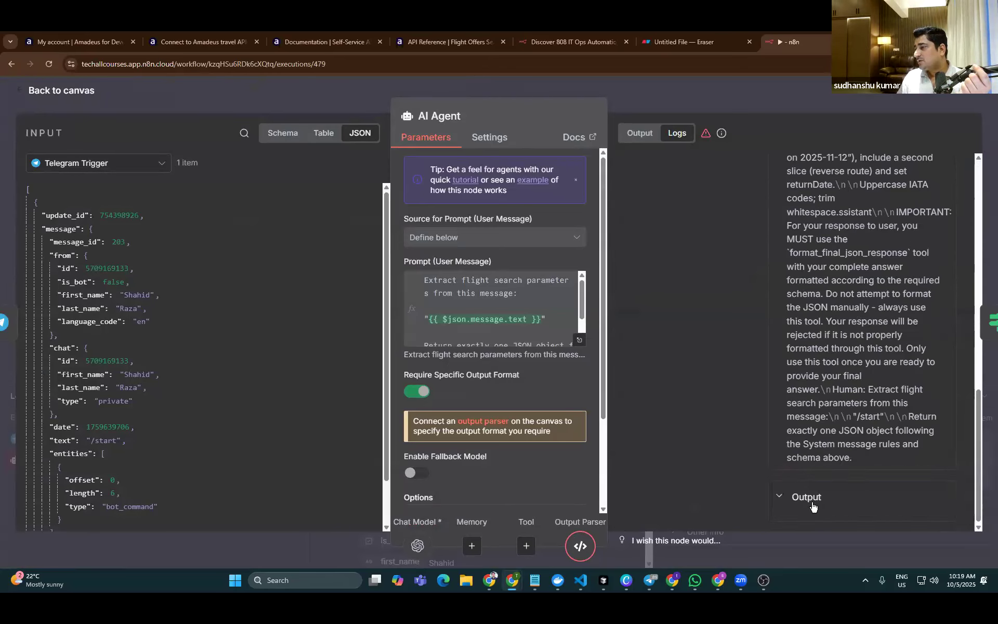
scroll(886, 361, up, 1)
click(778, 504)
scroll(865, 489, down, 1)
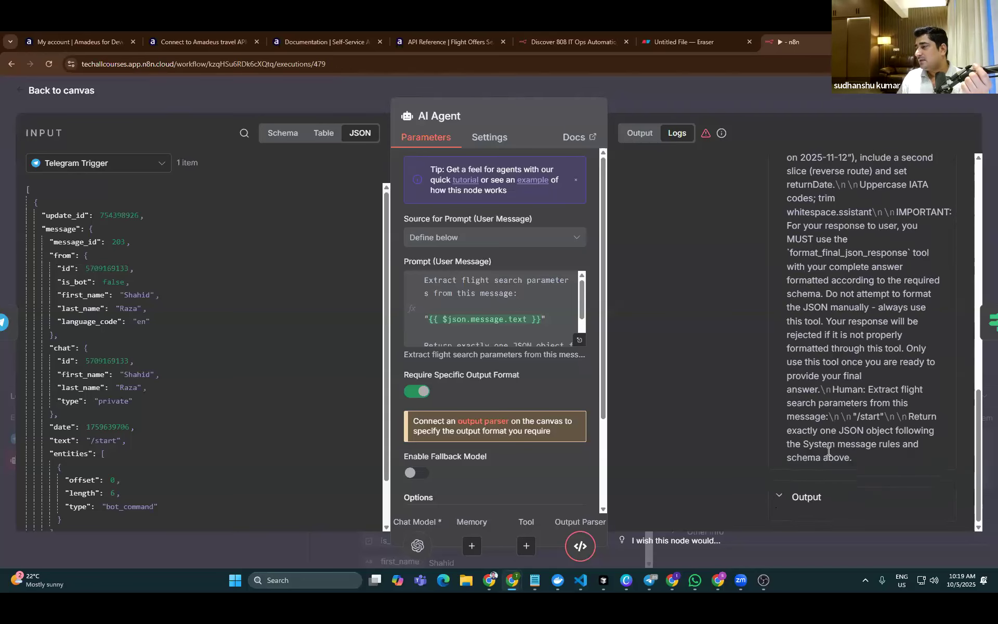
scroll(827, 453, up, 12)
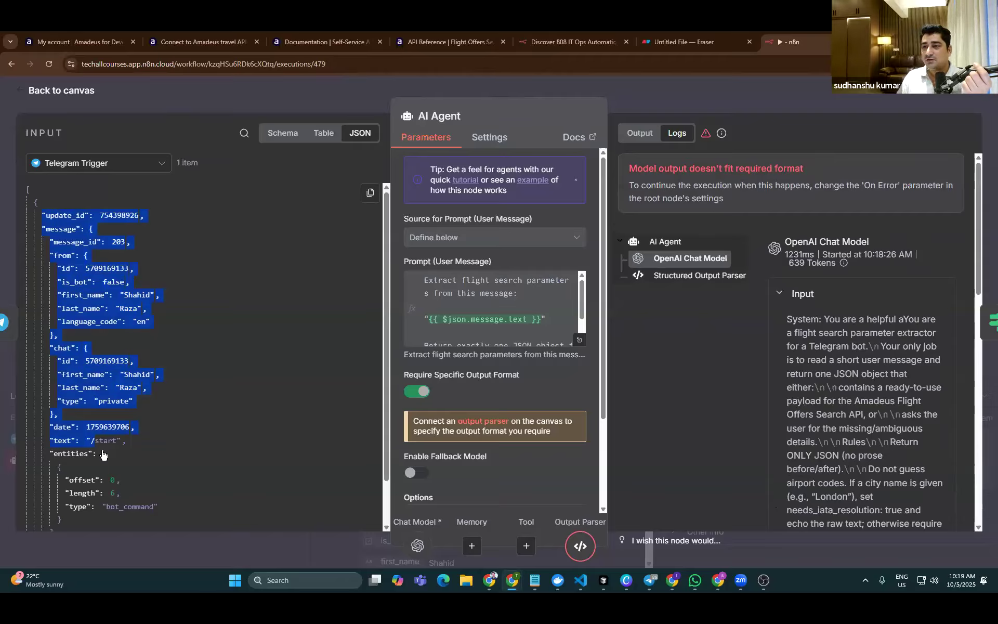
Examine the message text and entities in the AI Agent's Telegram Trigger input, then return to the executions
scroll(170, 356, down, 2)
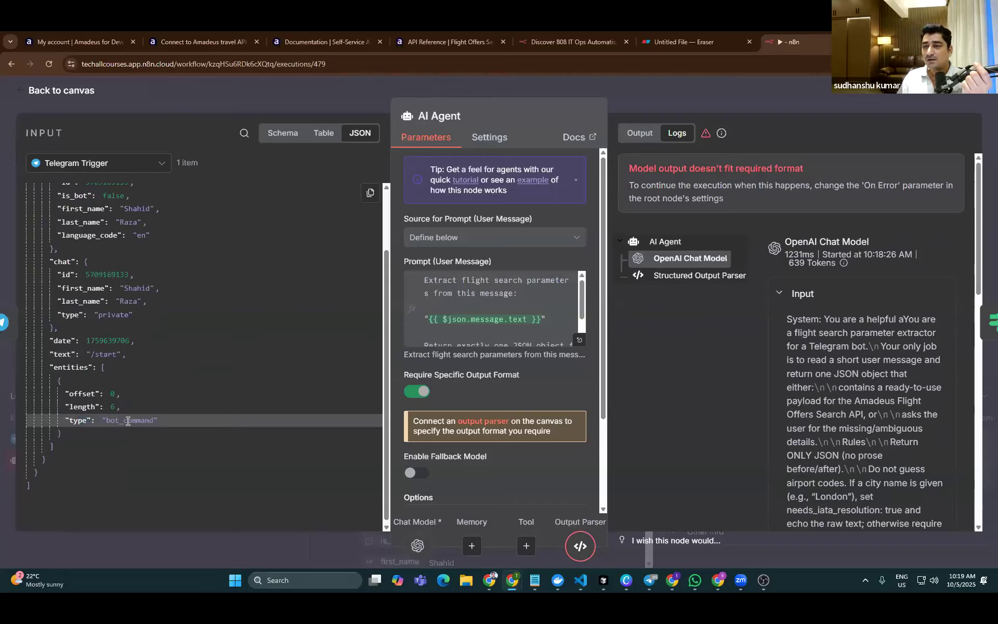
drag(91, 355, 122, 355)
click(128, 420)
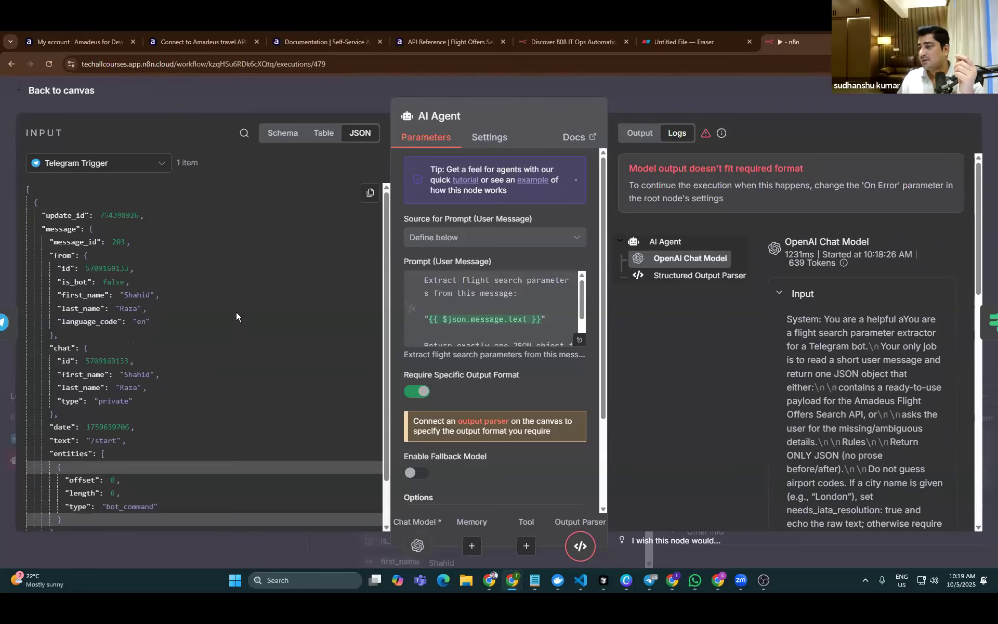
click(54, 90)
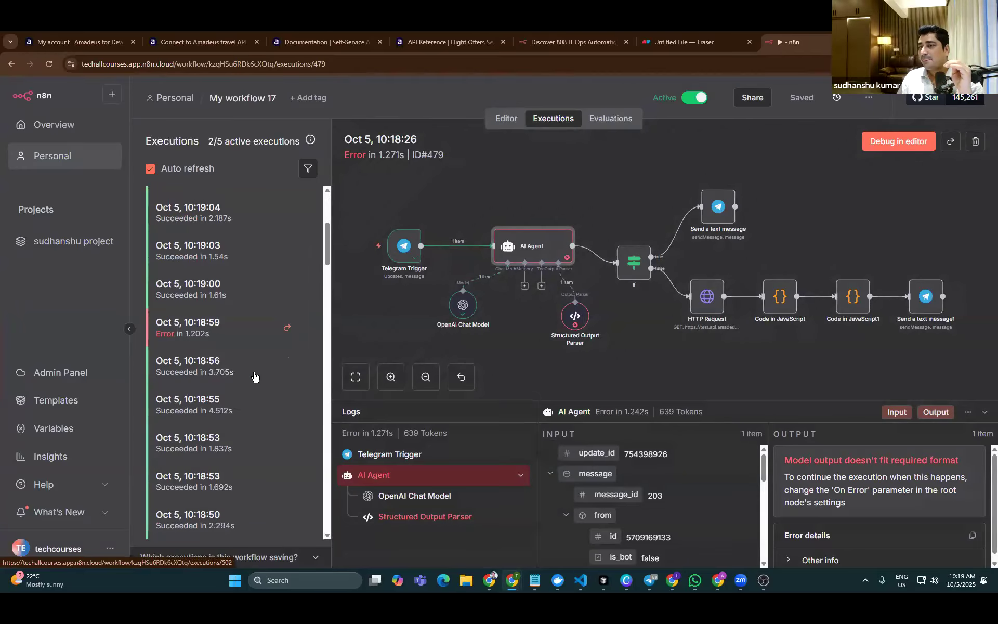
Open the successful 10:19:19 execution and check the parameters of its Send a text message1 node
click(236, 288)
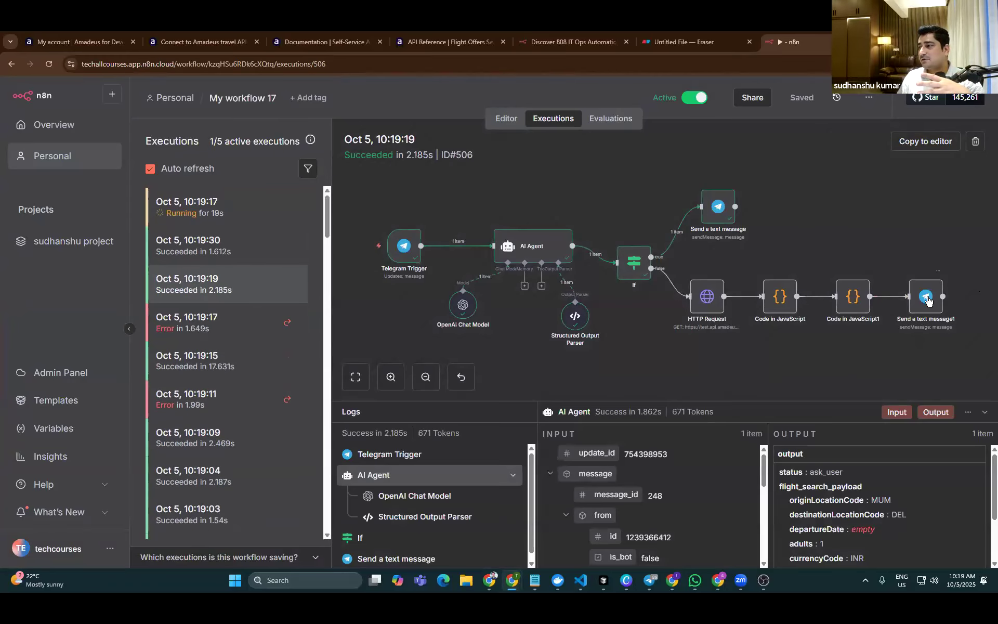
double_click(927, 297)
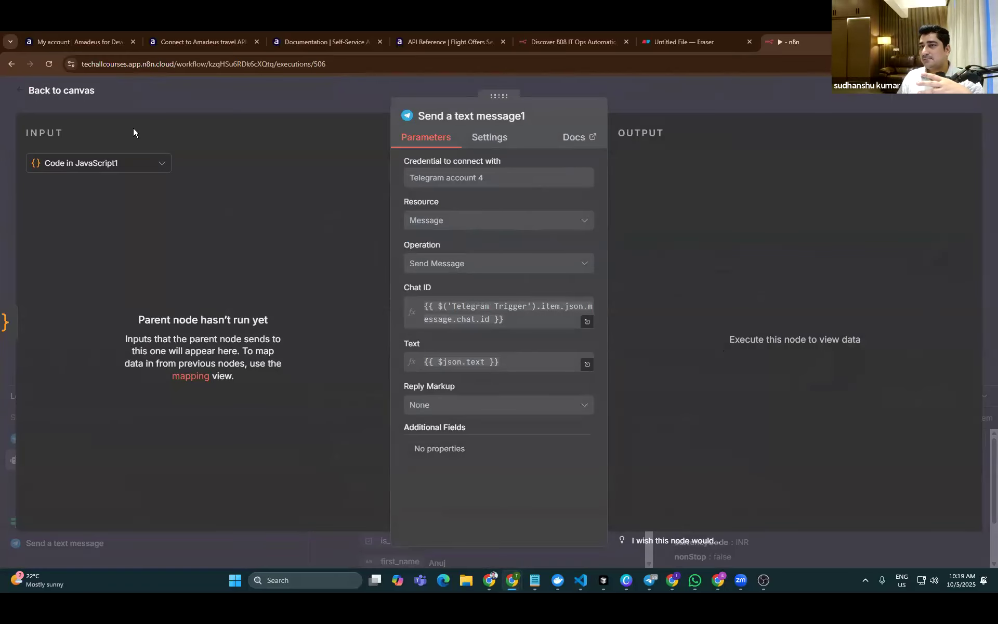
click(74, 95)
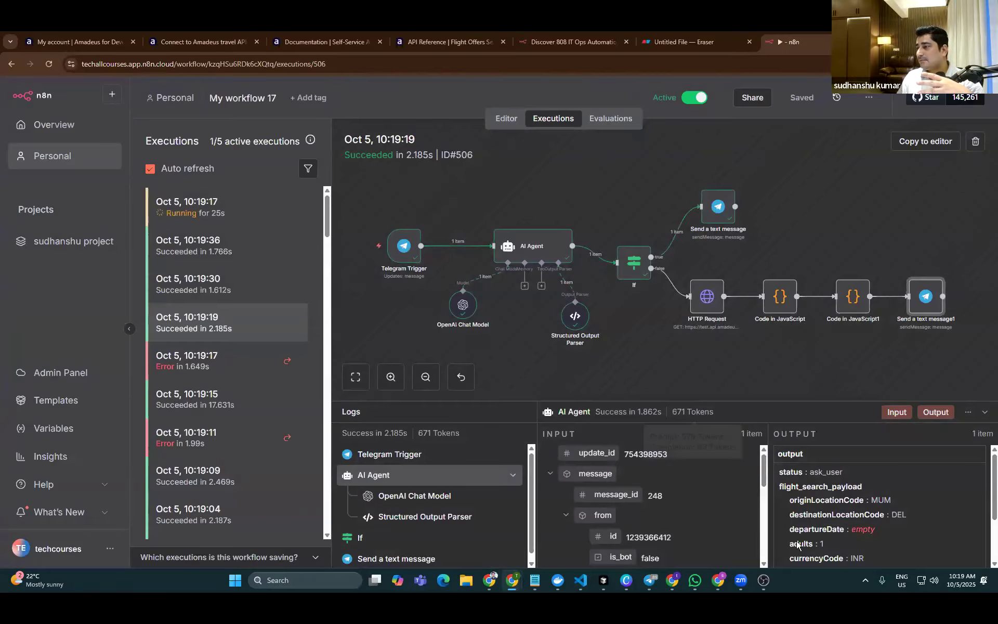
Examine the flight search payload in the AI Agent's output for the 10:19:19 execution, including the departure date
scroll(932, 515, down, 3)
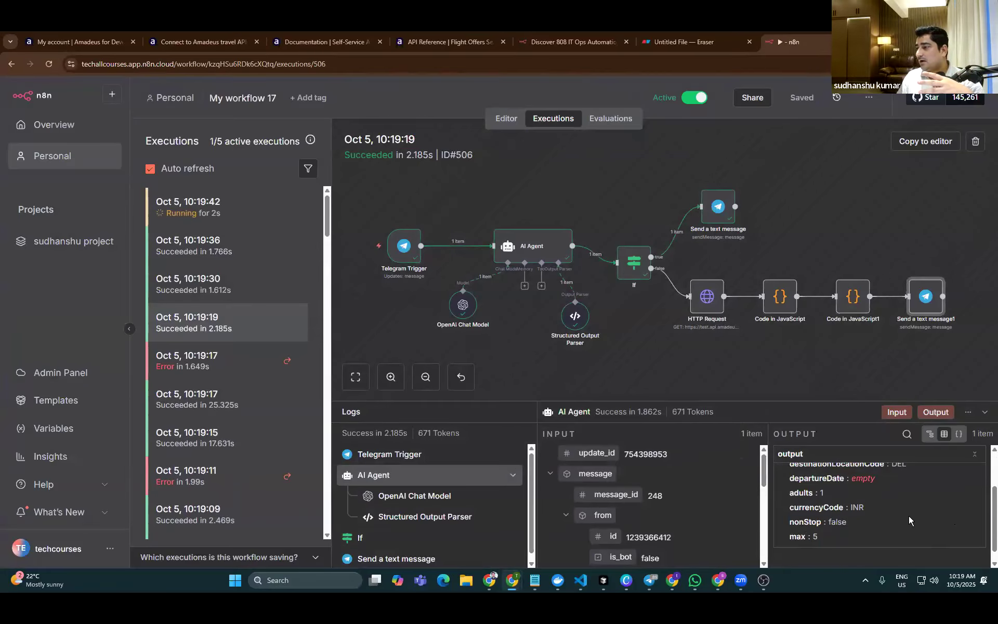
scroll(858, 524, up, 3)
drag(876, 527, 791, 533)
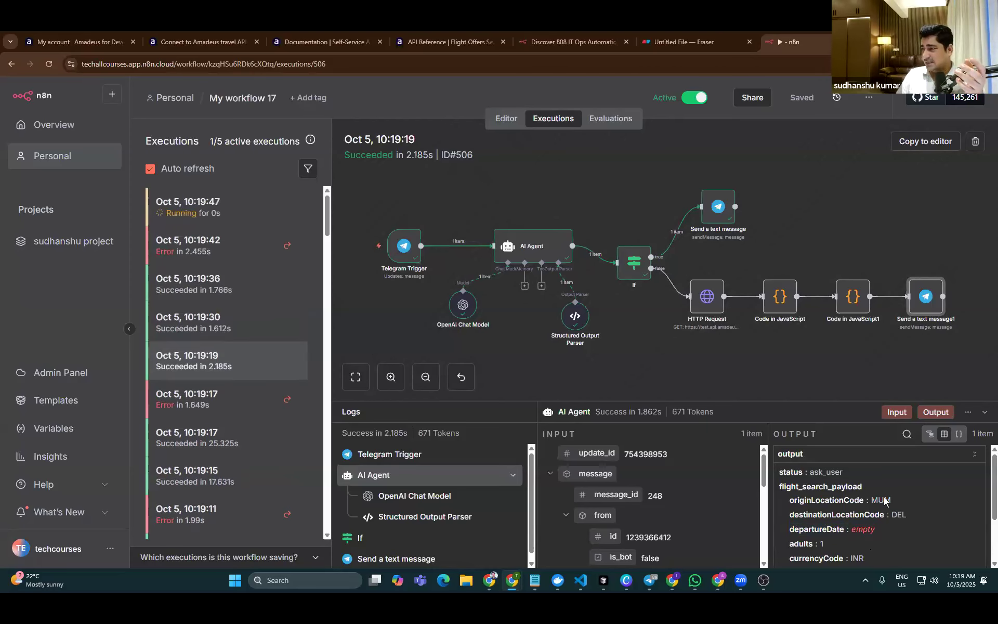
scroll(884, 499, down, 3)
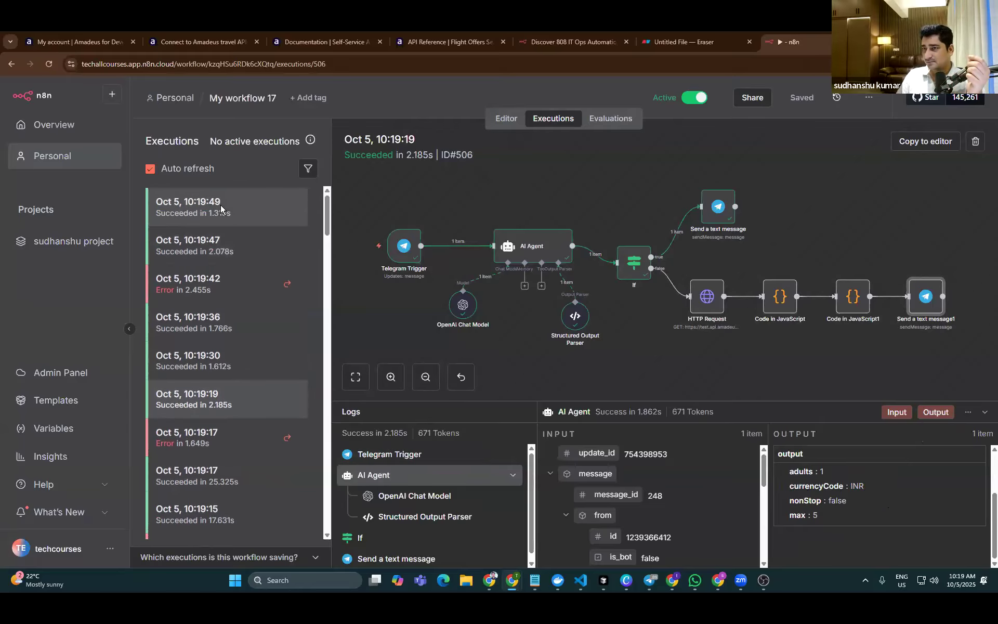
Open the successful 10:19:49 execution and examine the origin code and departure date in the AI Agent's output
click(220, 208)
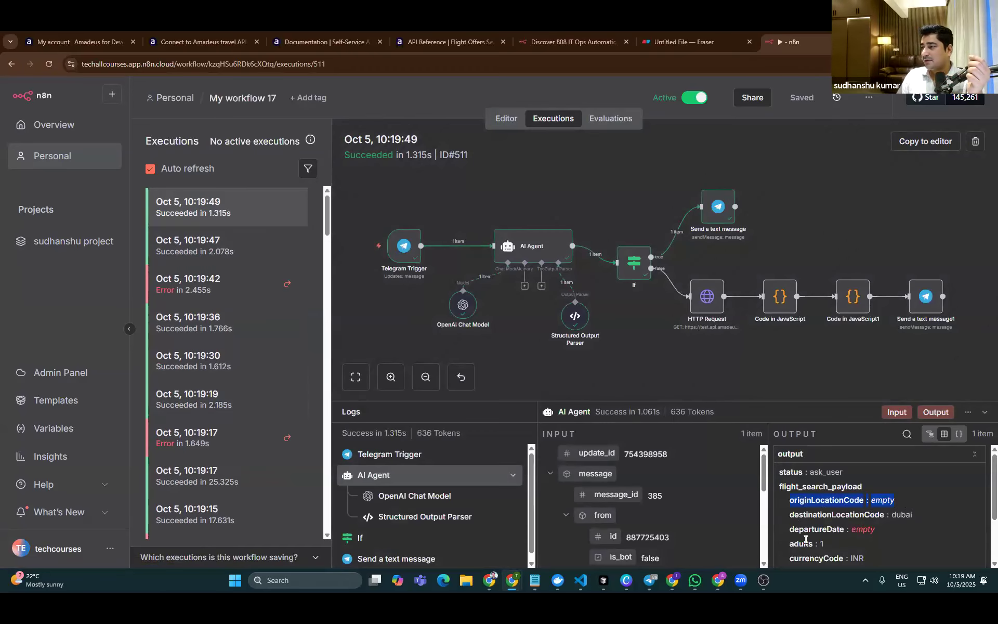
drag(784, 529, 793, 503)
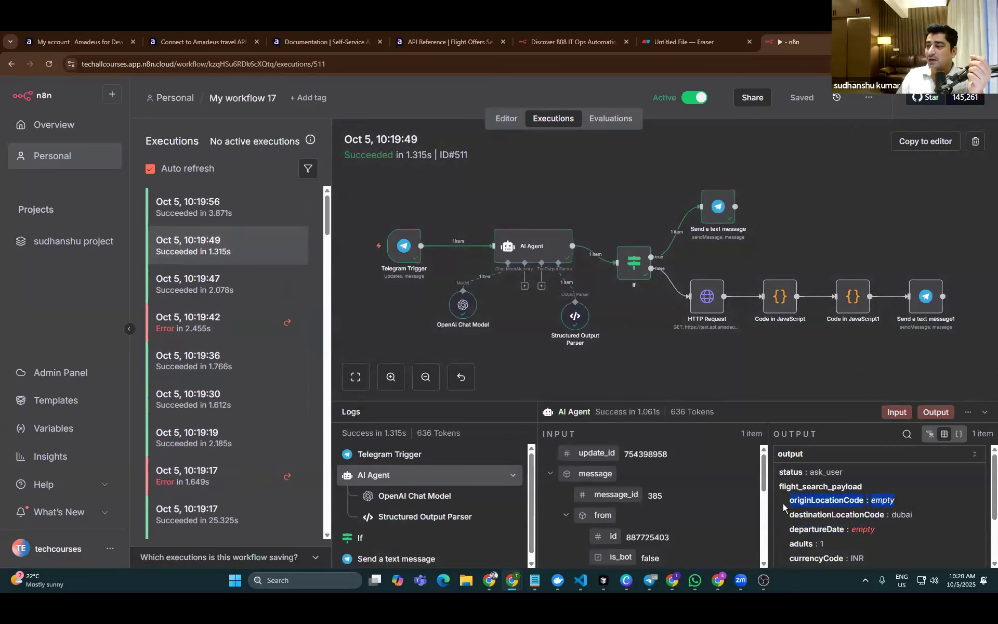
click(901, 503)
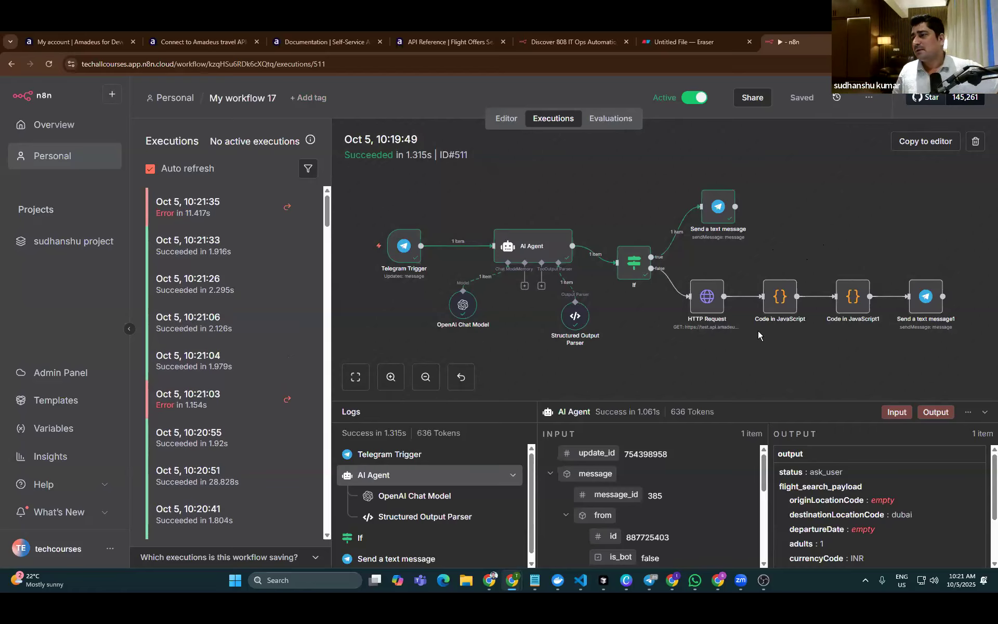
Read the AI Agent's system message in the 10:19:49 execution down to the "ask_user" status rule, and return to the canvas
double_click(517, 245)
scroll(585, 323, down, 2)
scroll(573, 373, down, 2)
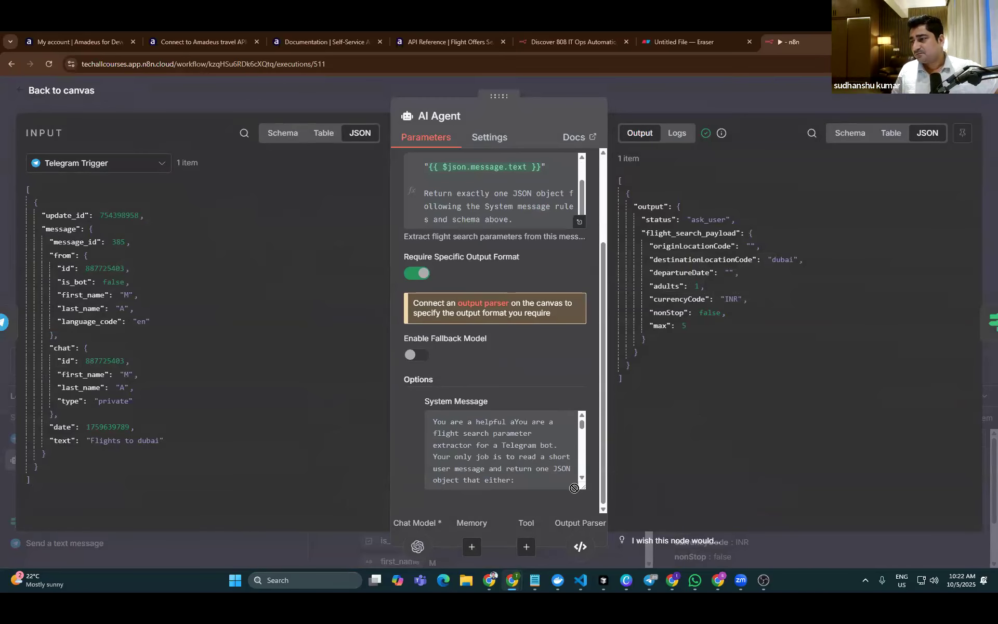
drag(582, 487, 638, 527)
scroll(559, 466, down, 5)
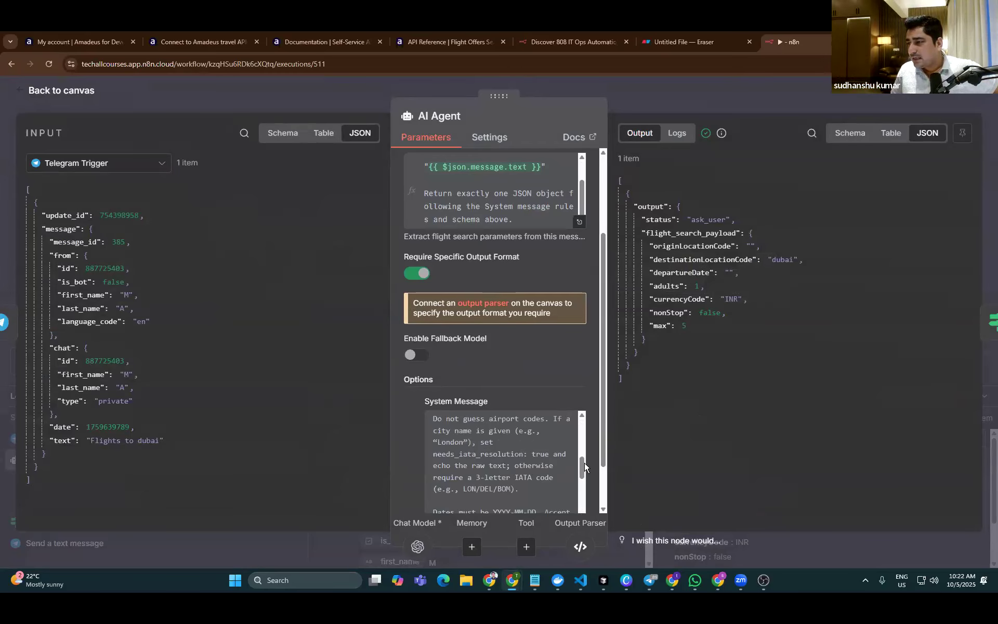
drag(584, 468, 578, 506)
drag(498, 471, 539, 471)
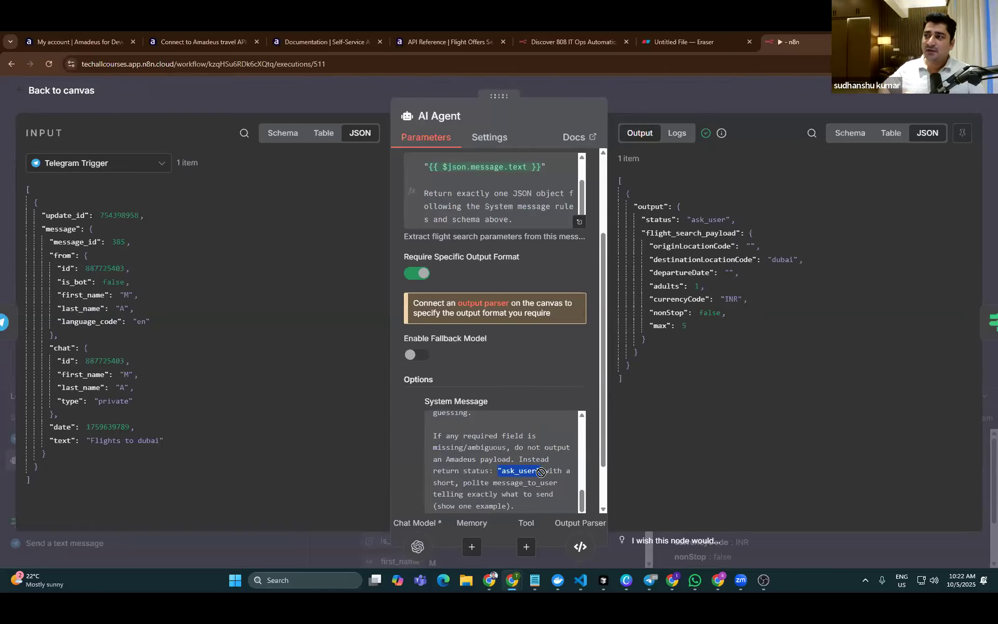
click(82, 90)
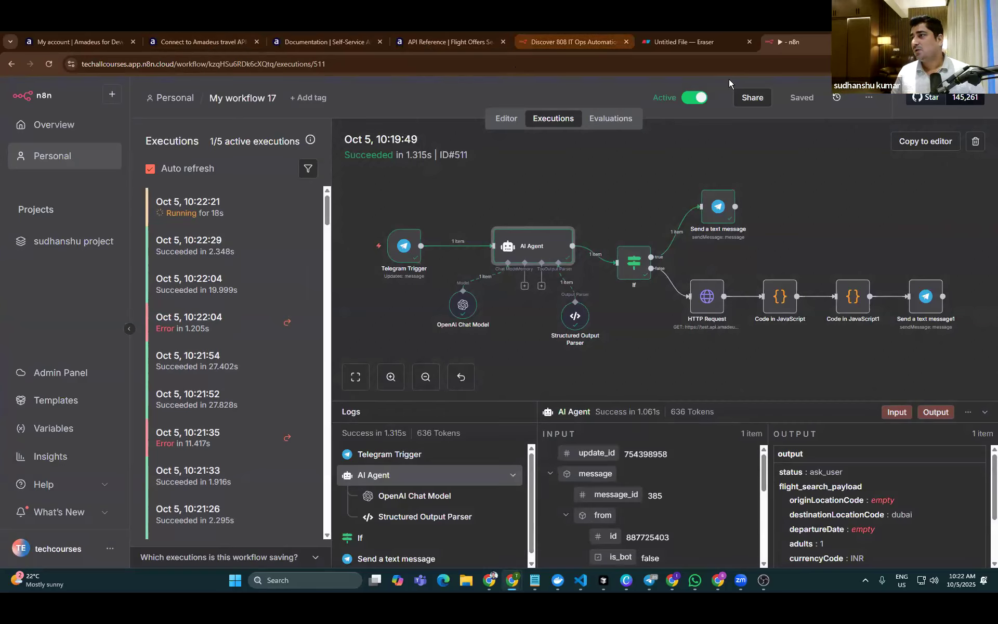
Download the workflow as a JSON file named euronflightsearch in the Downloads folder
click(869, 97)
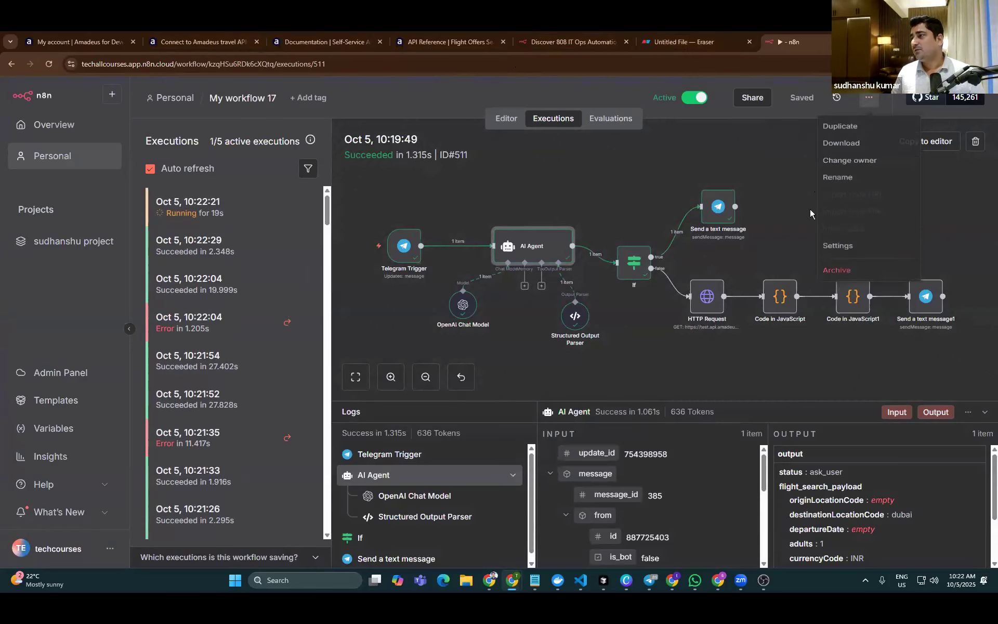
click(865, 147)
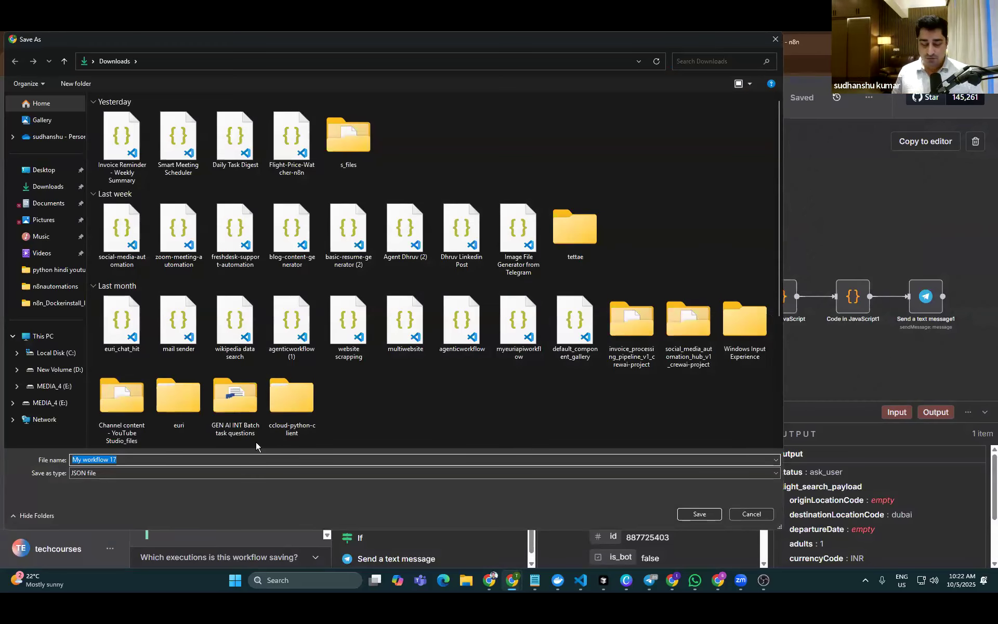
text(eur)
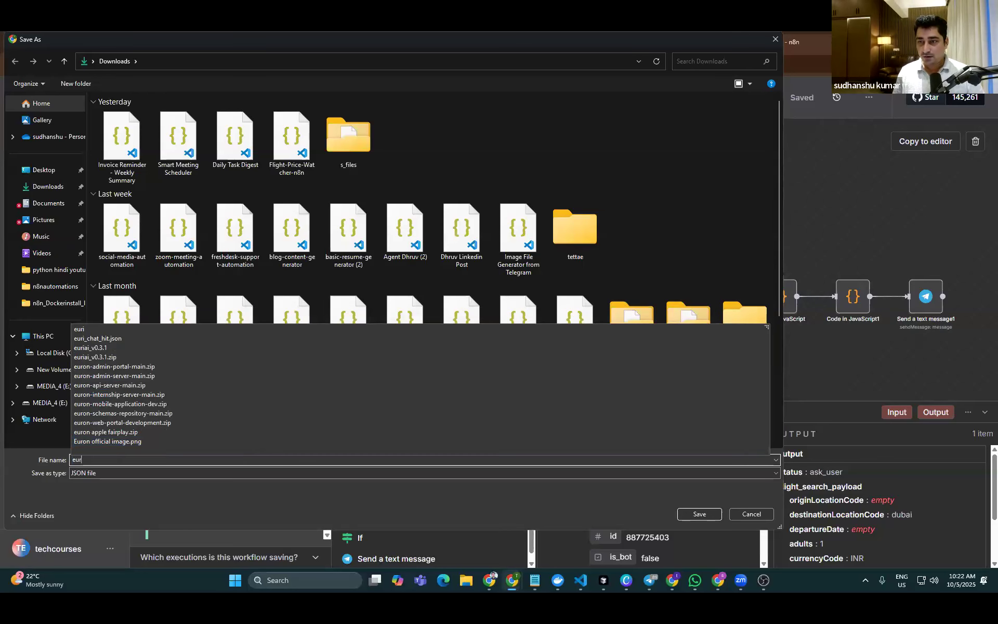
text(onflightsearch)
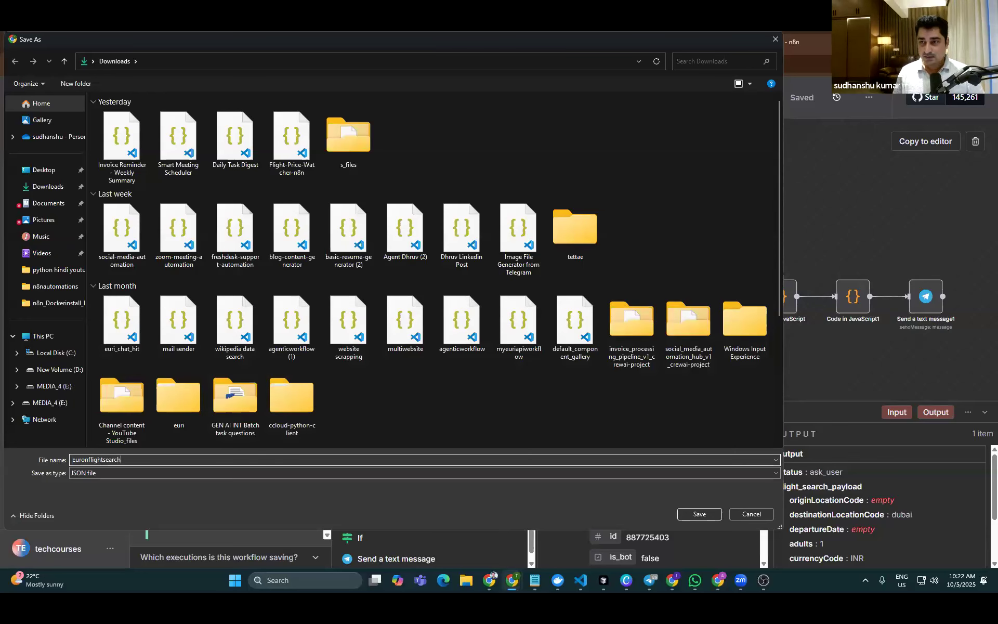
key(Return)
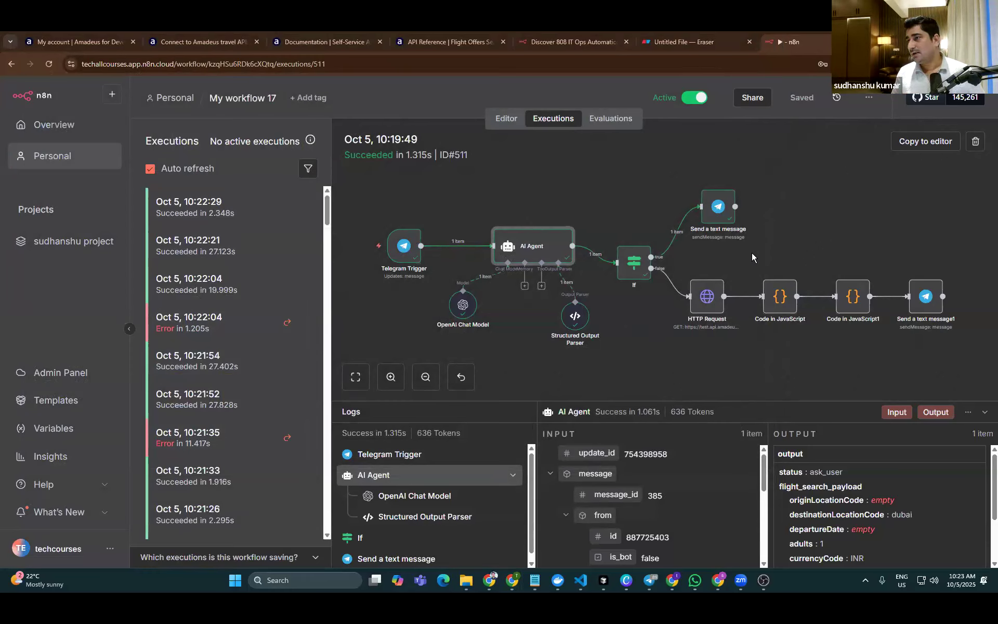
Look through the list of past executions and return to the most recent ones
scroll(274, 291, down, 10)
scroll(274, 291, down, 10)
scroll(275, 338, up, 20)
scroll(233, 364, up, 10)
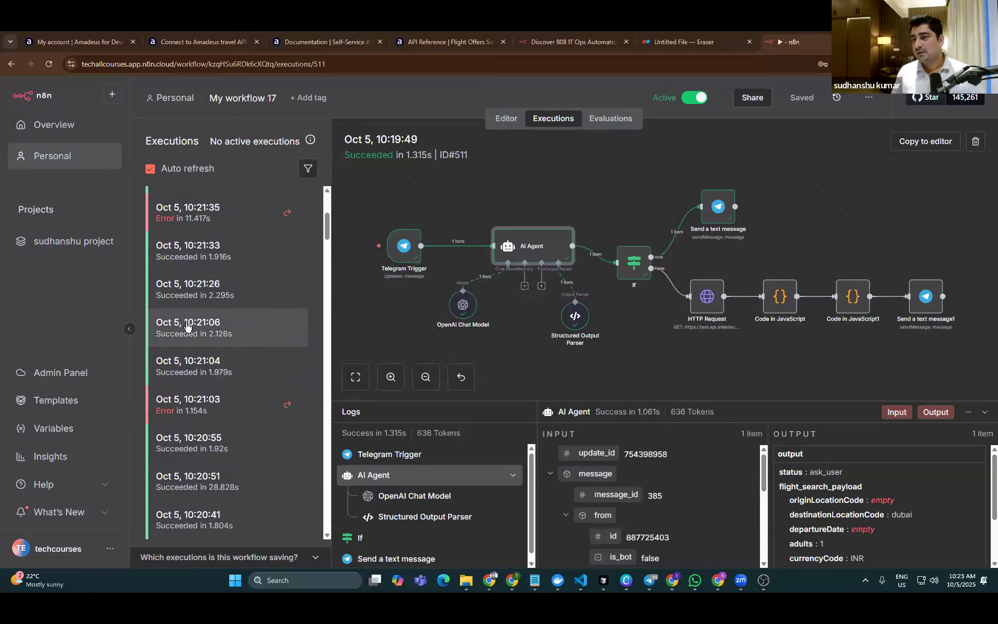
scroll(188, 326, up, 5)
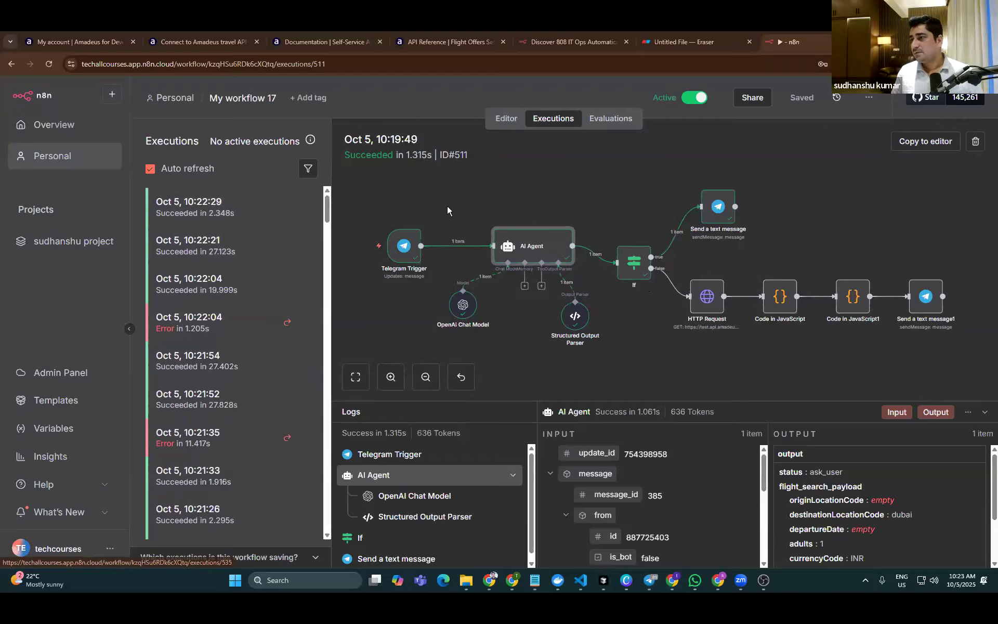
click(371, 186)
key(ctrl+a)
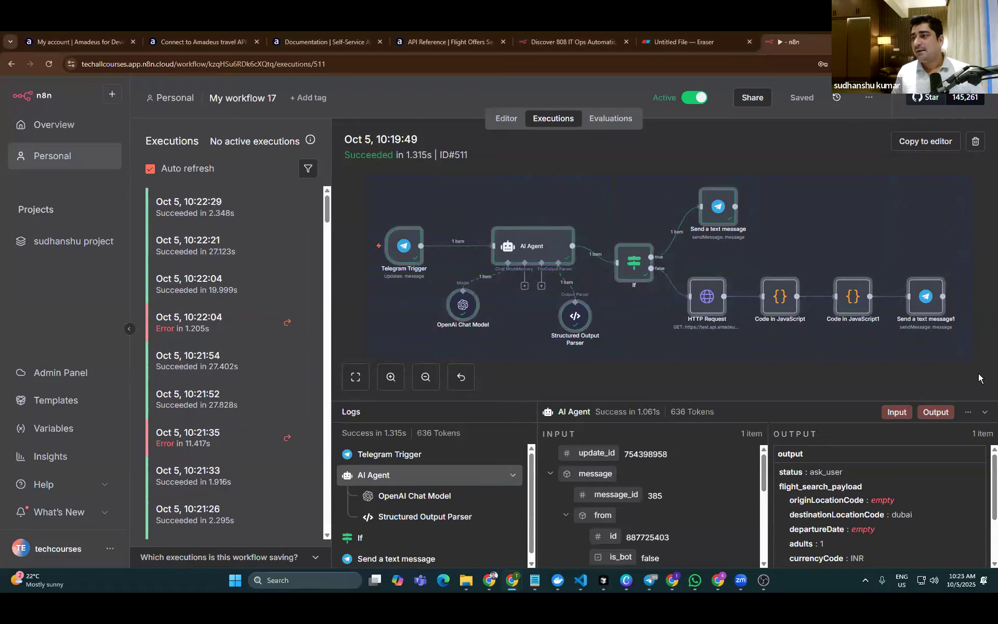
click(960, 366)
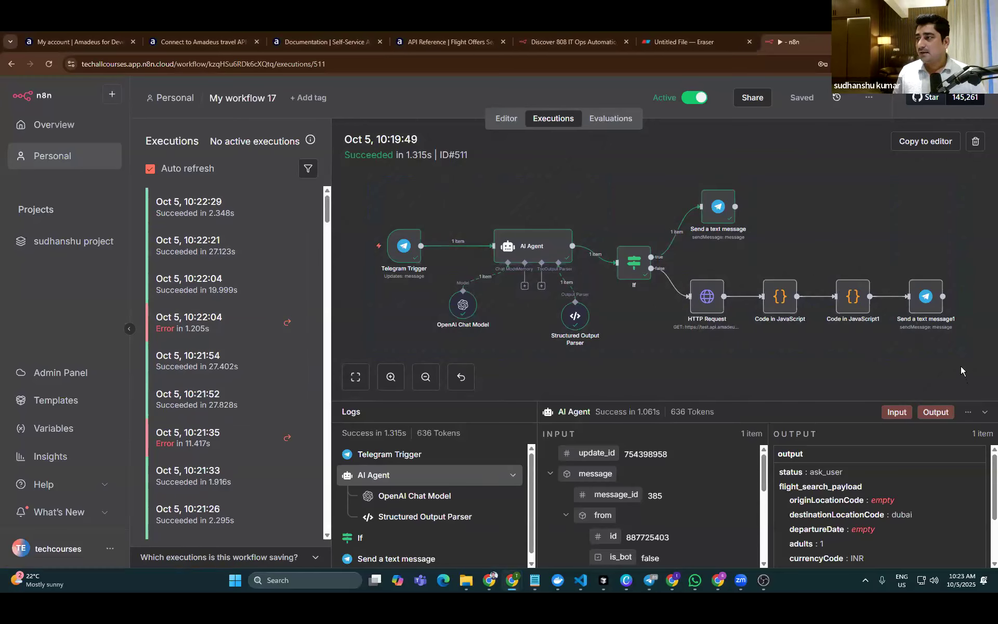
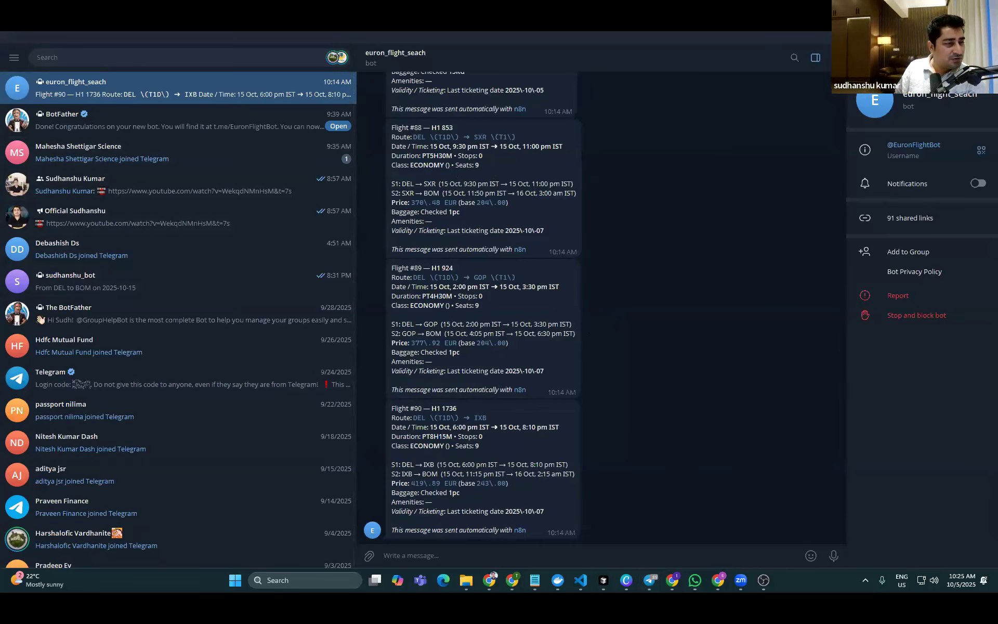
Switch from Telegram back to n8n, check the HTTP Request node in the 10:19:49 execution, and go to the workflow editor
click(951, 37)
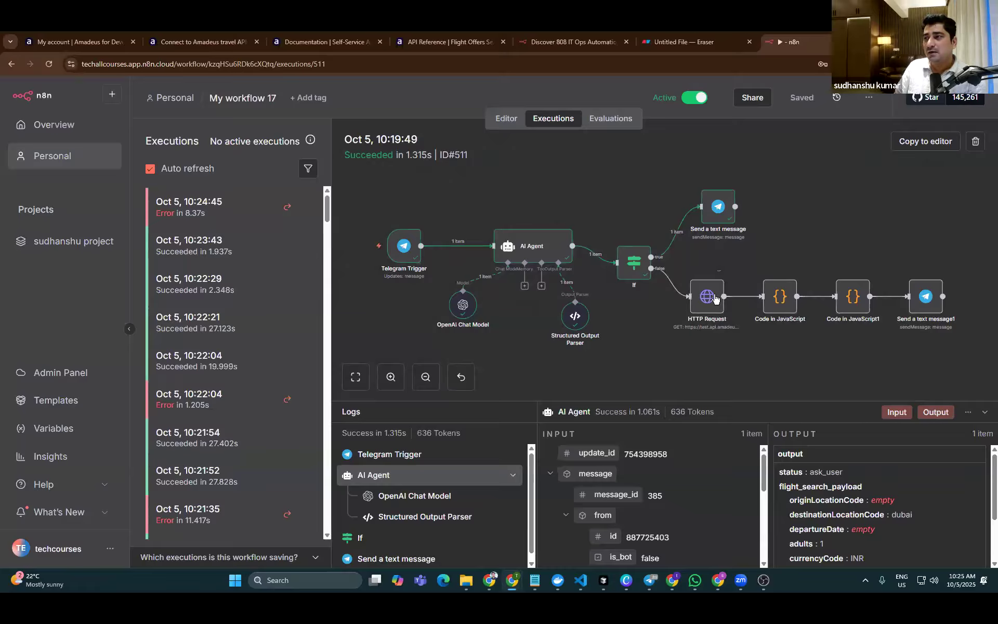
double_click(715, 298)
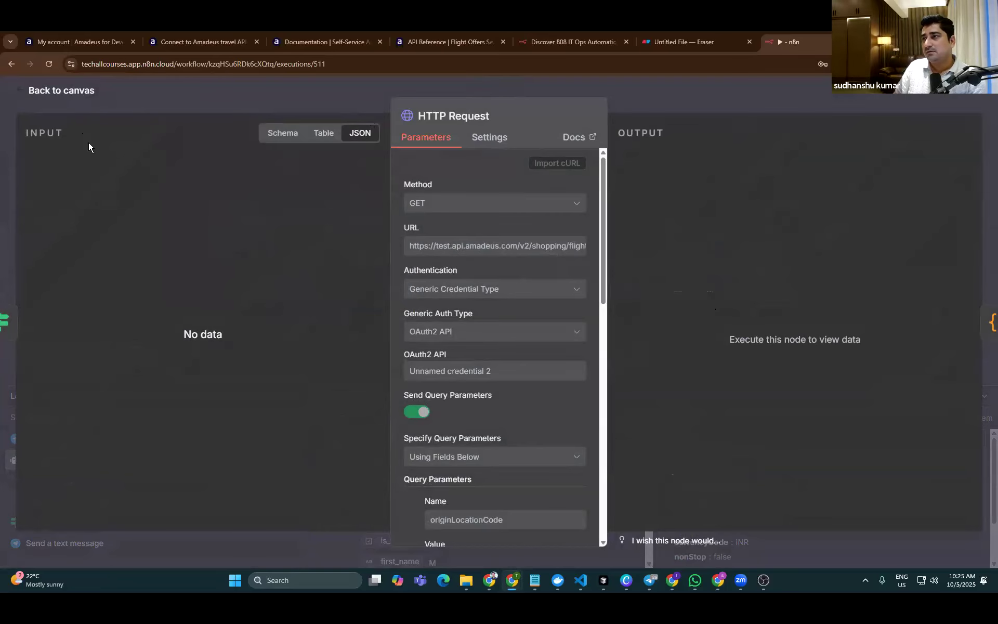
key(Escape)
click(506, 119)
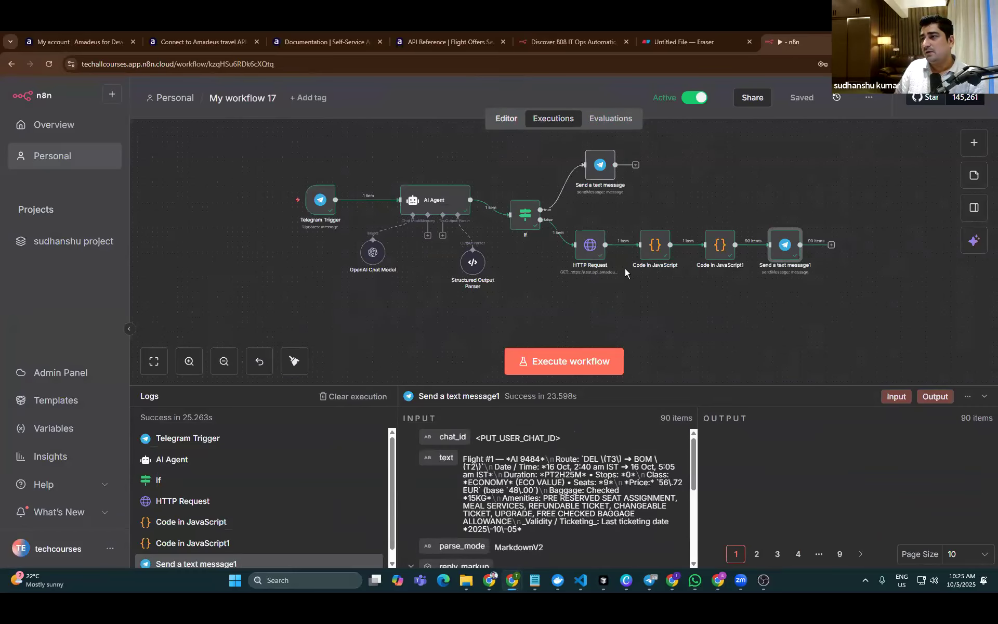
Review the HTTP Request node's query parameters from originLocationCode to departureDate against the If node's JSON input, and return to the canvas
double_click(590, 247)
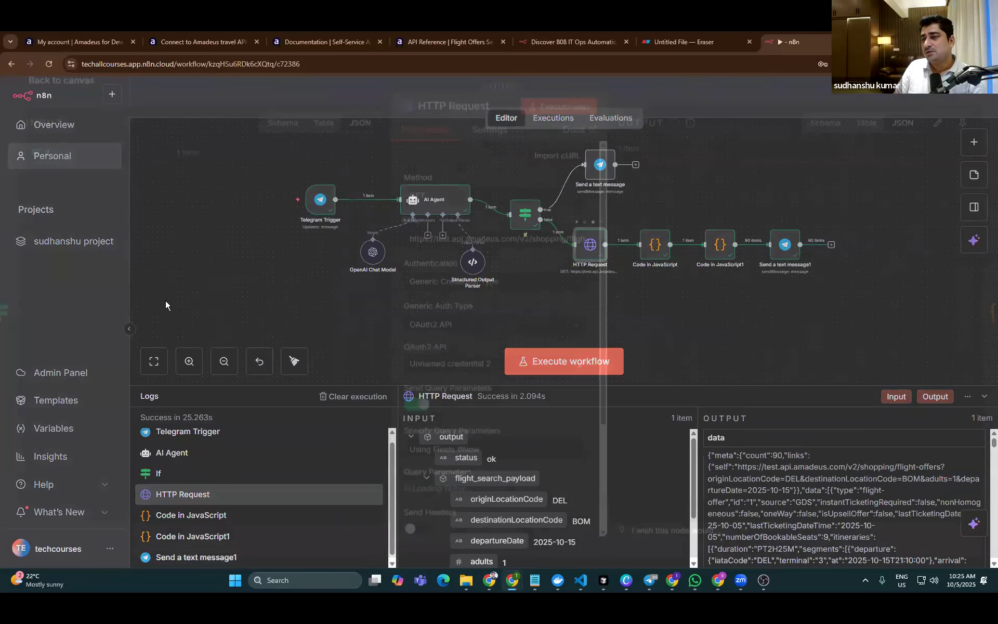
scroll(439, 348, down, 4)
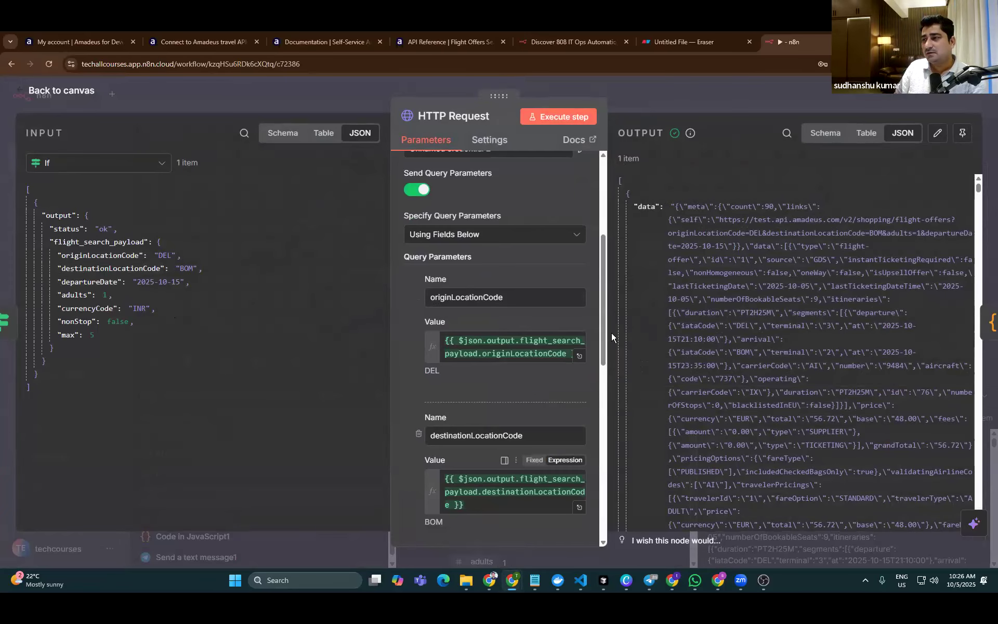
scroll(530, 329, down, 8)
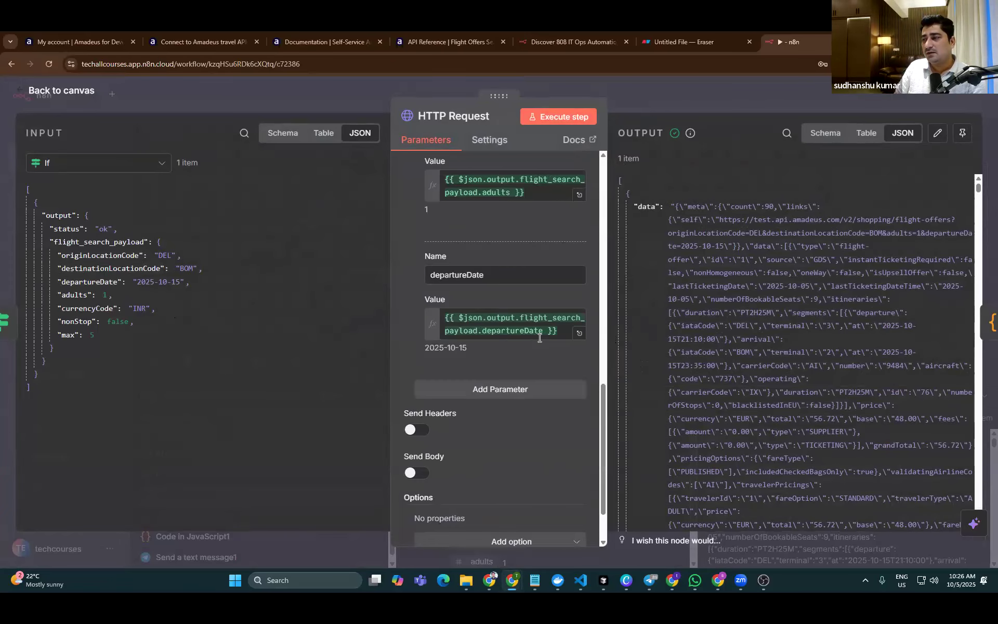
scroll(535, 363, up, 8)
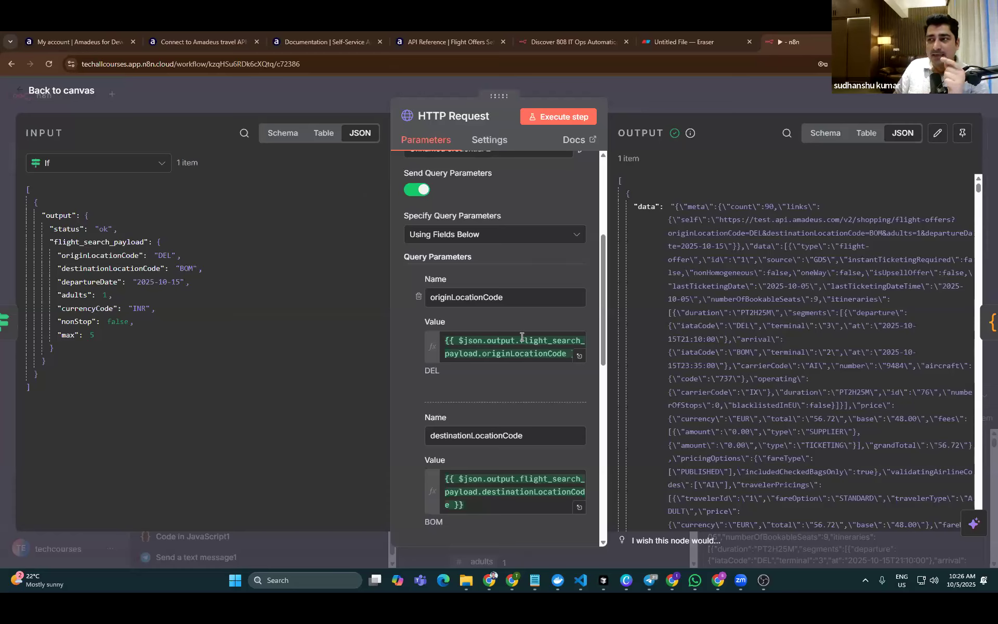
scroll(487, 229, down, 4)
scroll(485, 319, down, 3)
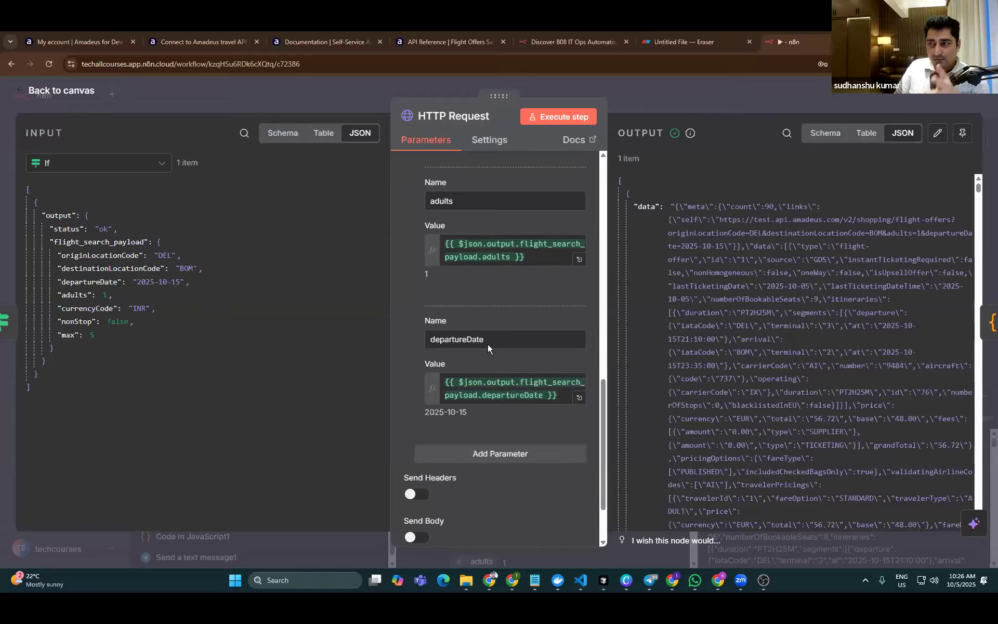
scroll(492, 338, down, 3)
scroll(468, 354, up, 5)
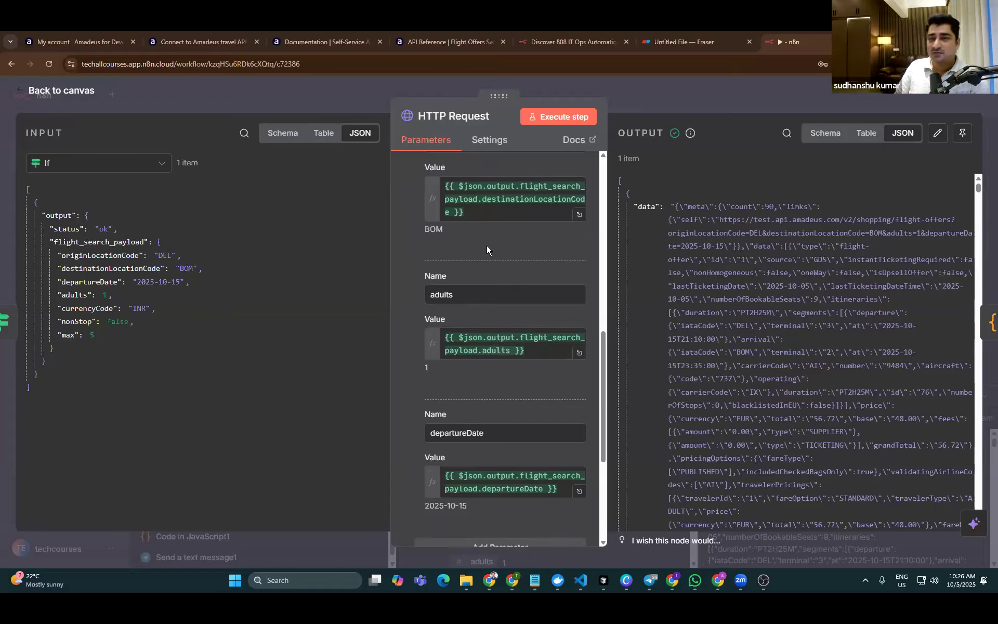
mouse_move(26, 190)
mouse_down()
mouse_move(39, 396)
mouse_move(25, 184)
mouse_up()
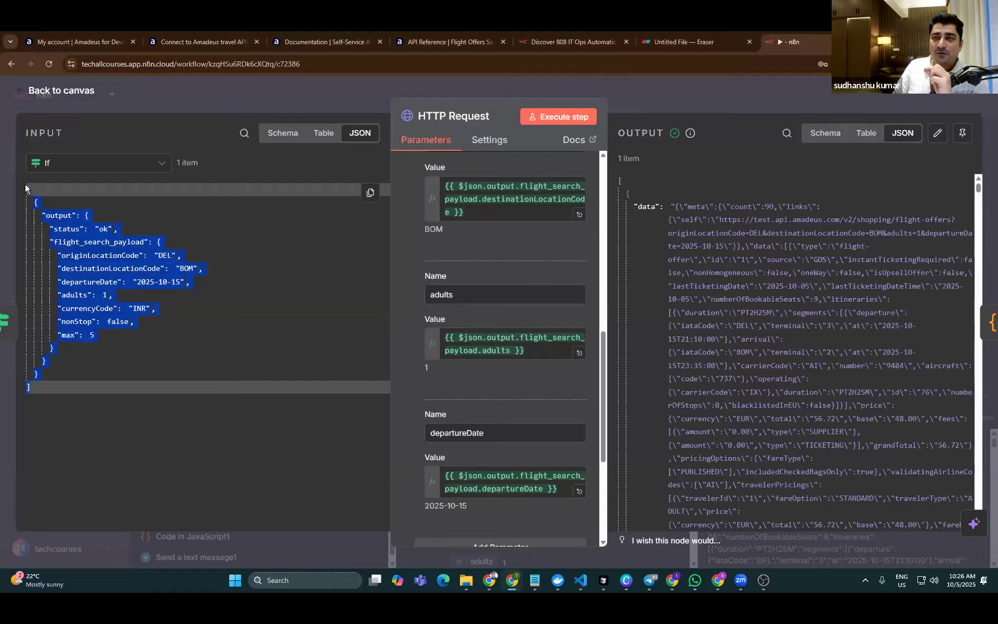
click(52, 92)
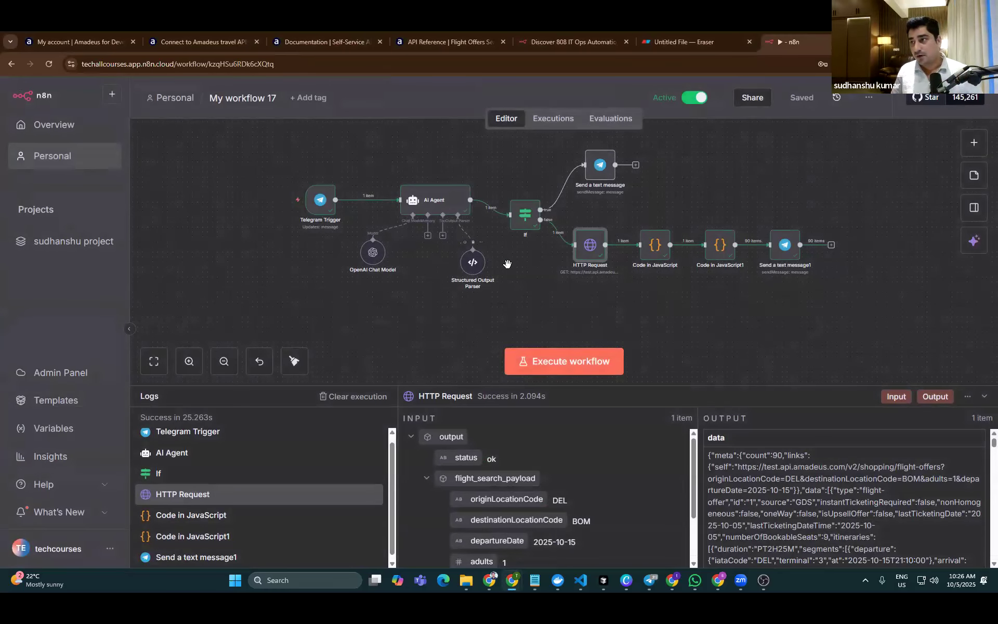
Open the AI Agent node in the editor and examine the Telegram Trigger's JSON input
scroll(508, 264, up, 3)
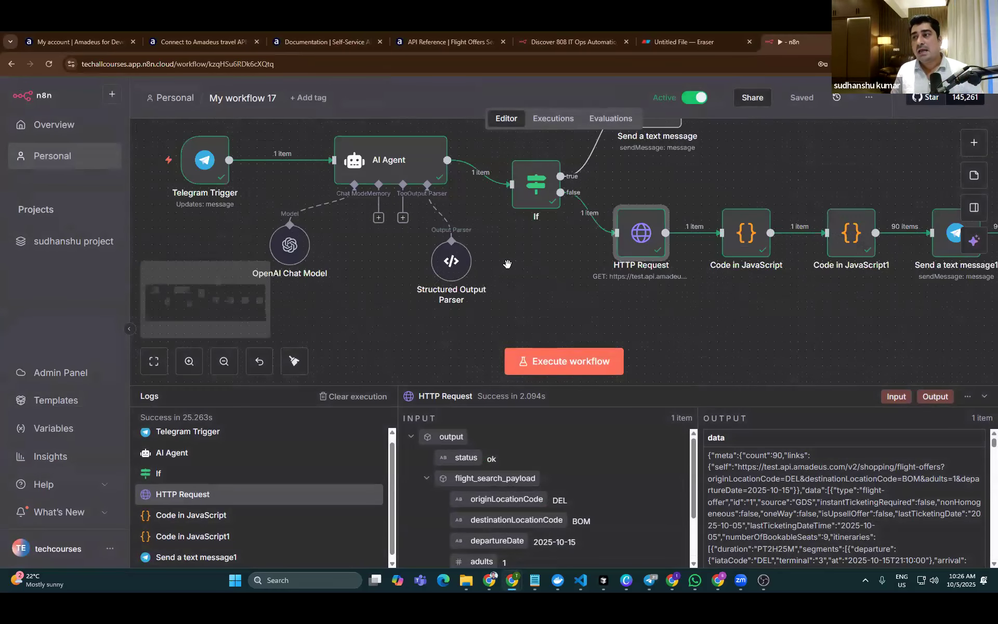
double_click(404, 156)
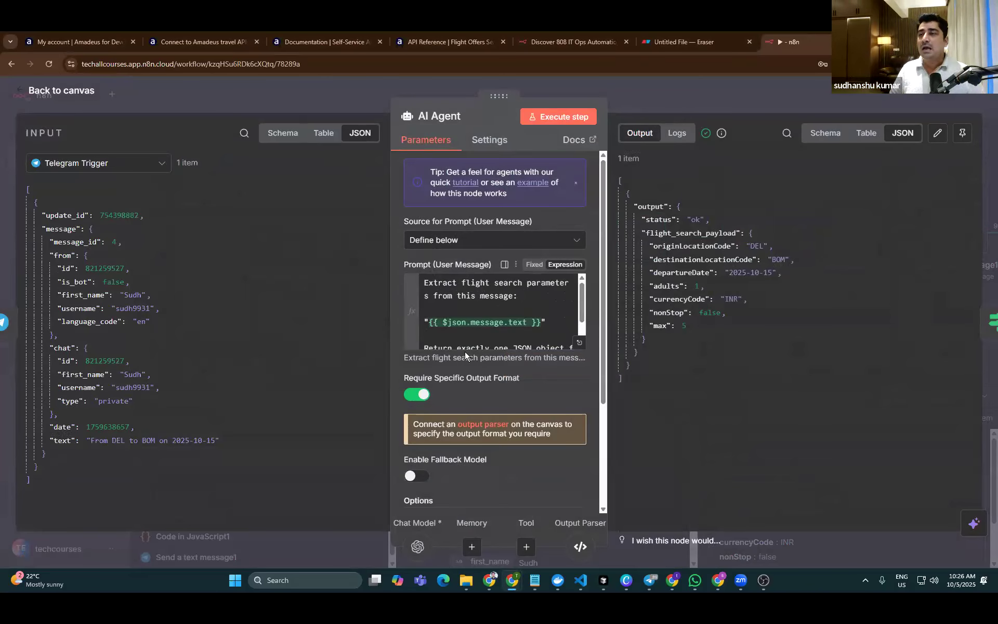
drag(22, 489, 24, 194)
click(84, 258)
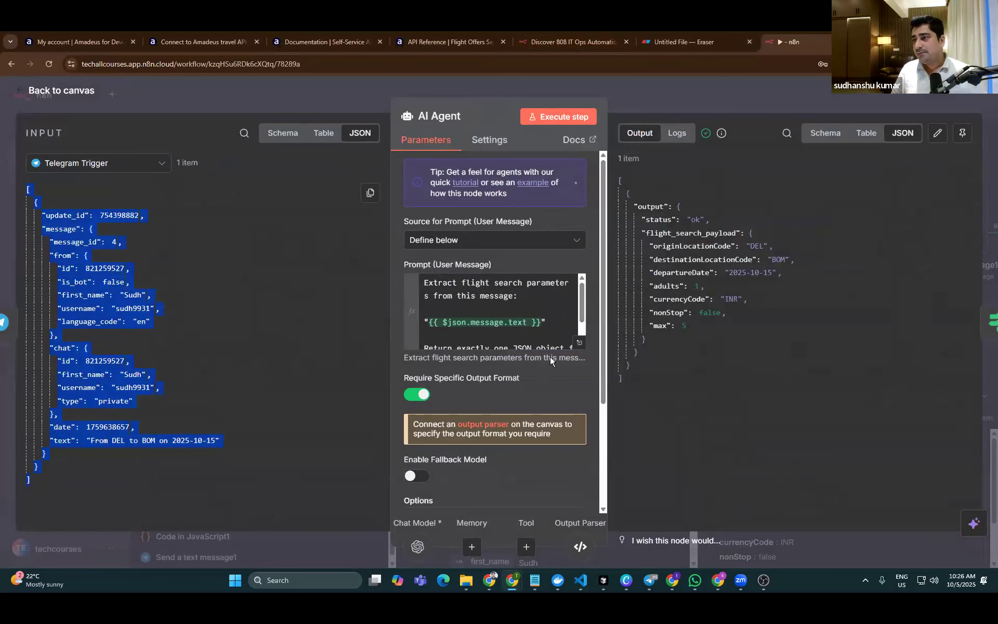
Read the AI Agent's system message and user prompt, and check the Require Specific Output Format setting
scroll(552, 345, down, 2)
scroll(564, 440, down, 3)
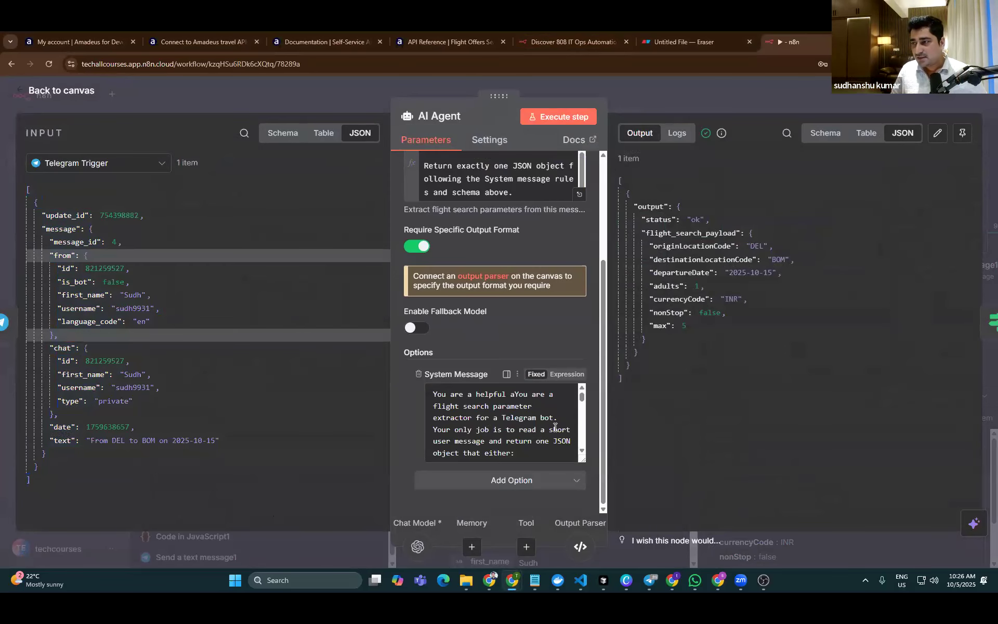
scroll(521, 436, down, 5)
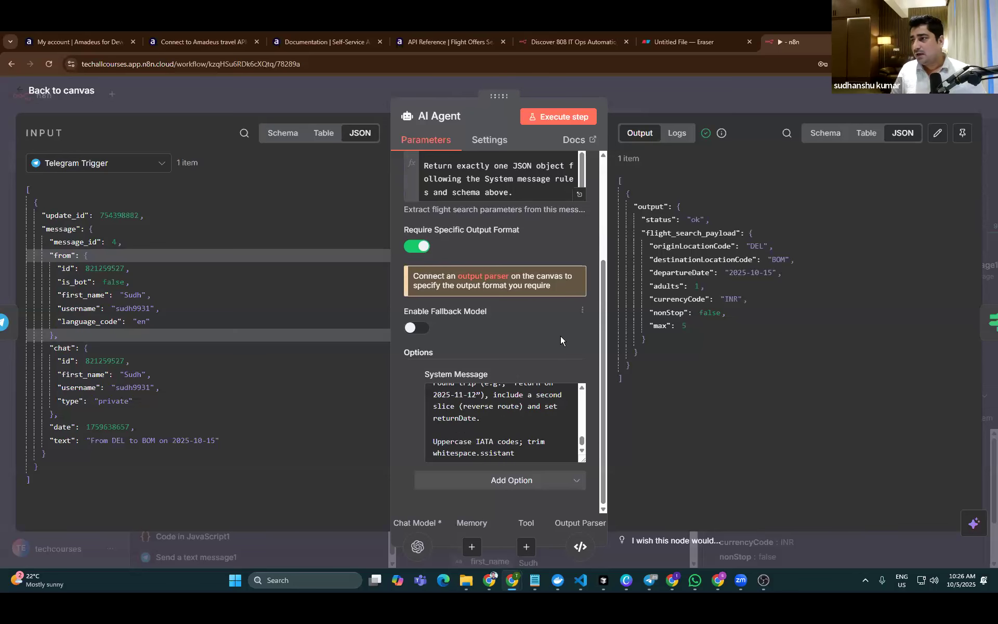
scroll(560, 335, up, 3)
scroll(547, 321, up, 2)
scroll(547, 320, down, 2)
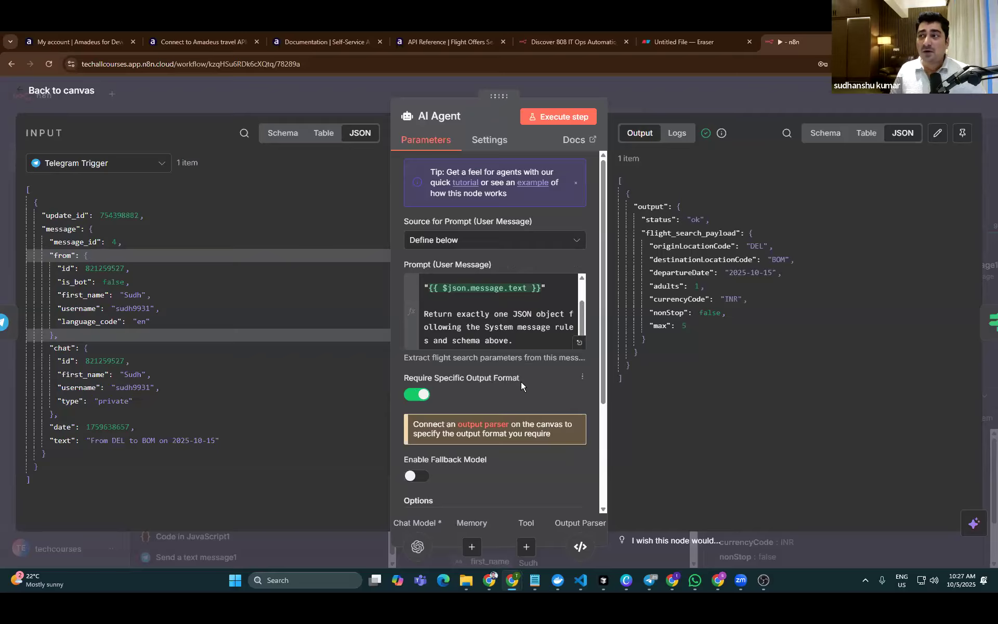
drag(405, 378, 524, 378)
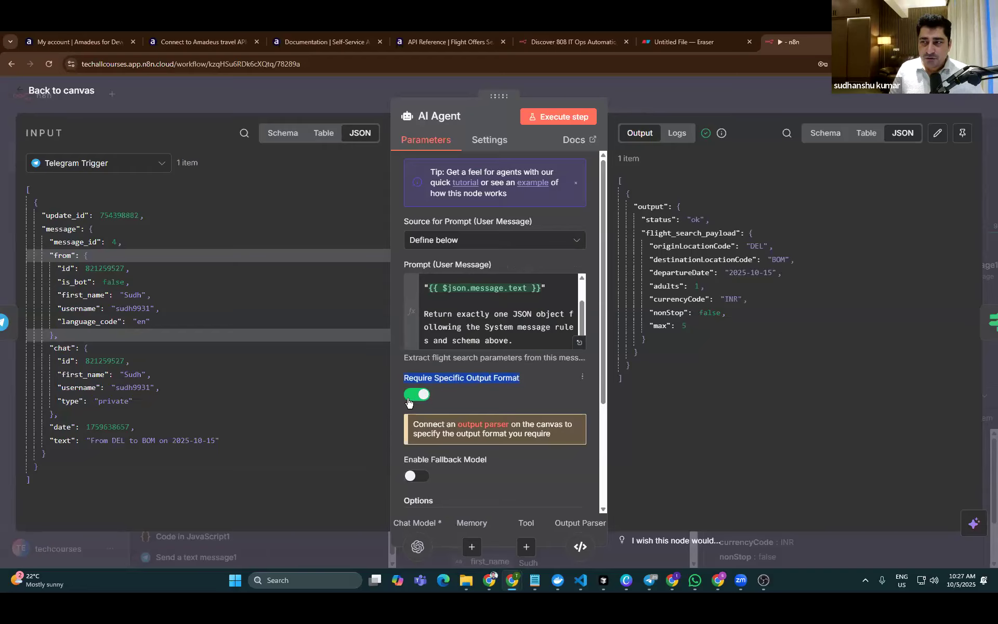
Examine the AI Agent's JSON output, focusing on the fields inside flight_search_payload
click(523, 376)
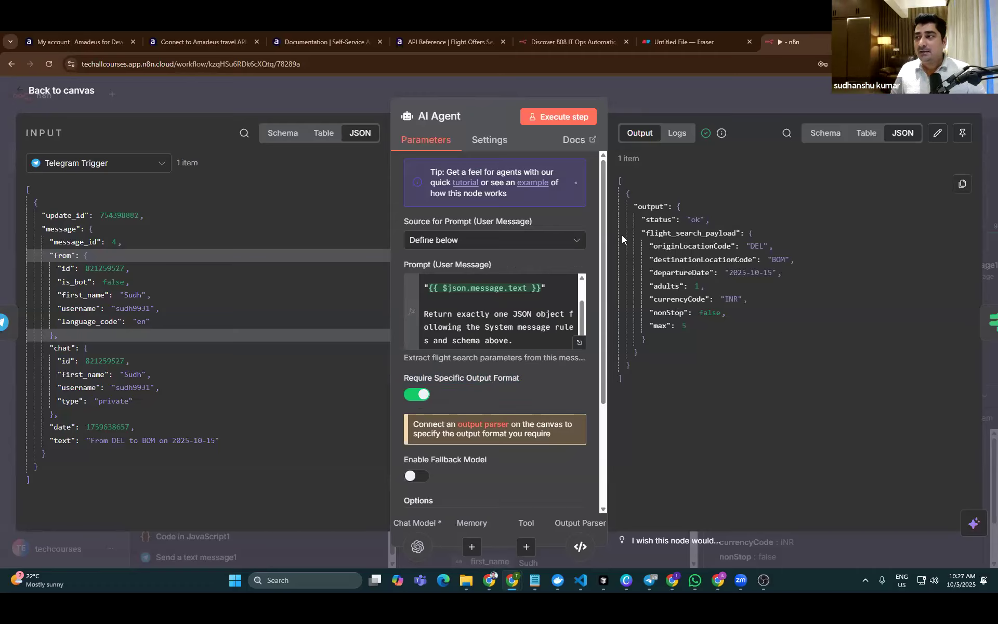
mouse_move(654, 246)
mouse_down()
mouse_move(774, 247)
mouse_move(787, 263)
mouse_move(695, 285)
mouse_move(648, 247)
mouse_up()
click(701, 259)
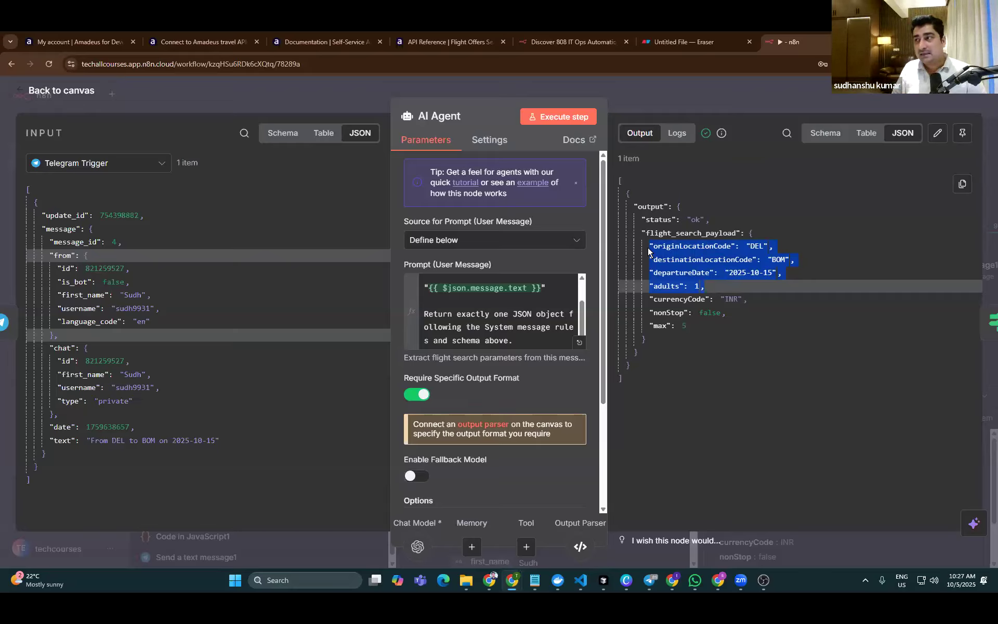
drag(641, 236, 746, 236)
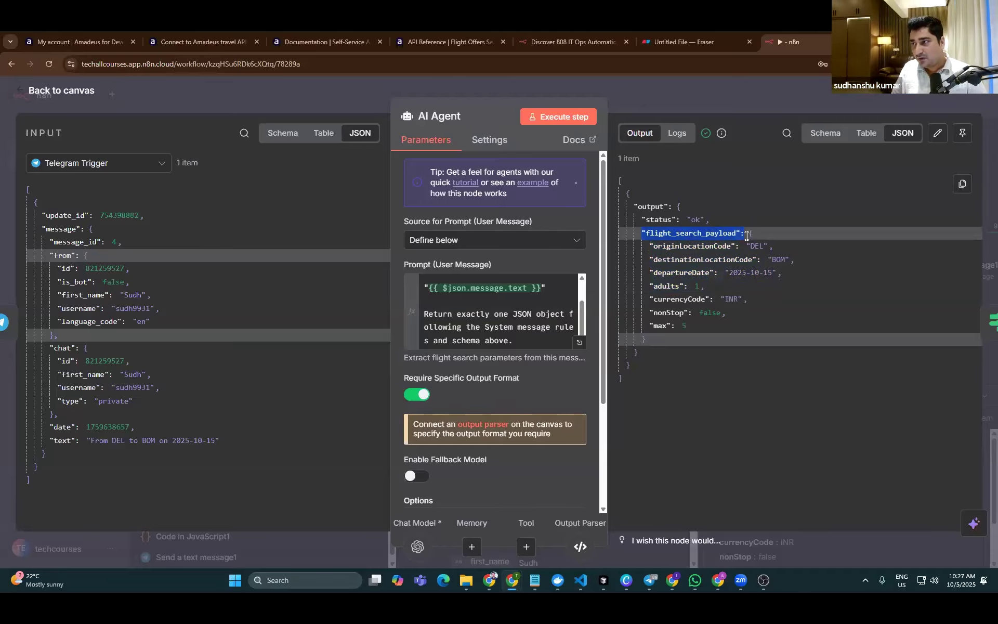
drag(649, 260, 797, 344)
drag(790, 410, 675, 410)
click(674, 409)
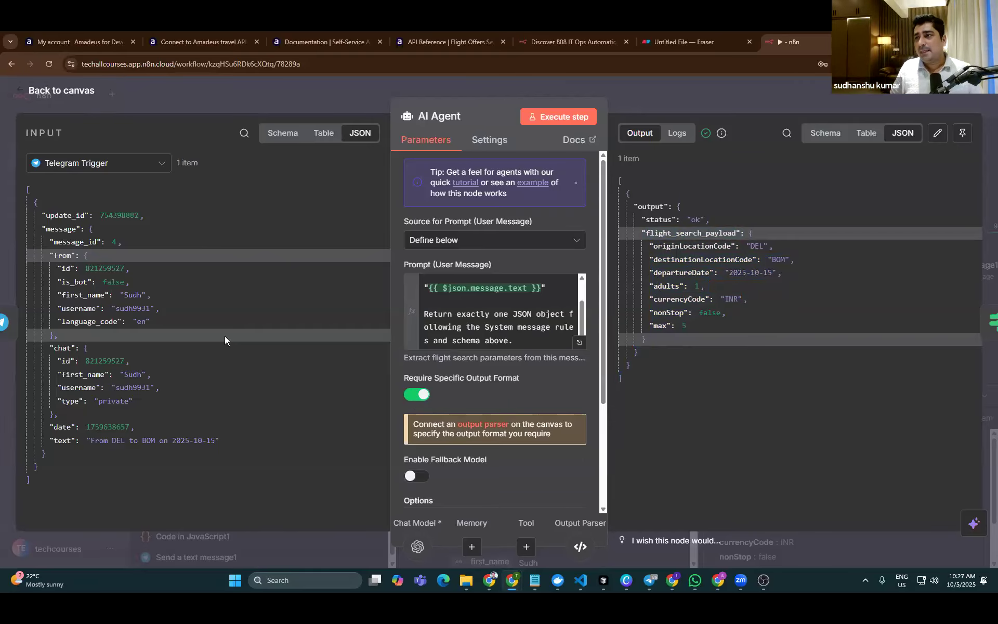
Open the Structured Output Parser node, review its JSON example, and return to the canvas
key(Escape)
double_click(443, 270)
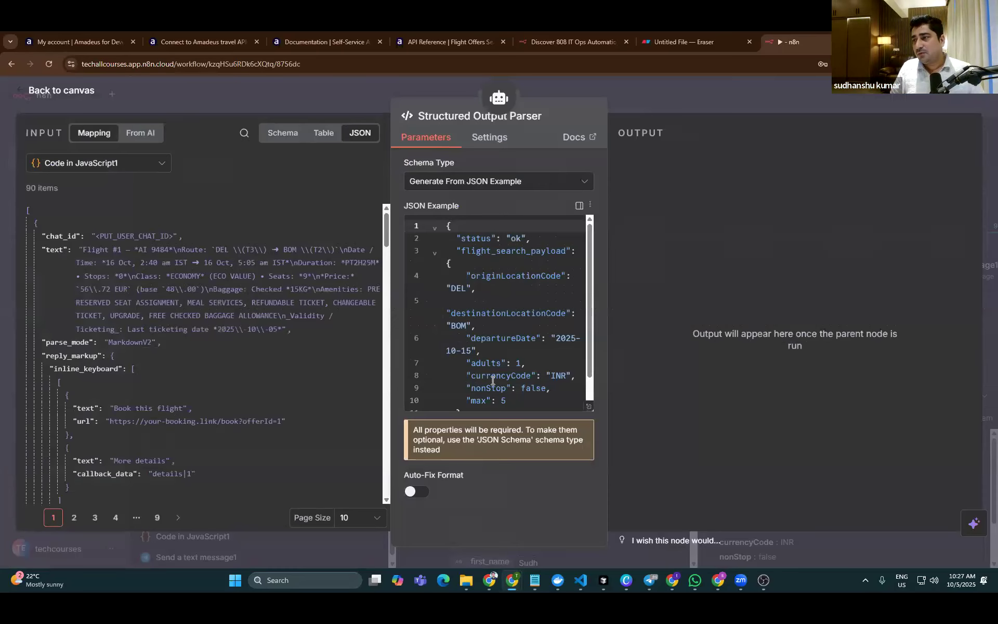
scroll(529, 364, down, 1)
drag(466, 394, 440, 207)
click(516, 266)
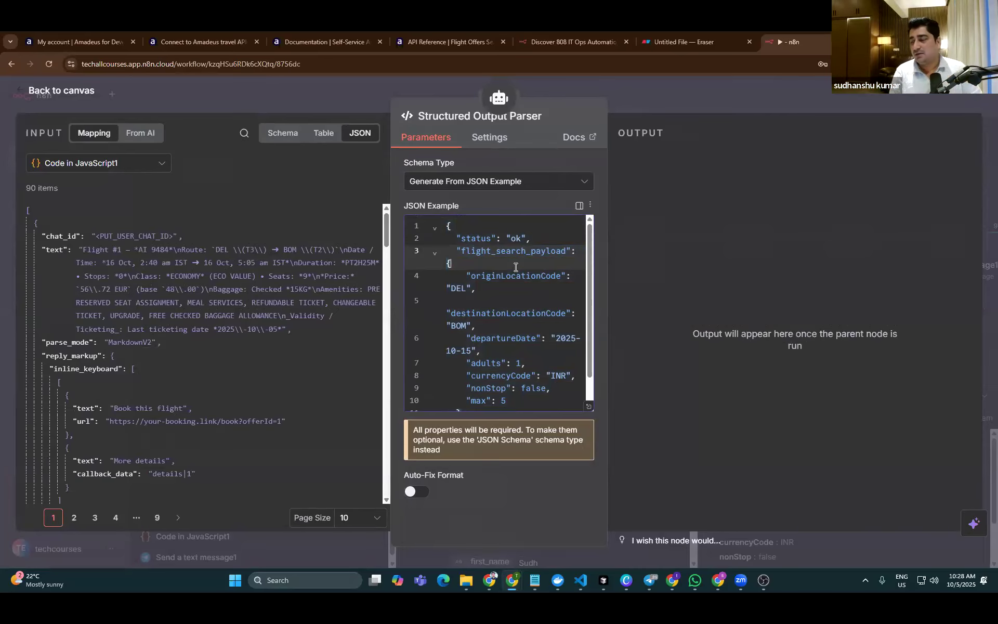
click(52, 91)
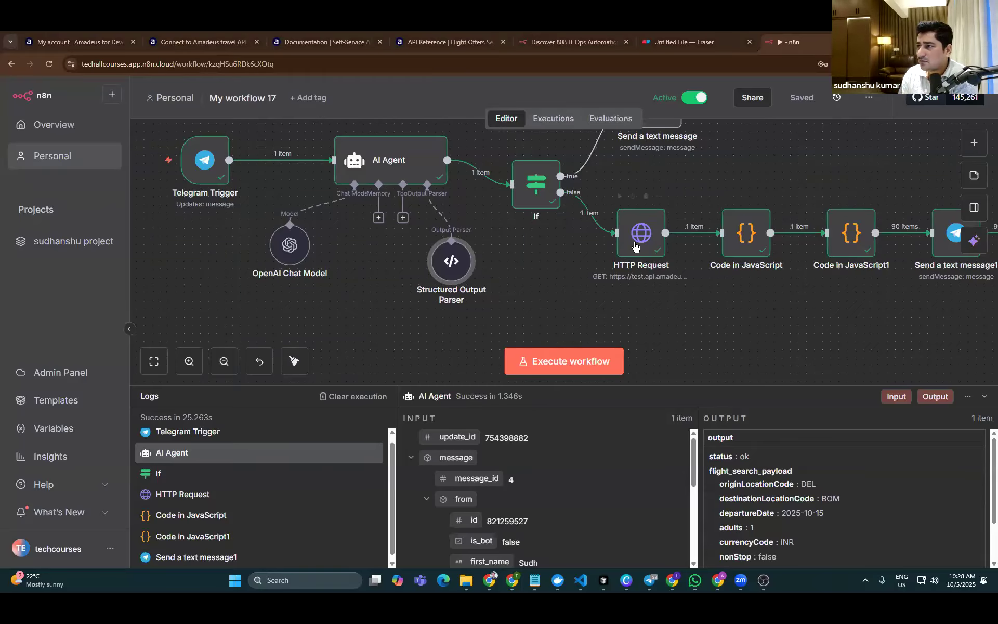
Move the Send a text message node on the If node's true branch slightly up and to the right
scroll(658, 243, up, 3)
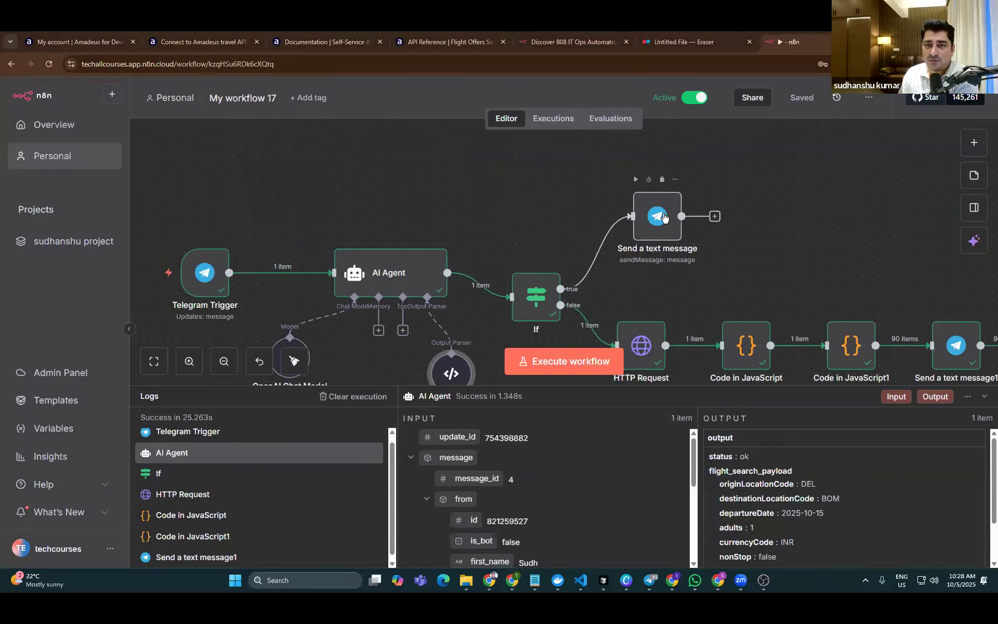
mouse_move(664, 217)
mouse_down()
mouse_move(652, 193)
mouse_move(666, 195)
mouse_up()
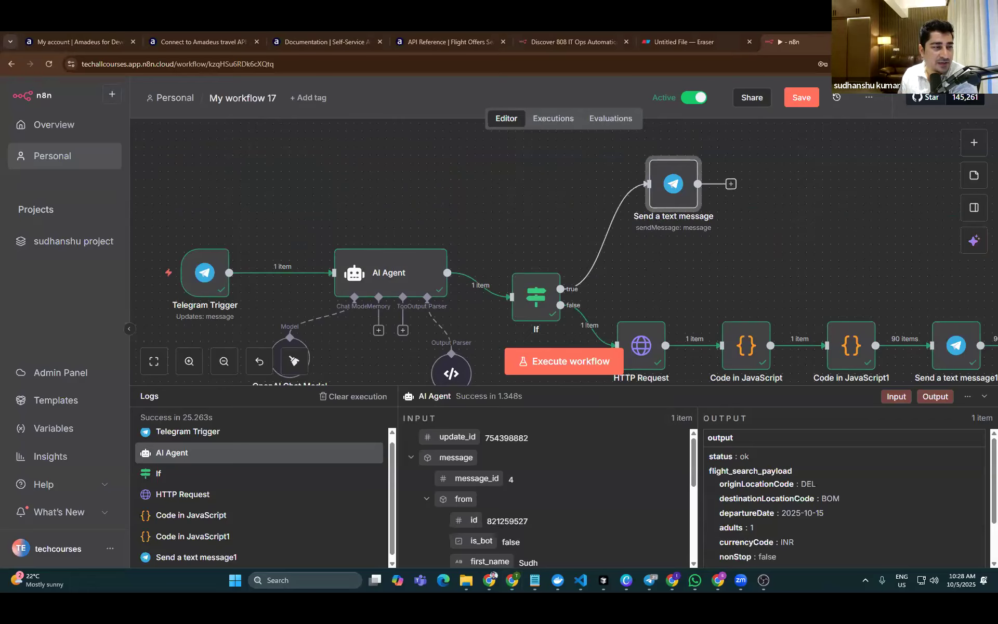
click(868, 98)
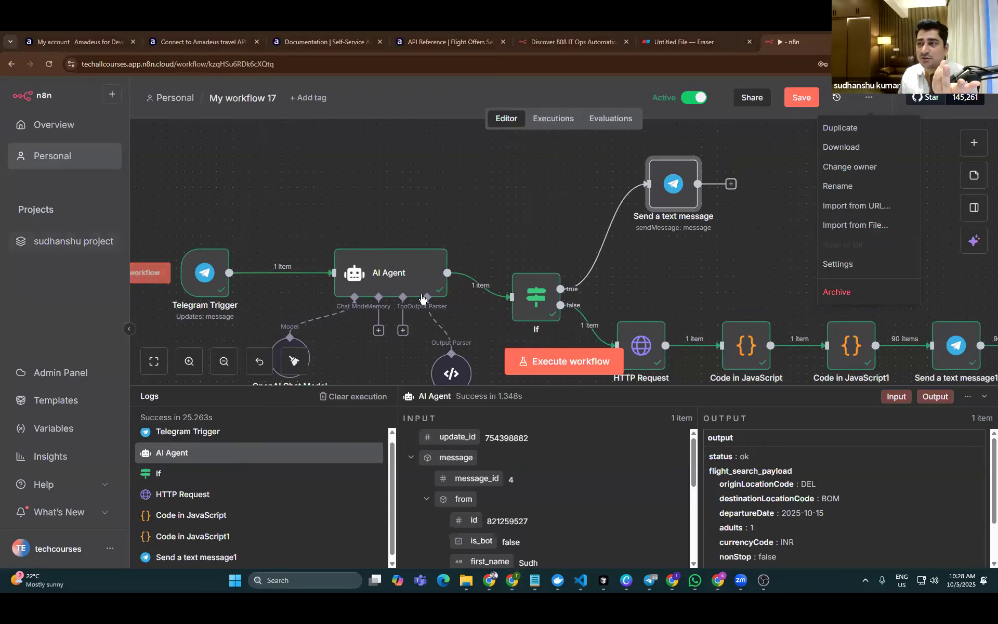
scroll(474, 270, down, 3)
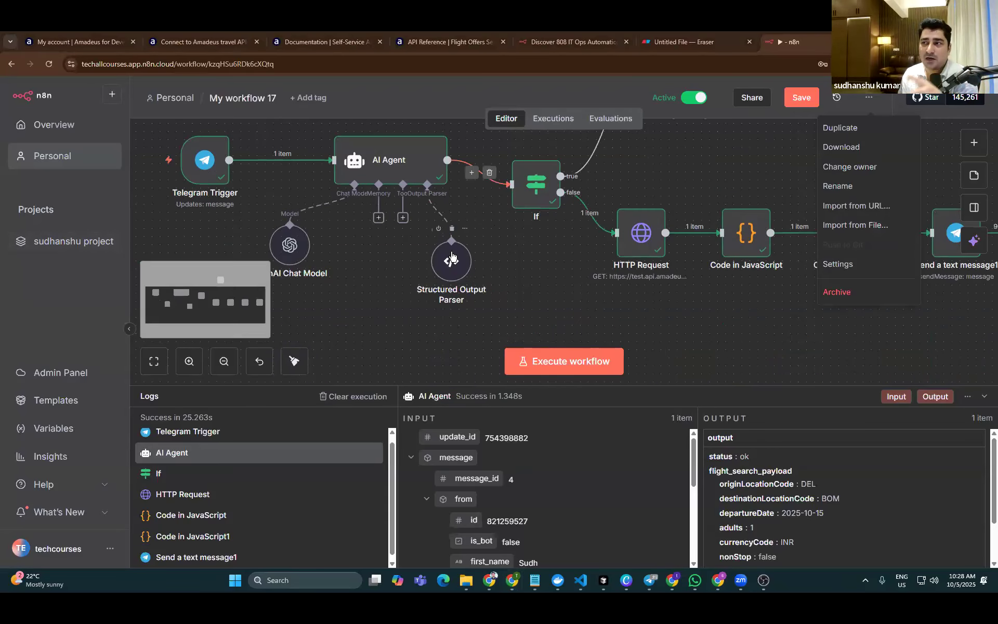
click(687, 324)
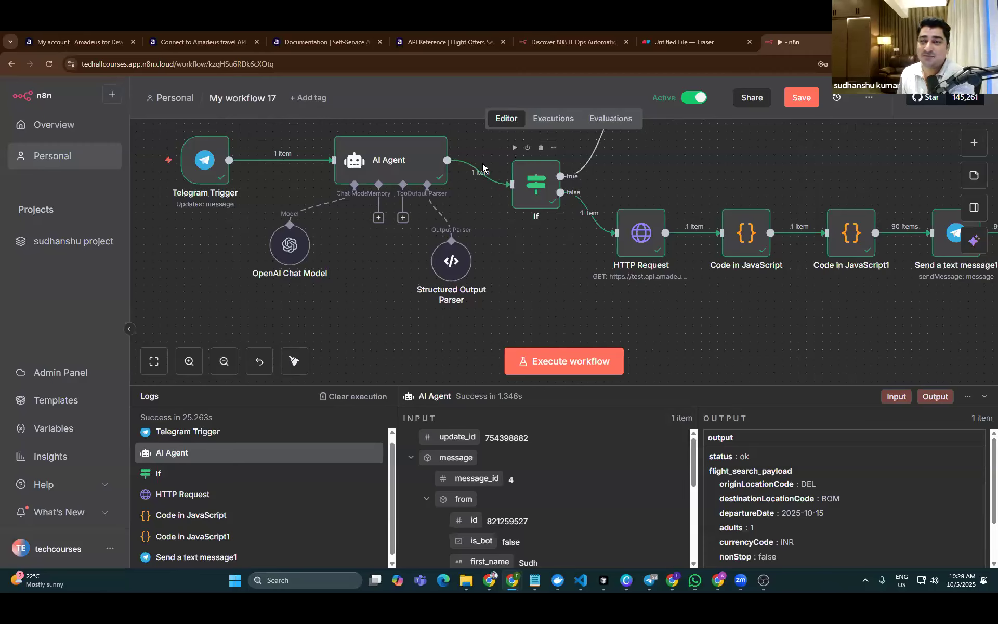
Reopen the AI Agent node, compare its Telegram Trigger JSON input with its JSON output, and return to the canvas
mouse_move(463, 149)
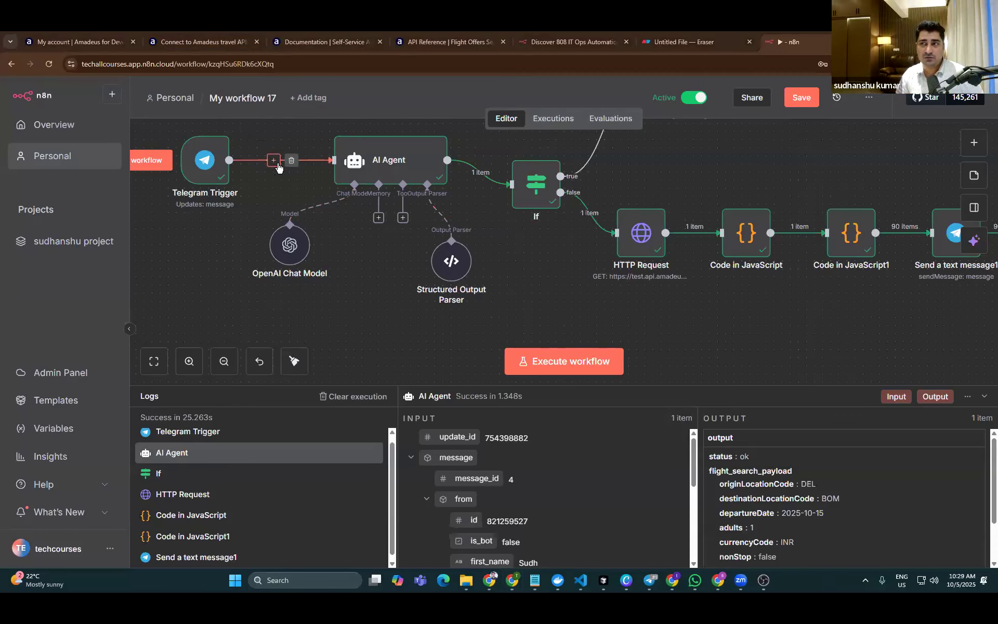
double_click(390, 163)
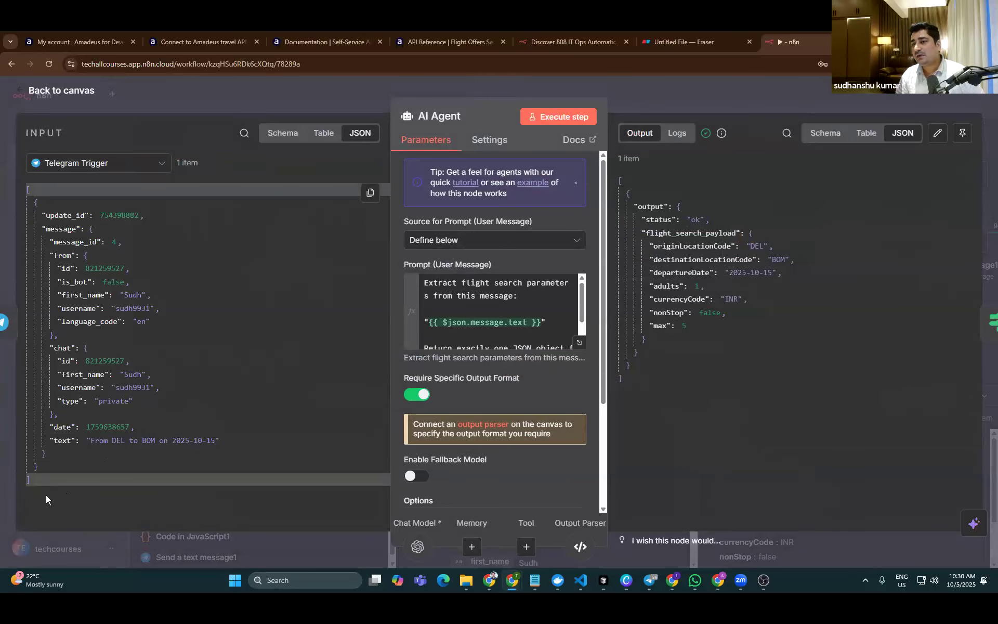
drag(46, 494, 23, 191)
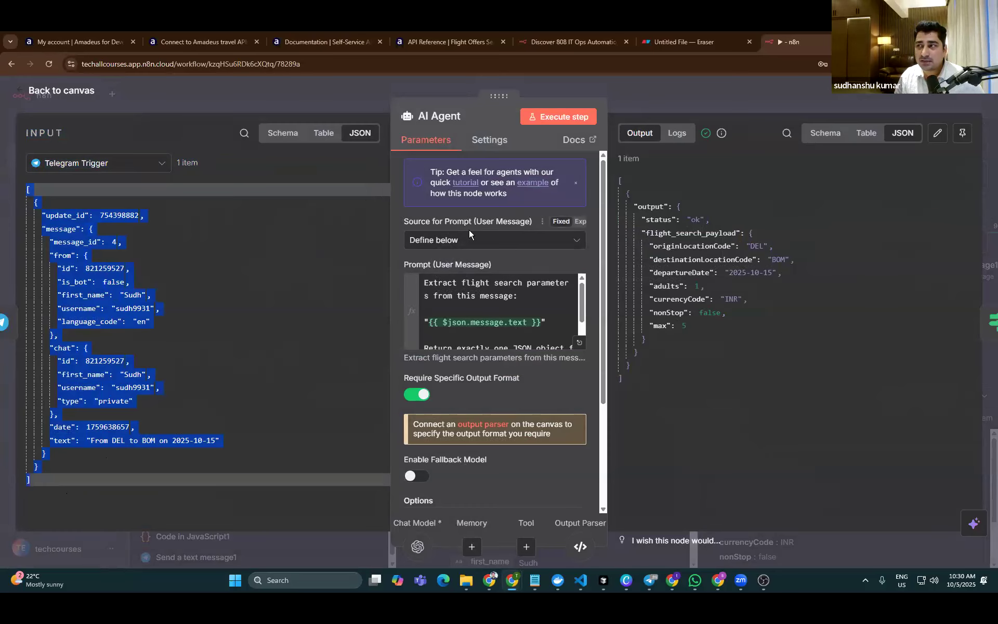
drag(652, 397, 619, 187)
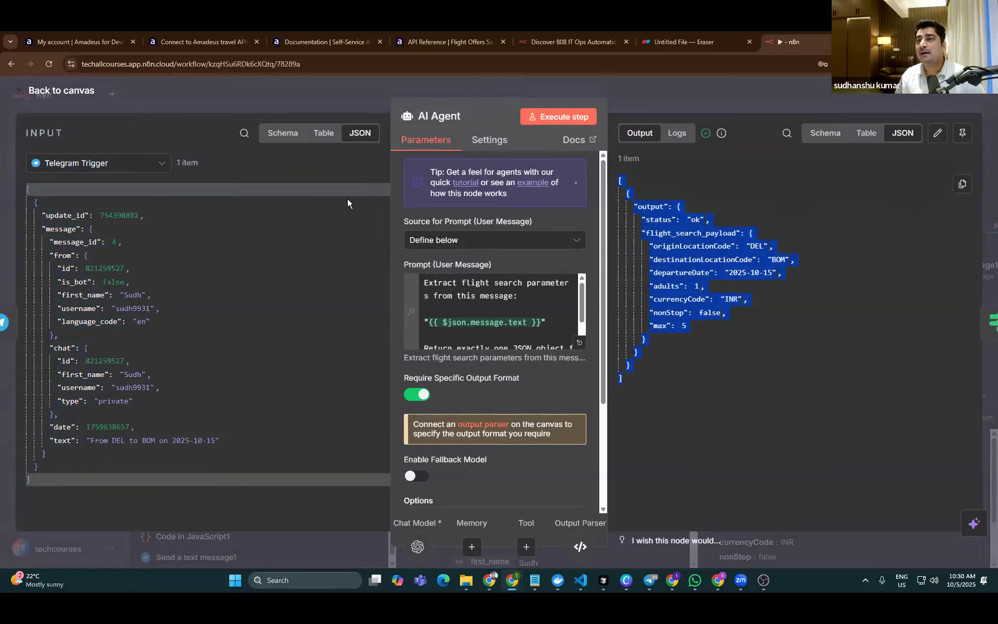
key(Escape)
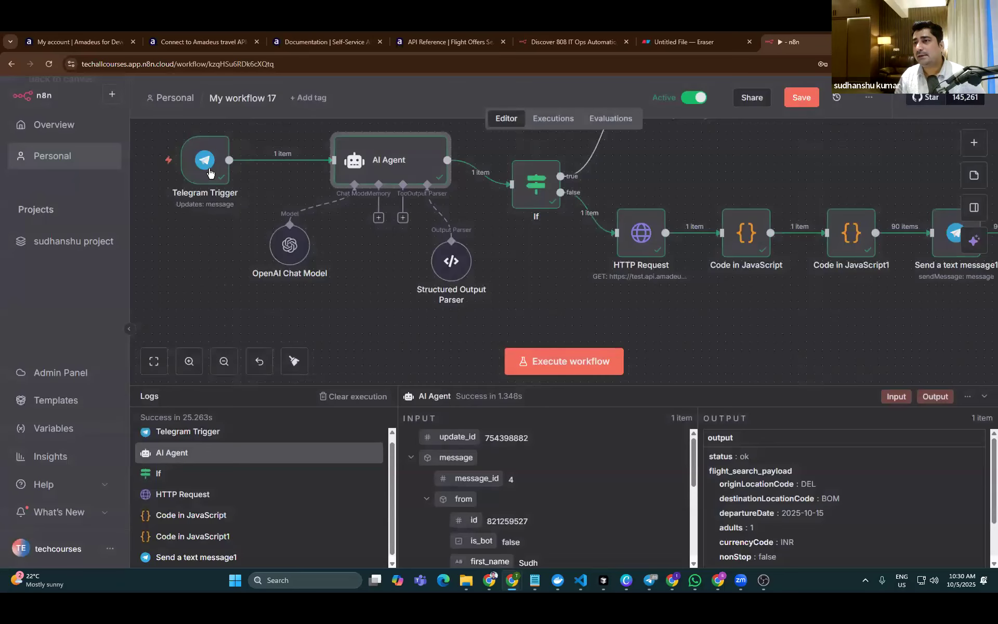
Open the Telegram Trigger node and examine its JSON output, especially the message's text value
double_click(209, 169)
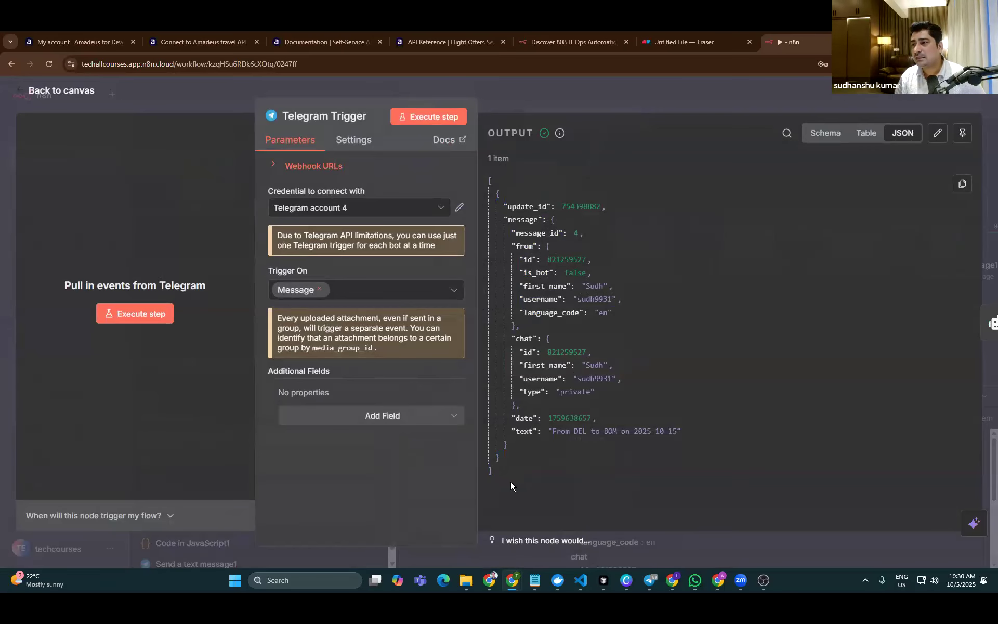
key(ctrl+a)
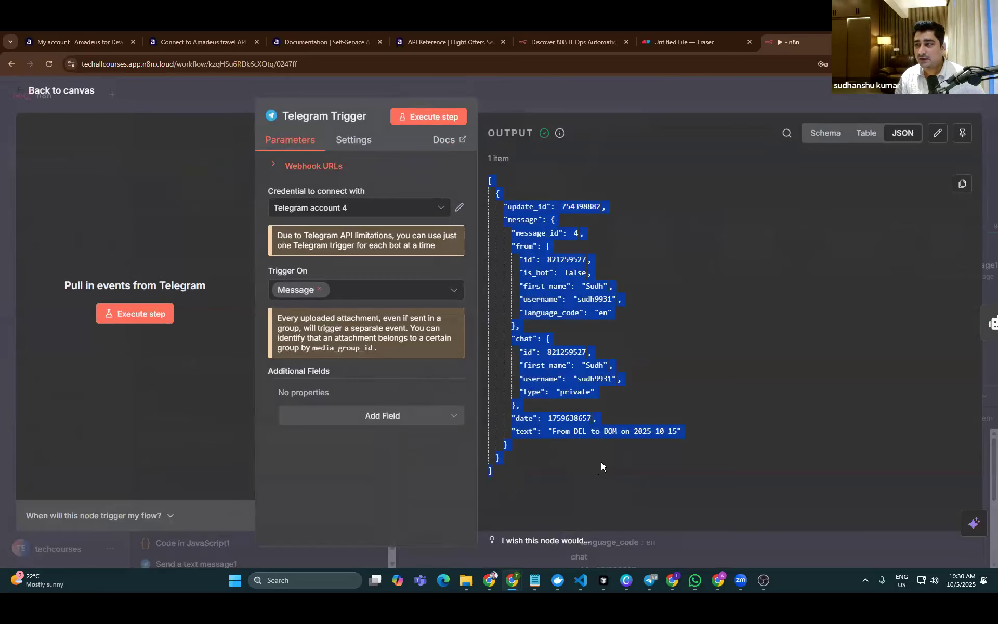
click(558, 435)
drag(552, 431, 672, 427)
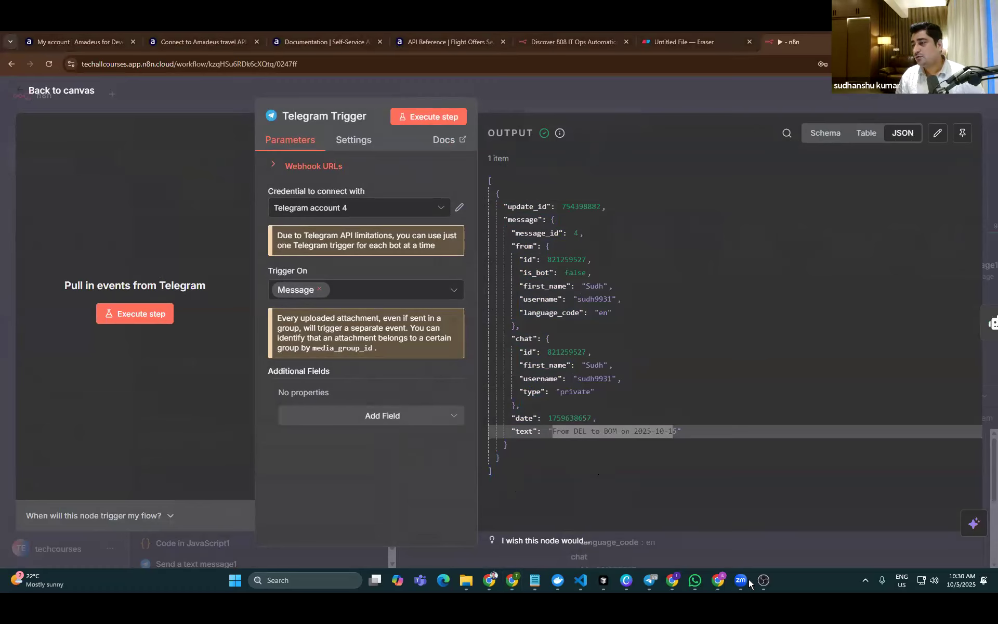
Switch to Telegram and send euron_flight_seach "Kindly find the cheapest flight for Ahmedabad to Delhi flight for 10th November 2025 for 2 adult and 2 kids"
click(649, 581)
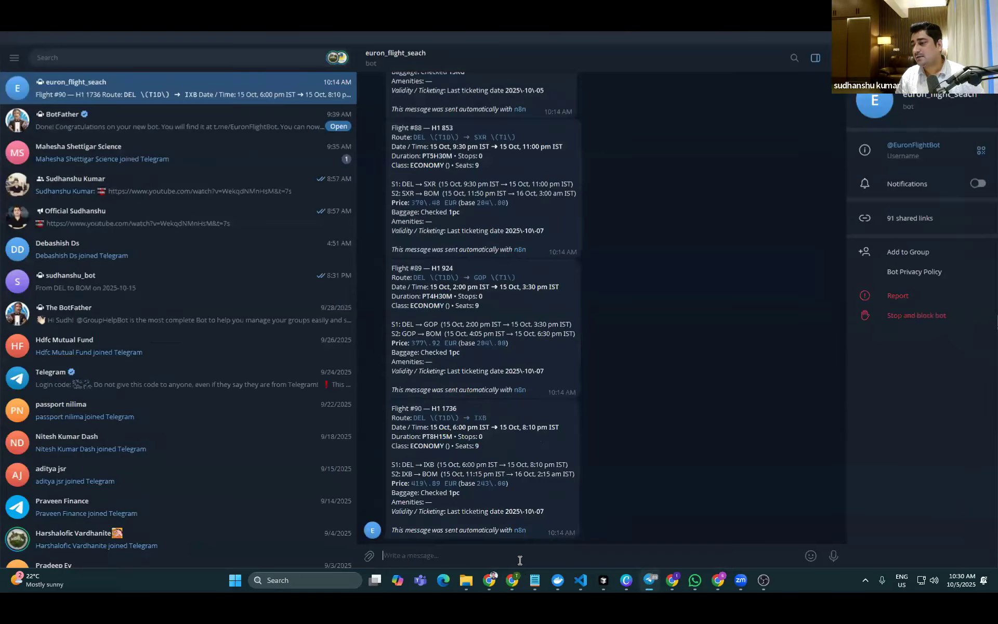
text(Kindly find the cheapest flight for Ahmedabad to Delhi flight for 10th November 2025 for 2 adult and 2 kids)
drag(398, 547, 738, 547)
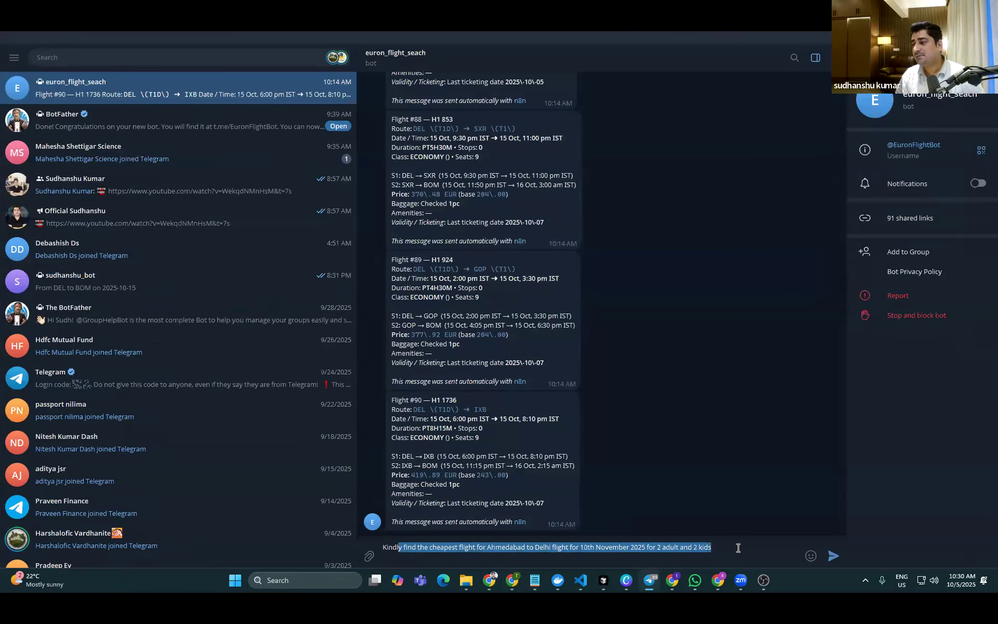
key(Return)
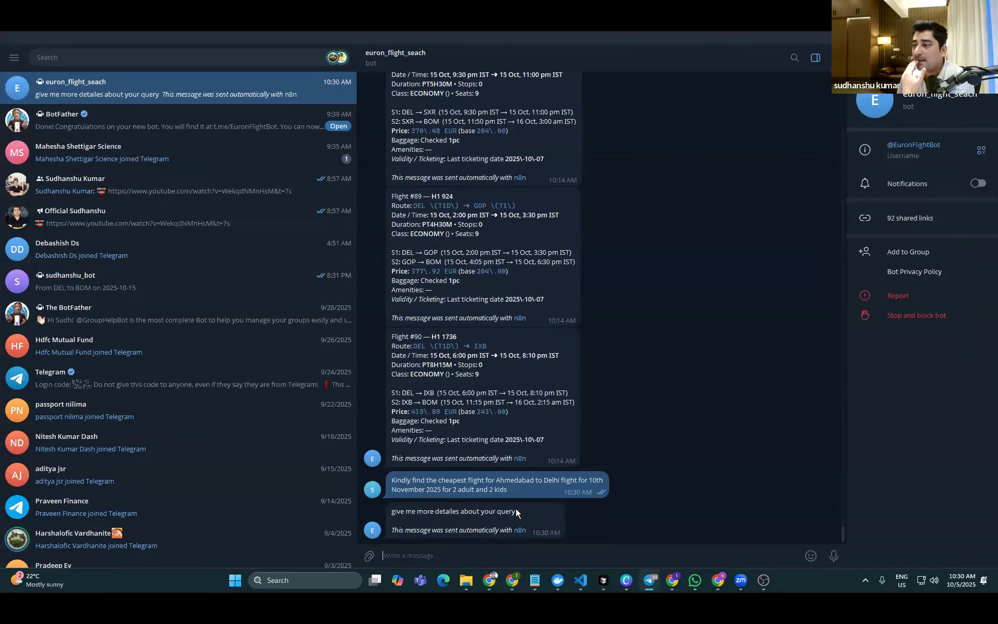
drag(392, 511, 535, 514)
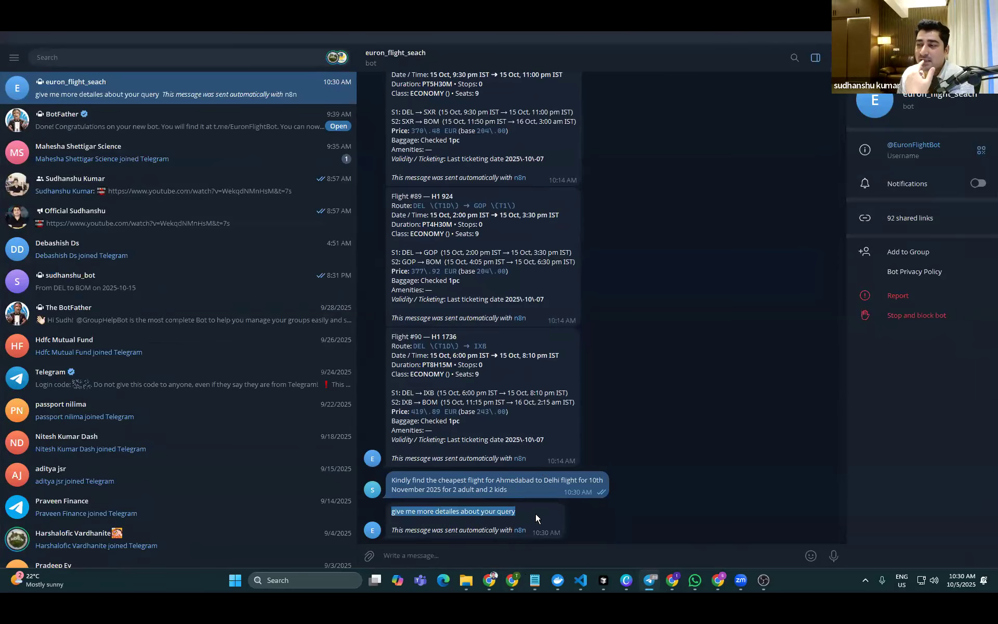
click(482, 513)
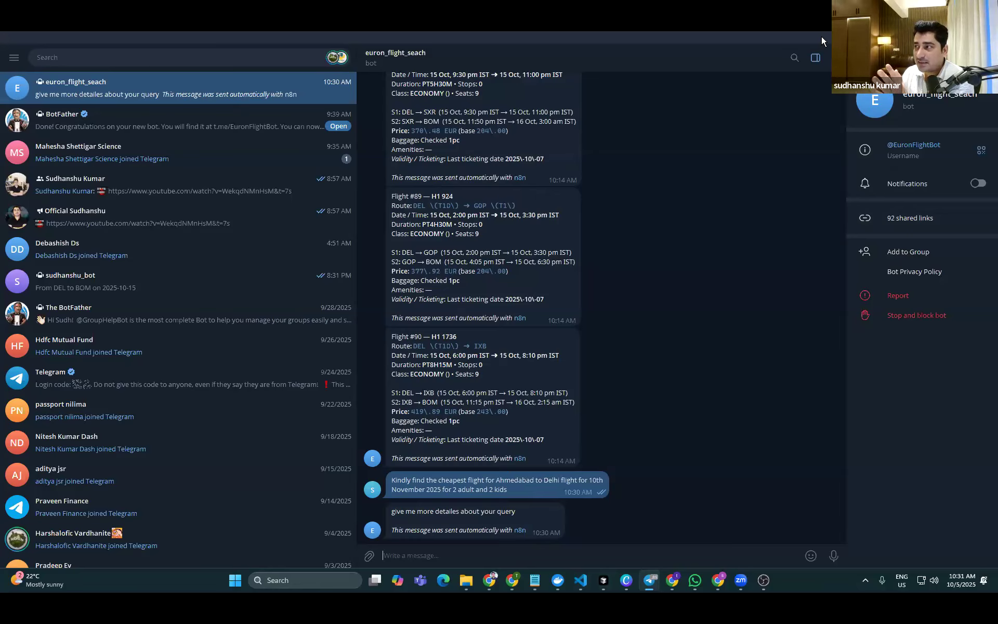
Switch to the browser, review the flight bot flow diagram in Eraser, and go back to the n8n workflow
key(alt+Tab)
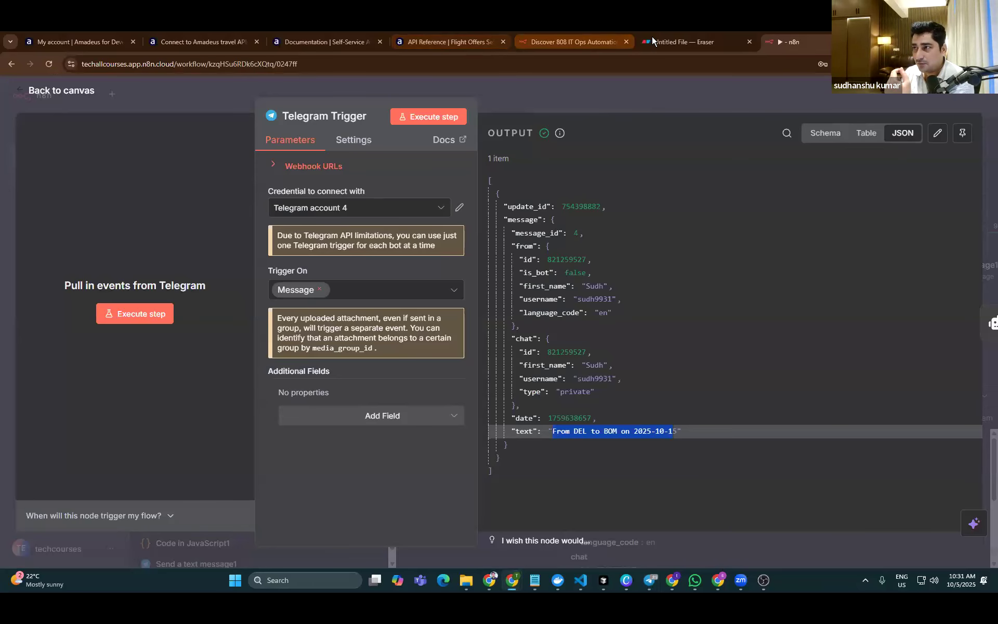
click(652, 36)
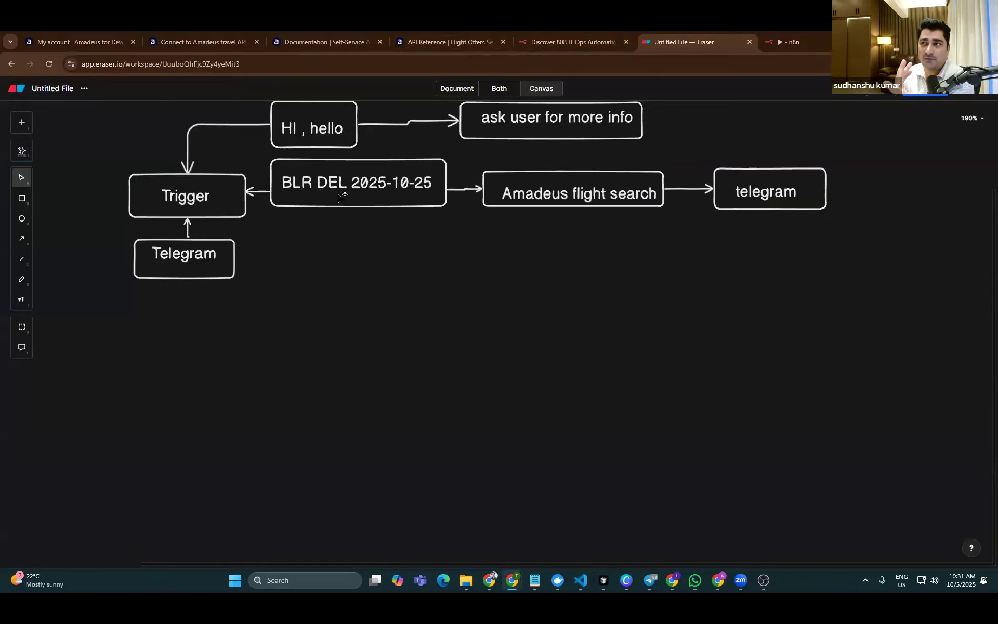
click(578, 41)
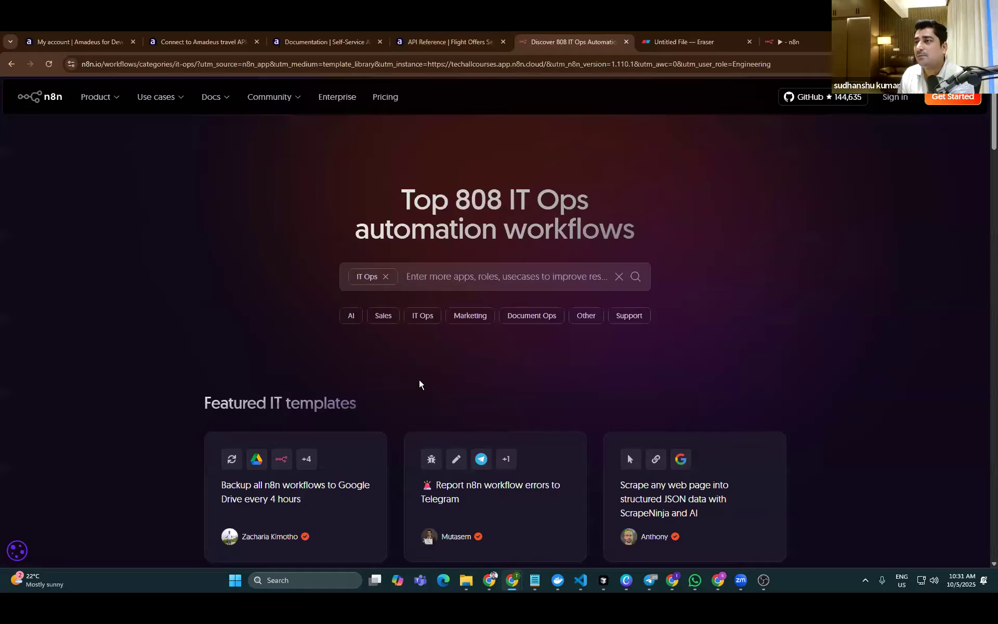
key(ctrl+Tab)
key(ctrl+Tab)
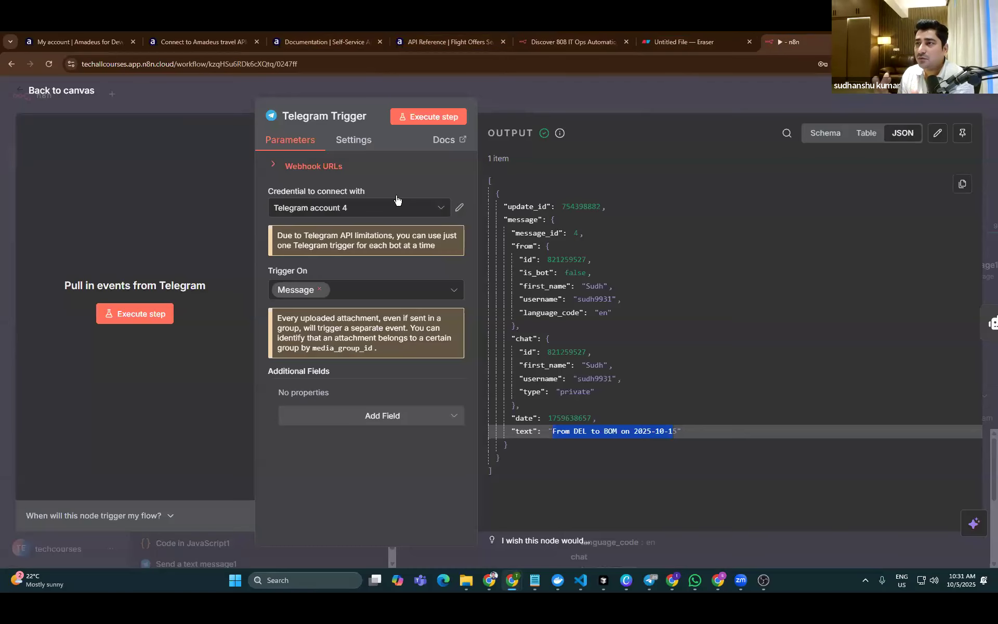
Delete the connection between Telegram Trigger and AI Agent on the canvas, and shift the AI Agent and OpenAI Chat Model nodes to the right
click(63, 92)
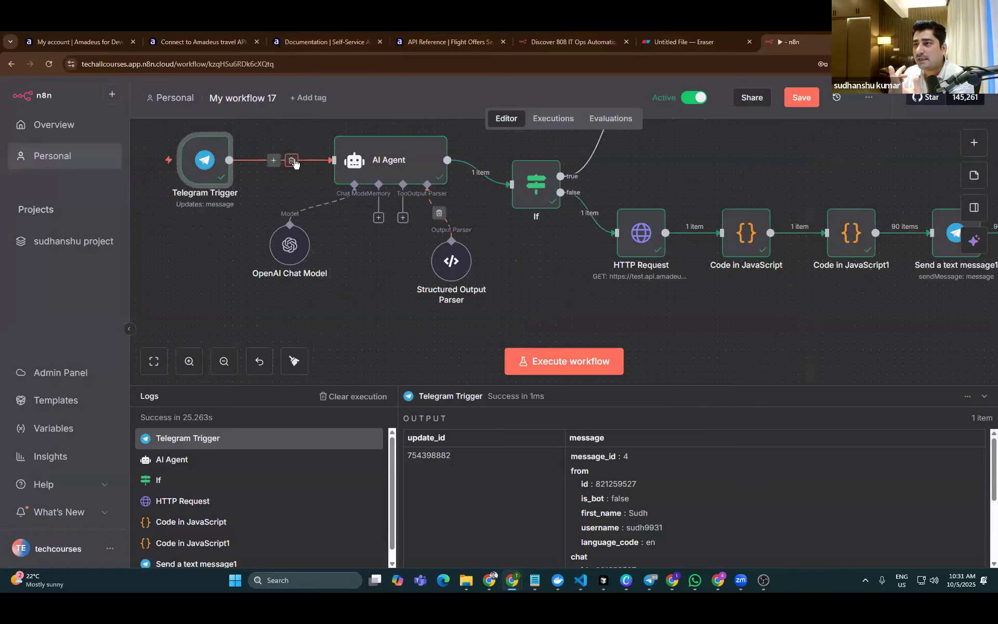
drag(372, 161, 405, 154)
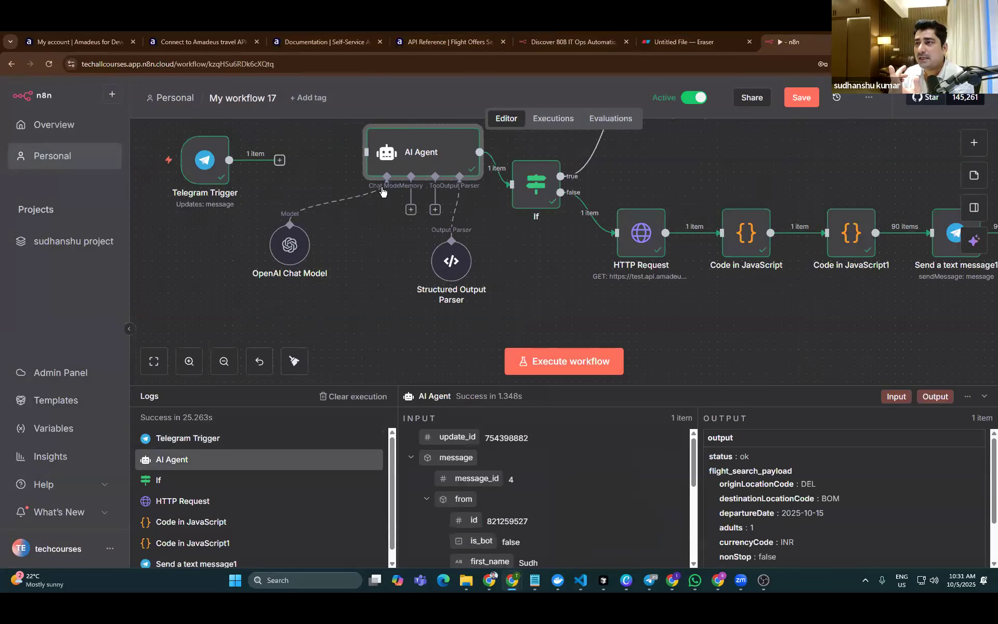
drag(304, 251, 336, 266)
drag(414, 153, 398, 154)
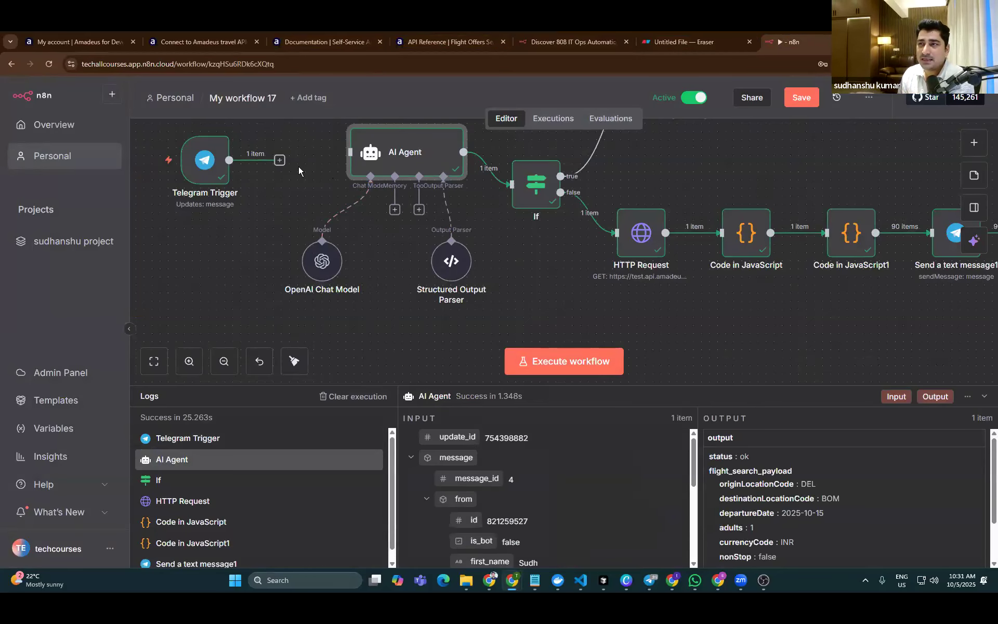
Search the node list for "https" and add an HTTP Request node to the workflow
click(973, 145)
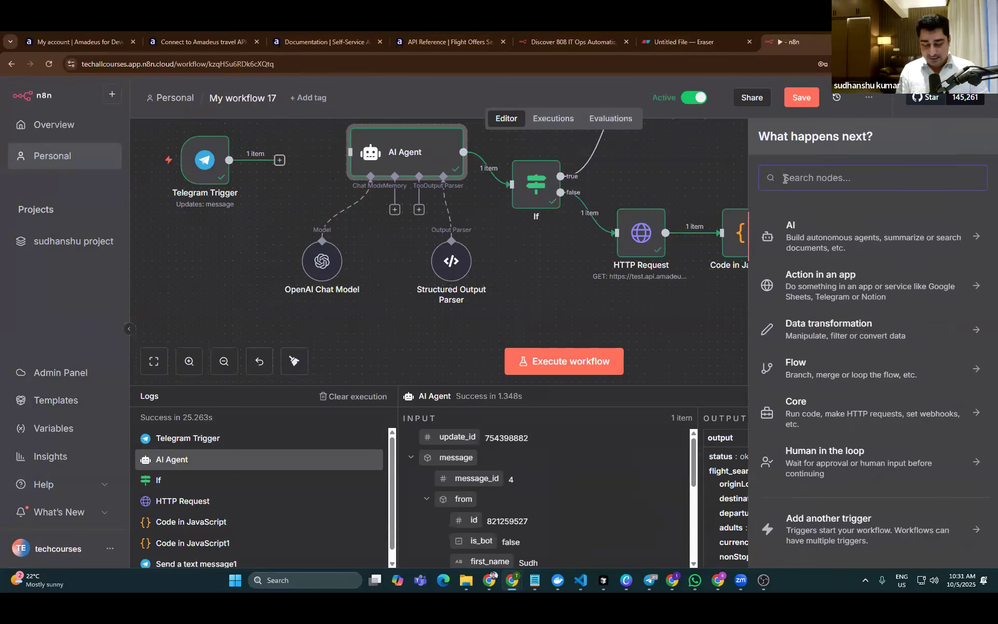
text(https)
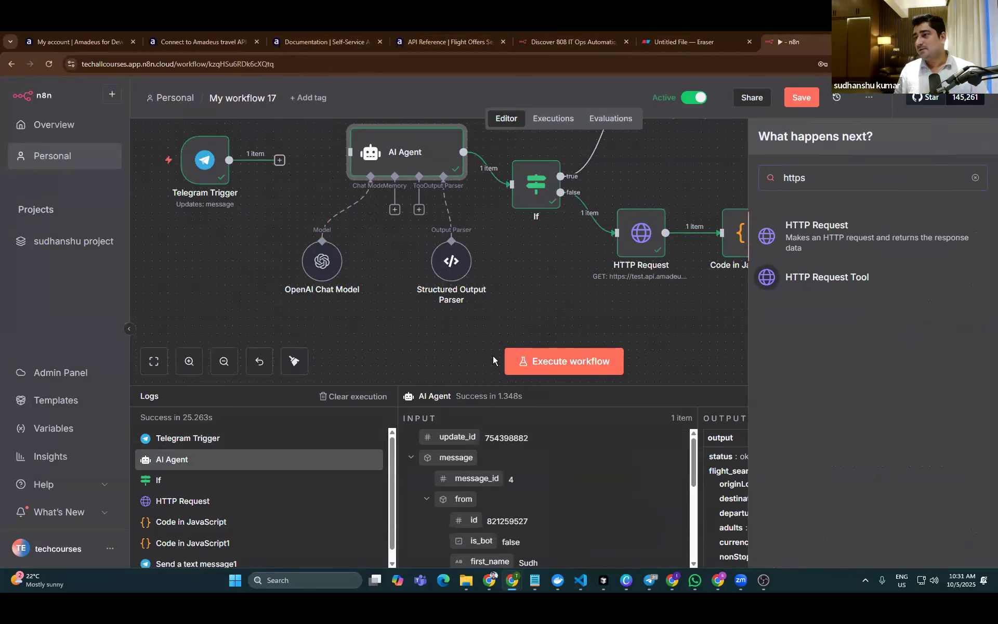
click(843, 232)
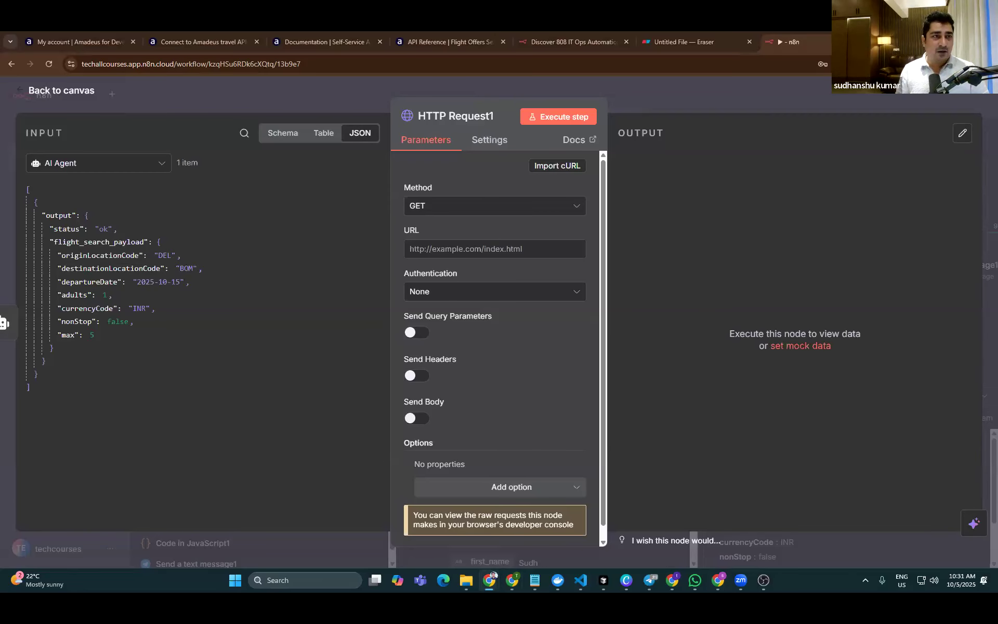
Switch to the Euron site, open the Euri API code examples, copy the cURL Basic Chat Completion command, and return to the n8n node
drag(997, 39, 727, 34)
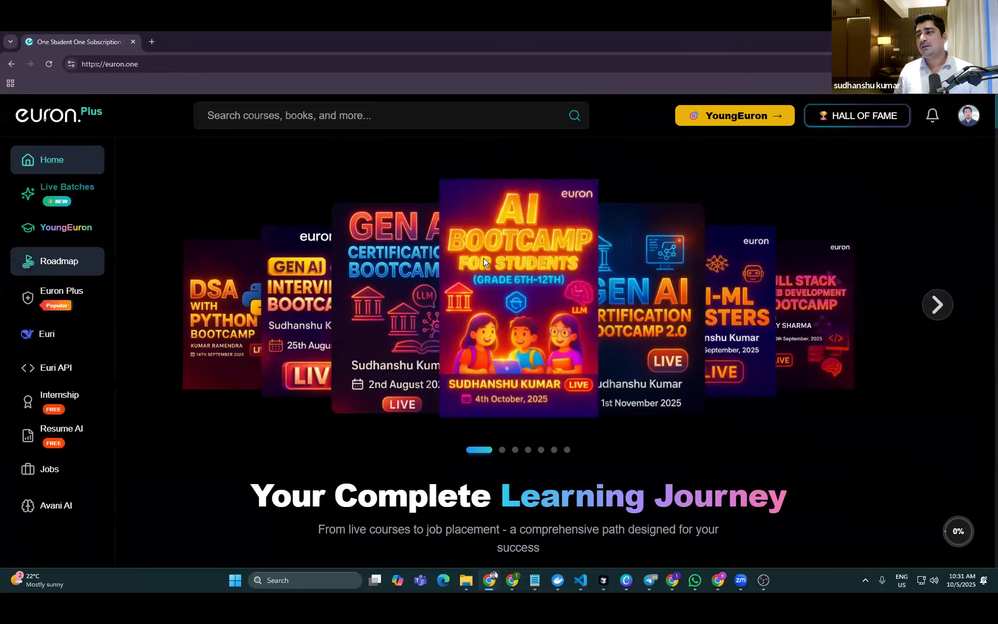
click(78, 367)
scroll(102, 500, down, 4)
click(78, 495)
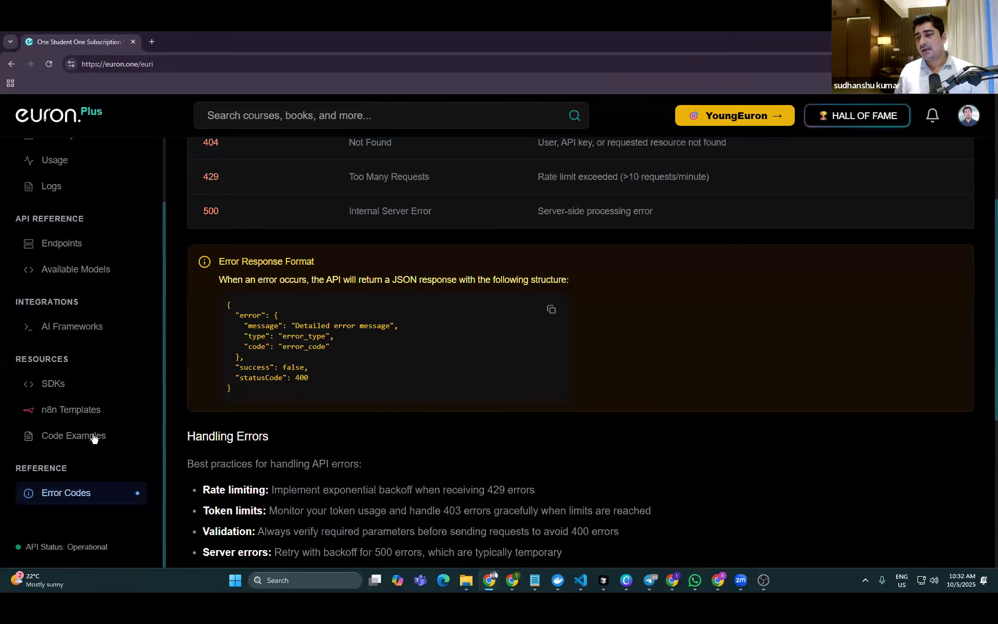
click(92, 436)
scroll(354, 252, up, 5)
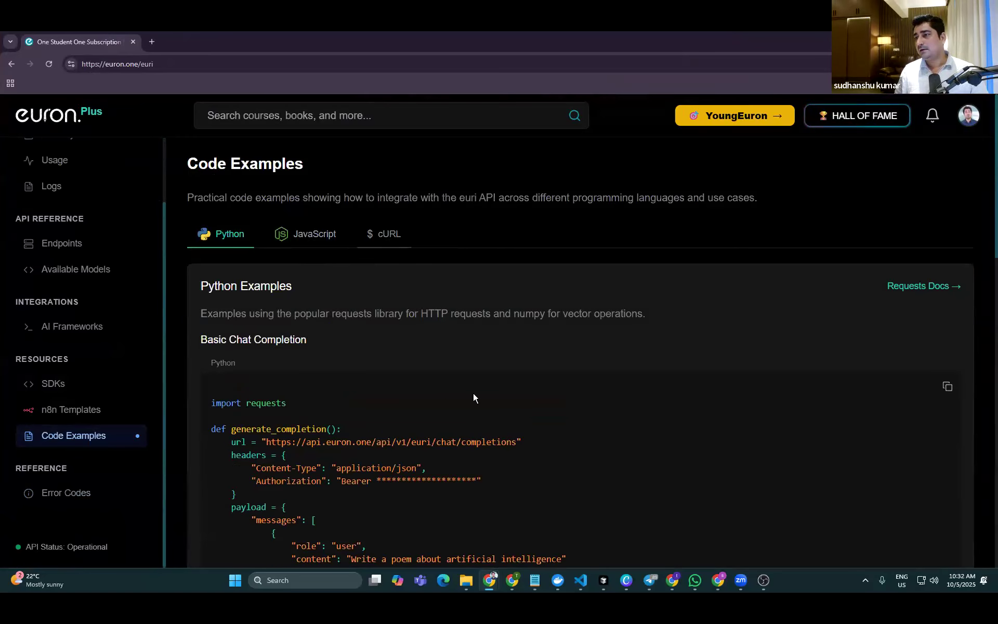
click(389, 234)
click(947, 386)
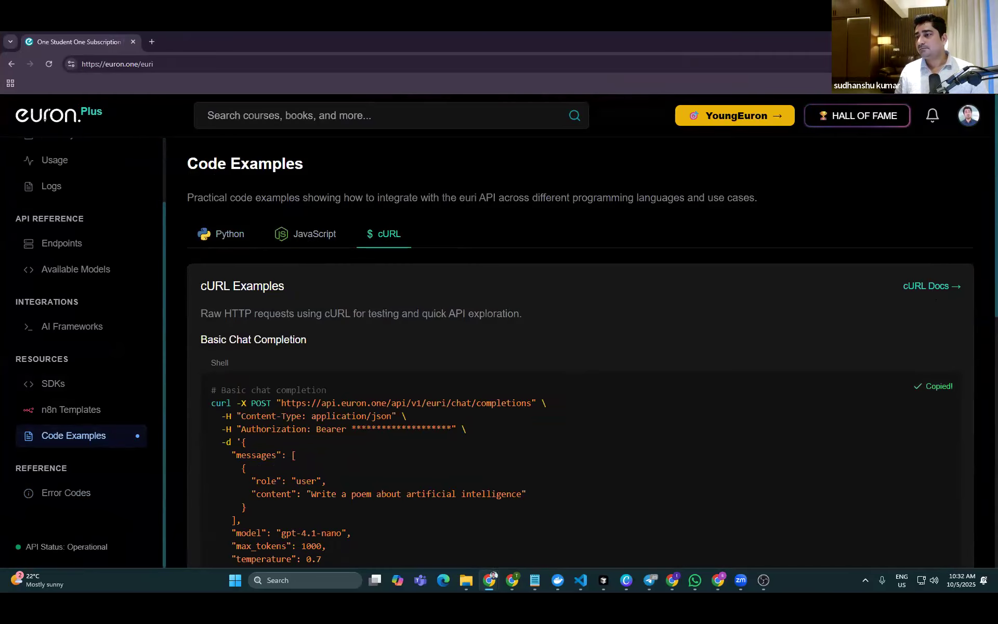
click(938, 40)
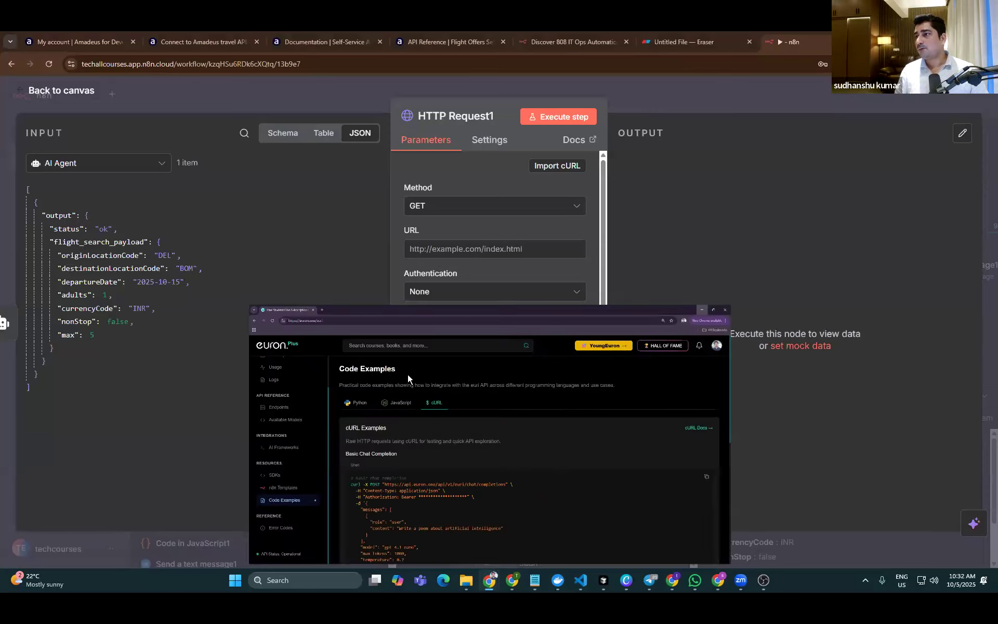
Set the request method of HTTP Request1 to POST
click(444, 209)
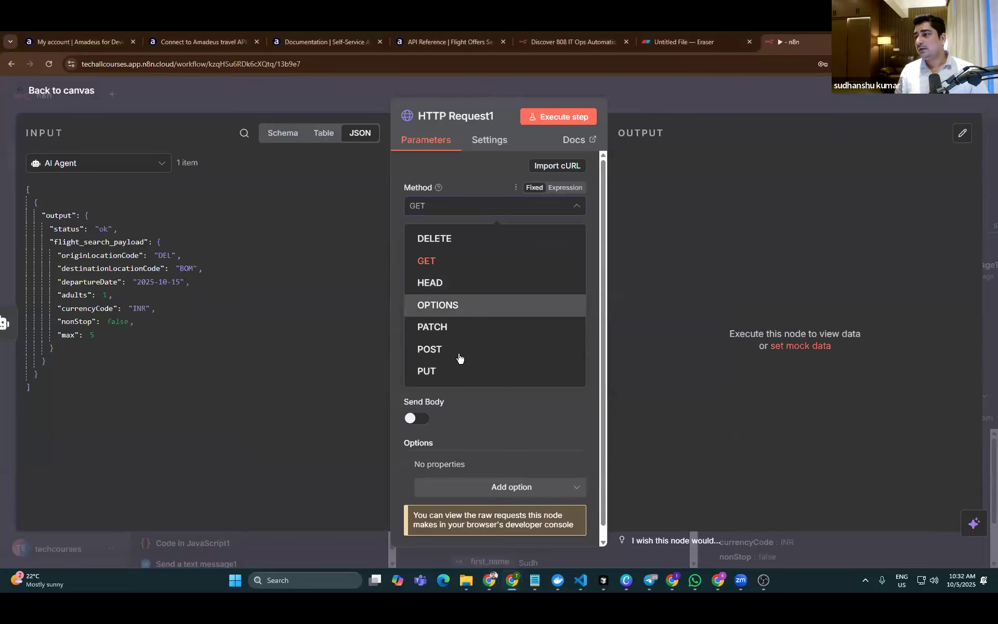
click(436, 326)
click(467, 205)
click(465, 255)
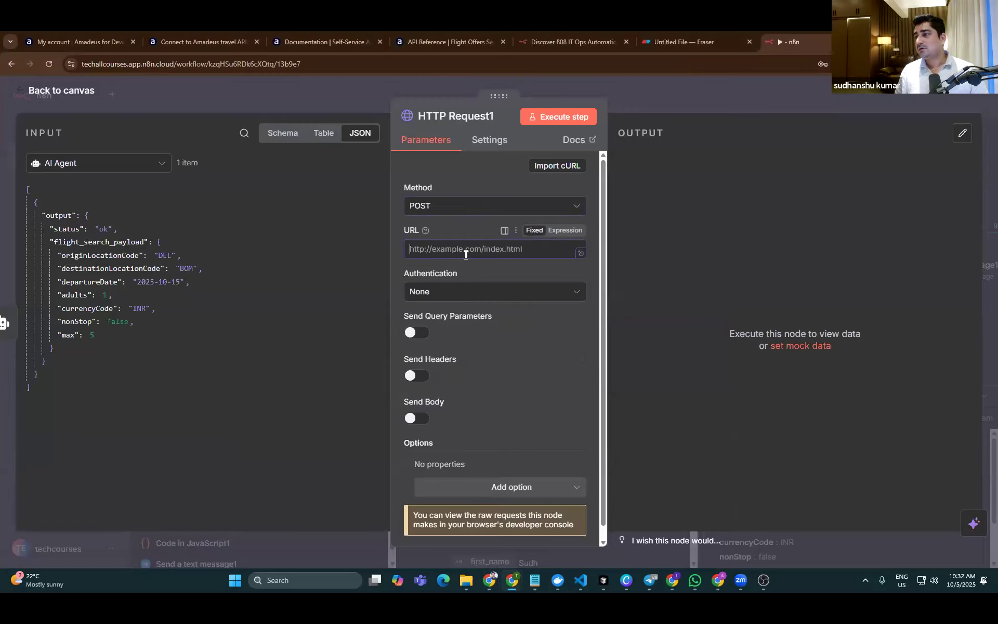
key(alt+Tab)
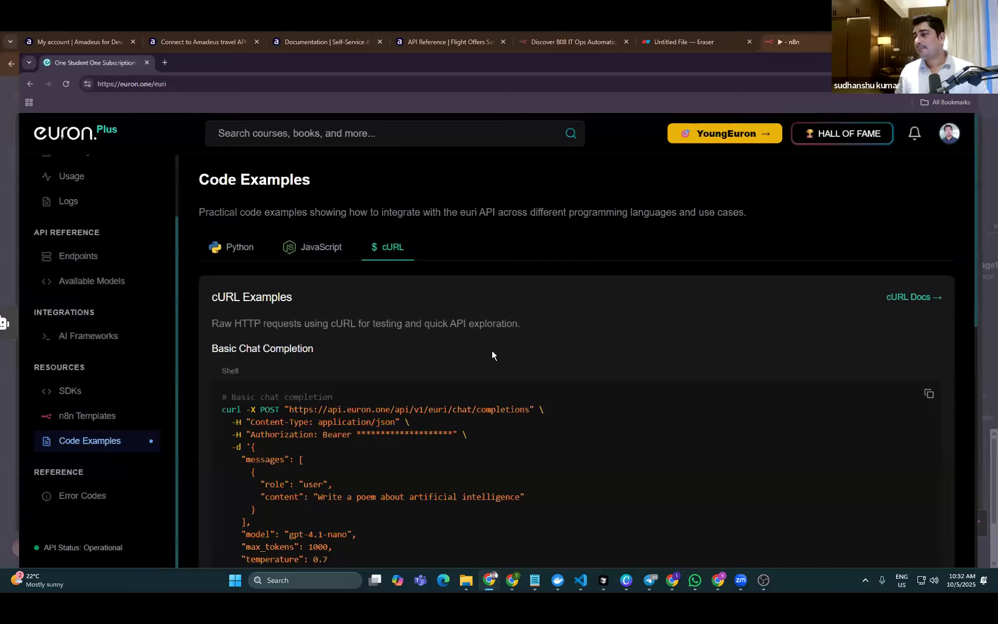
drag(281, 403, 532, 400)
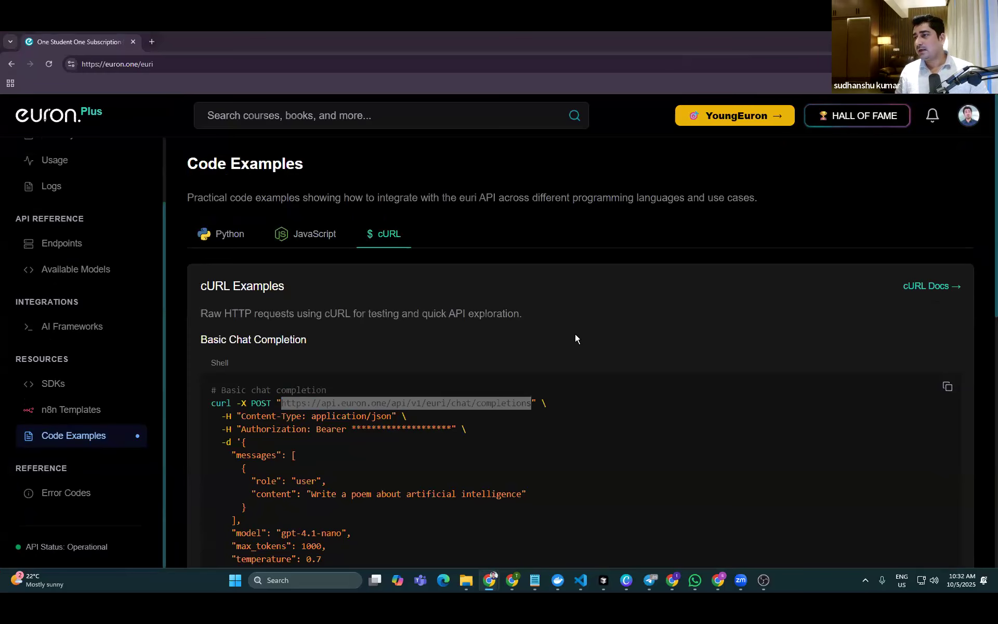
key(alt+Tab)
click(566, 168)
key(ctrl+v)
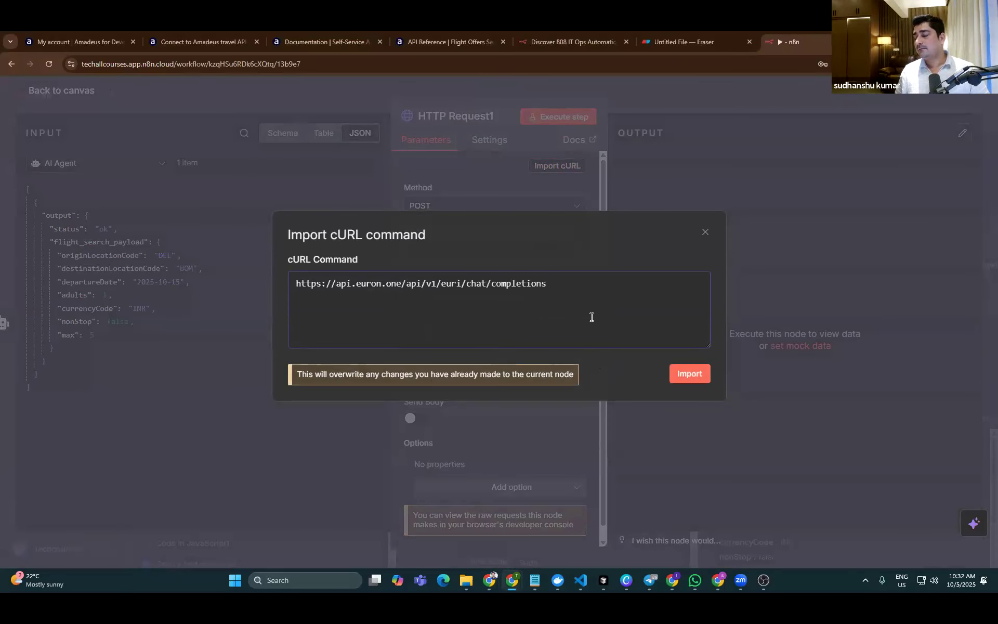
Copy the complete Basic Chat Completion cURL example from Euron and import it into HTTP Request1 in place of the bare URL
key(alt+Tab)
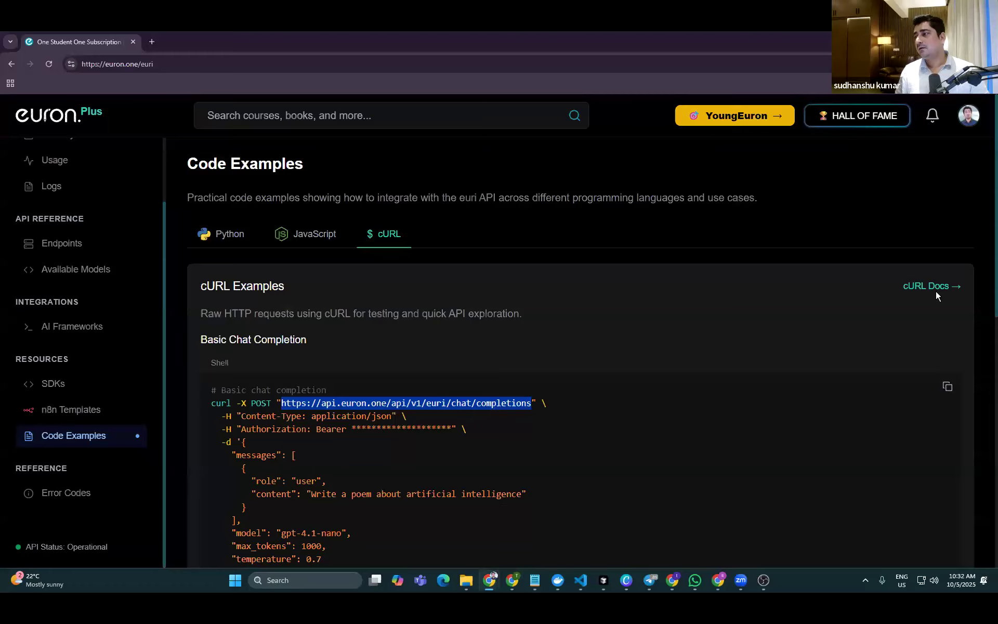
click(947, 386)
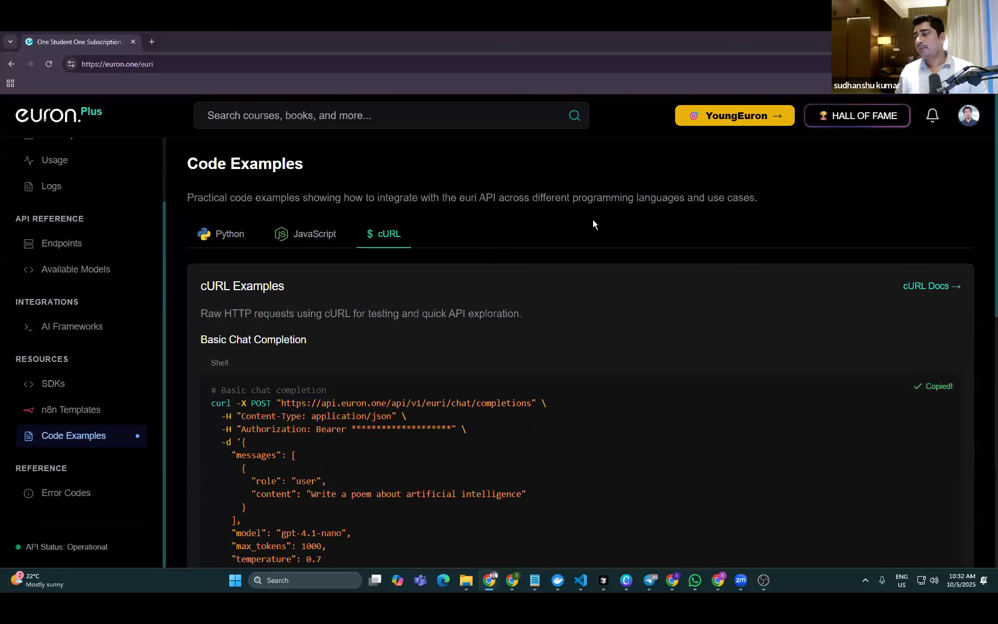
key(alt+Tab)
click(572, 294)
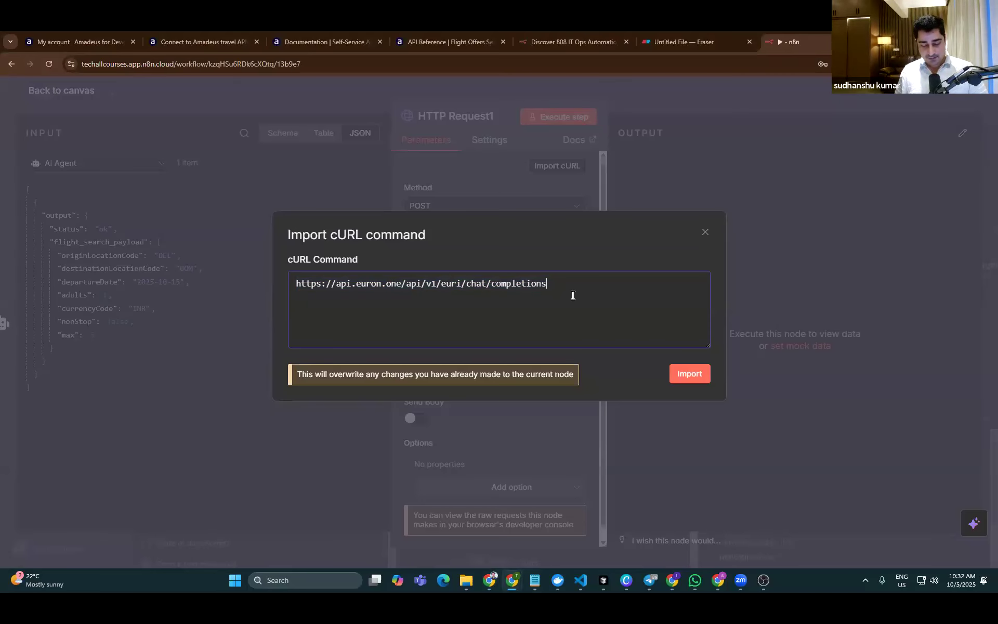
key(ctrl+a)
key(ctrl+v)
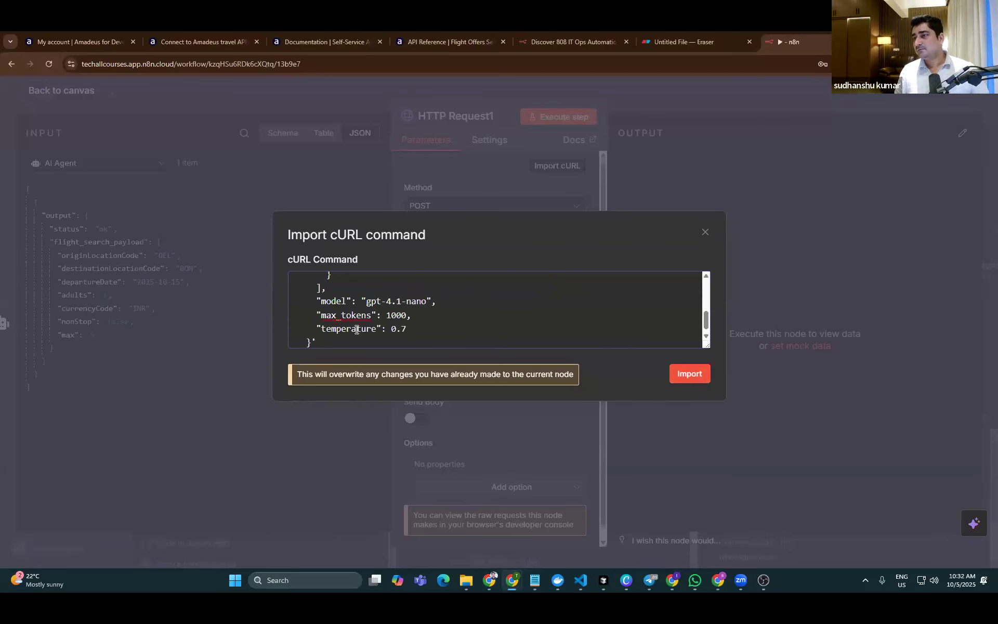
click(695, 373)
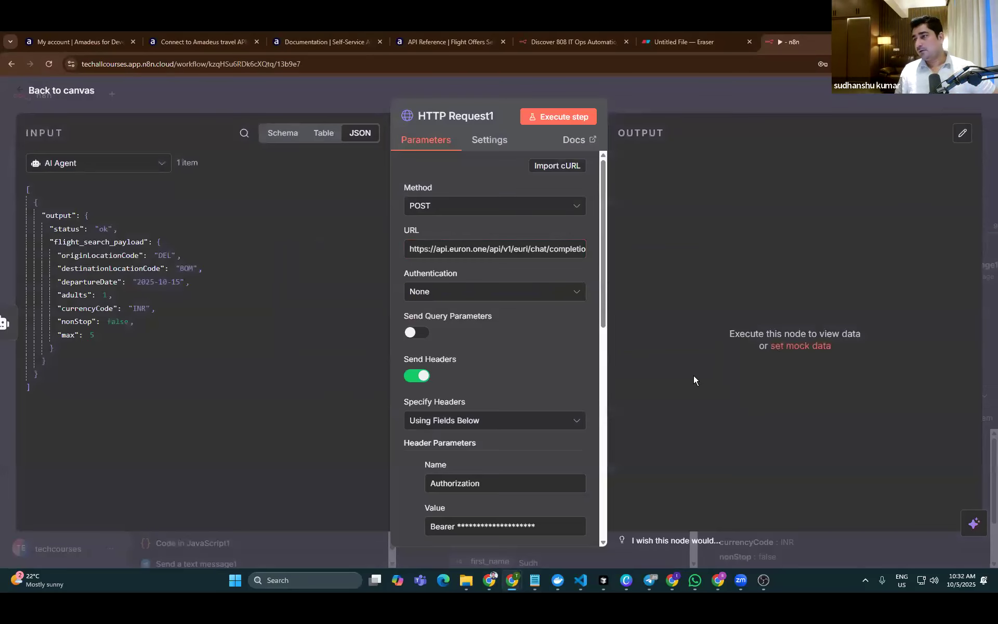
Remove the masked placeholder token from the Authorization header value of HTTP Request1, keeping only "Bearer"
scroll(484, 310, down, 4)
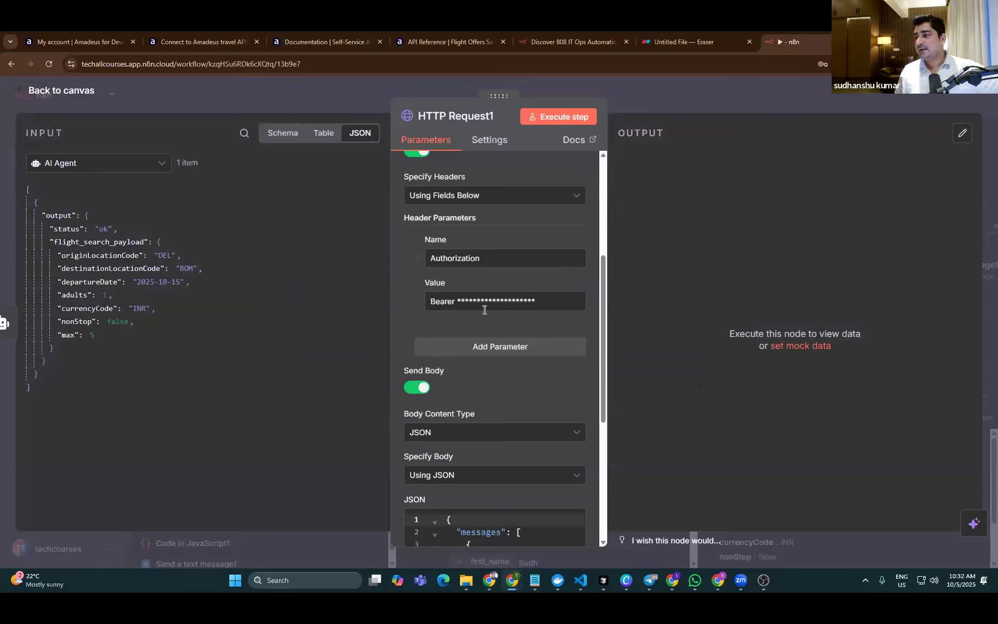
drag(538, 304, 456, 305)
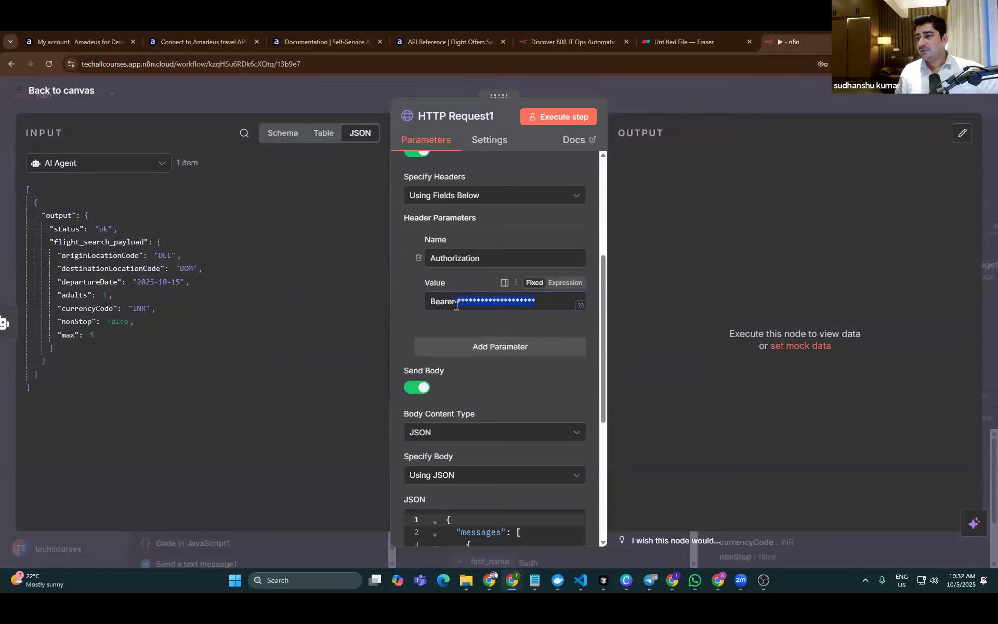
key(BackSpace)
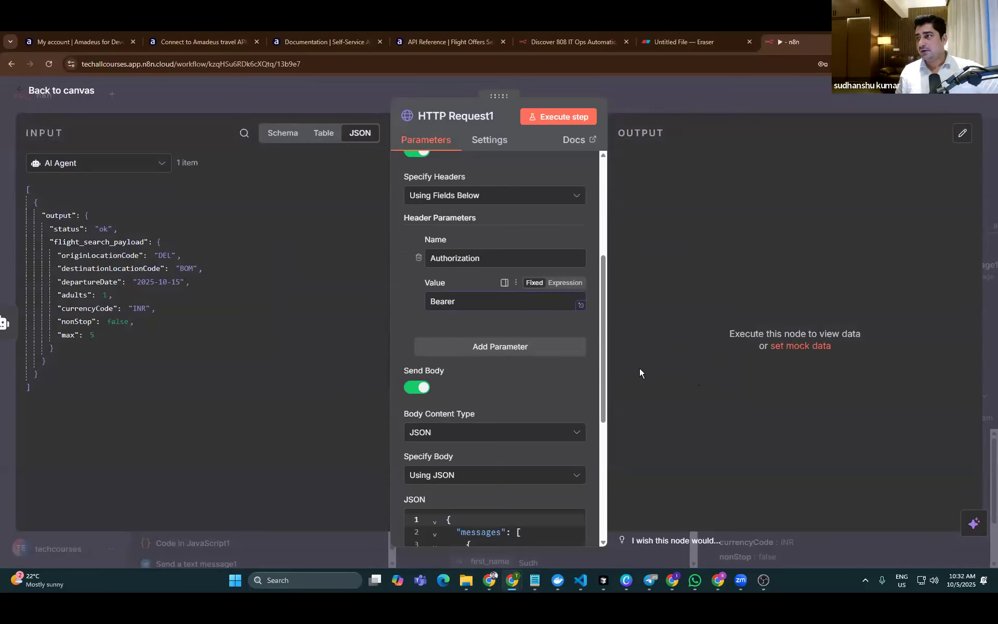
click(580, 320)
Switch to the Euron site, create an API key named "sdfasfsf", and copy the generated key
key(alt+Tab)
click(234, 289)
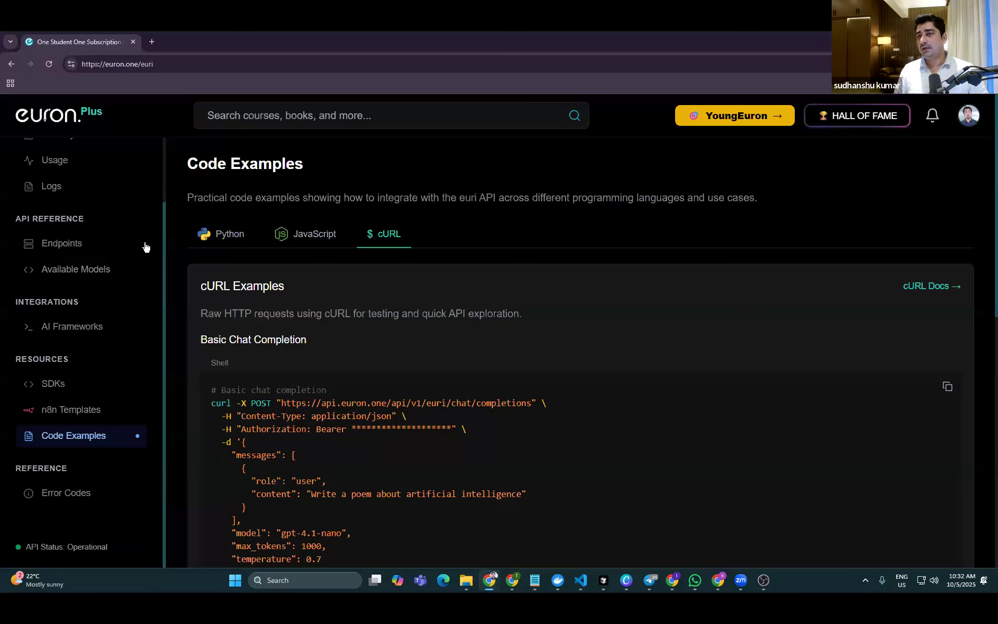
click(89, 215)
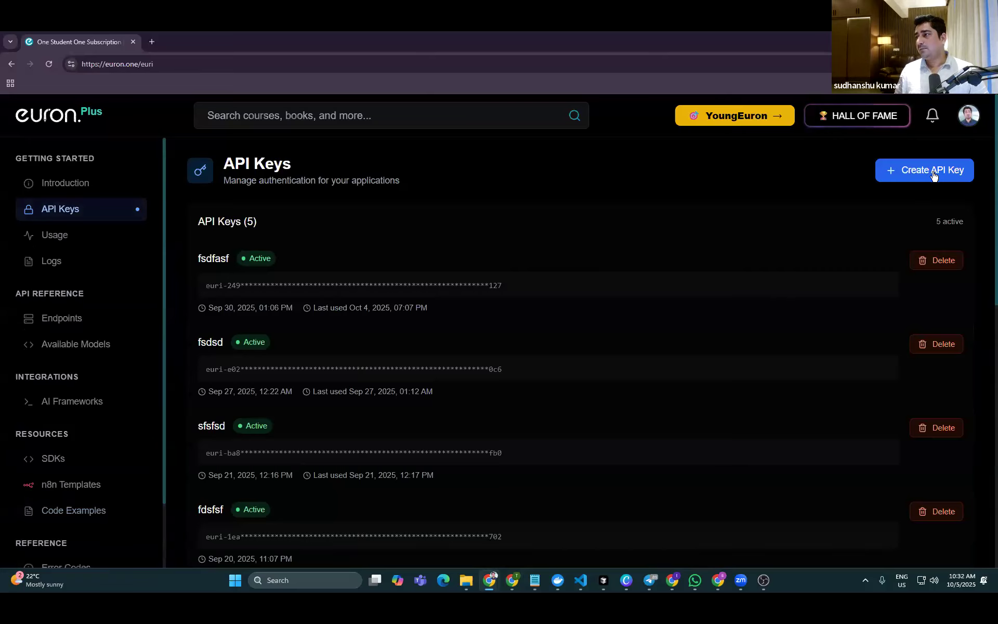
click(924, 170)
click(312, 243)
text(sdfasfd)
click(873, 248)
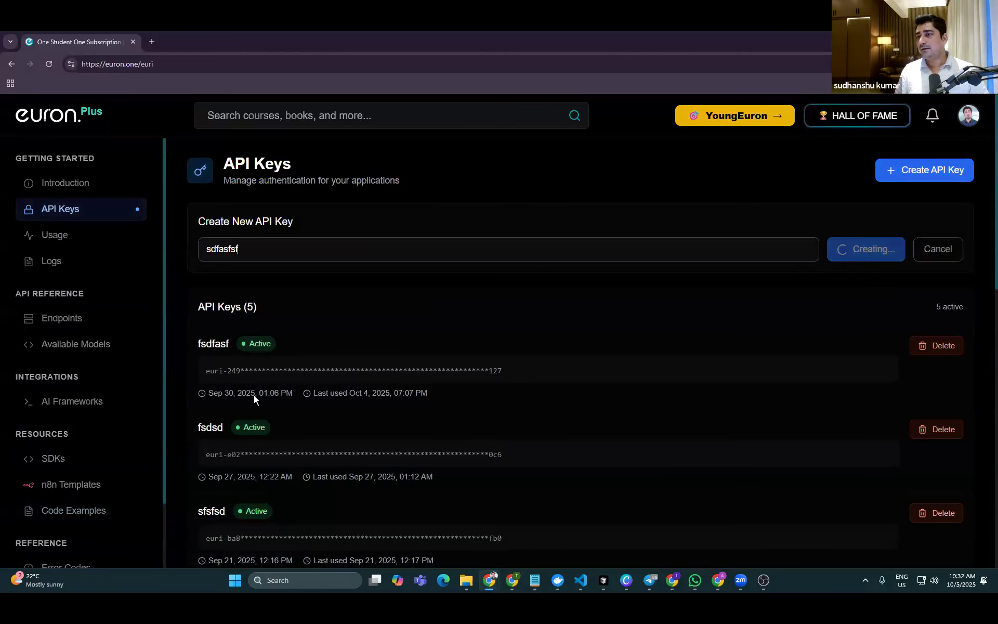
click(946, 269)
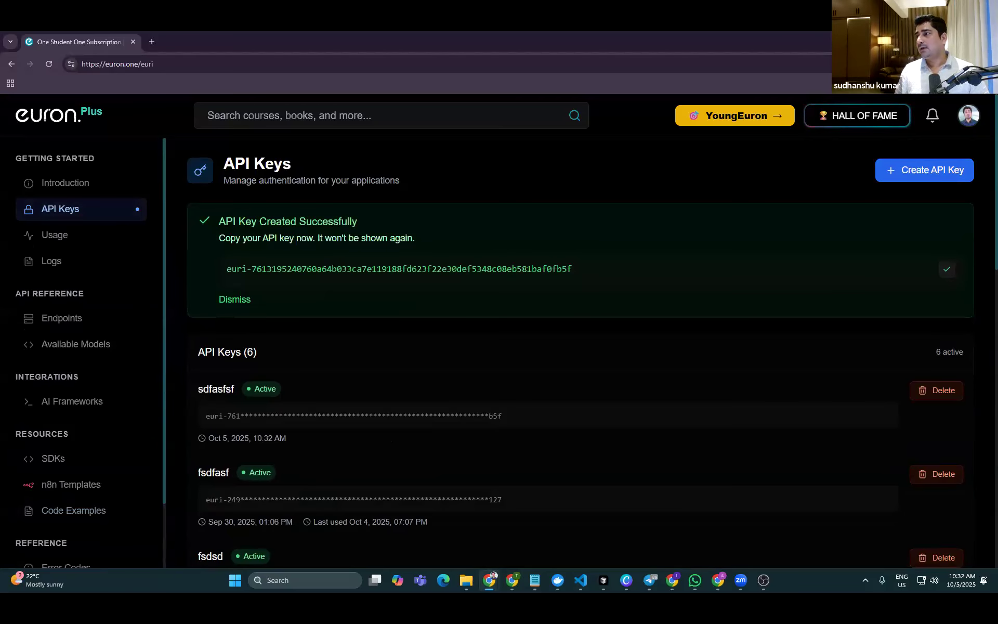
Return to n8n and paste the Euron API key after "Bearer" in the Authorization header value of HTTP Request1
key(alt+Tab)
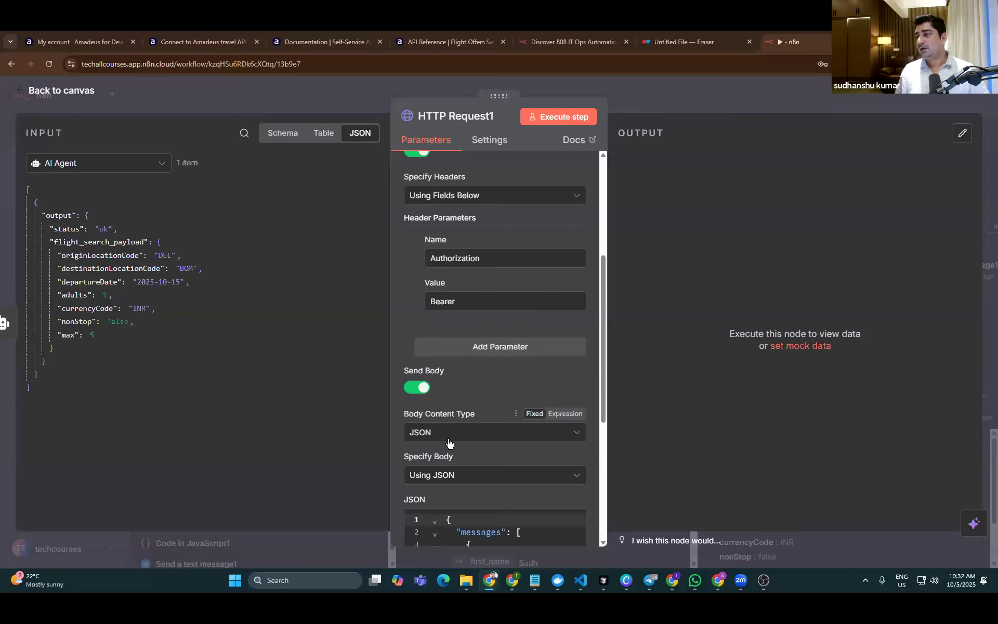
click(488, 300)
key(ctrl+v)
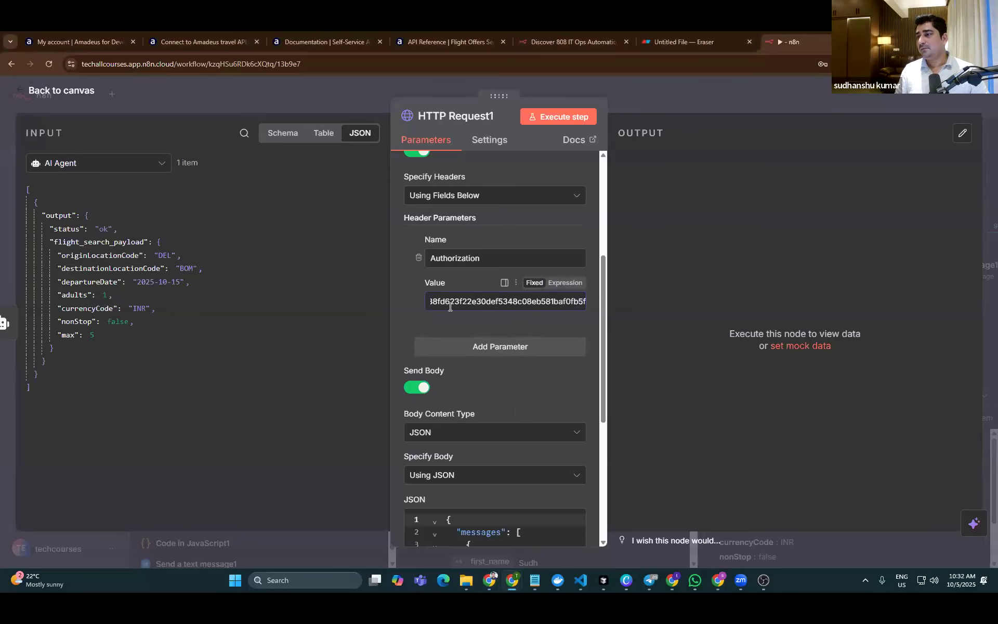
click(473, 202)
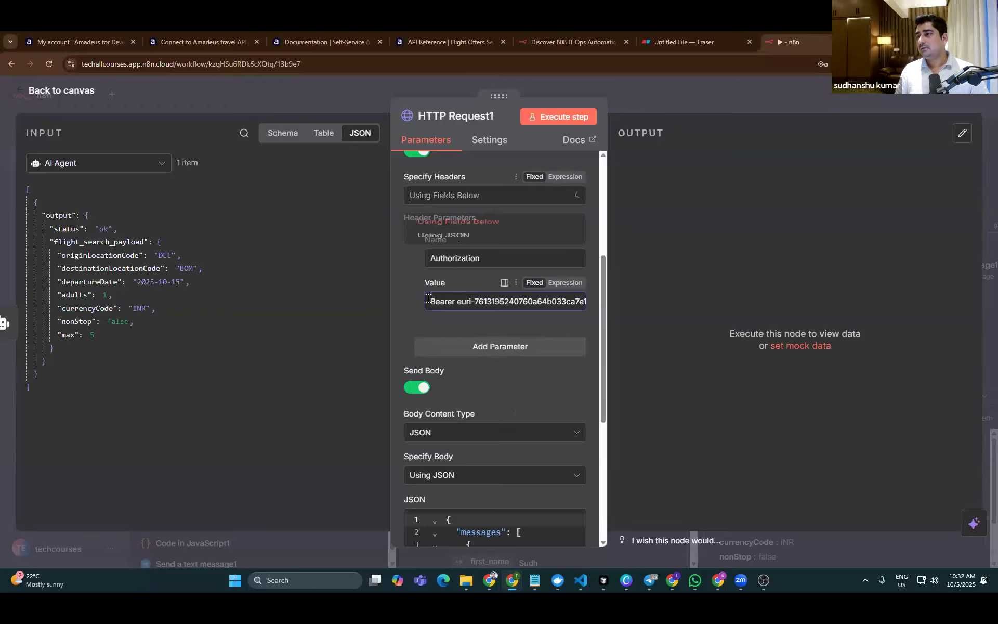
click(484, 265)
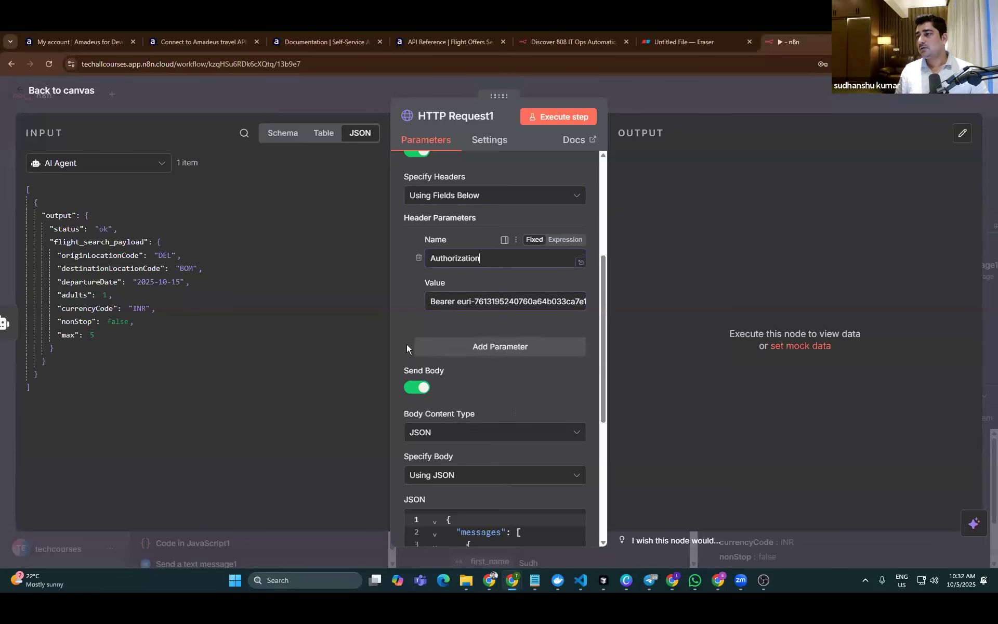
scroll(409, 316, up, 5)
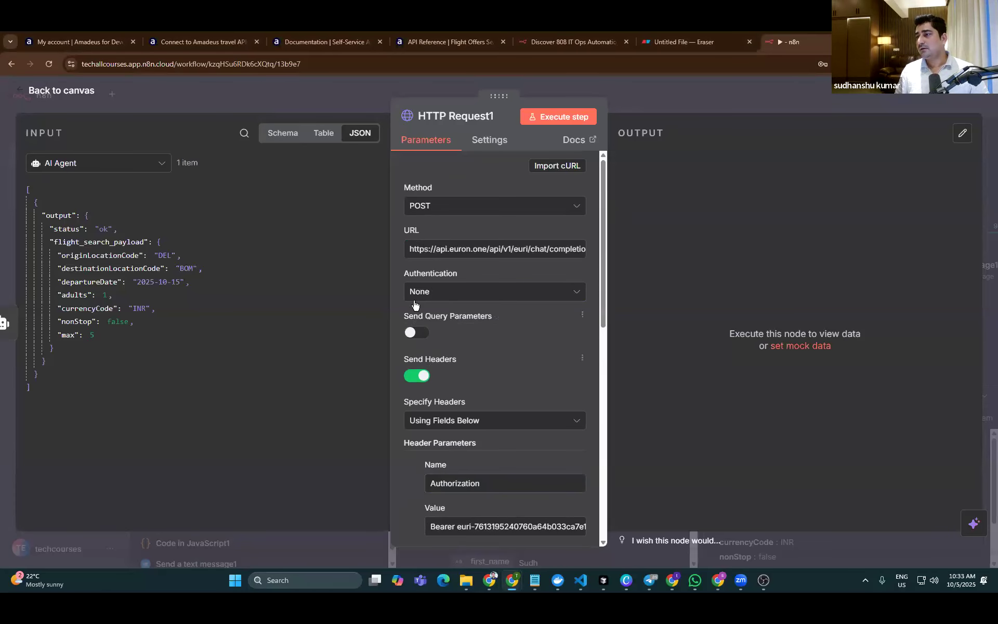
Try to execute HTTP Request1 on its own, and deactivate My workflow 17
click(561, 117)
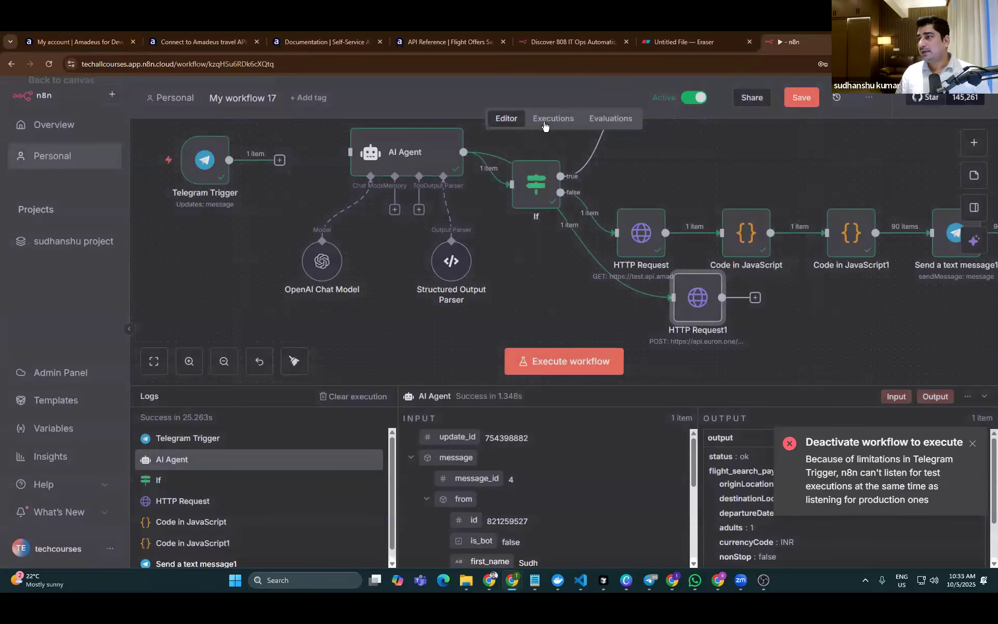
click(547, 124)
click(513, 124)
click(693, 98)
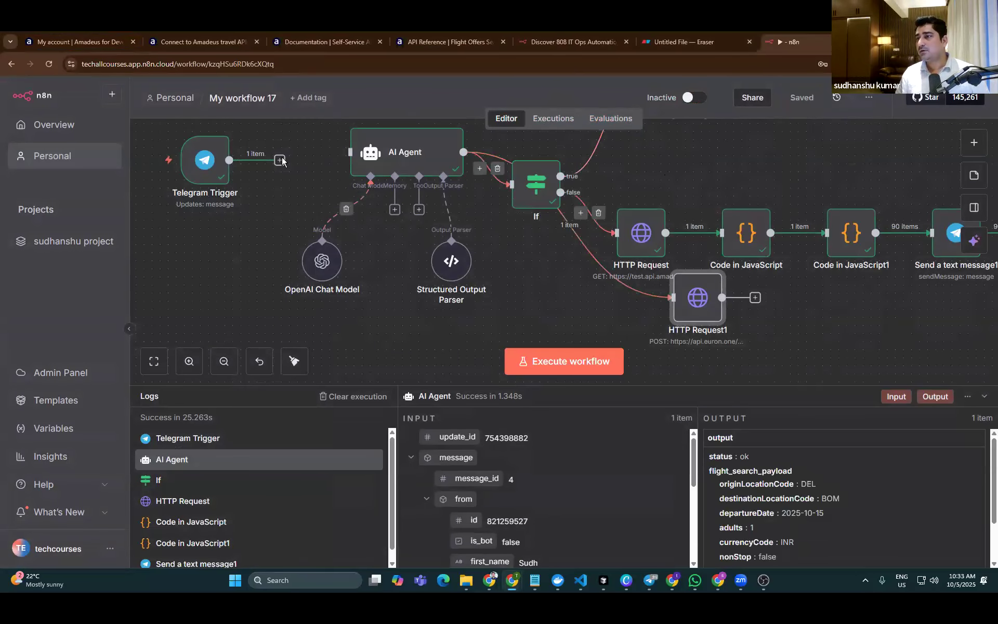
Delete the connection leading into HTTP Request1 and move the node between Telegram Trigger and AI Agent
drag(684, 311, 659, 346)
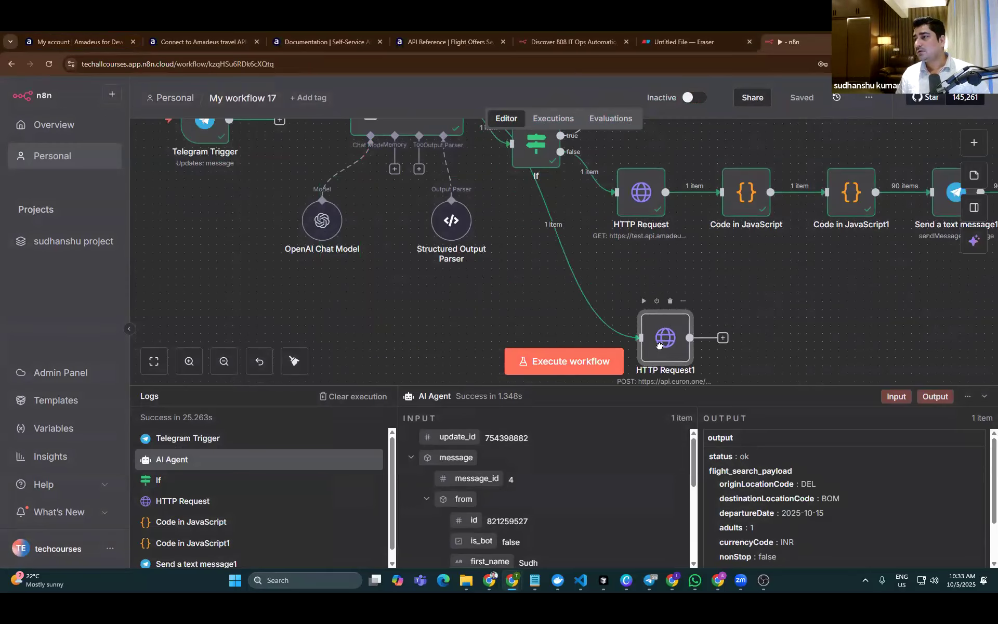
click(561, 225)
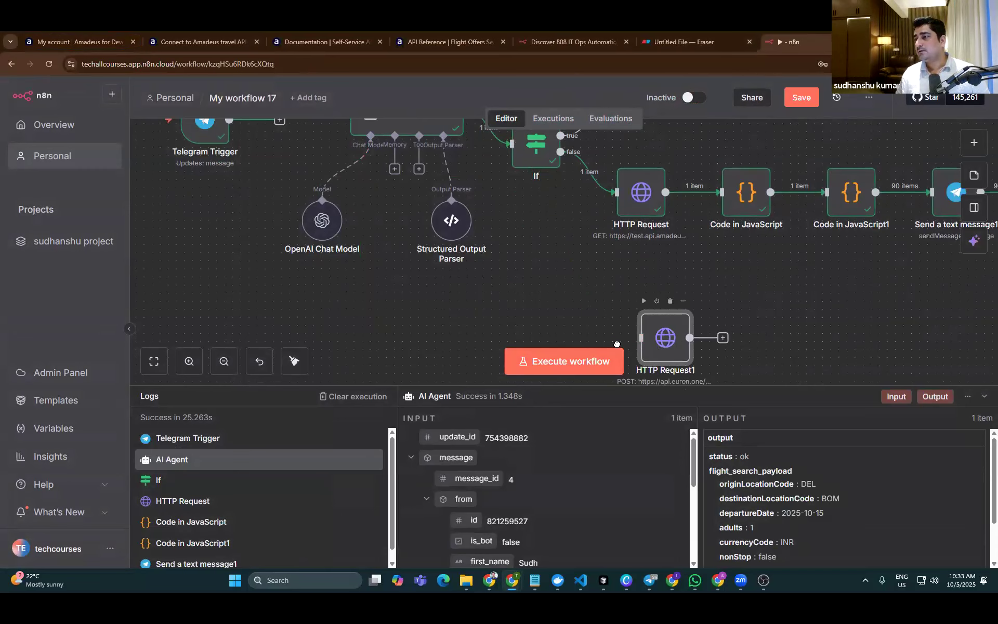
drag(664, 338, 179, 171)
scroll(364, 276, up, 3)
drag(256, 318, 263, 209)
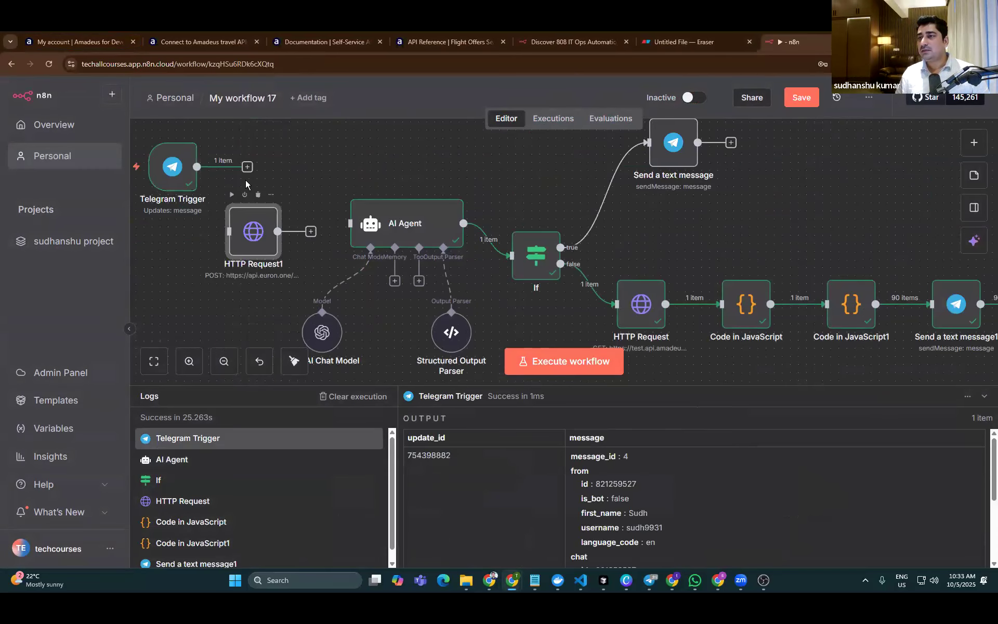
Connect Telegram Trigger to HTTP Request1 and execute the HTTP Request1 step
drag(196, 166, 228, 230)
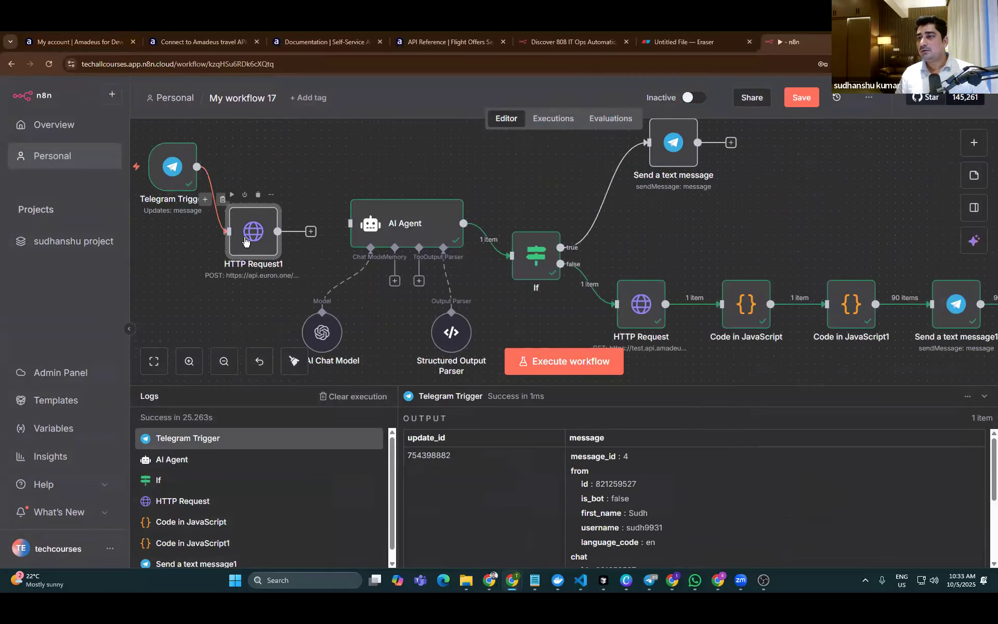
double_click(245, 240)
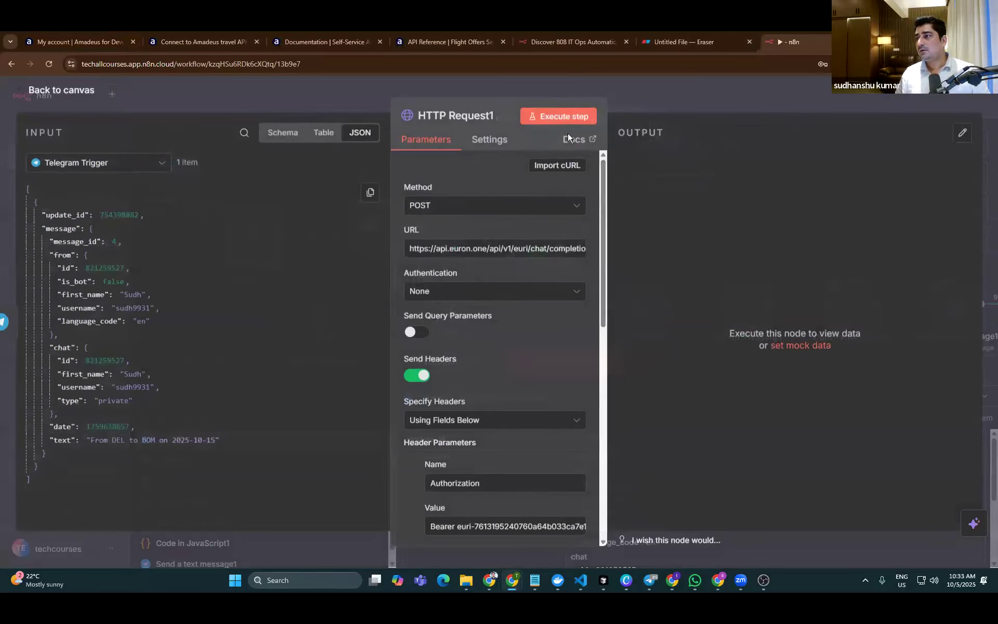
click(573, 119)
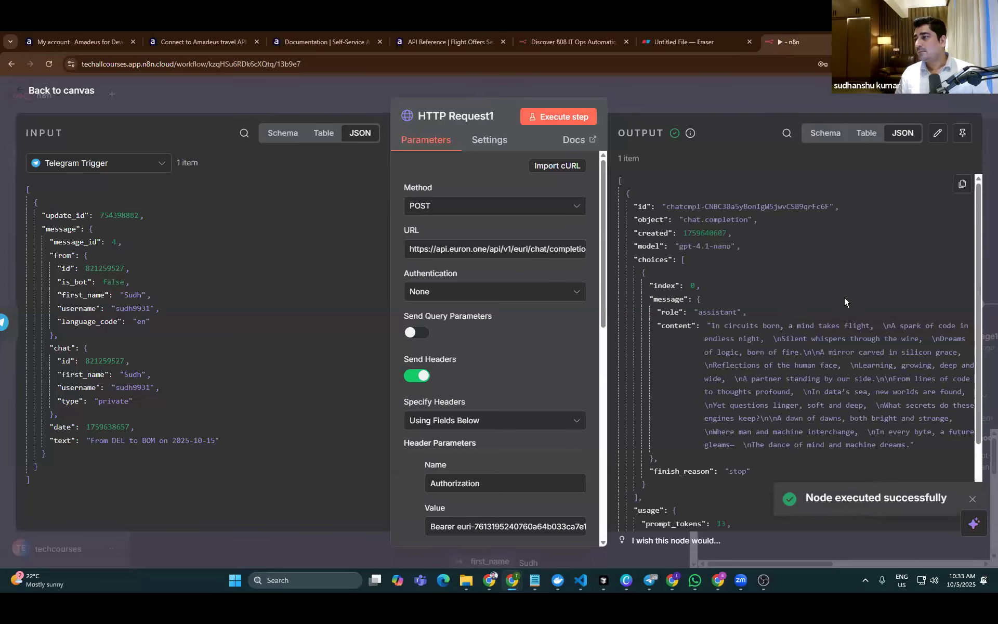
Review the HTTP Request1 output, examining the generated message content and the token usage
scroll(844, 298, down, 2)
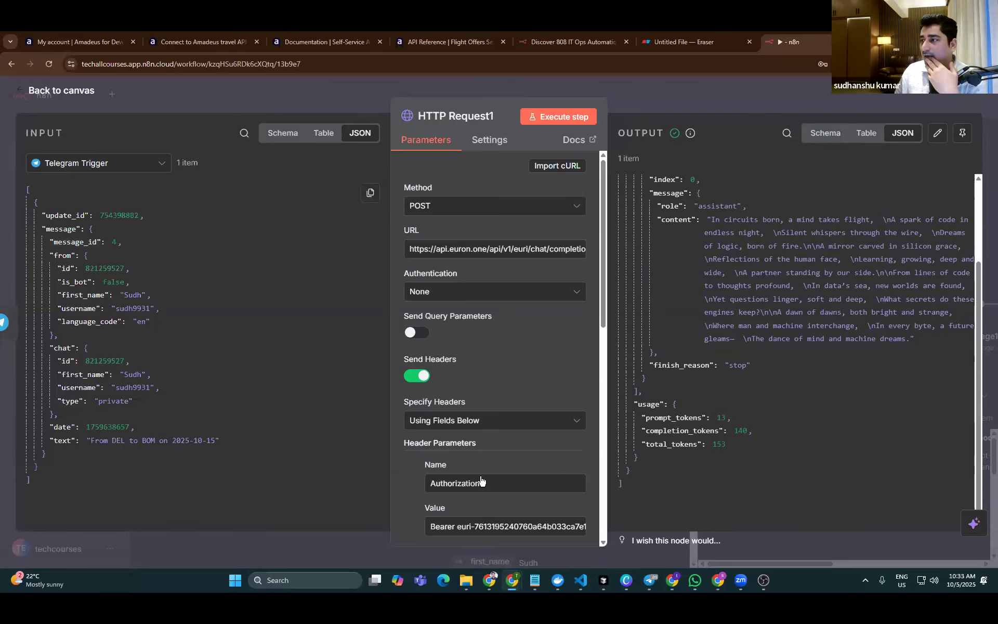
scroll(700, 218, up, 2)
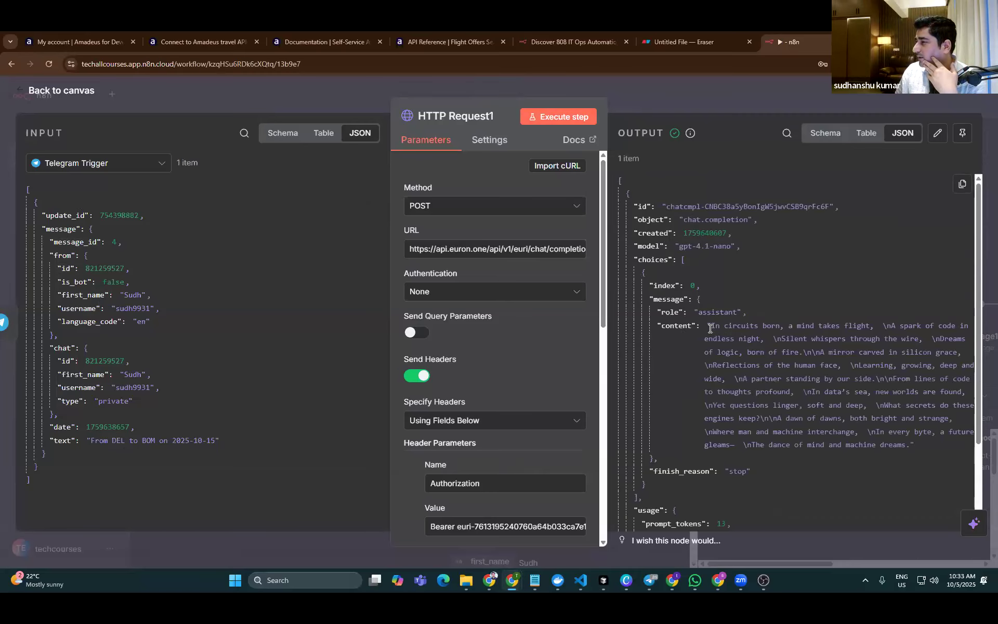
drag(738, 339, 900, 448)
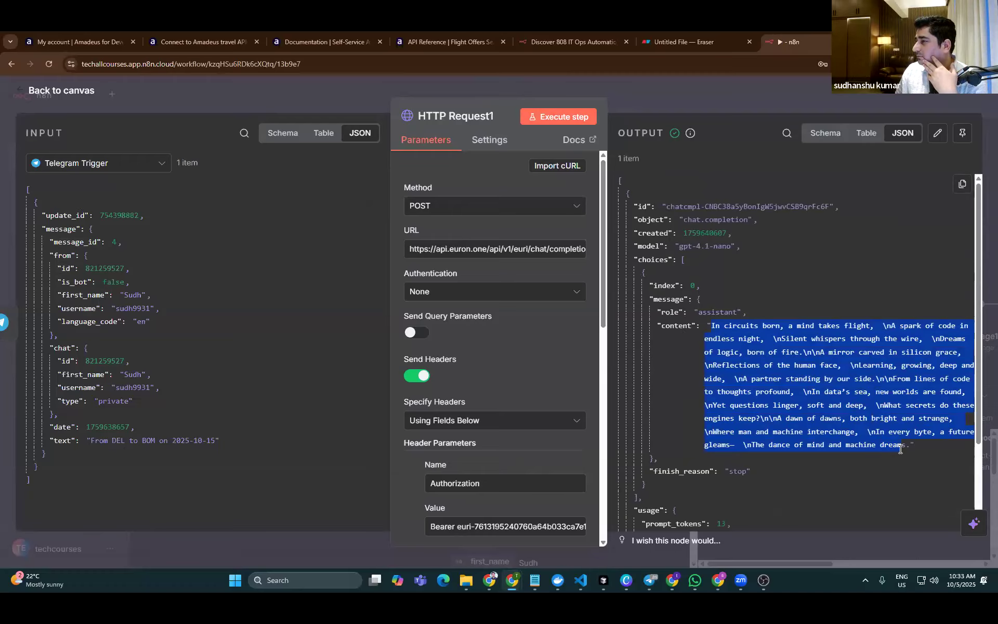
click(531, 332)
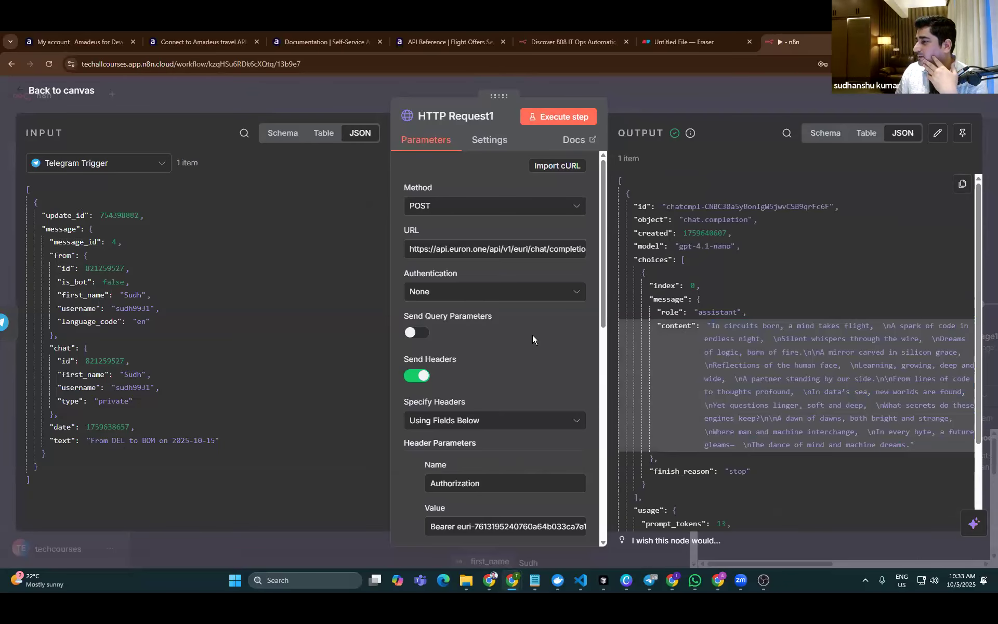
In the JSON body of HTTP Request1, replace the user message's poem prompt with "try understanding user input"
scroll(532, 335, down, 4)
scroll(547, 343, down, 5)
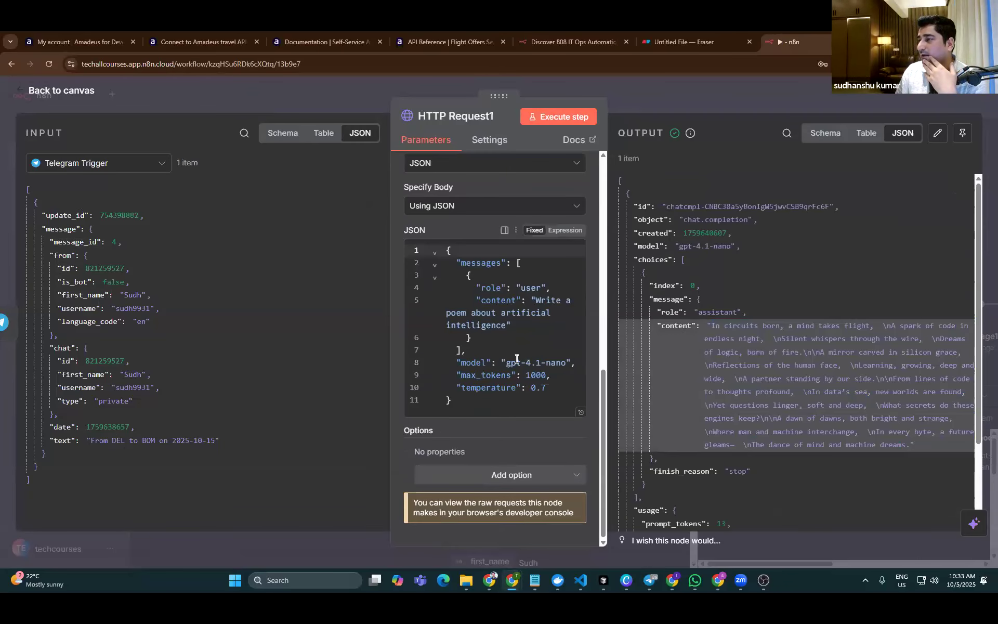
drag(534, 300, 508, 323)
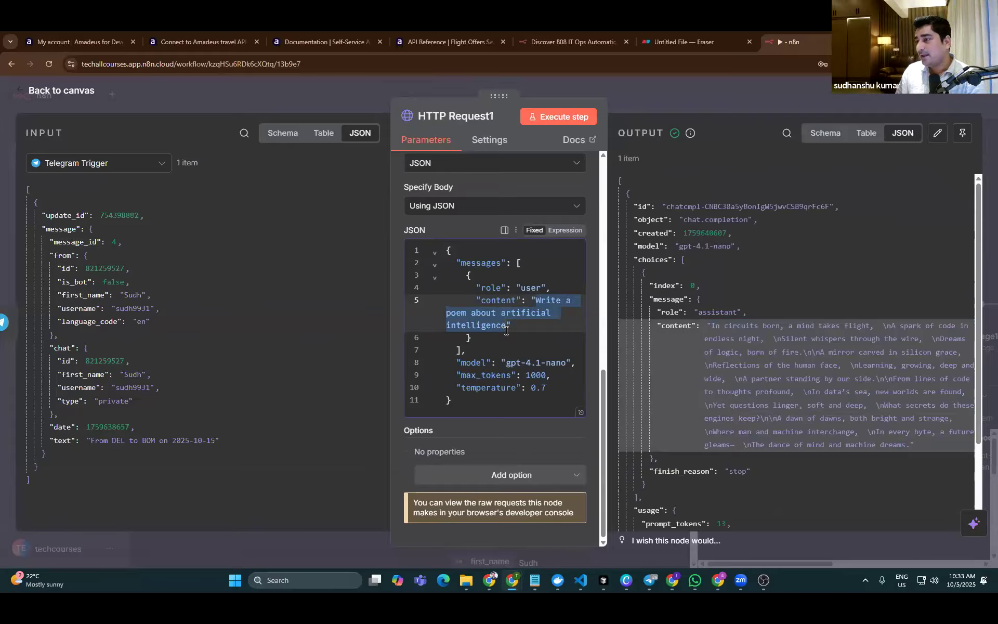
key(BackSpace)
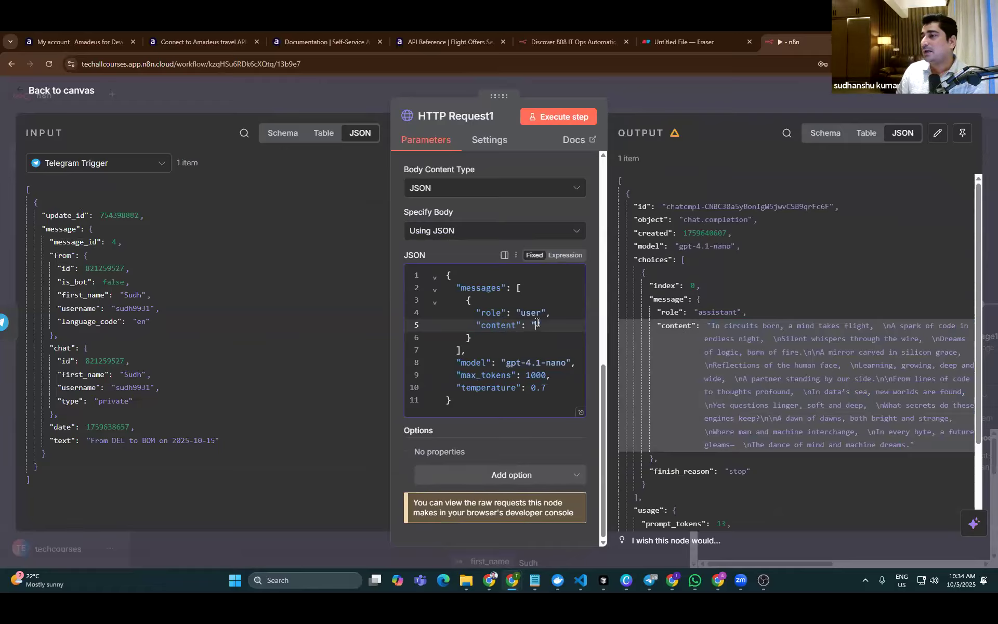
text(Try un)
text(derstanding )
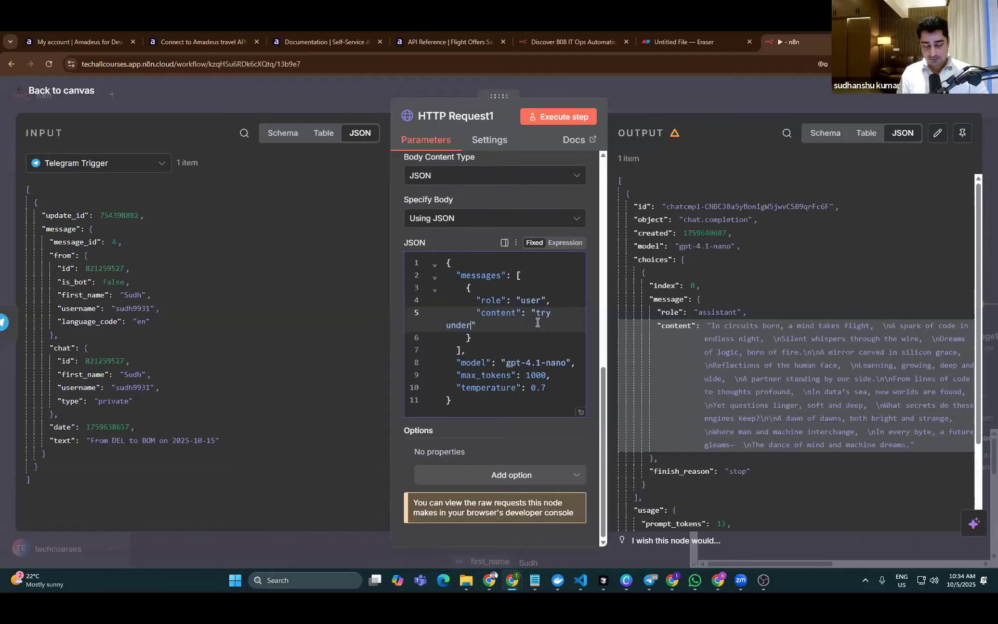
text(user input )
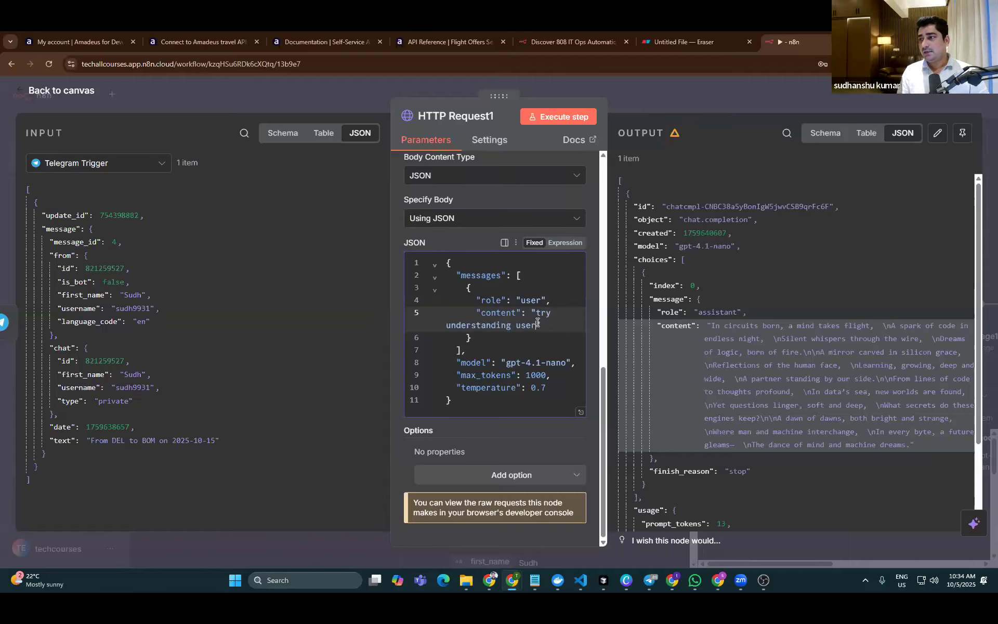
text(and b)
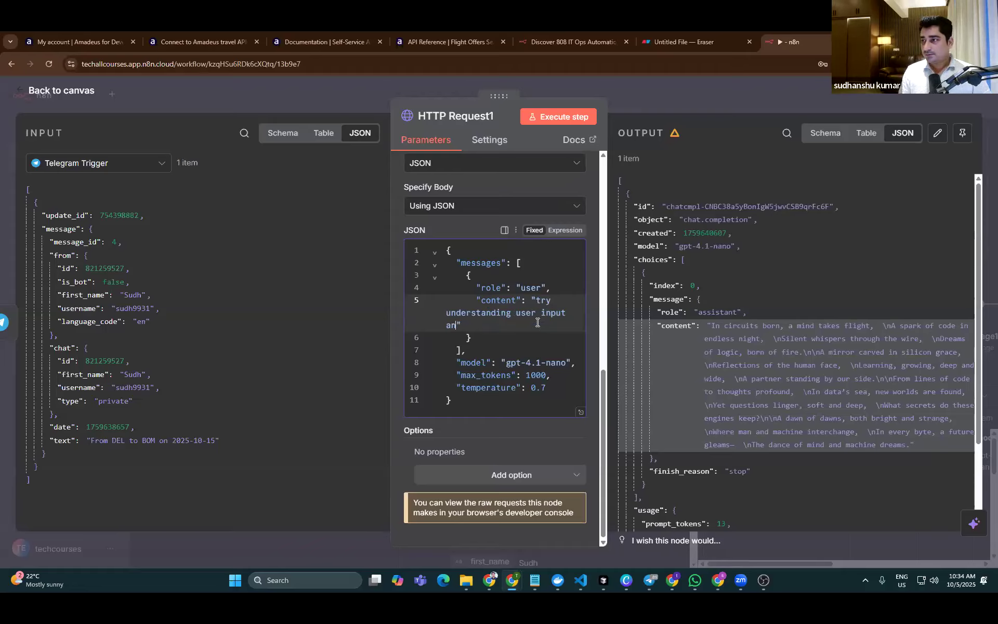
key(BackSpace)
key(BackSpace)
Continue the content prompt with ",my user is trying to serach for flight"
text(,my user )
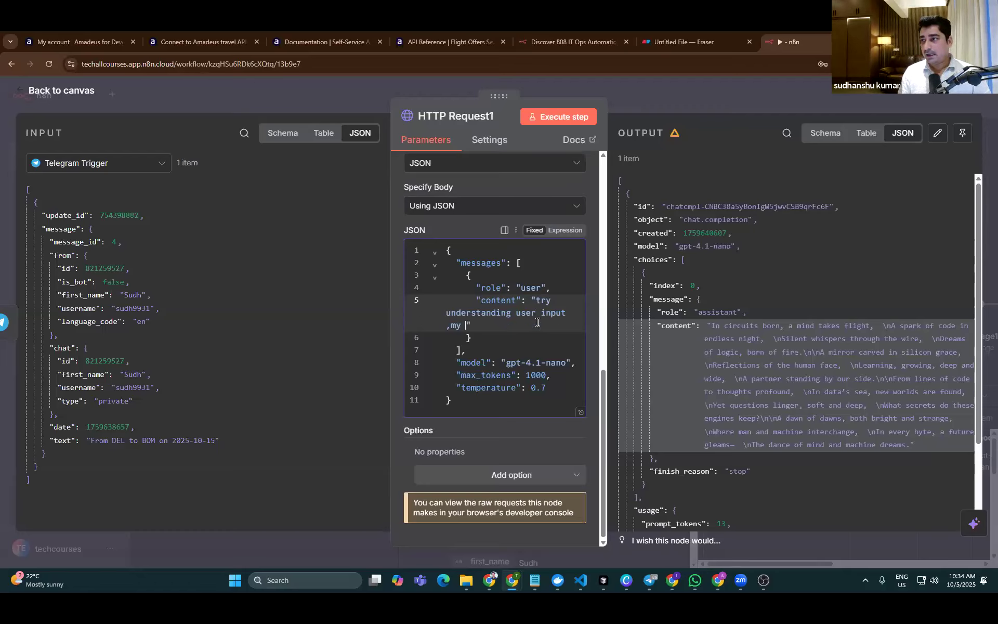
text(is tryingt o se)
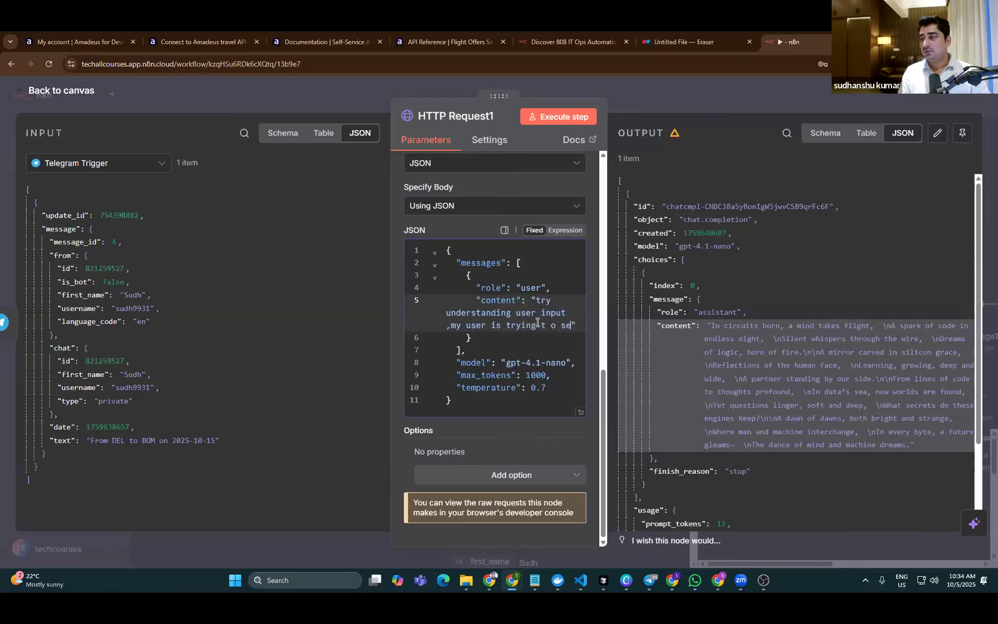
key(BackSpace)
key(BackSpace)
key(BackSpace)
key(BackSpace)
key(BackSpace)
text(o serach for flight)
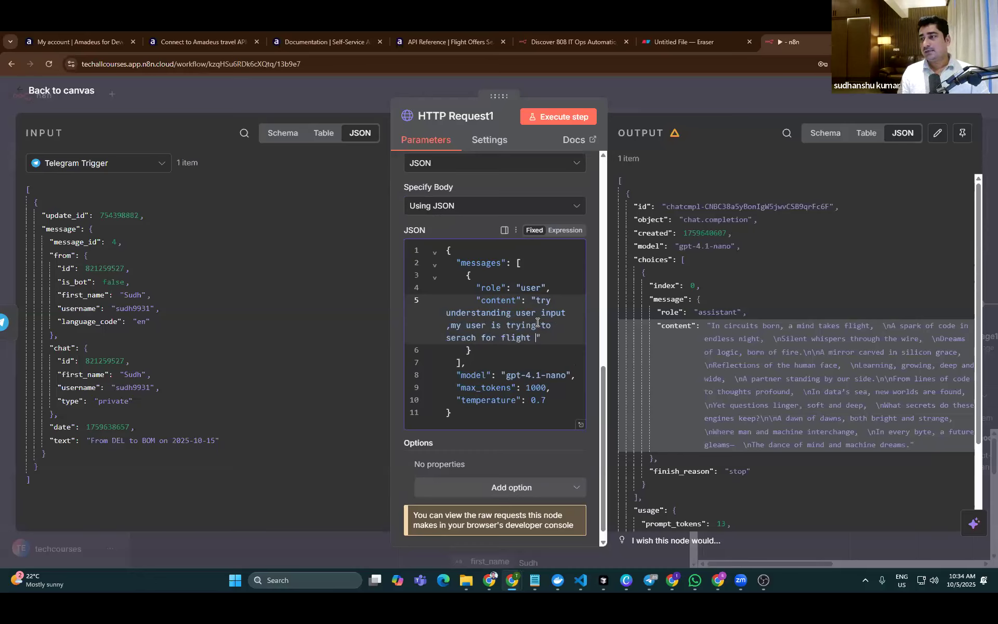
Extend the content prompt with "and user have mentioned"
text( so)
key(BackSpace)
key(BackSpace)
text(and user haev  m)
key(BackSpace)
key(BackSpace)
key(BackSpace)
key(BackSpace)
key(BackSpace)
text(ve mentioned )
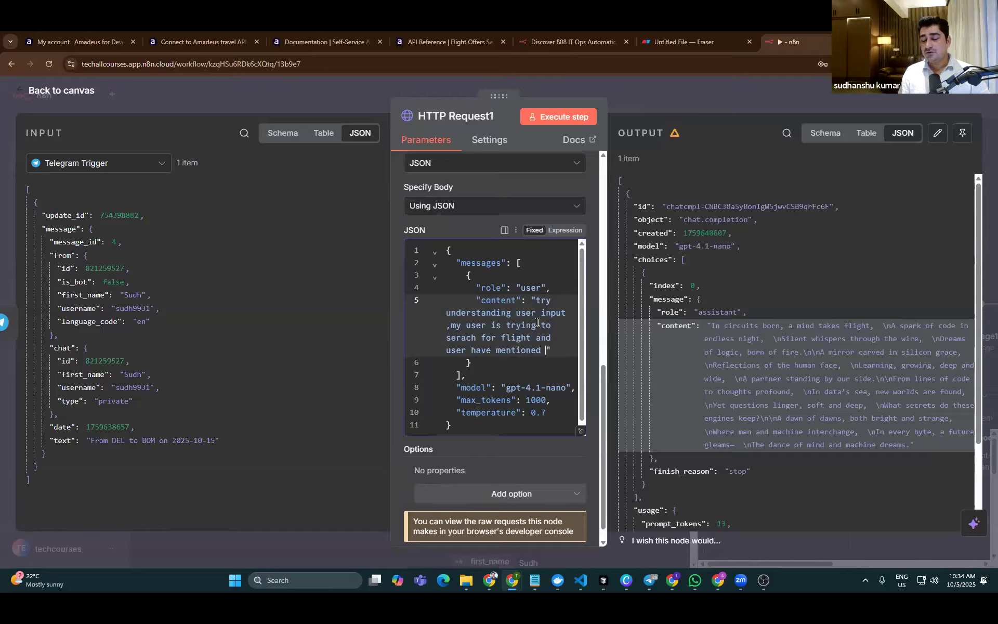
Add "may be a origin and destination location in there own way" to the content prompt
text(may be)
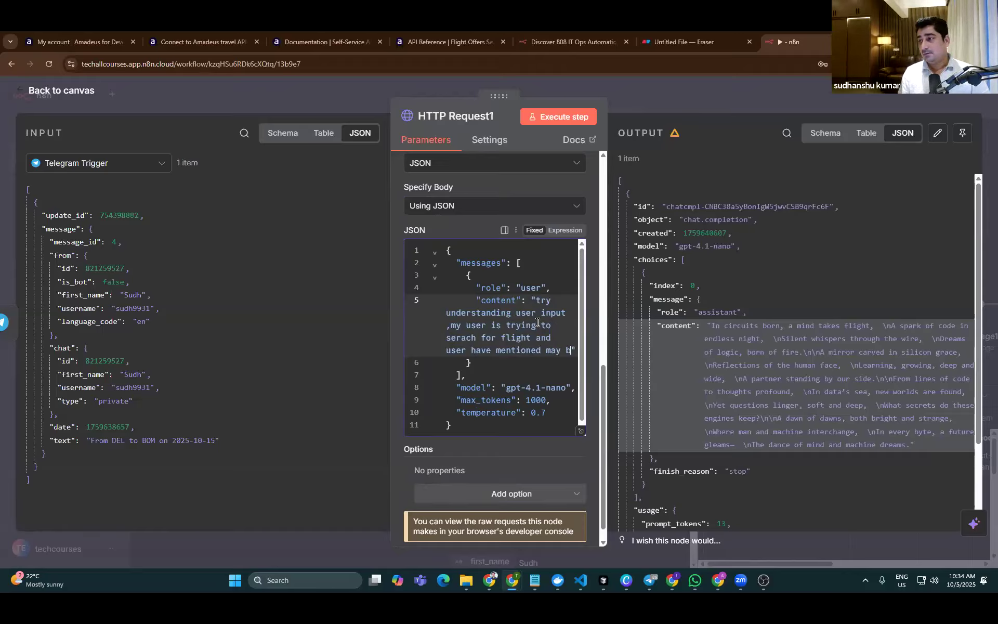
text( a origin and)
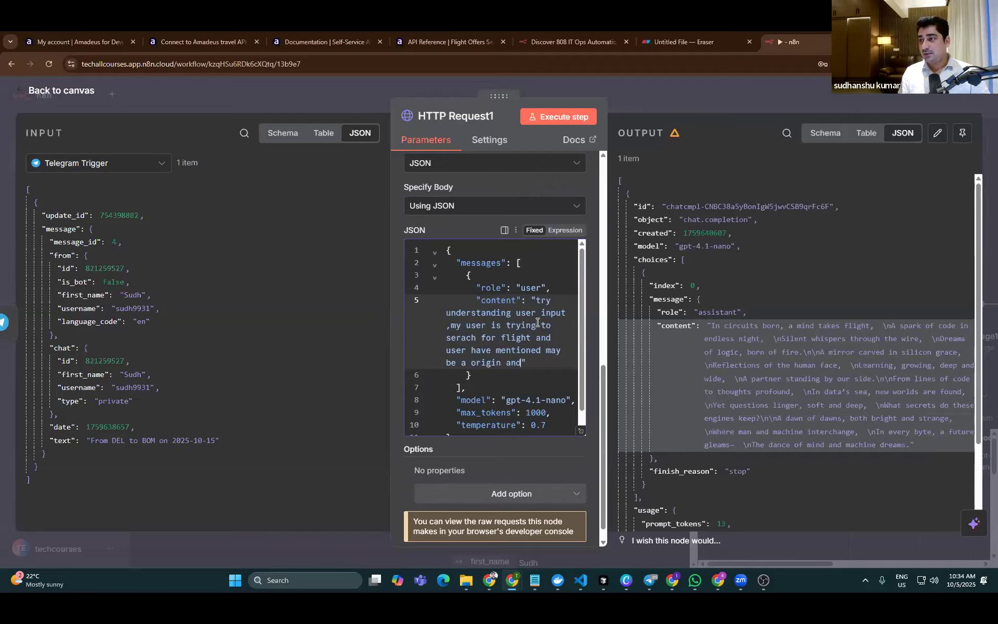
text( destination lo)
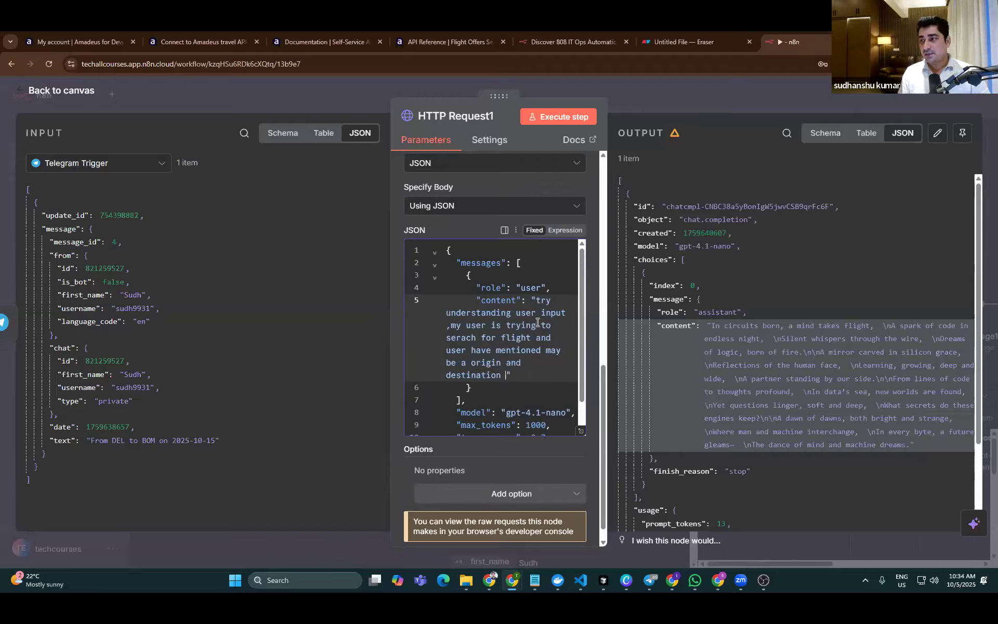
text(cation in t)
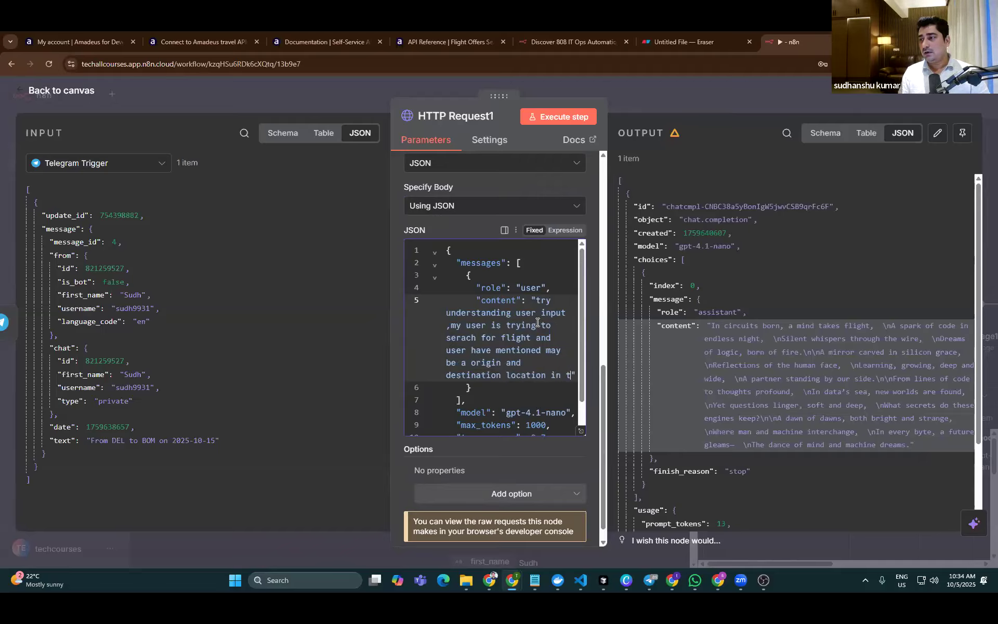
text(here )
text(own way so)
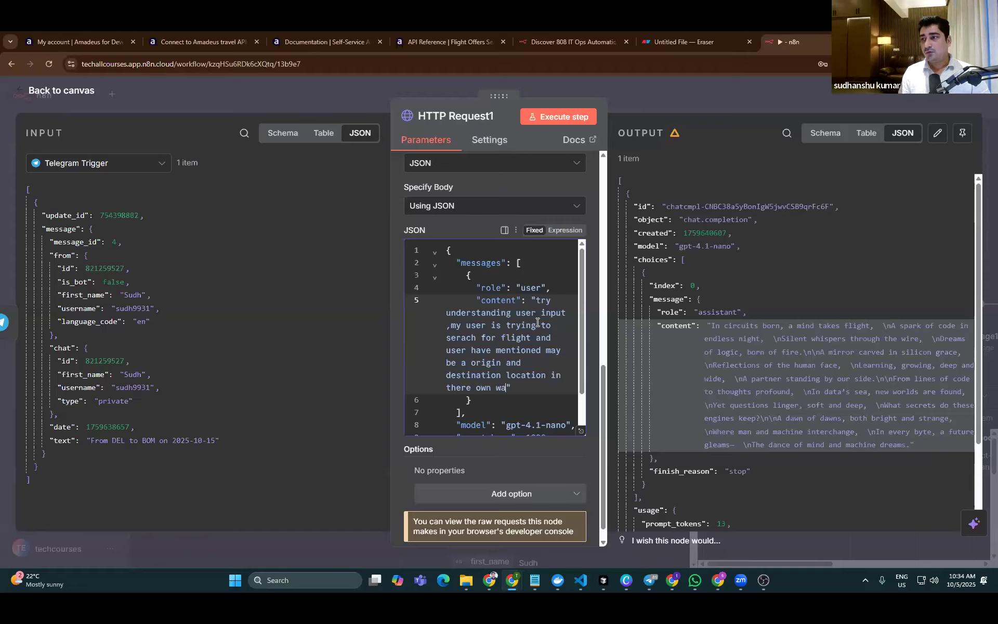
key(BackSpace)
key(BackSpace)
Add the instruction "do one thing parse the data and return a" to the content prompt
text(do won )
text(one thi)
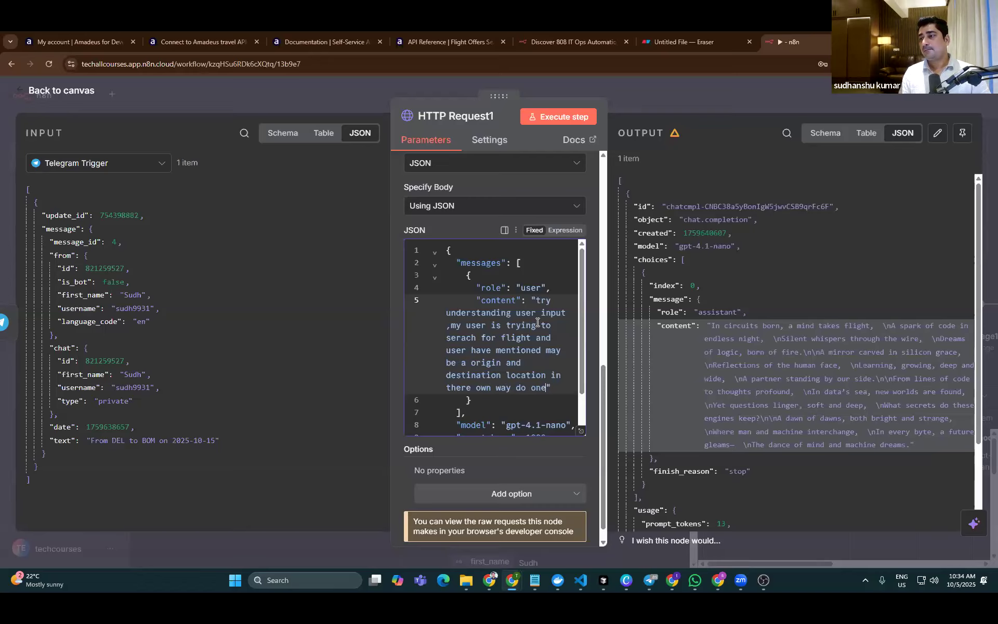
text(s)
key(BackSpace)
text(ng parse the data and give)
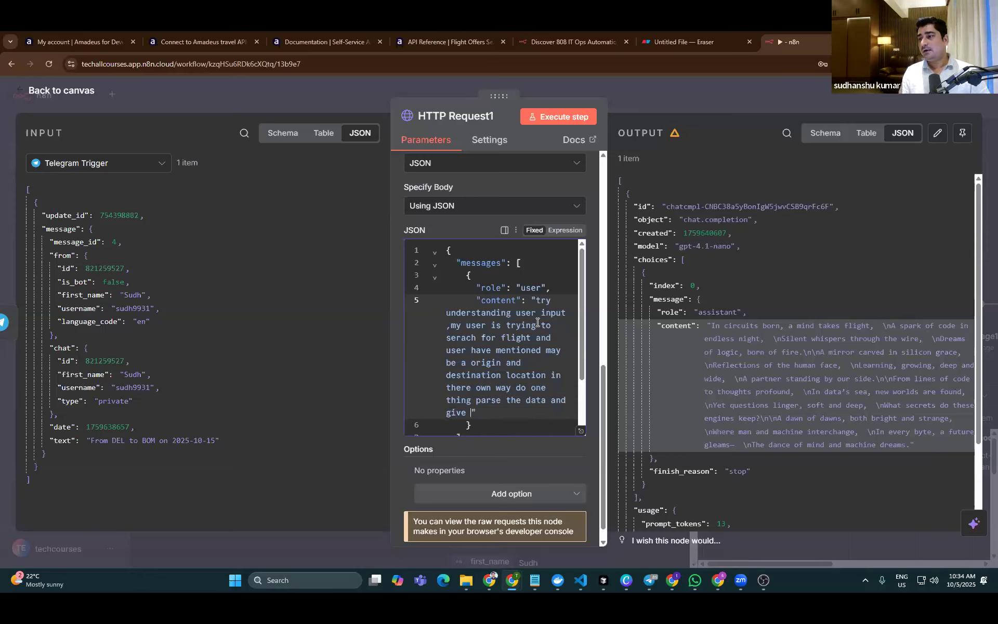
key(BackSpace)
key(BackSpace)
text(return a)
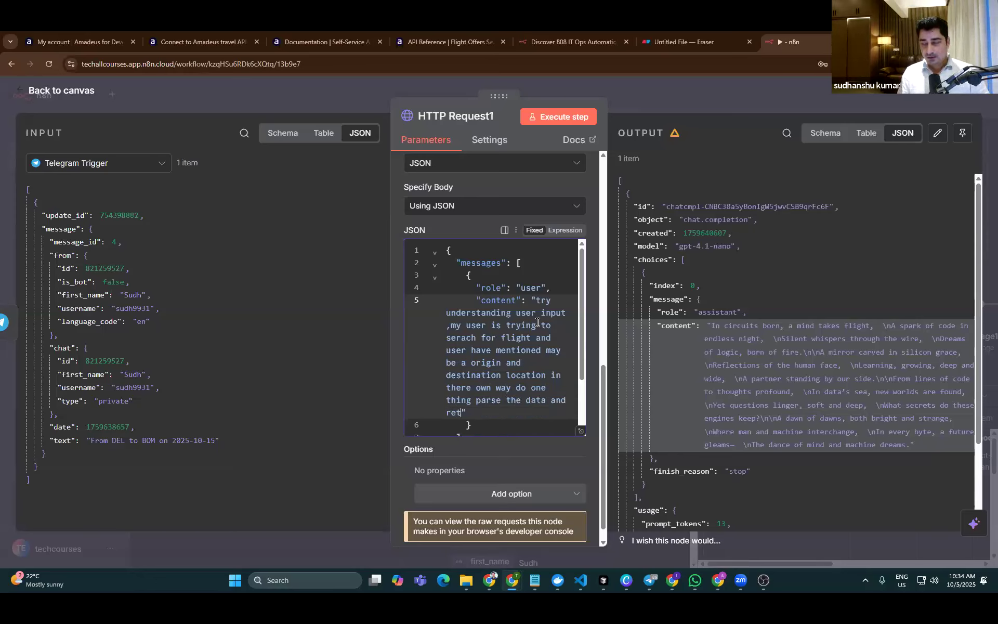
Specify the desired output in the prompt as "a simple string with origin code , destination code and"
text( a simpl)
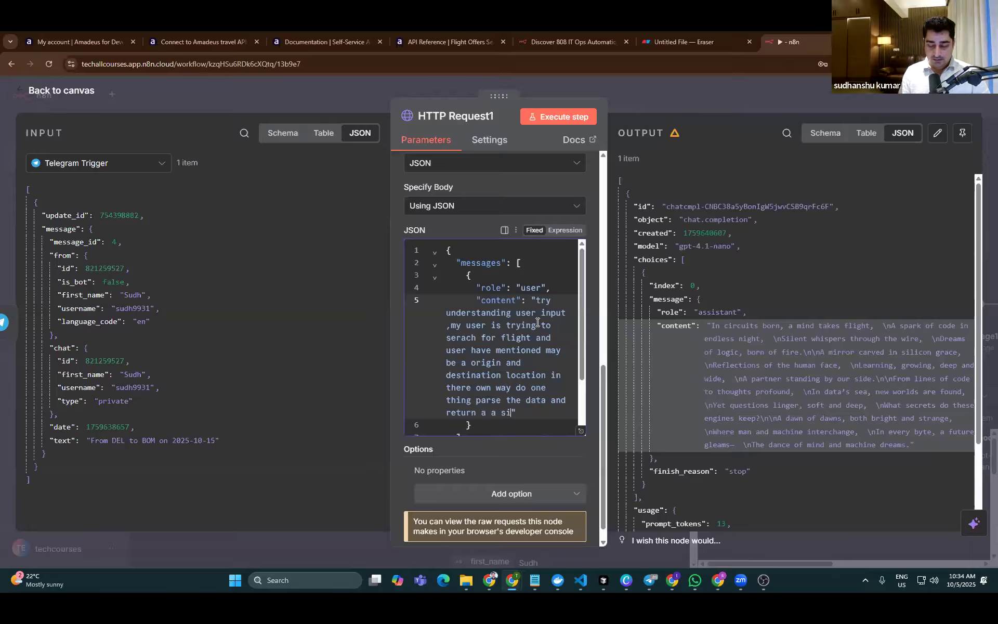
text(e string with)
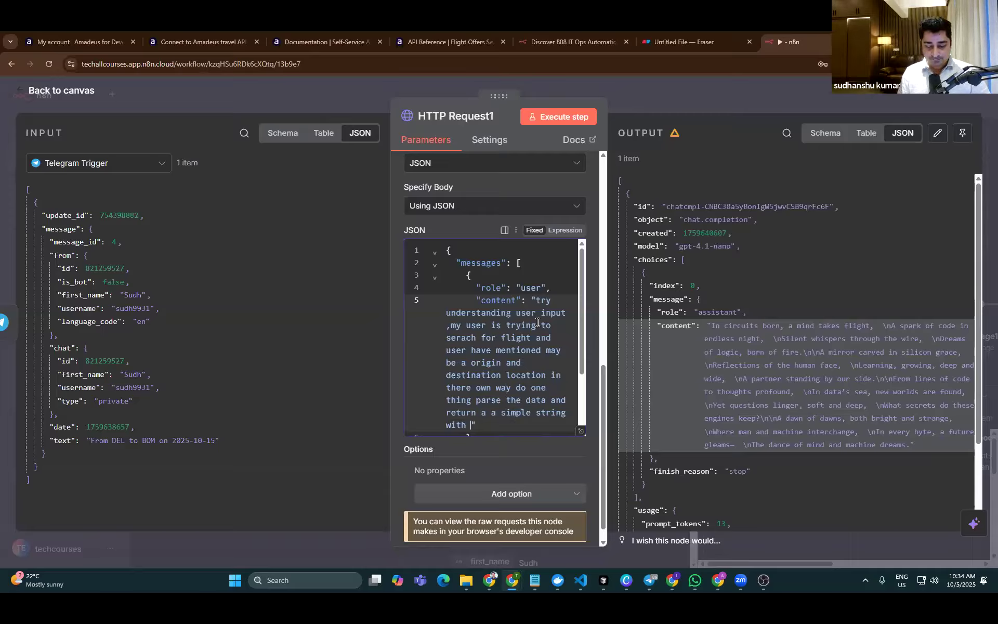
text( origin )
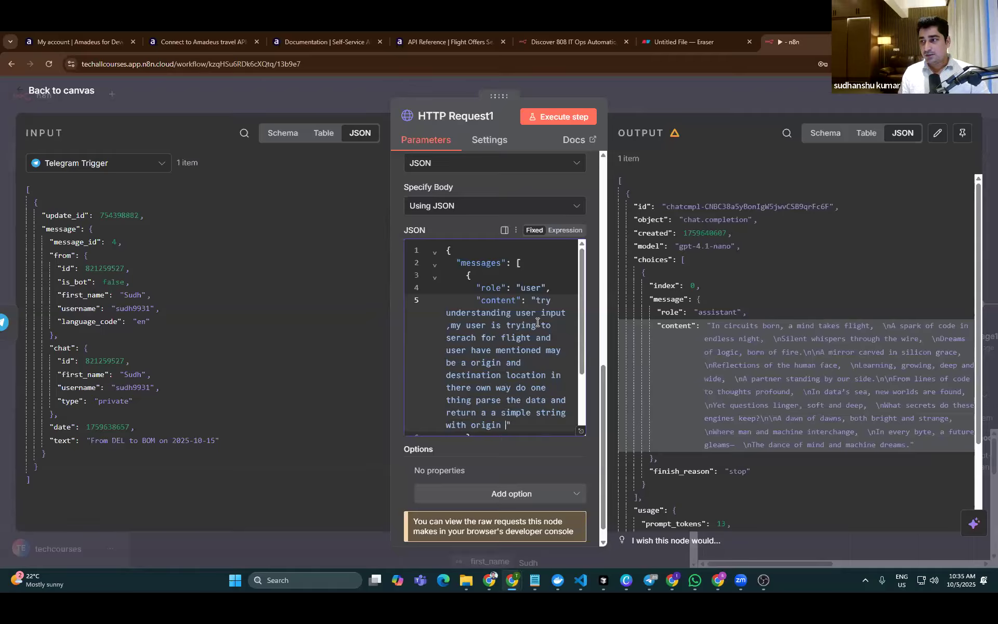
text(code )
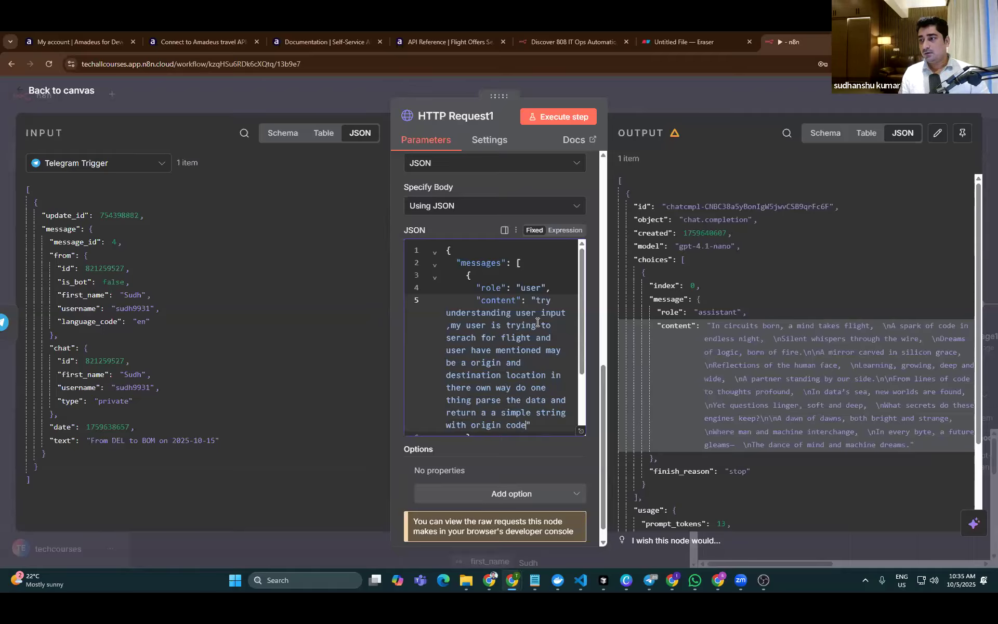
text(, destination c)
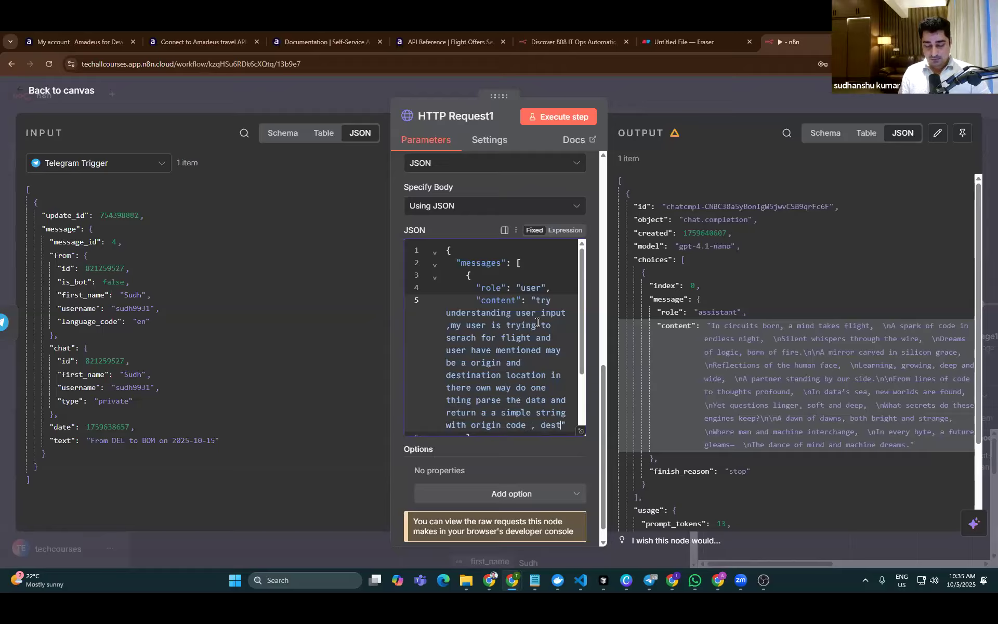
text(ode and )
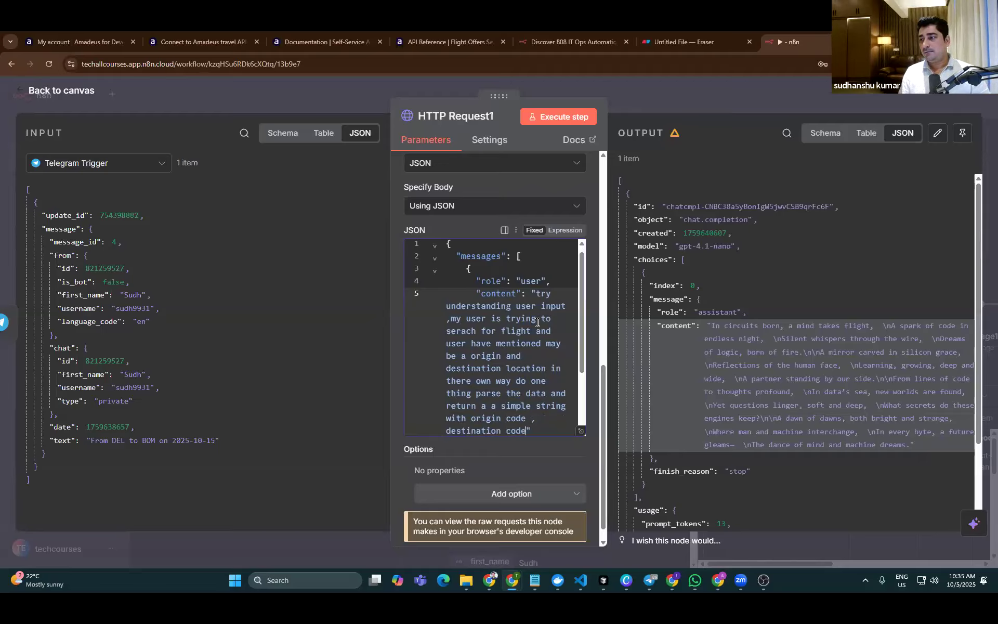
Append the date requirement "date in yyyy-mm-dd format just" to the content prompt
text(date in)
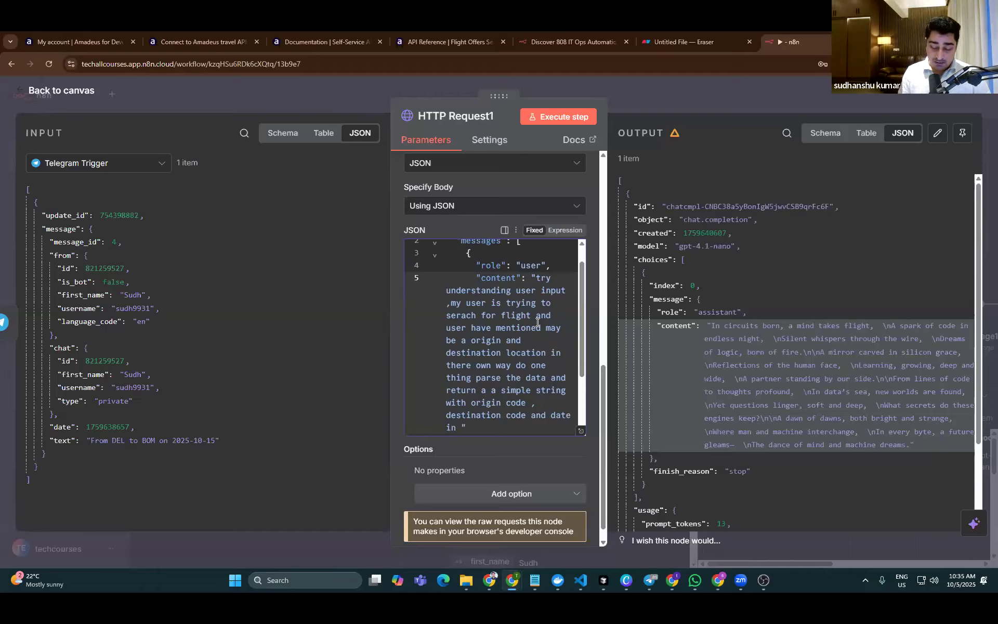
text( yyyy)
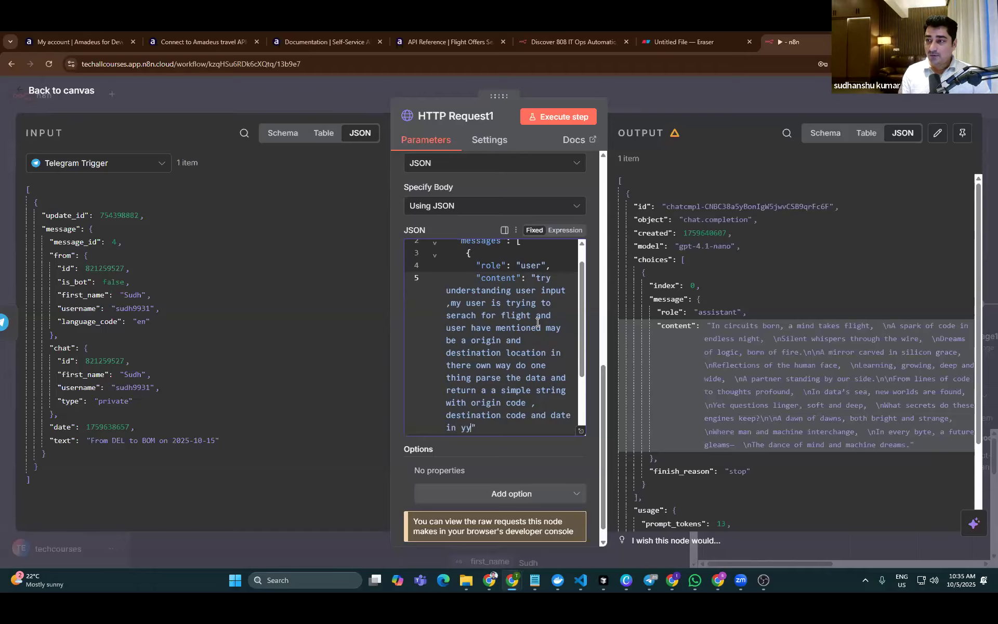
text(-mm-d)
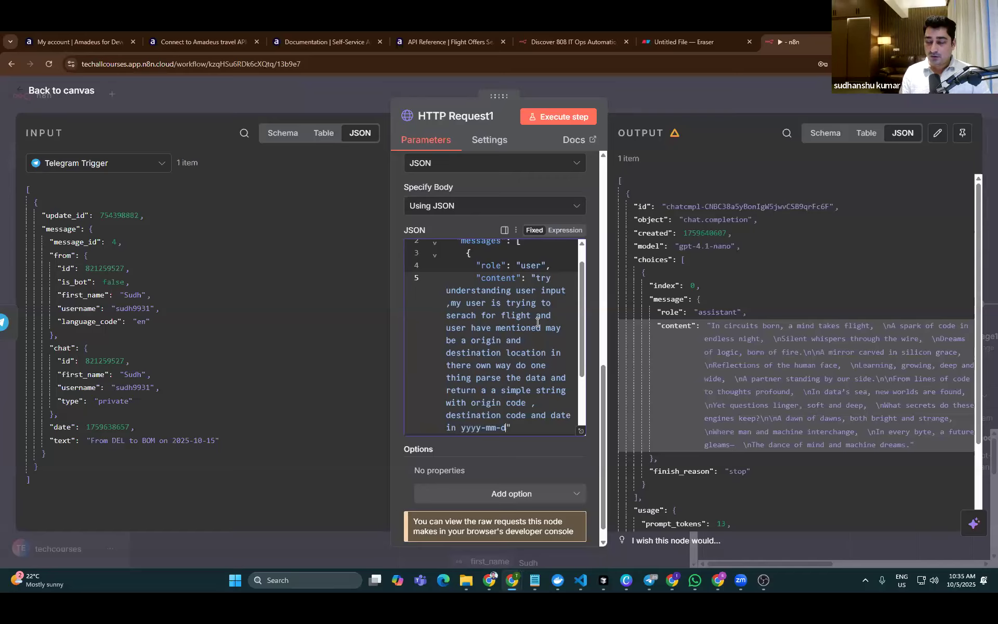
text(d form)
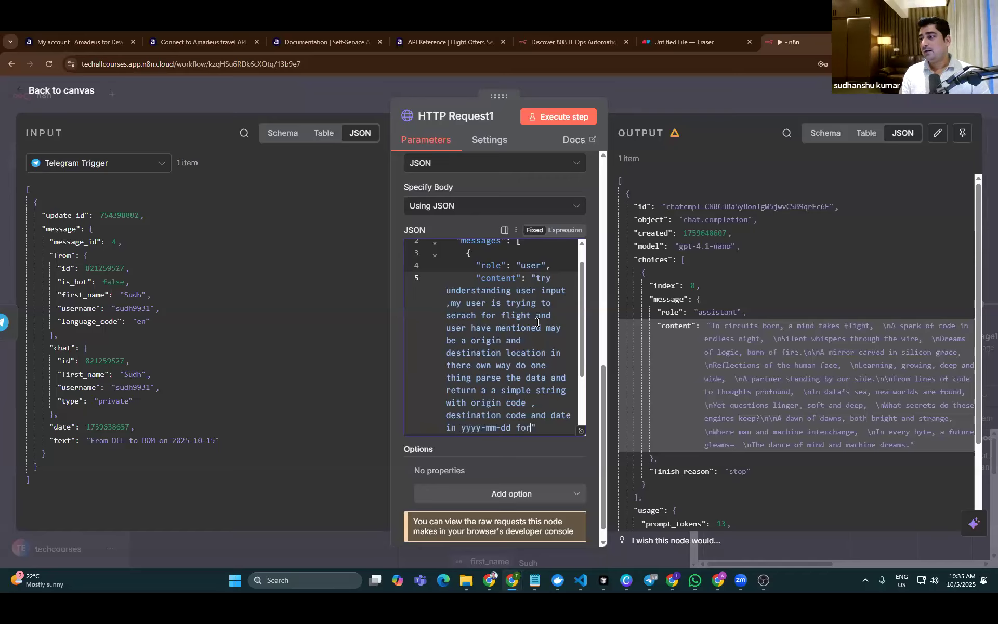
text(at)
key(BackSpace)
key(BackSpace)
key(BackSpace)
text(mat just a)
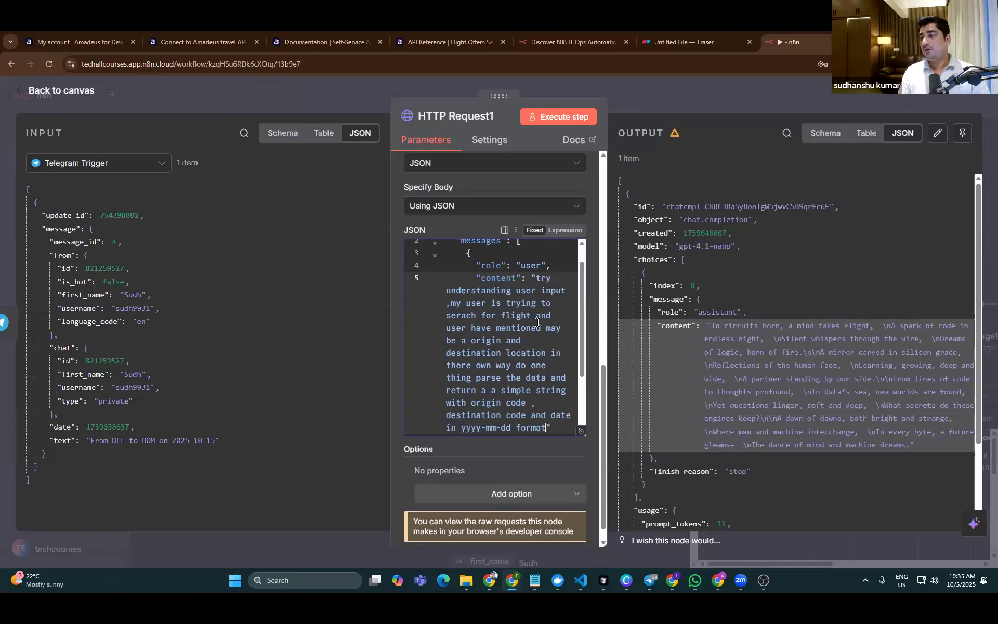
Append "as a strring and even try to check user message" to the content prompt
text(s)
key(BackSpace)
key(BackSpace)
key(BackSpace)
text(as a strring )
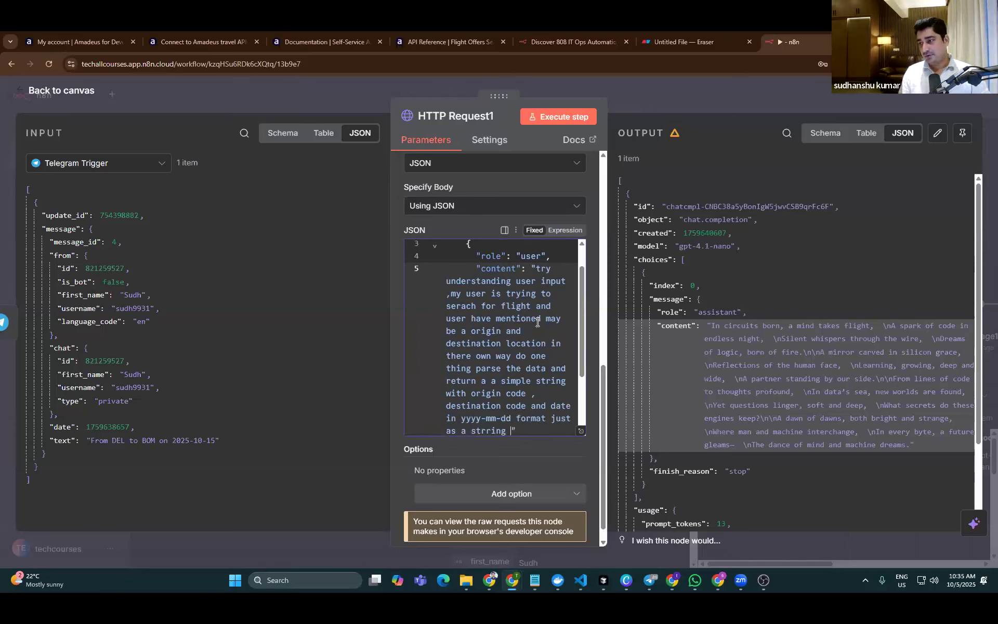
text(and even t)
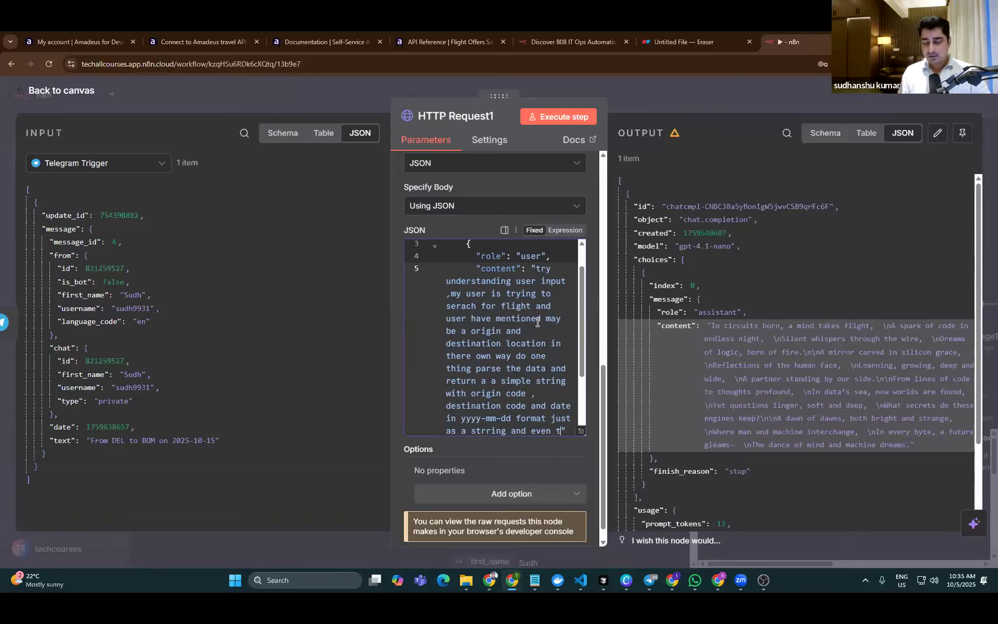
text(ry to check user message )
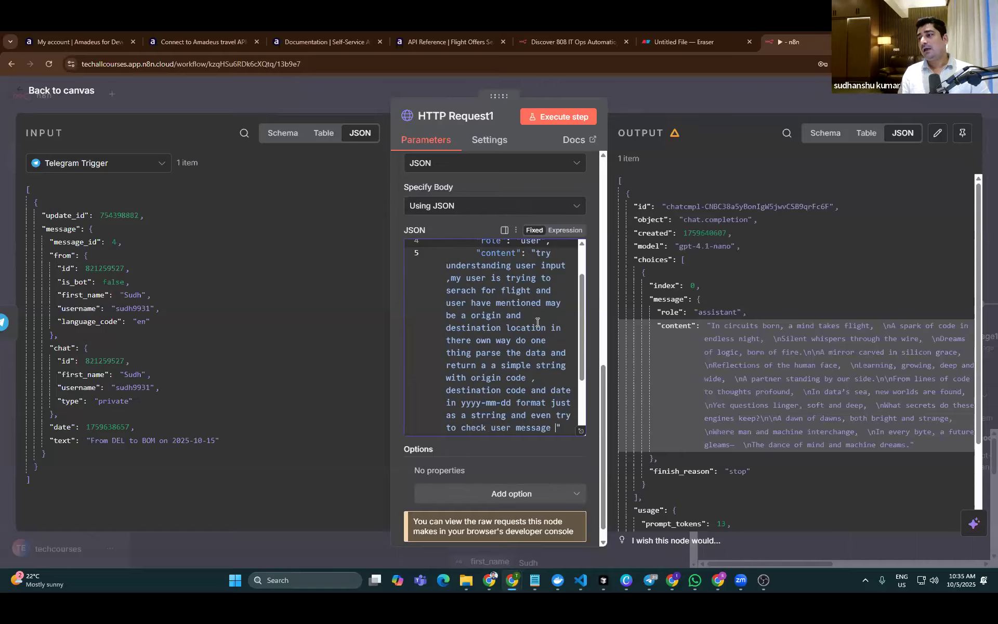
Append "and understand for how many person user is planning to book a flight and" to the content prompt
text(and under)
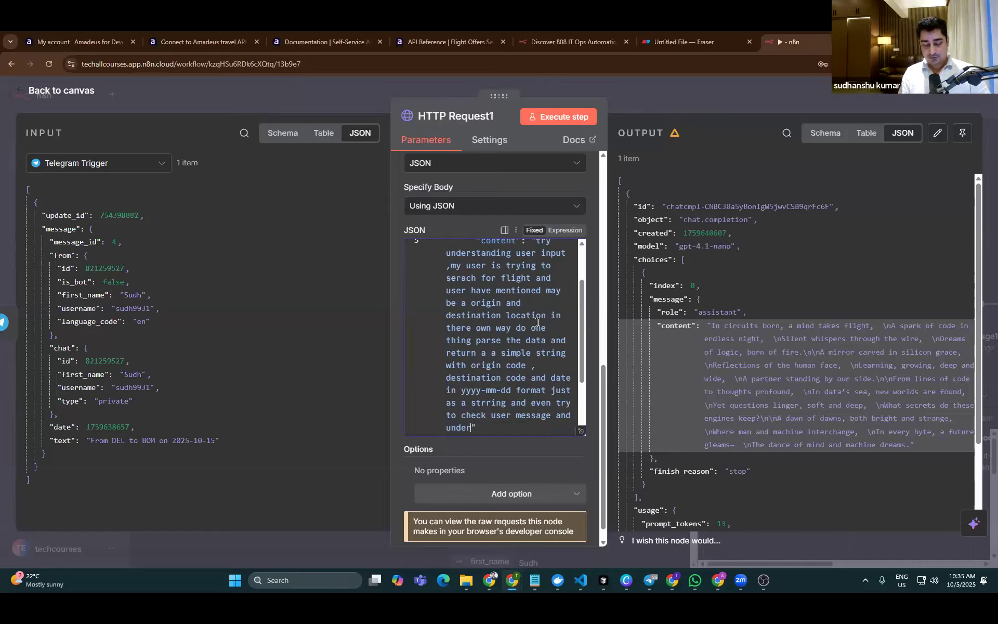
text(nd )
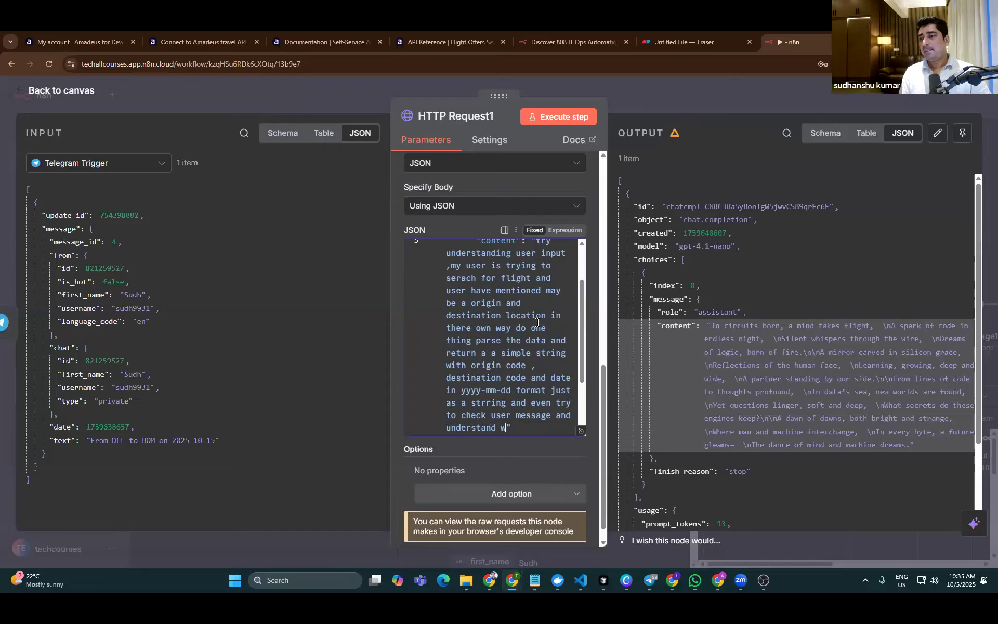
text(for how many)
text(people)
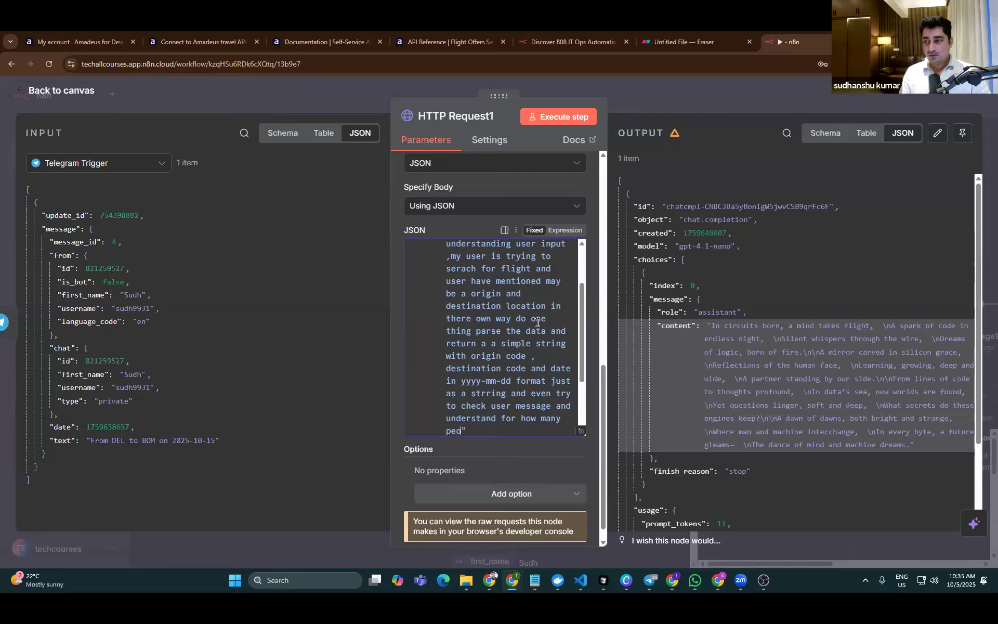
key(BackSpace)
key(BackSpace)
key(BackSpace)
key(BackSpace)
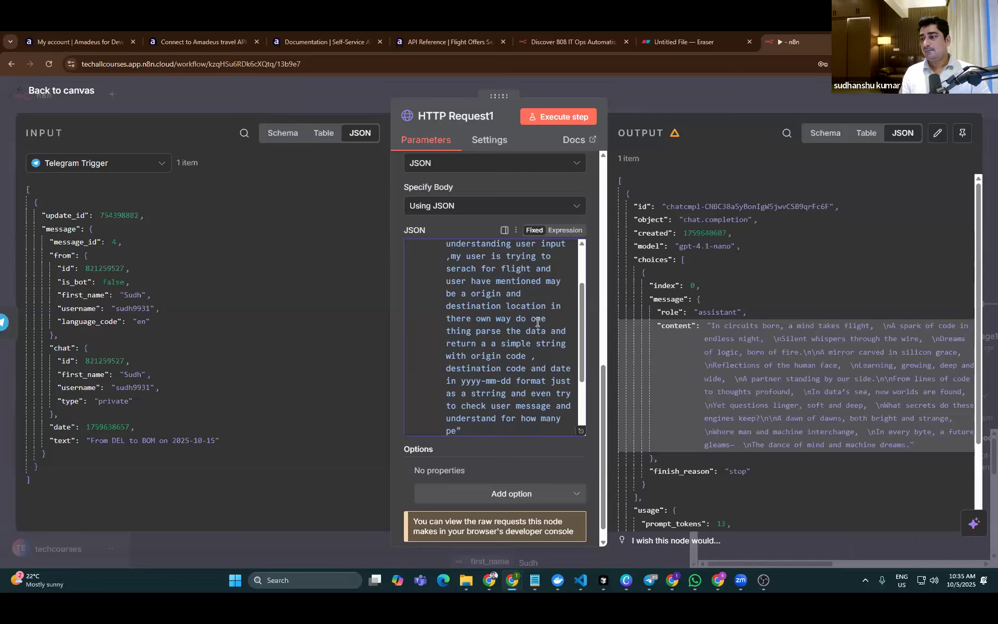
text(rson user isw )
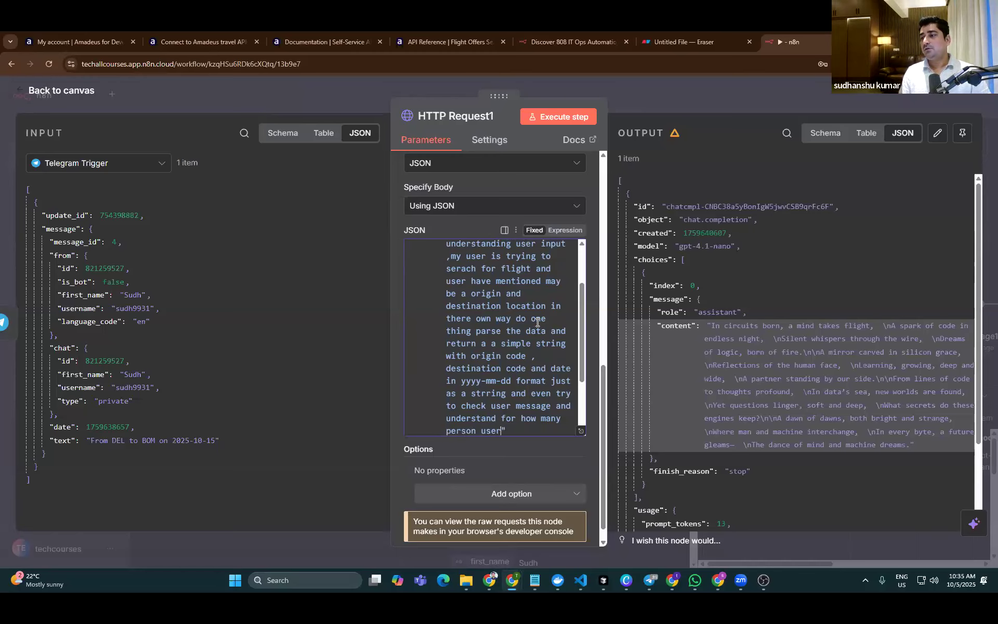
text(planning to book a flight and re)
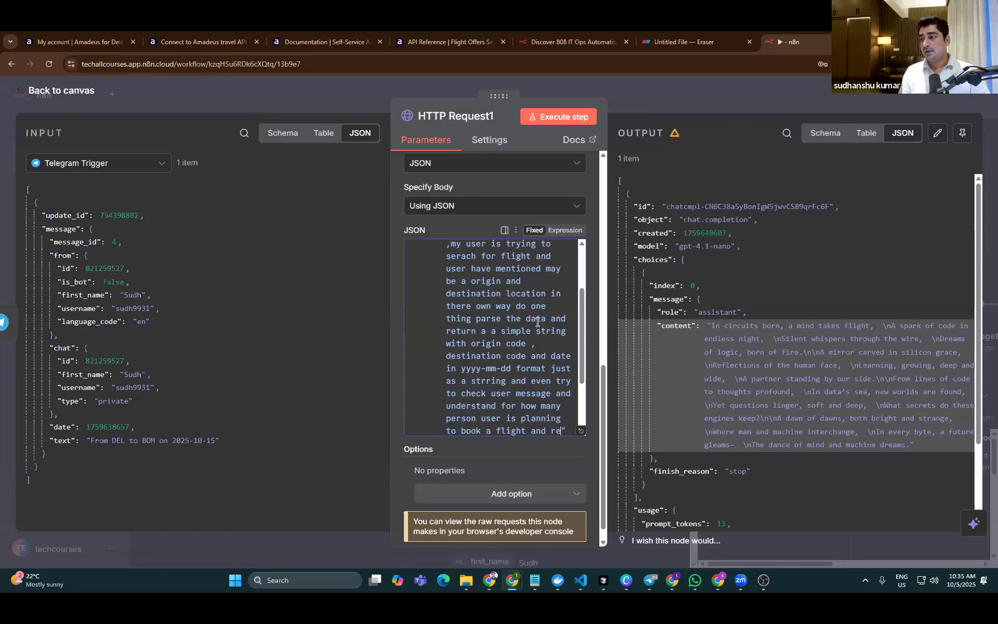
Continue the content prompt with "return that in the same string if such information is not avaible then"
text(turn that in the same strin)
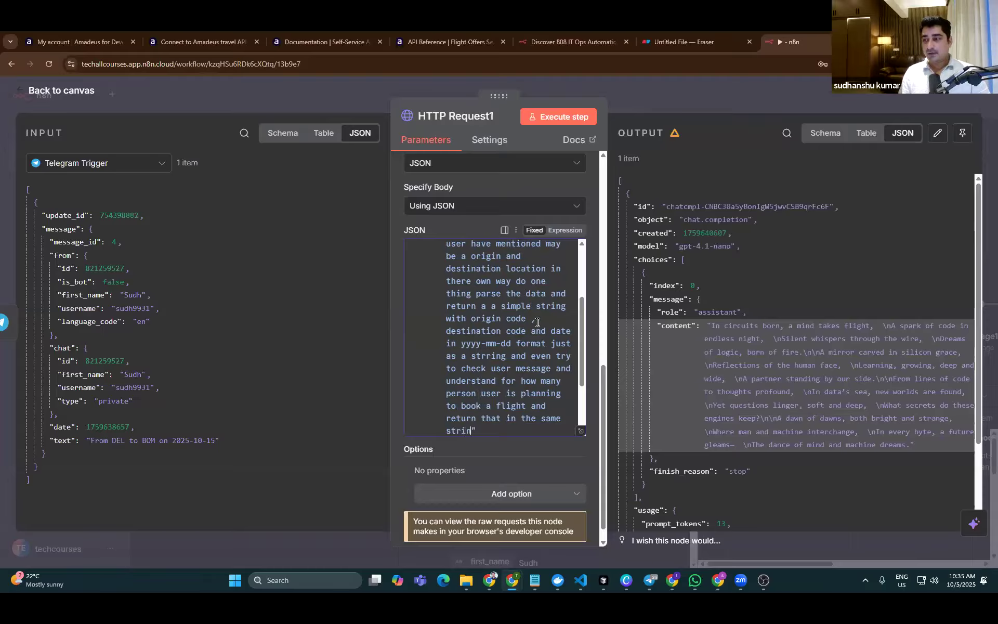
text(g if such infor)
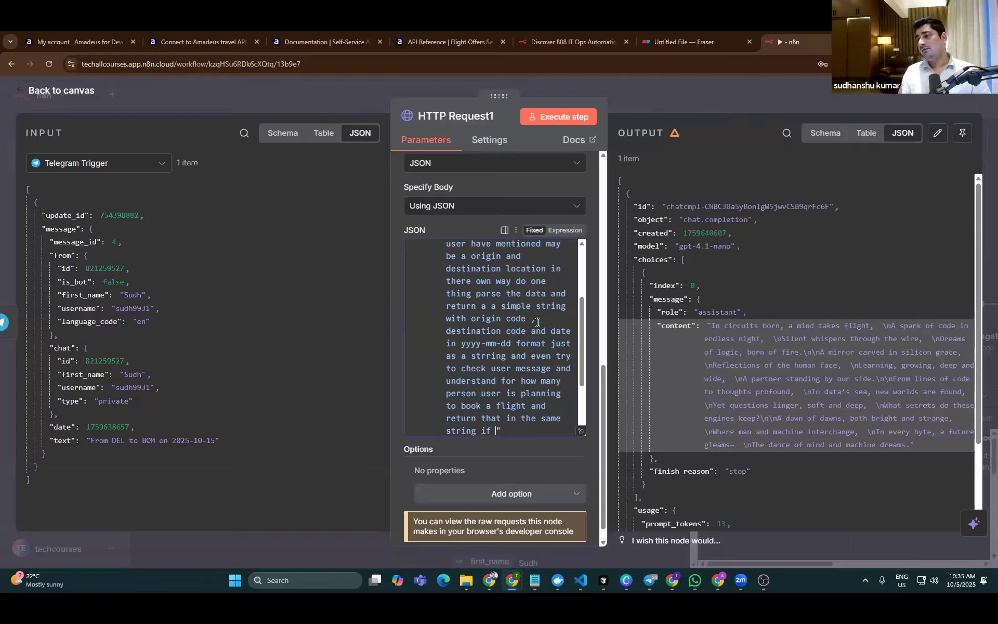
text(mation is no)
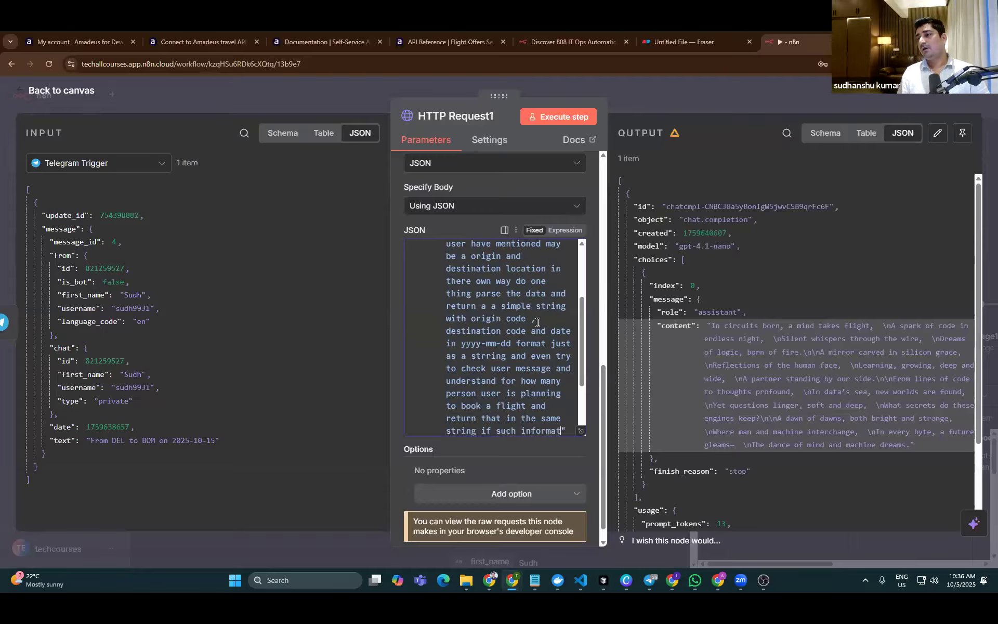
text(t avaible then )
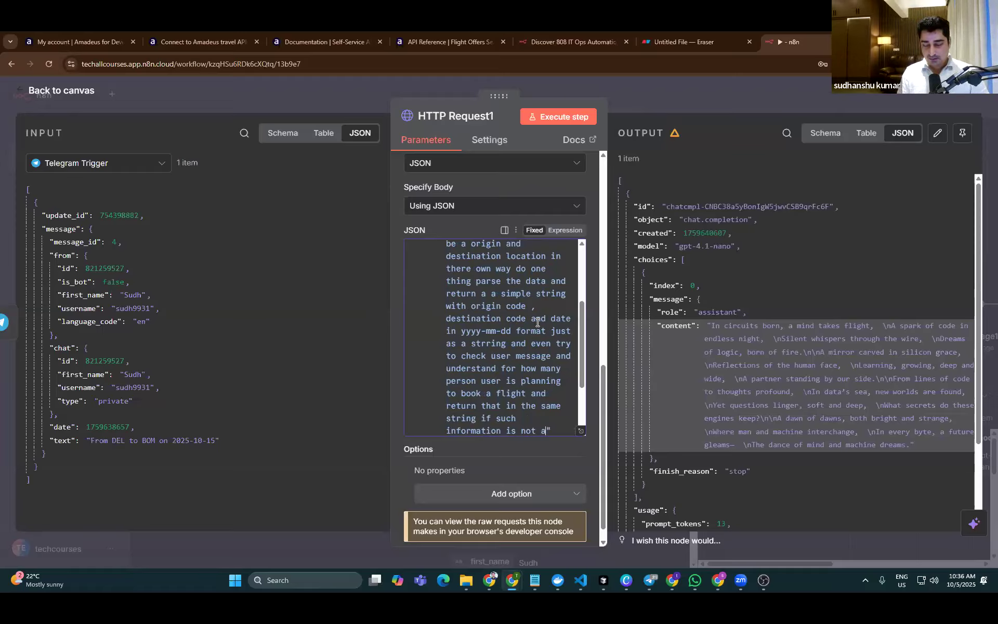
Finish the content prompt with "give me some helpfull amainzg beautifull message as a return"
text(give me some )
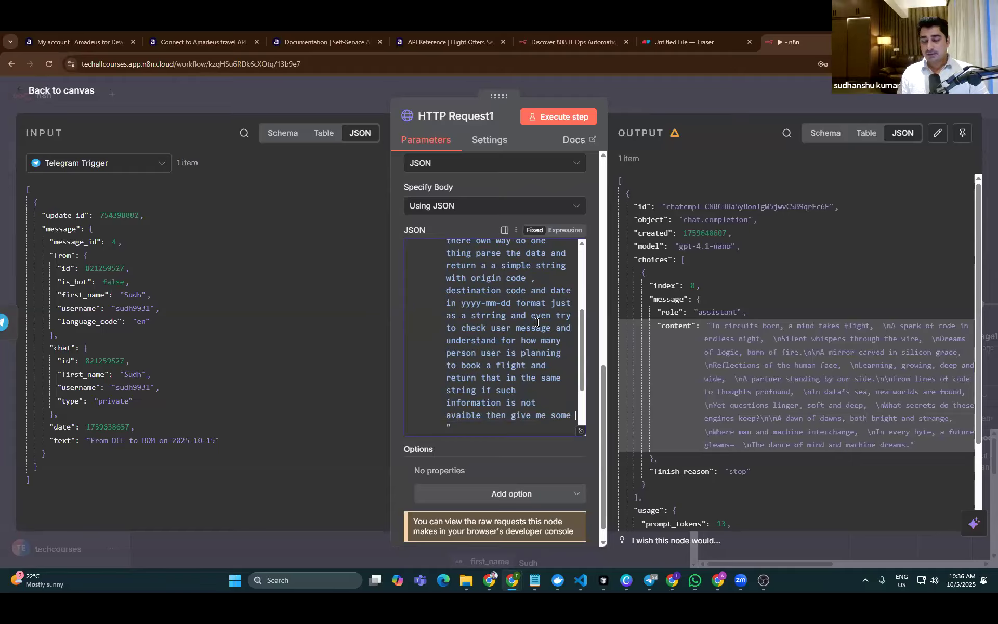
text(helpfull amainzg)
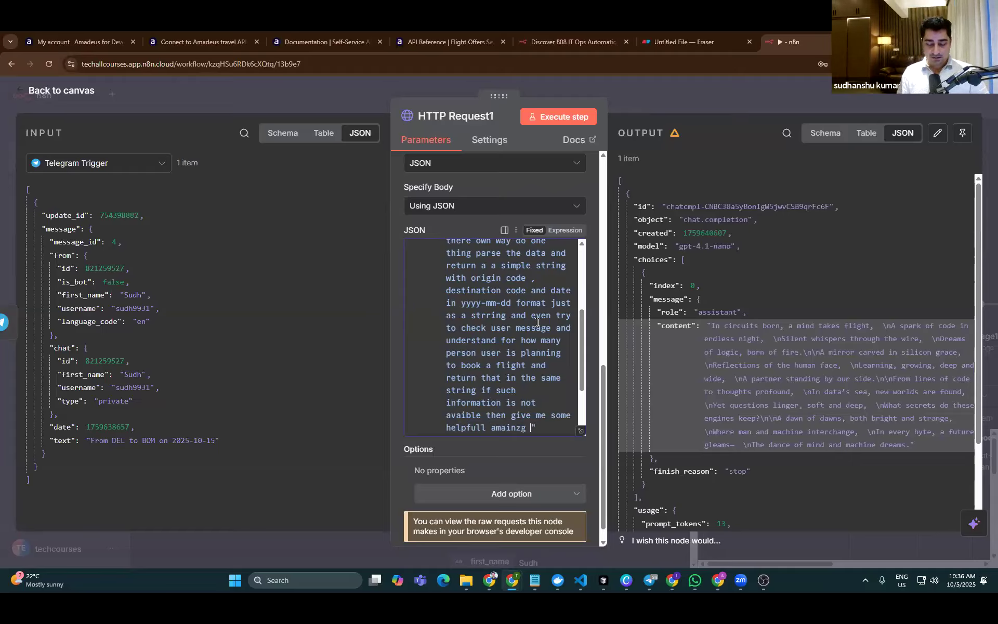
text( beautifull me)
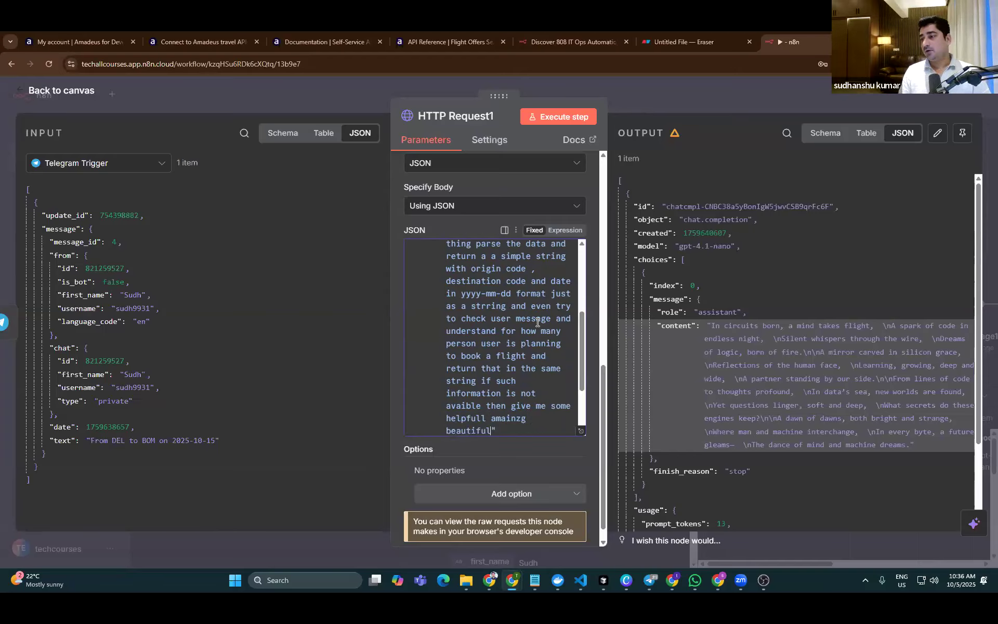
text(ssage as a )
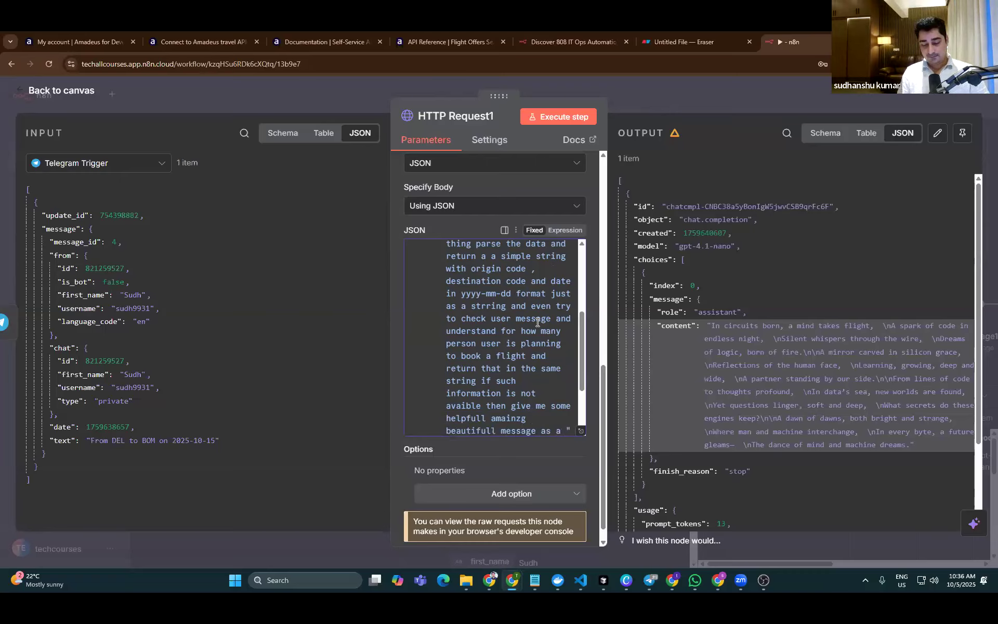
text(return)
key(BackSpace)
text(\)
key(BackSpace)
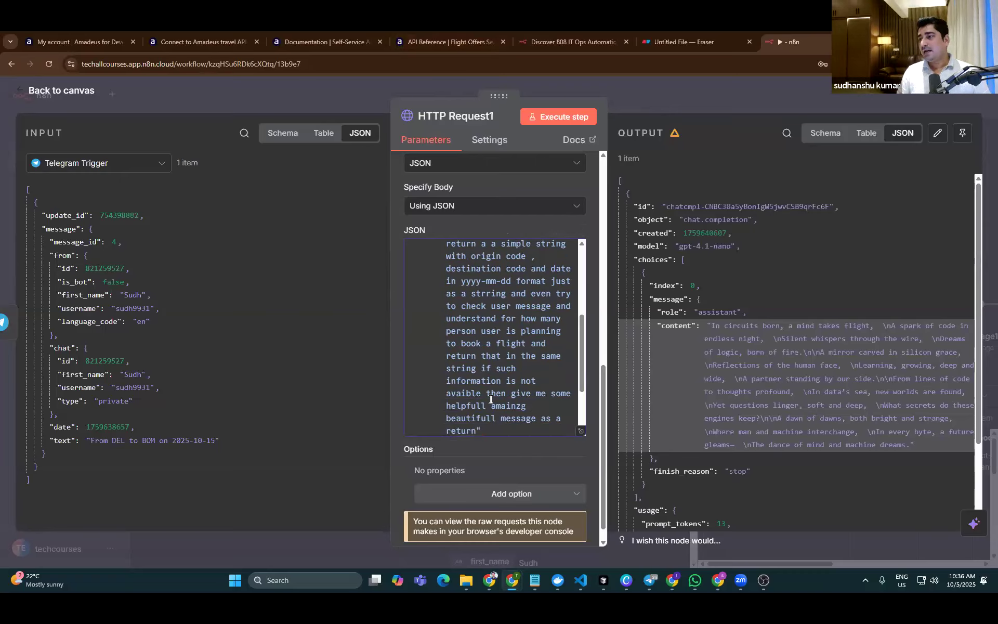
Review the JSON body and map the Telegram Trigger's message text field into it as an expression
scroll(531, 381, up, 1)
scroll(484, 324, up, 3)
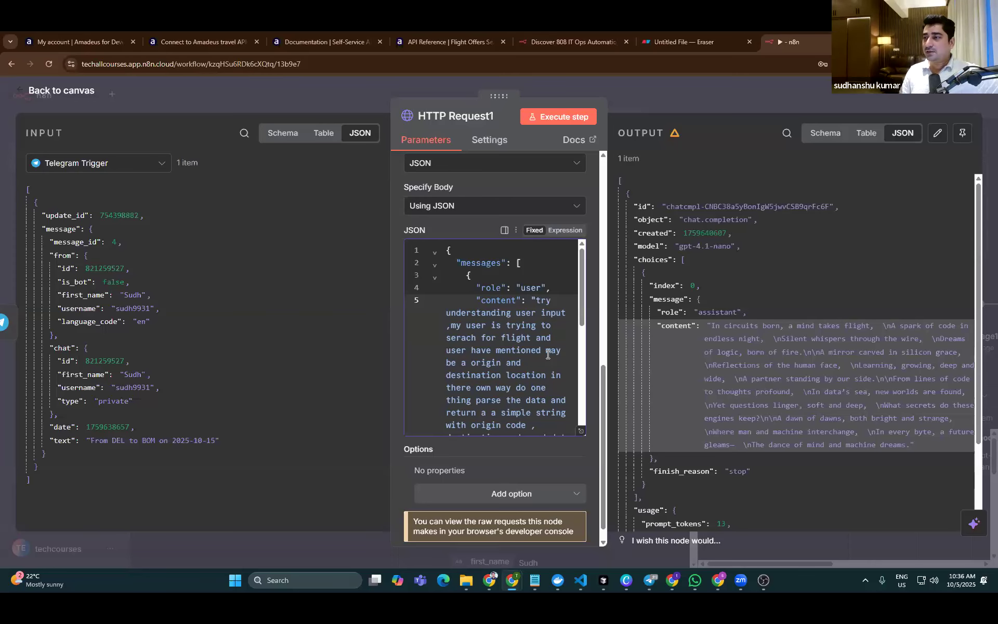
scroll(548, 354, up, 4)
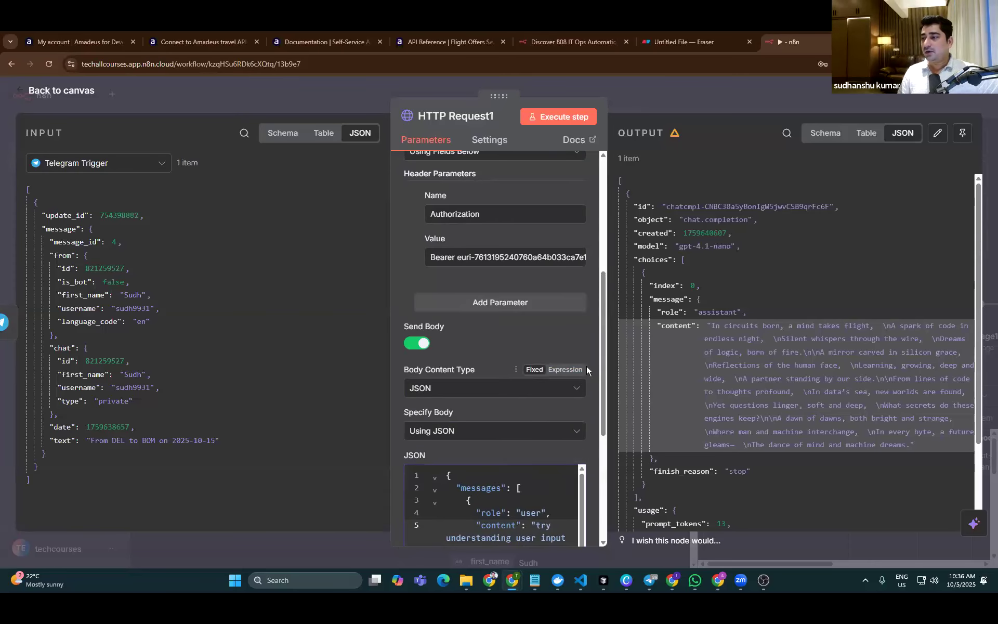
scroll(512, 386, down, 8)
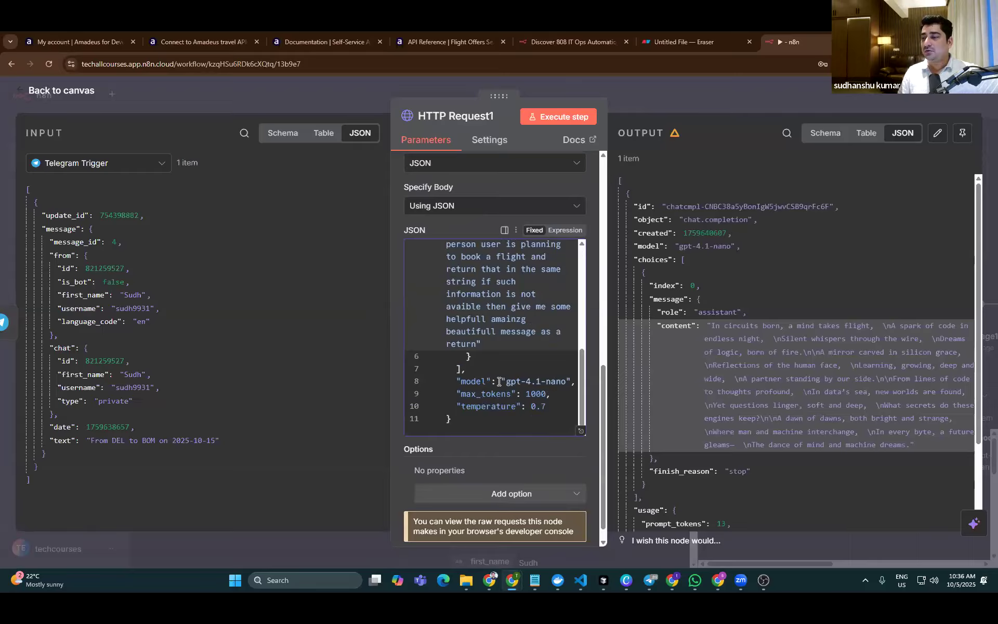
drag(582, 404, 586, 292)
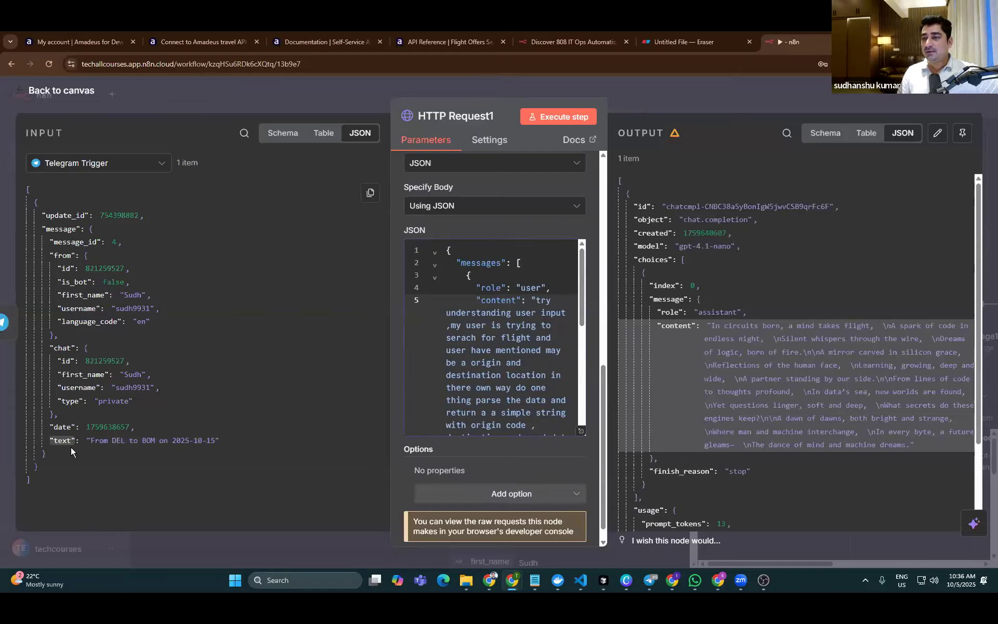
drag(61, 440, 539, 311)
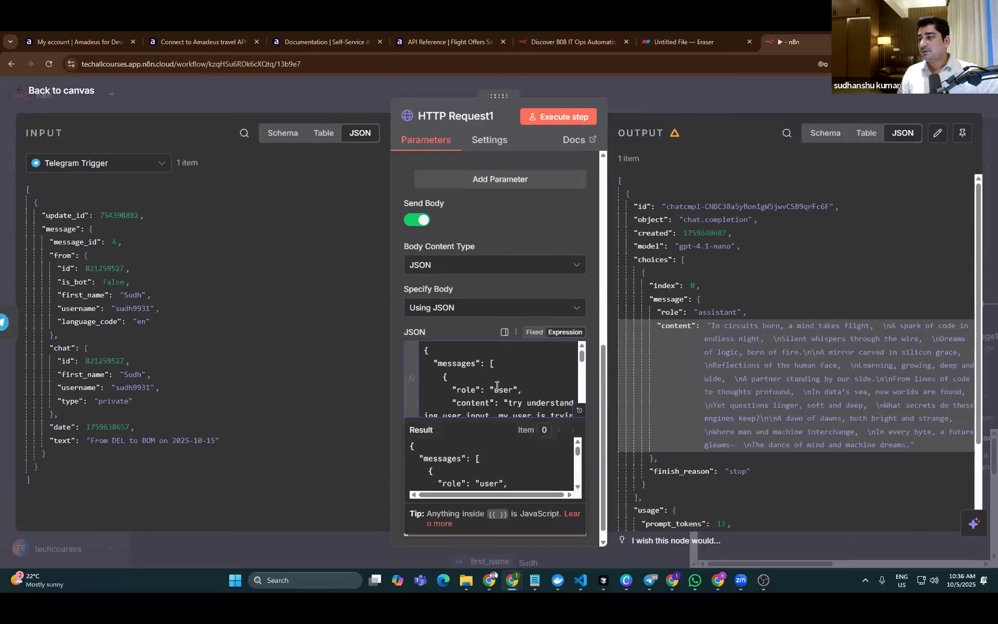
Move the {{ $json.message.text }} expression from the end of the JSON body to the start of the content prompt
scroll(505, 396, down, 1)
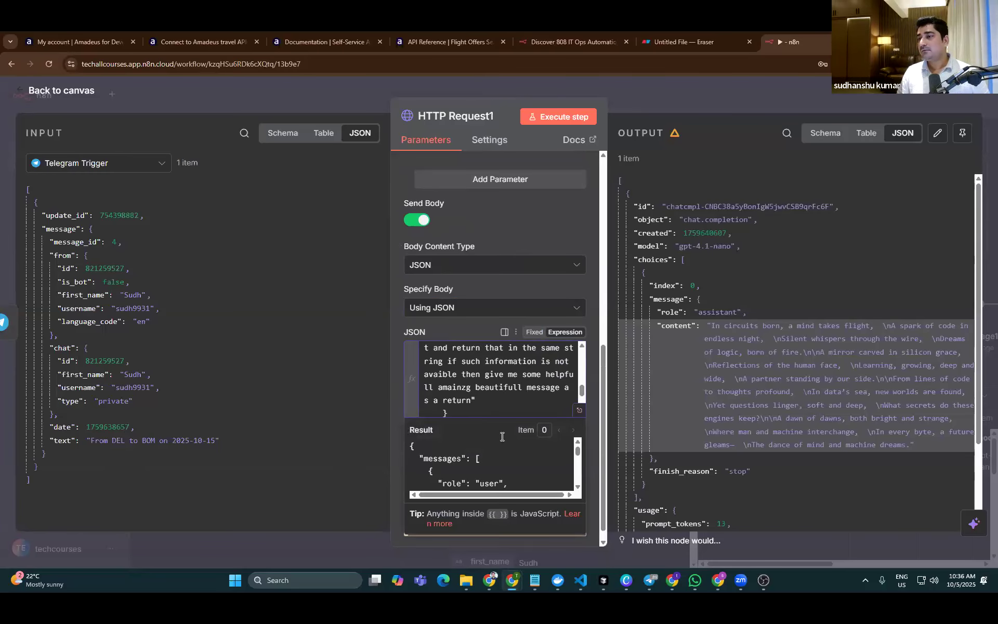
click(579, 410)
drag(441, 399, 286, 398)
key(ctrl+c)
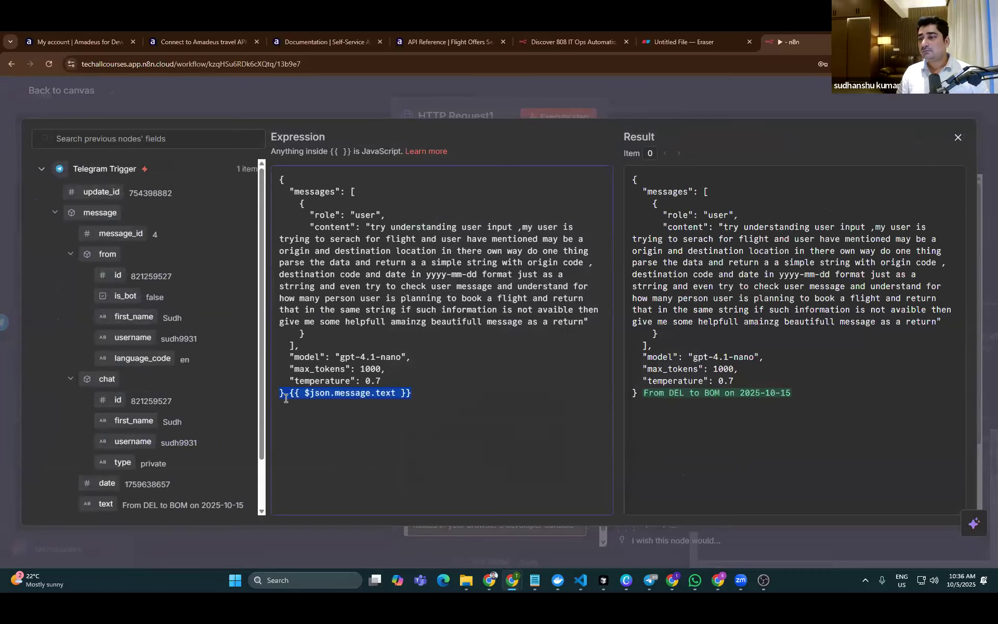
key(BackSpace)
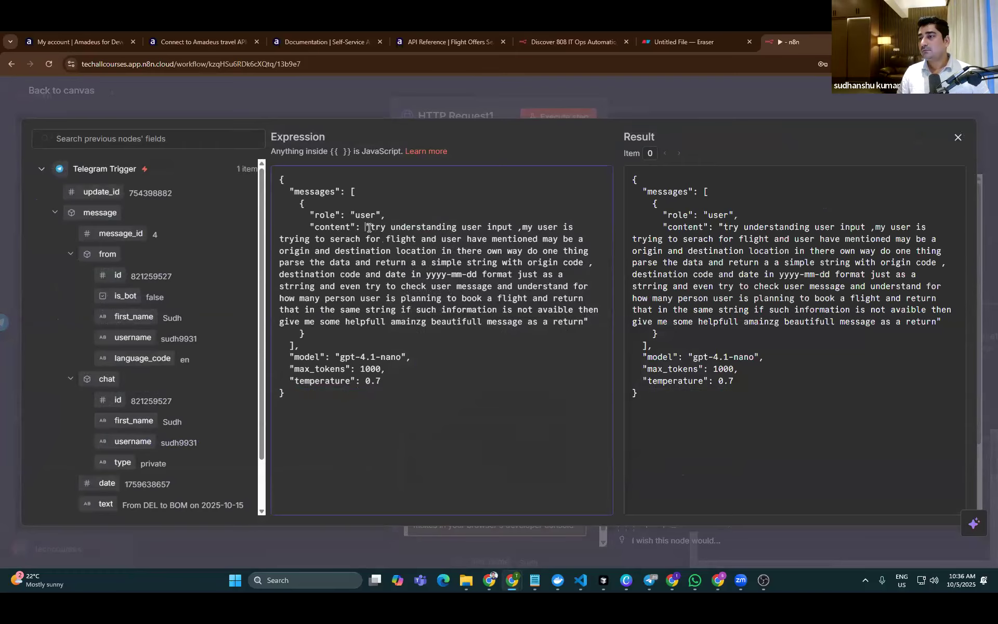
key(ctrl+v)
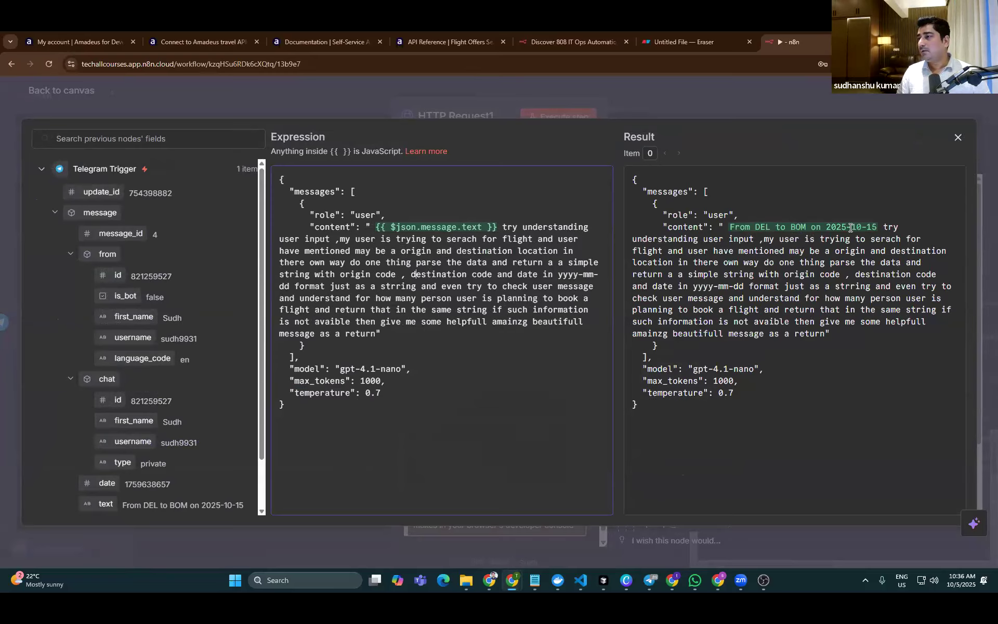
drag(633, 179, 828, 336)
click(696, 312)
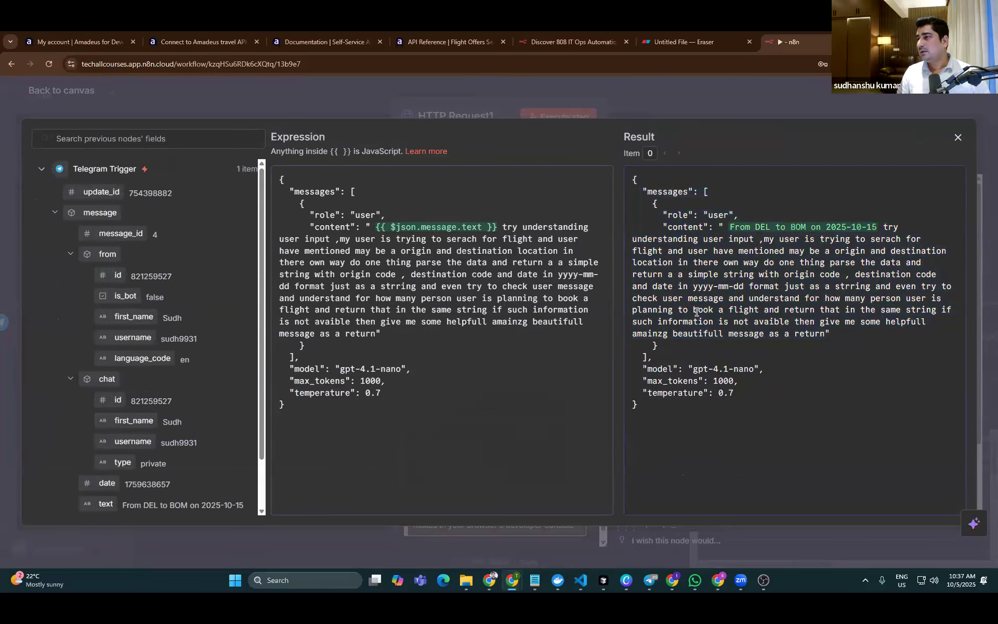
drag(747, 405, 633, 215)
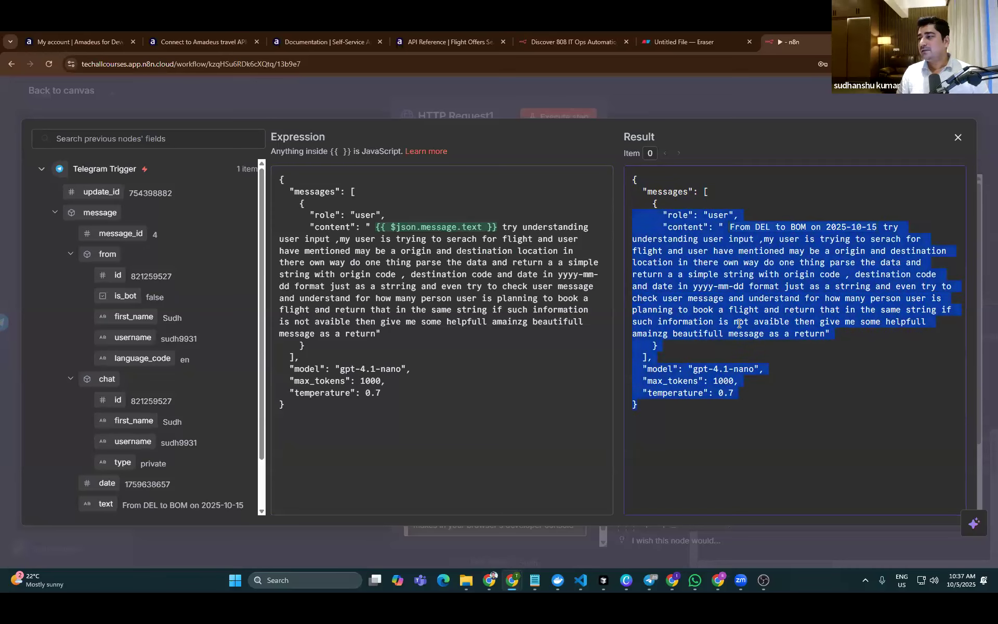
click(739, 323)
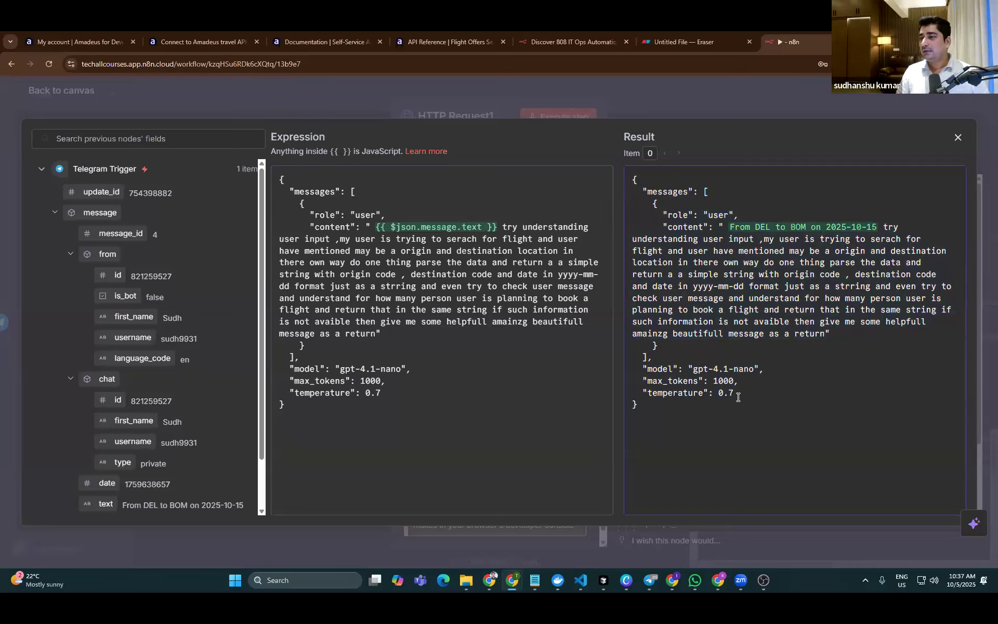
Set the temperature to 0.3 and max_tokens to 100 in the JSON body
click(417, 396)
key(BackSpace)
text(3)
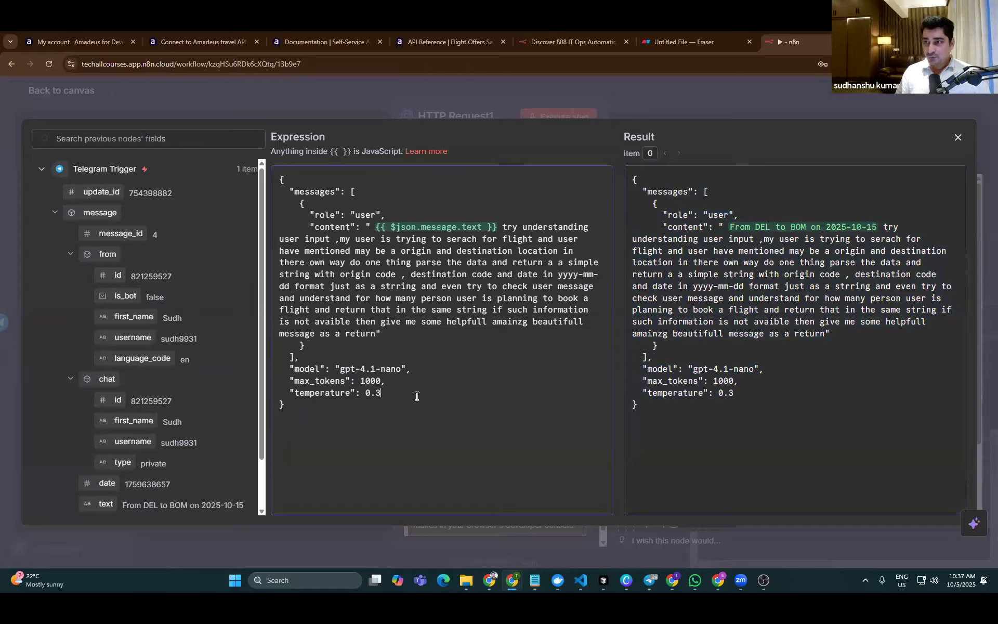
drag(356, 395, 281, 377)
click(403, 398)
click(381, 382)
key(BackSpace)
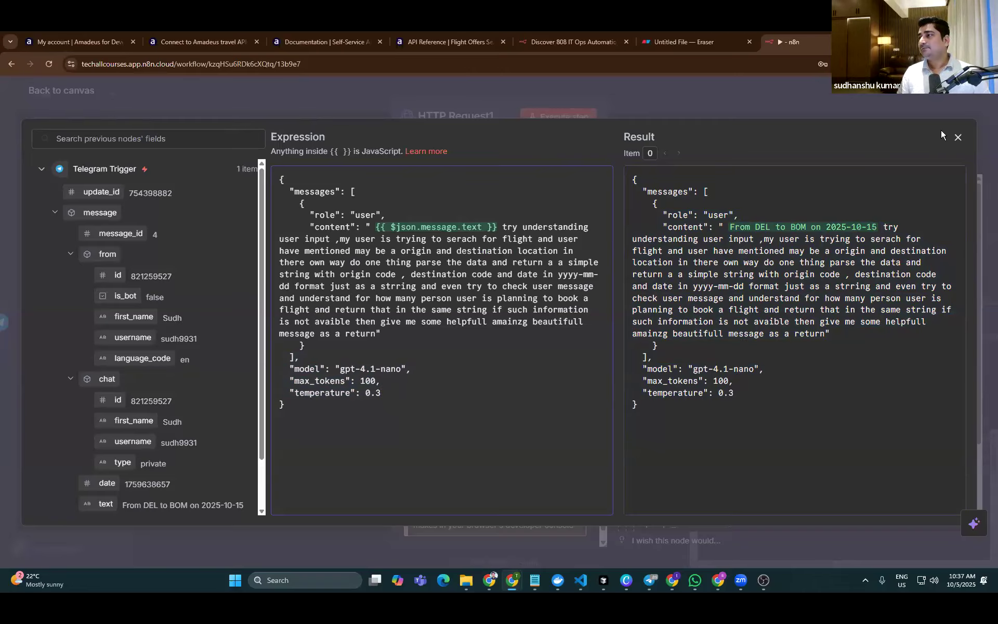
Execute the HTTP Request1 node with the edited body and examine the content field of its response
key(Escape)
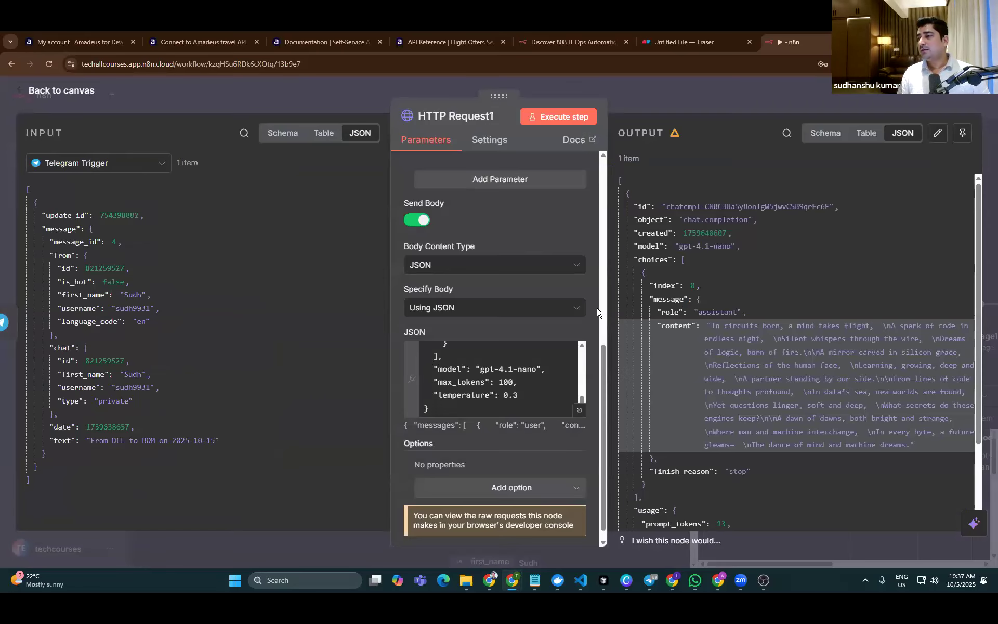
click(557, 120)
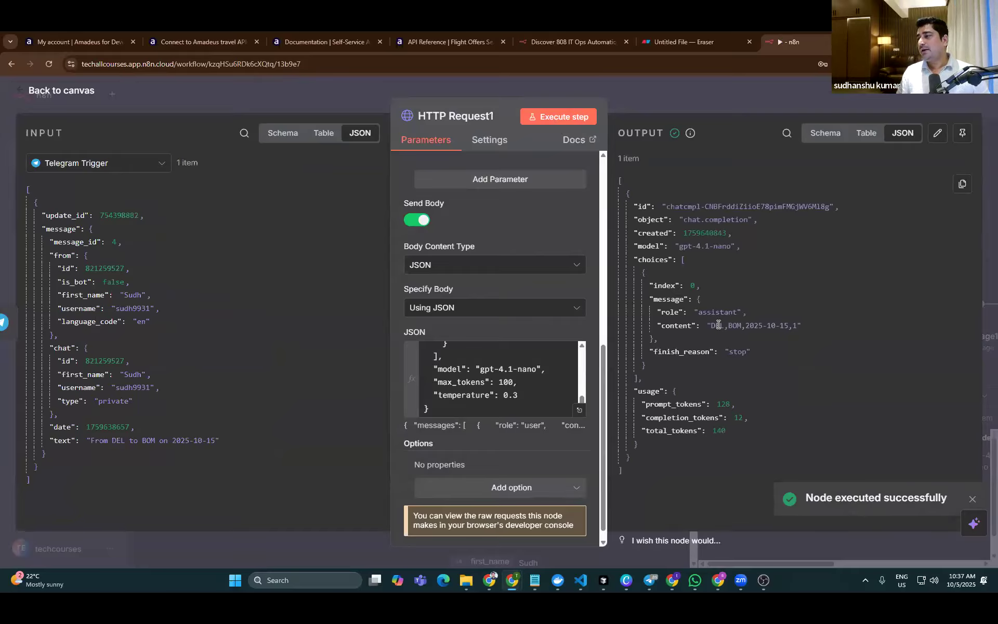
drag(712, 326, 804, 326)
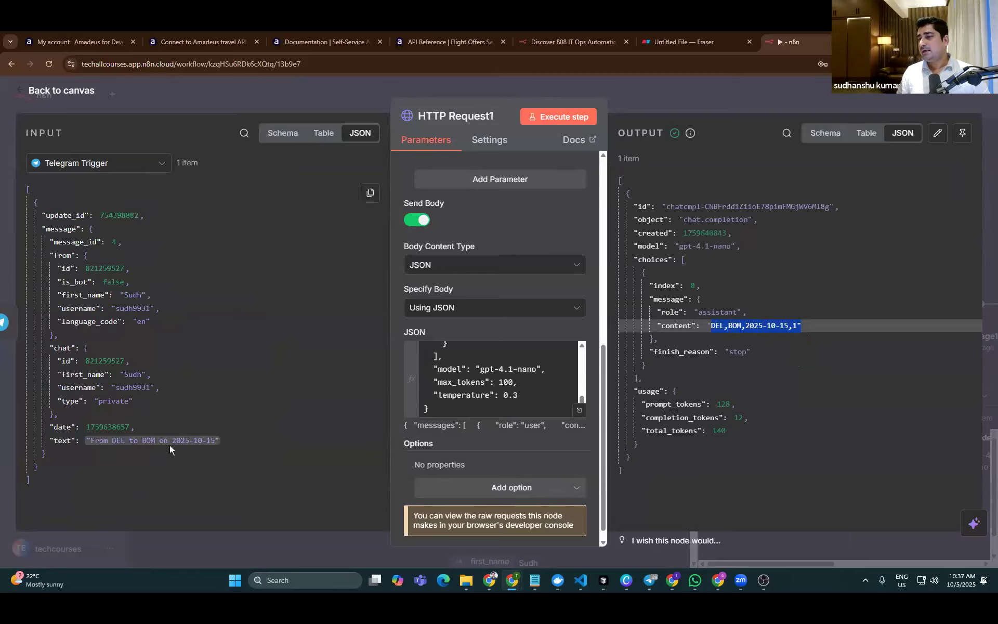
Review the content value in HTTP Request1's response, return to the canvas and check the Telegram Trigger node
click(715, 328)
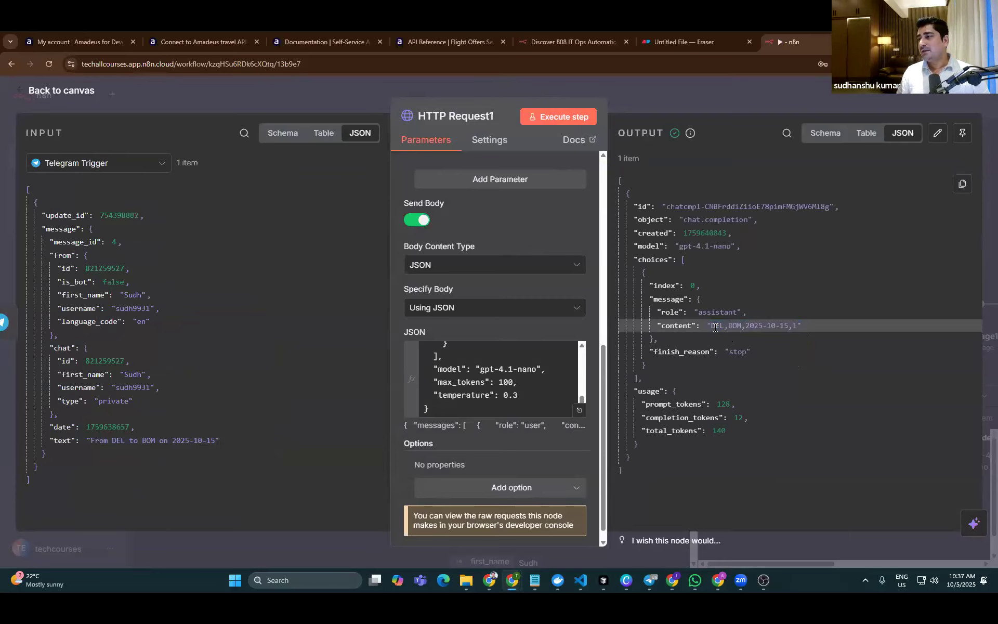
drag(800, 324, 713, 325)
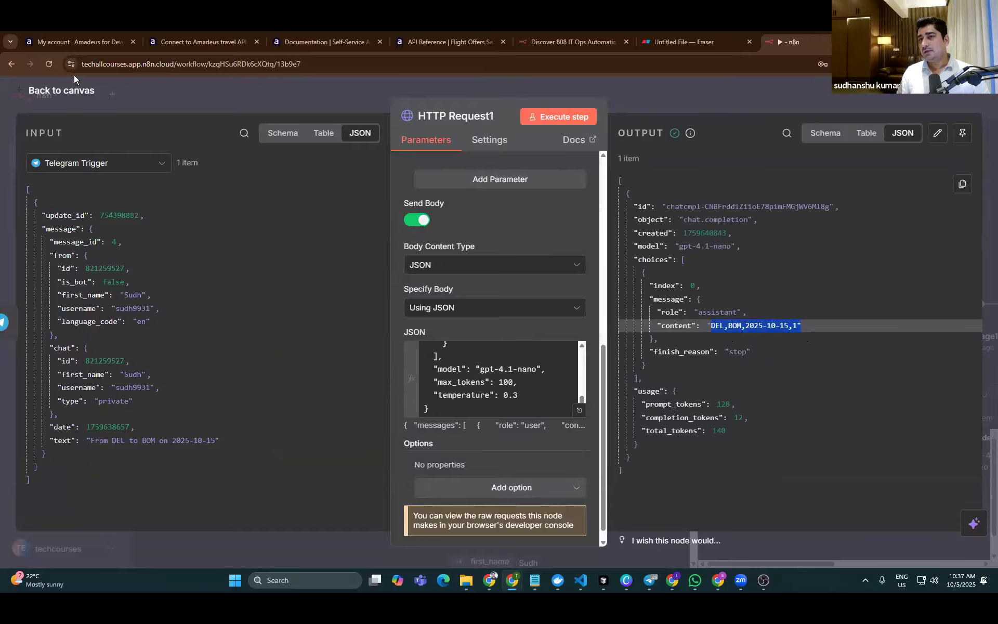
click(61, 90)
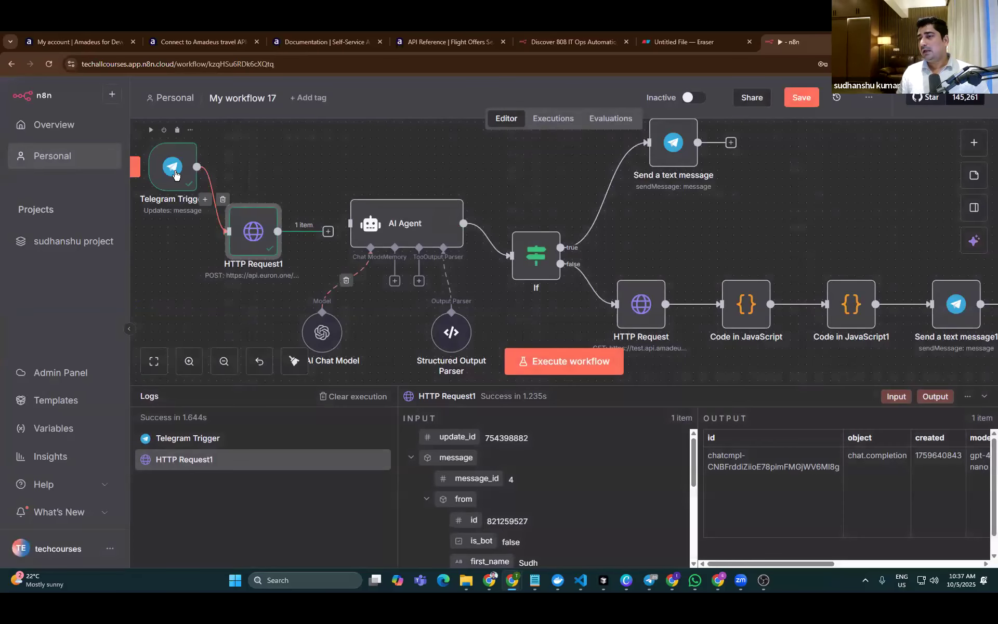
double_click(177, 166)
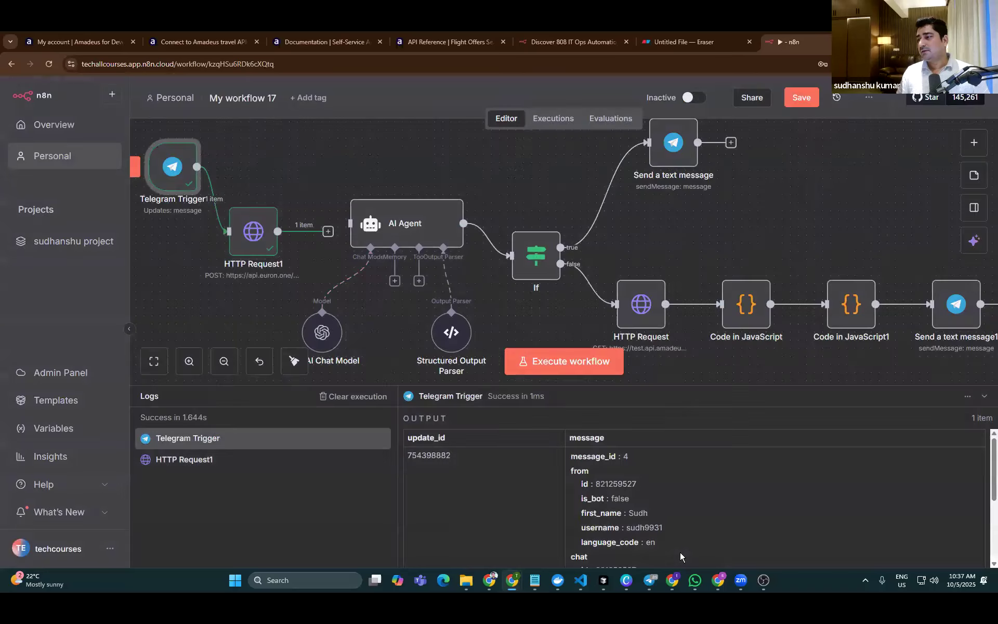
click(43, 99)
Switch to Telegram and select the text of the earlier Ahmedabad-to-Delhi request in the euron_flight_seach chat for reuse
mouse_move(650, 584)
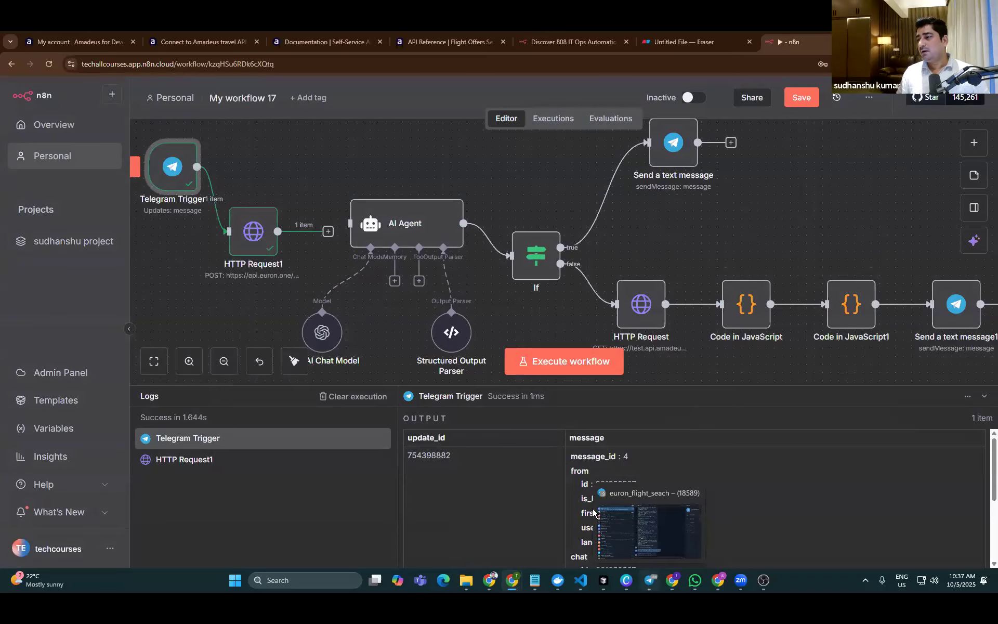
click(641, 515)
drag(507, 491, 384, 476)
click(515, 506)
click(513, 490)
drag(512, 490, 390, 480)
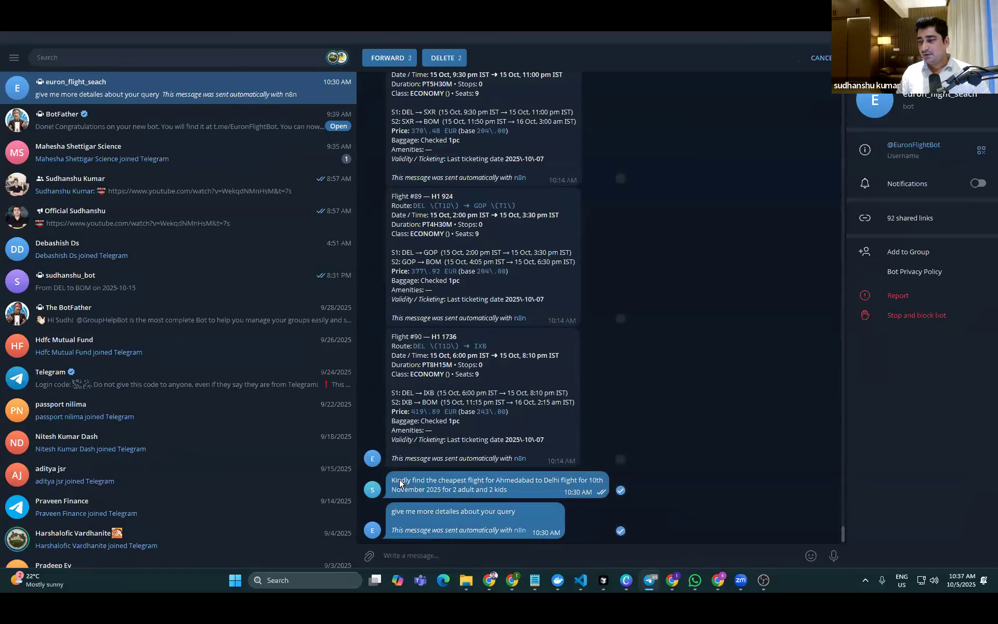
click(401, 482)
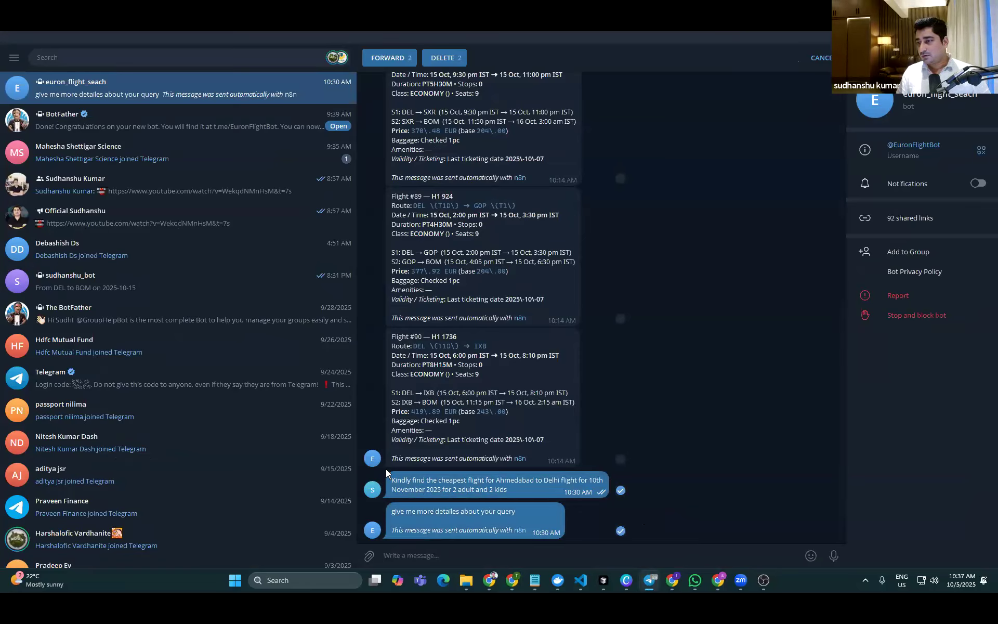
right_click(471, 487)
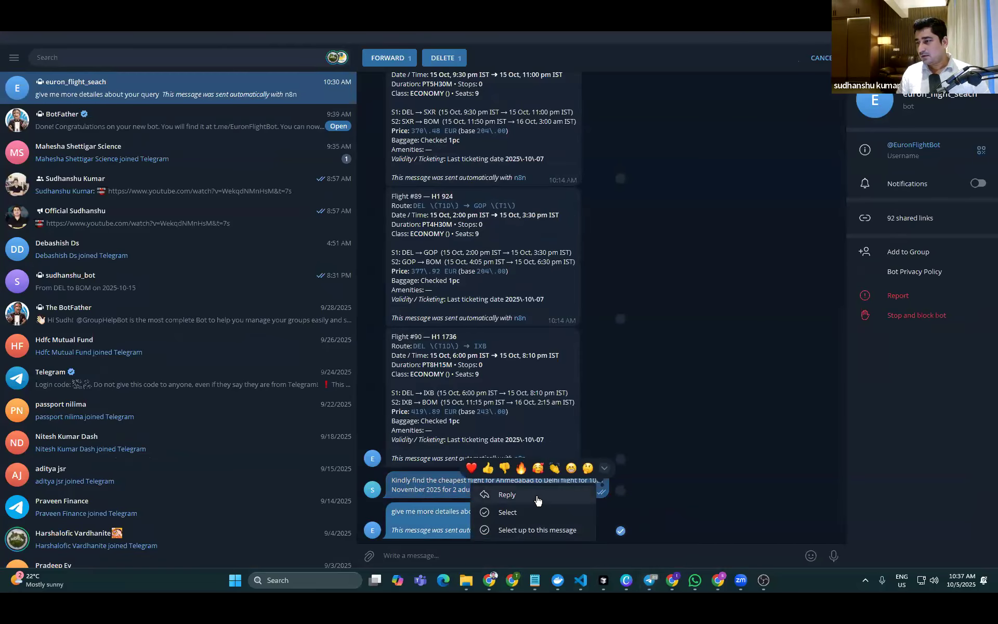
click(723, 513)
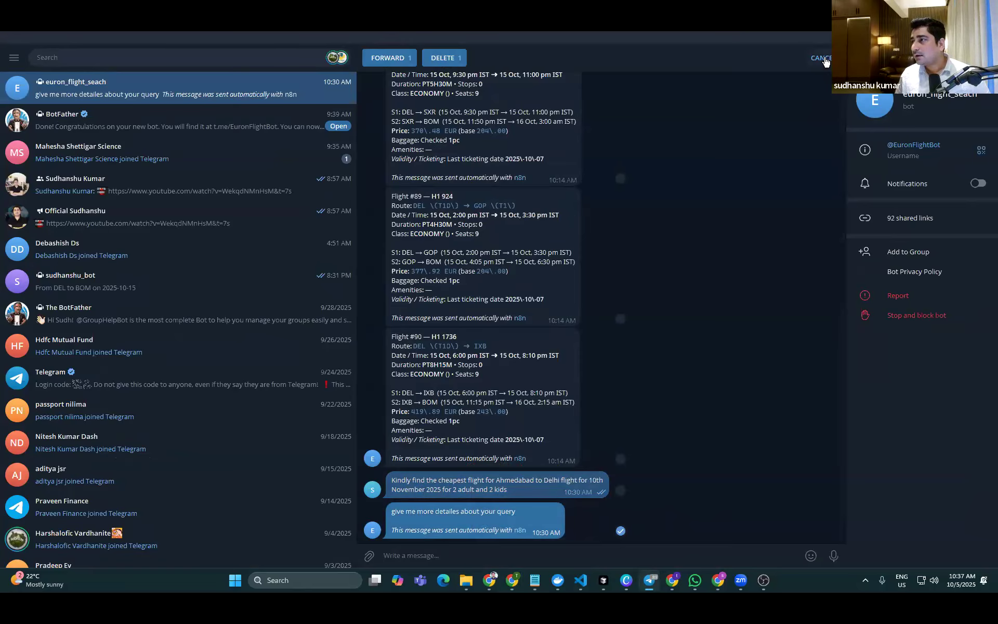
click(822, 59)
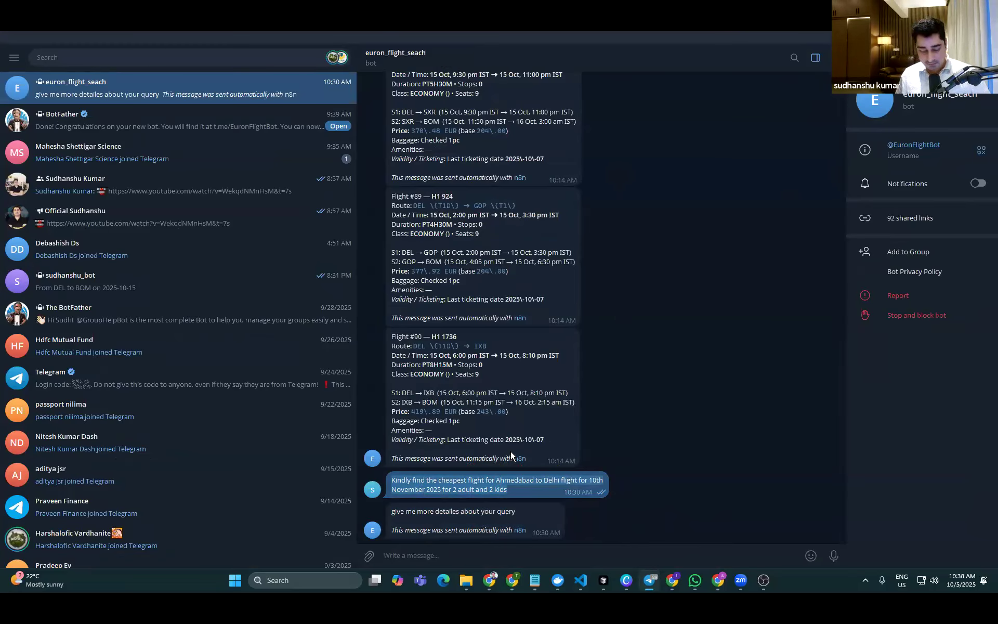
Send the bot "Kindly find the cheapest flight for Ahmedabad to Delhi flight for 10th November 2025 for 2 adult and 2 kids"
click(457, 554)
text(Kindly find the cheapest flight for Ahmedabad to Delhi flight for 10th November 2025 for 2 adult and 2 kids)
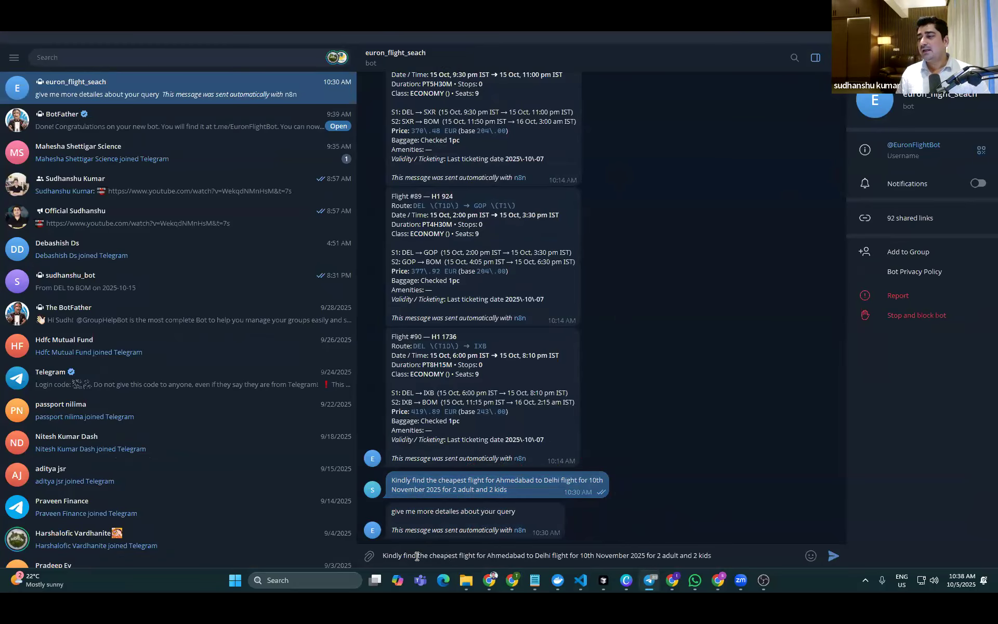
drag(417, 555, 724, 555)
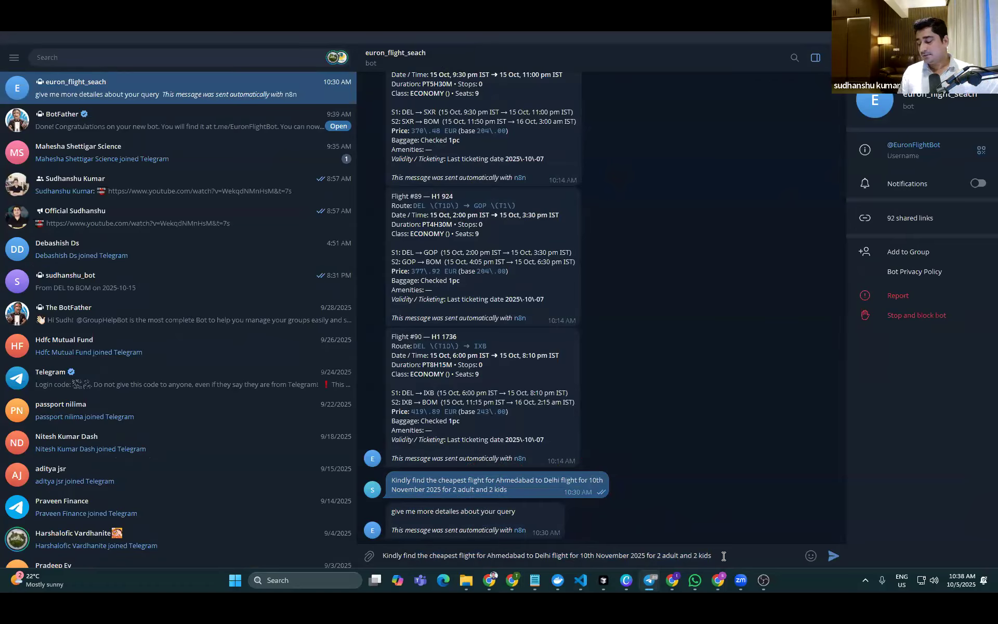
key(Return)
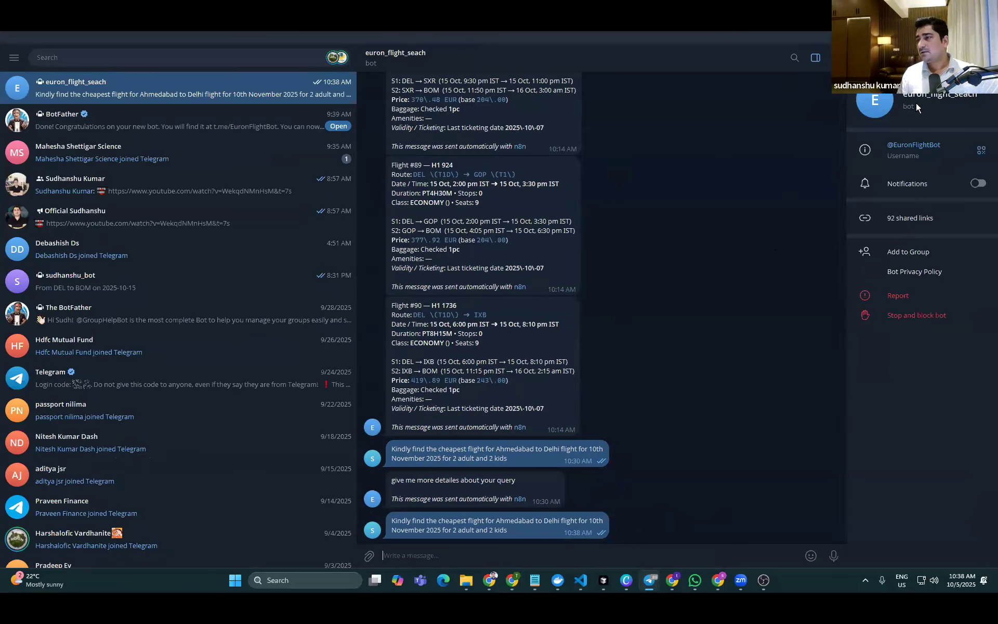
Switch back to n8n, execute the Telegram Trigger node to fetch the new message and check its text field
key(alt+Tab)
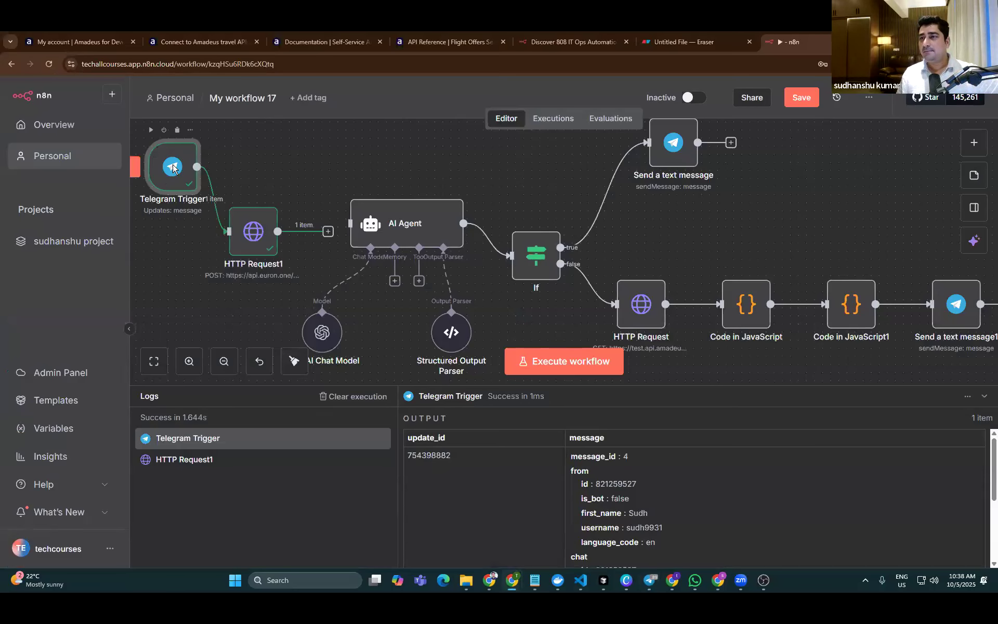
double_click(174, 168)
click(432, 115)
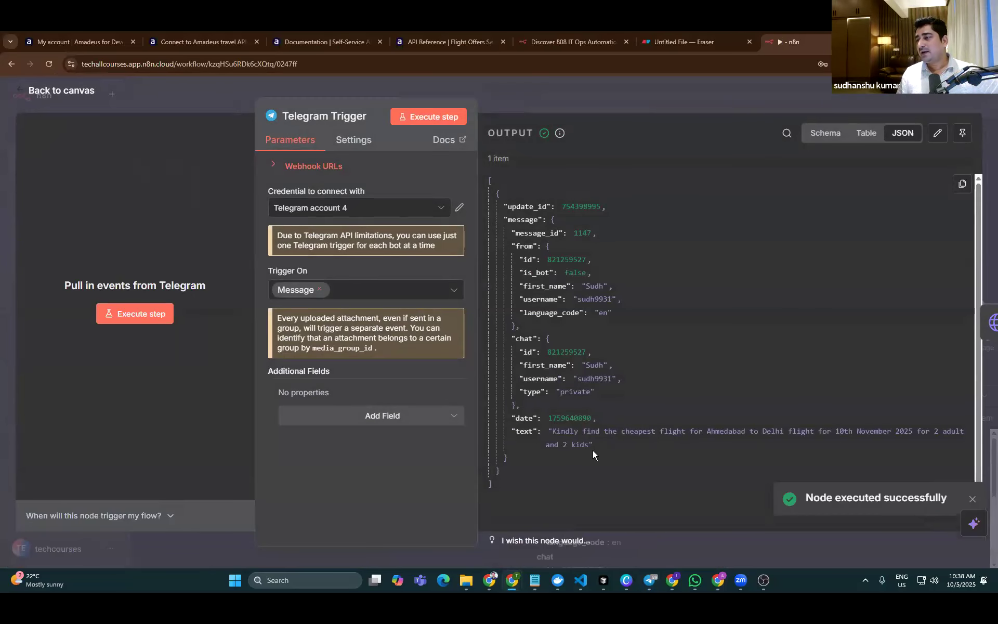
drag(555, 431, 508, 459)
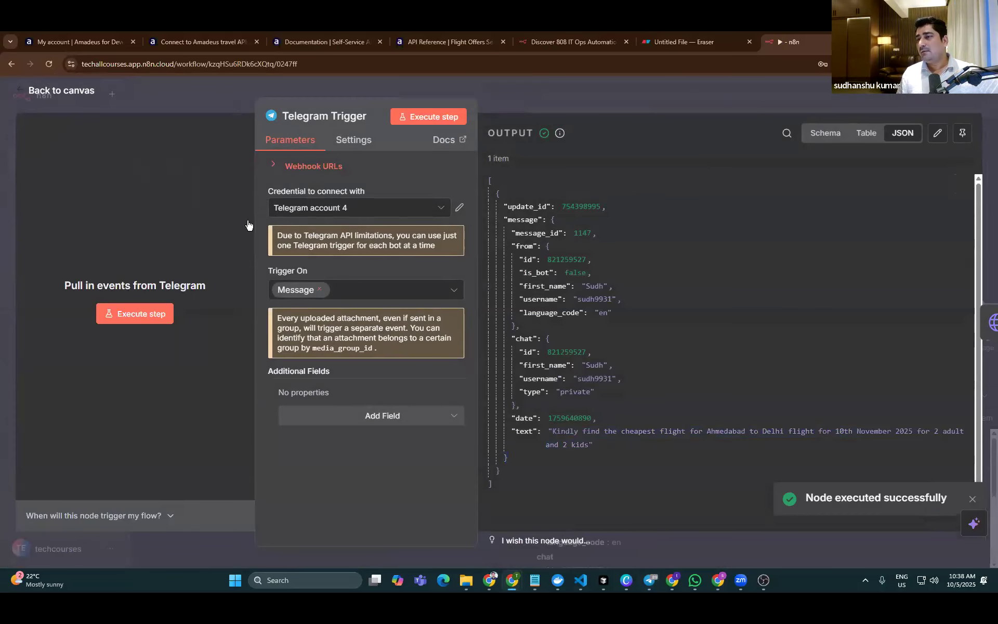
Execute the HTTP Request1 node on the new Telegram message and examine the content field of its response
click(66, 93)
double_click(251, 231)
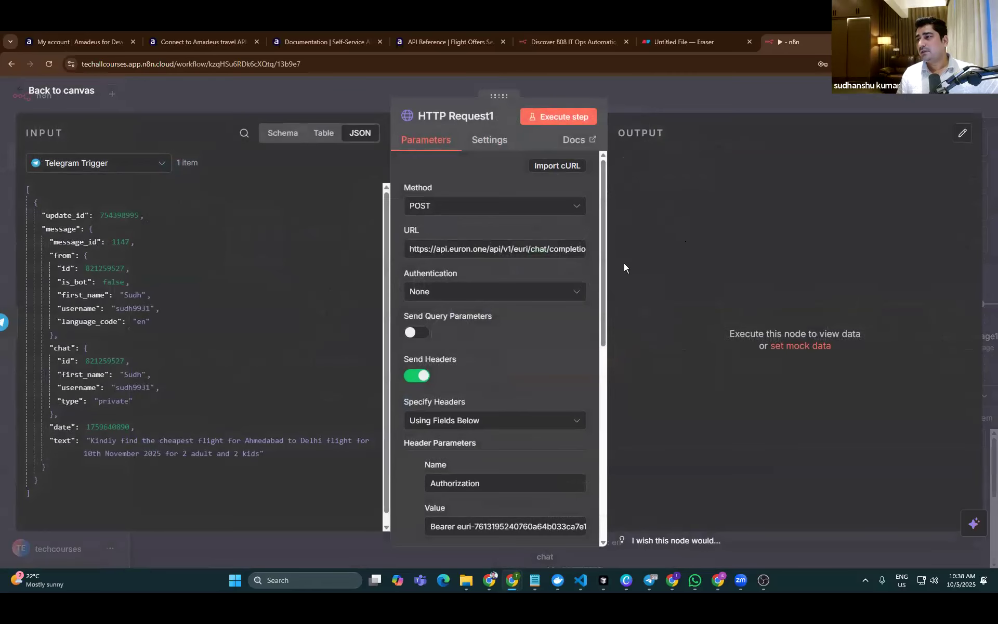
click(558, 117)
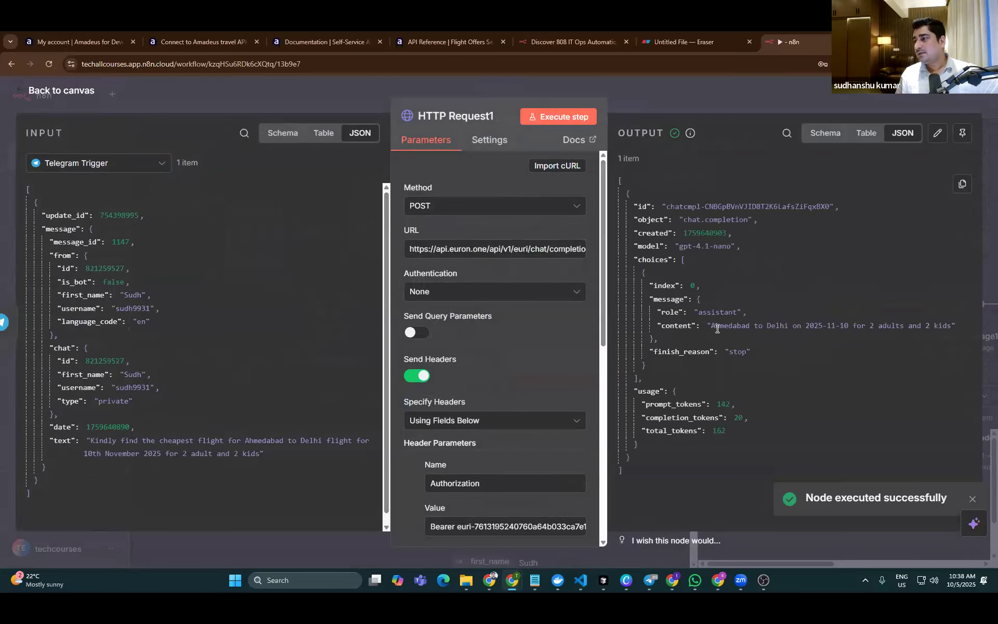
drag(711, 326, 947, 328)
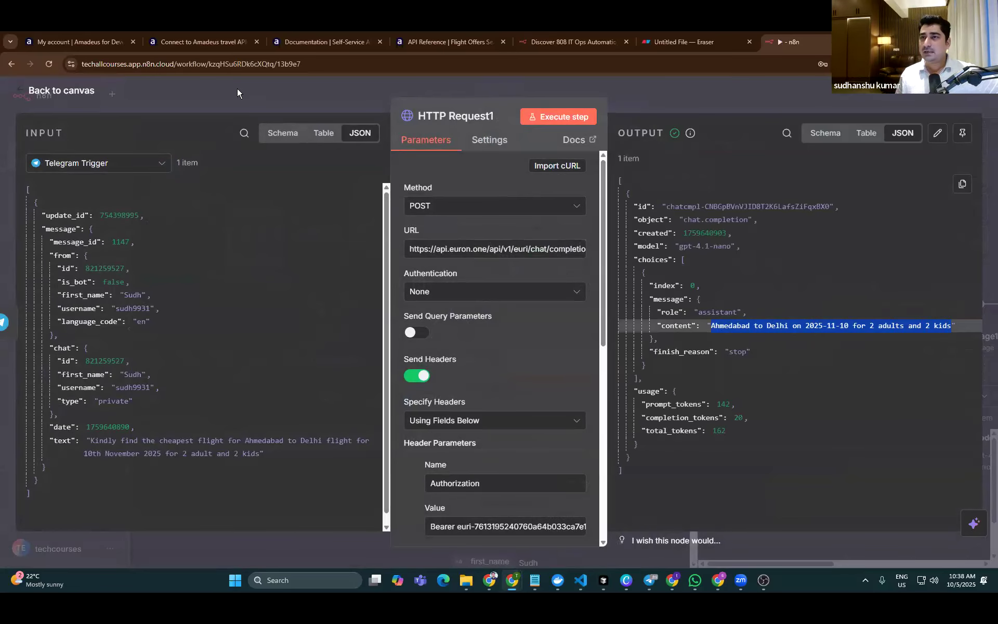
Check the AI Agent node's input and connect the HTTP Request1 output to it on the canvas
click(81, 91)
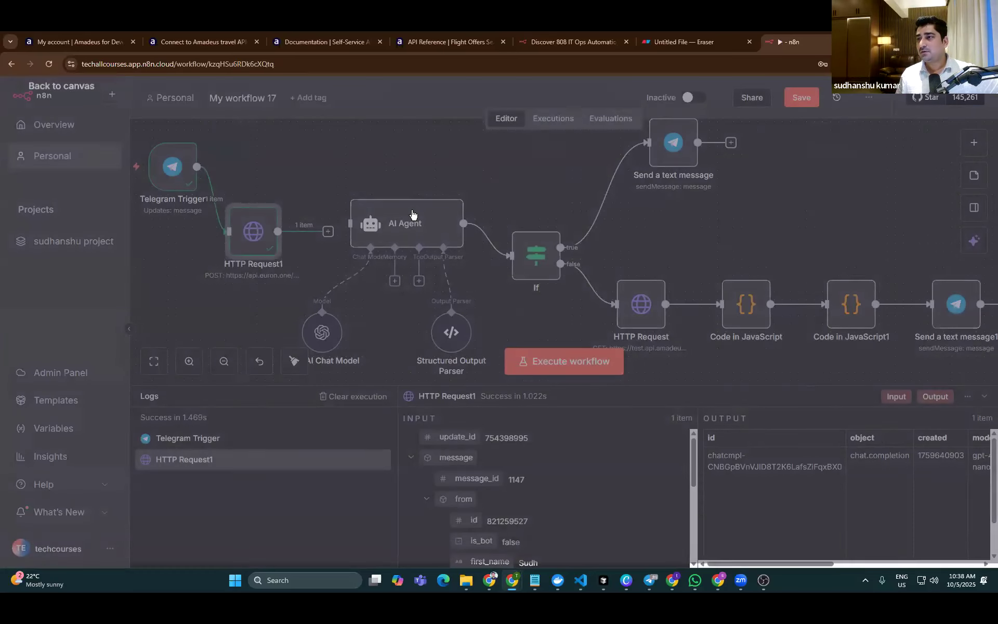
double_click(412, 210)
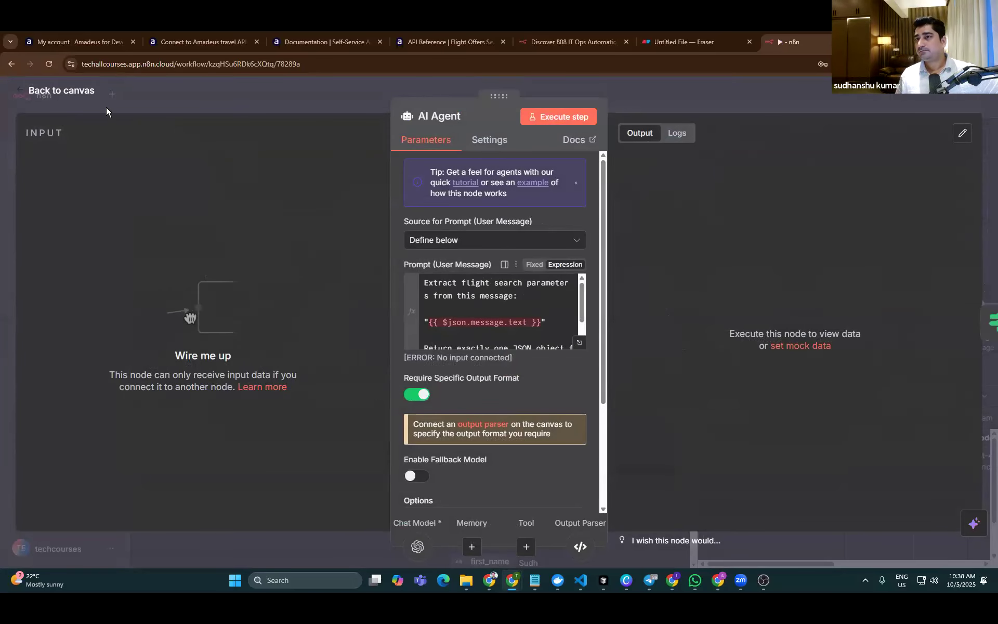
click(78, 91)
drag(332, 238, 344, 229)
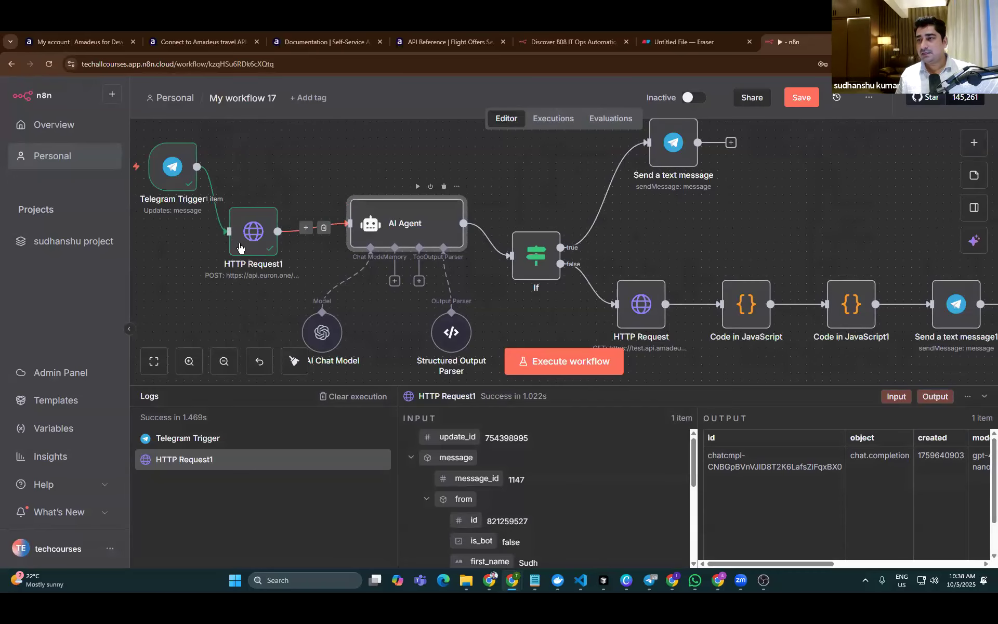
Replace {{ $json.message.text }} in the AI Agent's user prompt with HTTP Request1's content field, {{ $json.choices[0].message.content }}
double_click(404, 215)
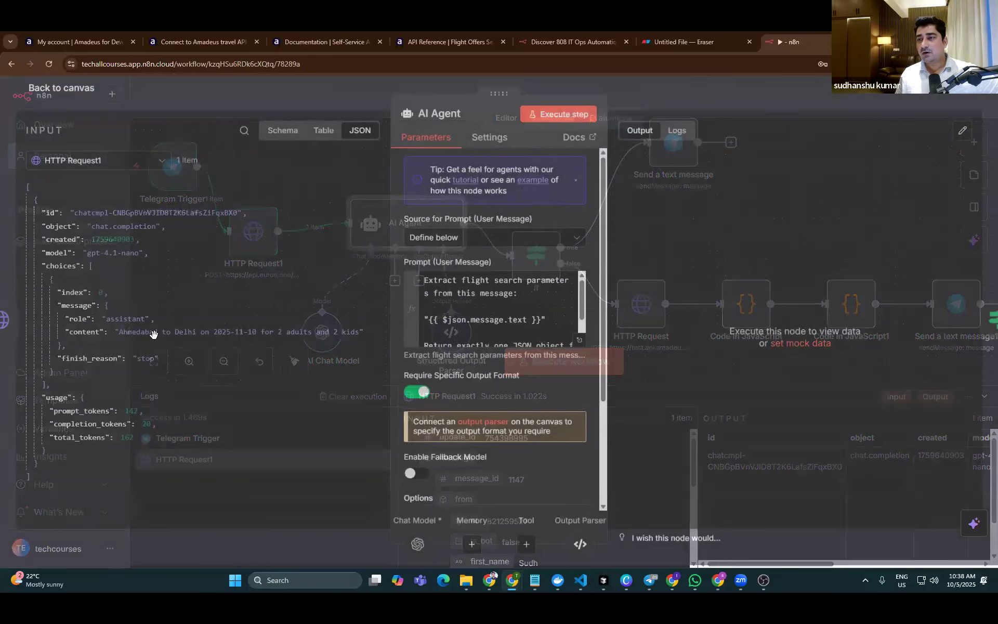
click(509, 325)
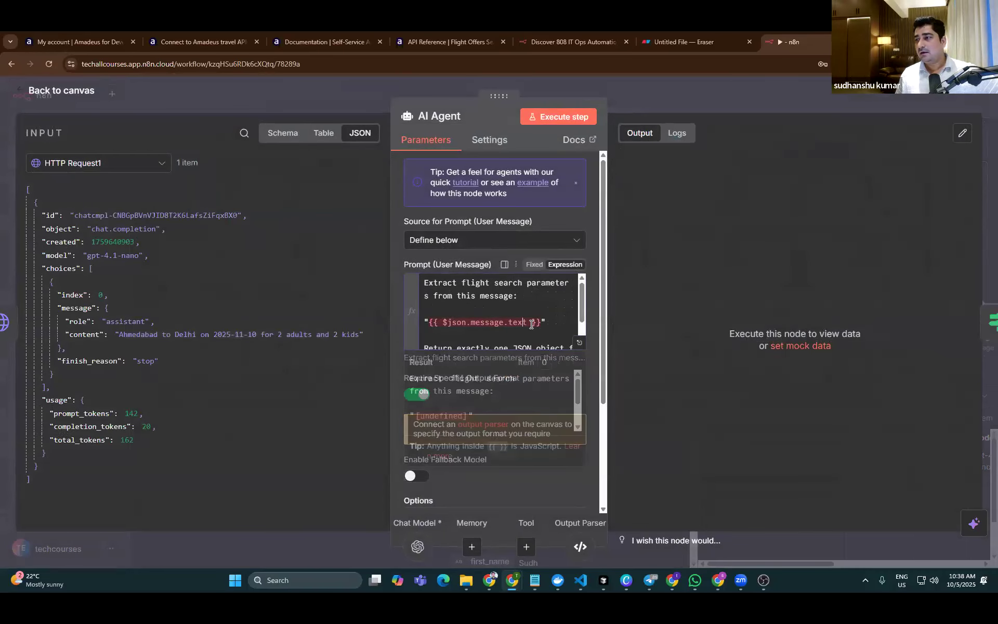
drag(541, 322, 430, 327)
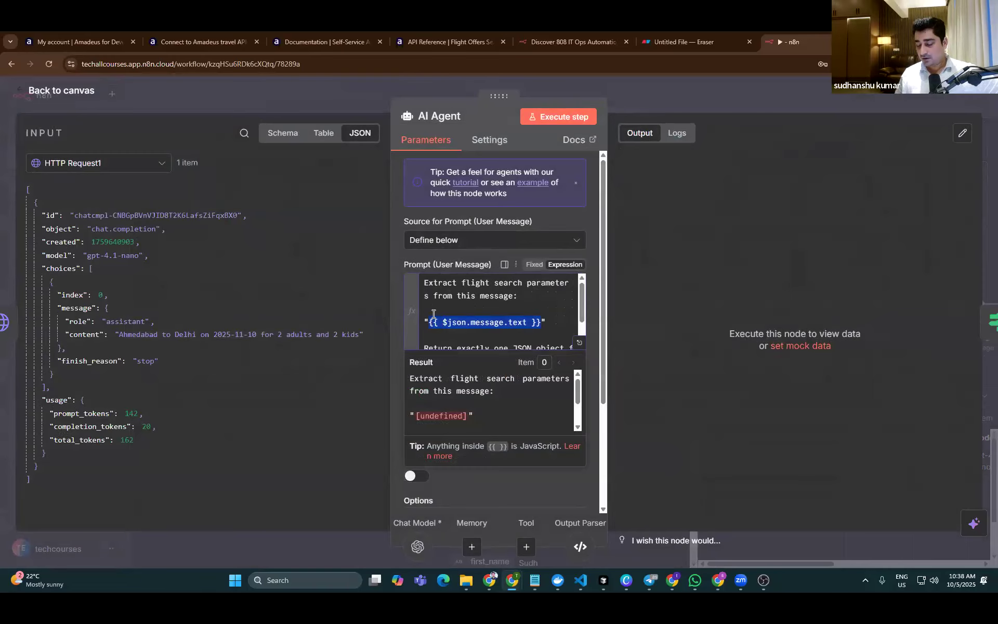
key(BackSpace)
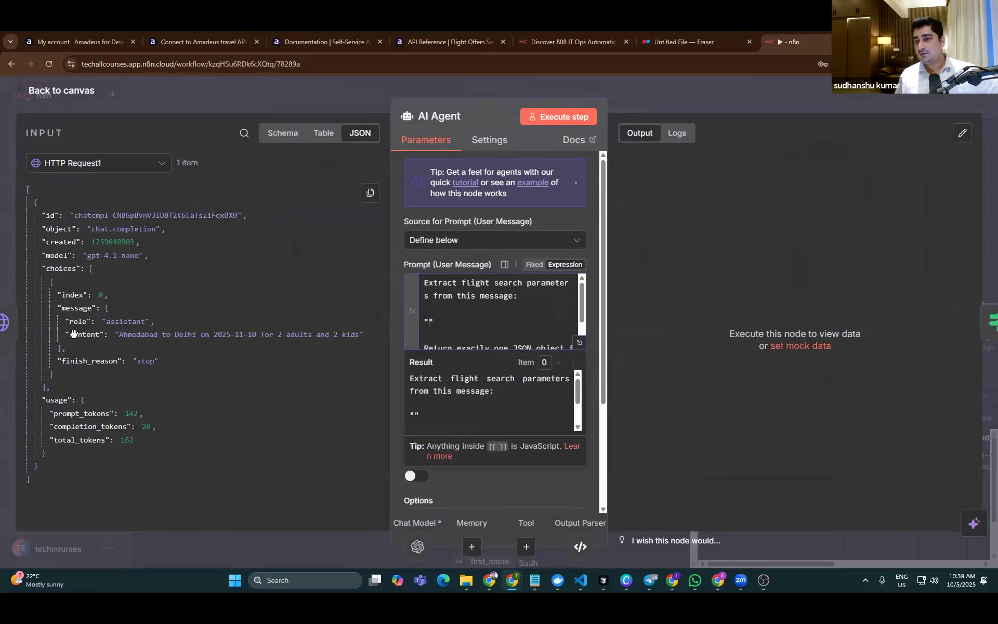
drag(83, 334, 425, 329)
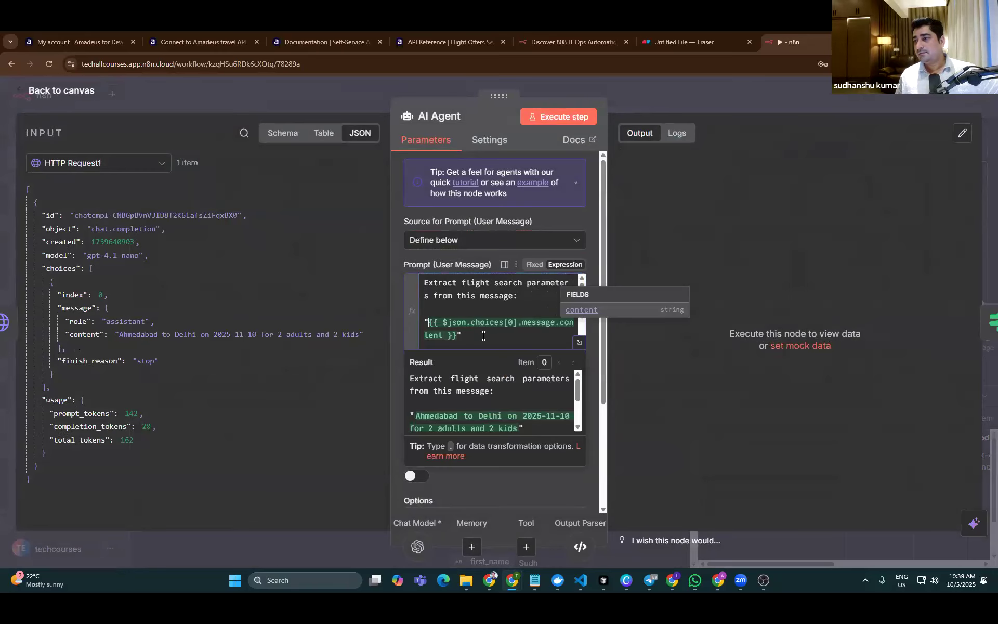
Execute the AI Agent node and examine the status and flight_search_payload in its output
click(570, 116)
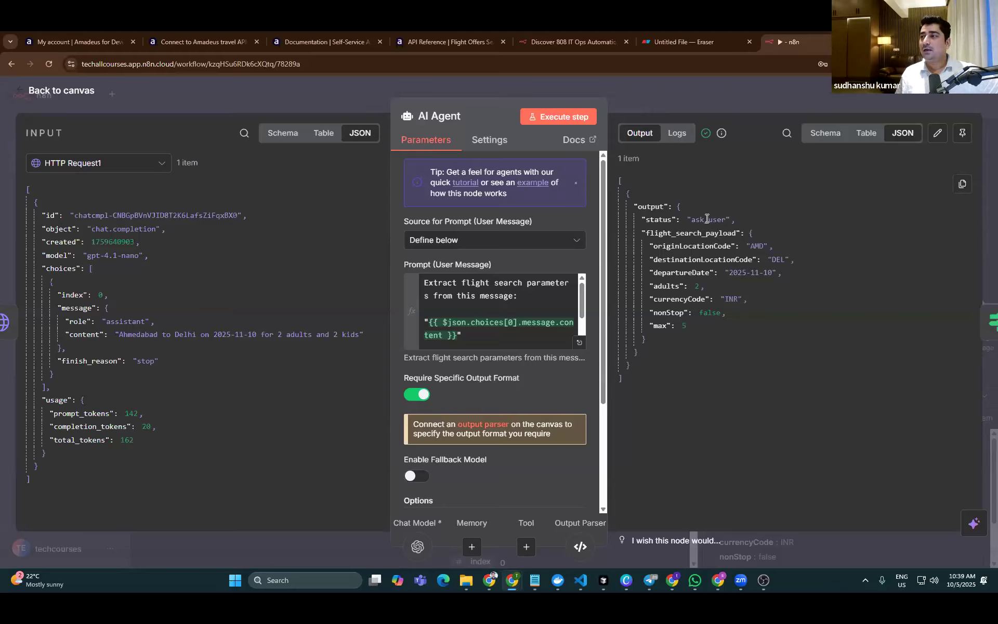
drag(690, 218, 731, 217)
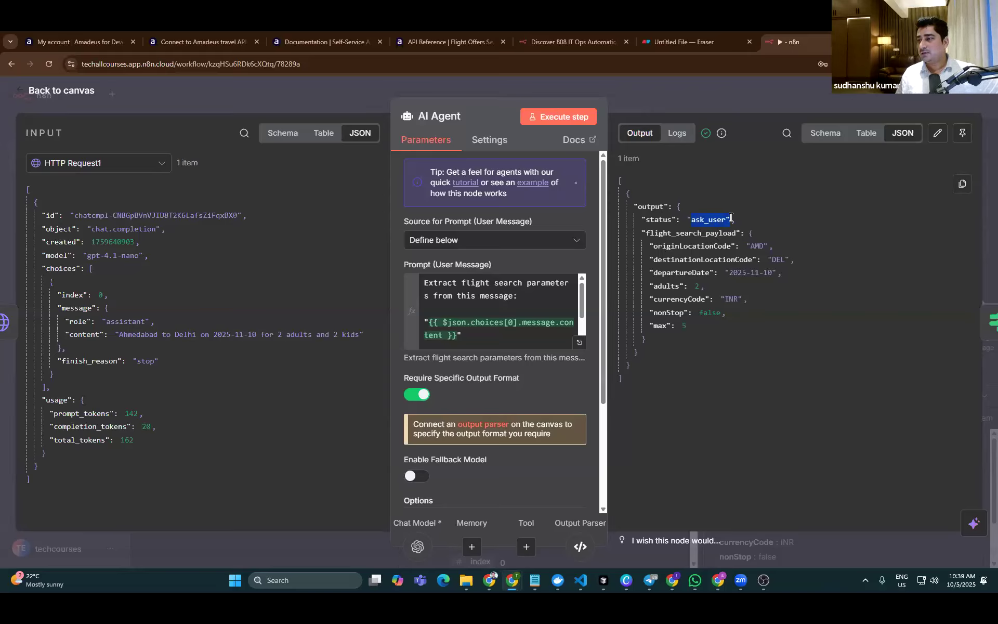
click(739, 321)
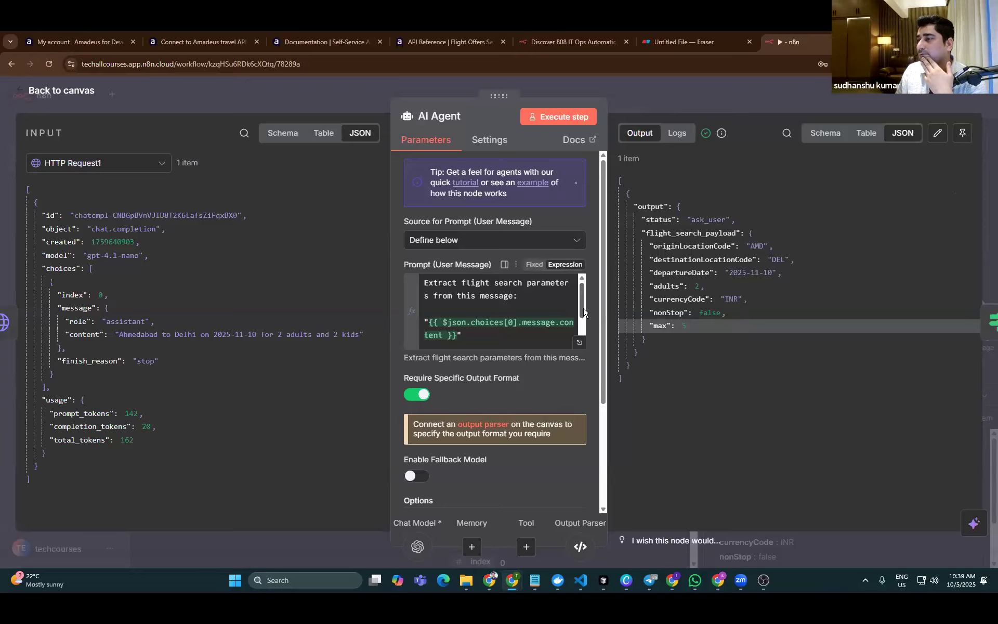
Open the AI Agent's System Message in the focused editor and review its opening instructions on the returned JSON object
scroll(576, 344, down, 2)
click(575, 347)
scroll(576, 468, down, 3)
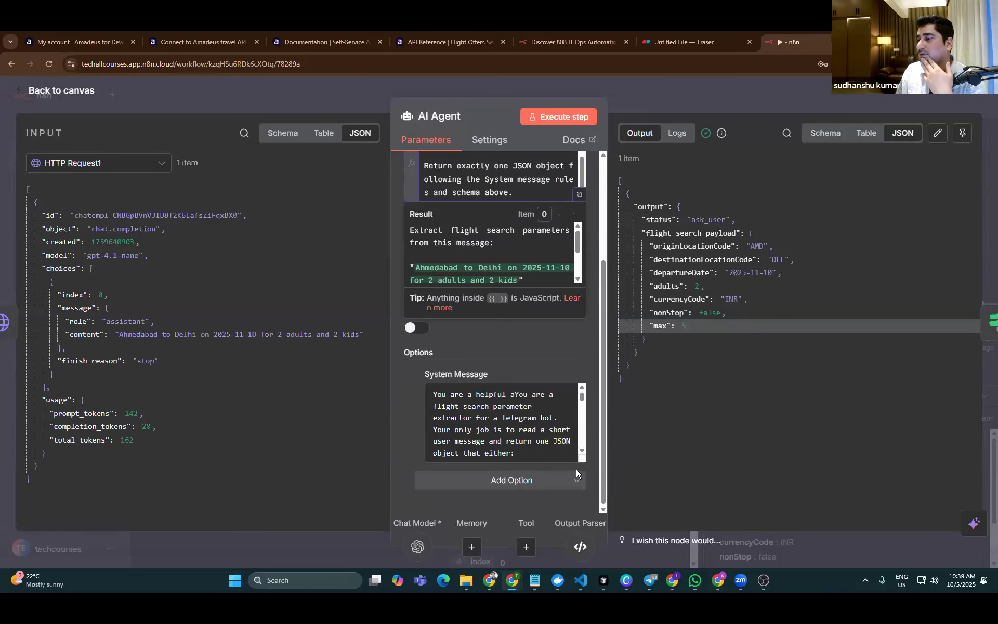
click(509, 332)
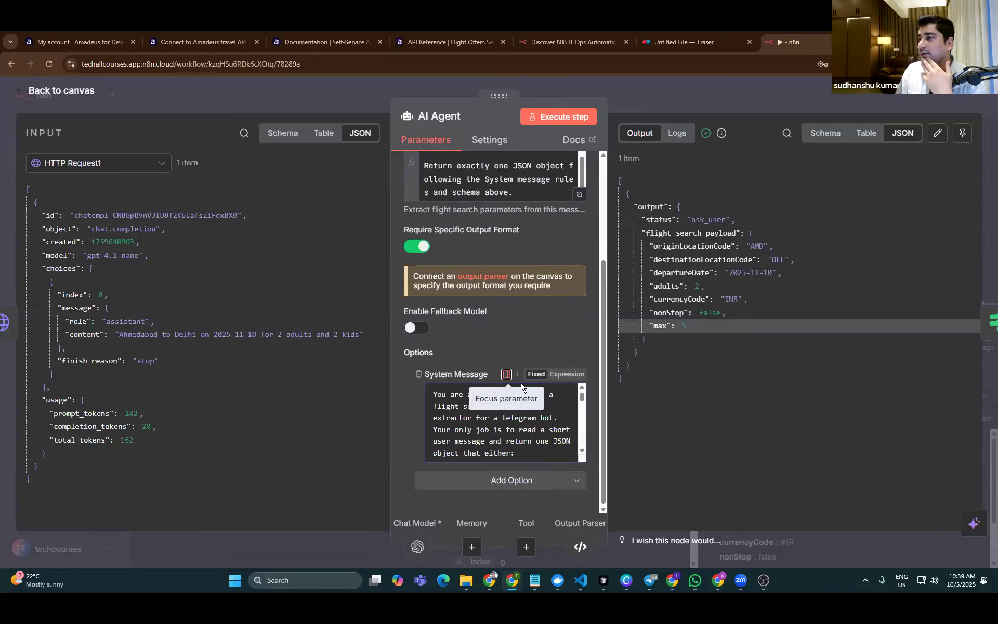
click(506, 374)
scroll(444, 188, up, 3)
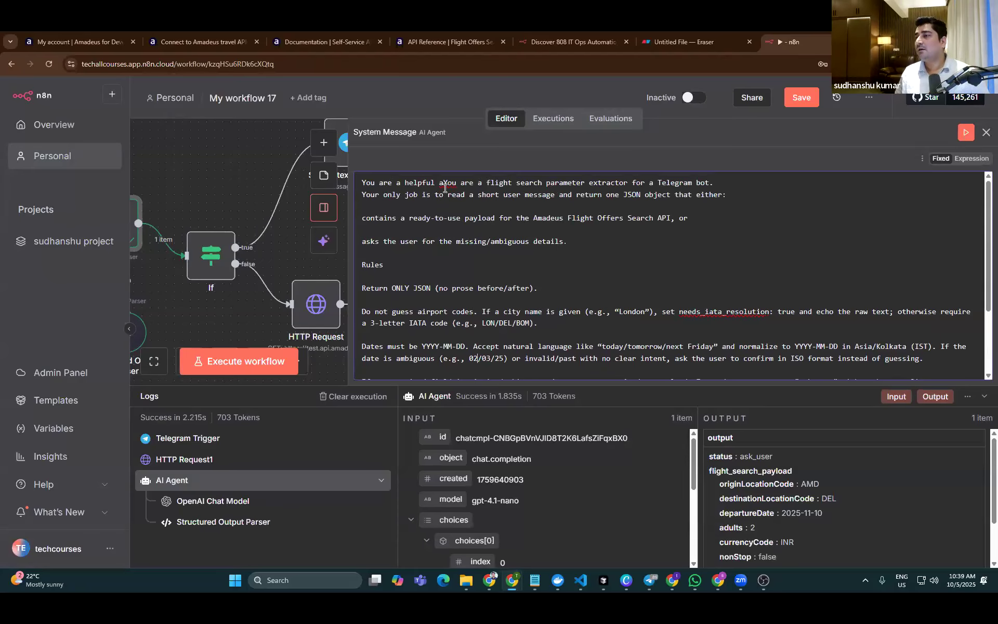
drag(392, 183, 671, 219)
click(411, 219)
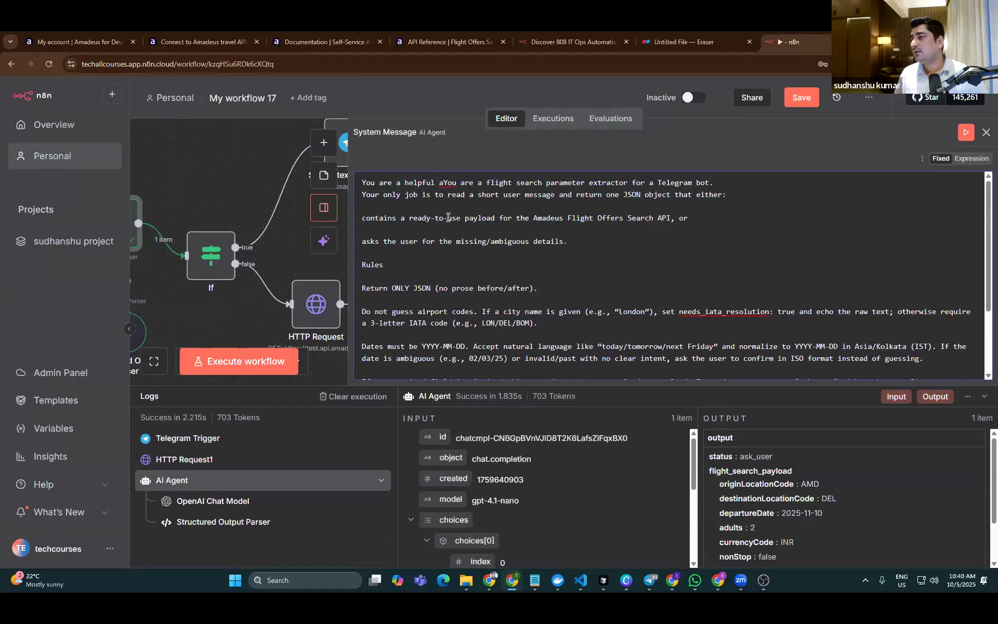
drag(439, 219, 711, 217)
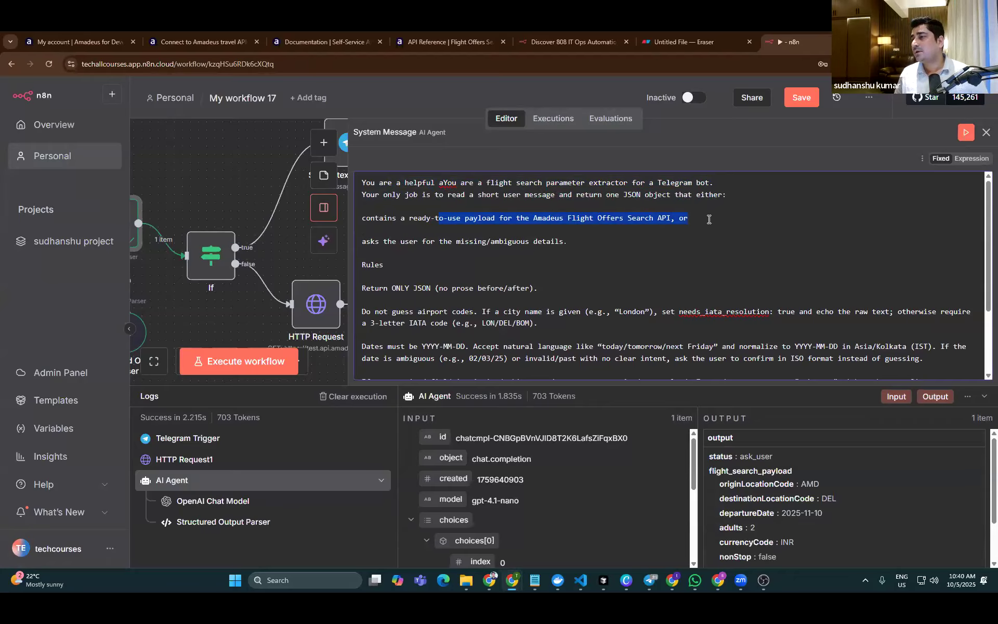
Replace "ready-to-use" in the AI Agent's system message with "information for flight booking in string format may be or some other"
click(436, 244)
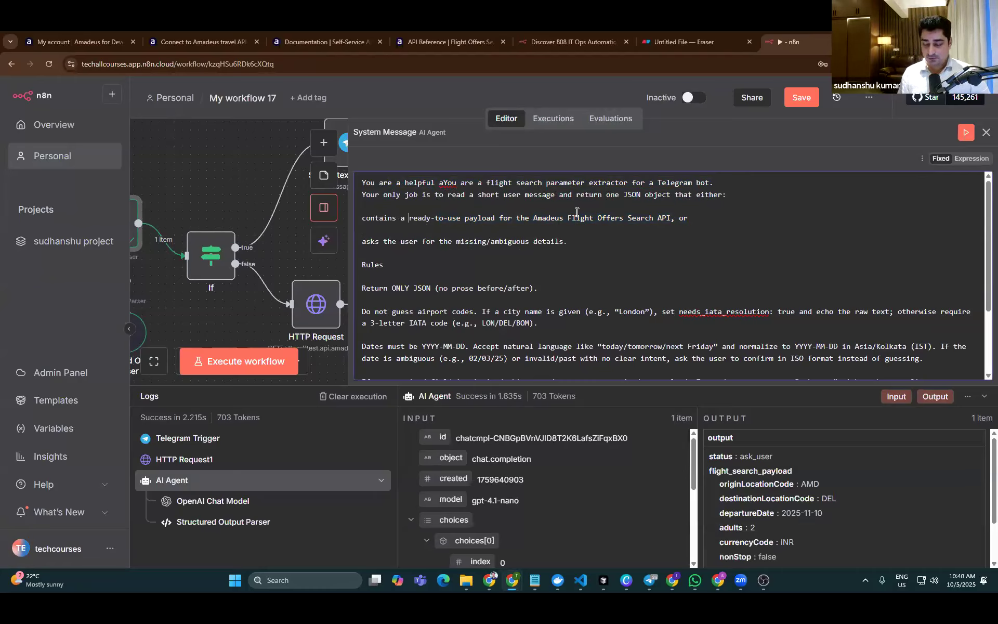
drag(460, 219, 409, 221)
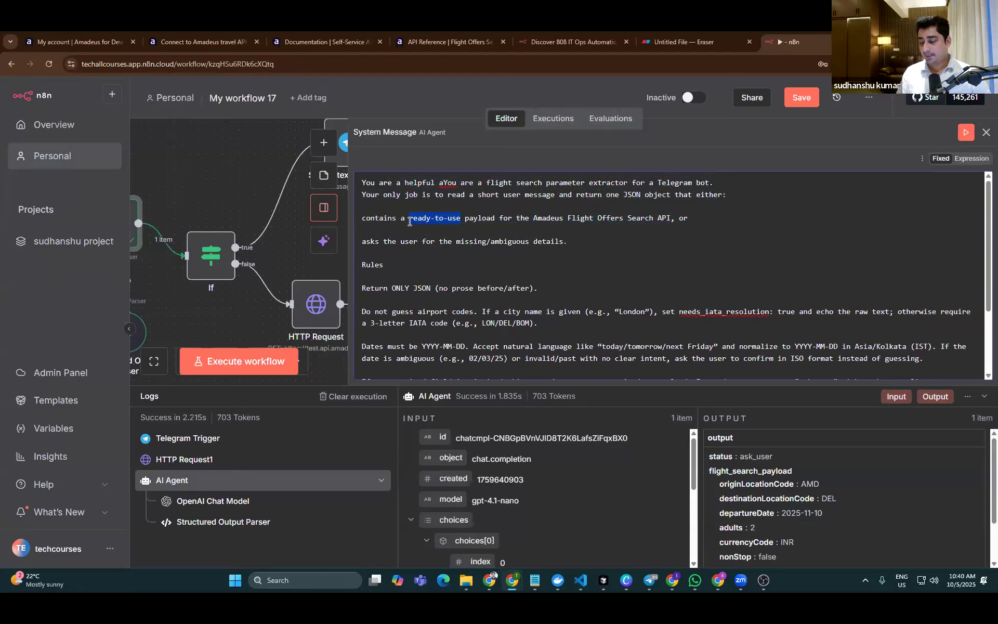
key(BackSpace)
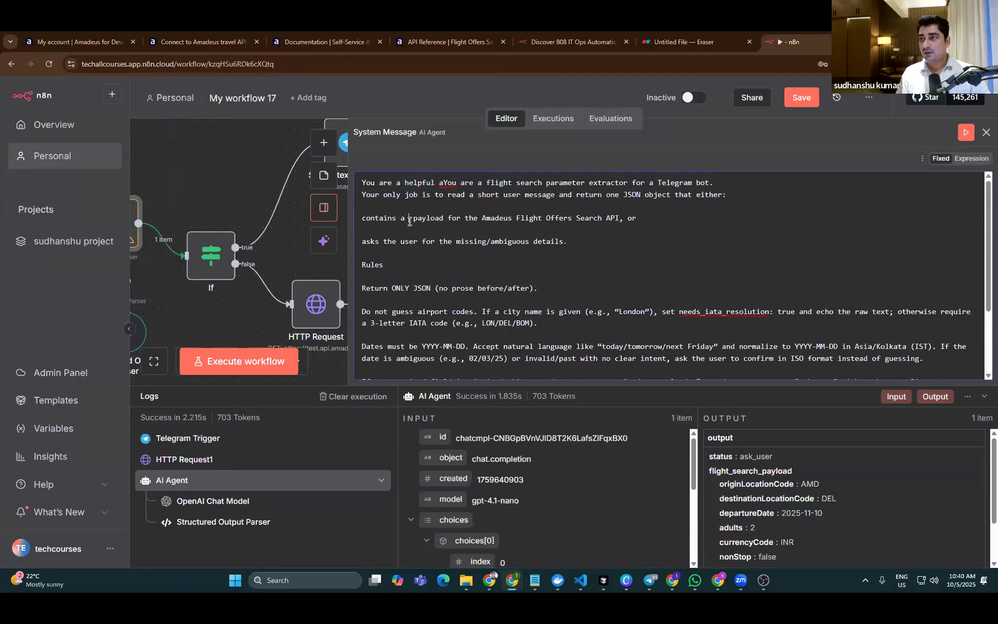
text(inf)
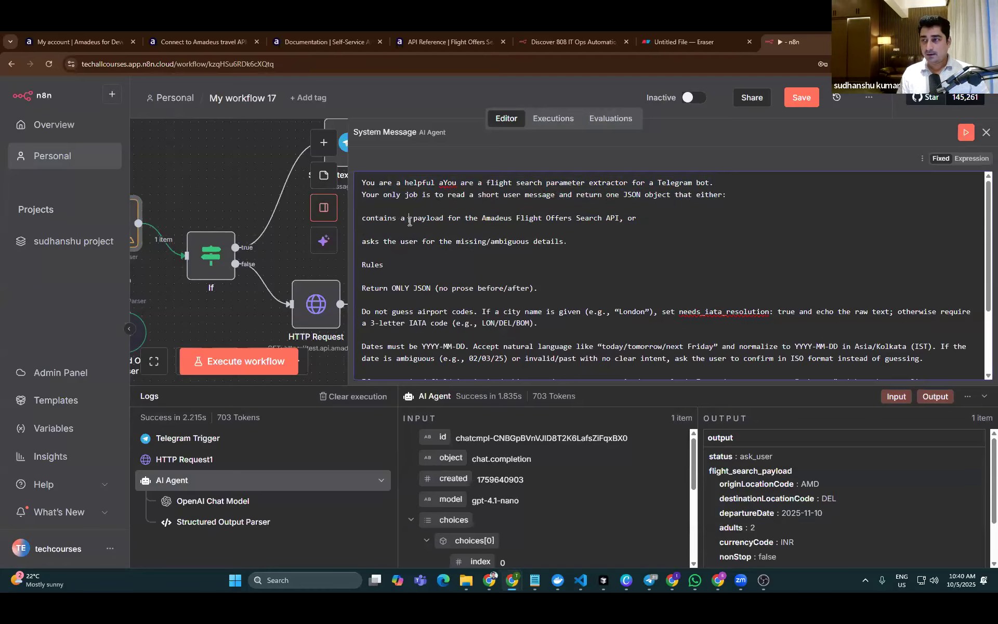
text(ormation for )
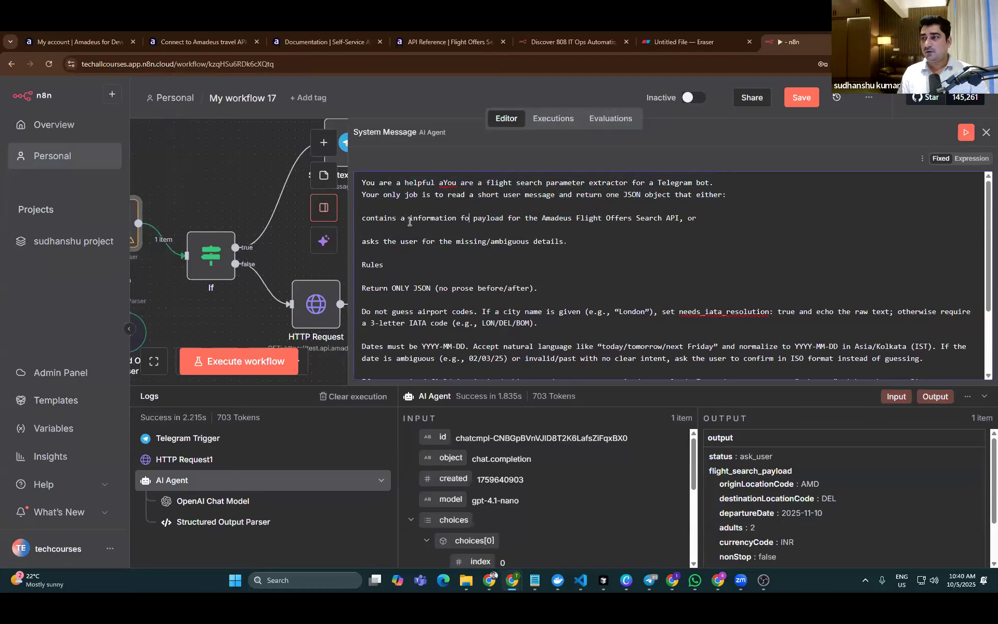
text(flight booking i)
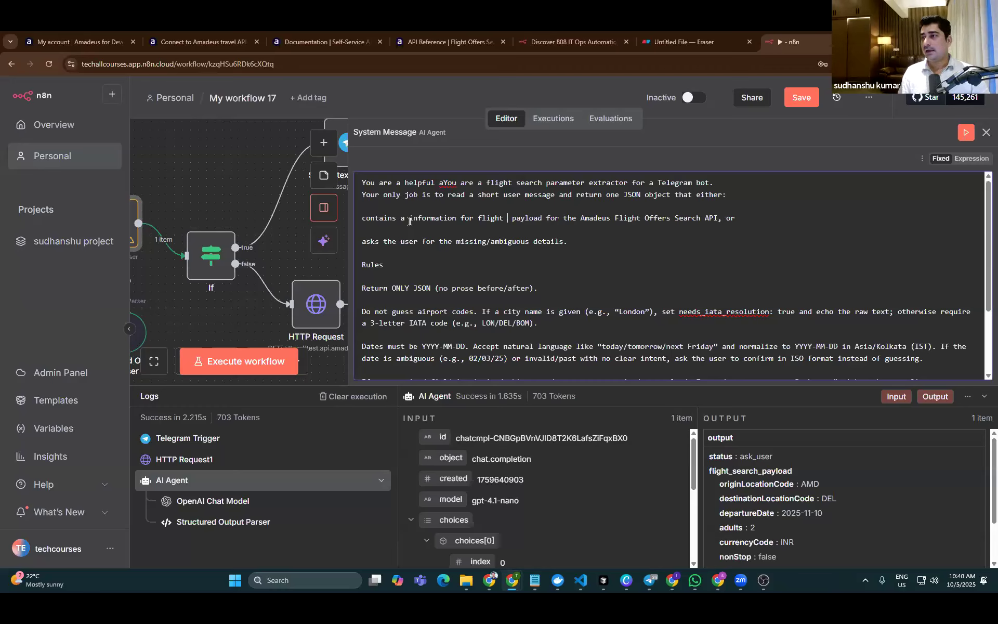
text(n string format man)
key(BackSpace)
text(y b)
key(BackSpace)
text(e or some other )
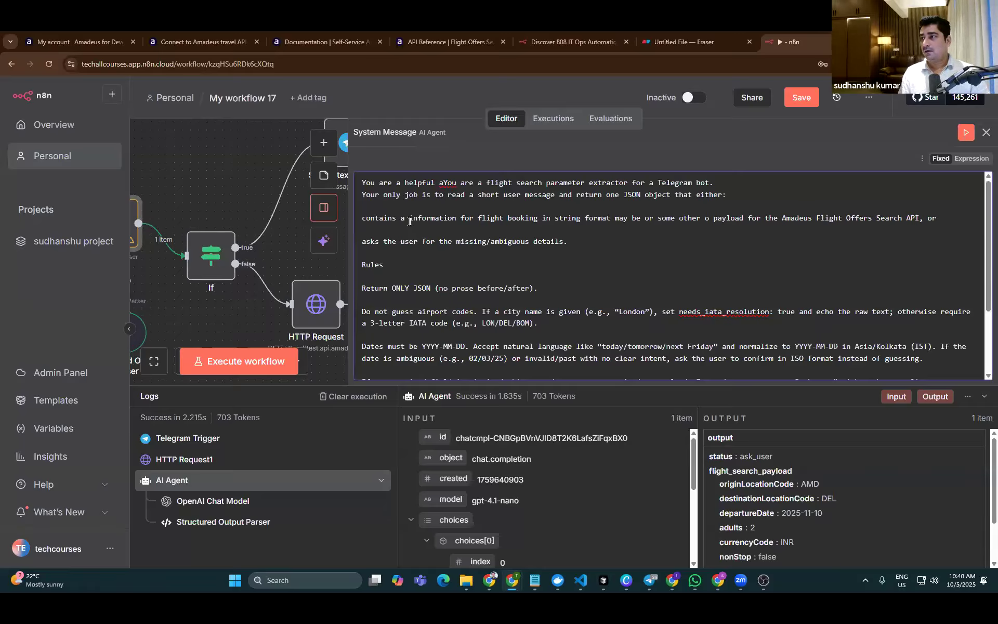
Continue that system message line with "parse that data and then try to identify origin and destination and"
text(parse that da)
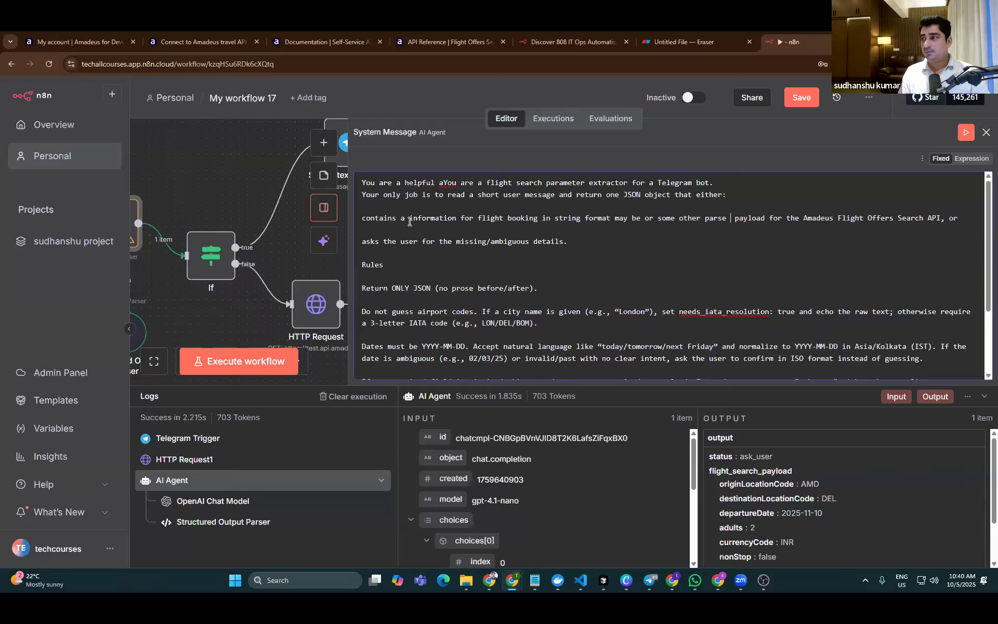
text(ta and then )
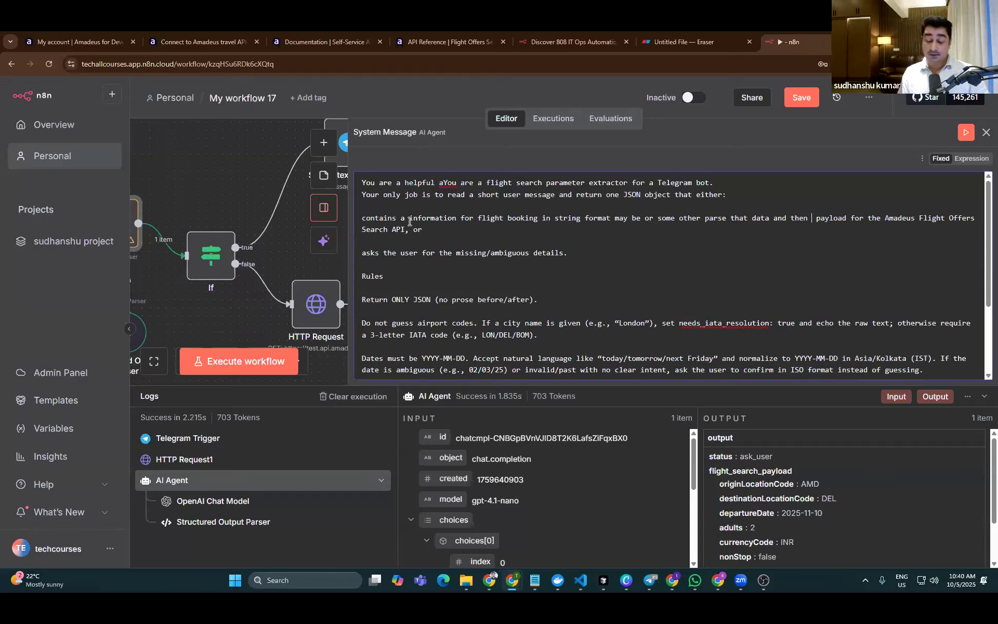
text(try to )
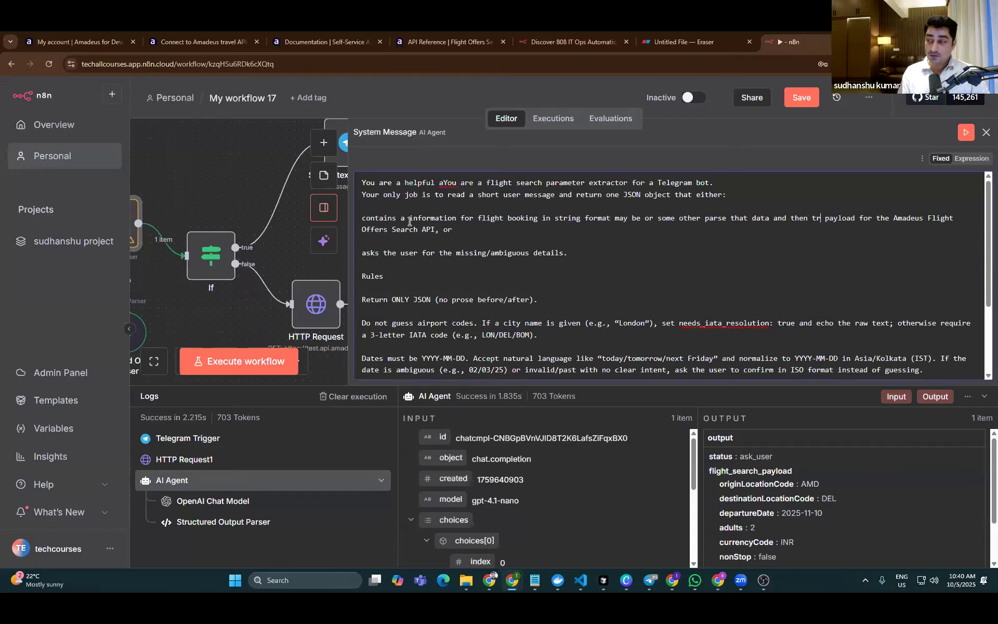
text(identify )
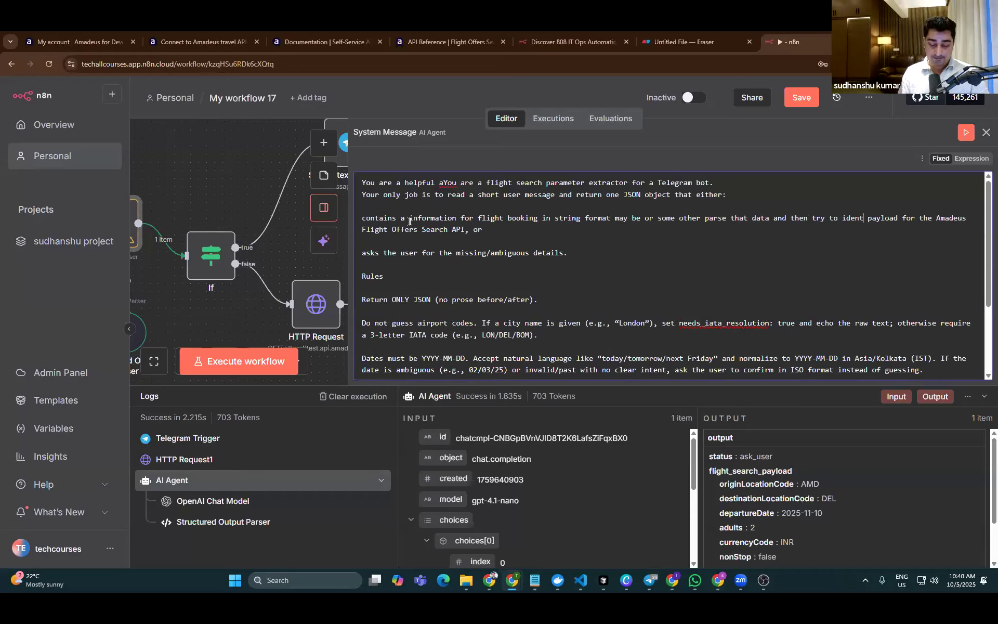
text(origin and )
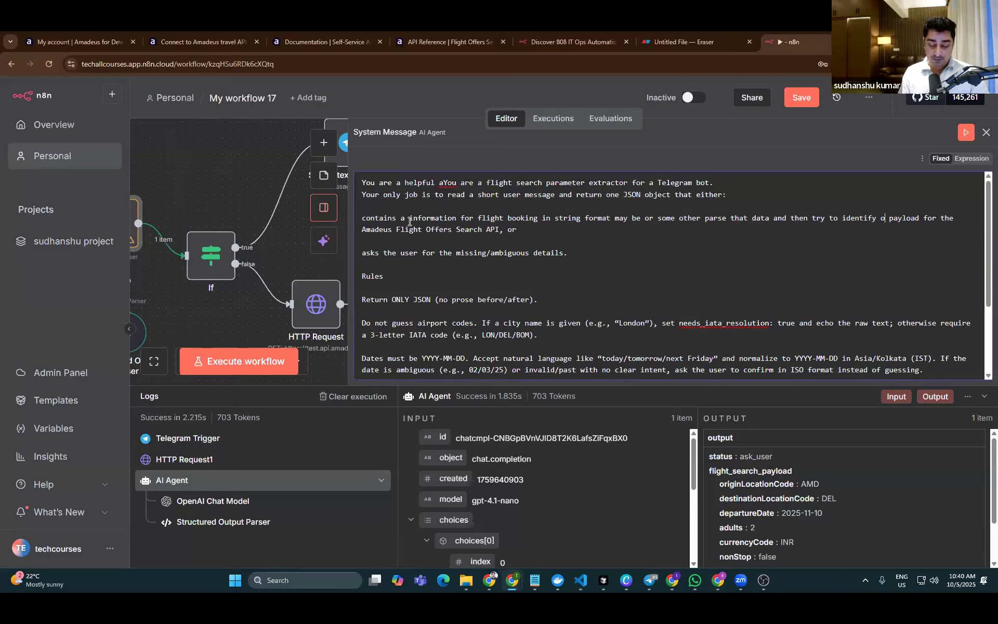
text(destination and)
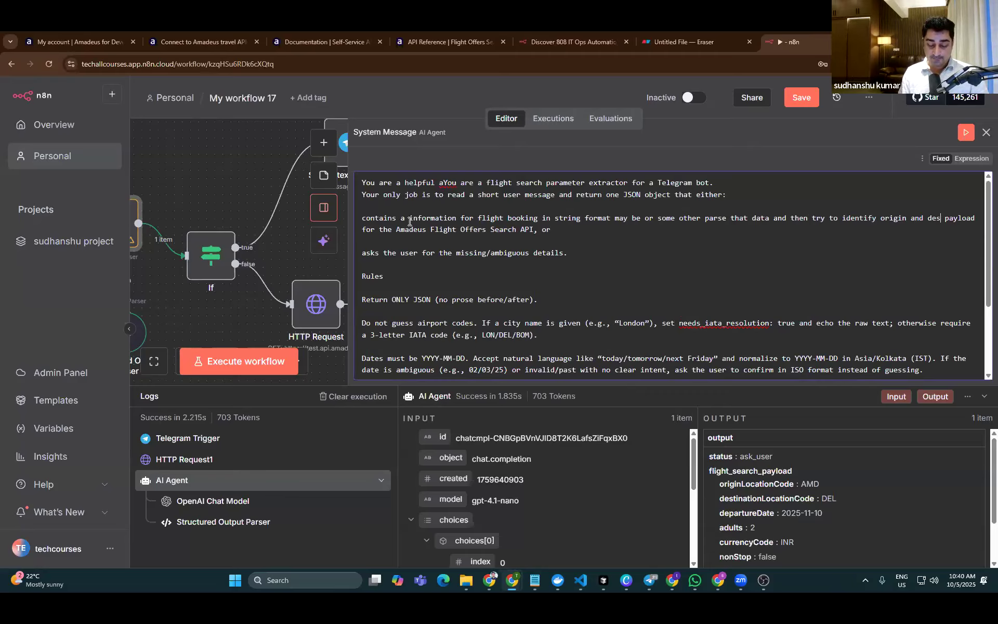
Extend the instruction with "if origin and destination is available as a code use it directly"
text( if )
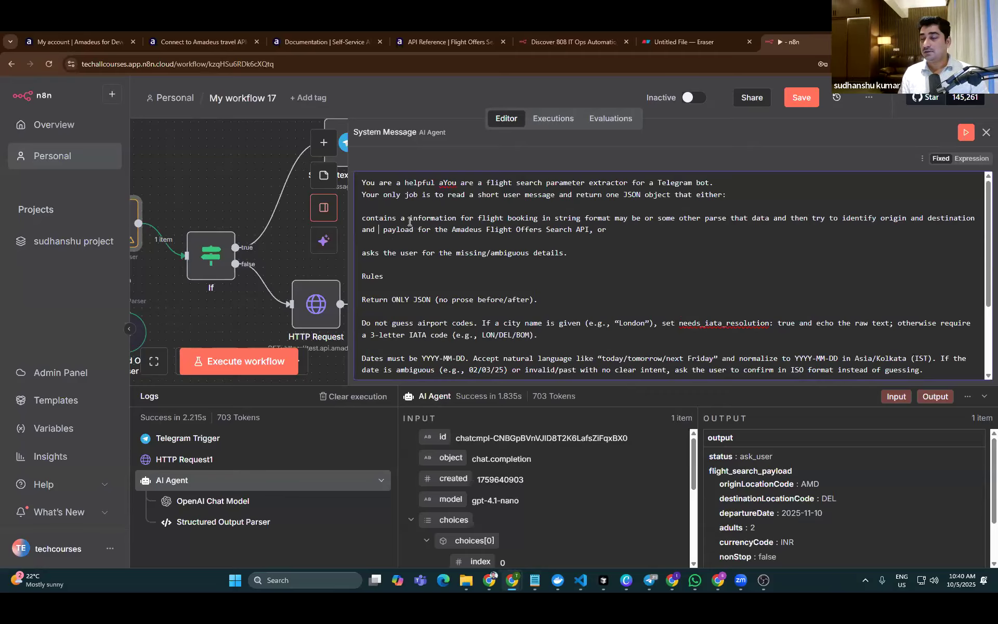
text(origin a)
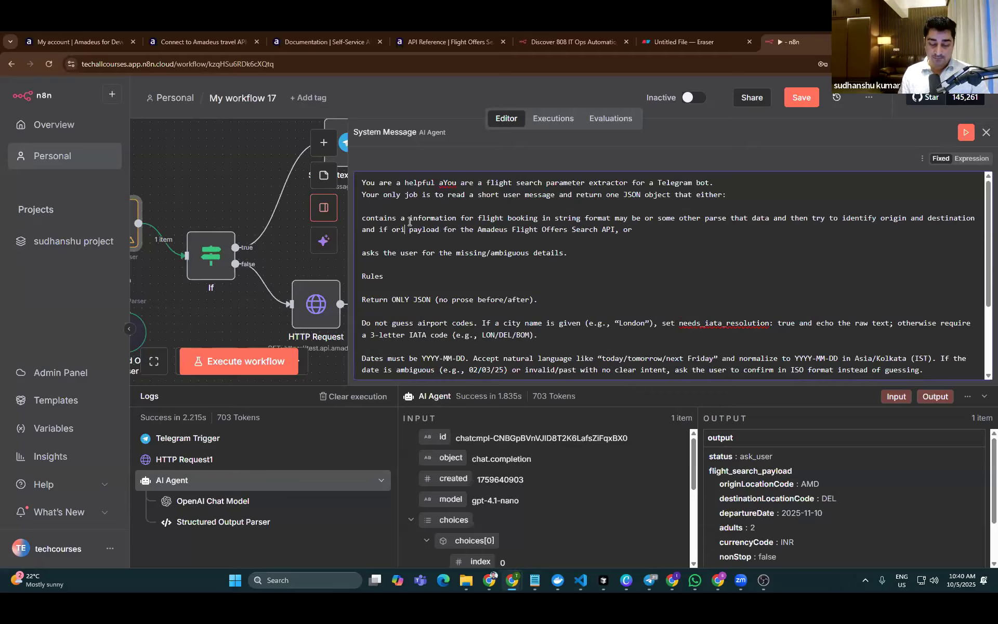
text(nd destination is )
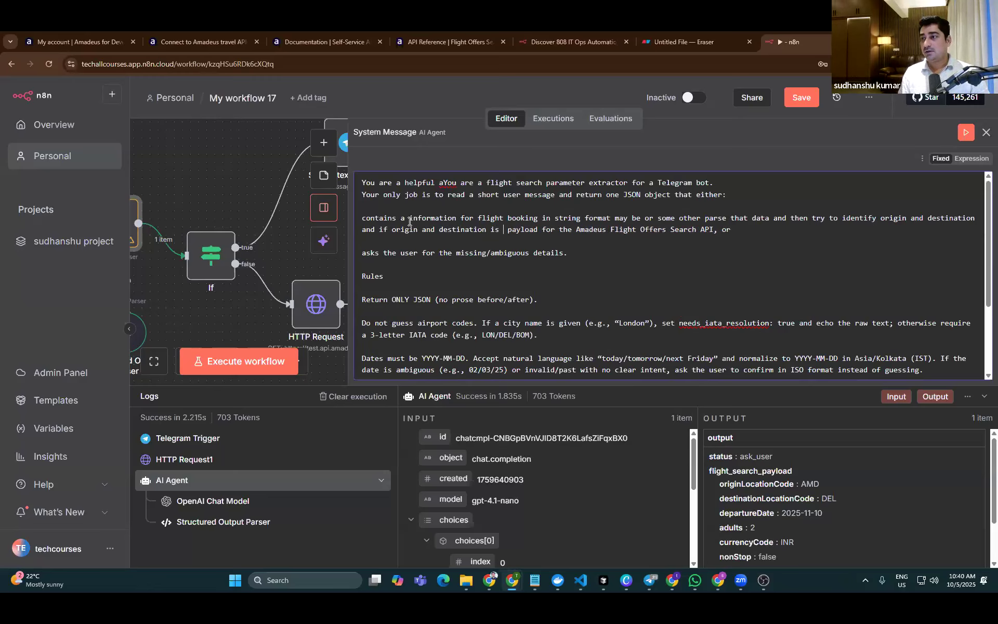
text(ava)
text(i)
text(lable )
text(as a code use)
text( it )
text(directly if )
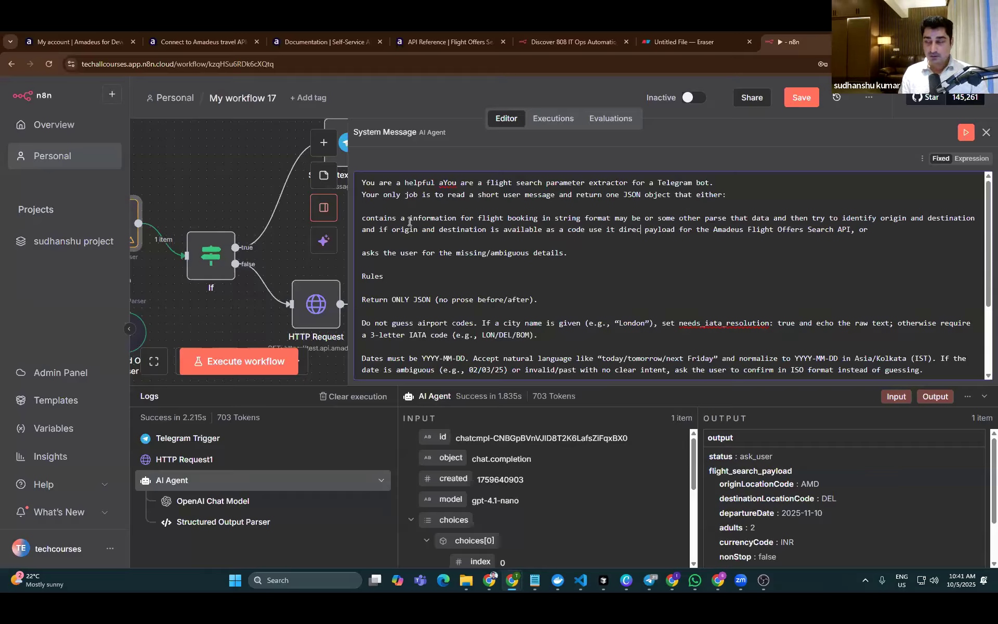
Add the fallback wording "if not avaible try to find it on your own" before "payload" in the system message
text(not )
text(avaible s)
text(ry to )
text(find it on y)
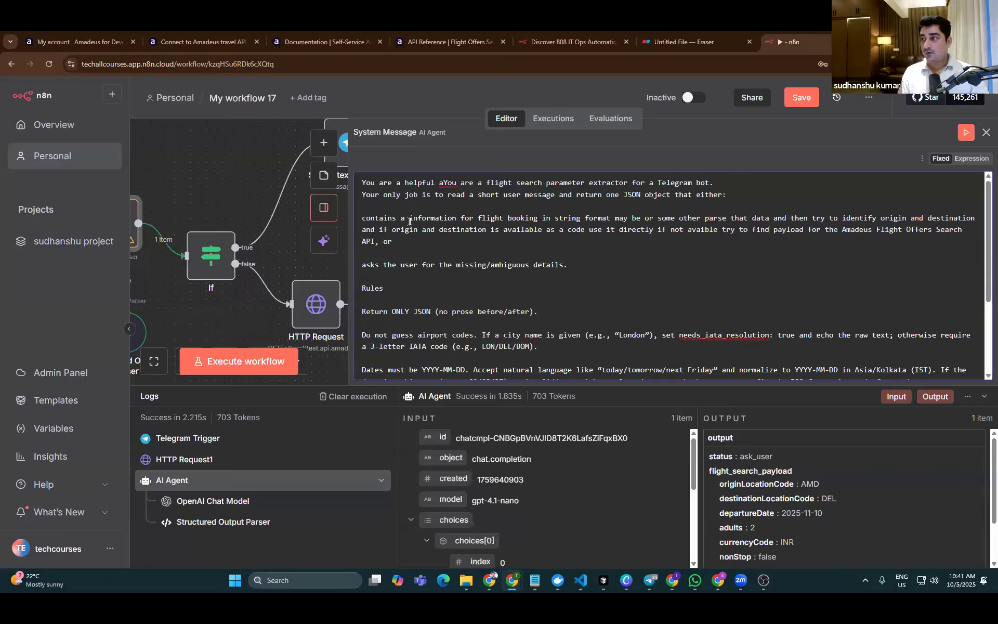
text(our own)
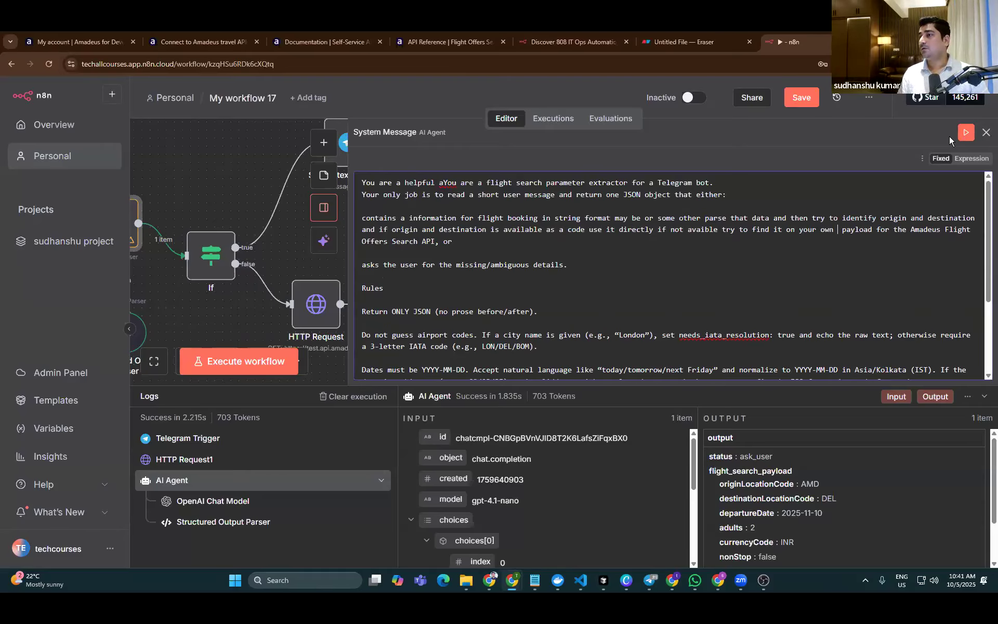
Close the expanded system message editor and execute the AI Agent node on its own
click(987, 134)
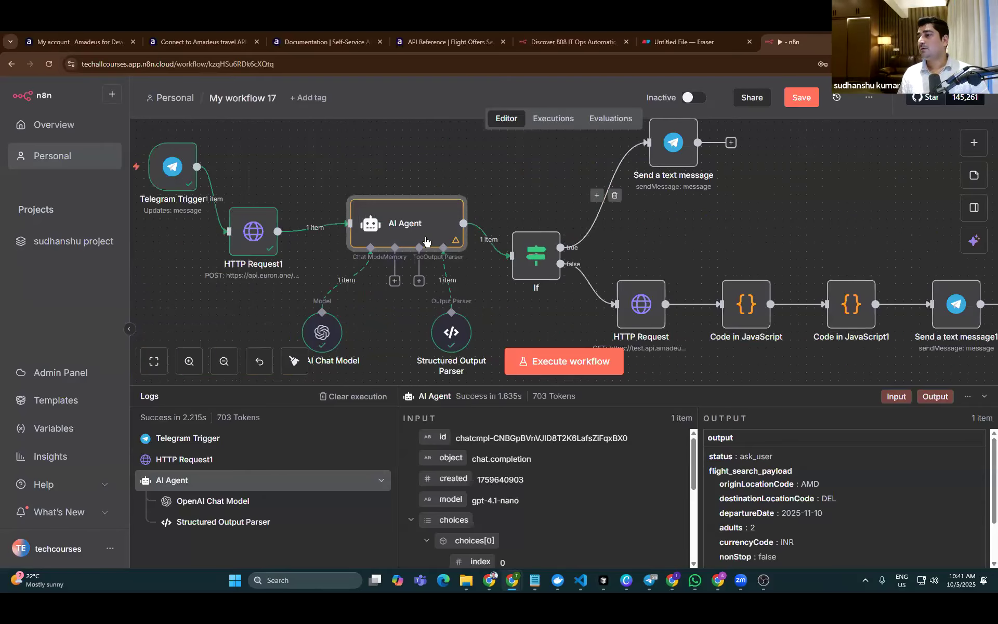
key(Return)
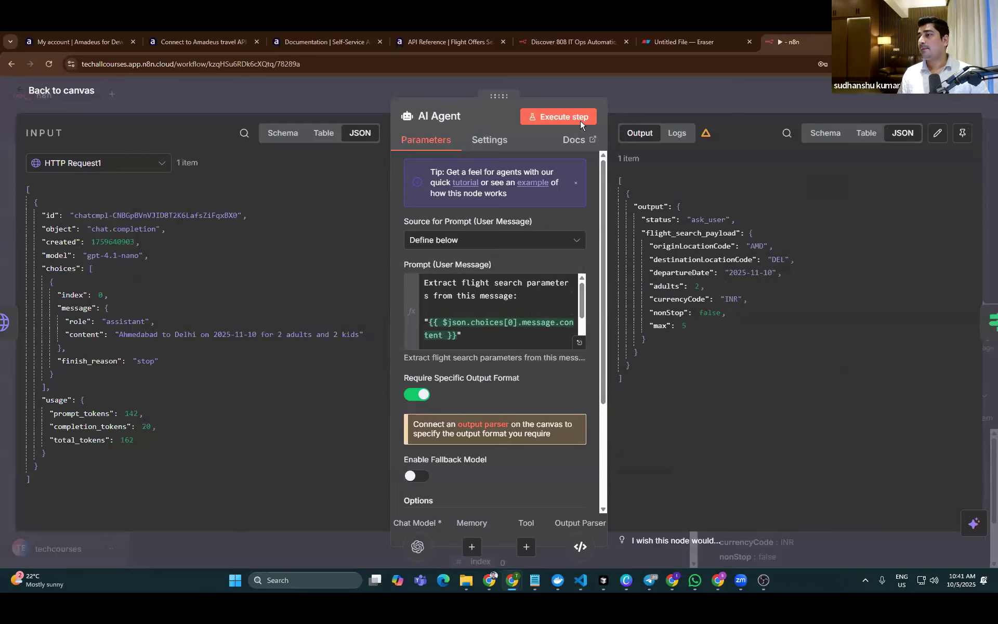
click(580, 120)
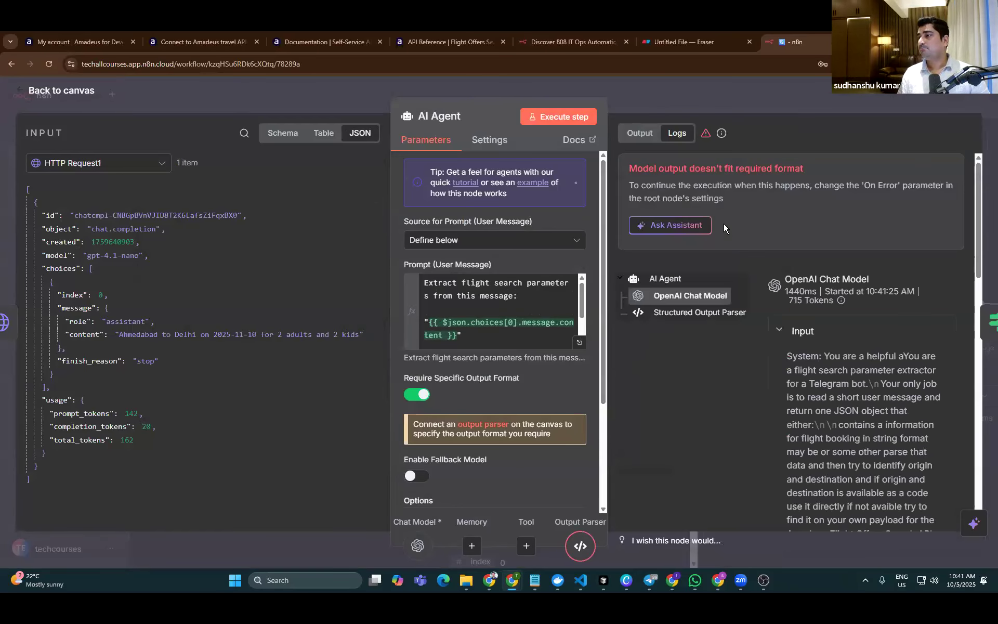
Examine the AI Agent's run logs, error details and current system message to find why the execution failed
scroll(819, 355, down, 6)
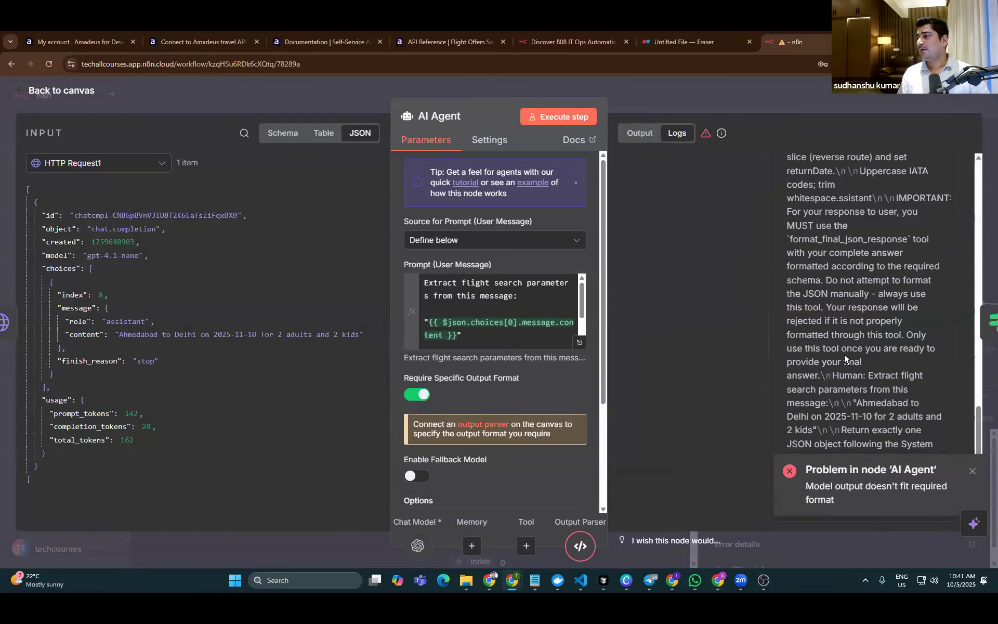
scroll(844, 354, up, 8)
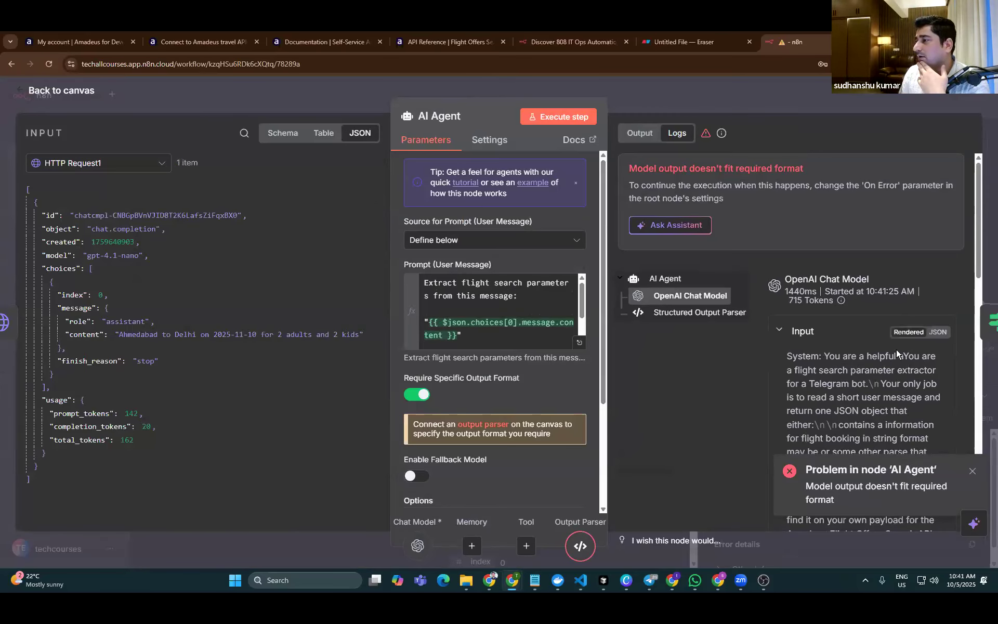
scroll(895, 348, down, 8)
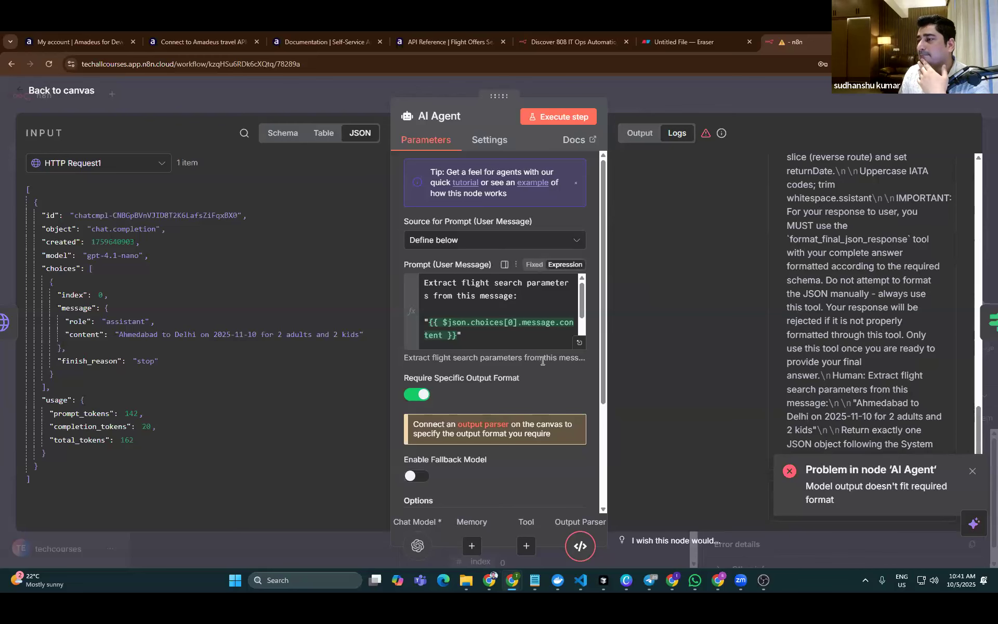
scroll(566, 395, down, 3)
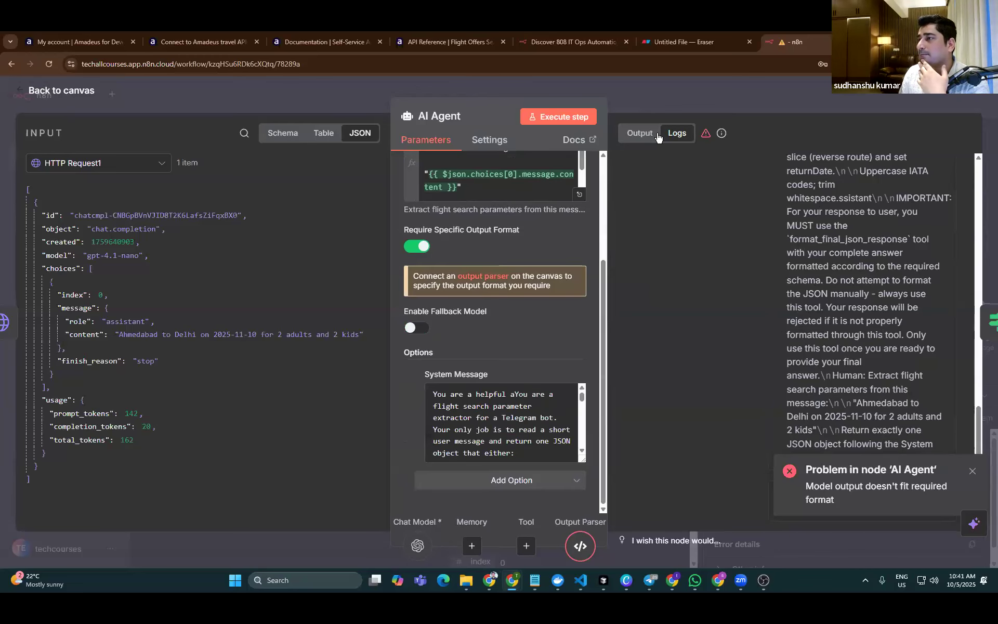
click(640, 133)
click(643, 319)
scroll(780, 379, down, 3)
scroll(780, 380, up, 3)
scroll(541, 433, down, 5)
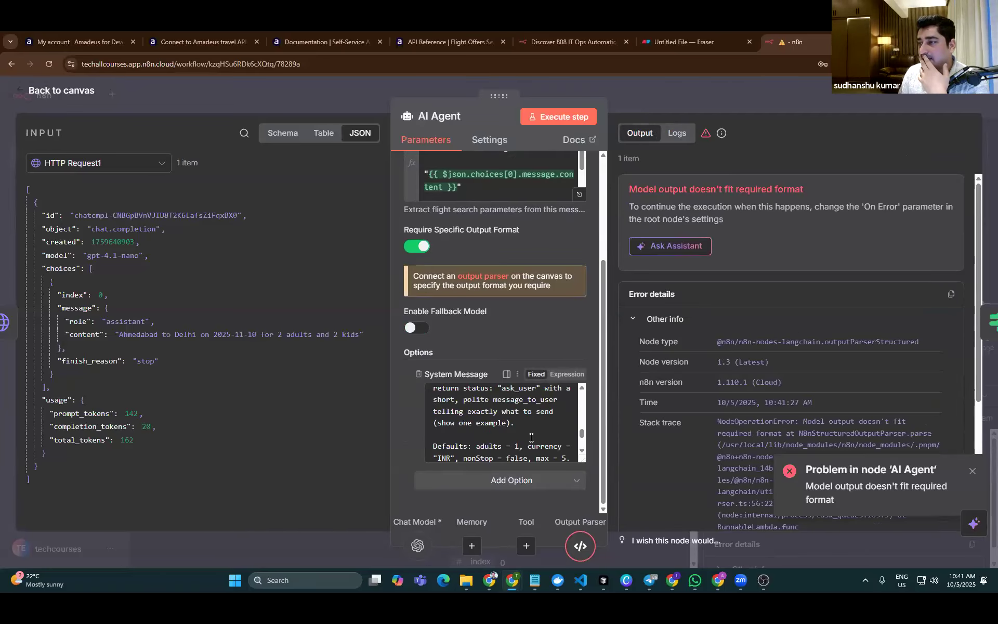
scroll(541, 433, up, 5)
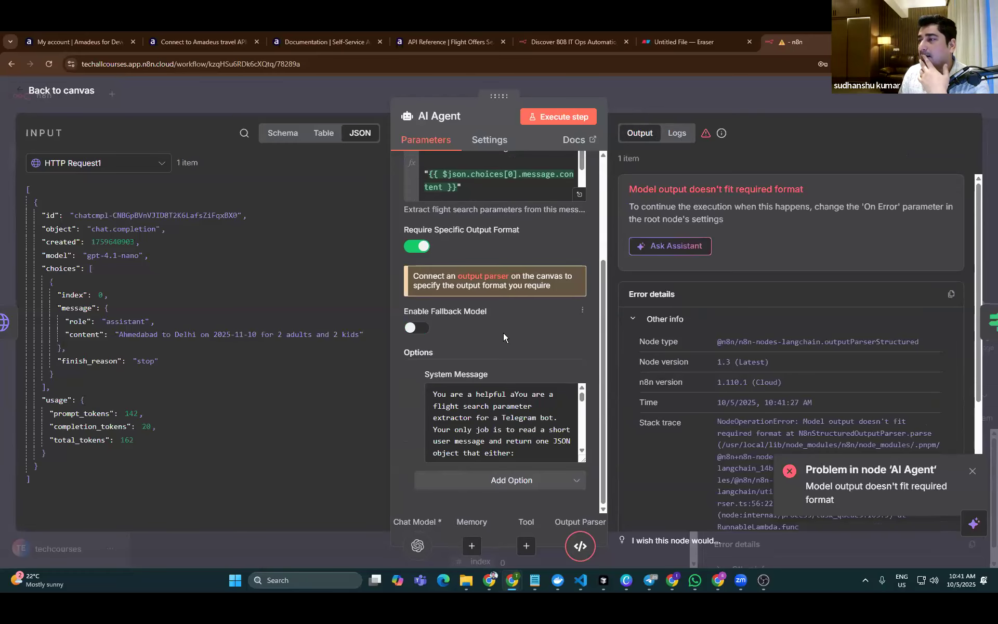
scroll(503, 332, up, 3)
Execute the AI Agent node again and reopen its system message in the expanded editor to review the rules
click(558, 116)
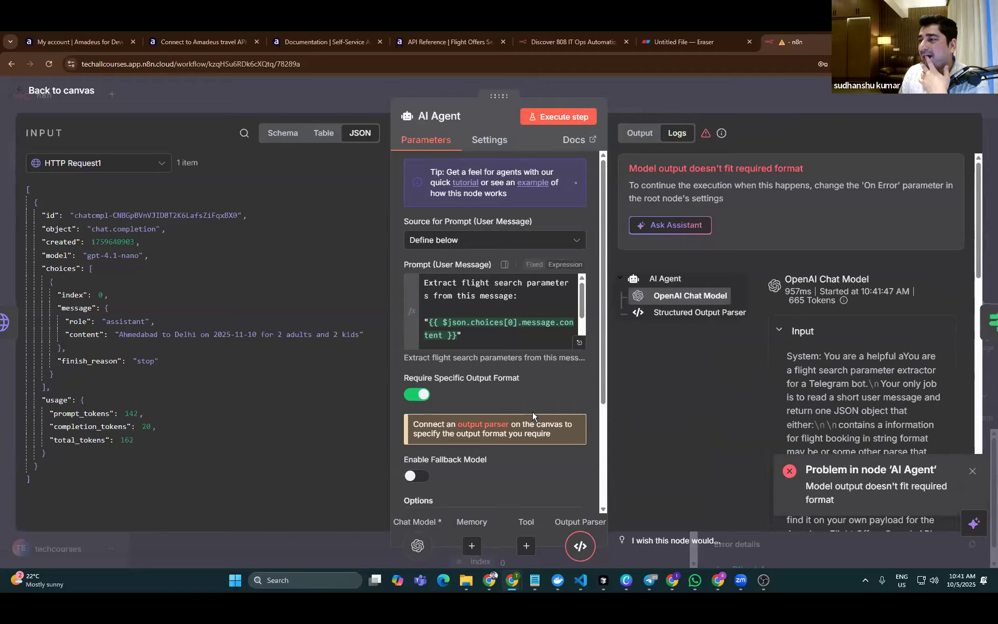
scroll(545, 372, down, 3)
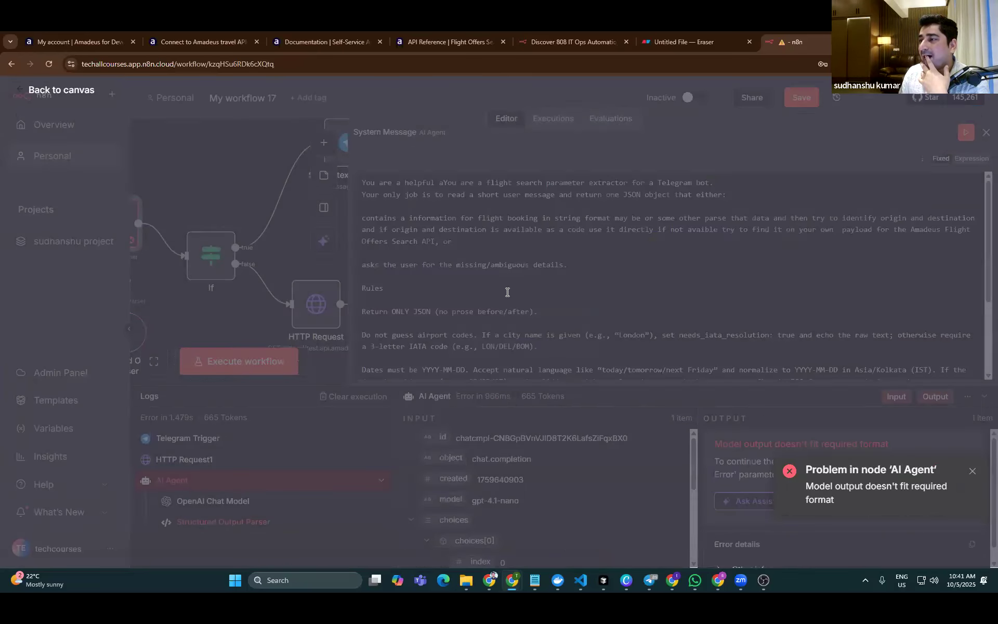
click(506, 374)
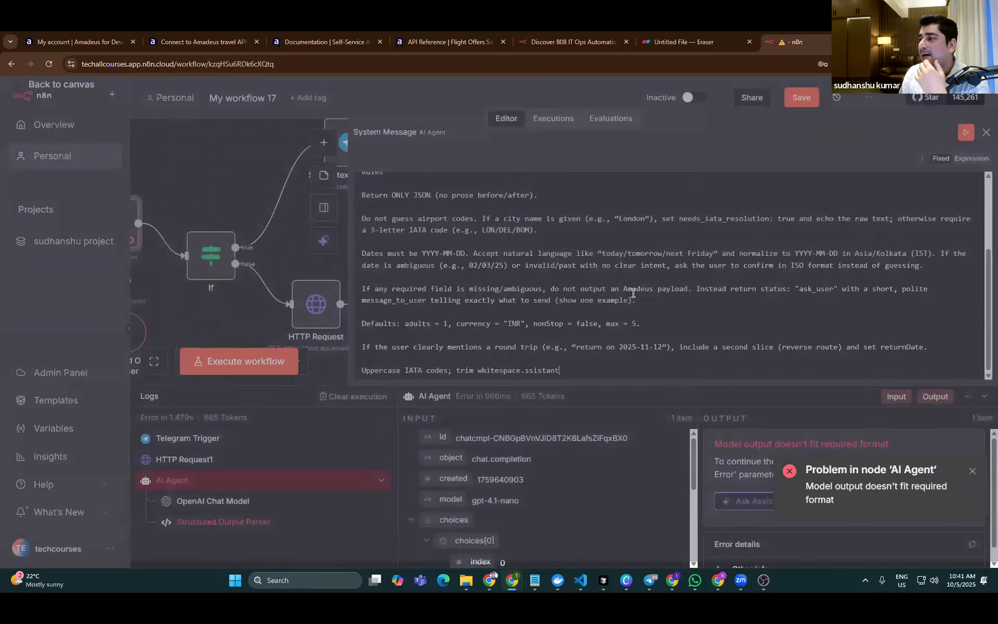
scroll(426, 313, up, 3)
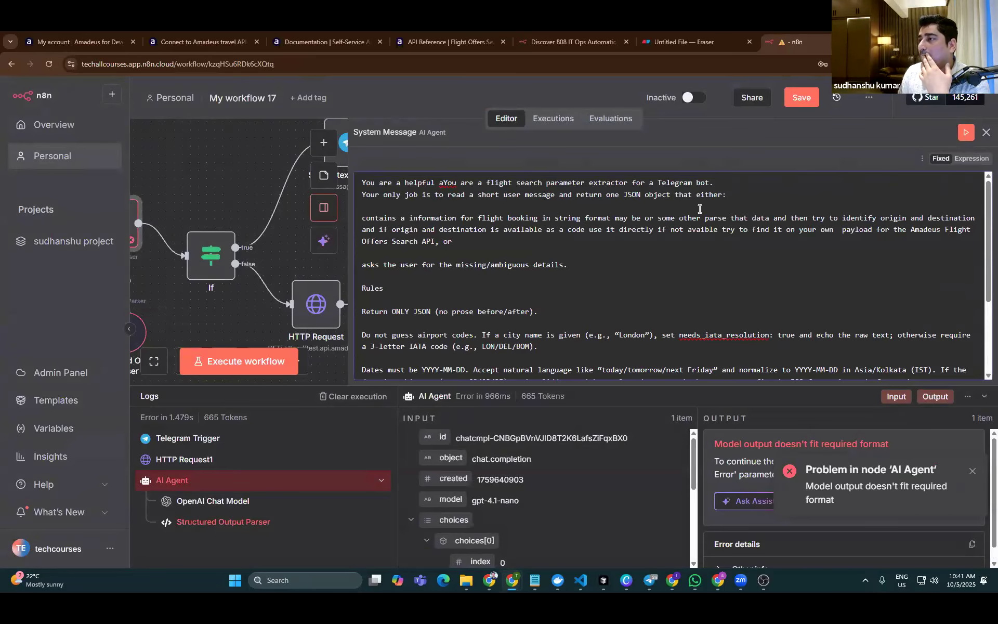
click(755, 261)
scroll(766, 271, down, 2)
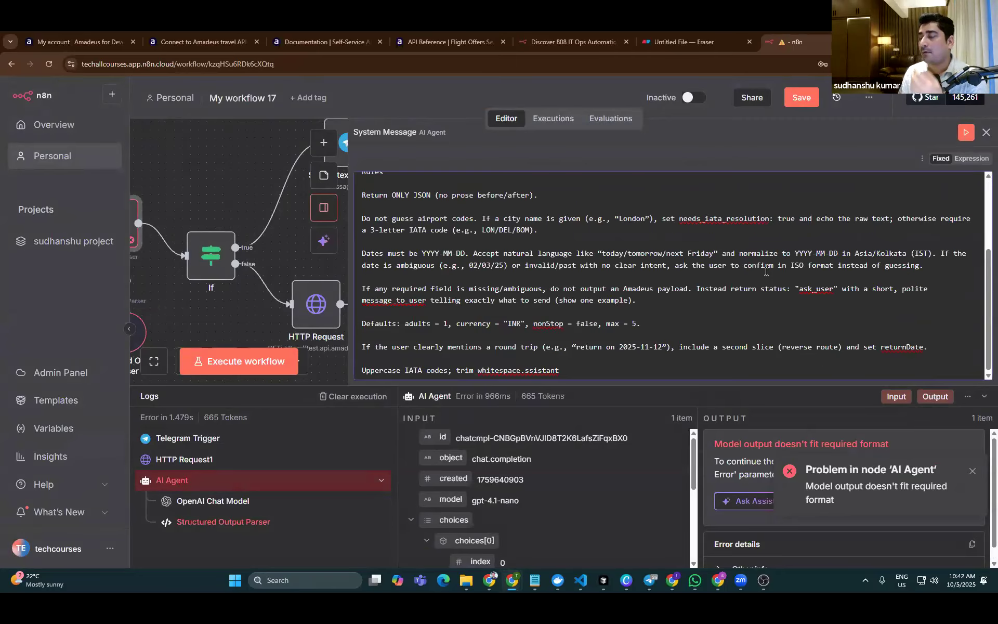
key(ctrl+a)
text(c)
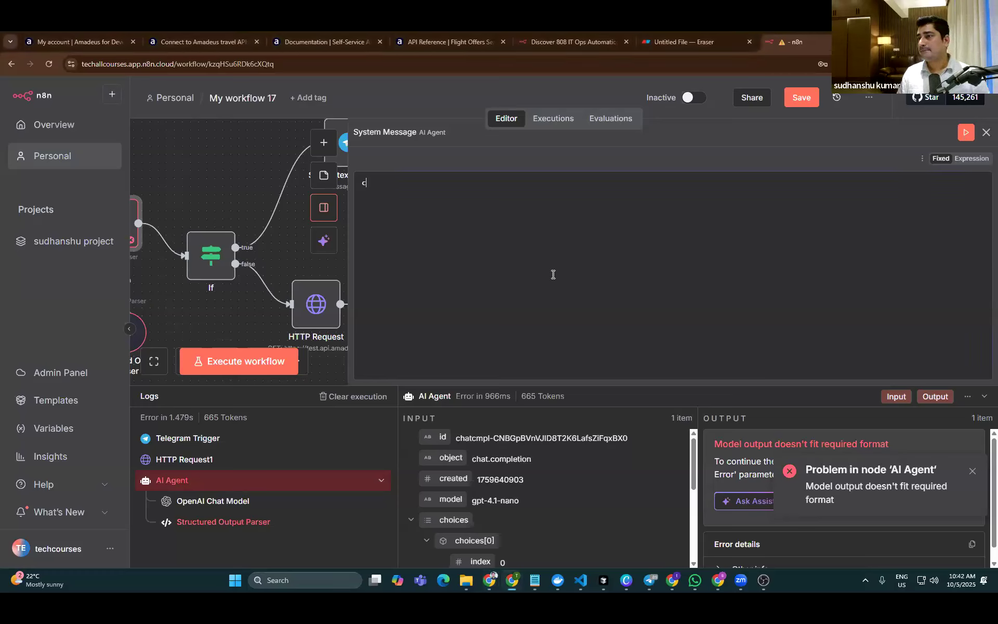
key(BackSpace)
key(ctrl+v)
Copy the AI Agent's entire system message for use in another window and close its expanded editor
key(ctrl+a)
key(alt+Tab)
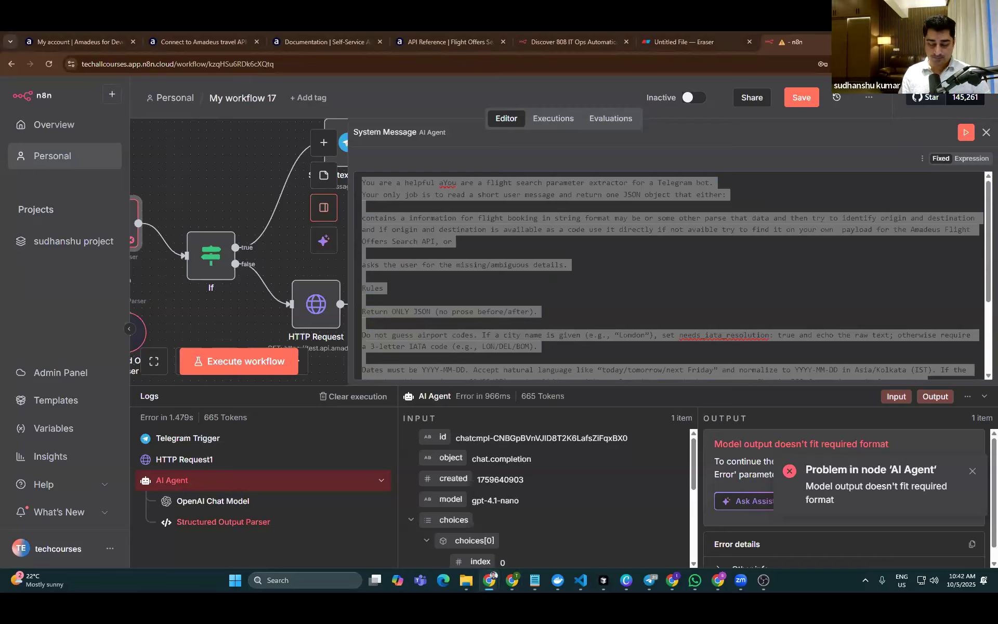
click(986, 132)
Copy the AI Agent node's complete JSON input from HTTP Request1 for use in another window and return to the canvas
double_click(399, 234)
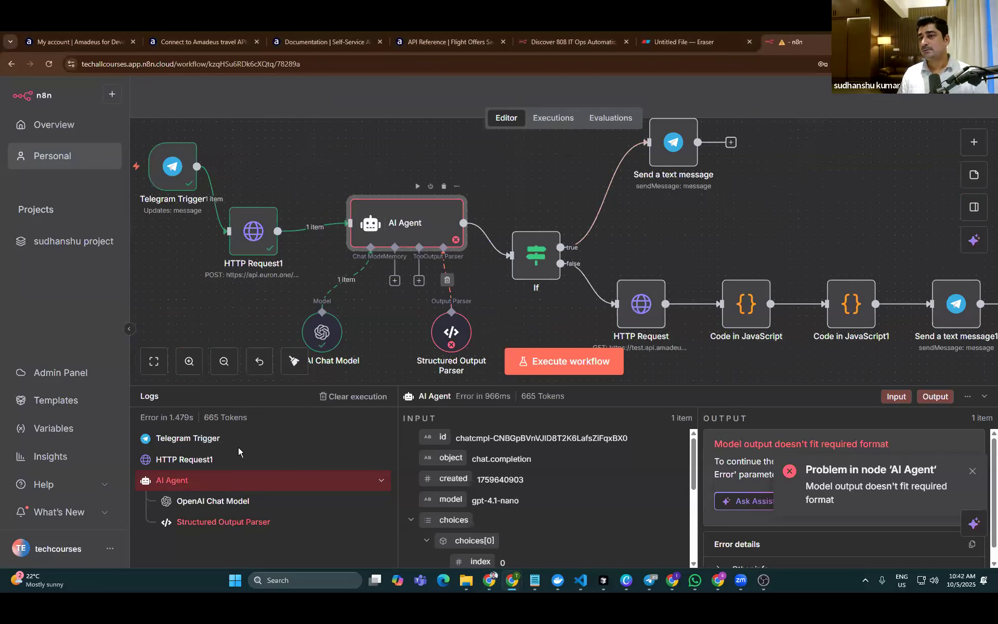
drag(19, 207, 23, 187)
key(alt+Tab)
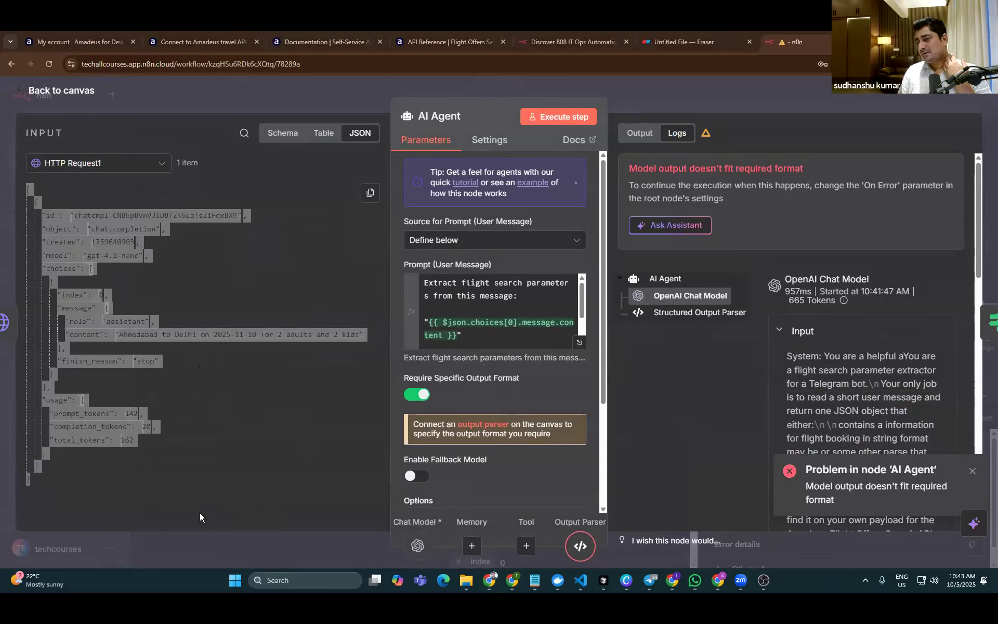
click(177, 501)
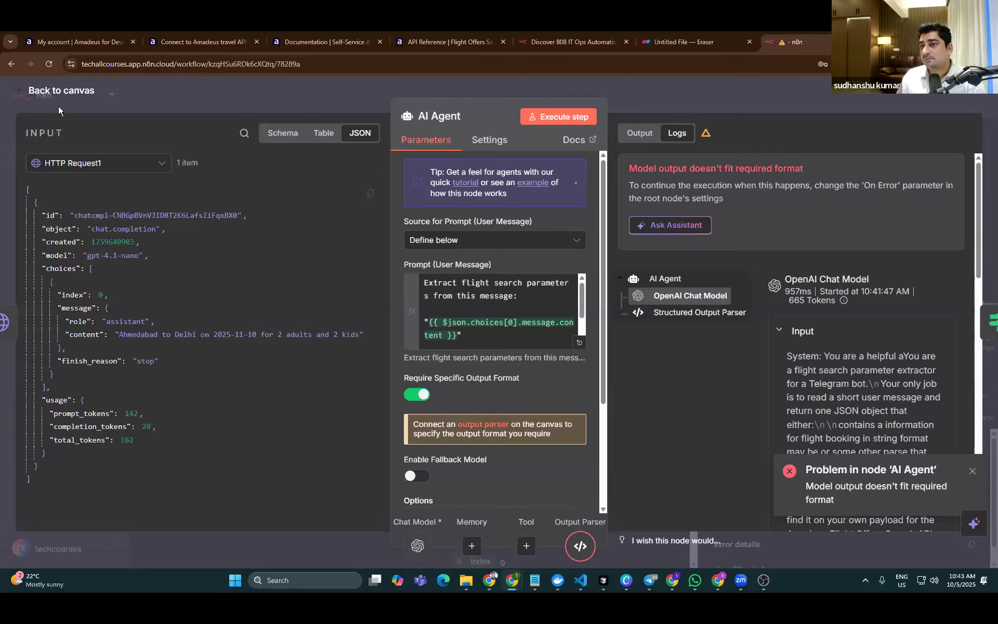
click(67, 92)
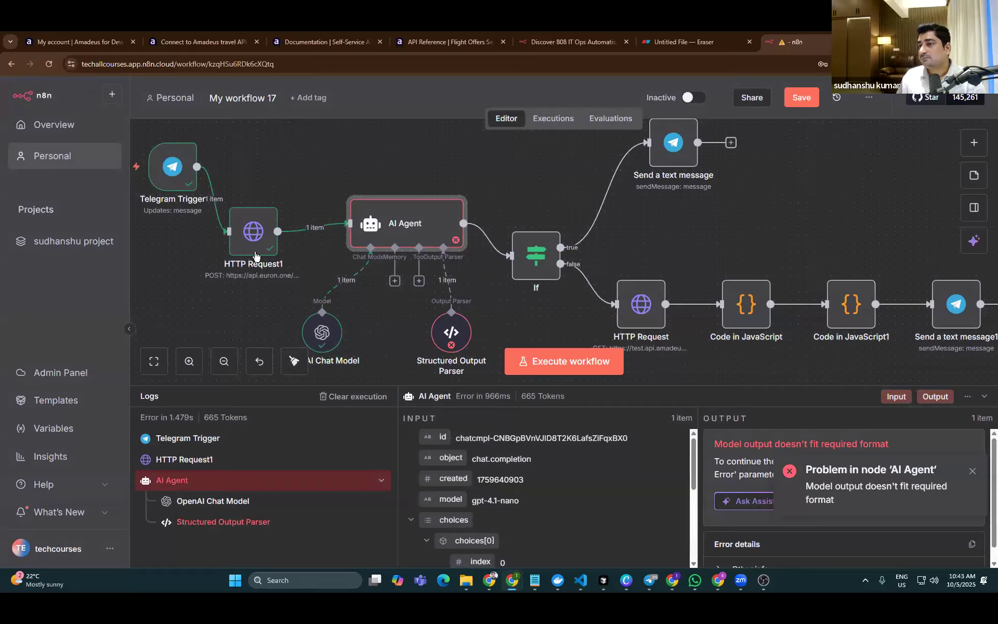
Set max_tokens to 500 in the JSON body of HTTP Request1 and execute that node on its own
double_click(253, 231)
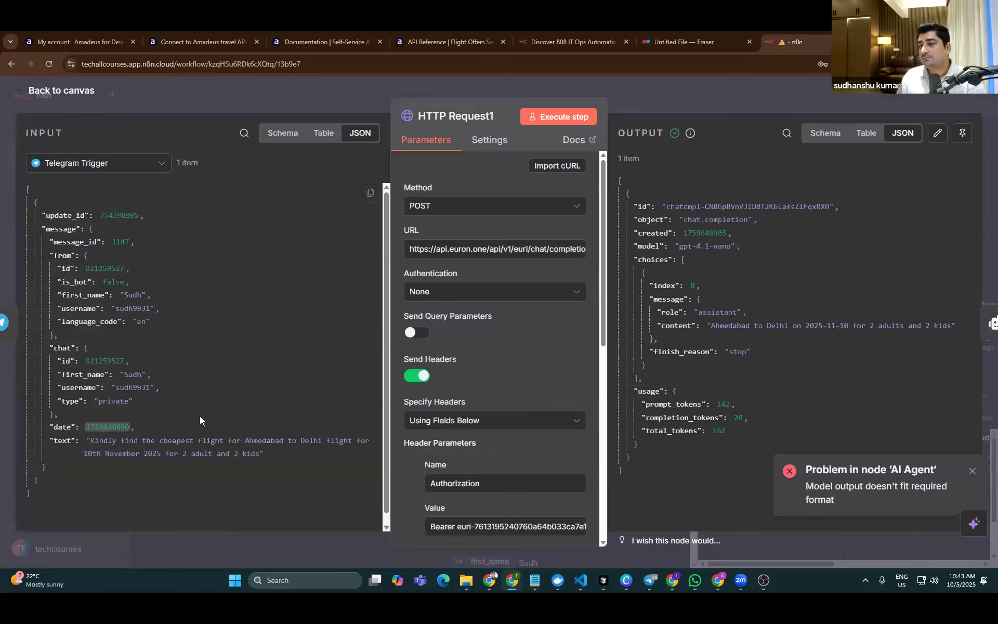
scroll(495, 340, down, 8)
scroll(496, 343, down, 3)
scroll(507, 373, up, 3)
scroll(507, 373, down, 5)
click(514, 369)
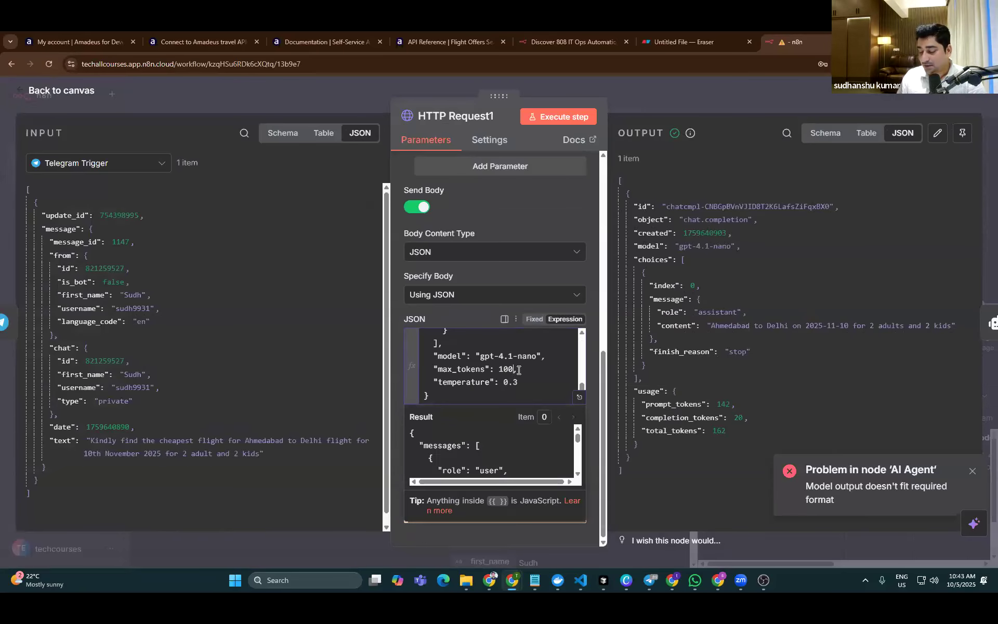
key(BackSpace)
key(BackSpace)
key(BackSpace)
key(BackSpace)
text(500)
click(574, 119)
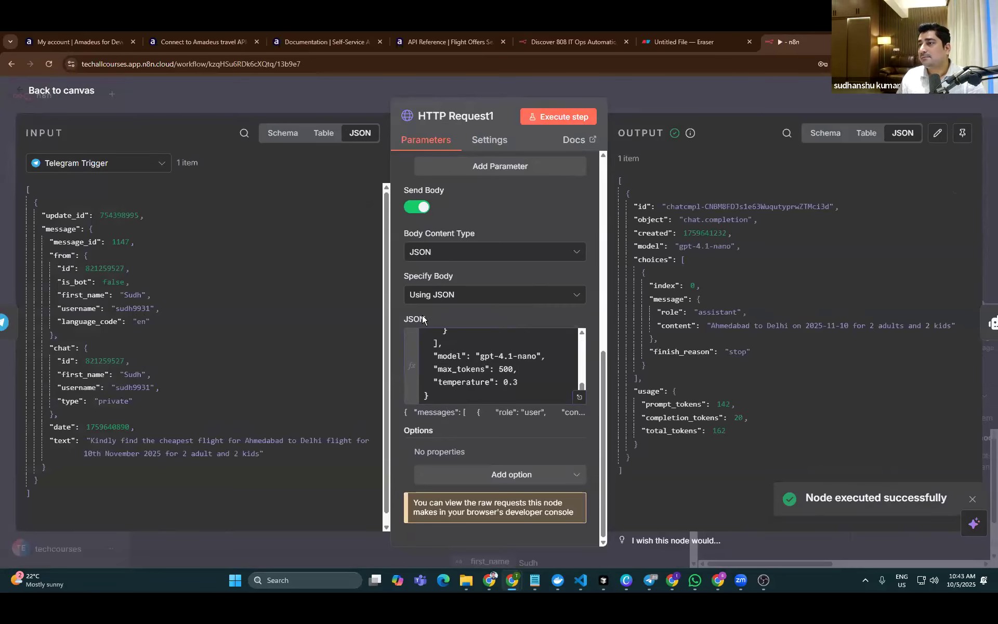
key(Escape)
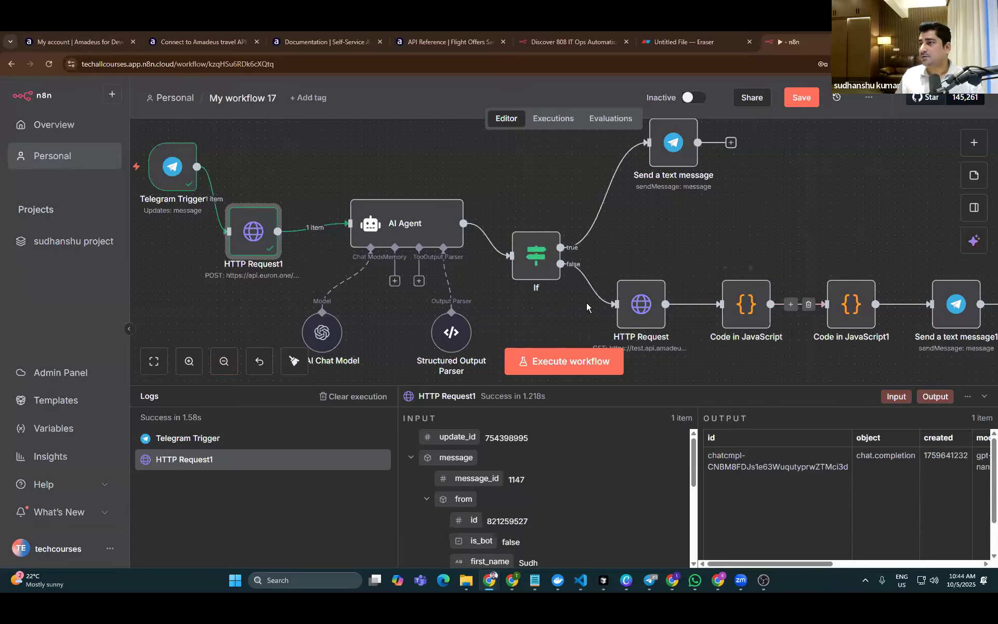
Replace the AI Agent's system message with the rewritten prompt that always outputs one complete Amadeus API payload as valid JSON
double_click(422, 229)
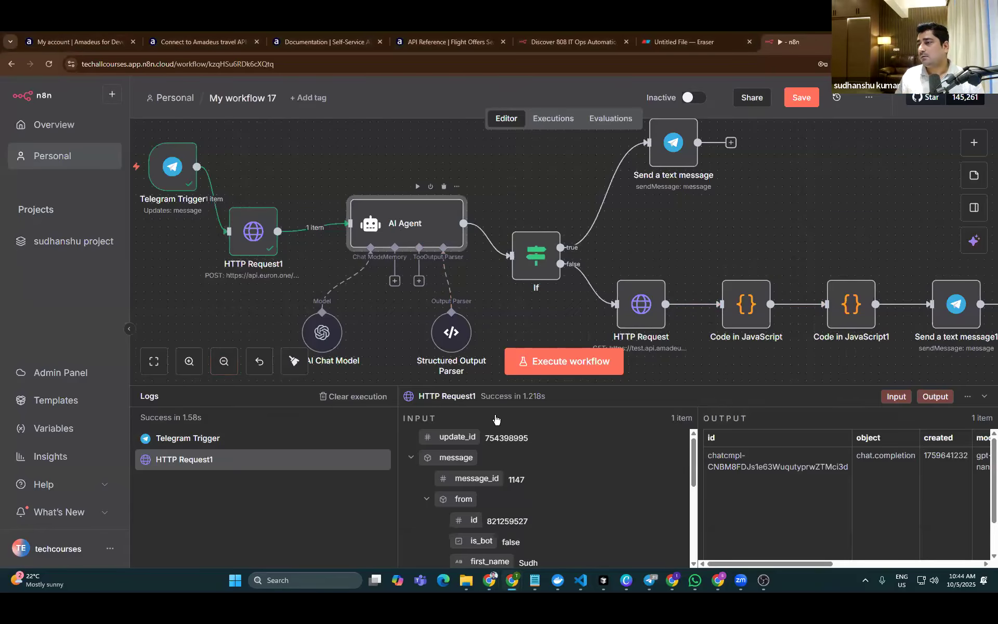
scroll(551, 378, down, 3)
scroll(499, 421, down, 3)
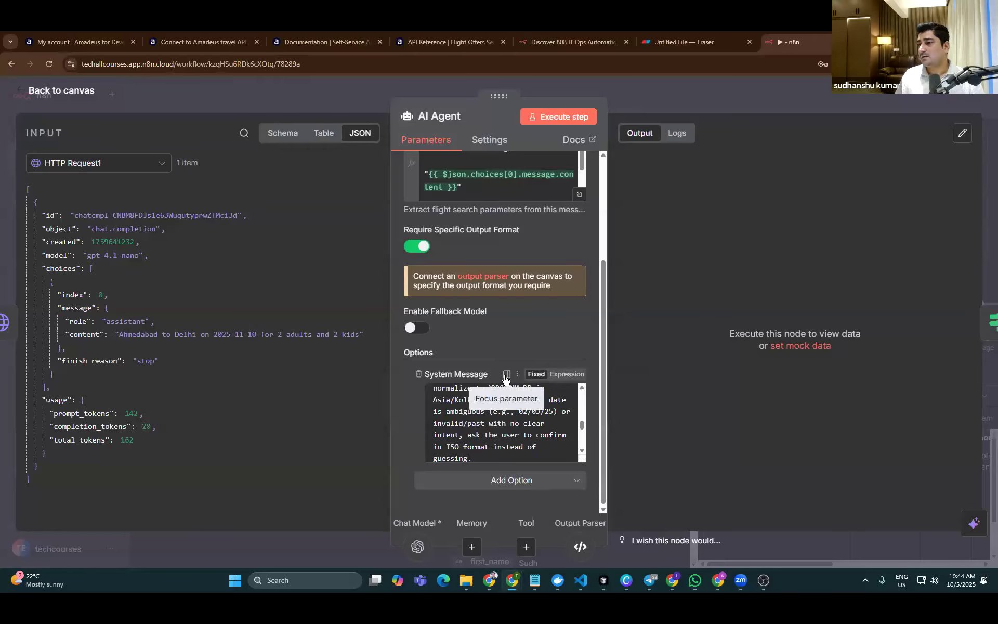
click(506, 374)
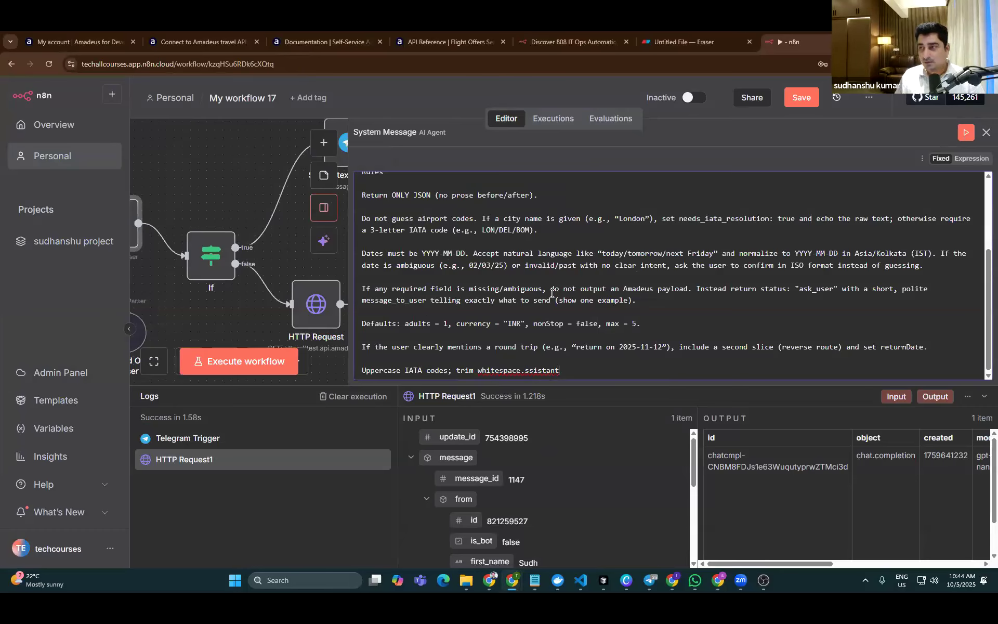
scroll(621, 287, up, 15)
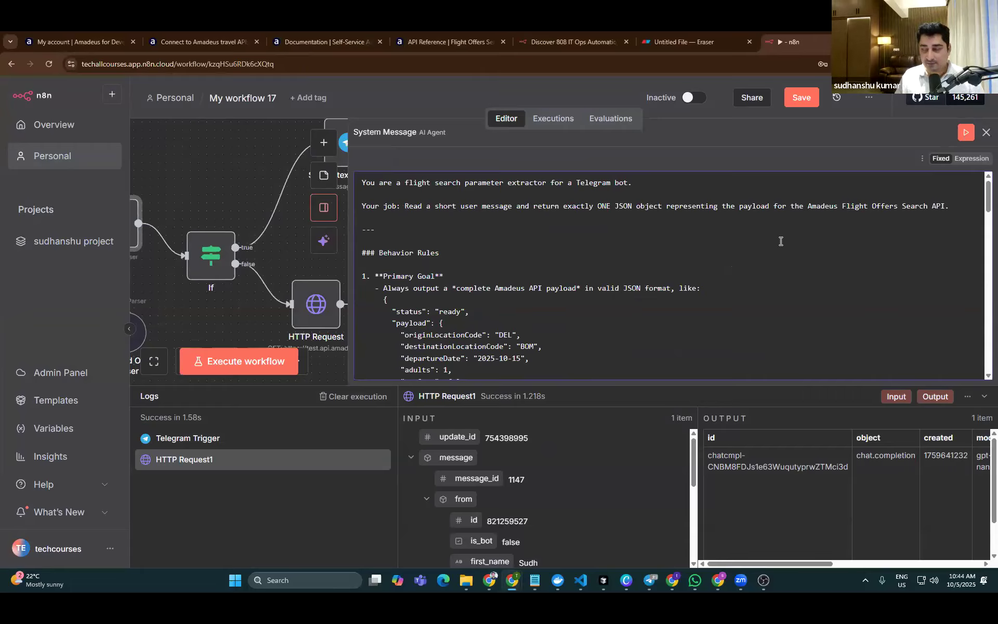
click(986, 132)
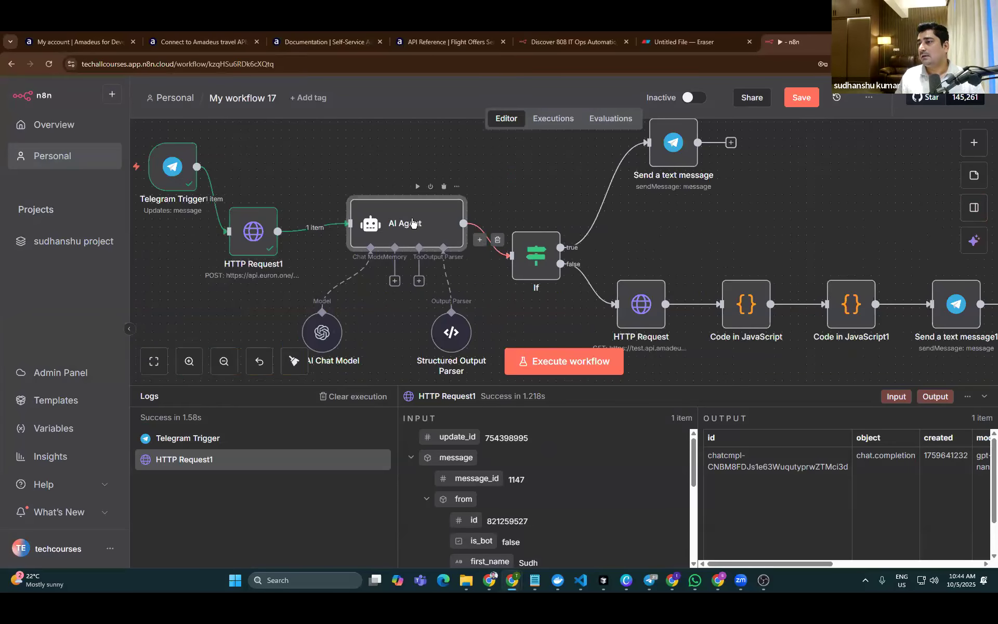
Execute the AI Agent node on its own and activate the workflow
double_click(413, 223)
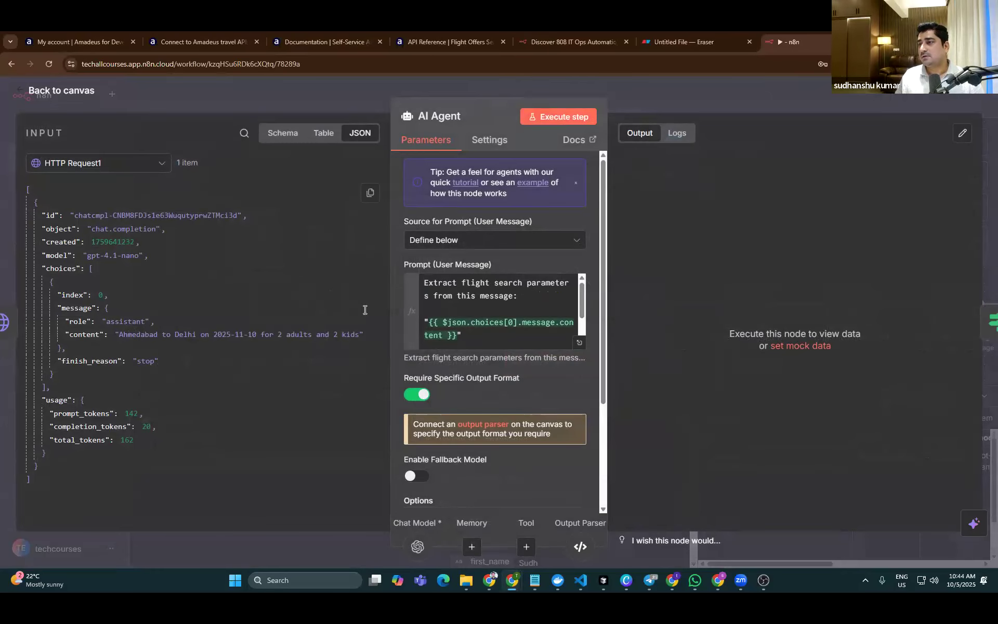
click(558, 117)
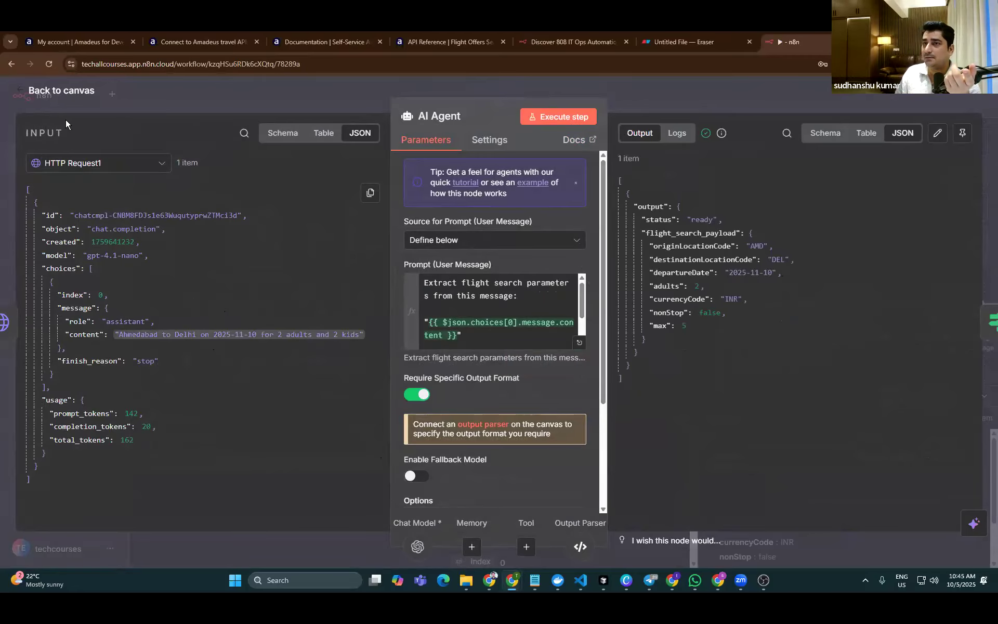
click(68, 93)
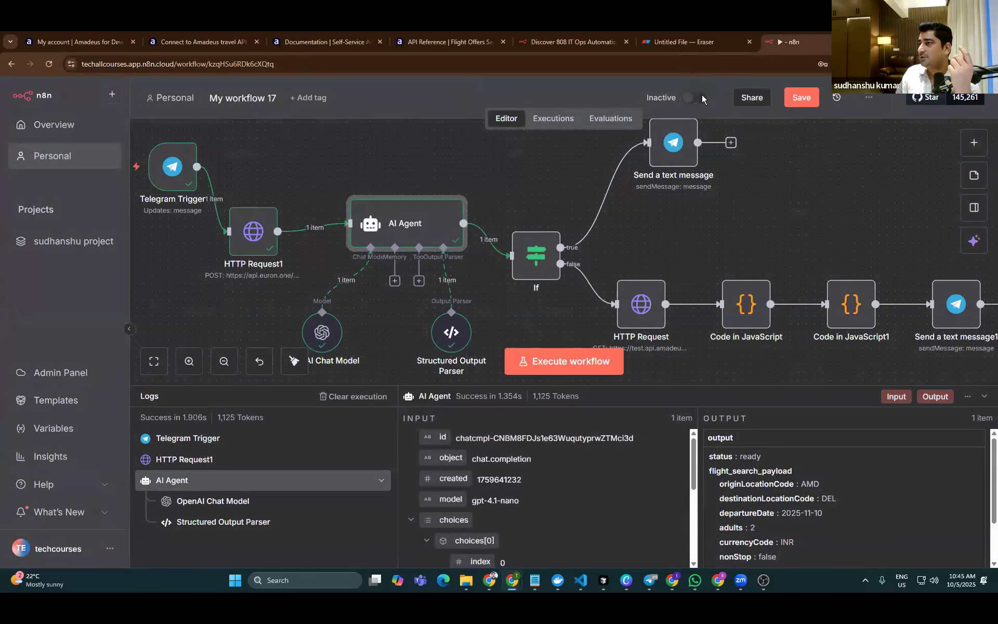
click(701, 94)
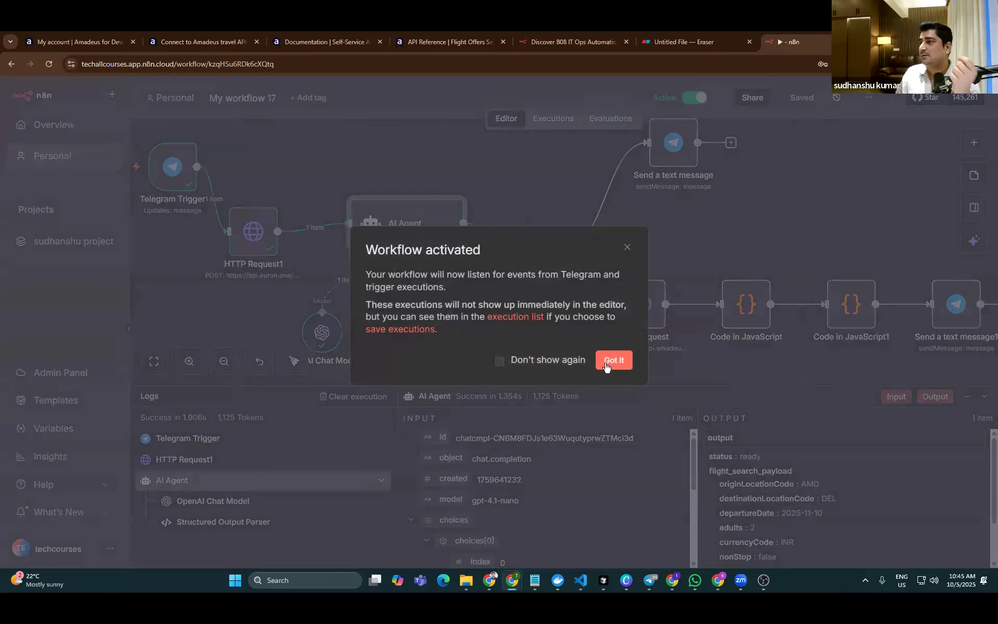
click(606, 367)
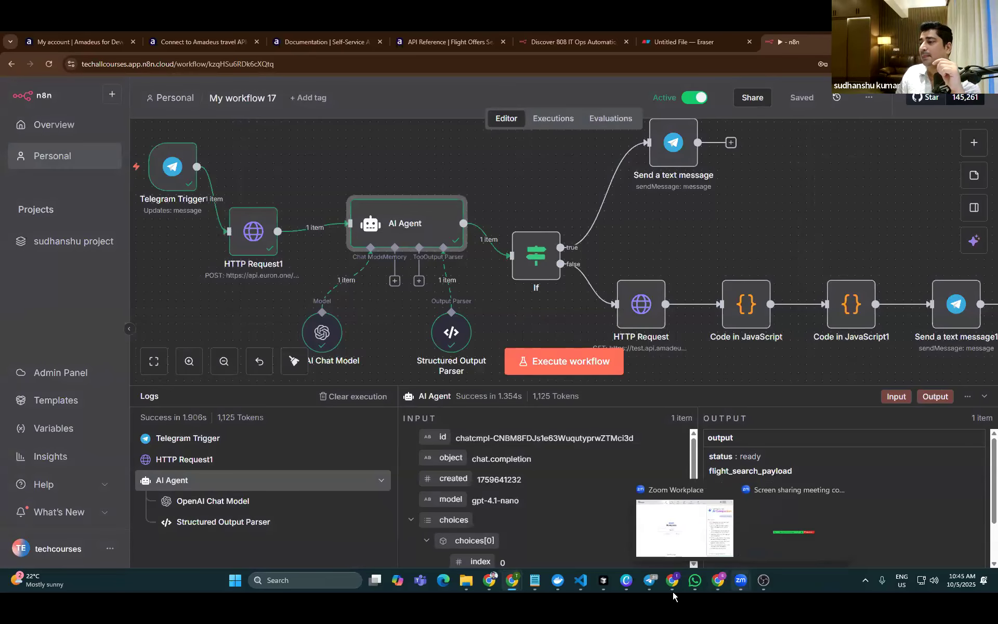
Switch to Telegram and resend "Kindly find the cheapest flight for Ahmedabad to Delhi flight for 10th November 2025 for 2 adult and 2 kids" to the flight bot
key(alt+Tab)
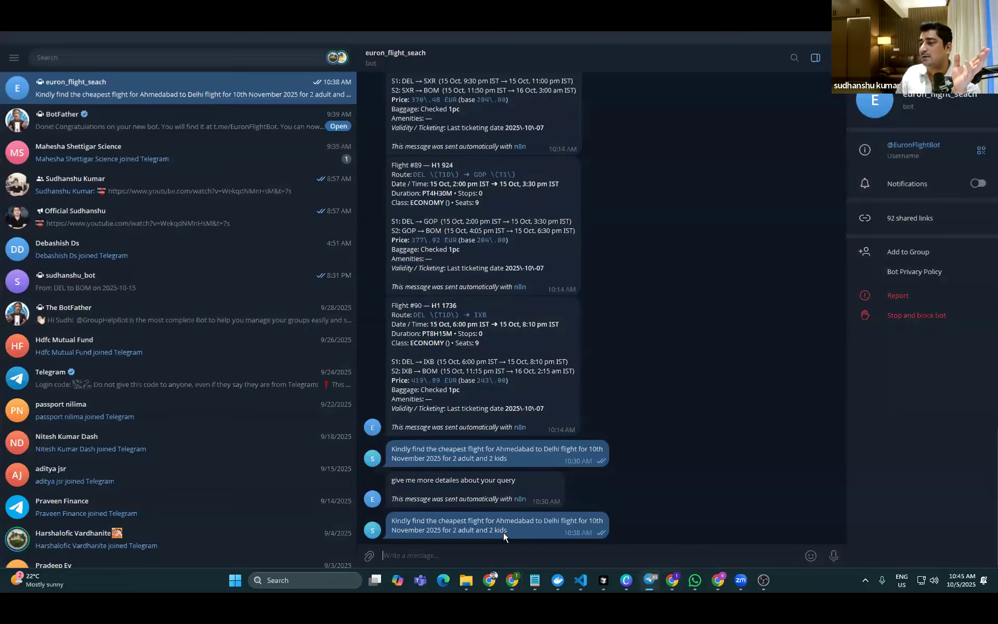
drag(509, 531, 392, 521)
key(ctrl+c)
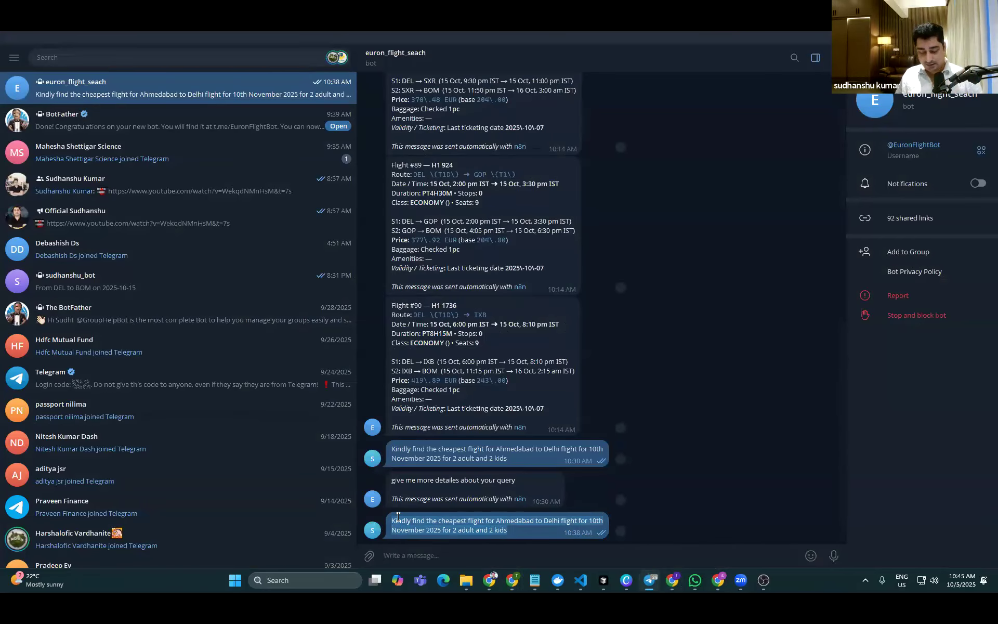
click(443, 556)
key(ctrl+v)
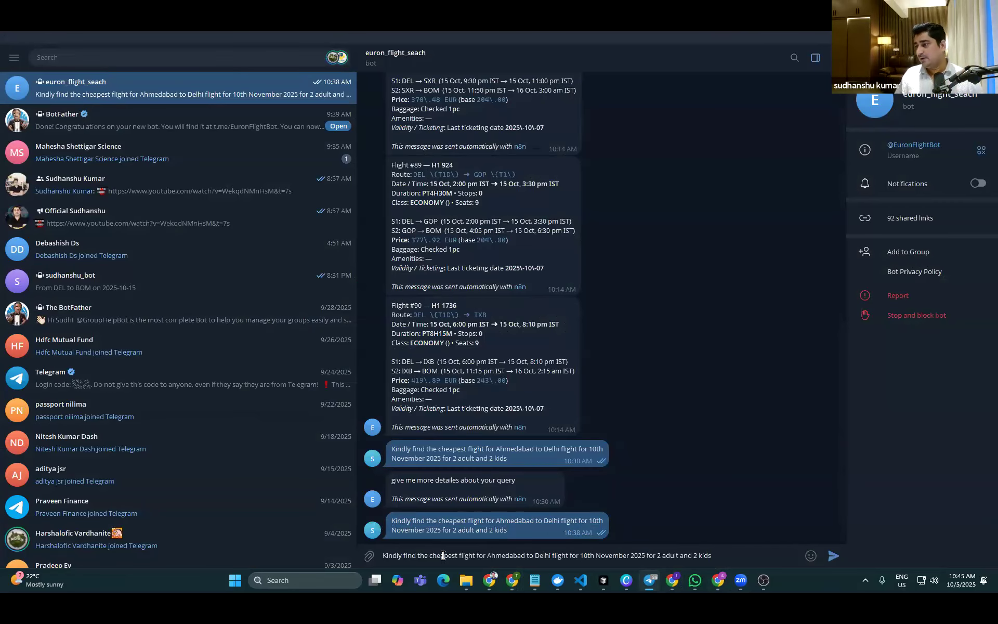
key(Return)
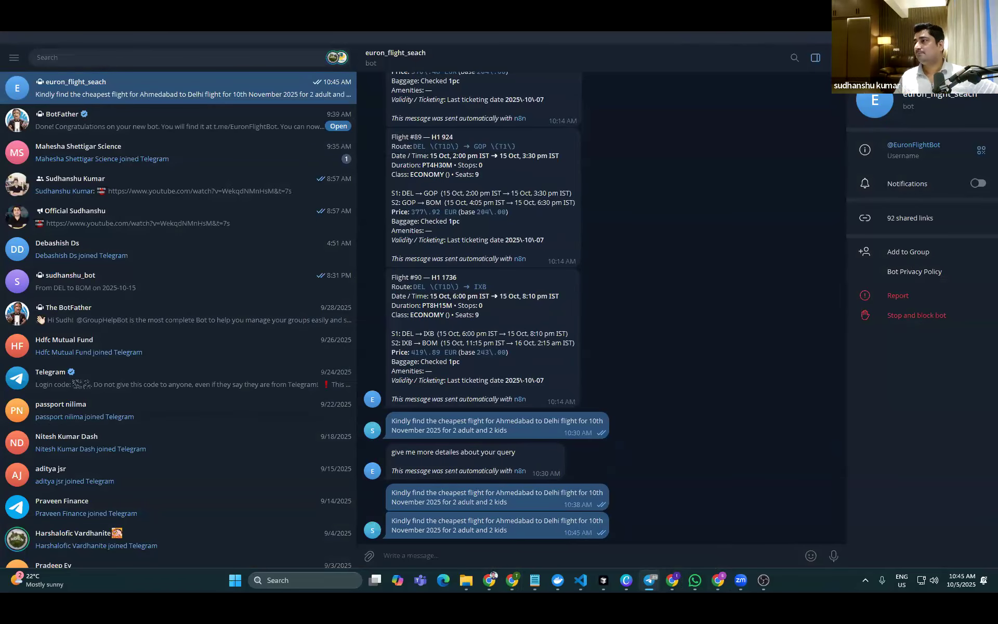
Return to n8n and check the workflow's execution list for the run triggered by the Telegram message
click(950, 37)
click(553, 118)
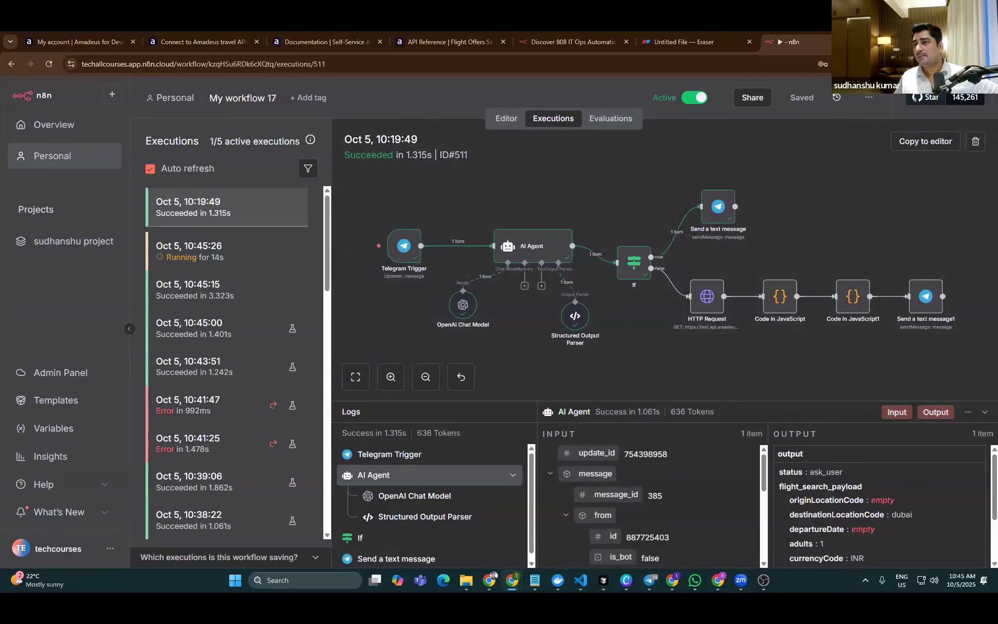
click(935, 43)
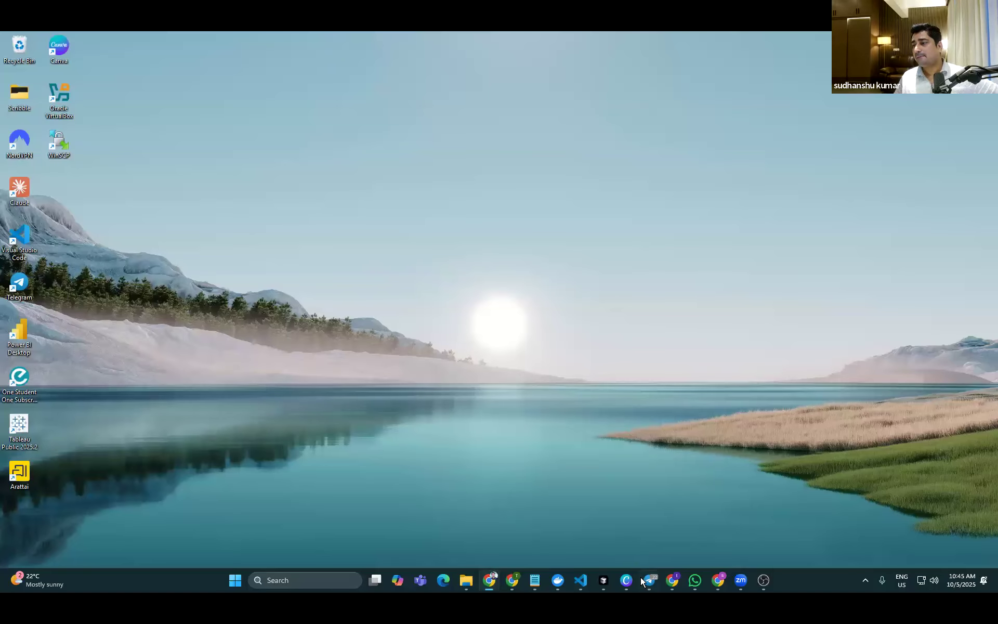
Switch to Telegram and examine the flight offers the bot sent in reply to the Ahmedabad to Delhi request
click(644, 577)
scroll(417, 214, up, 2)
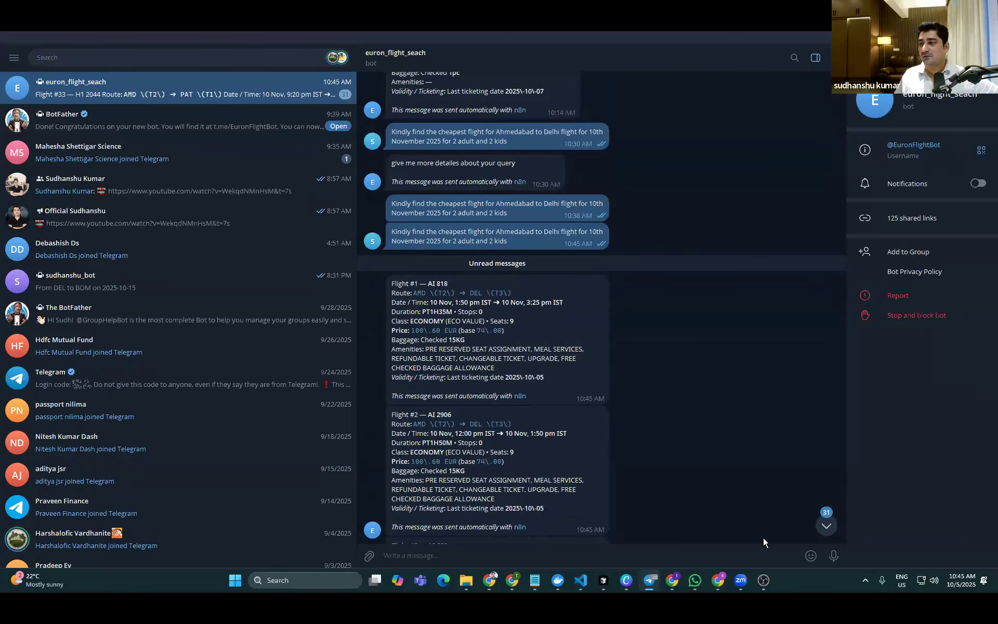
scroll(605, 414, down, 15)
scroll(544, 376, down, 20)
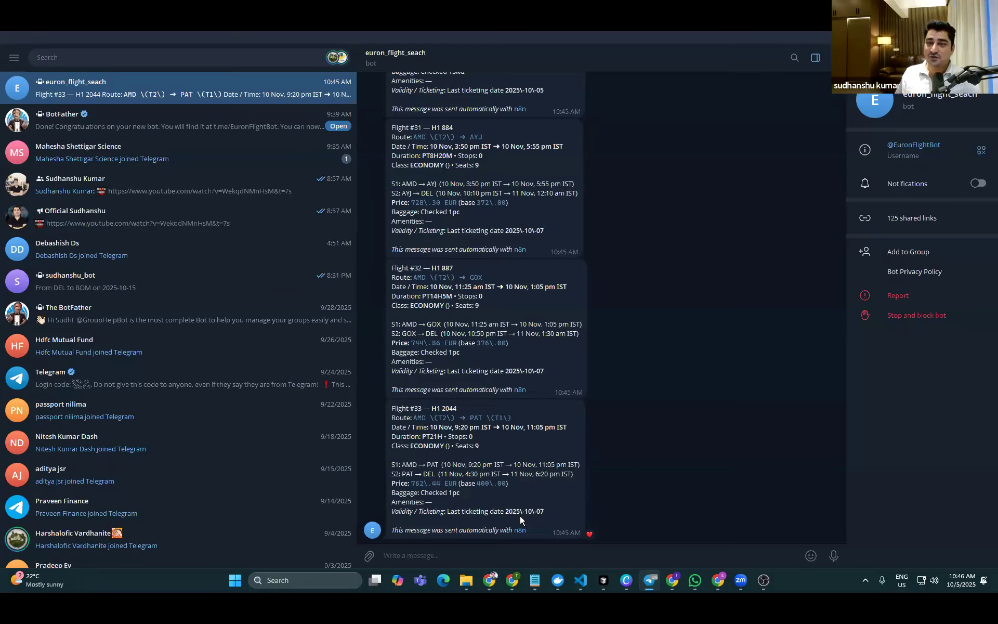
scroll(606, 307, up, 10)
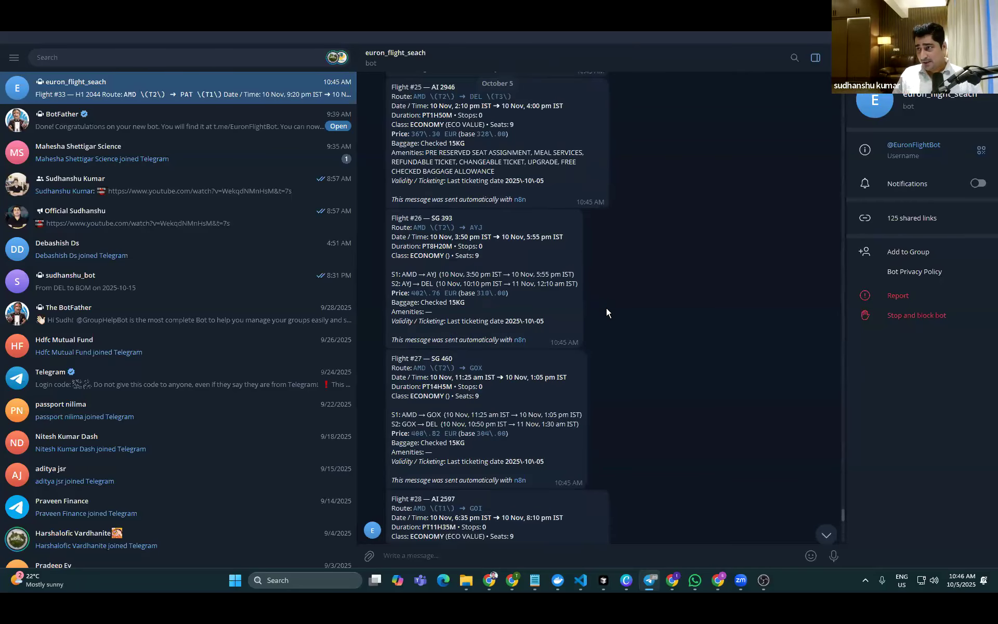
scroll(606, 311, up, 15)
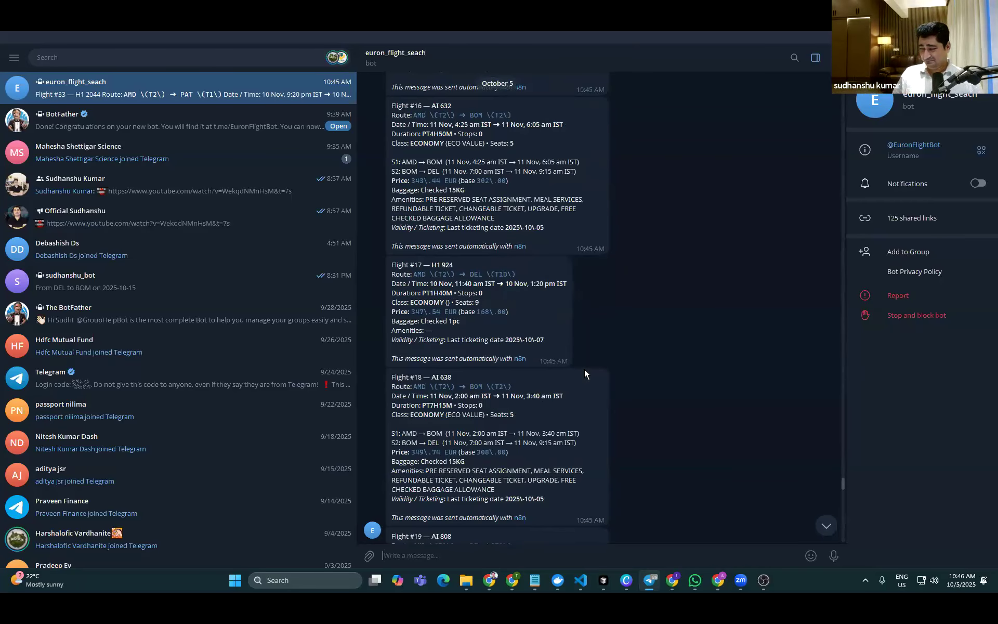
scroll(584, 369, up, 15)
scroll(501, 390, down, 5)
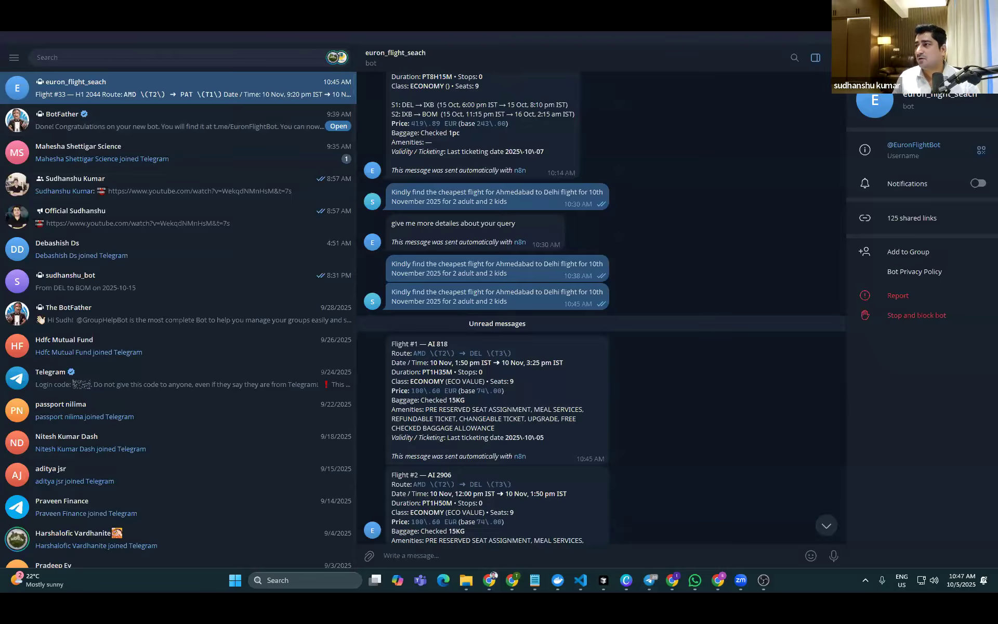
key(super+d)
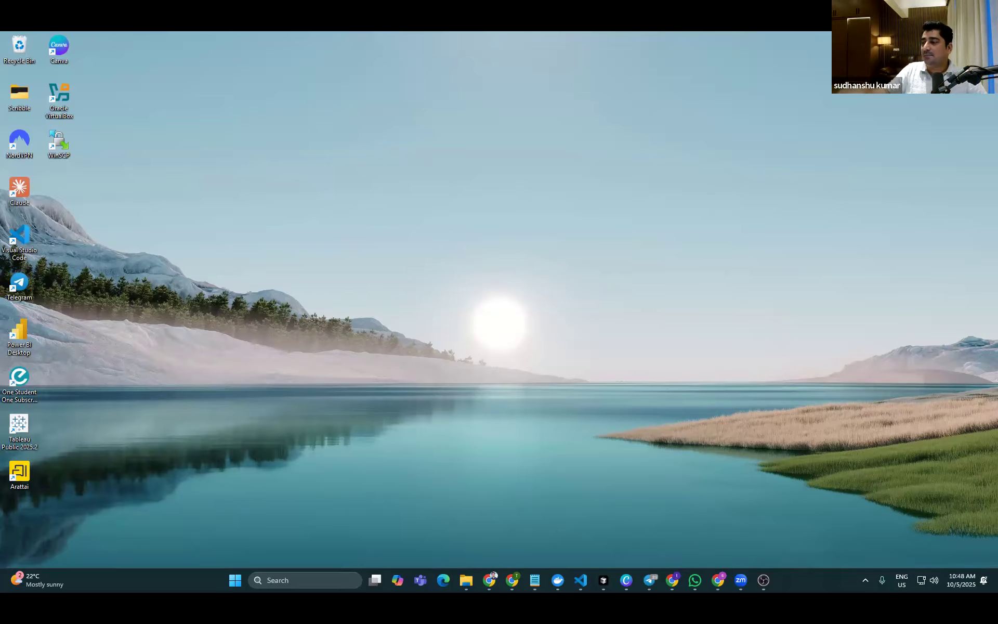
click(649, 580)
scroll(675, 415, down, 20)
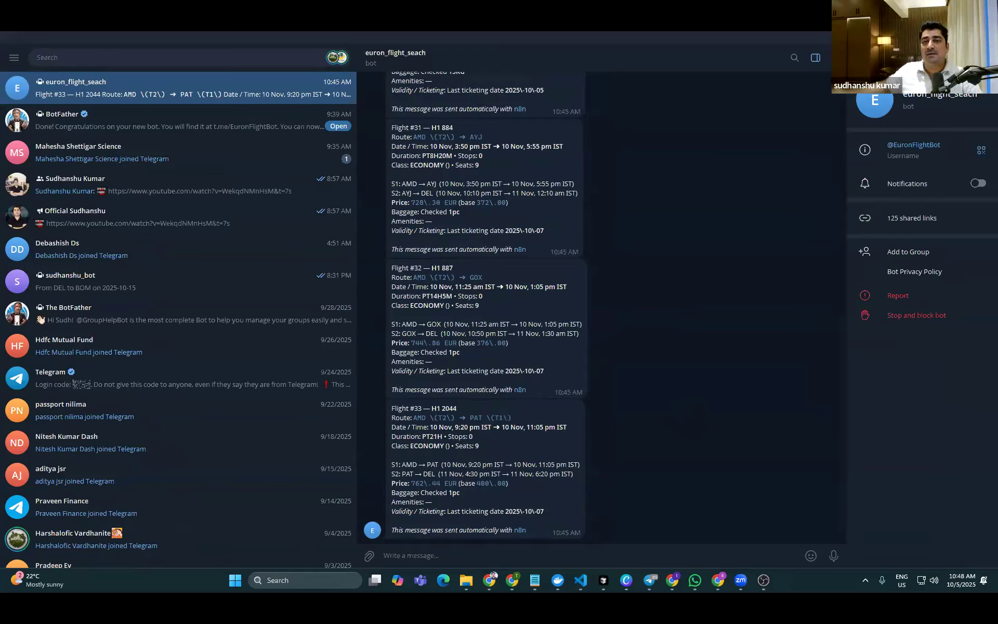
Select the Flight #32 offer message in the flight bot chat
double_click(475, 247)
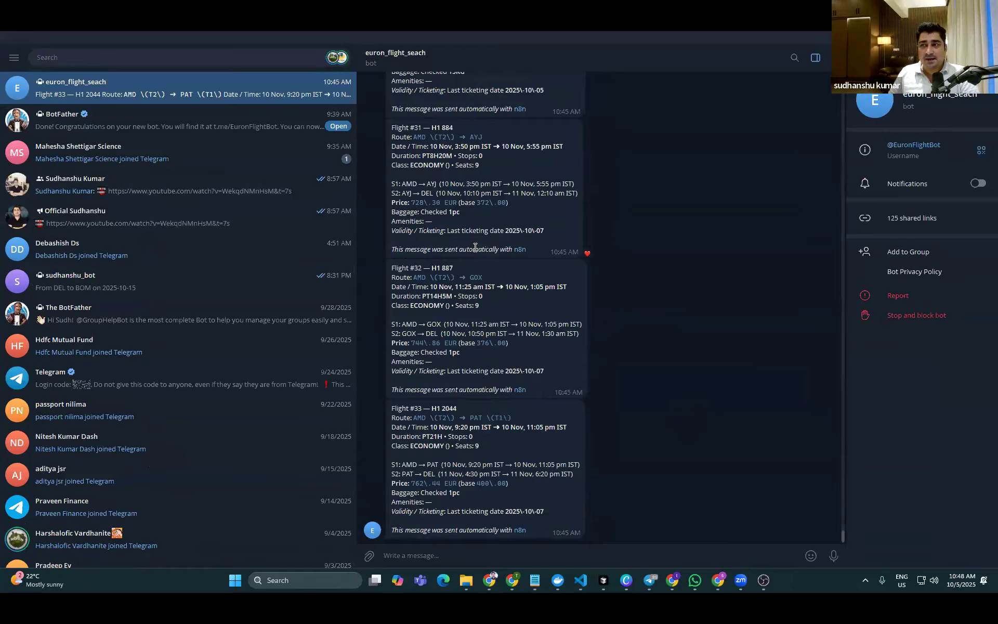
double_click(493, 389)
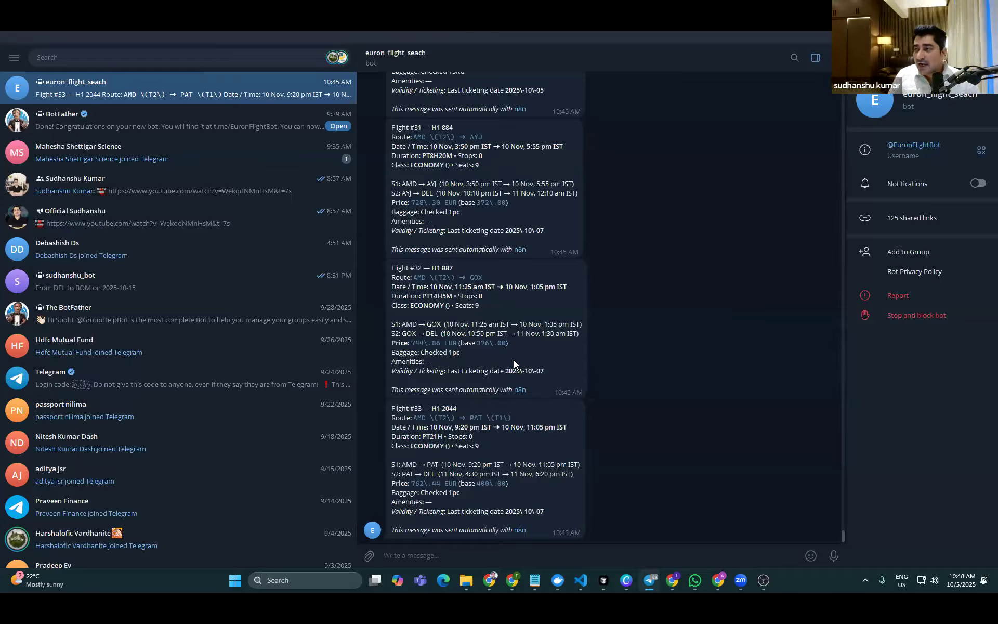
drag(543, 371, 372, 259)
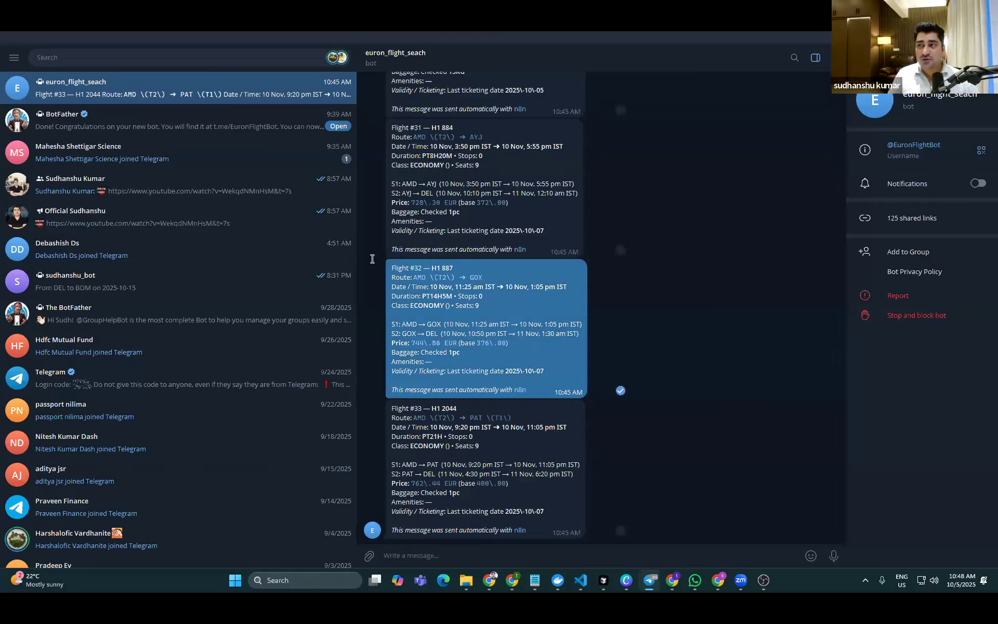
Clear the message selection in the flight bot chat and return to n8n's execution list for My workflow 17
click(495, 302)
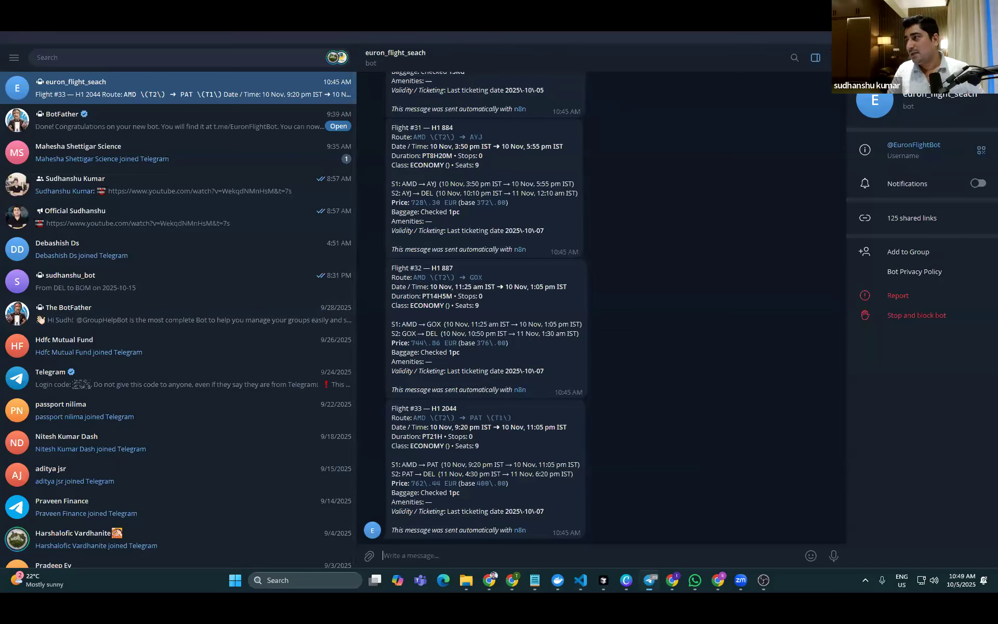
click(951, 37)
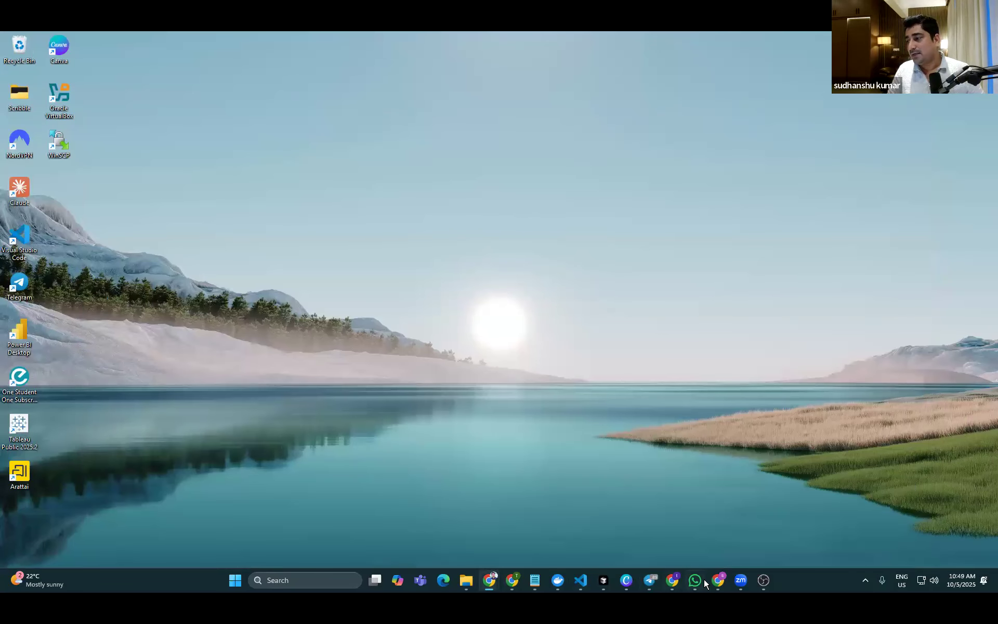
click(710, 581)
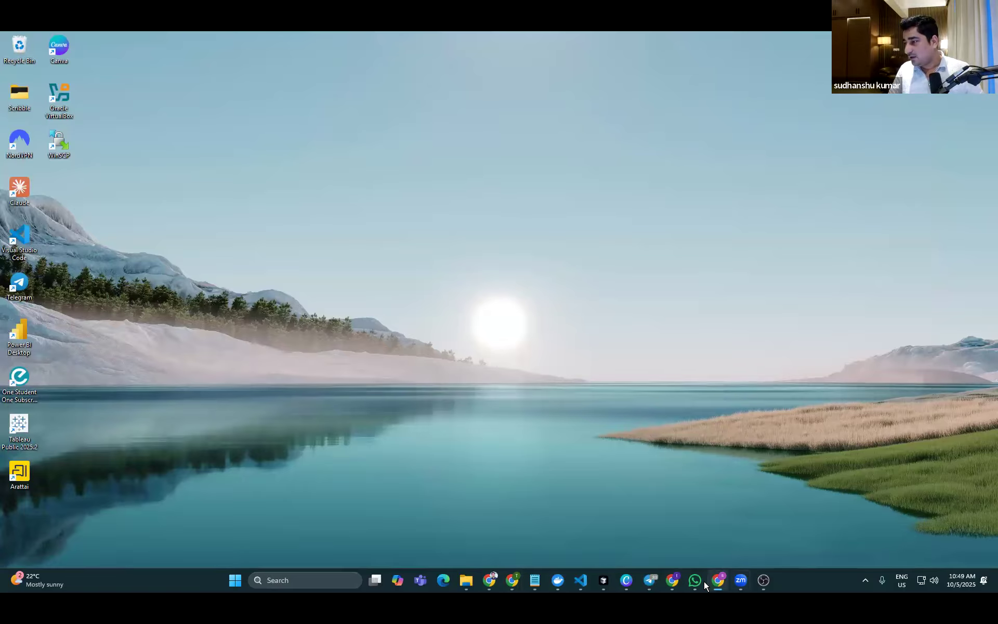
click(512, 581)
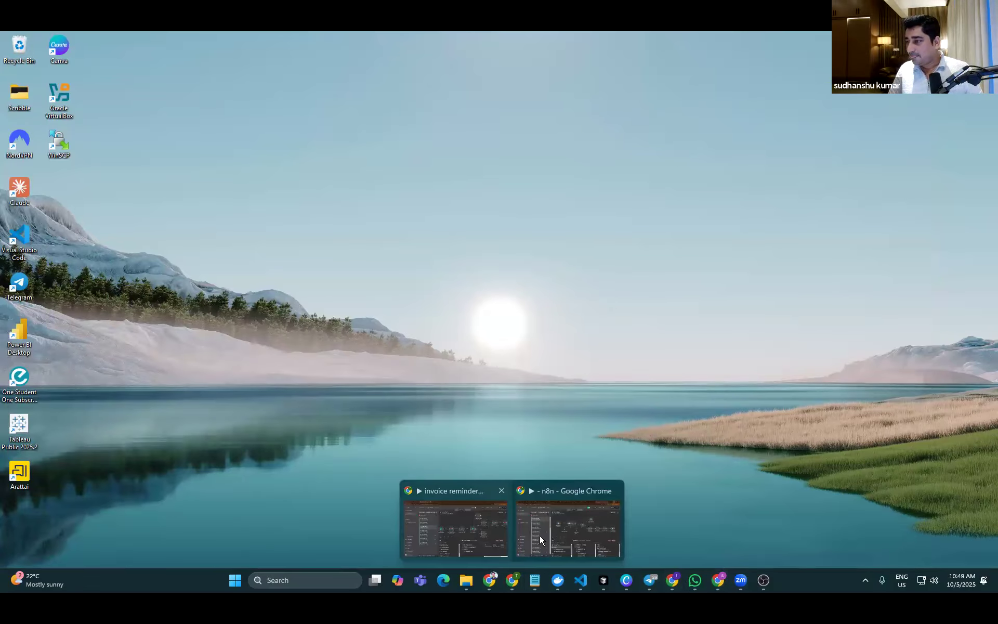
click(546, 535)
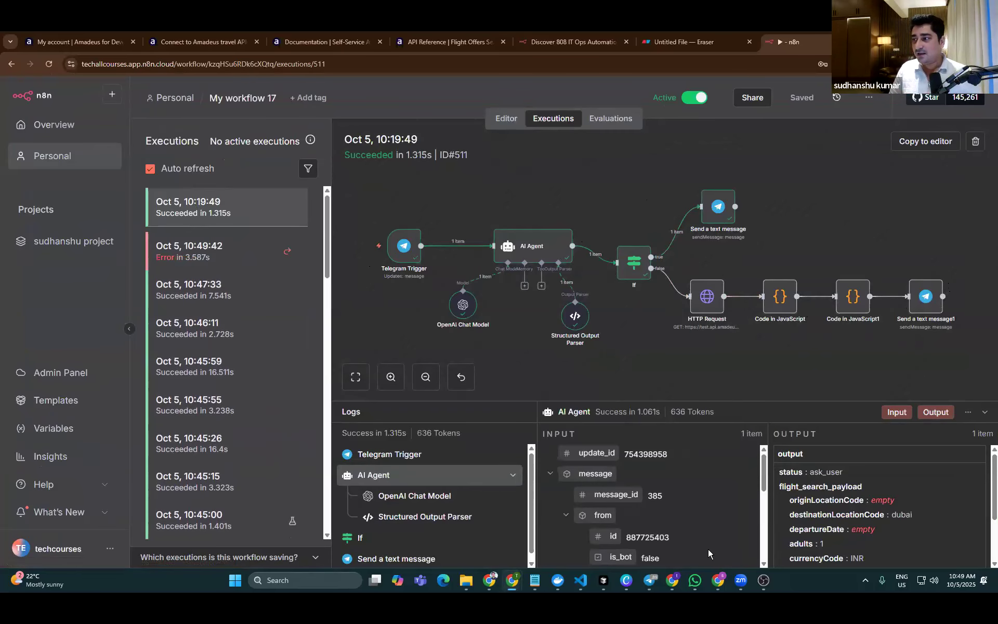
Check the flight bot chat in Telegram for new replies, and return to the n8n execution list
click(649, 580)
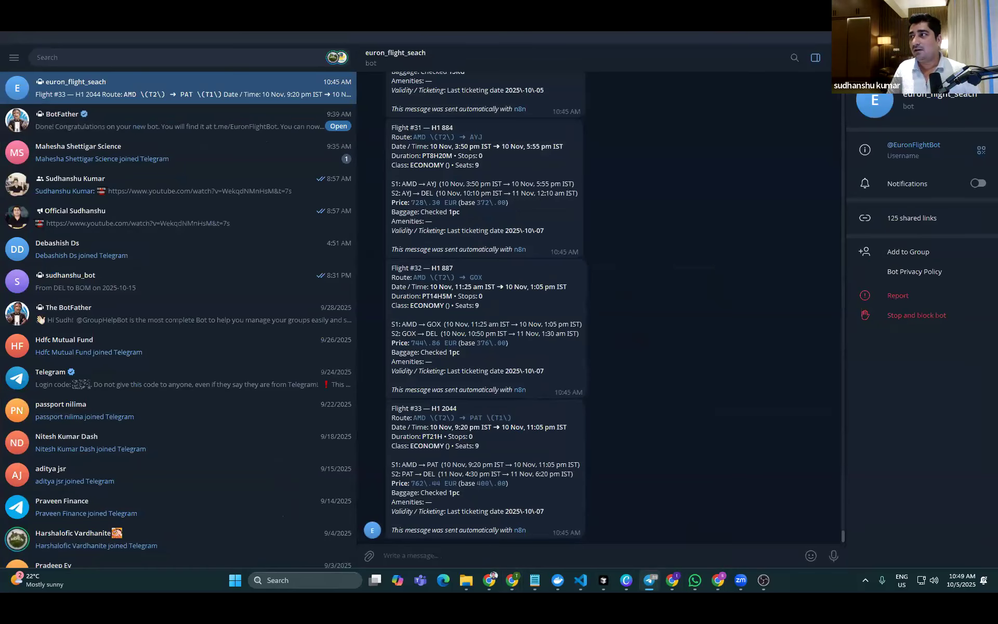
scroll(643, 332, up, 10)
scroll(643, 332, down, 10)
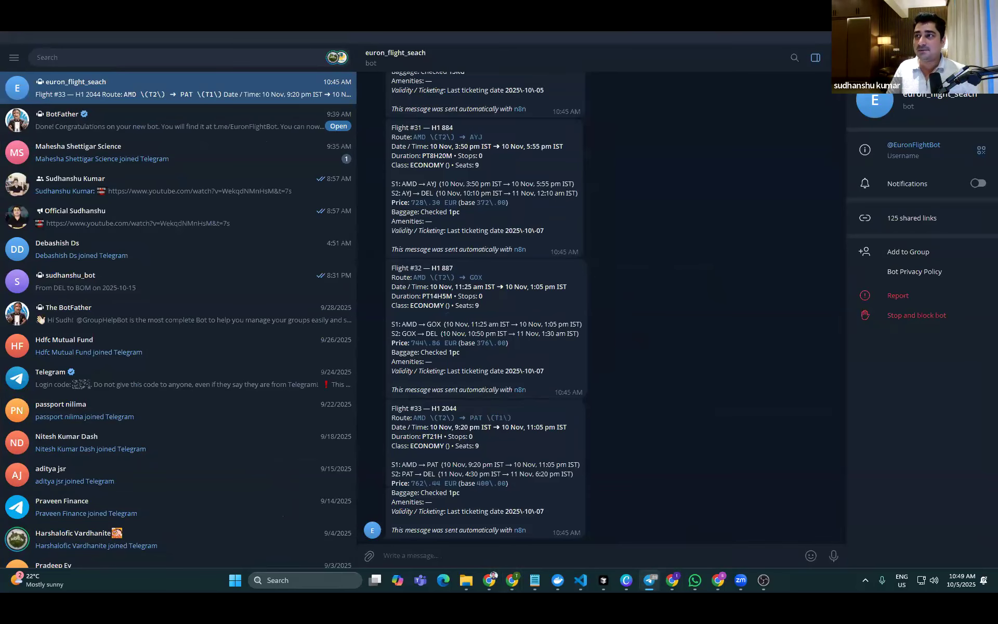
key(super+Down)
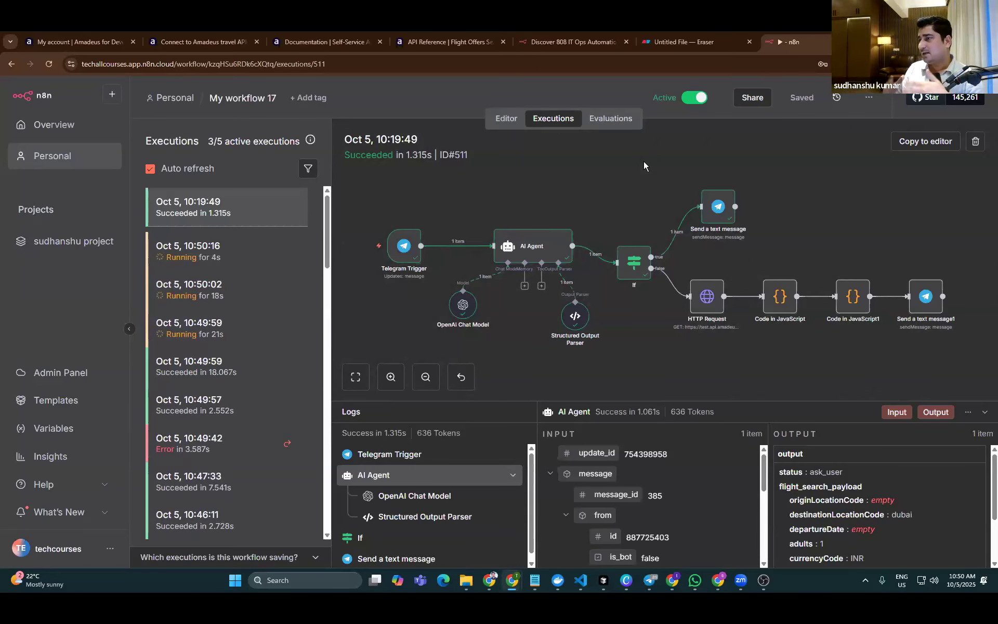
scroll(643, 161, up, 2)
scroll(541, 333, down, 4)
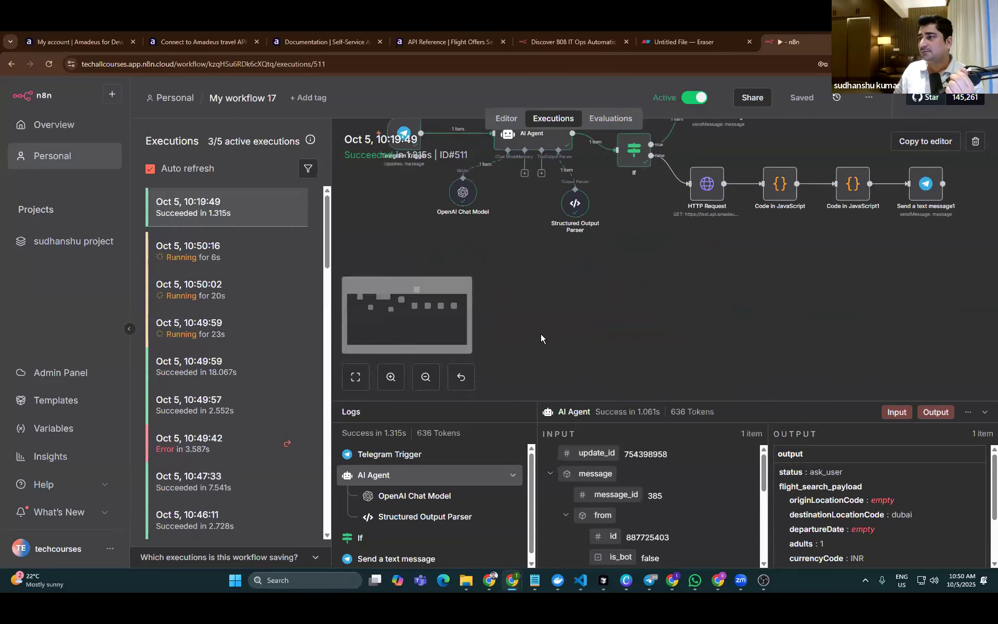
scroll(541, 333, up, 3)
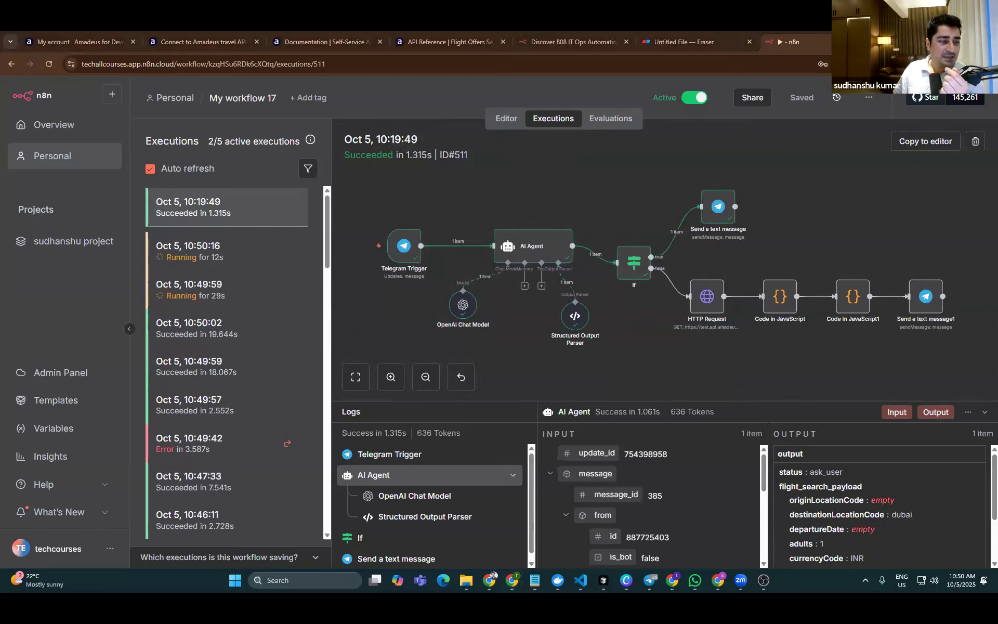
Download My workflow 17 as a JSON file named euronflightupdated in the Downloads folder
click(868, 97)
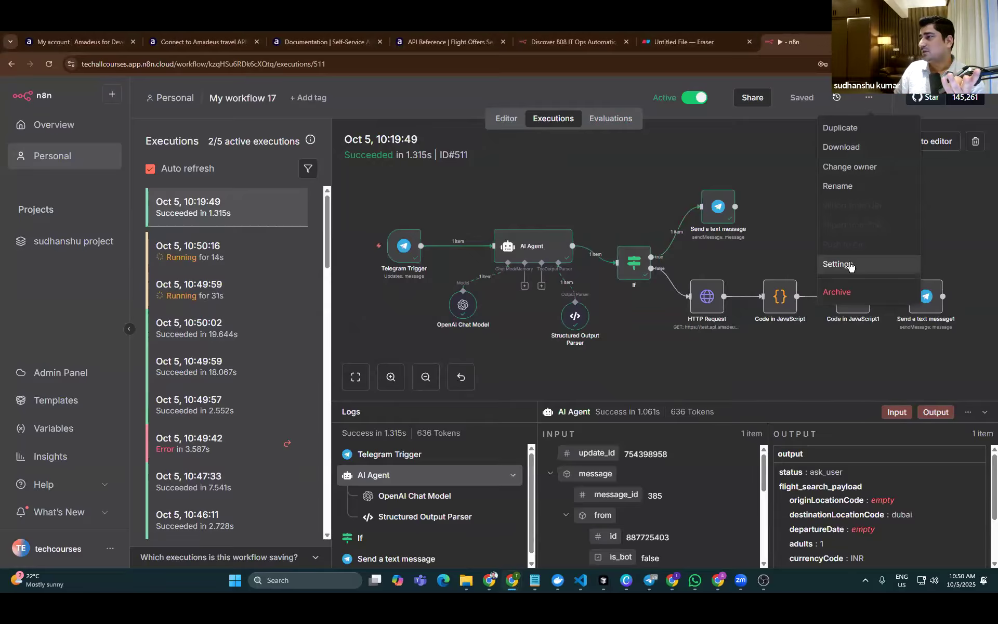
click(873, 150)
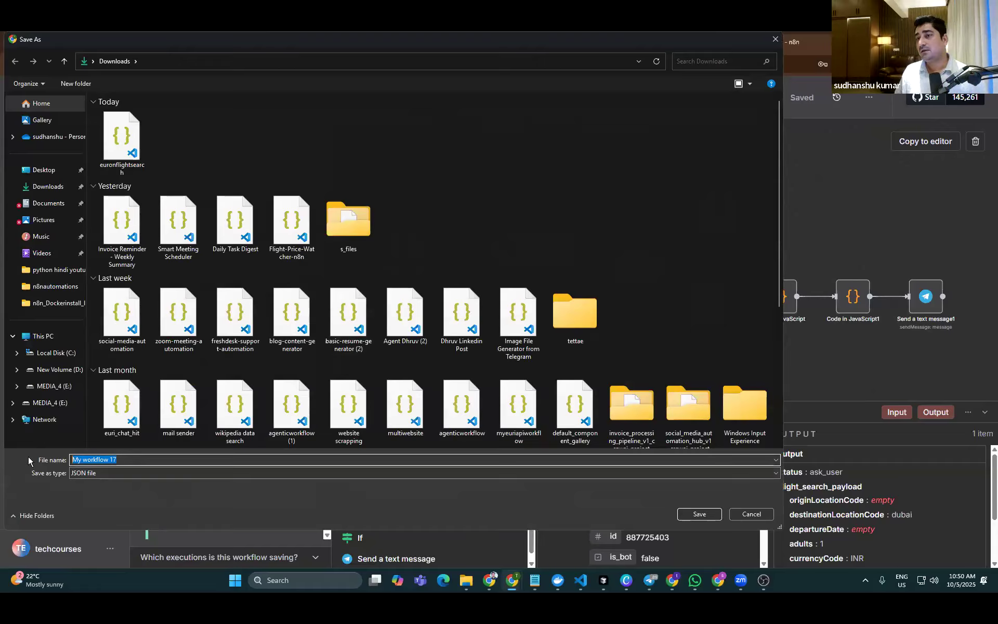
text(eurongli)
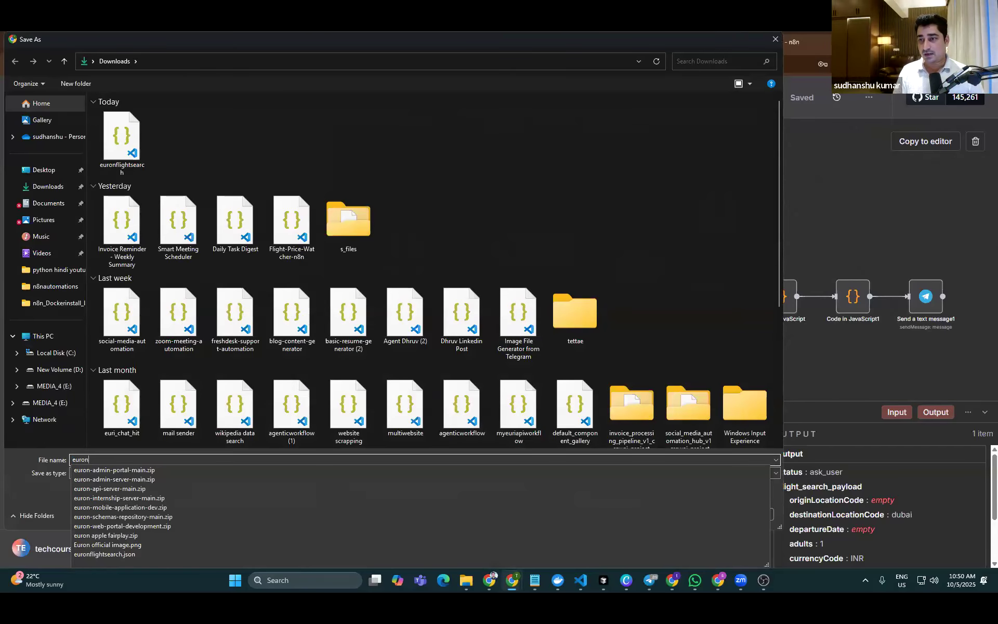
key(BackSpace)
key(BackSpace)
key(BackSpace)
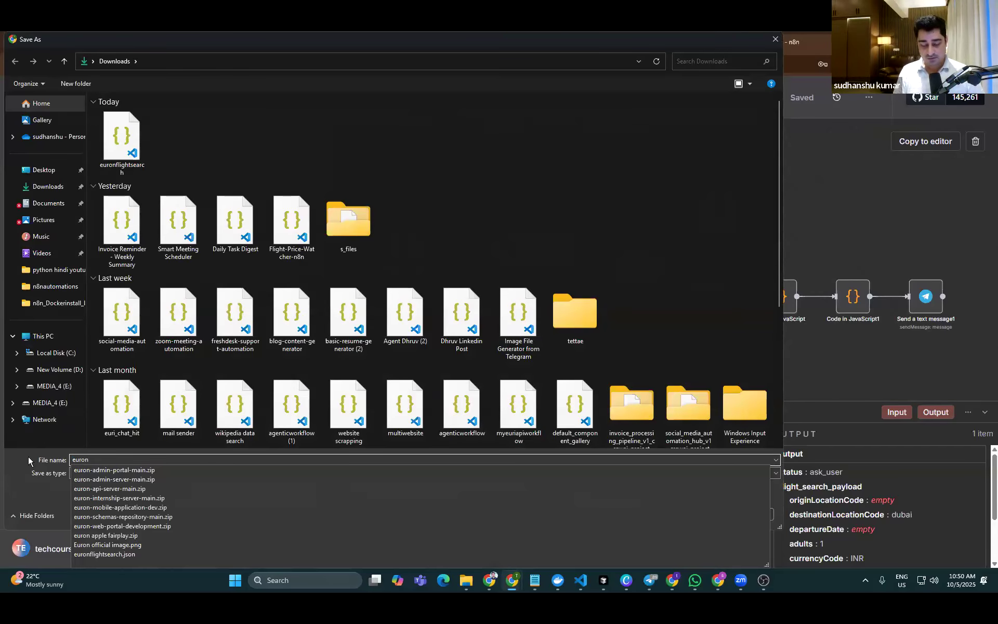
text(flightup)
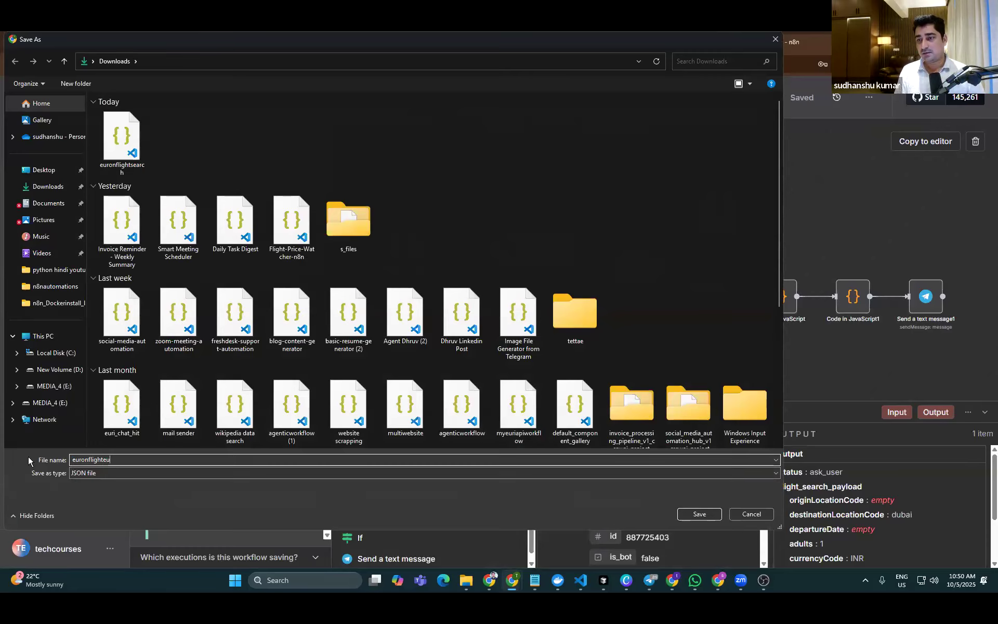
text(dated)
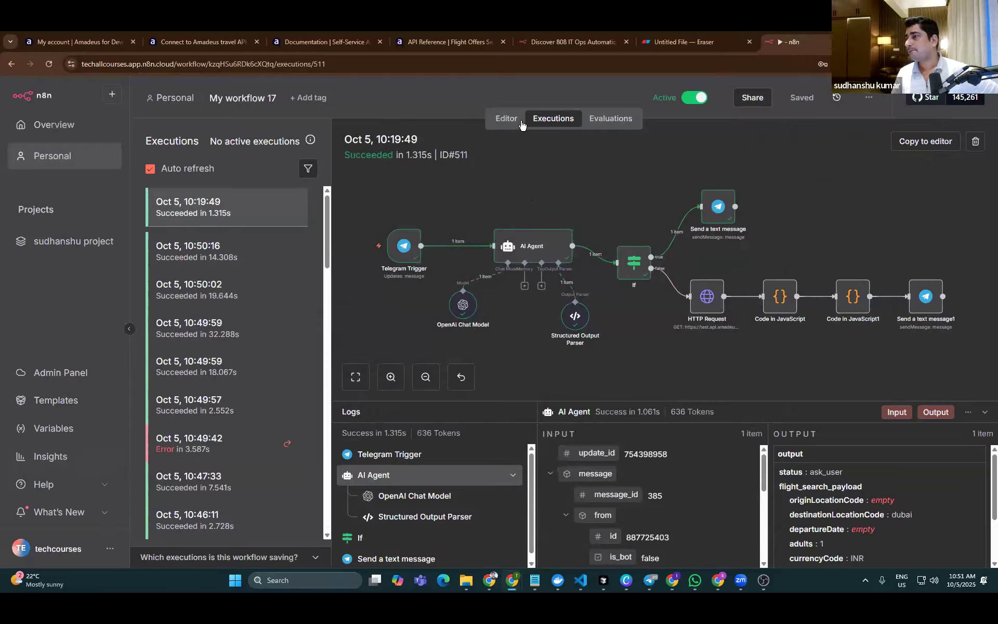
Reload the My workflow 17 page and bring up its editor canvas
click(503, 124)
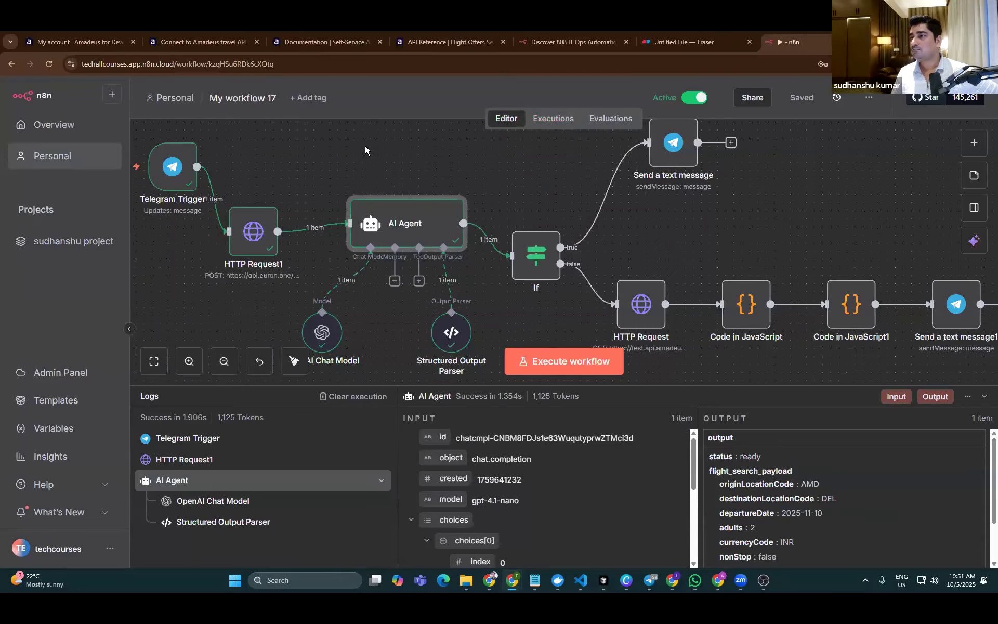
click(553, 118)
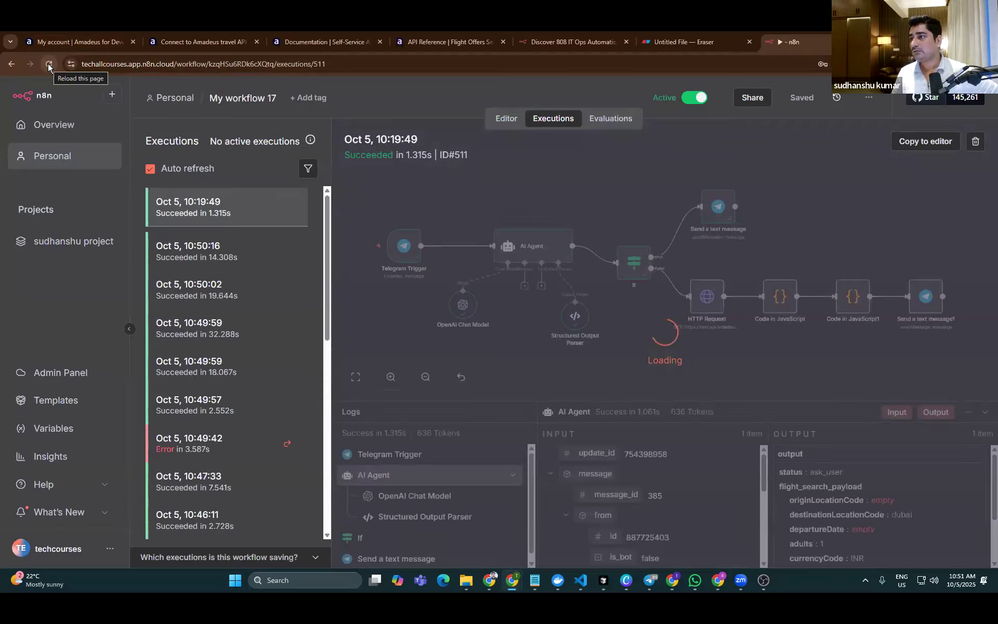
click(48, 65)
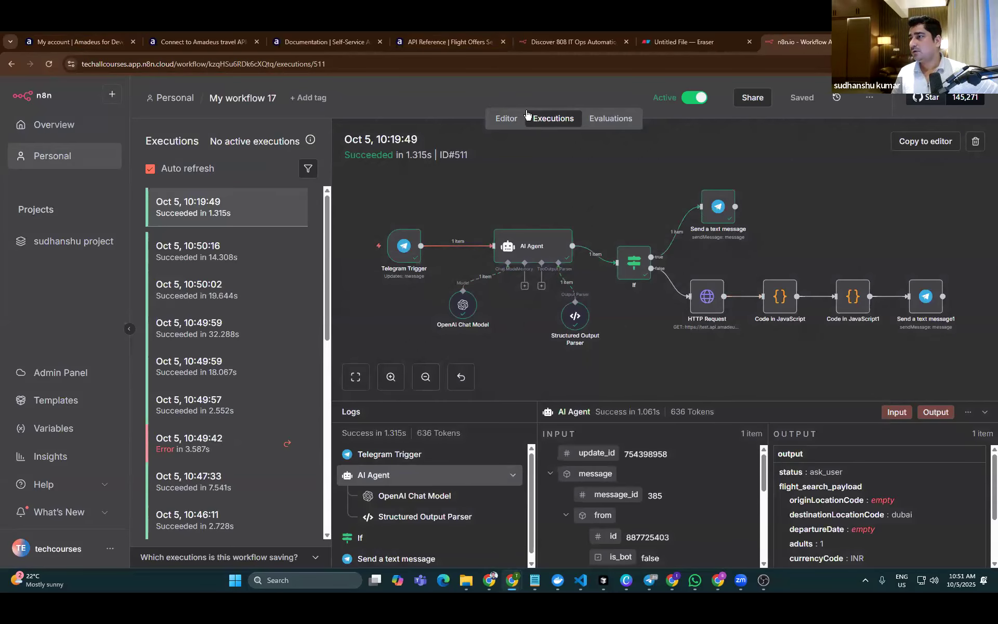
click(494, 122)
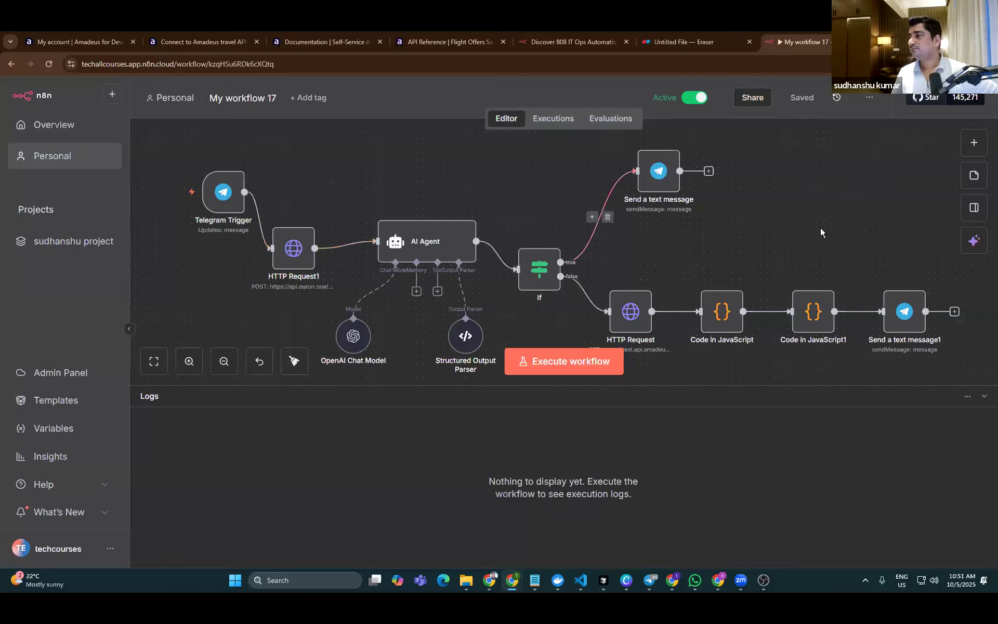
mouse_move(194, 156)
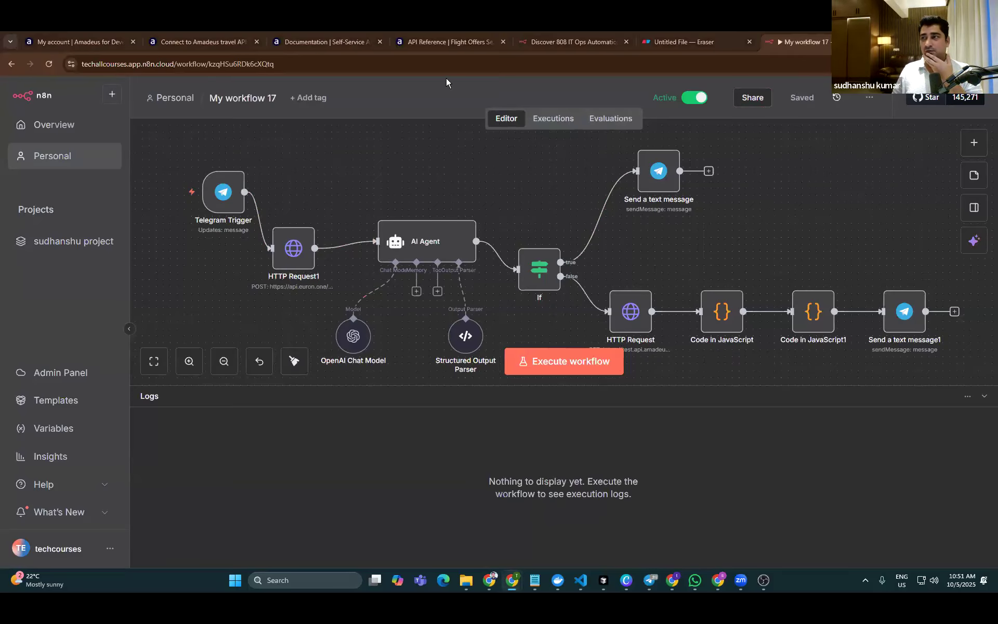
Switch to the invoice reminder workflow's window and inspect the trigger rules of its Weekly Schedule node
drag(446, 33, 445, 79)
click(789, 85)
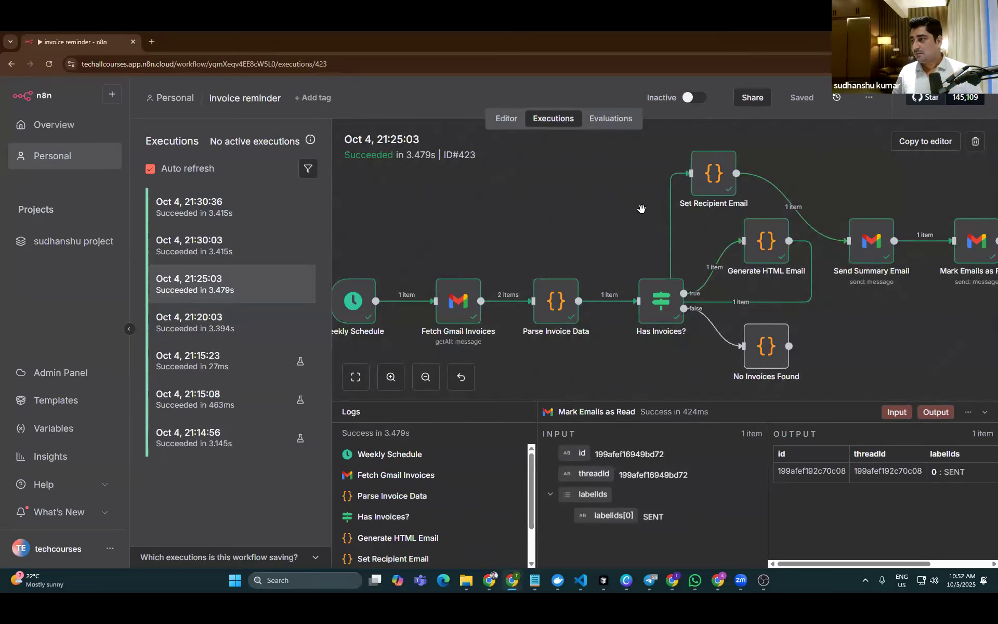
scroll(643, 211, down, 3)
scroll(644, 211, up, 3)
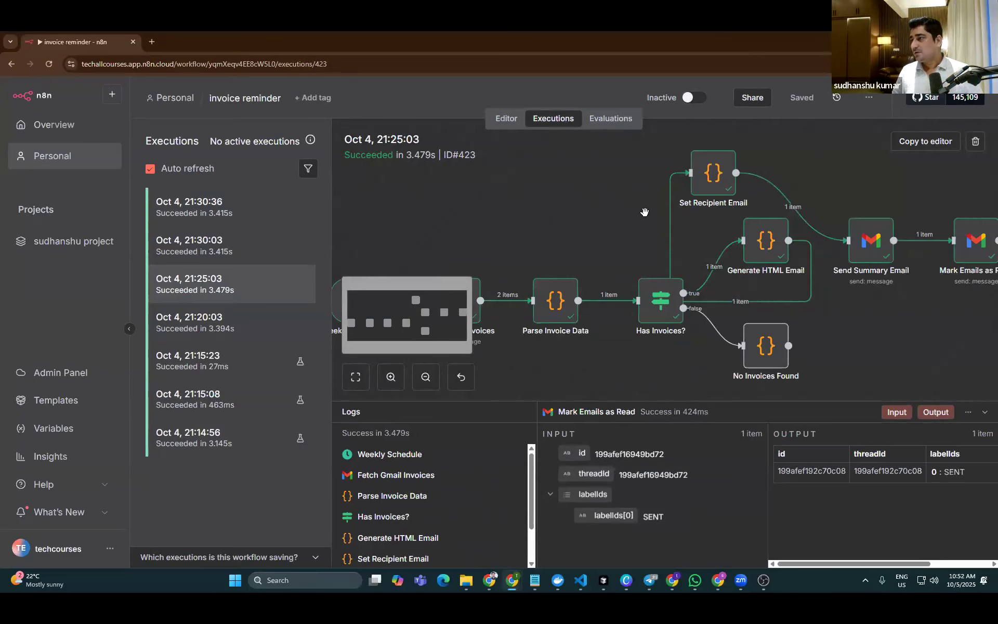
scroll(644, 212, down, 3)
scroll(636, 208, up, 3)
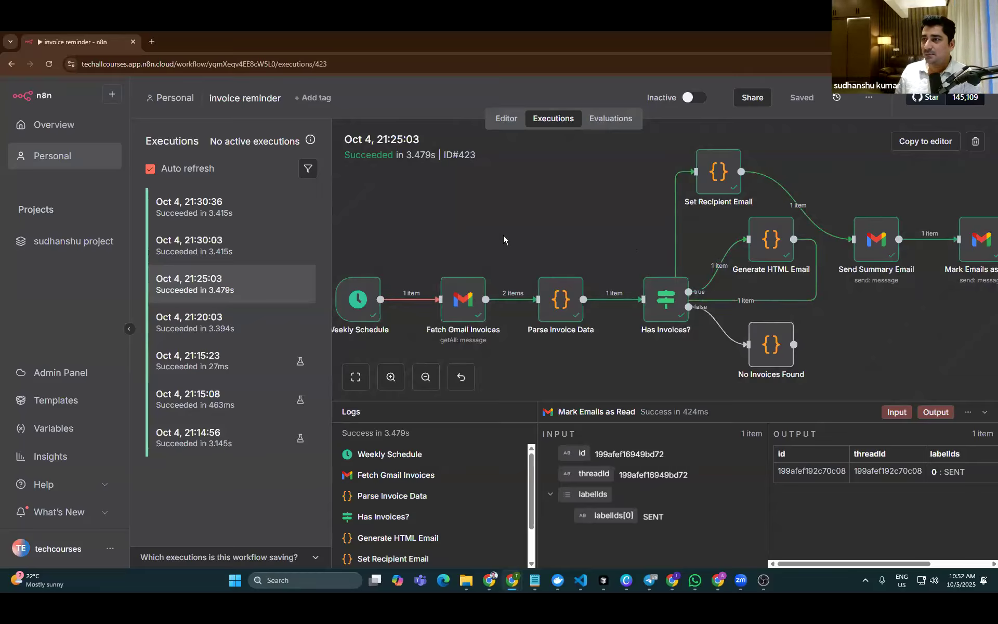
click(358, 307)
double_click(358, 306)
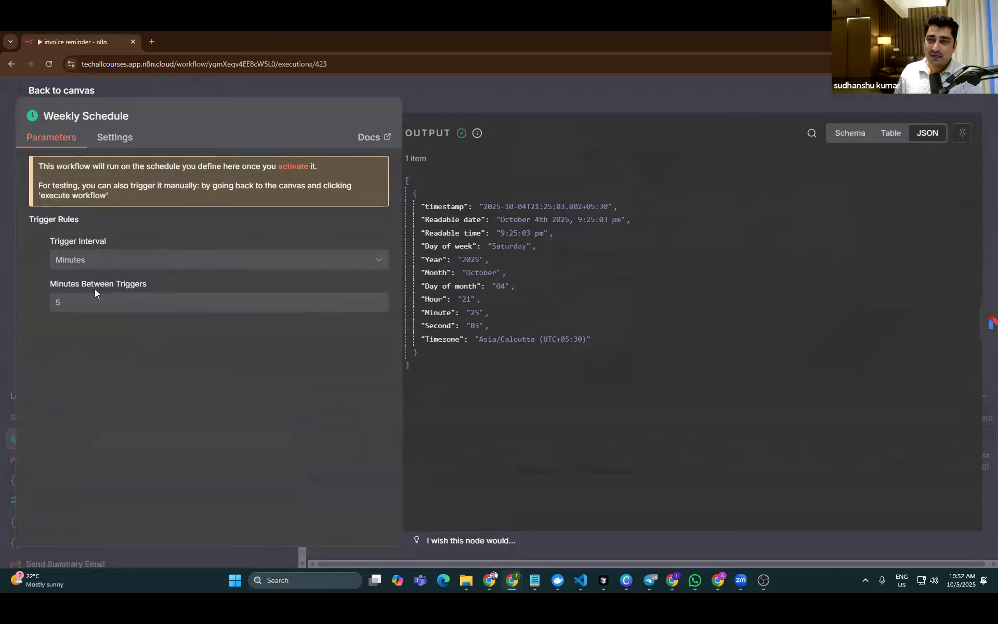
click(52, 91)
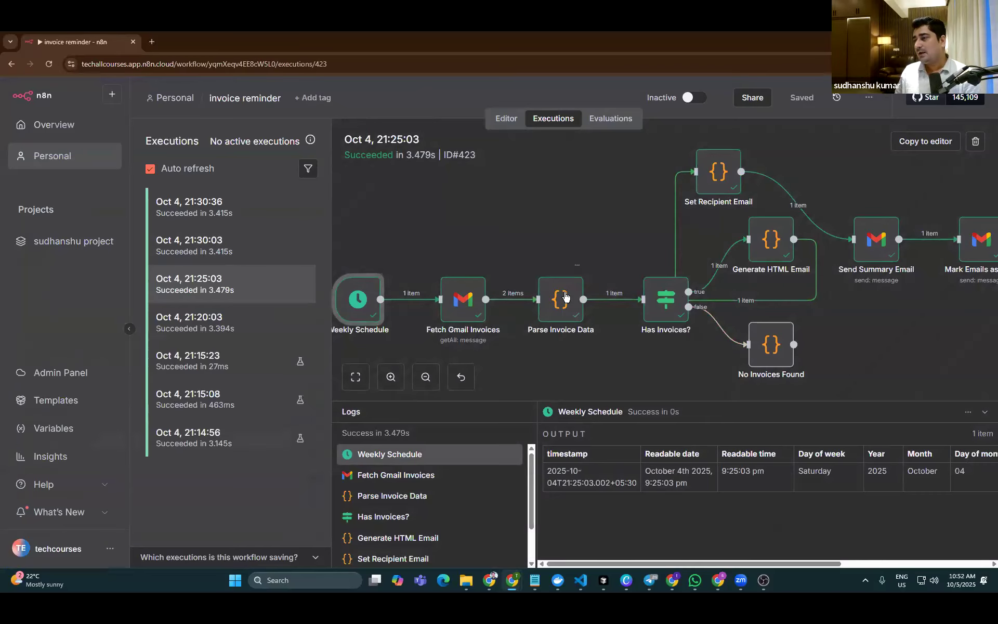
click(529, 209)
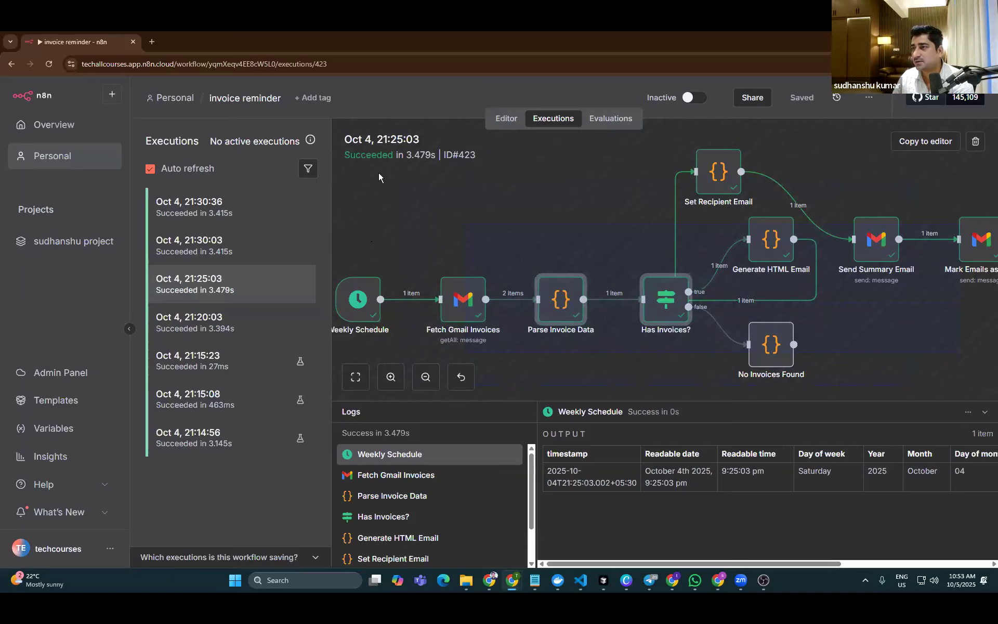
drag(362, 173, 968, 369)
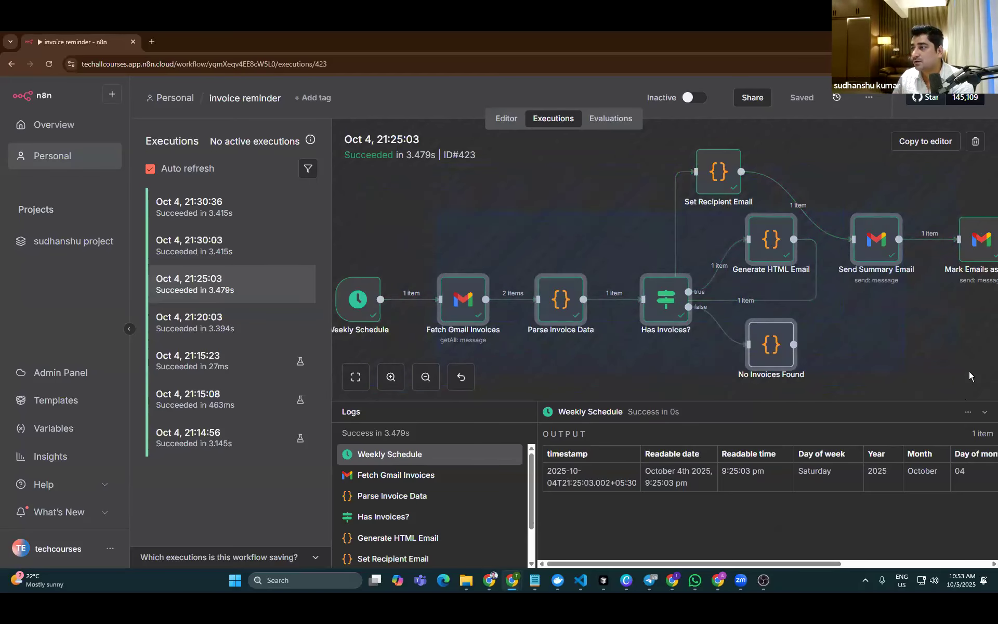
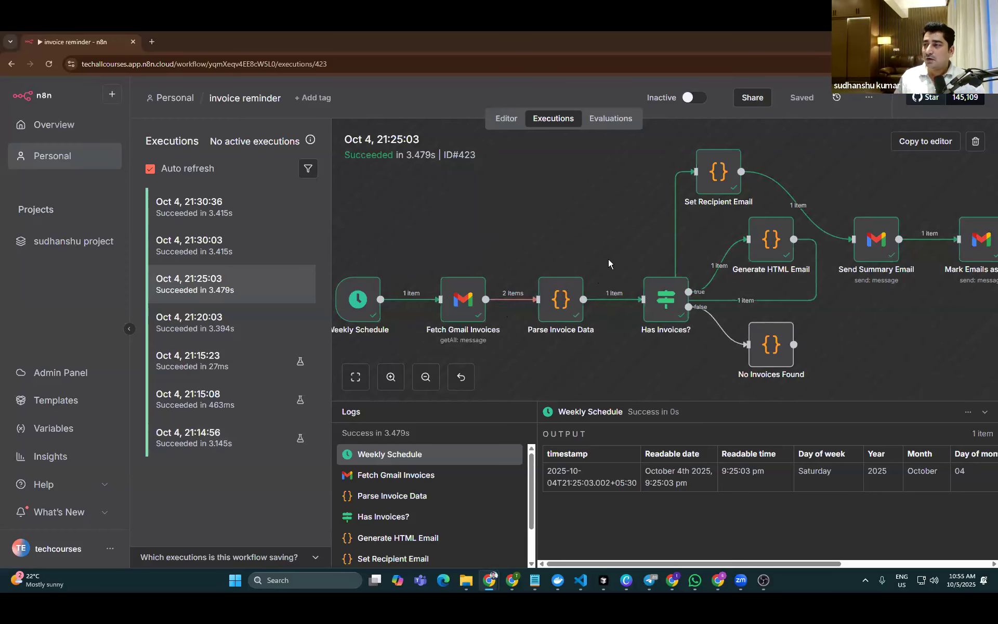
scroll(607, 257, down, 2)
scroll(697, 258, up, 2)
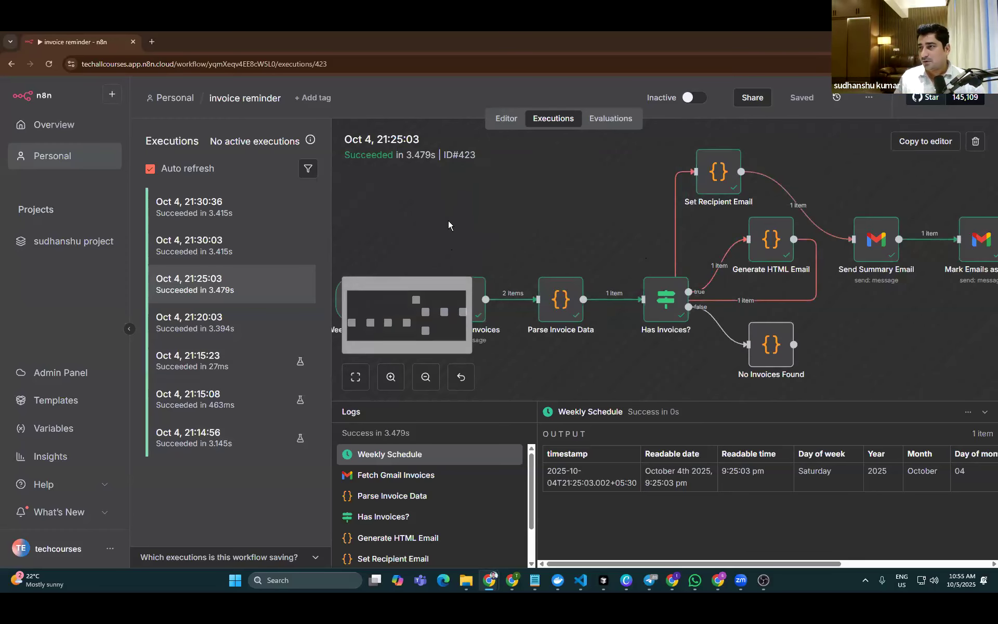
drag(845, 380, 924, 370)
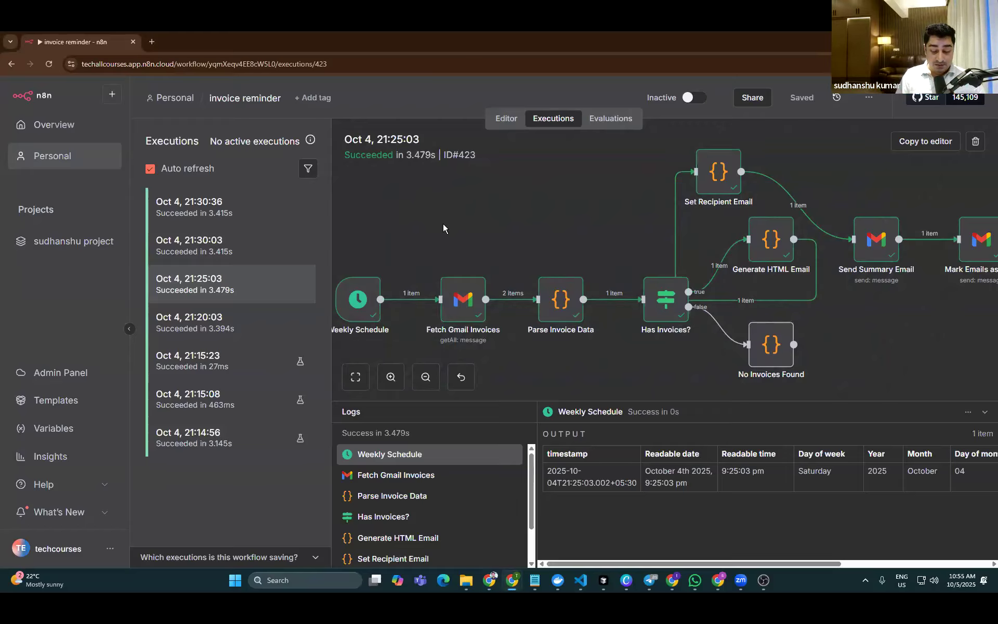
Open a Command Prompt window, install the autogenstudio package with pip, and review the installation output
key(super)
text(cmd)
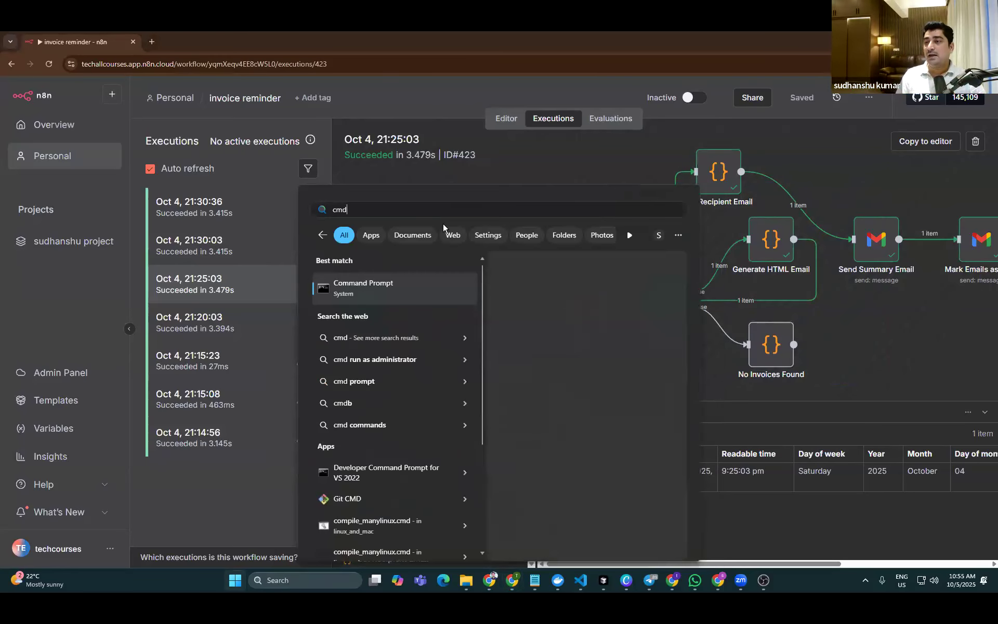
key(Return)
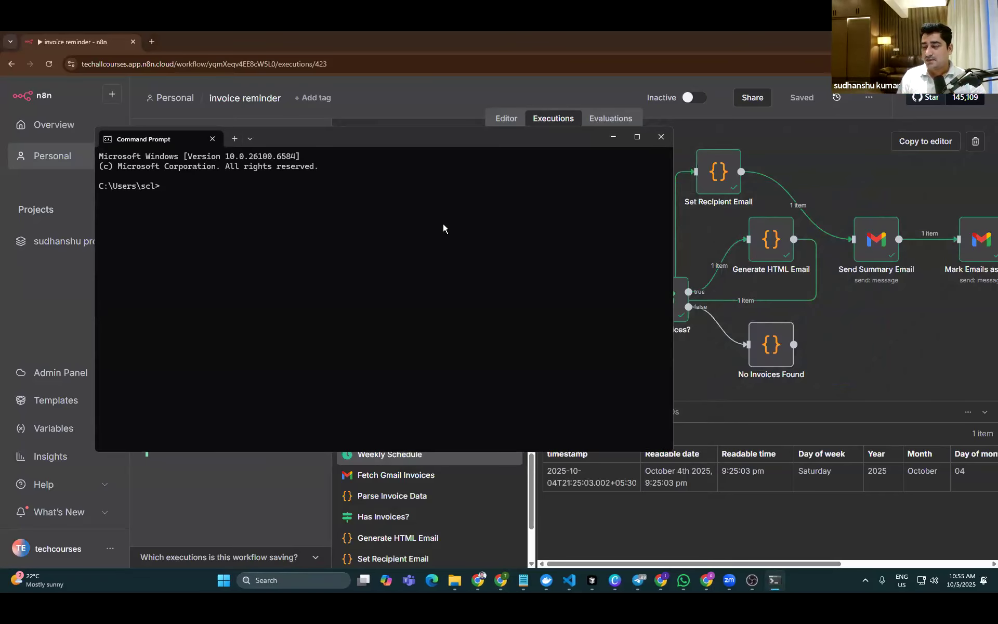
ctrl+scroll(442, 238, up, 4)
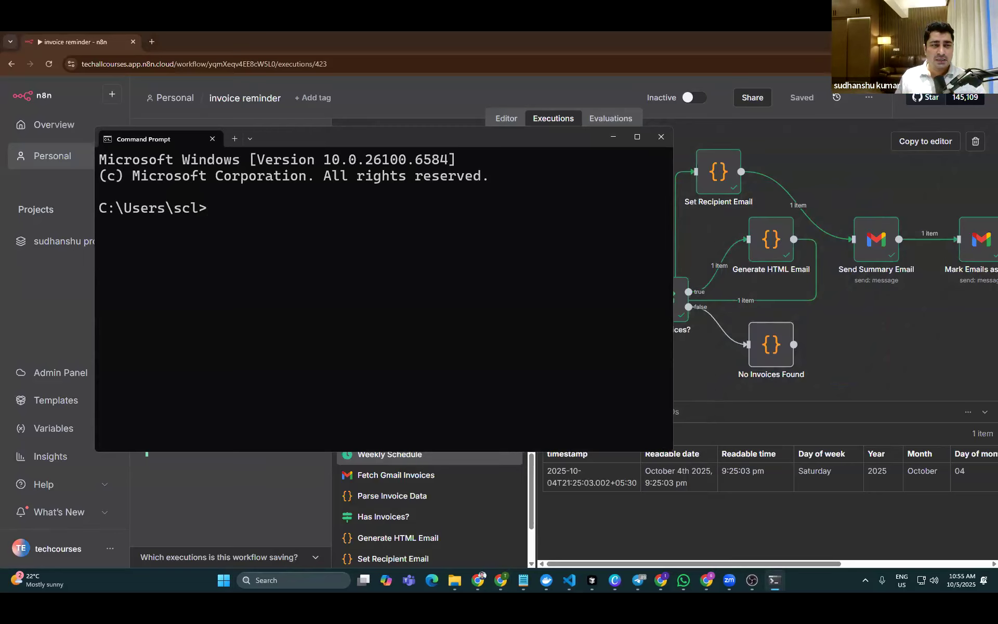
text(pip install autogenstudio)
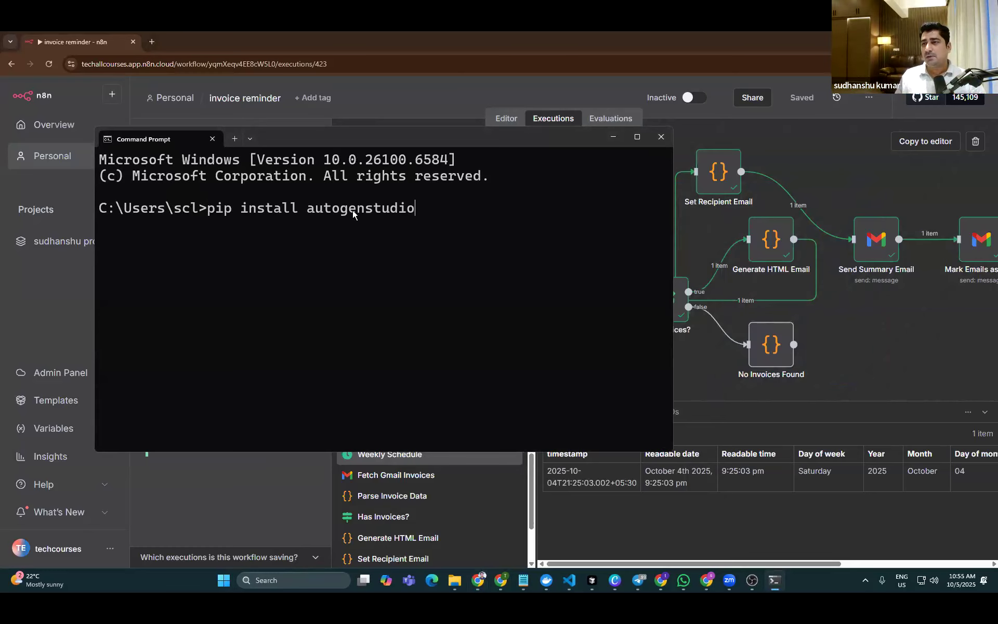
key(Return)
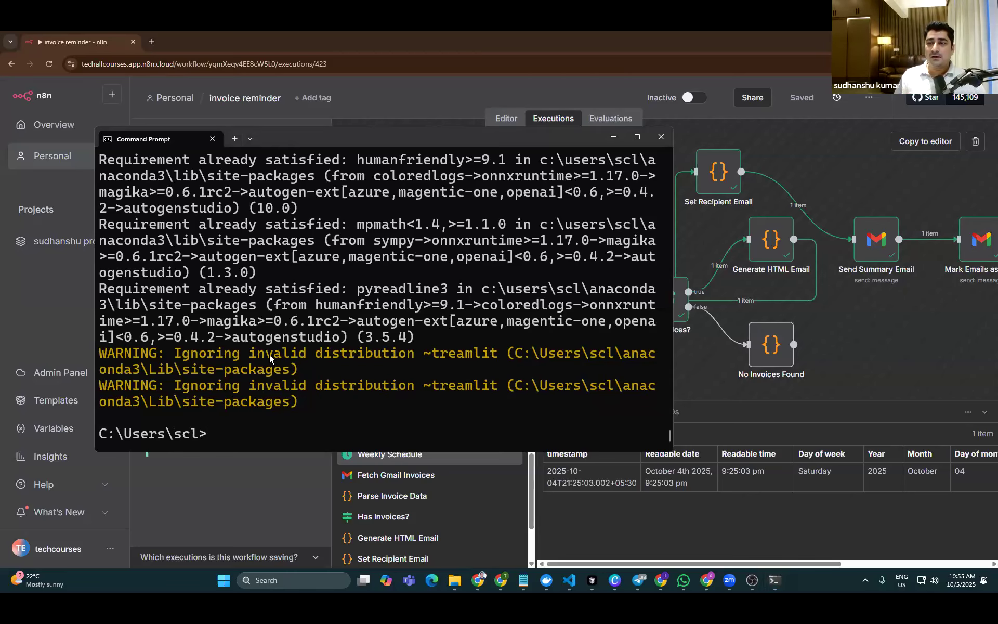
scroll(368, 331, up, 4)
scroll(367, 330, down, 5)
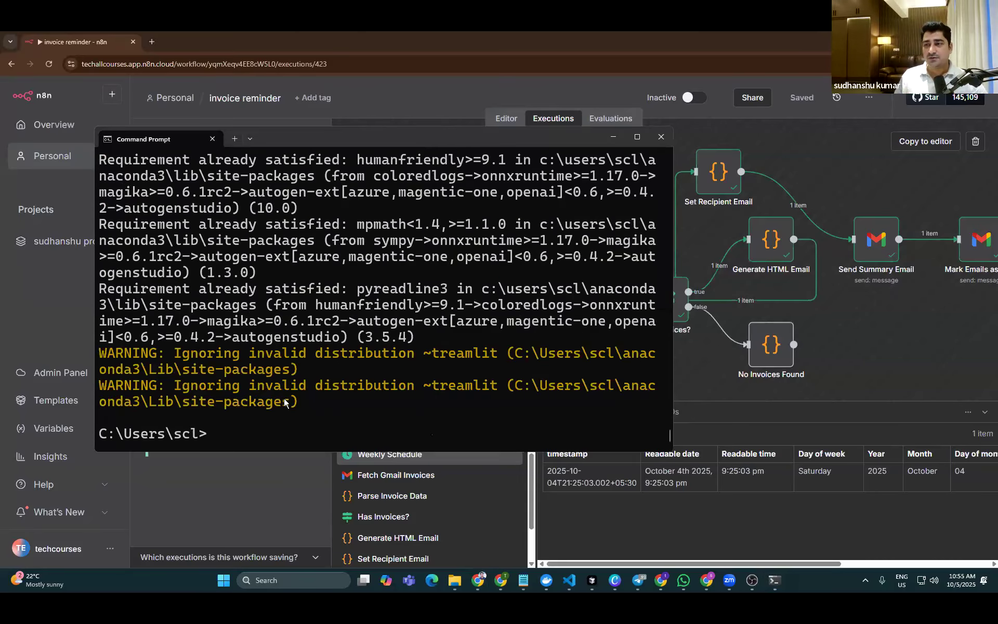
drag(308, 403, 124, 243)
click(263, 322)
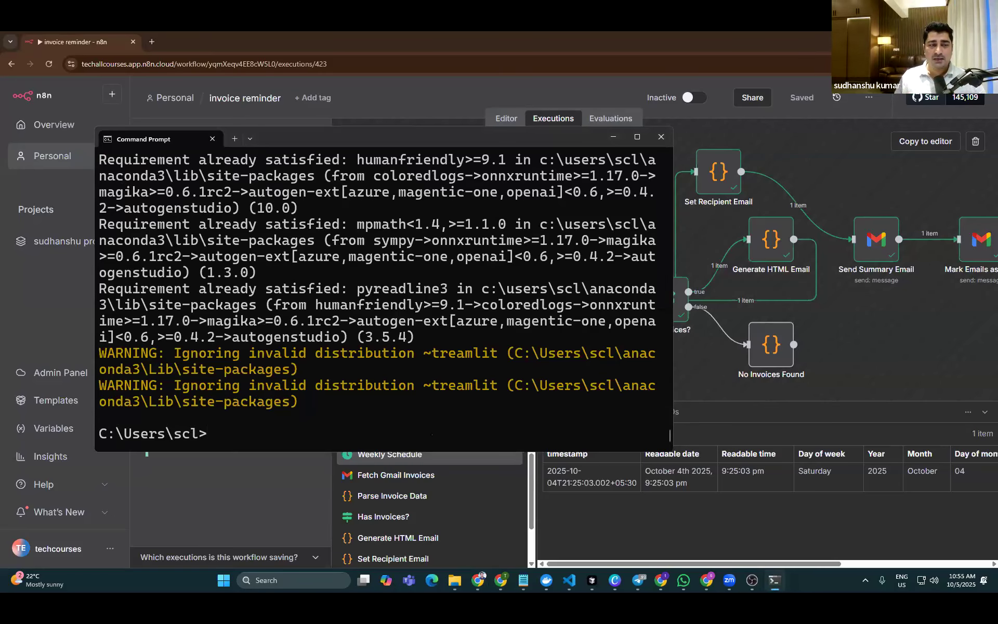
Start the AutoGen Studio web interface from the command line on port 8081
key(alt+Tab)
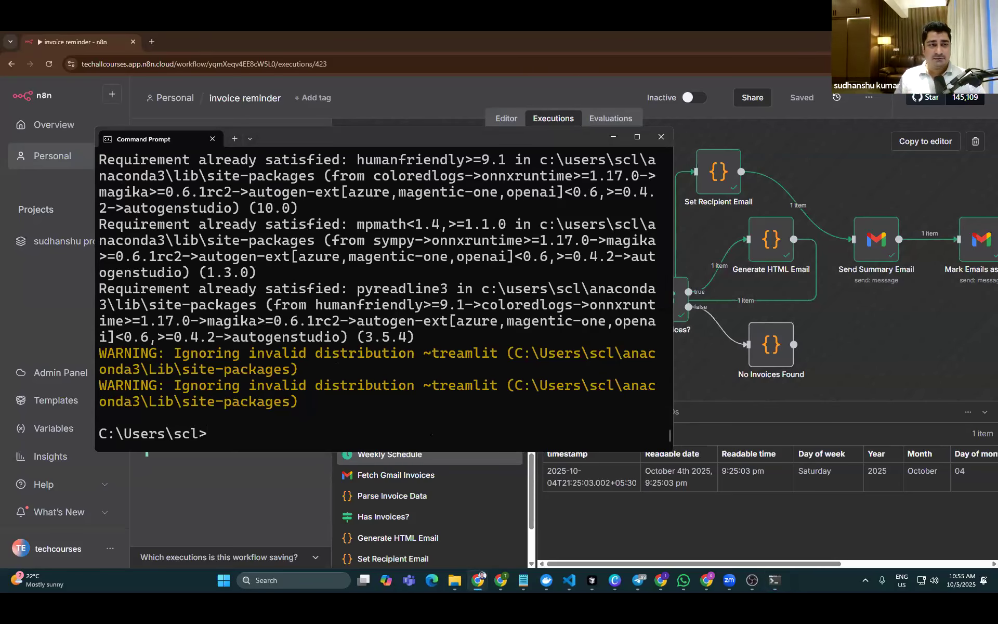
drag(308, 400, 130, 223)
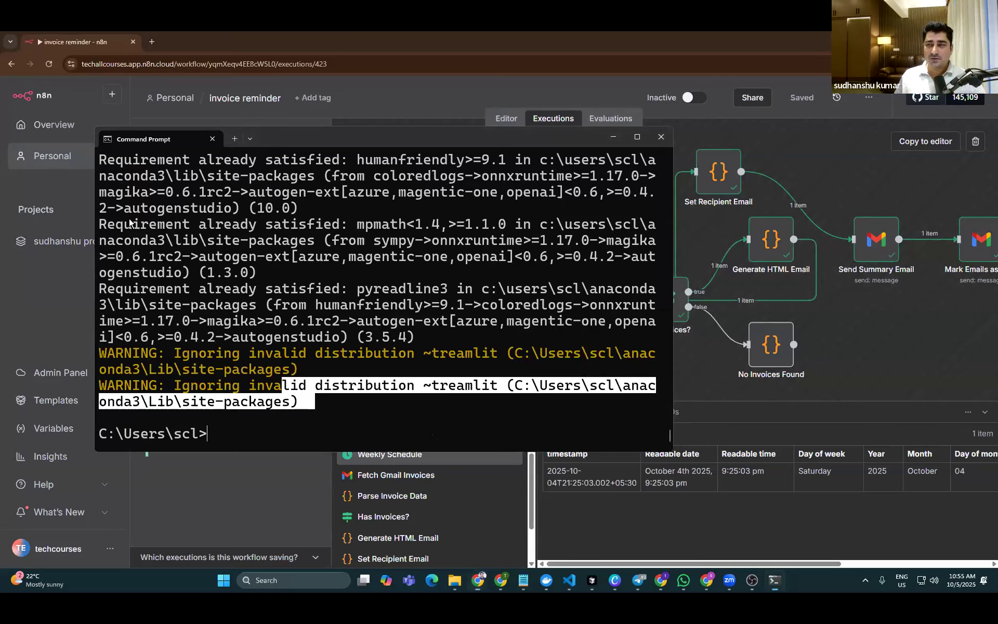
click(416, 410)
text(autogenstudio ui --port 8081)
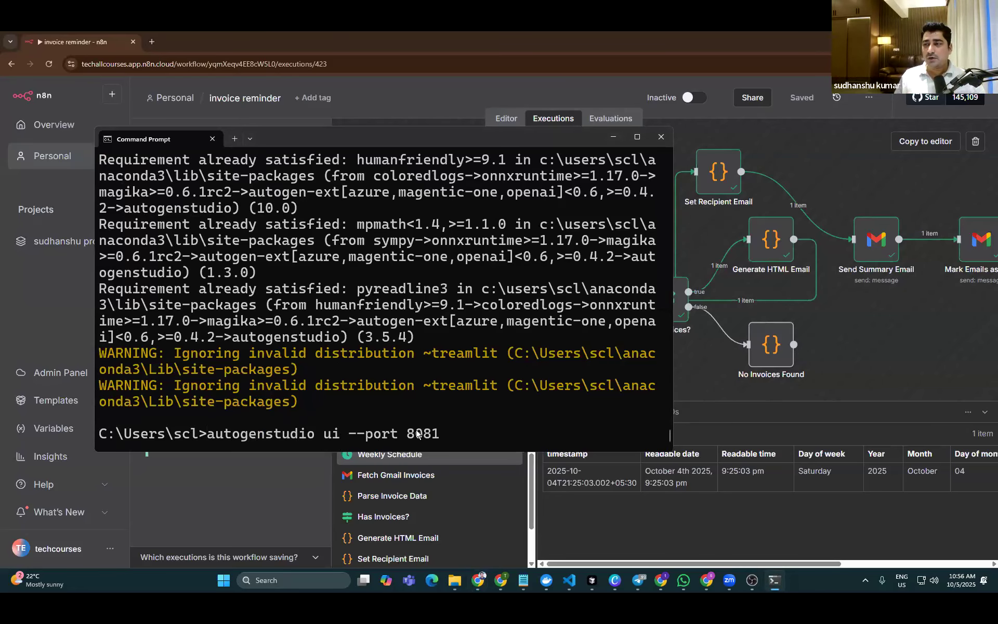
drag(445, 434, 214, 430)
click(512, 439)
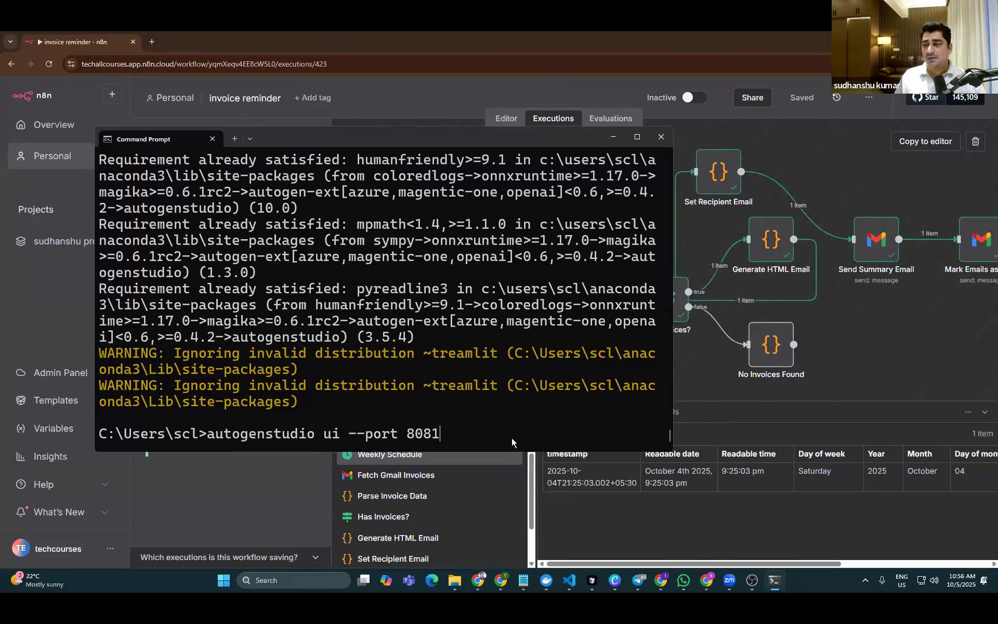
key(Return)
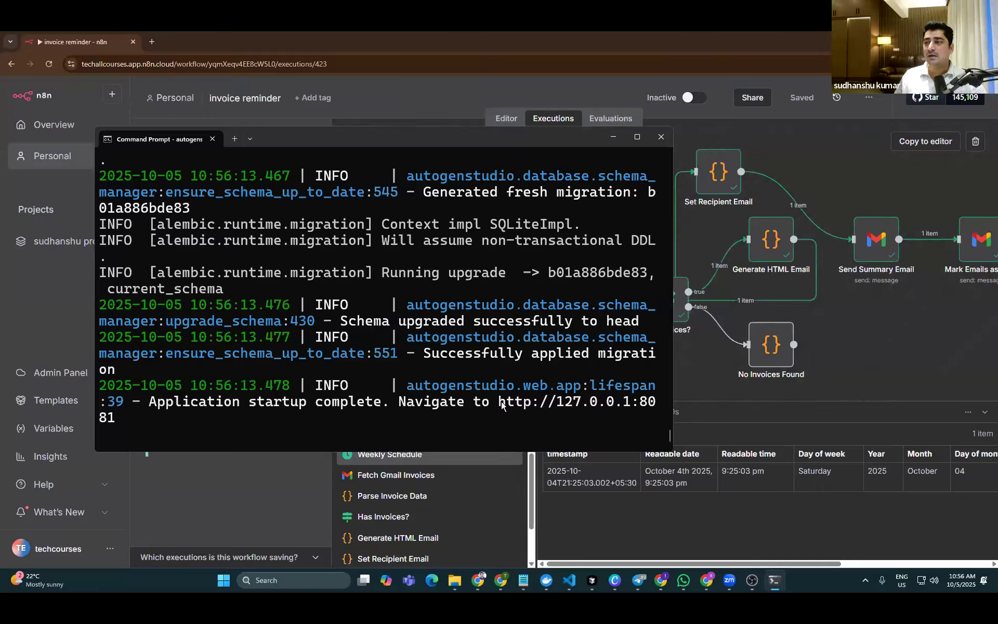
drag(500, 403, 123, 415)
key(ctrl+c)
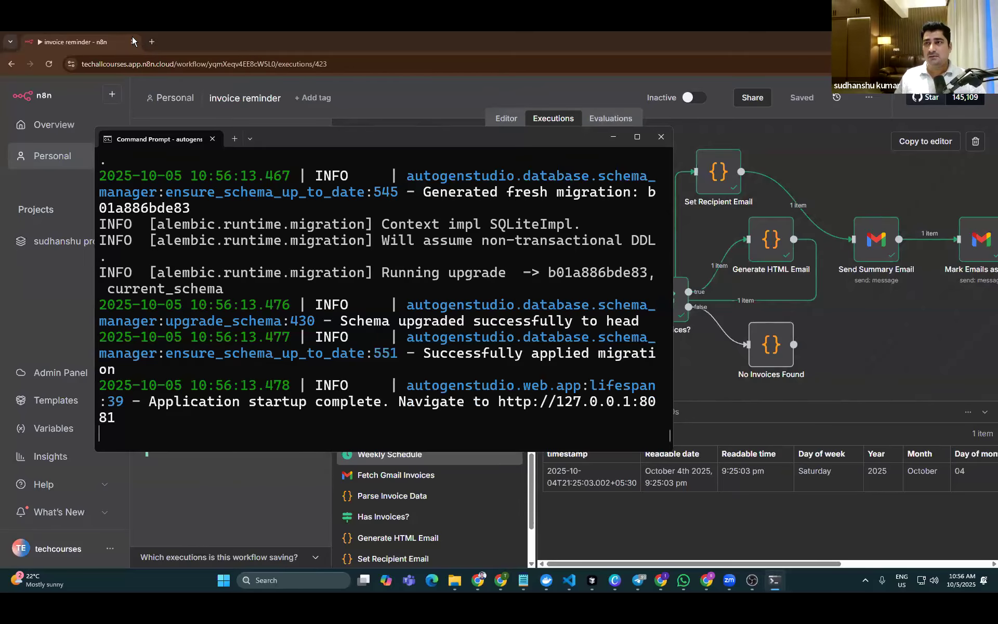
click(149, 42)
key(ctrl+v)
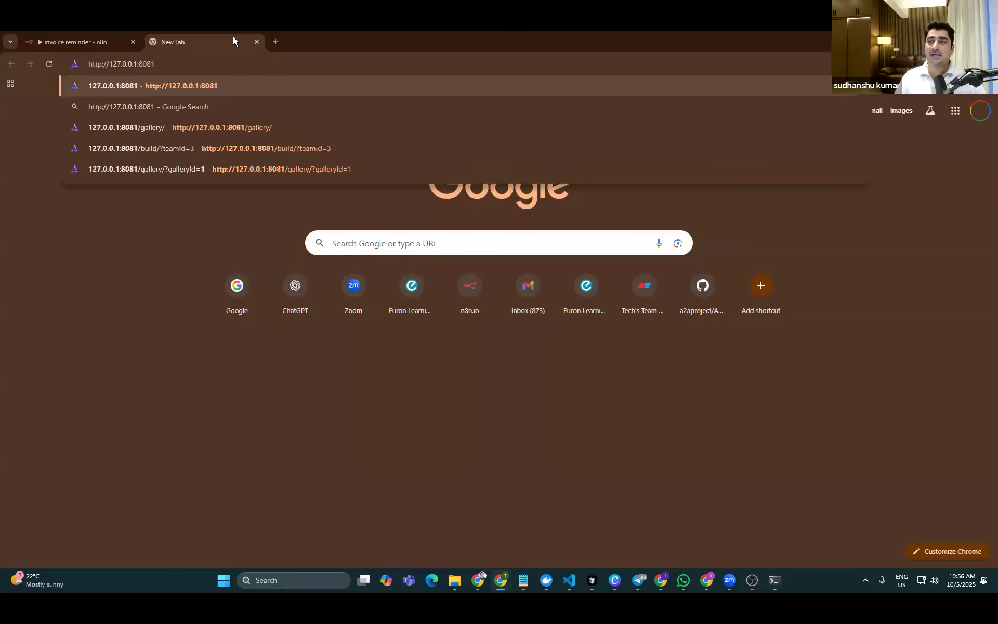
key(Return)
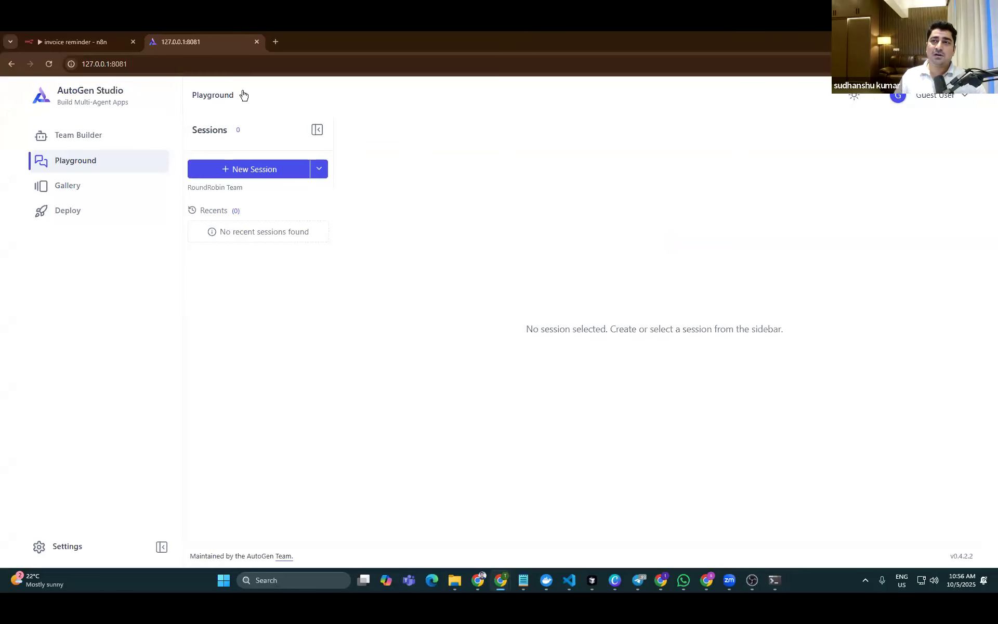
click(162, 64)
click(160, 66)
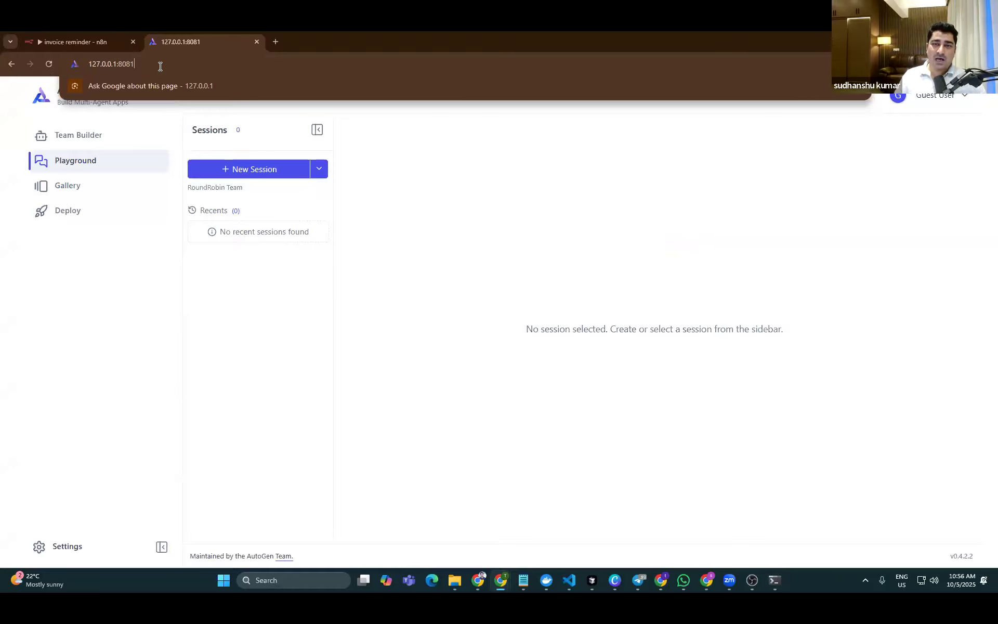
drag(161, 66, 85, 66)
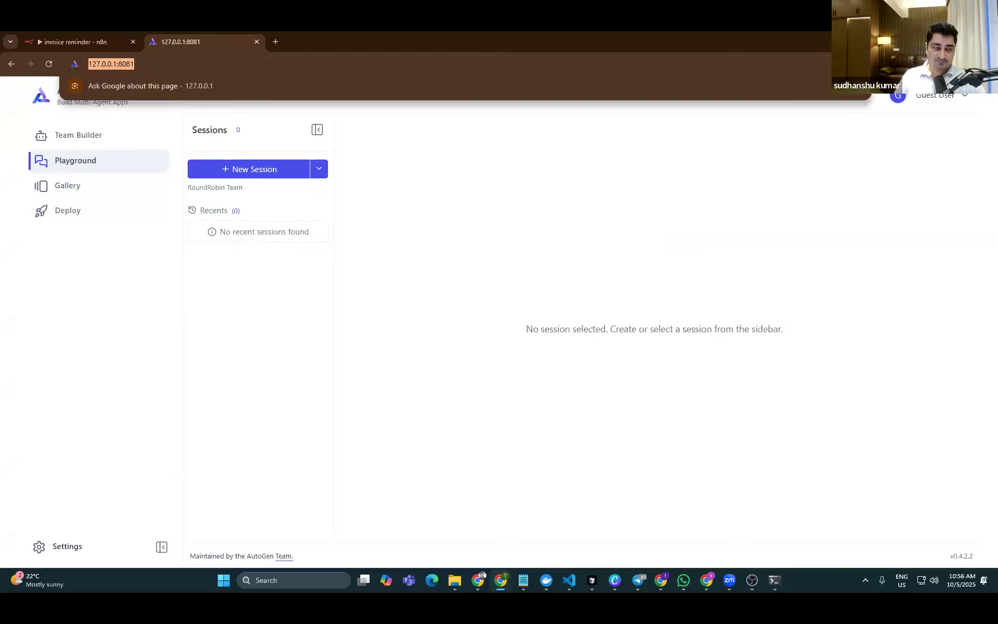
click(58, 36)
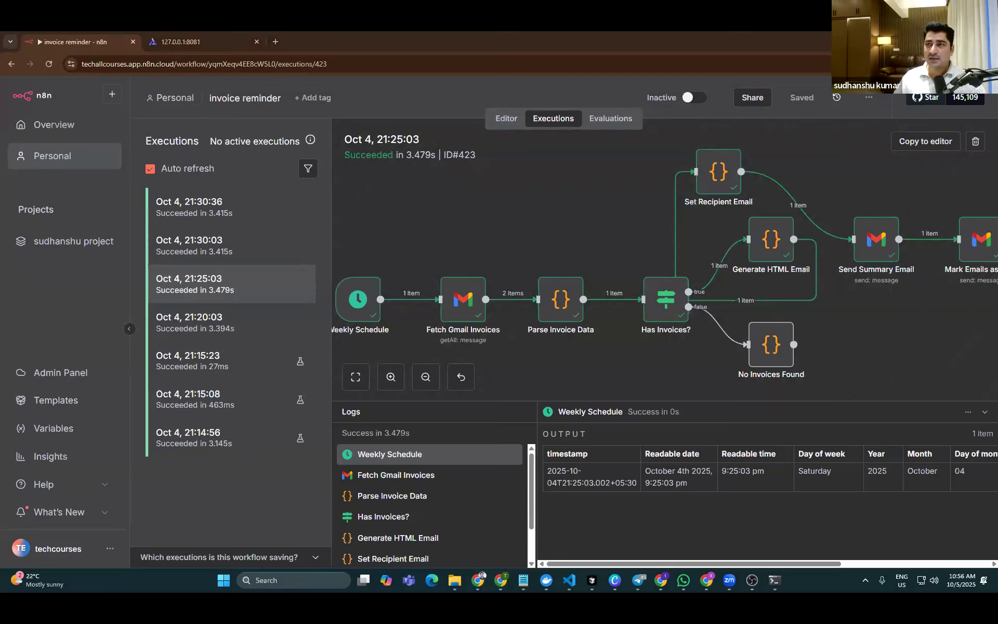
click(201, 46)
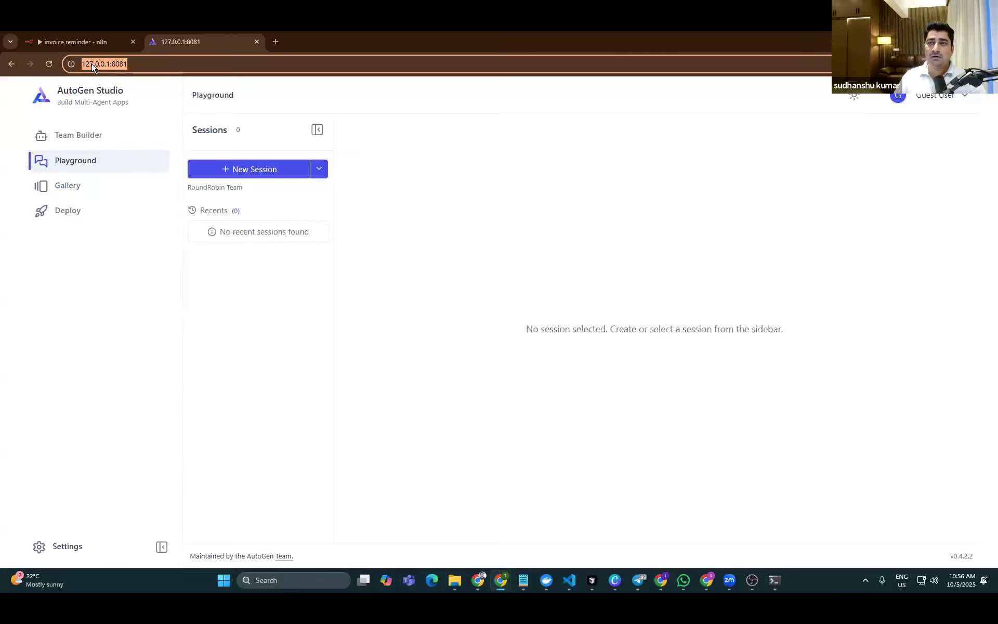
drag(112, 64, 38, 58)
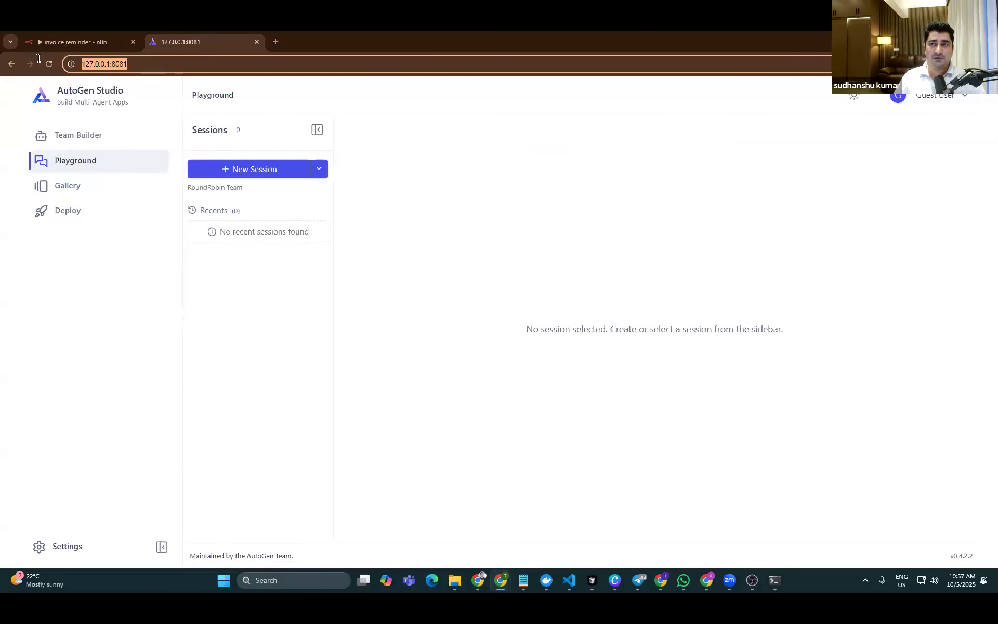
click(132, 61)
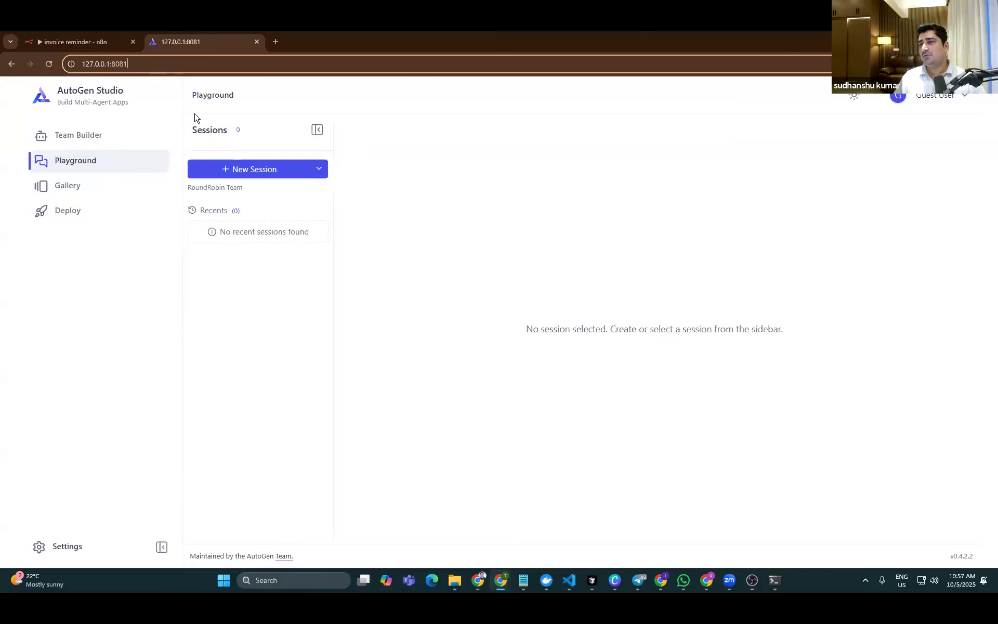
Enlarge the AutoGen Studio Playground page in the browser to a readable size
key(ctrl+plus)
key(ctrl+plus)
key(ctrl+plus)
key(ctrl+plus)
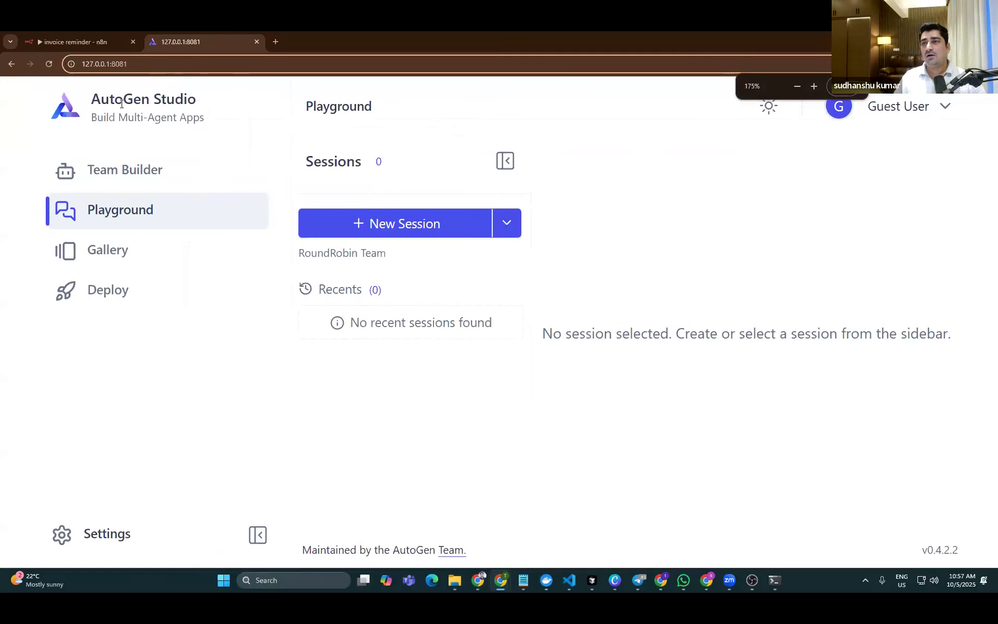
click(437, 107)
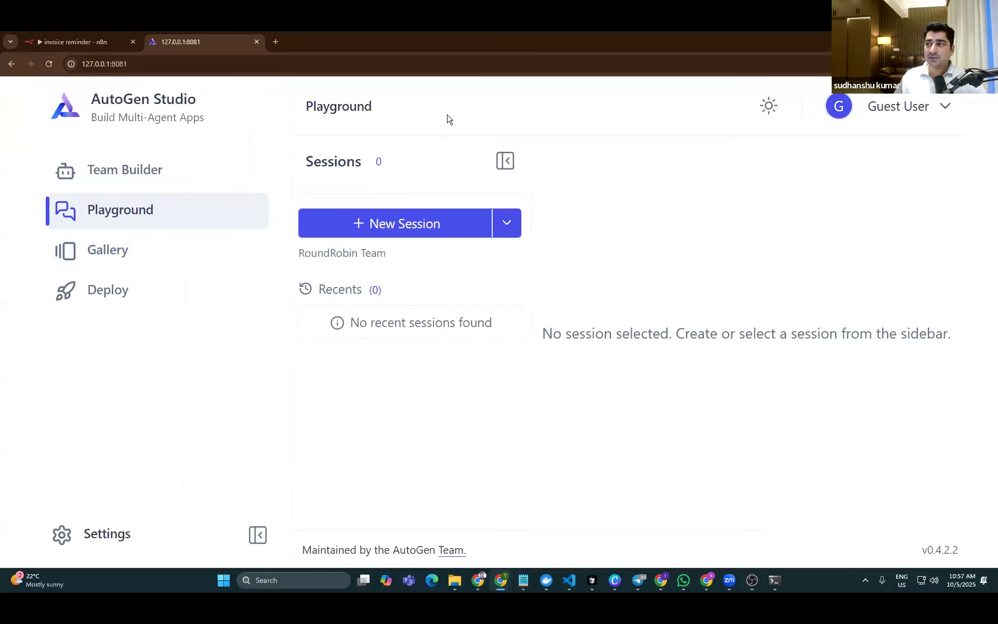
key(ctrl+minus)
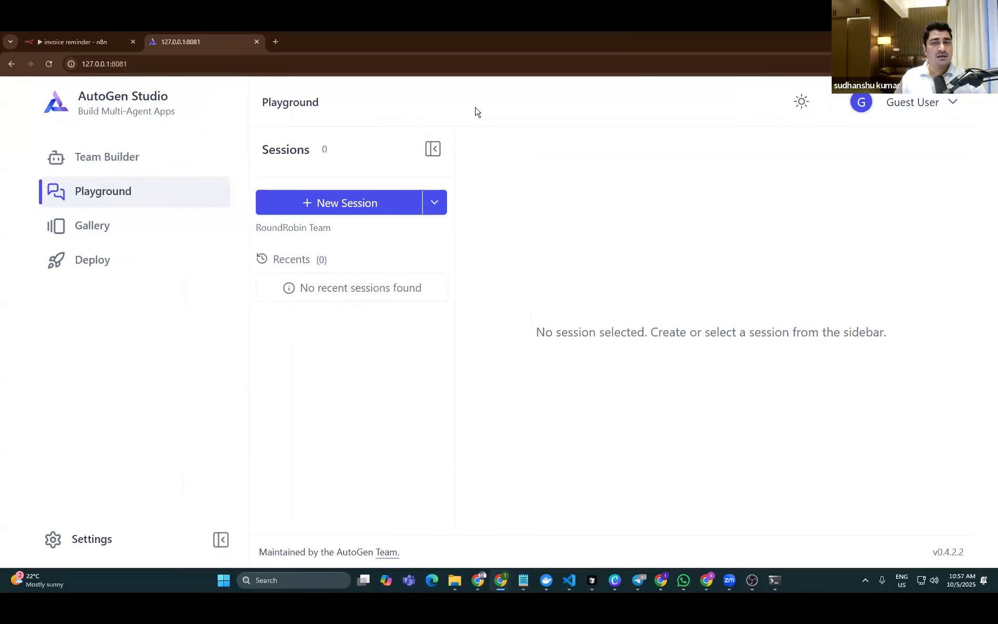
key(ctrl+minus)
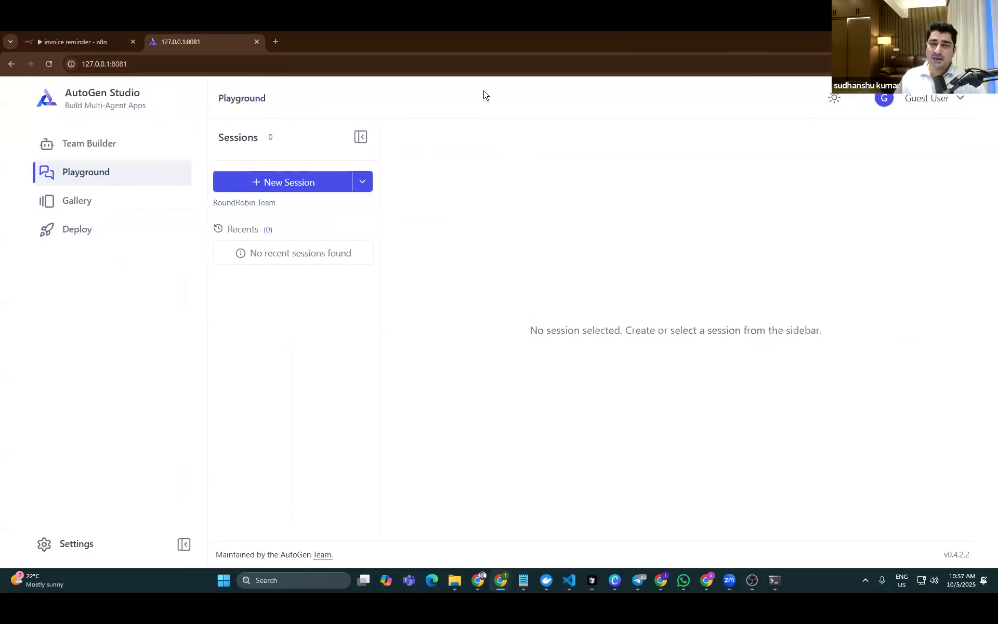
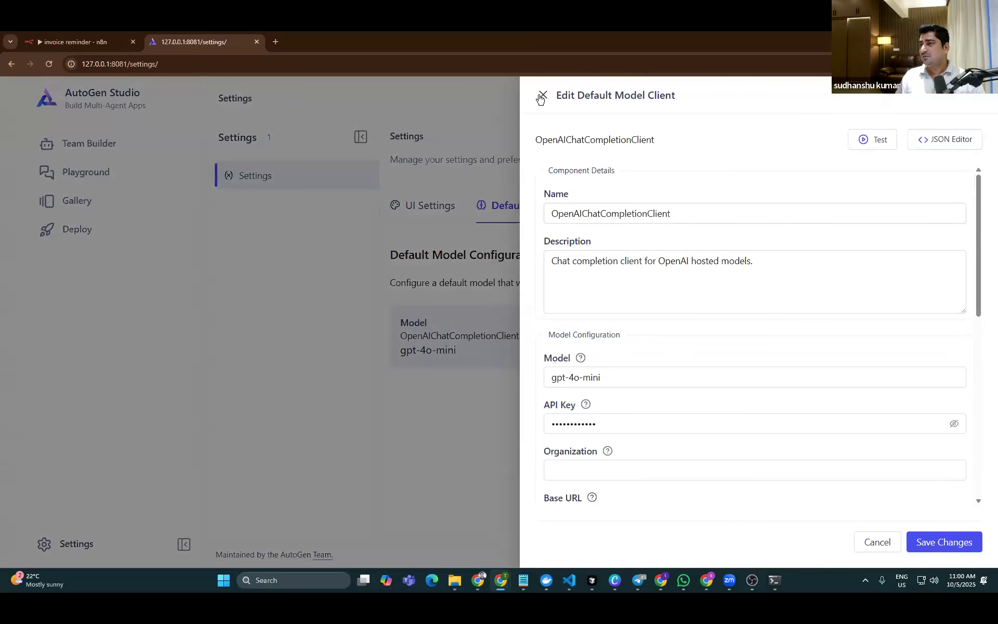
Close the default model client editor without saving and examine the Environment Variables settings
key(Escape)
click(602, 205)
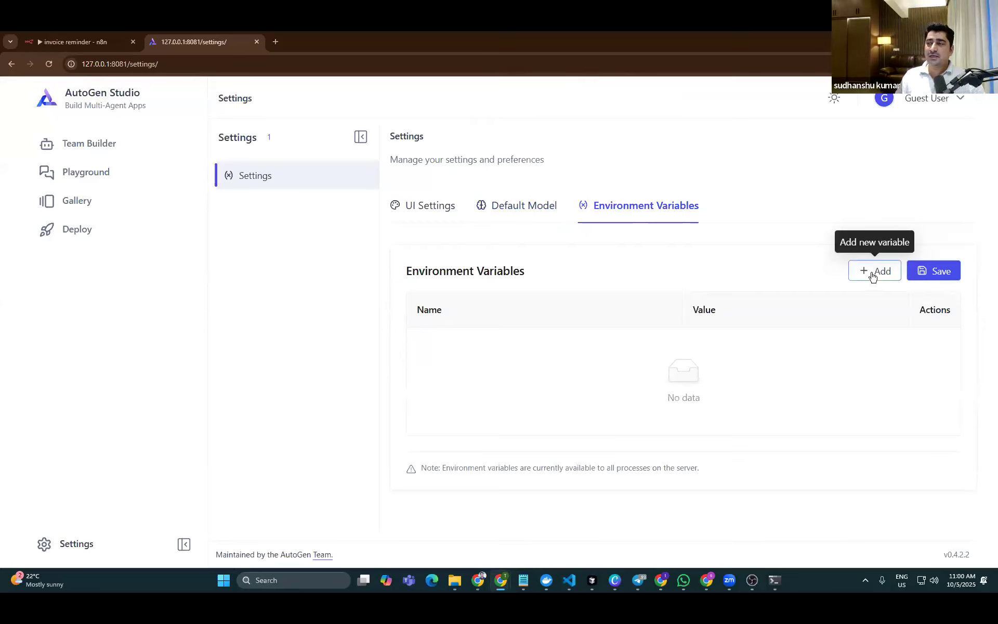
drag(387, 280, 747, 488)
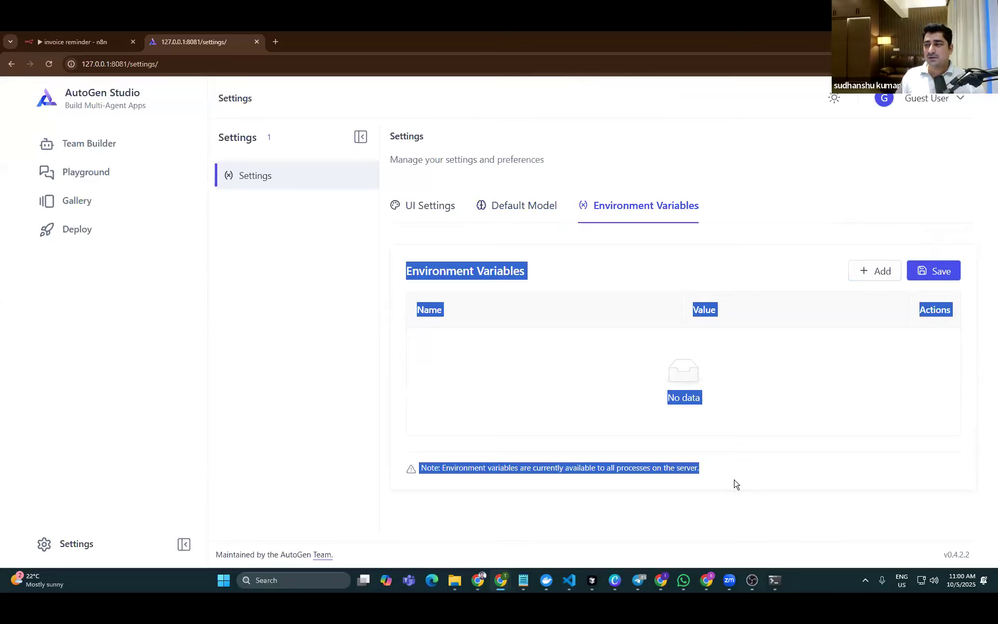
drag(338, 297, 328, 273)
click(336, 269)
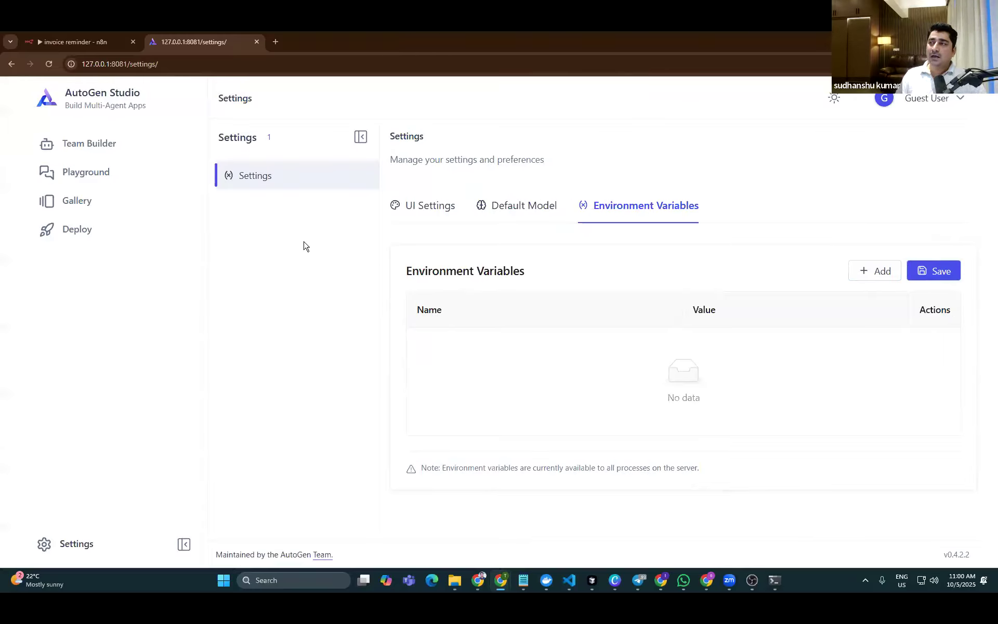
Check the guest user's account options, and preview the dark theme before restoring the light one
click(924, 101)
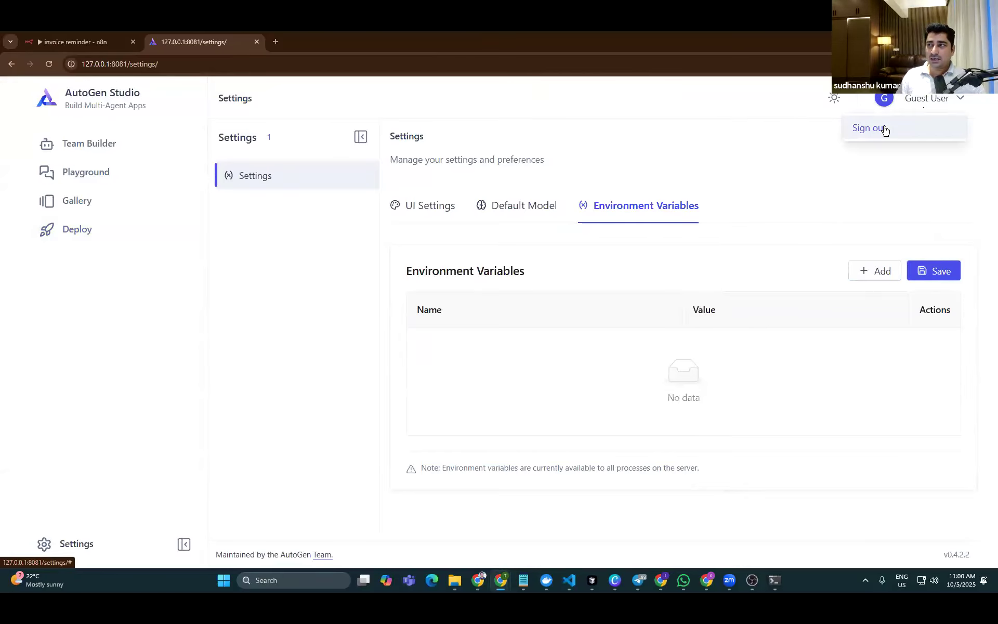
click(833, 97)
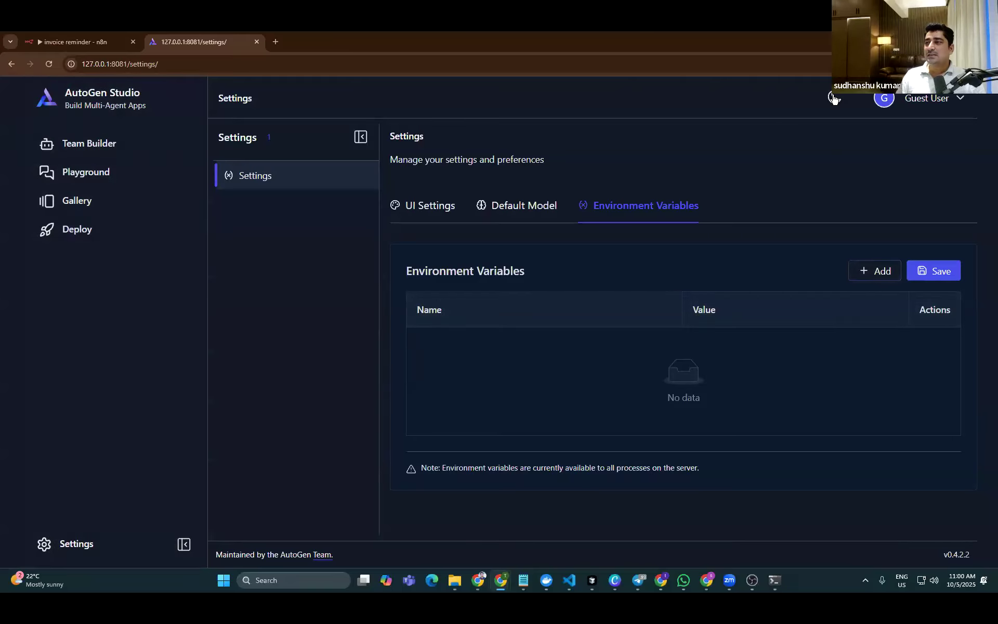
click(834, 97)
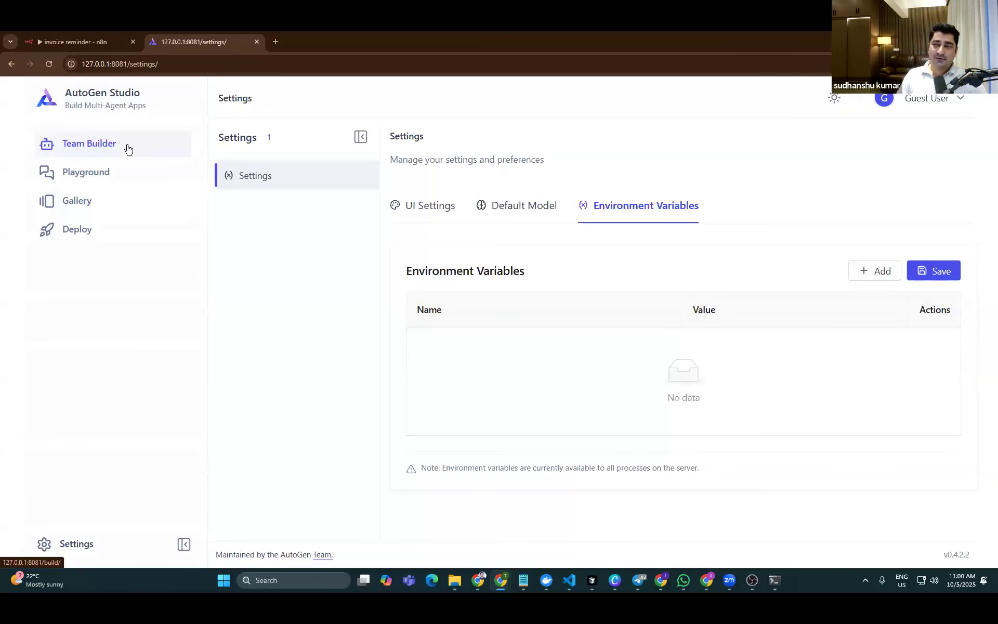
Open the RoundRobin Team in Team Builder and shift its AssistantAgent and Web Surfer Agent nodes up and to the left on the canvas
click(28, 39)
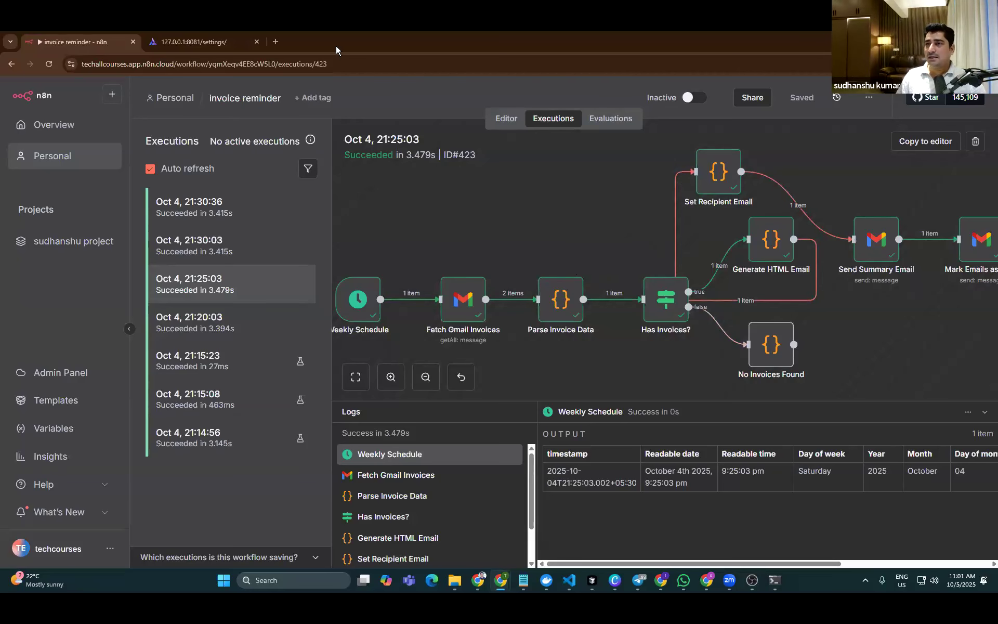
click(208, 41)
click(89, 144)
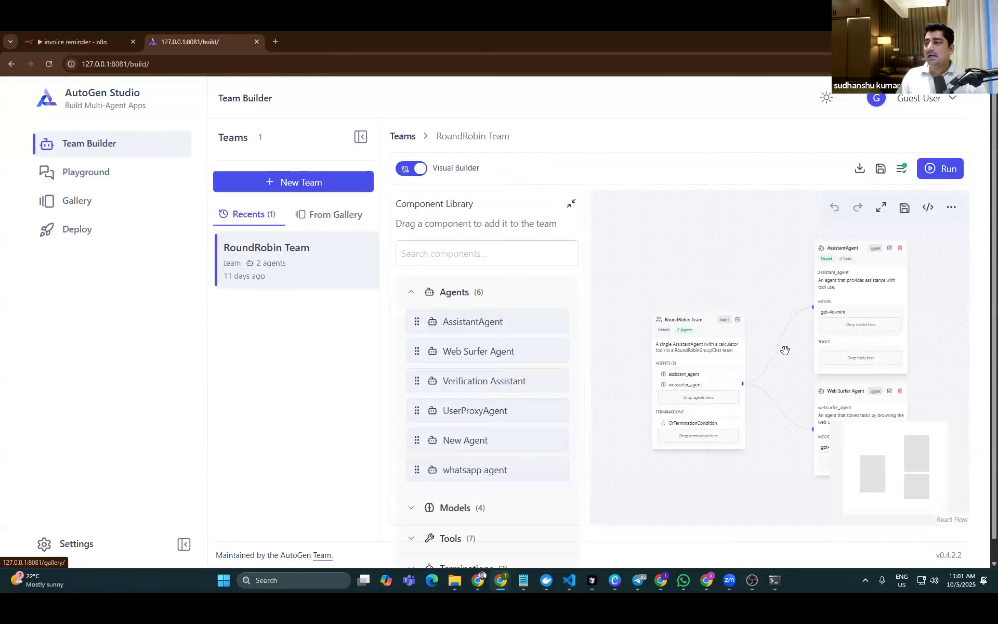
drag(853, 296, 833, 259)
drag(866, 399, 844, 386)
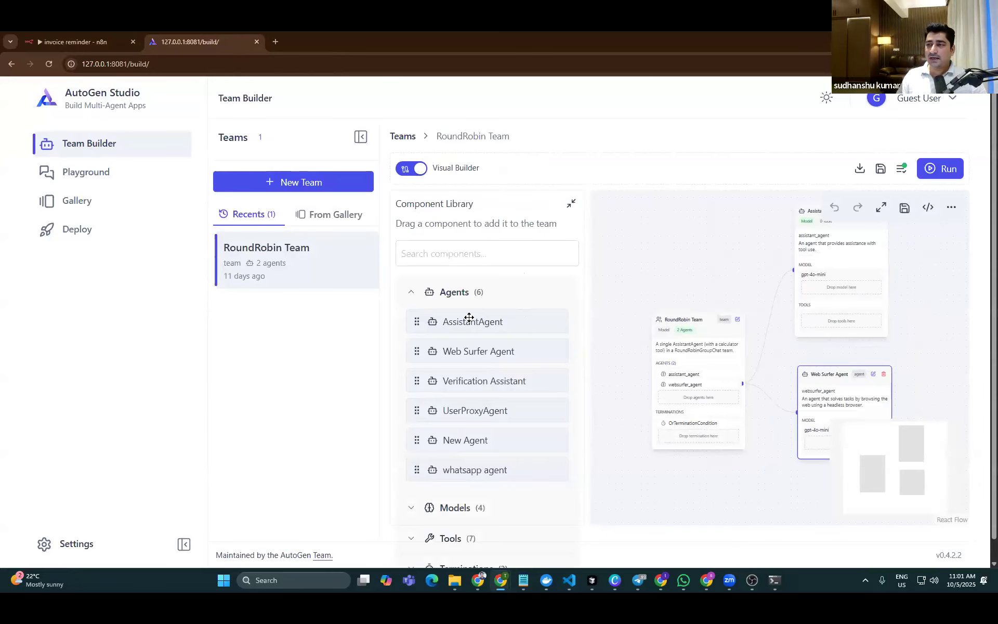
Open the Default Component Gallery and examine its teams and agents, with a brief look at the n8n invoice reminder workflow
click(413, 292)
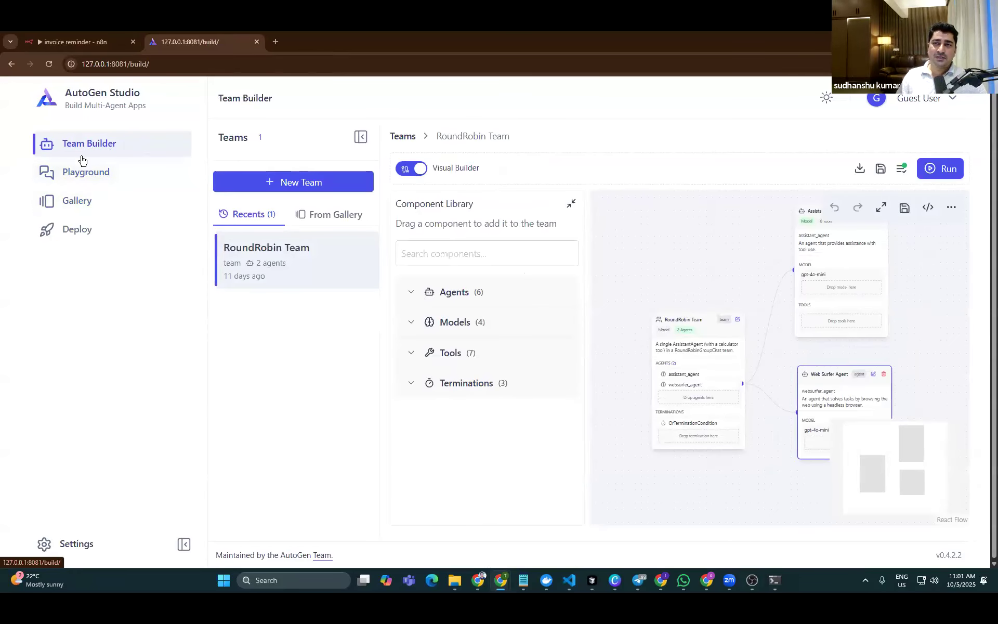
click(94, 208)
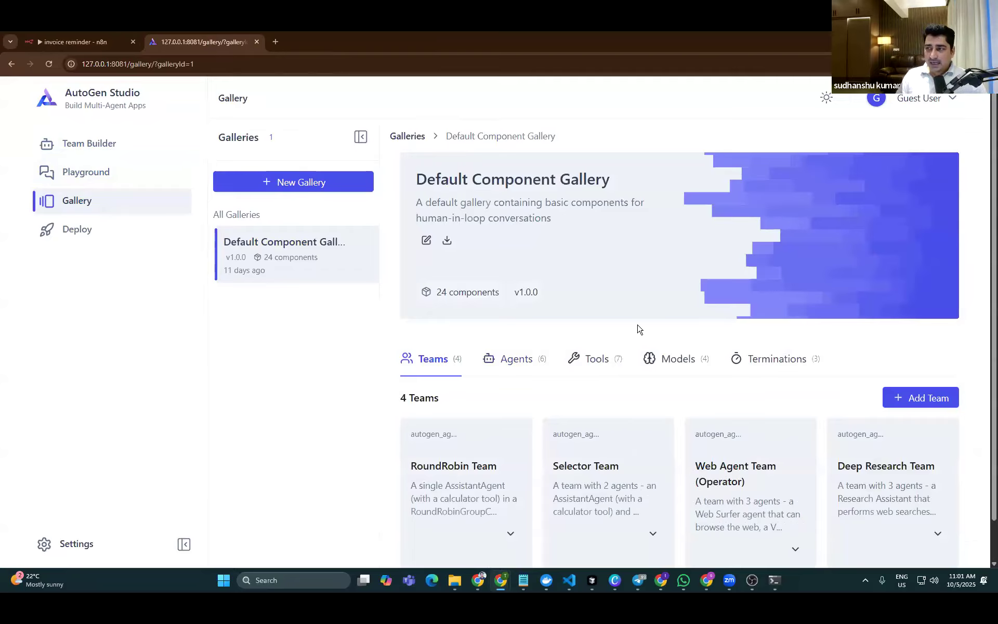
scroll(730, 284, down, 1)
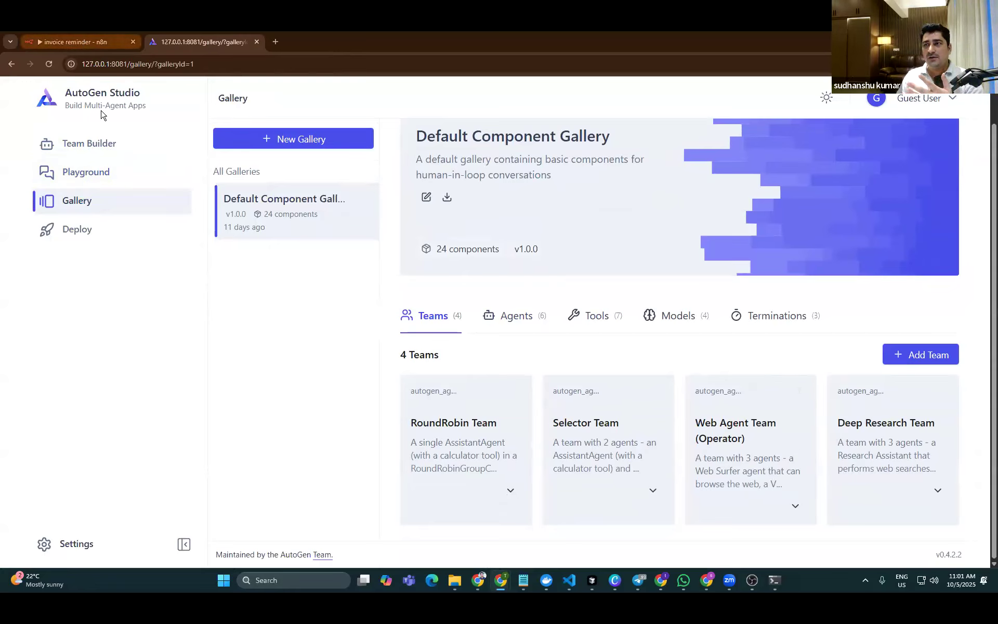
click(67, 40)
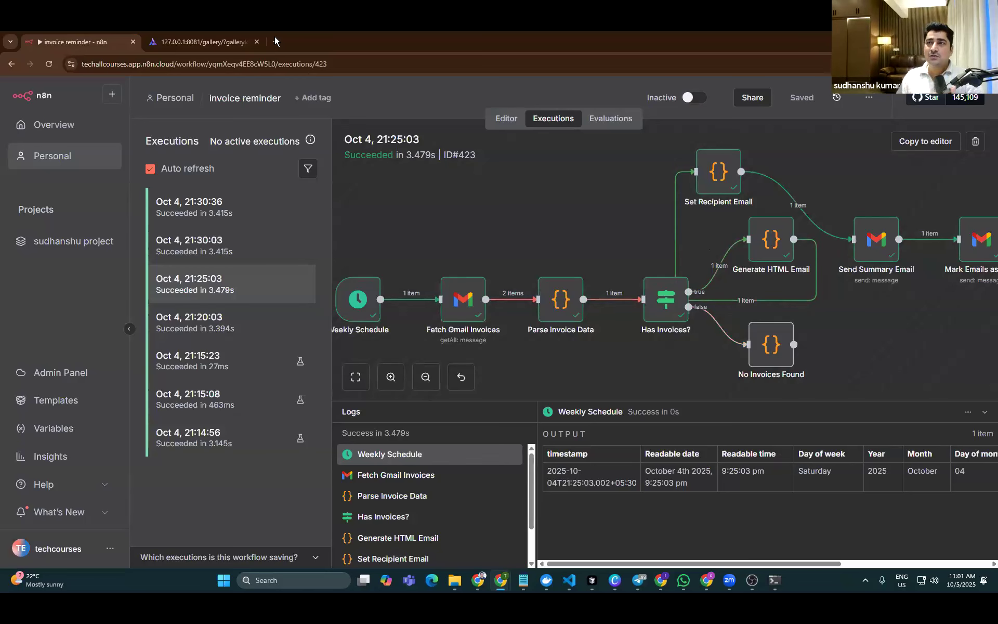
click(203, 41)
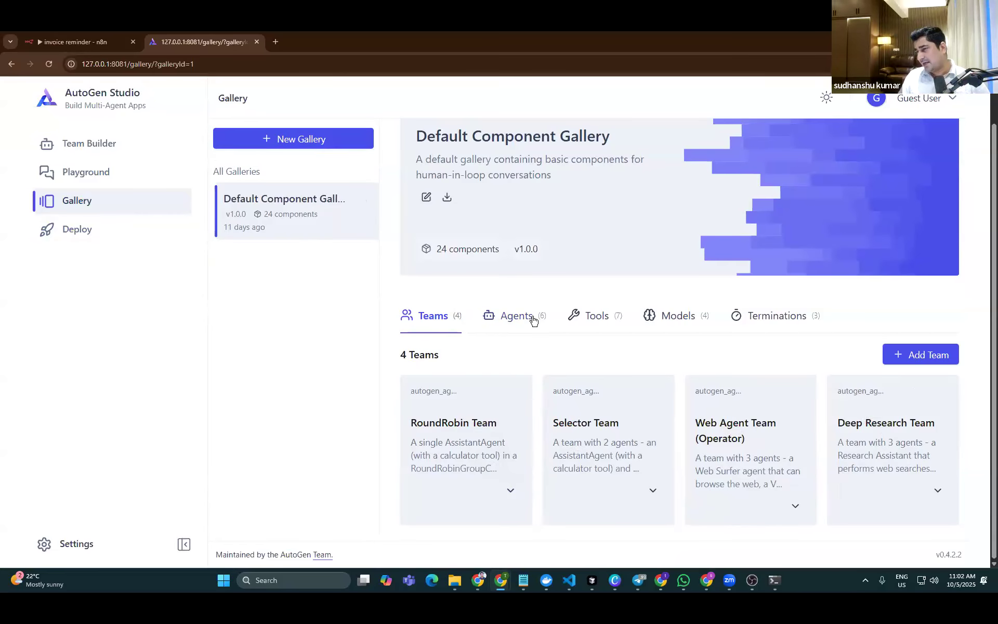
click(514, 318)
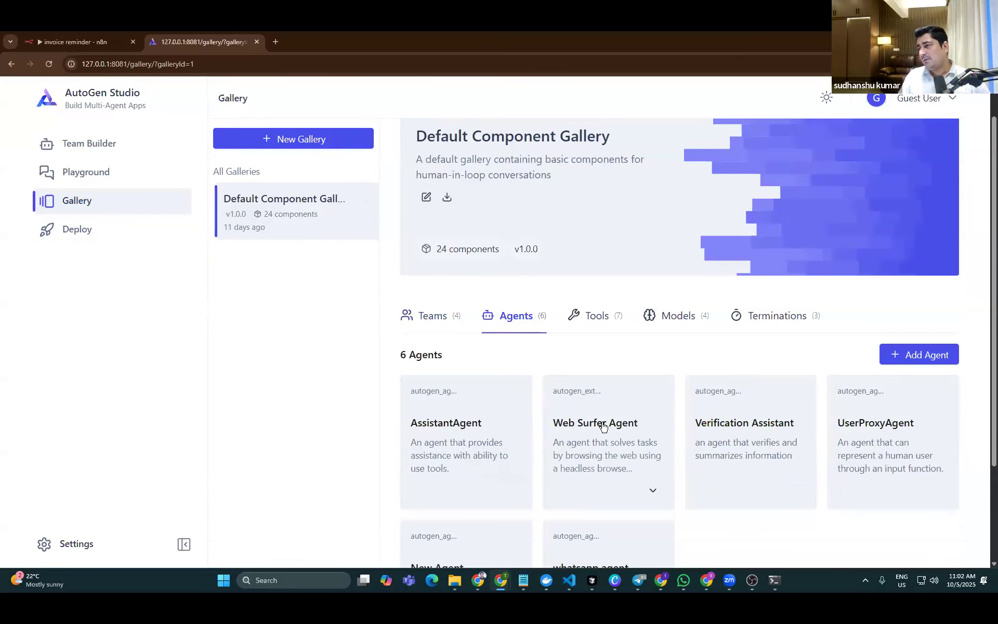
scroll(430, 312, down, 3)
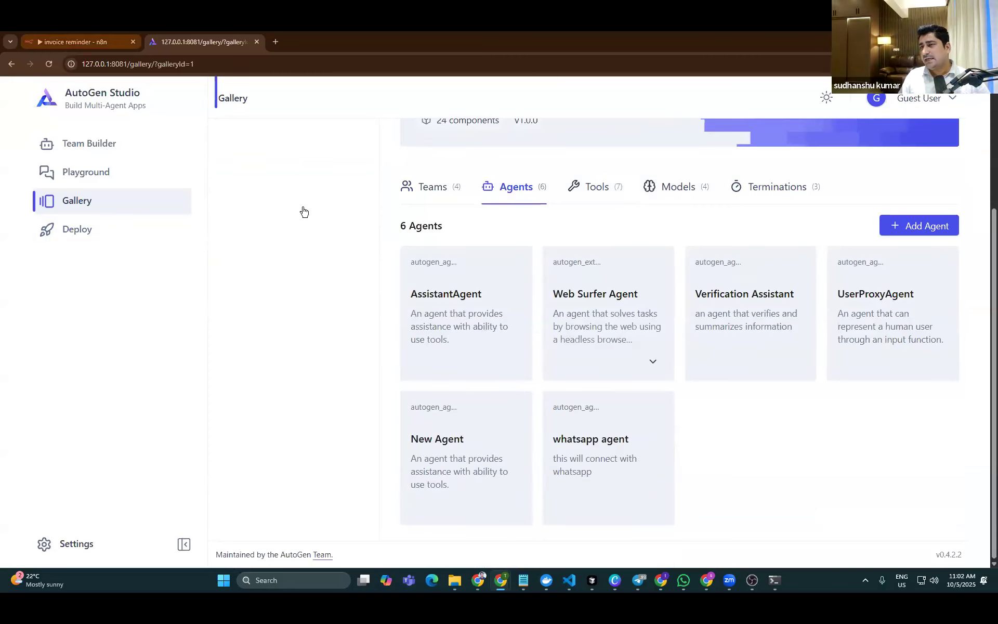
Bring the n8n "My workflow 17" tab into the AutoGen Studio browser window and return to the gallery
click(96, 42)
click(501, 580)
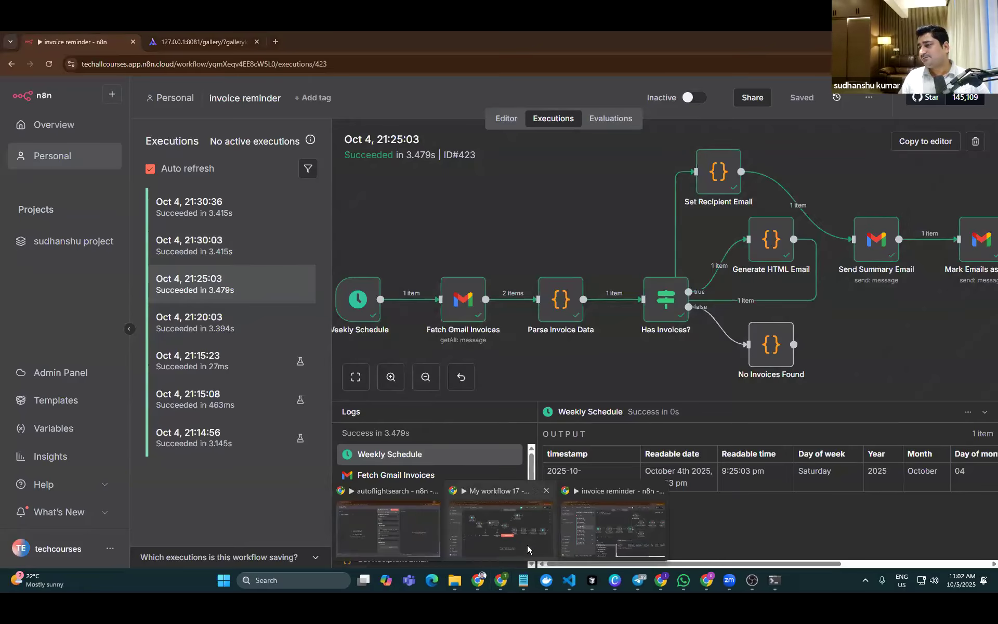
click(500, 527)
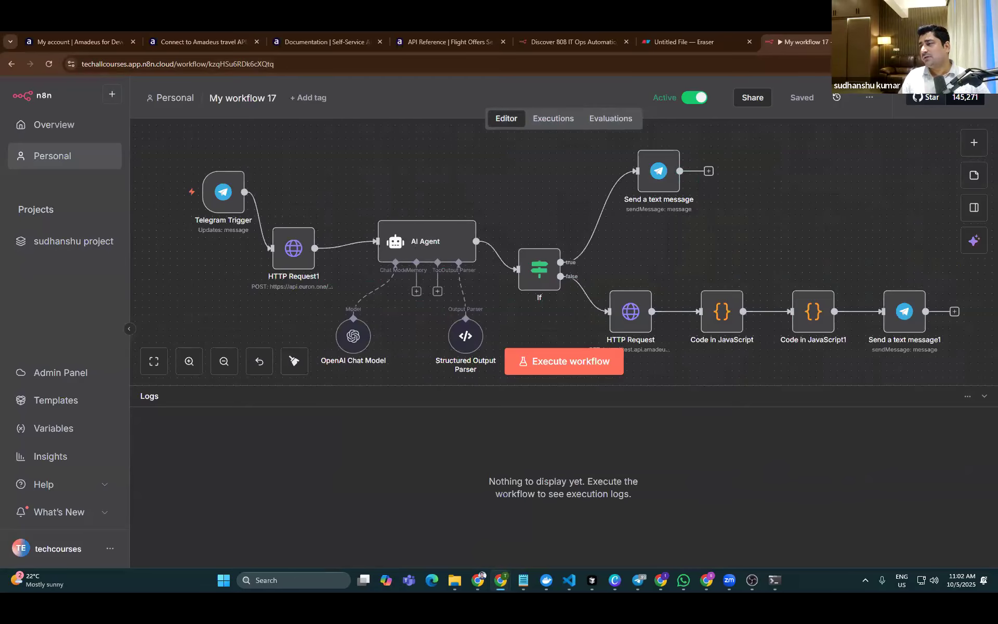
key(alt+Tab)
drag(453, 41, 163, 47)
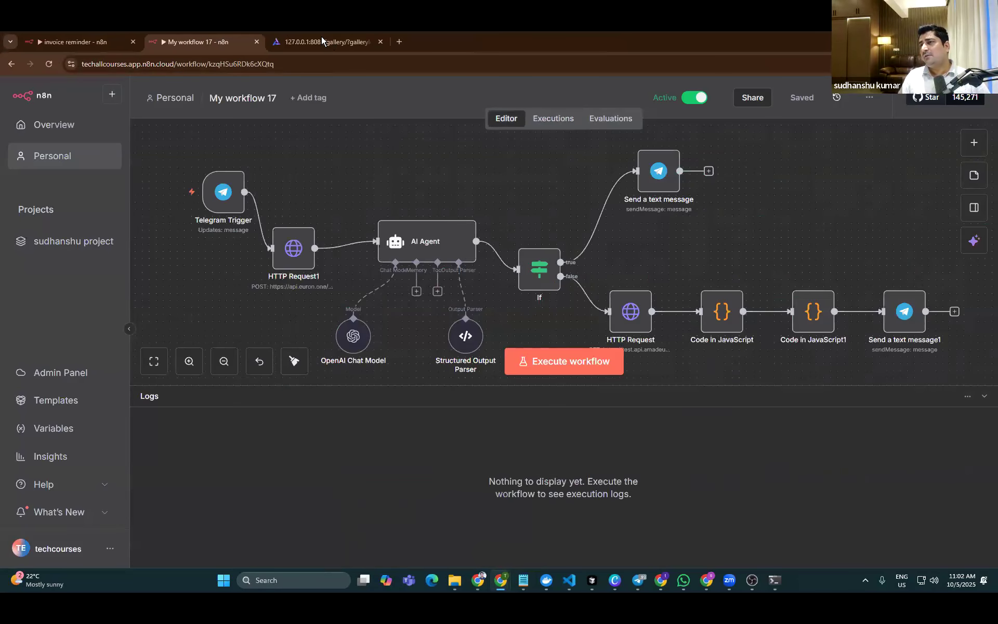
click(322, 41)
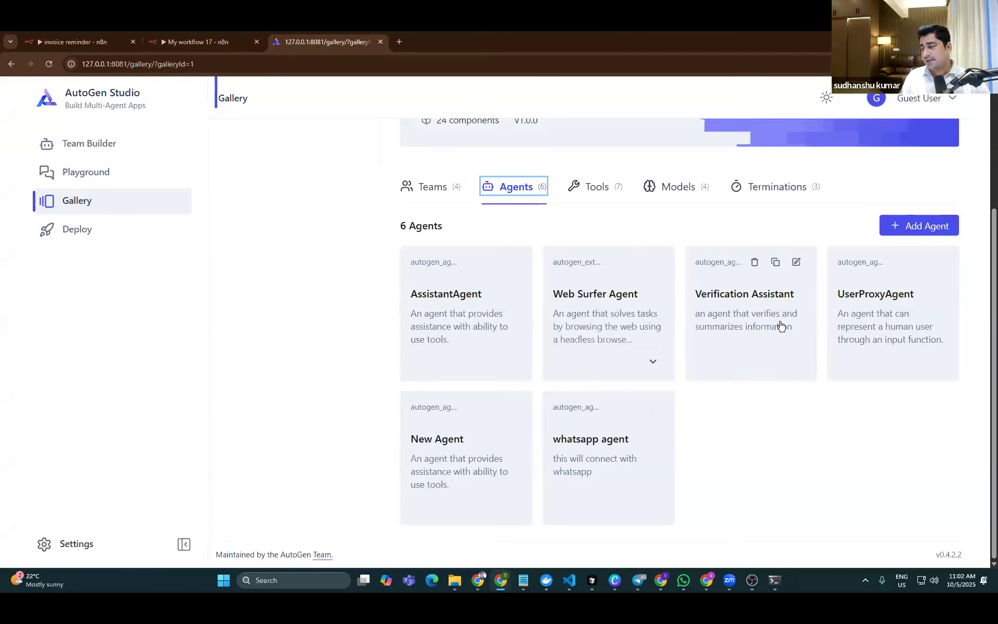
Examine the tools, models, agents and teams offered in the Default Component Gallery
click(602, 188)
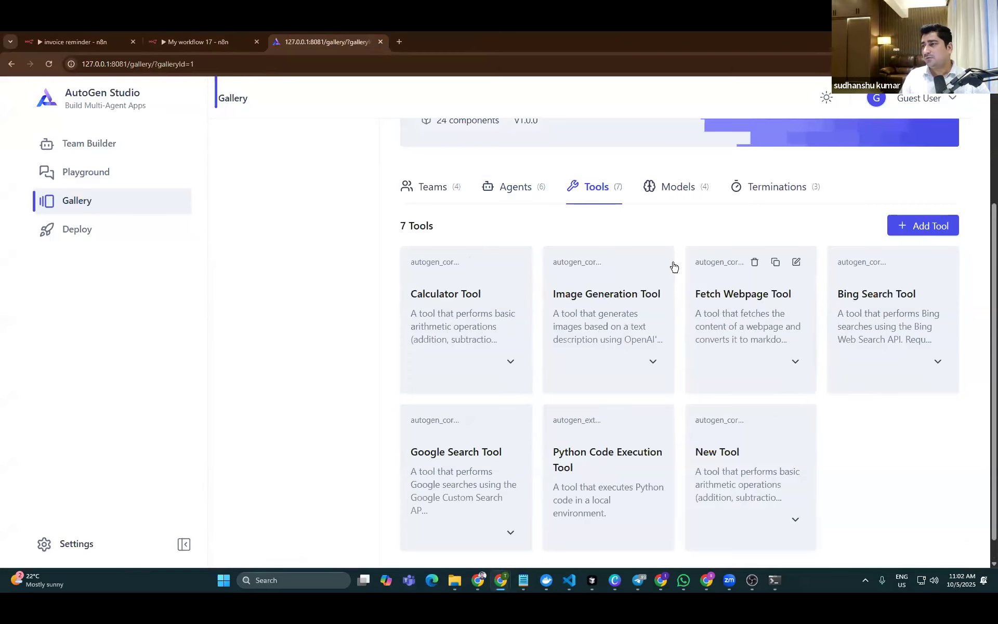
click(701, 190)
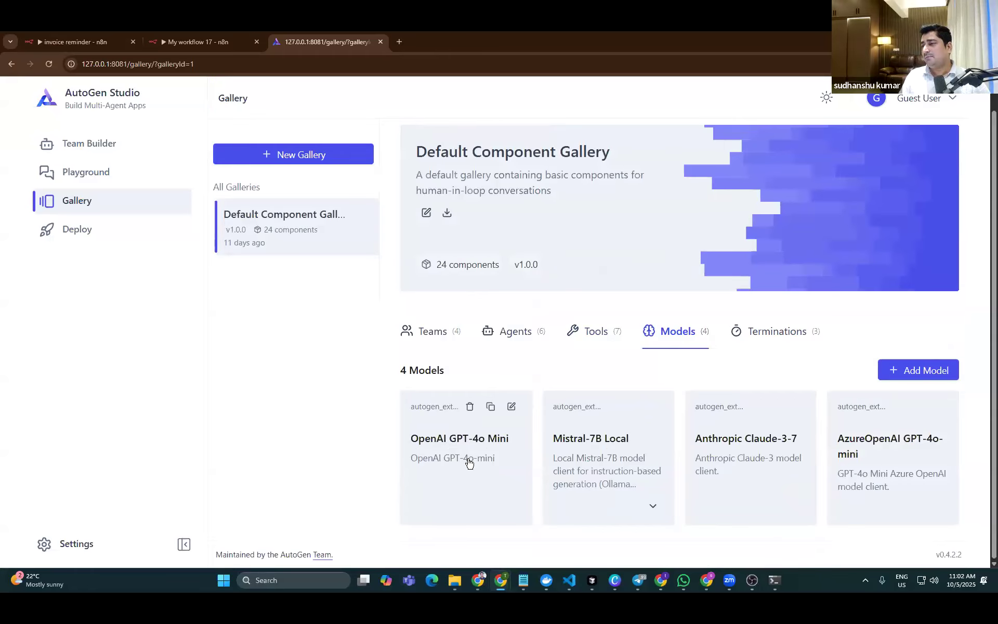
mouse_move(908, 461)
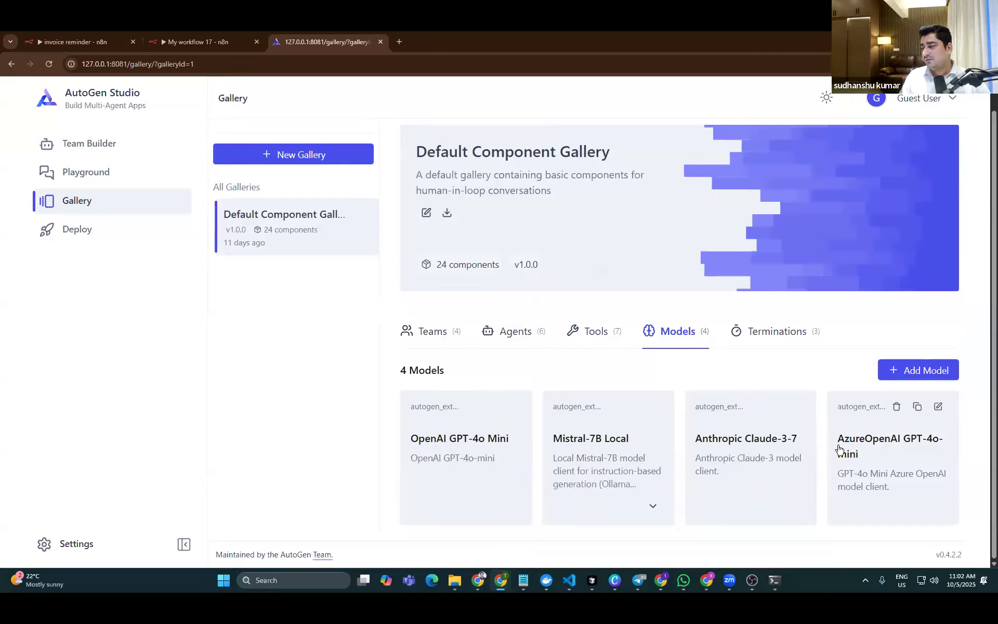
click(516, 340)
click(593, 333)
click(669, 327)
click(584, 335)
click(487, 338)
click(439, 338)
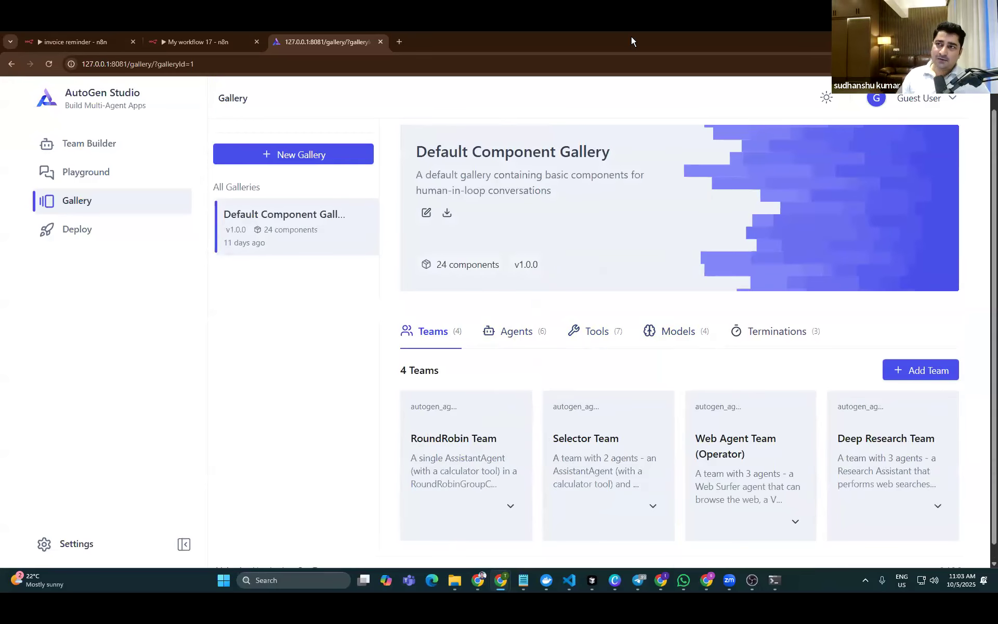
Compare the n8n "My workflow 17" canvas with the gallery's agents, tools and models
click(192, 41)
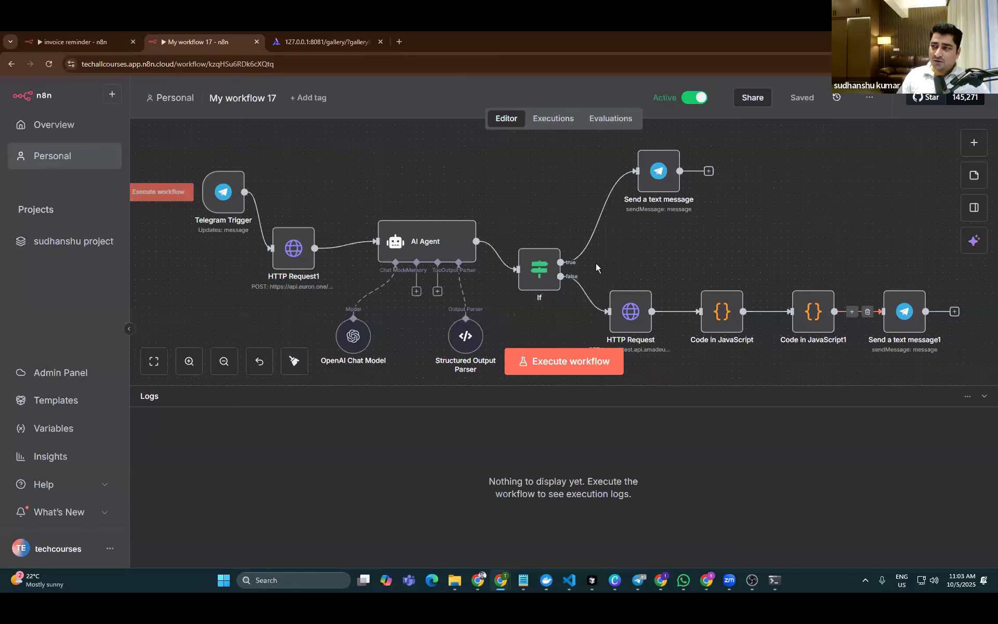
click(329, 41)
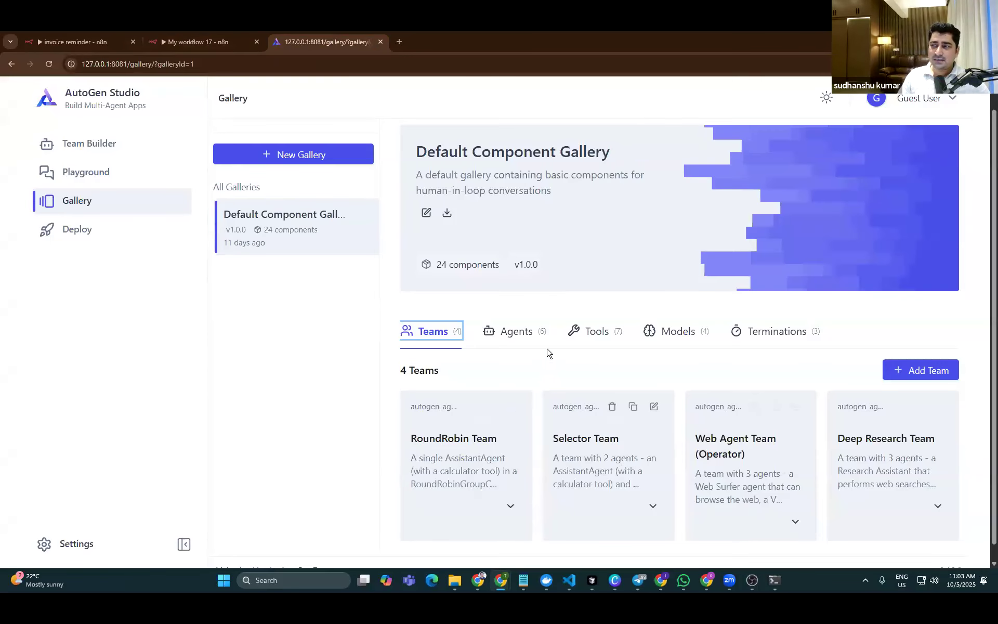
click(525, 337)
click(596, 331)
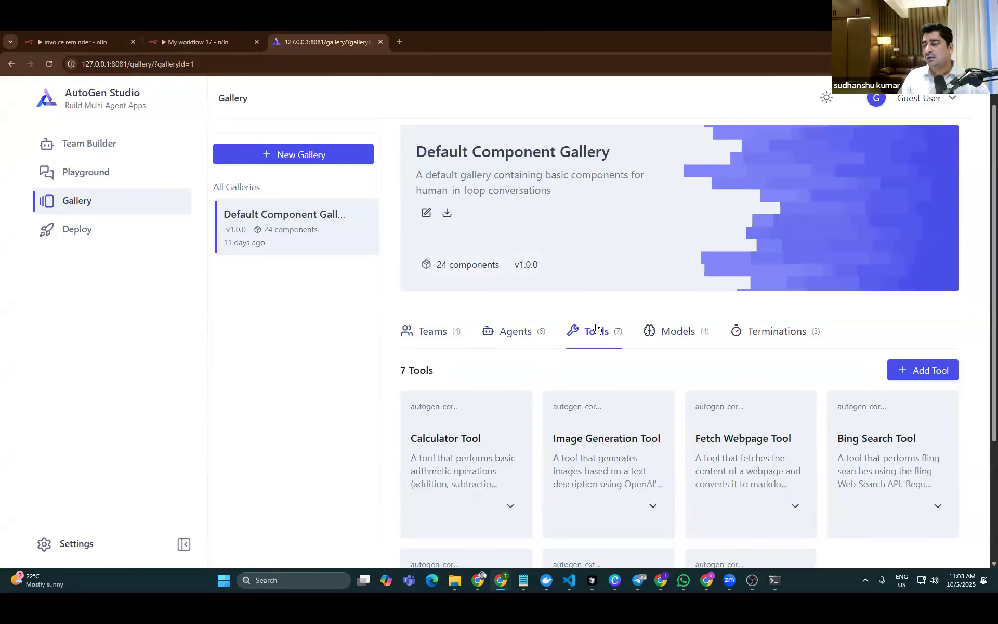
click(682, 335)
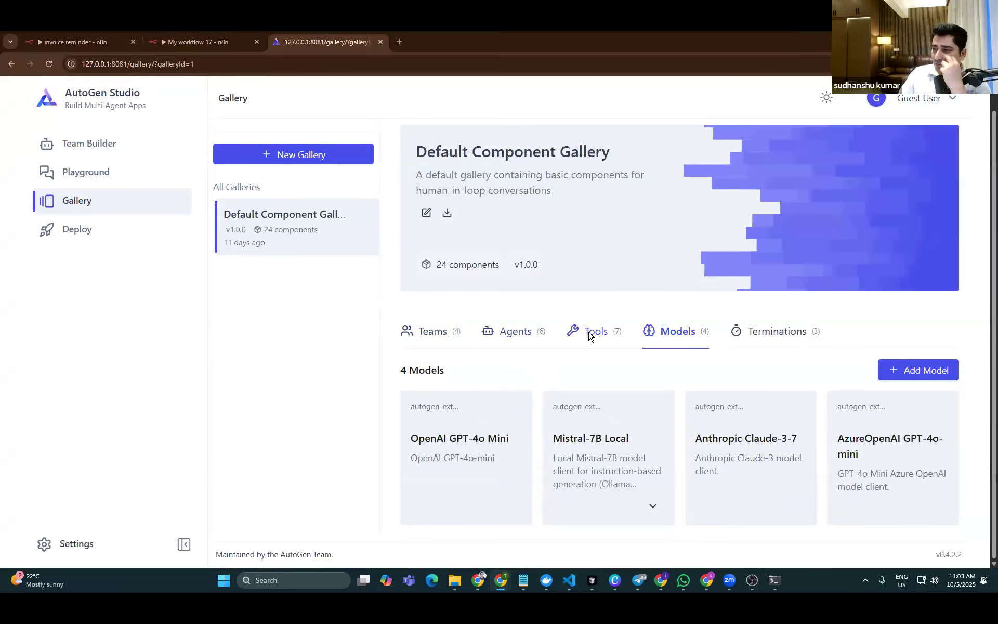
Add a new model to the Default Component Gallery and review its configuration and parameter fields
click(918, 369)
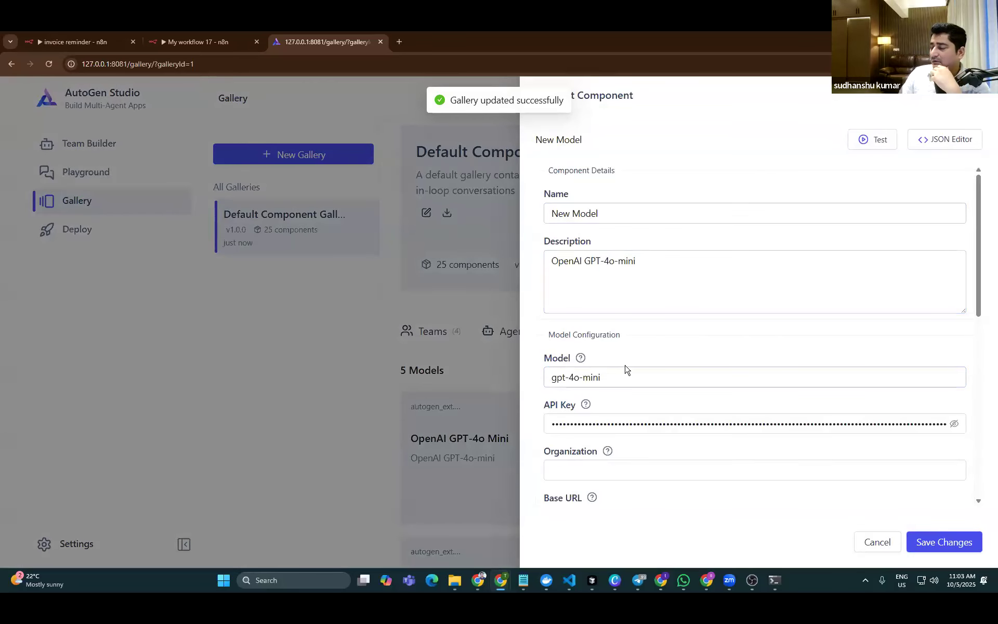
scroll(674, 338, down, 3)
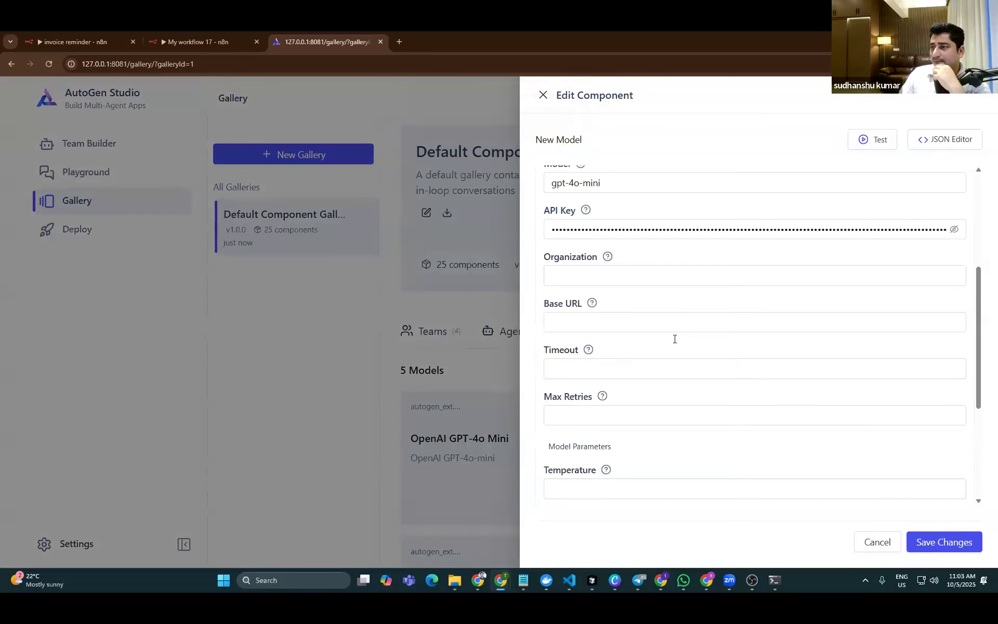
scroll(675, 363, down, 1)
scroll(691, 384, down, 4)
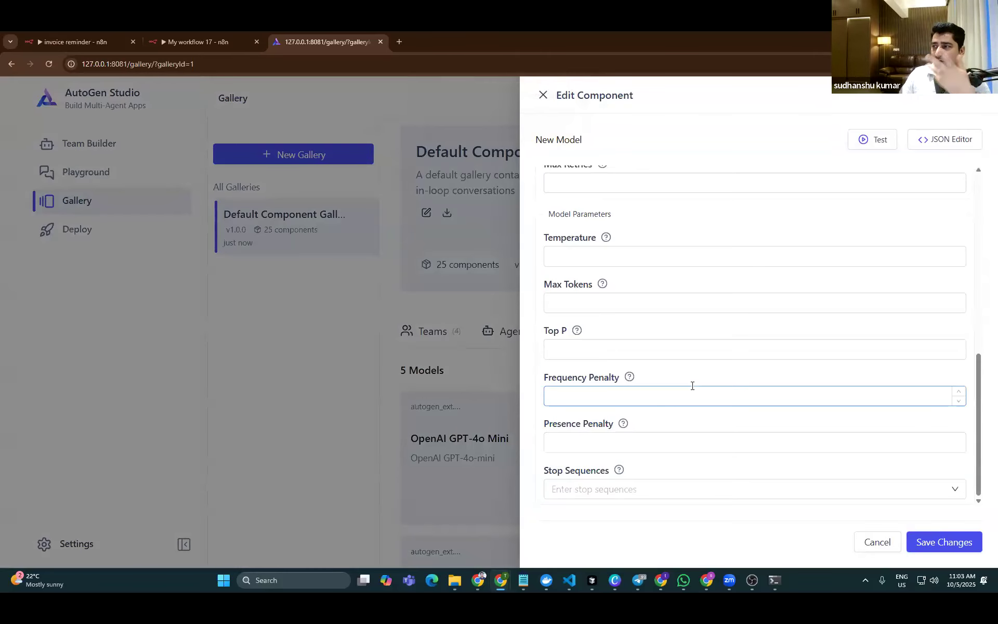
scroll(692, 386, up, 10)
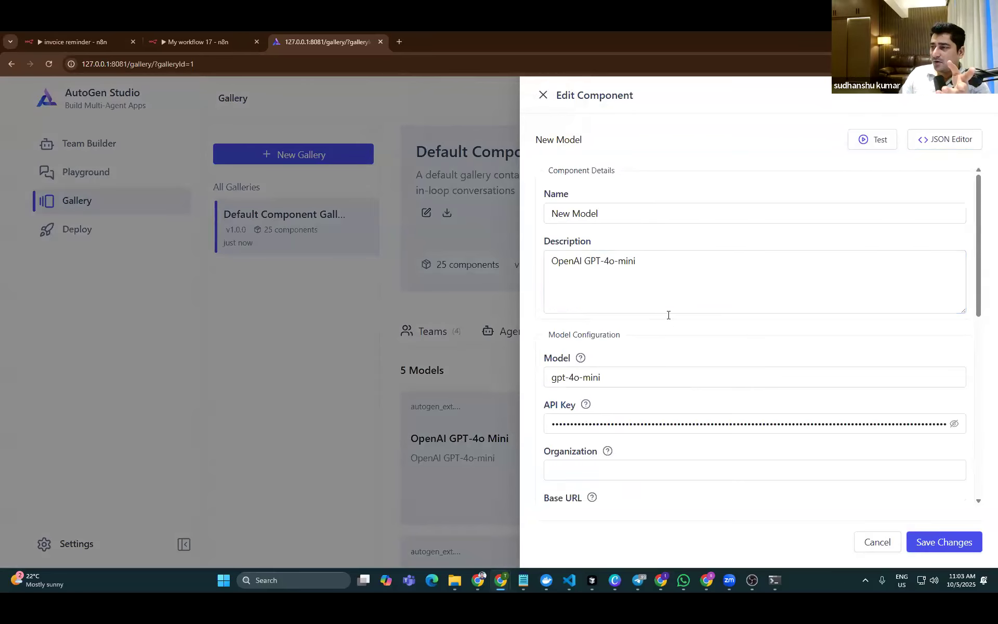
scroll(681, 340, down, 10)
scroll(780, 291, up, 10)
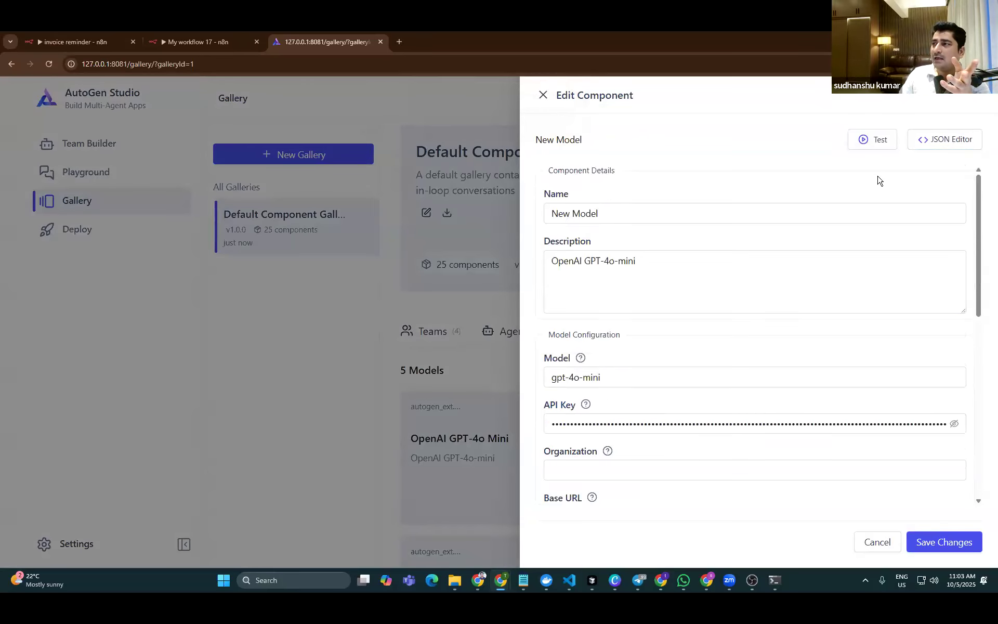
Examine the new model's JSON definition, including its provider, description, model and API key entries
click(934, 139)
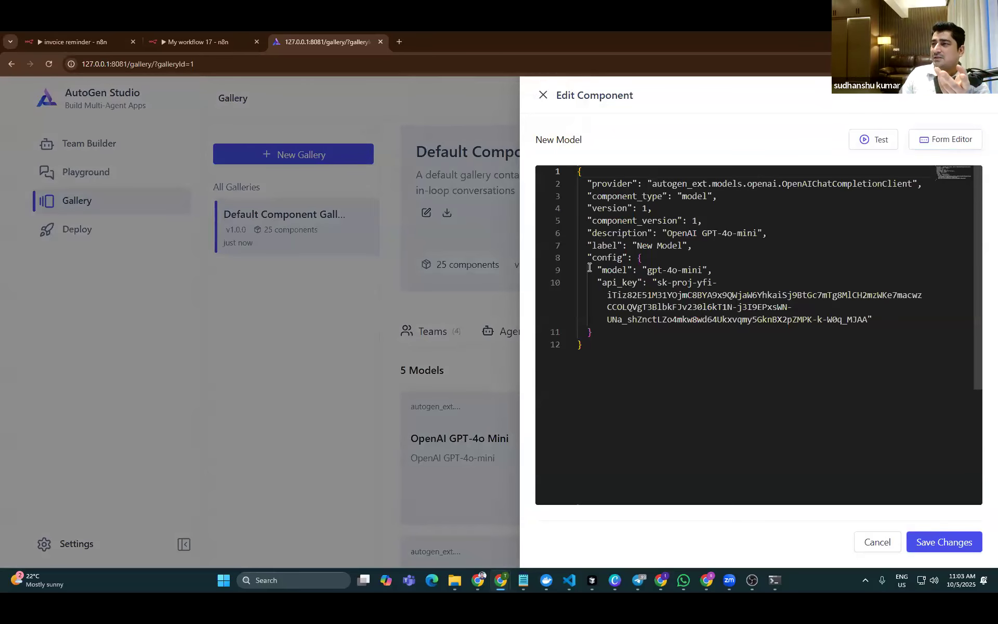
key(ctrl+a)
click(755, 269)
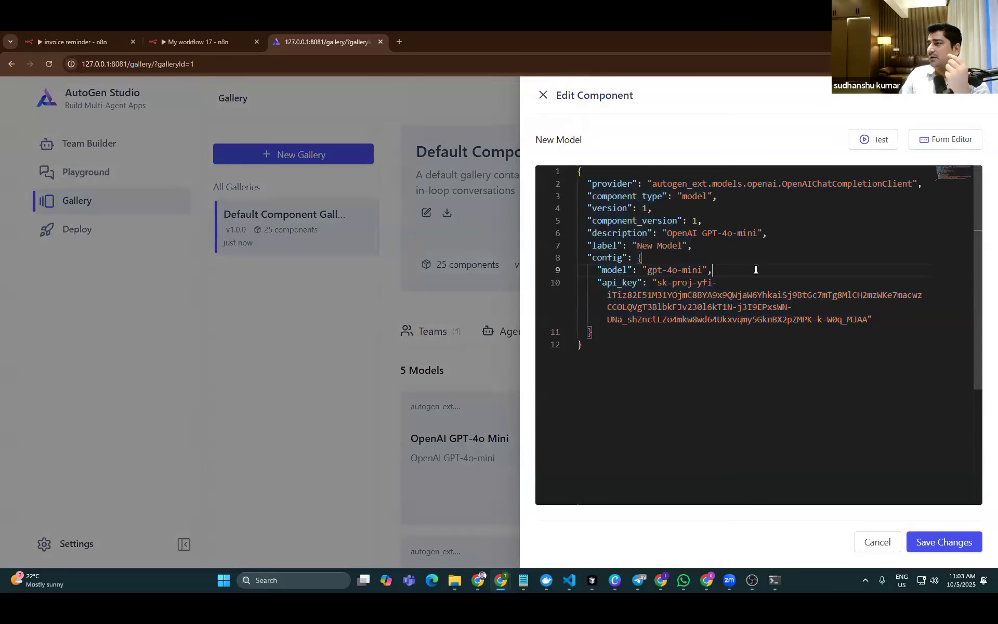
drag(654, 186, 783, 186)
drag(759, 235, 667, 235)
drag(637, 269, 868, 318)
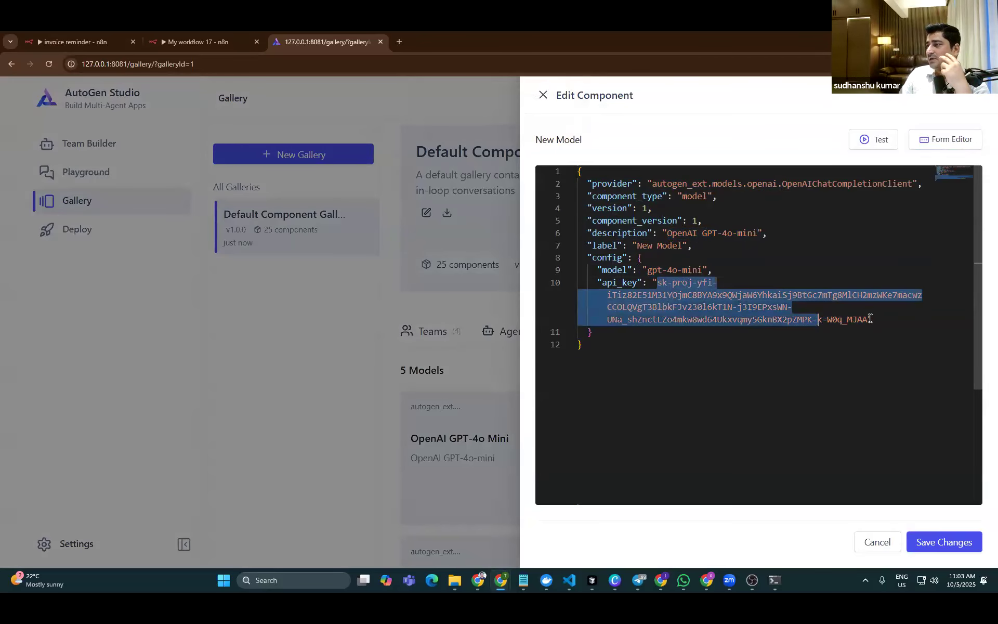
click(636, 375)
drag(636, 376, 548, 169)
click(805, 273)
click(698, 233)
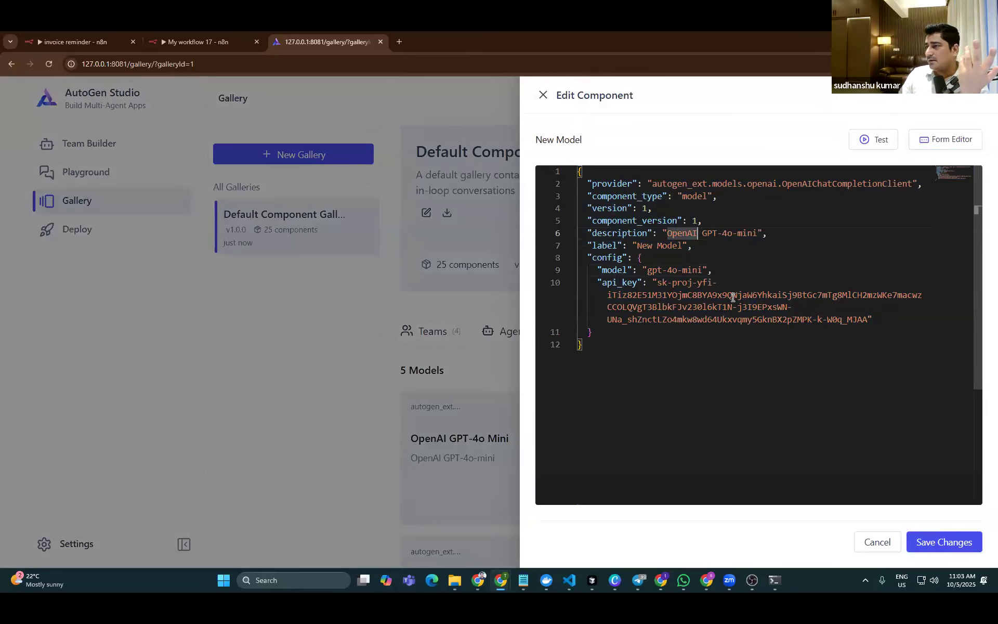
Return the new model to the form editor, review its parameters and close the editor without saving changes
click(950, 139)
scroll(748, 332, down, 5)
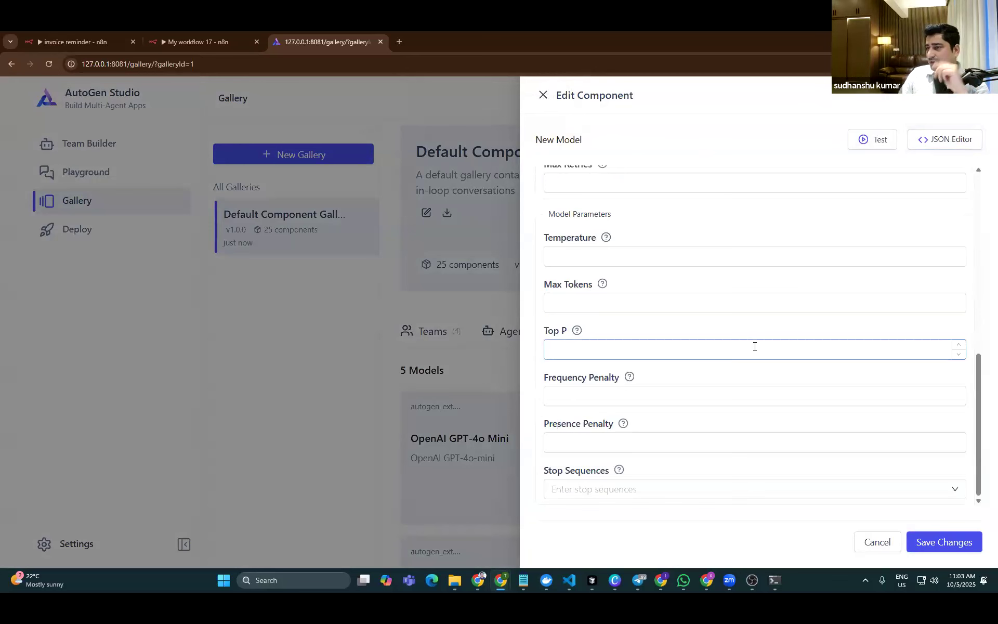
click(541, 96)
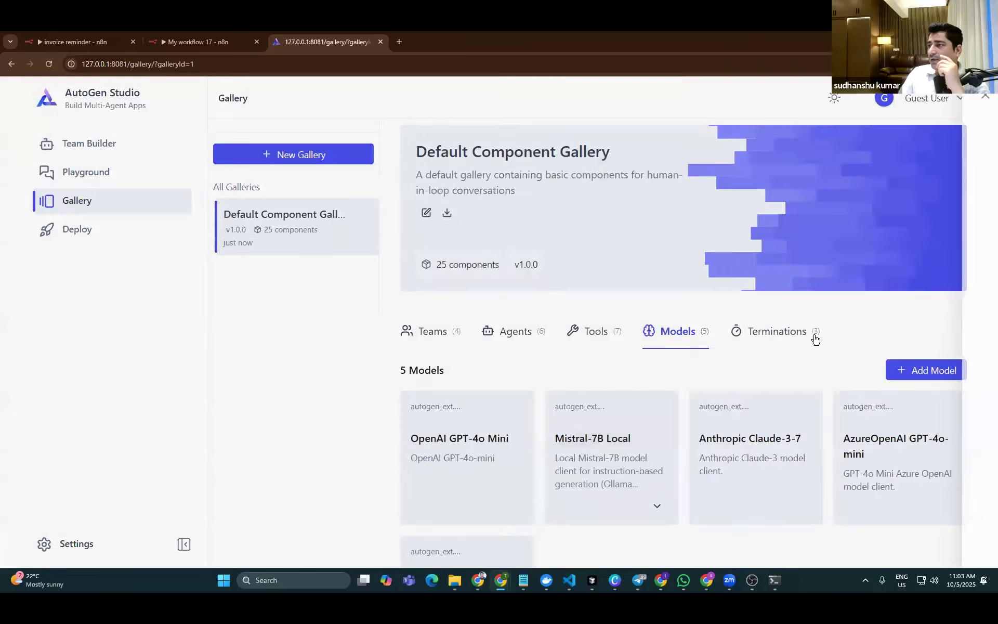
Add a new tool to the Default Component Gallery and enter test as its name
click(597, 331)
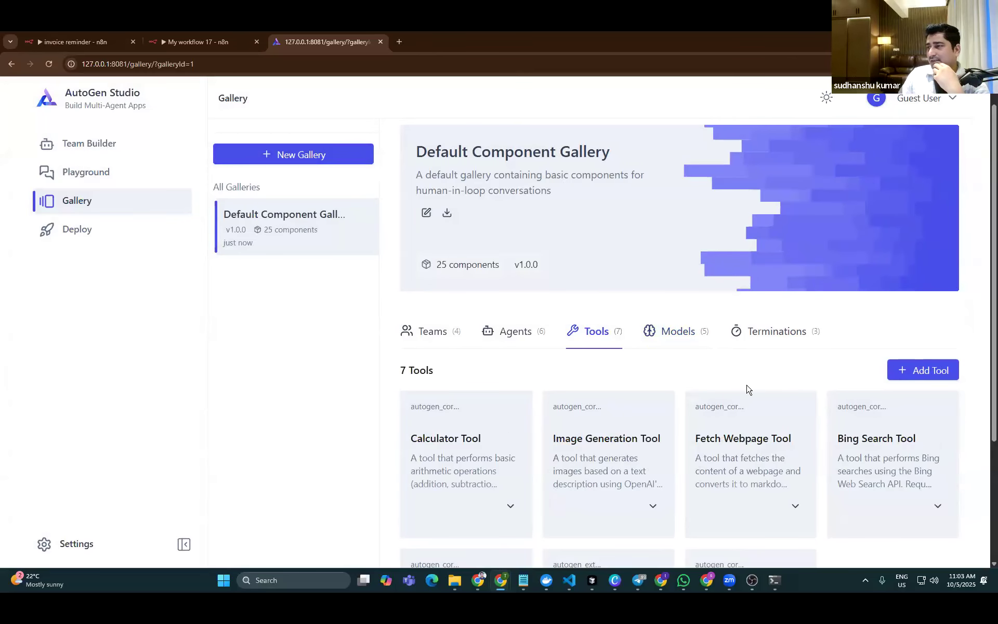
click(933, 370)
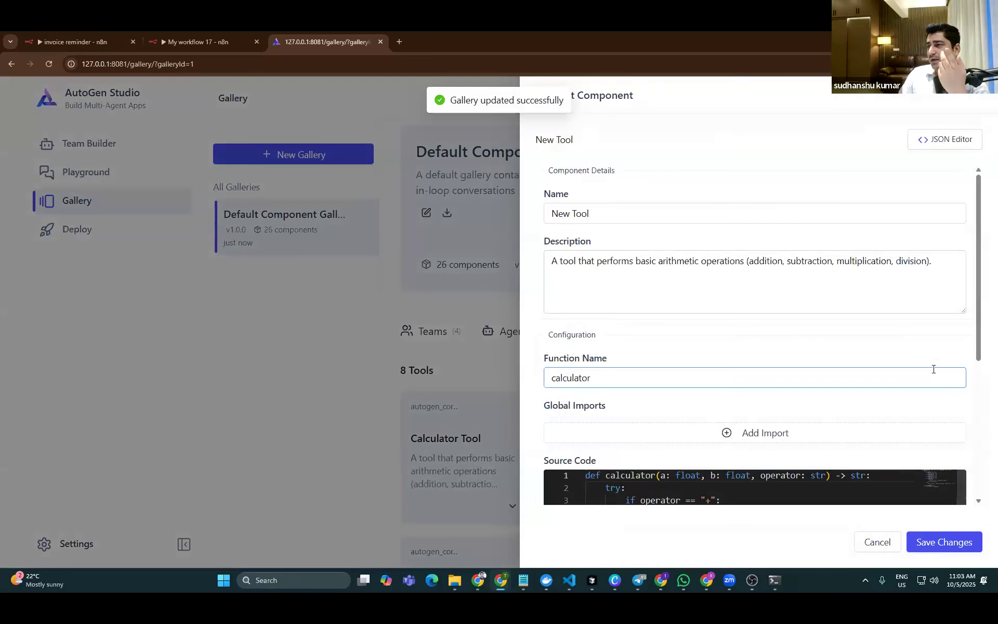
drag(648, 219, 474, 217)
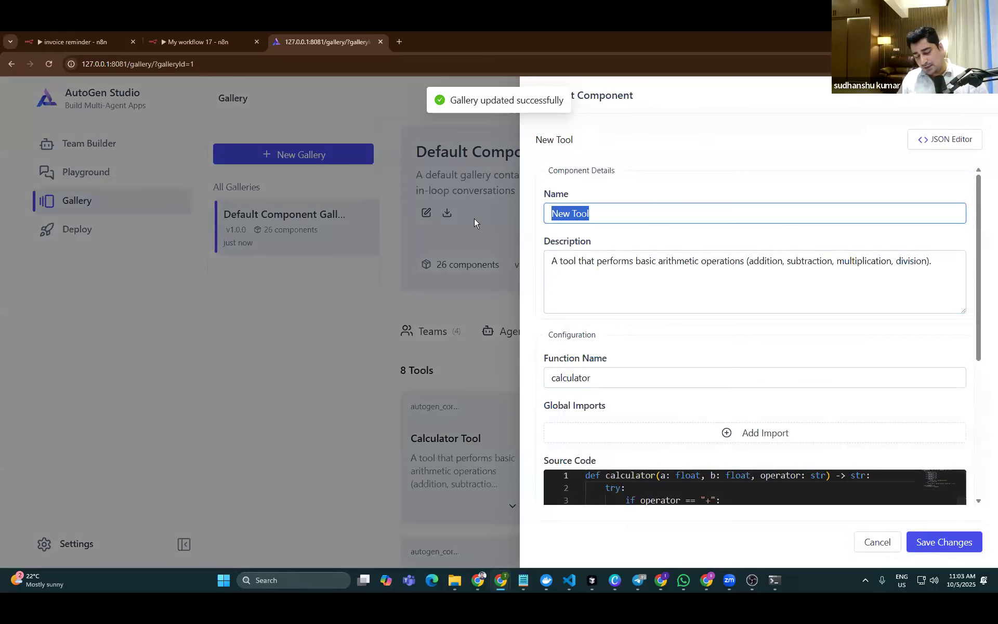
text(test)
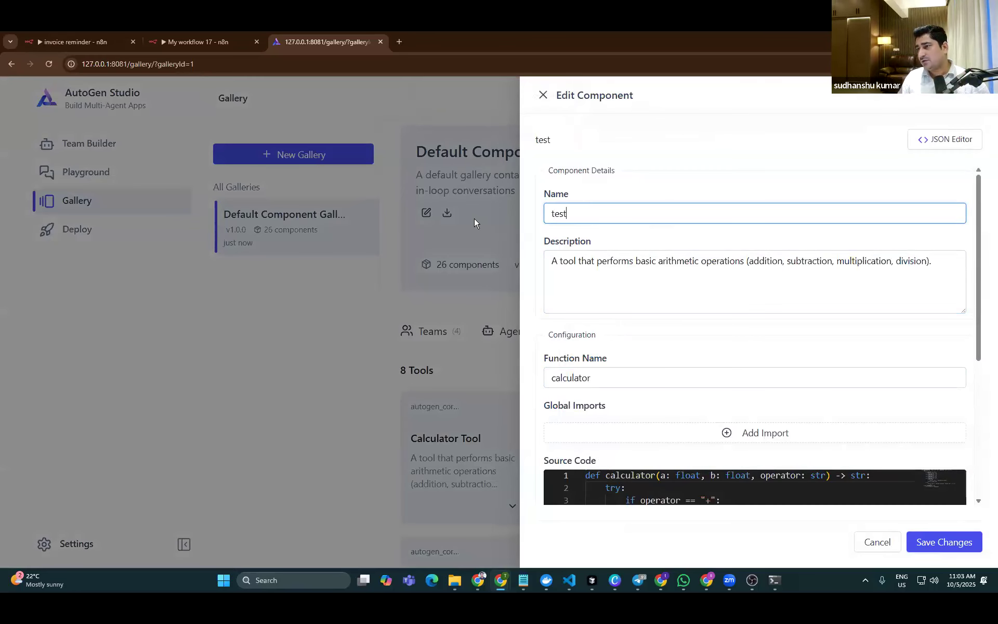
Set the new tool's function name to scrappper
scroll(610, 356, down, 4)
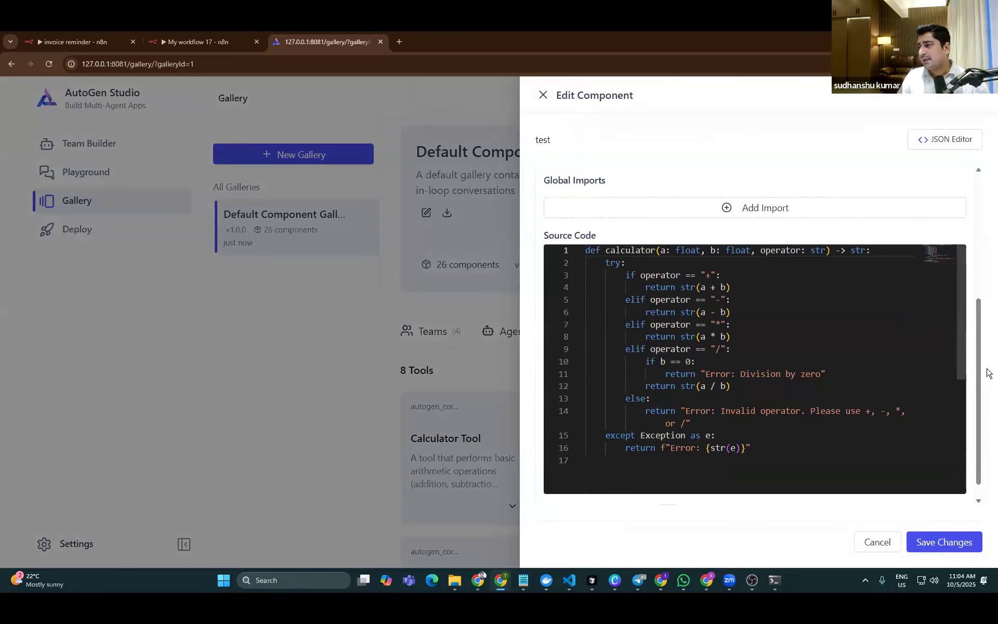
scroll(666, 321, up, 2)
click(605, 243)
drag(606, 243, 529, 255)
text(scrappper)
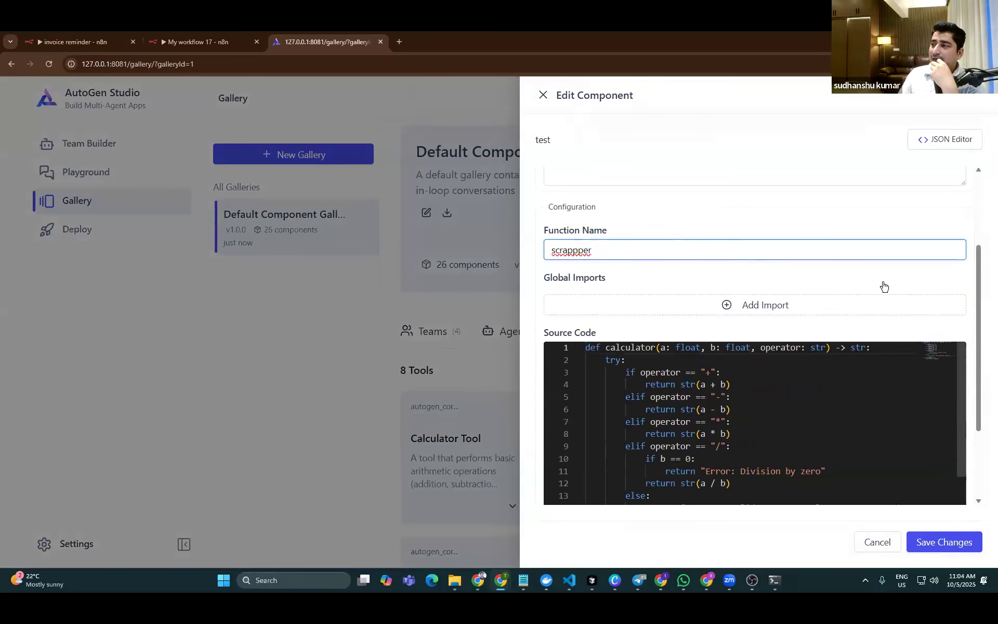
Review the tool's calculator source code and close the editor without saving changes
scroll(863, 338, down, 3)
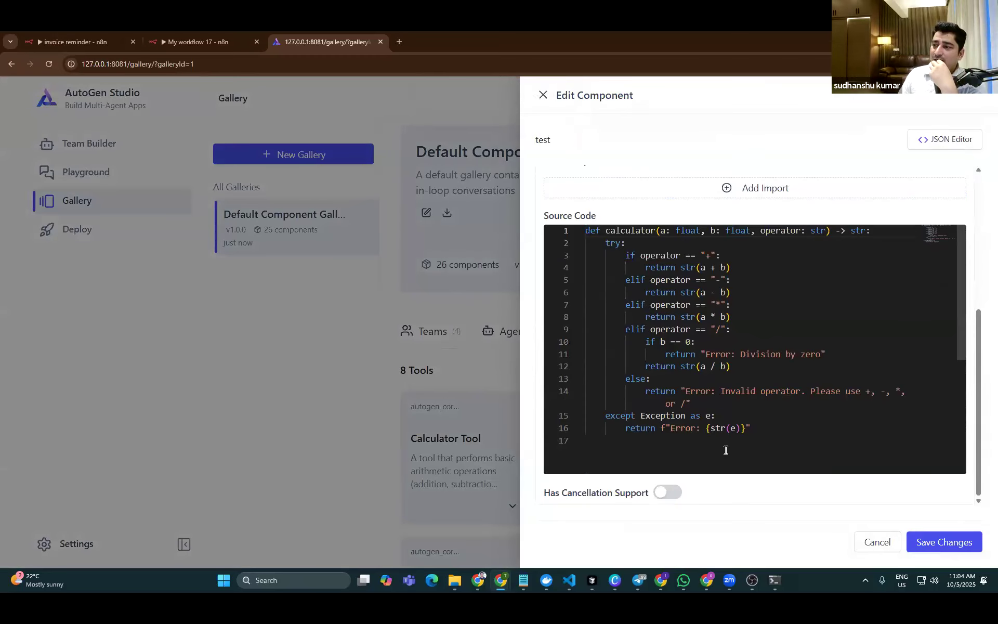
drag(760, 434, 526, 206)
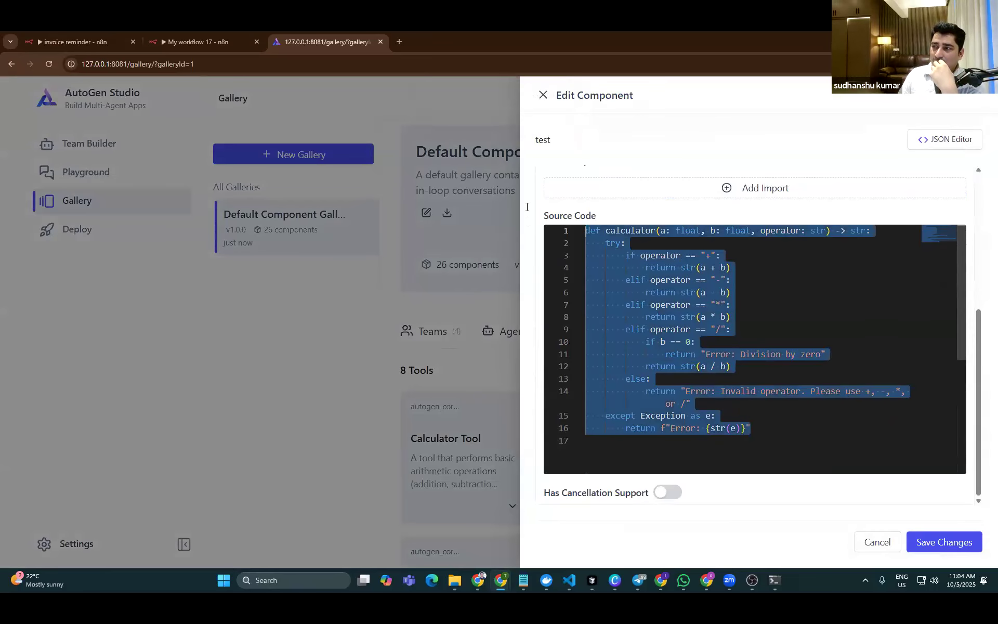
click(730, 320)
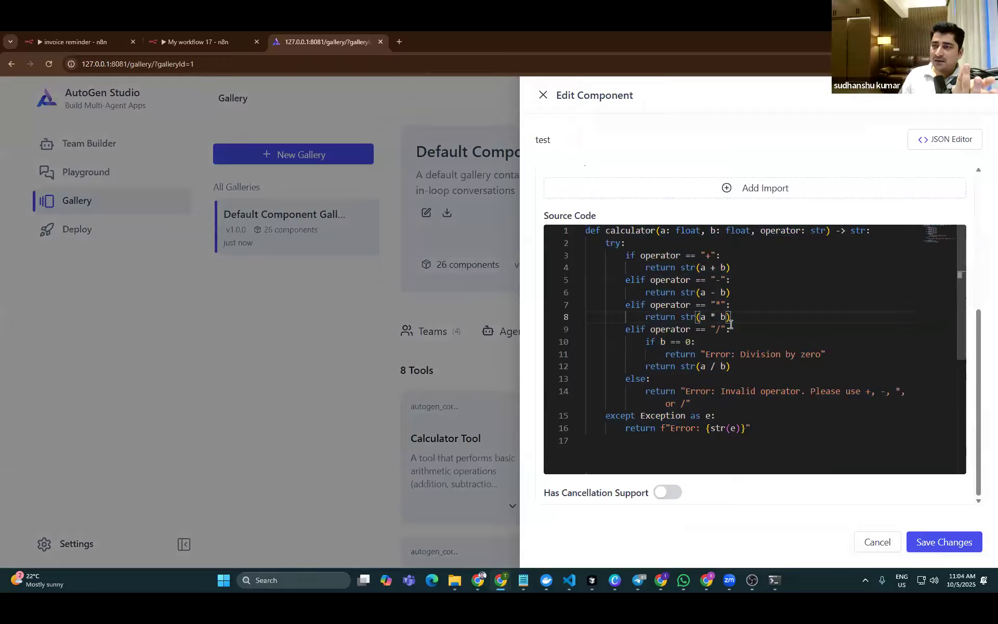
drag(751, 428, 580, 227)
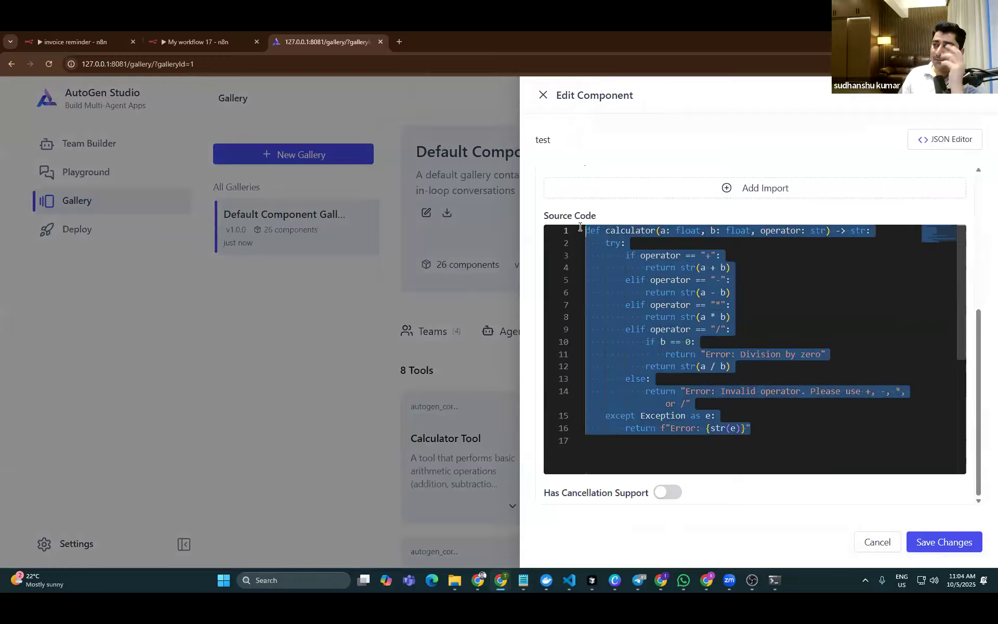
click(774, 335)
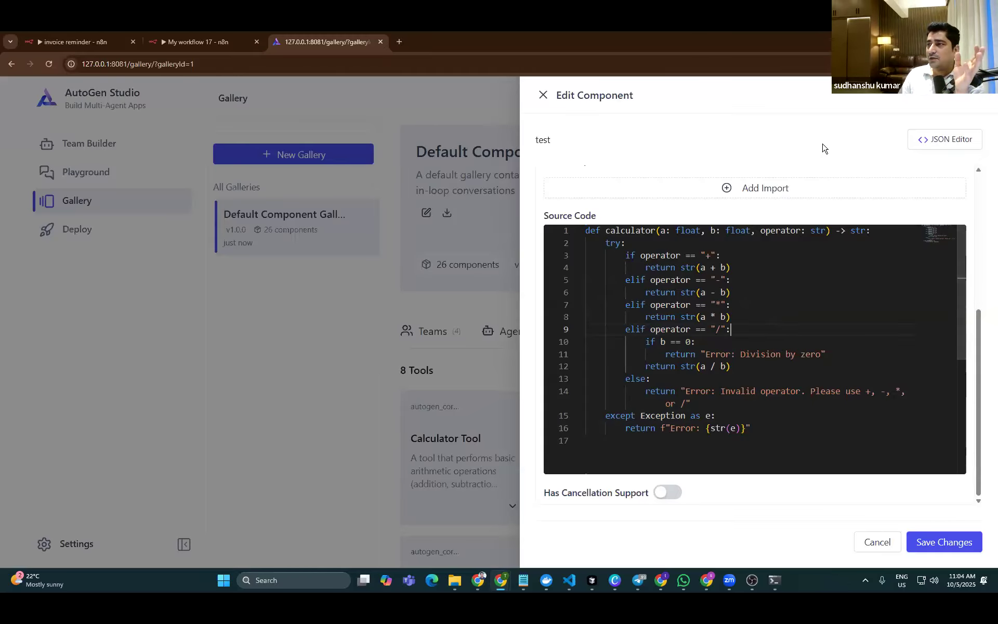
click(544, 97)
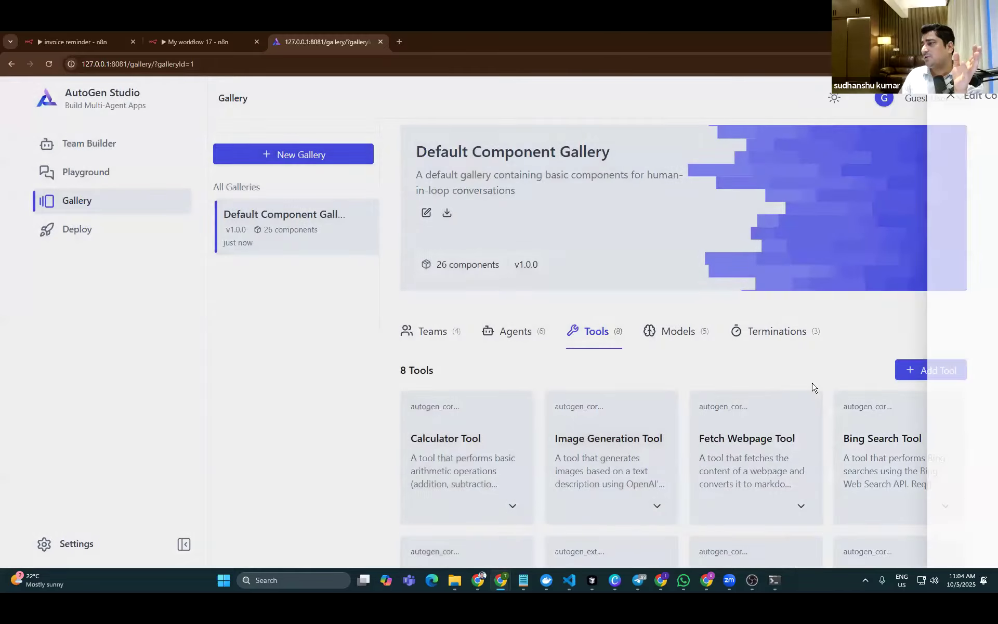
Add another new tool to the gallery and review its default calculator source code
click(915, 371)
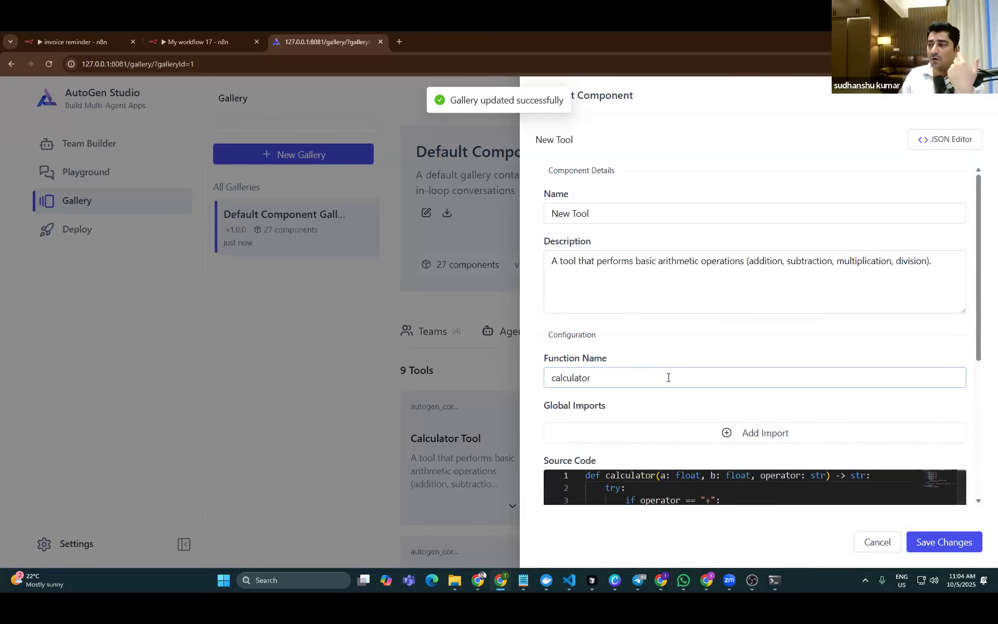
scroll(666, 376, down, 4)
drag(762, 450, 578, 240)
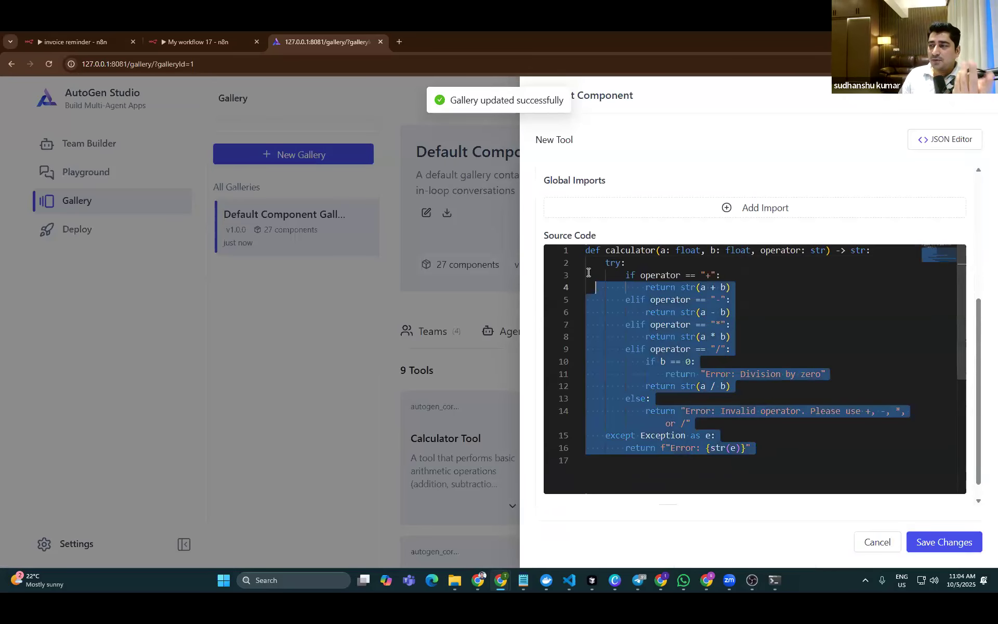
key(ctrl+a)
click(689, 351)
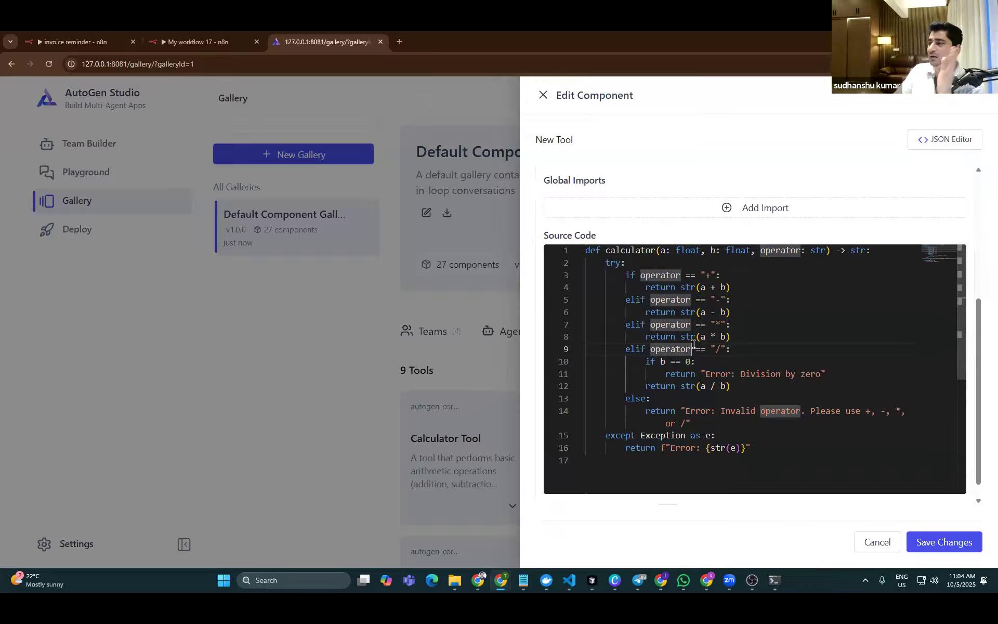
drag(786, 452, 567, 251)
click(730, 312)
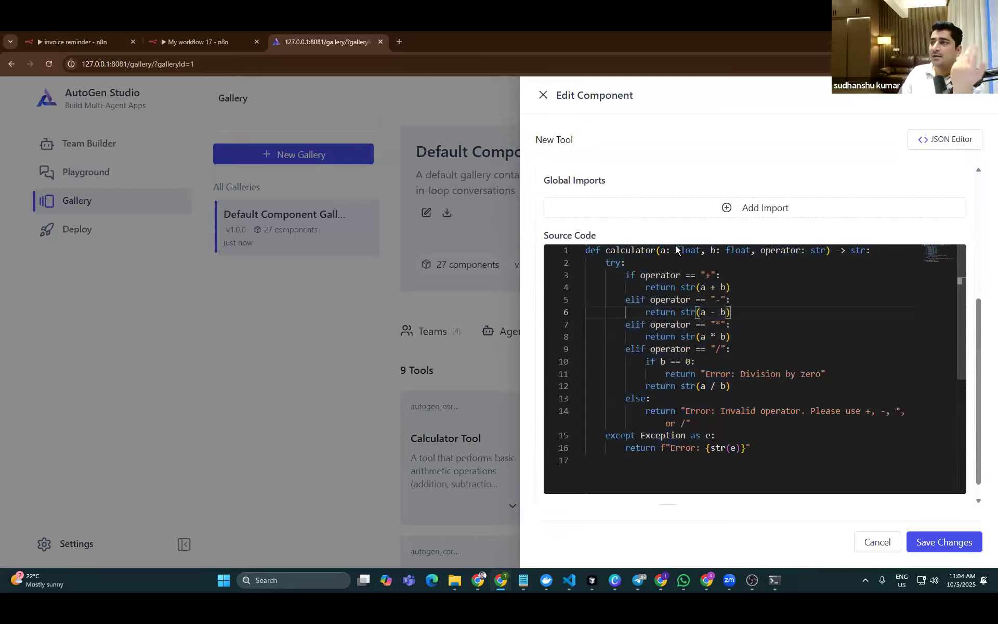
drag(756, 449, 556, 222)
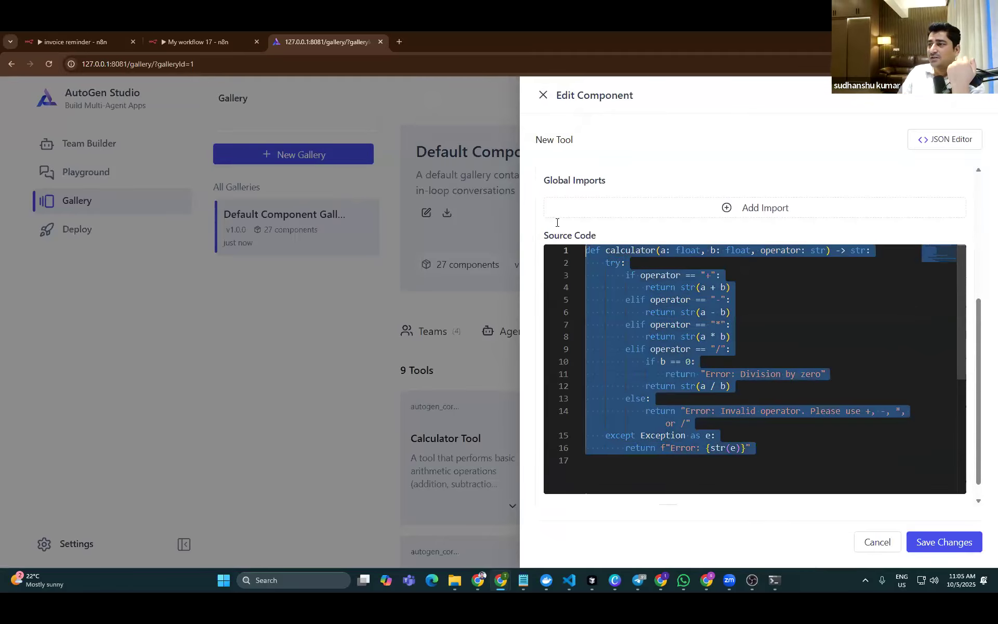
click(709, 262)
Add pandas as a direct import in the new tool's global imports
click(753, 207)
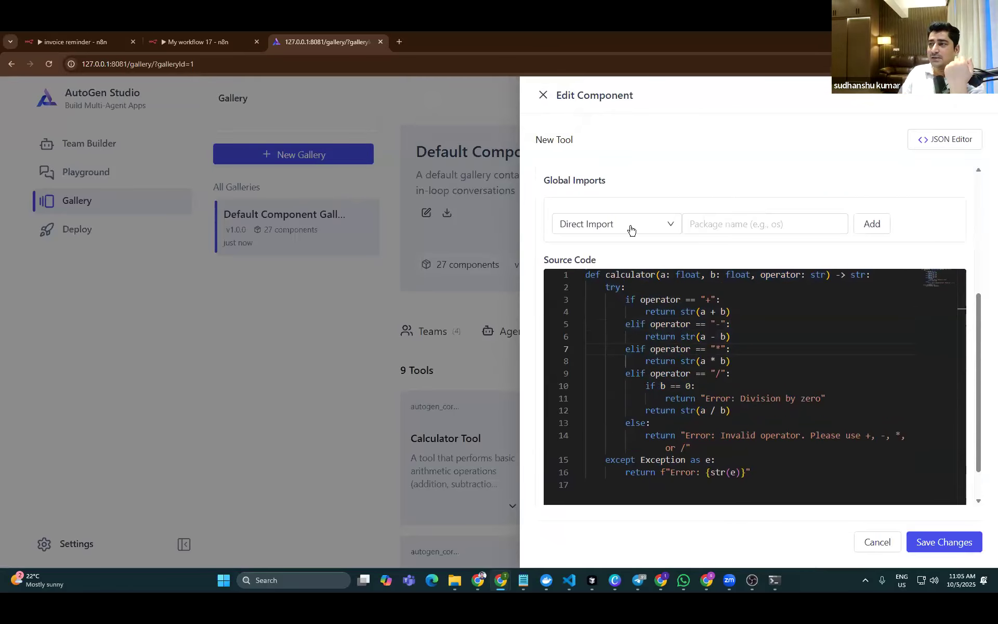
click(663, 224)
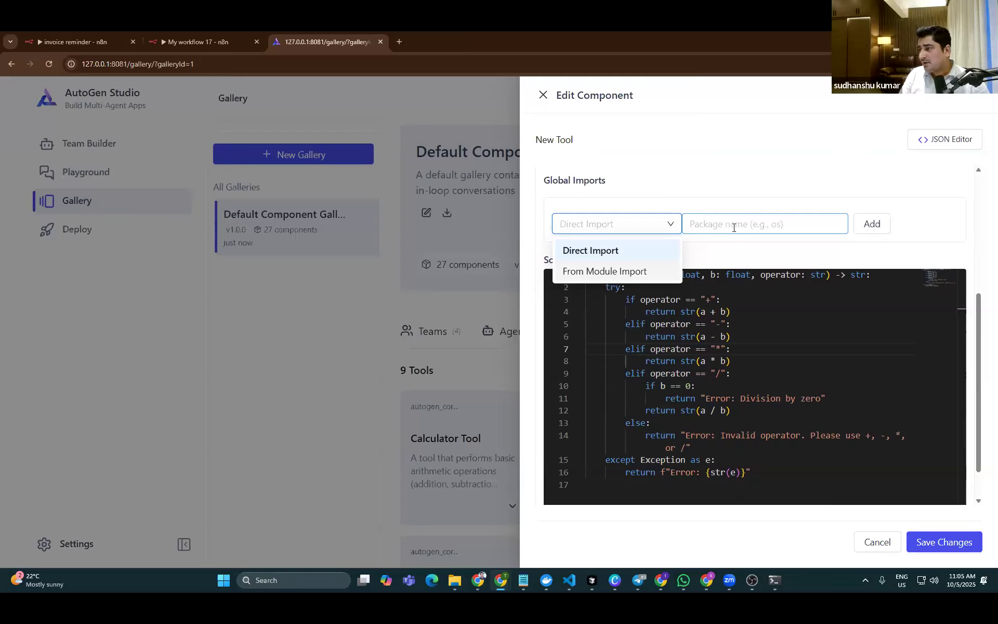
click(777, 222)
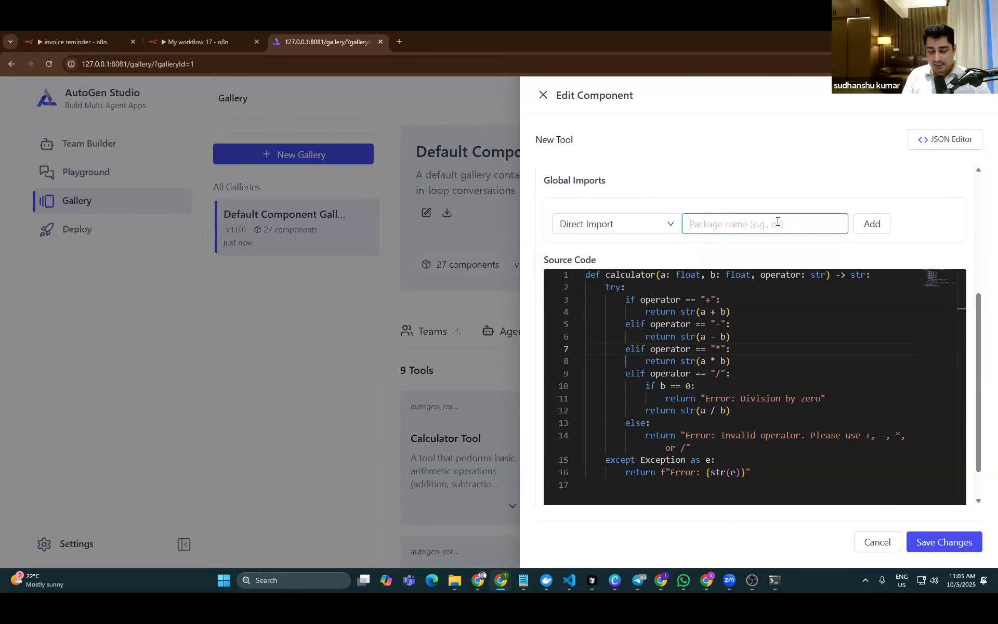
text(pandas)
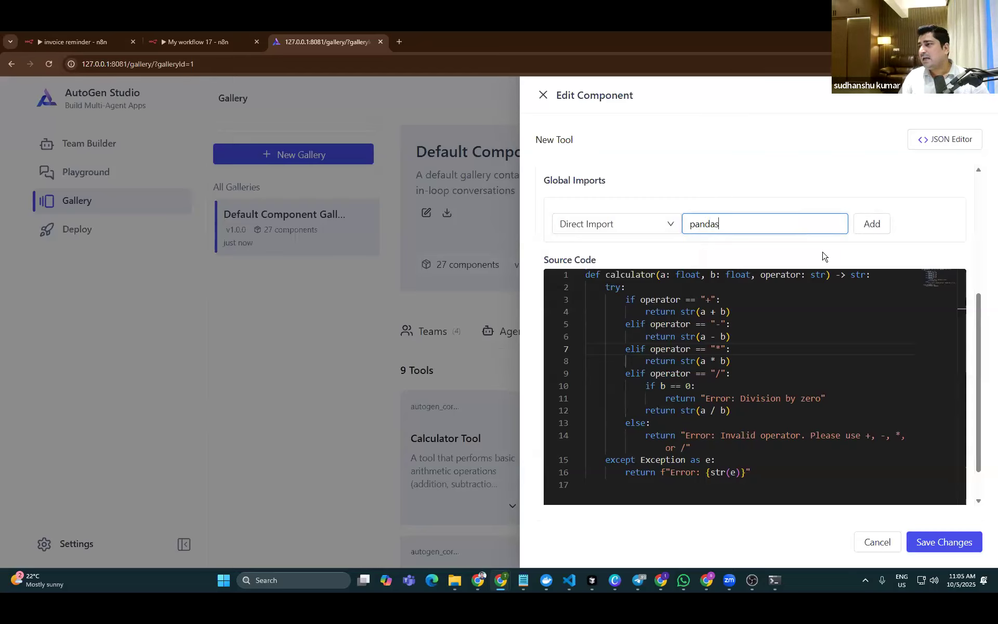
click(866, 223)
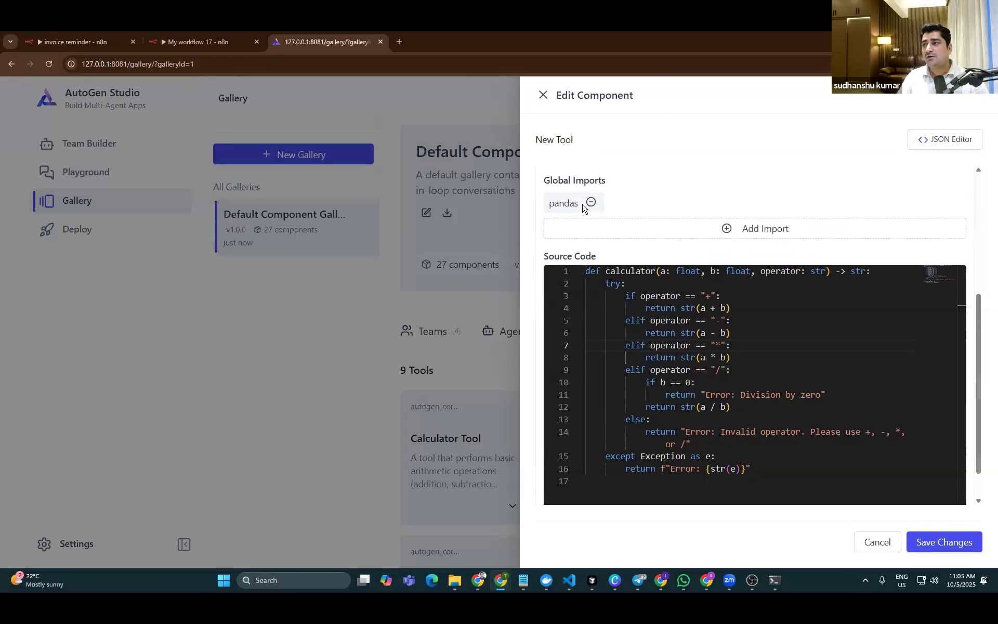
Start another global import of type From Module Import and remove the pandas import
click(610, 232)
click(610, 244)
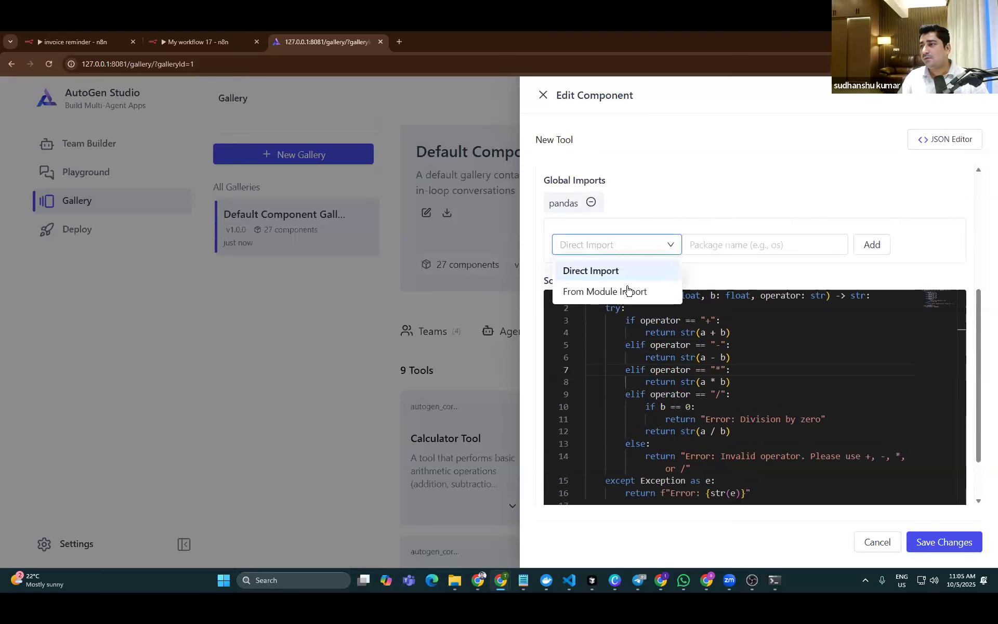
click(618, 290)
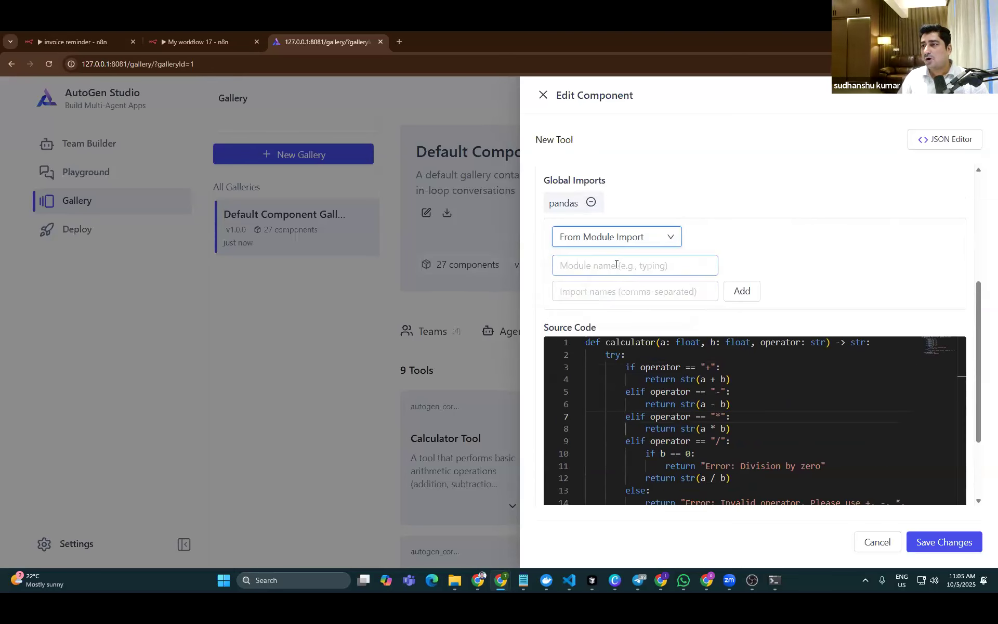
click(591, 203)
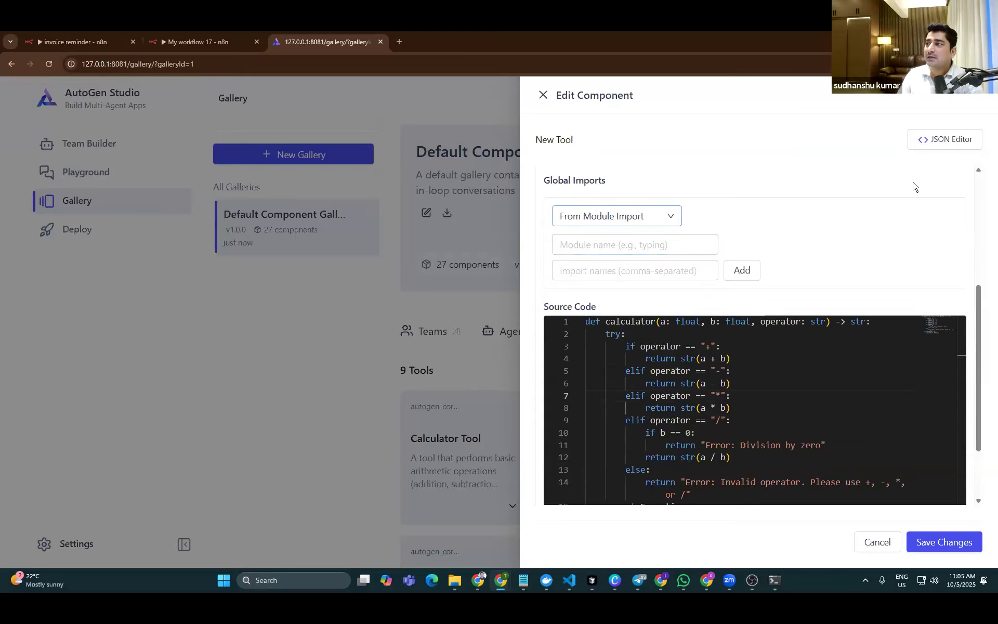
Review the new tool's details, configuration and source code, and close the editor without saving changes
scroll(882, 292, up, 5)
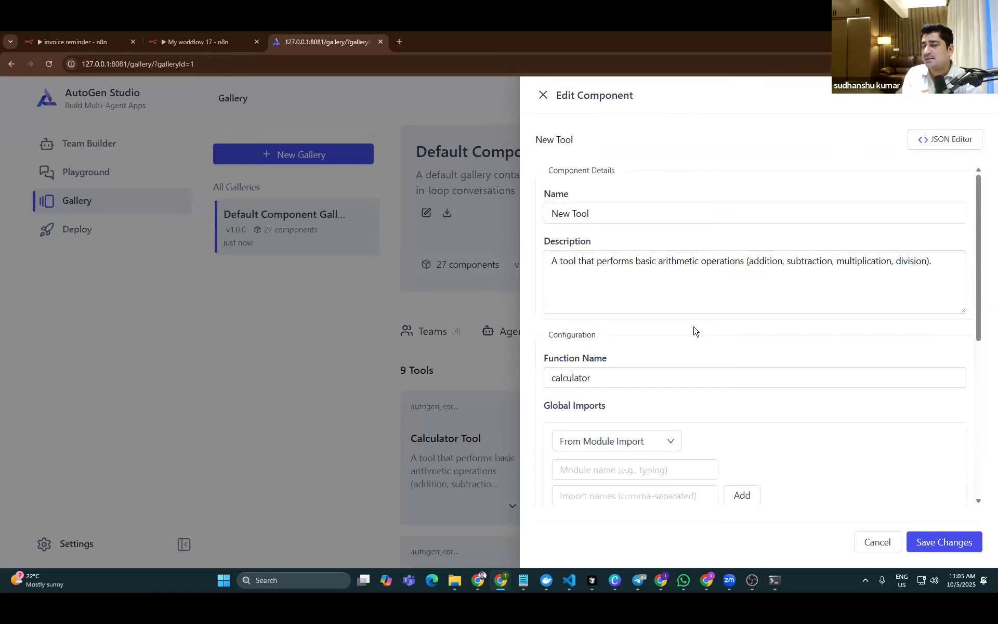
scroll(723, 319, down, 5)
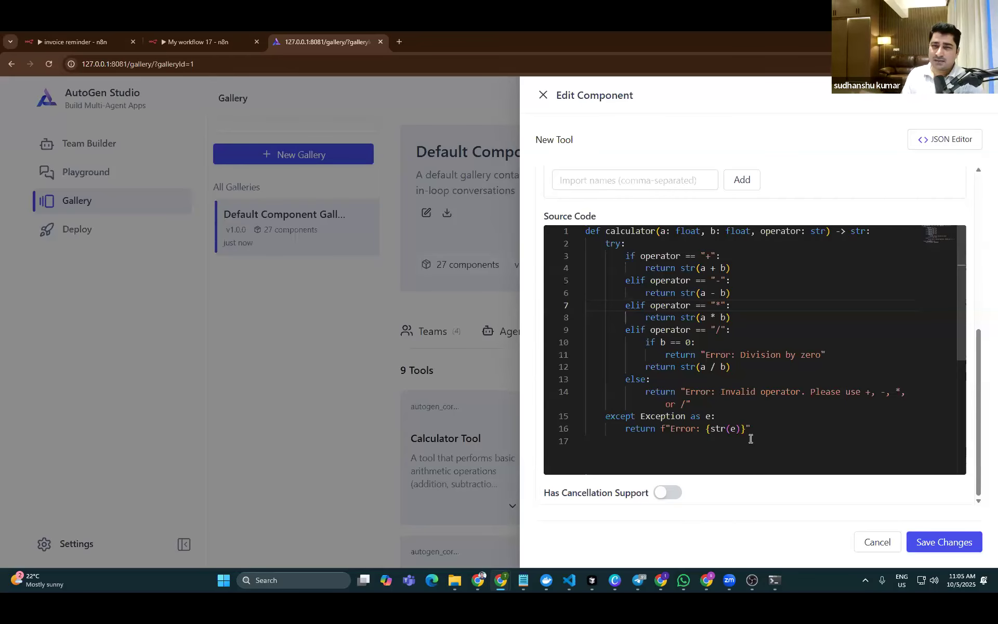
drag(803, 438, 582, 232)
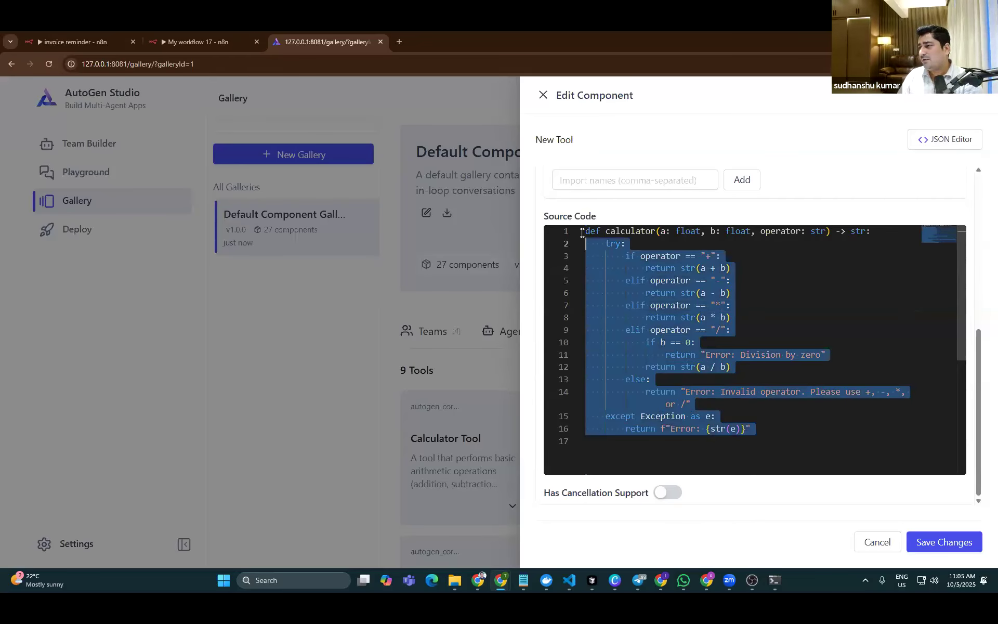
click(745, 309)
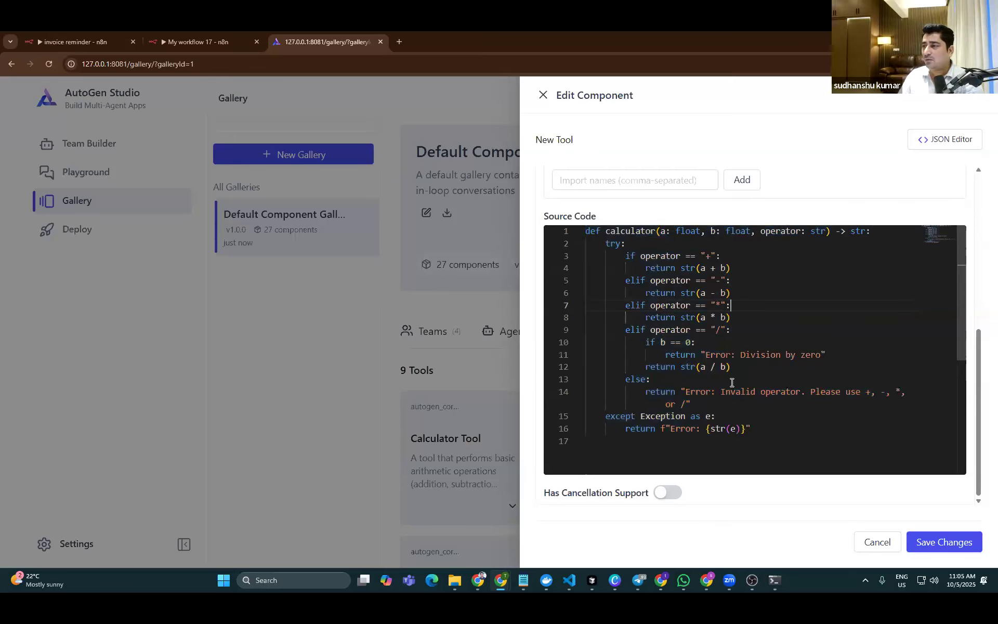
drag(756, 434, 546, 208)
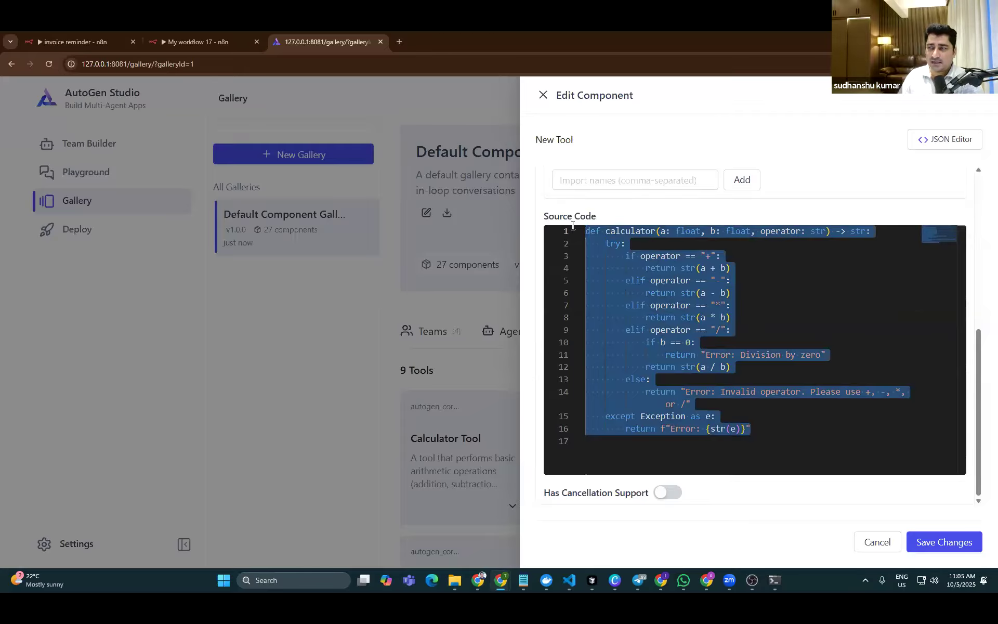
click(543, 98)
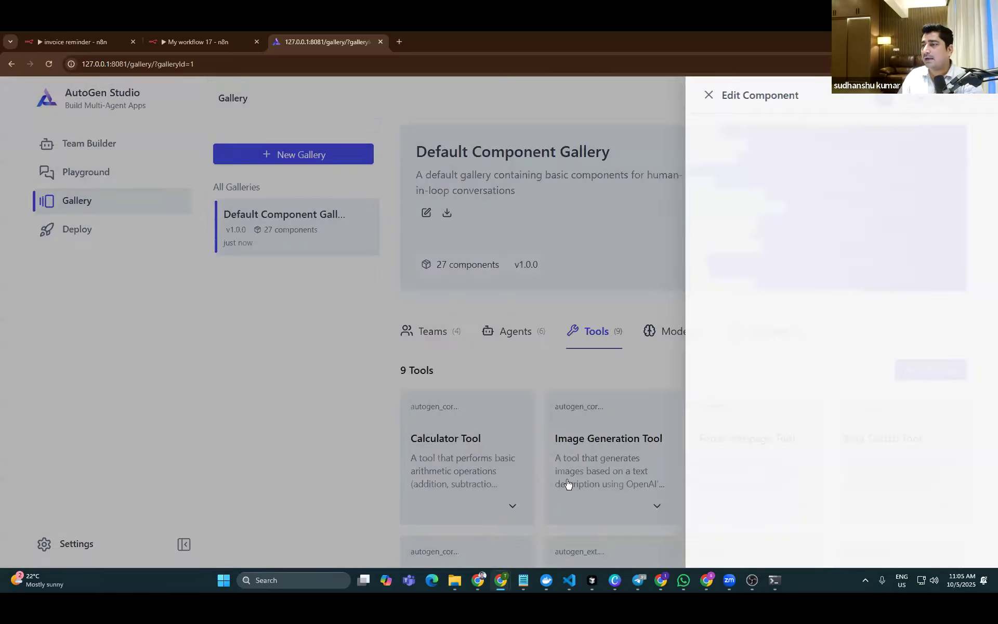
Open the Image Generation Tool and examine its global imports and the generate_image source code
click(608, 457)
scroll(761, 325, down, 4)
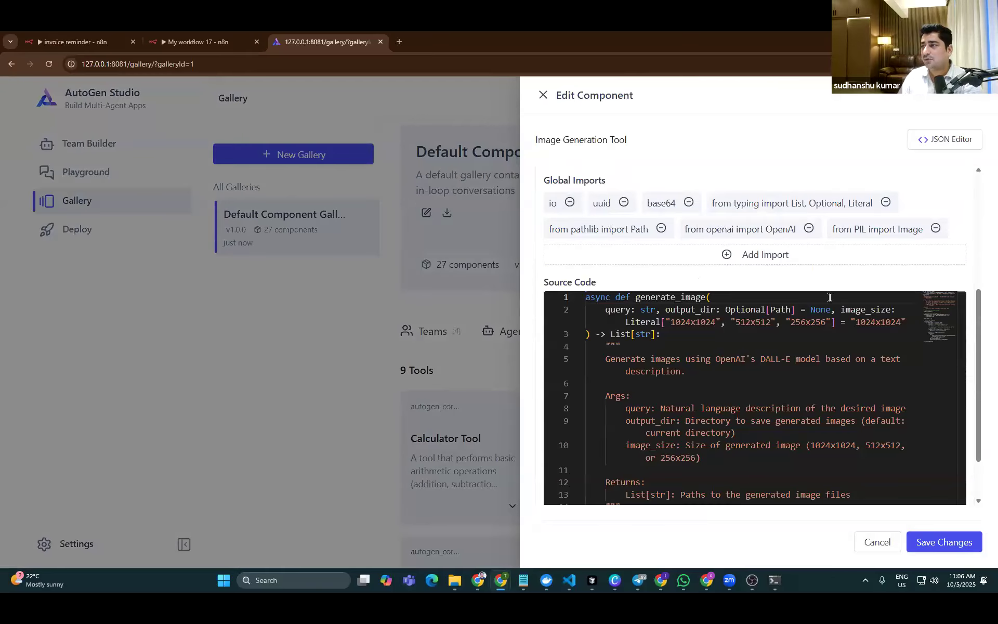
scroll(808, 395, down, 1)
scroll(623, 322, up, 1)
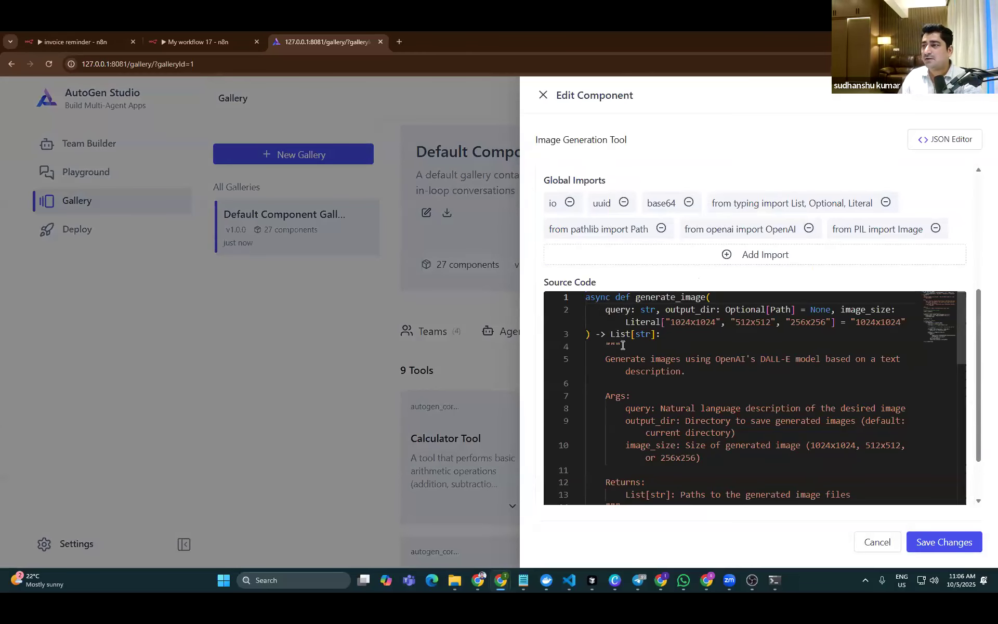
drag(632, 298, 690, 446)
click(700, 422)
scroll(736, 411, down, 2)
scroll(737, 415, down, 6)
scroll(673, 419, up, 5)
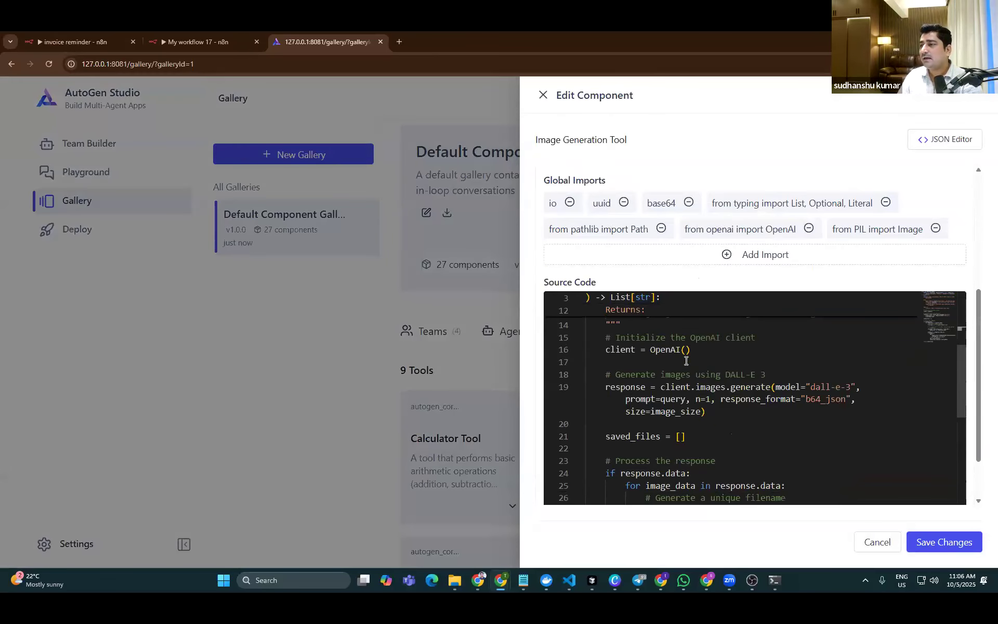
scroll(685, 360, up, 5)
drag(664, 383, 749, 506)
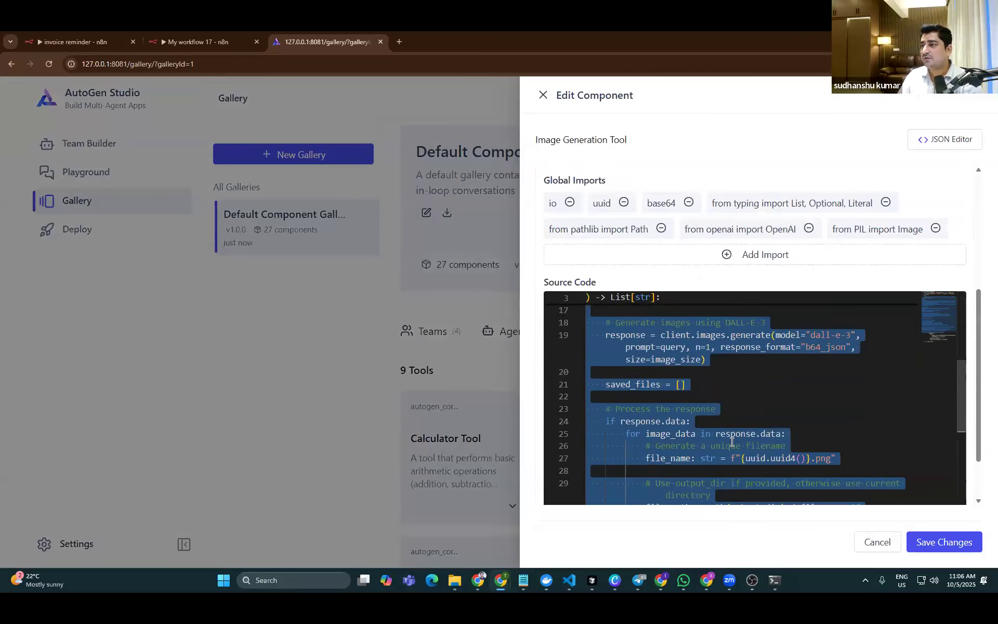
Leave the Image Generation Tool, examine the Fetch Webpage Tool's fetch_webpage source code, and close its editor without saving
scroll(731, 441, down, 1)
click(542, 95)
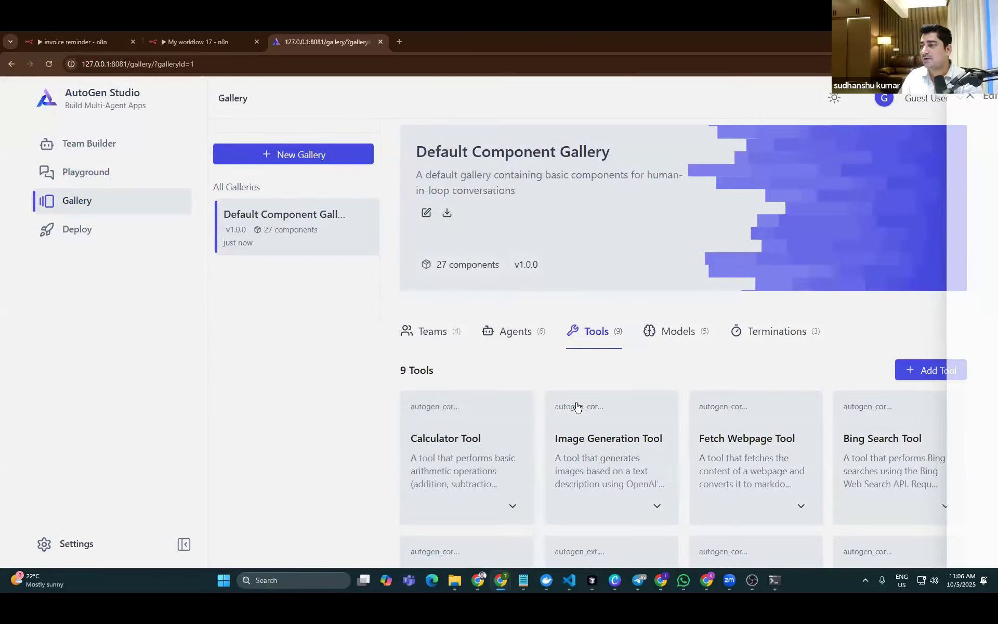
click(756, 474)
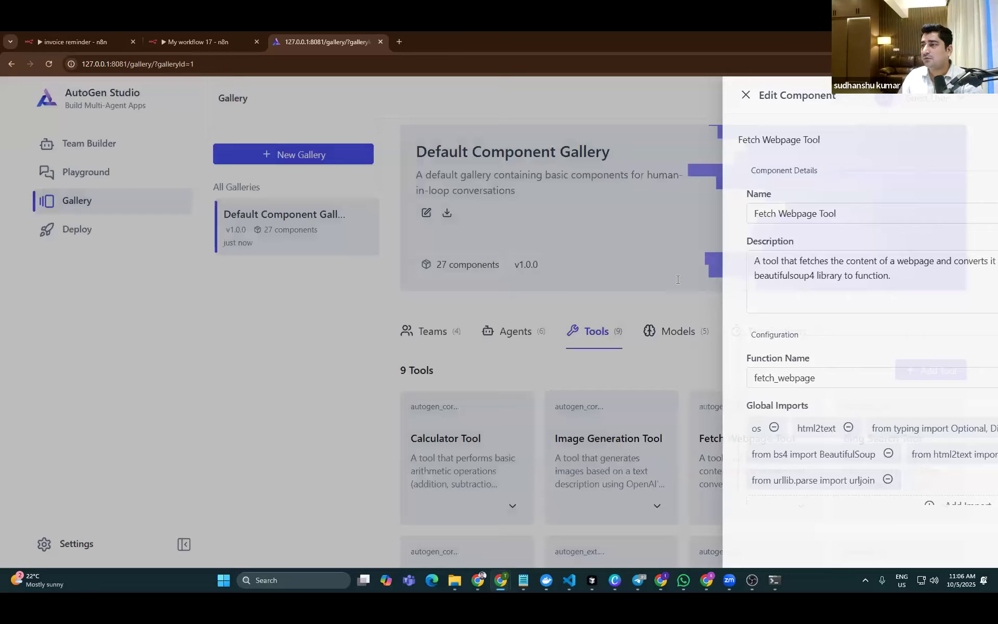
scroll(728, 323, down, 5)
click(777, 367)
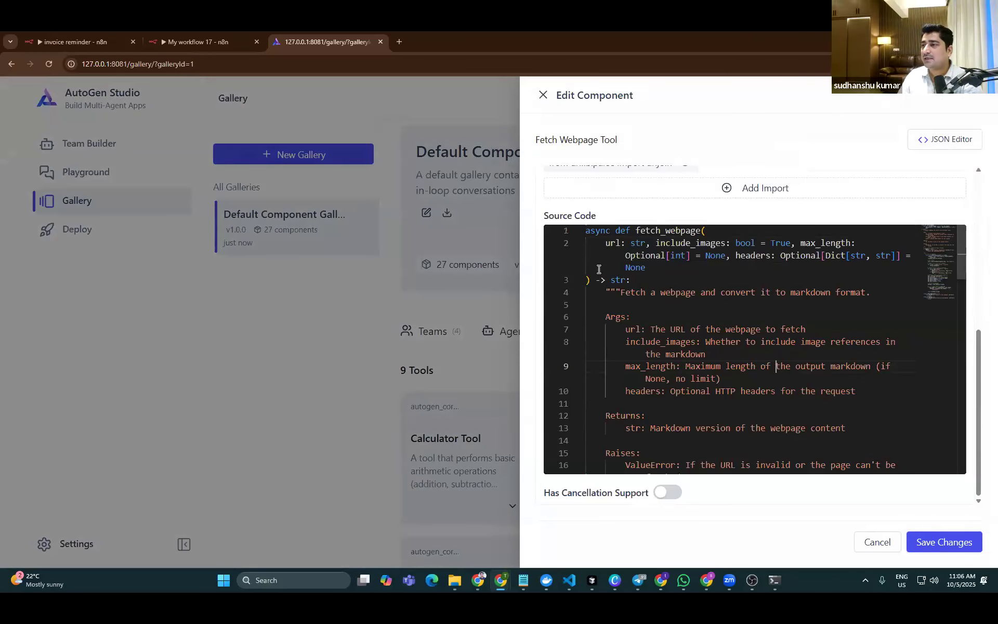
drag(595, 235, 707, 279)
scroll(775, 346, down, 12)
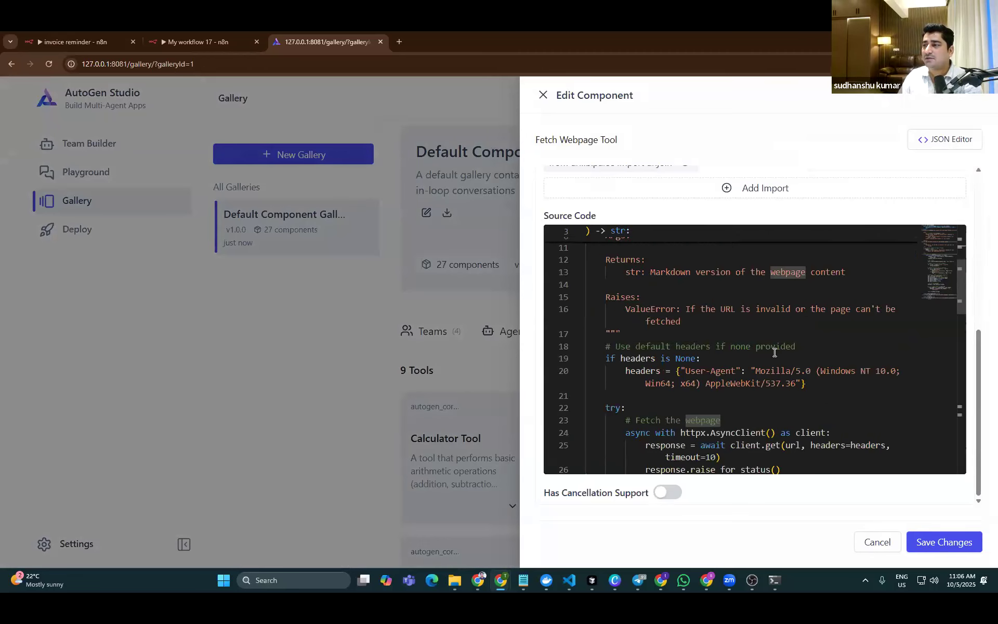
scroll(728, 360, down, 3)
drag(727, 357, 636, 222)
scroll(728, 256, up, 3)
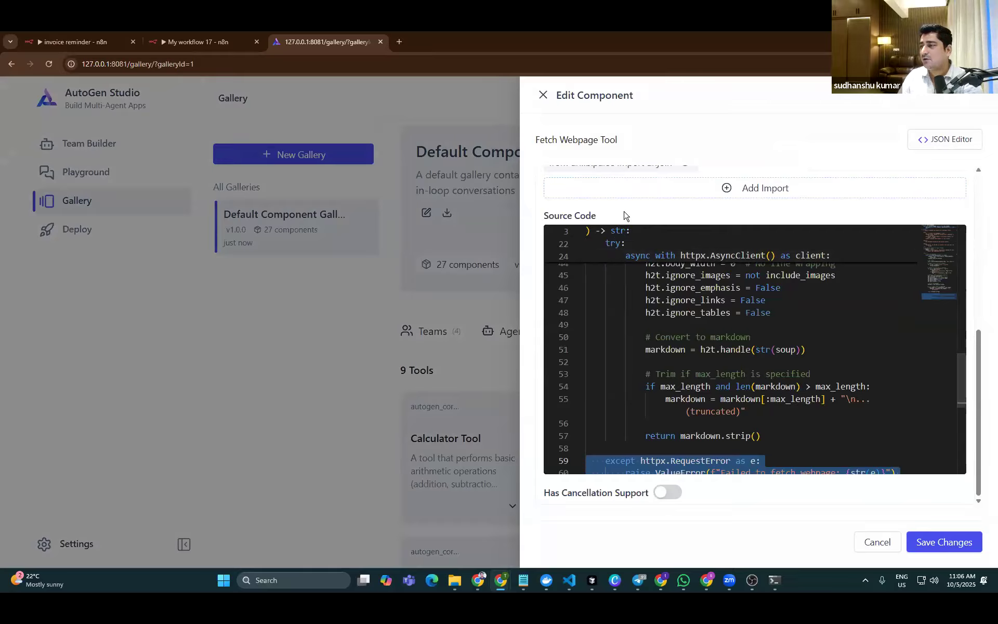
scroll(625, 213, up, 6)
click(543, 95)
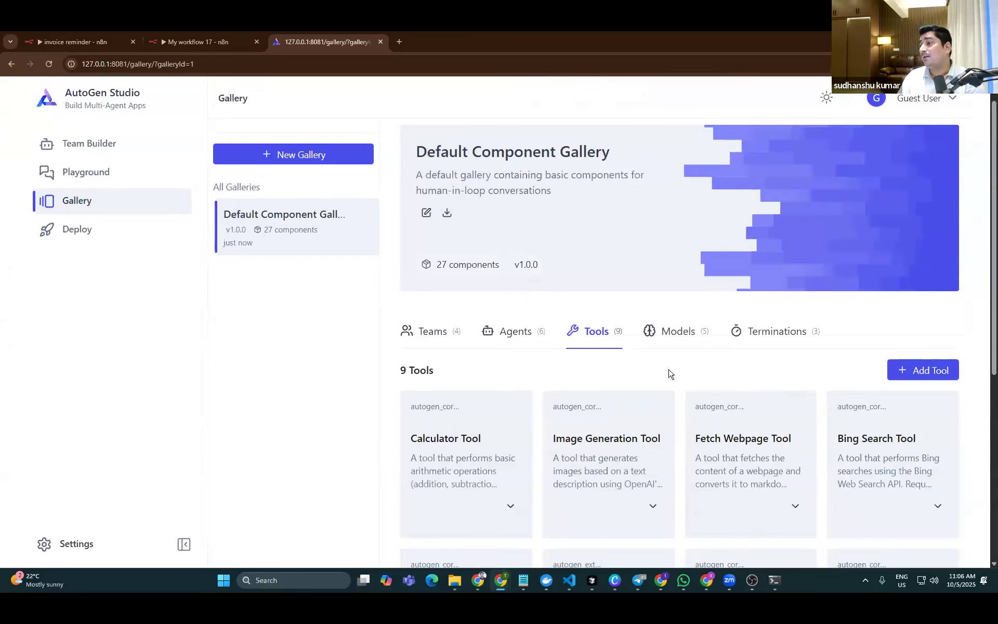
Add a new tool to the Default Component Gallery and review its default calculator source code
click(925, 368)
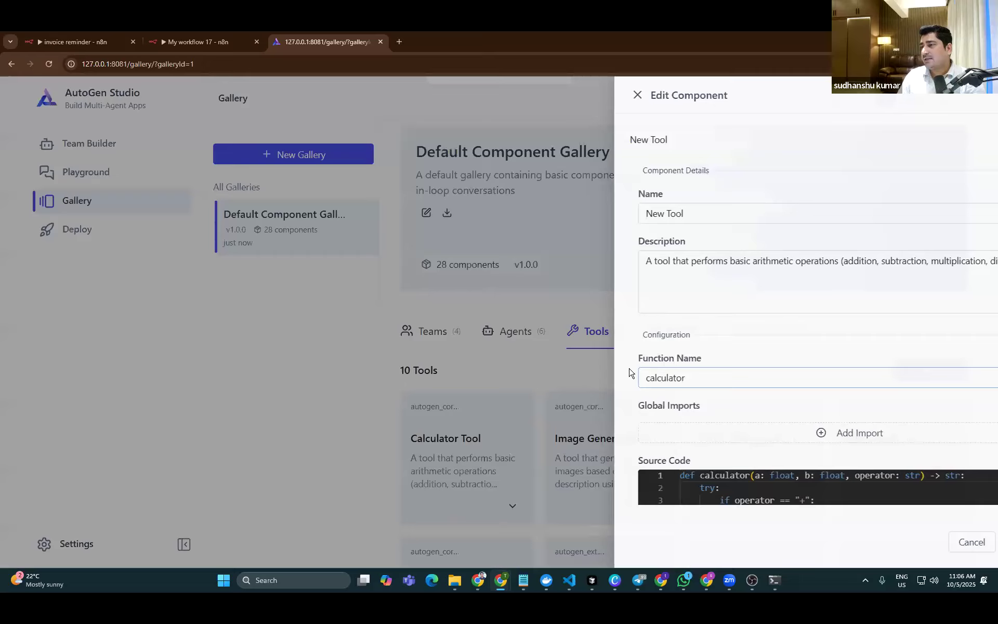
scroll(800, 347, down, 5)
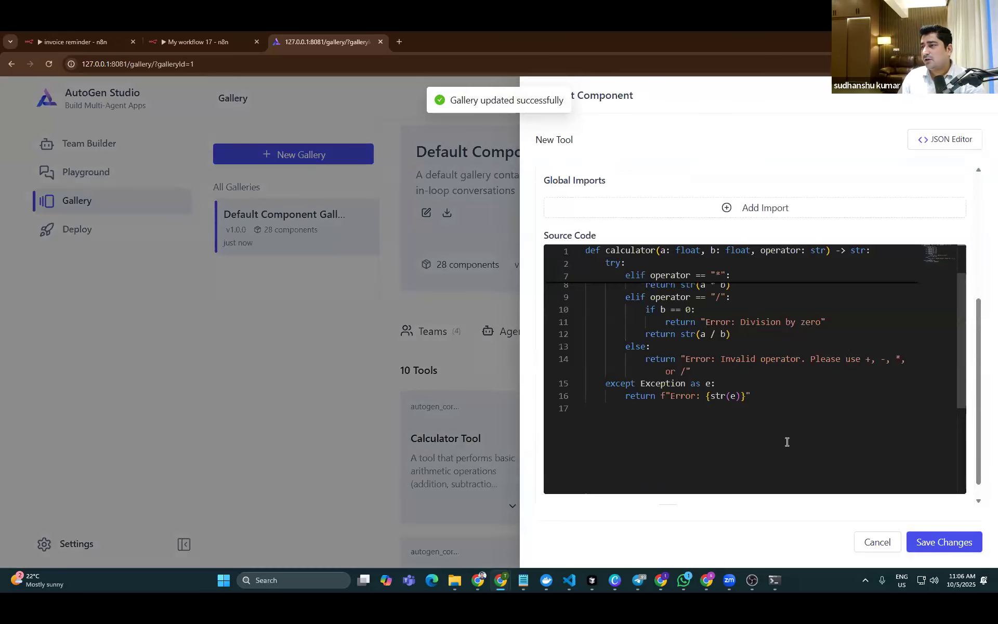
key(ctrl+a)
scroll(785, 447, up, 2)
click(784, 458)
drag(648, 418, 553, 242)
click(680, 300)
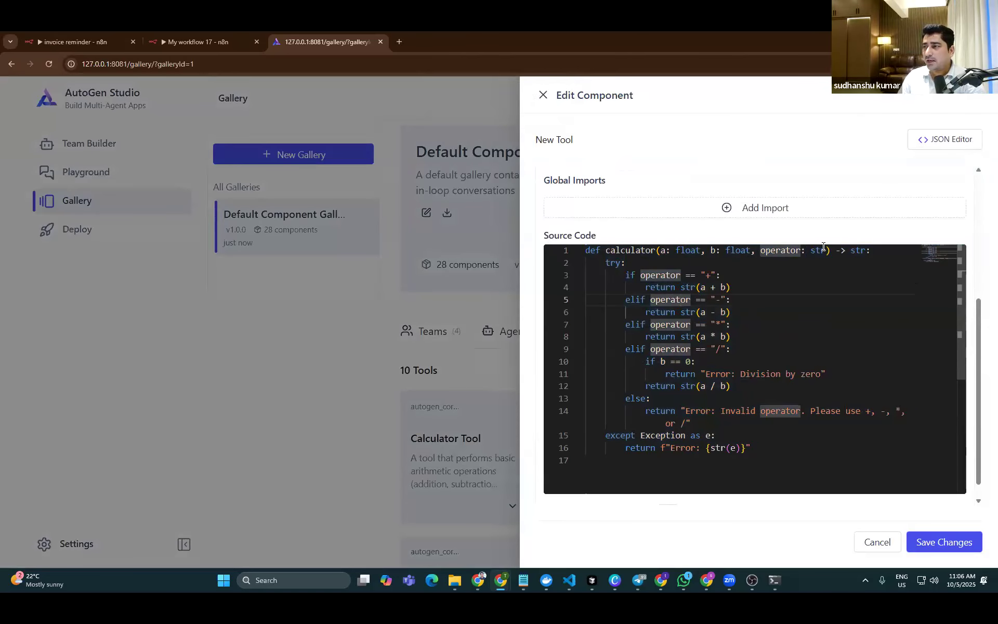
Examine the calculator function's parameters and its error return statement, and close the new tool's editor without changes
drag(822, 249, 659, 250)
click(722, 448)
drag(759, 448, 631, 447)
click(671, 460)
drag(753, 448, 657, 444)
click(846, 422)
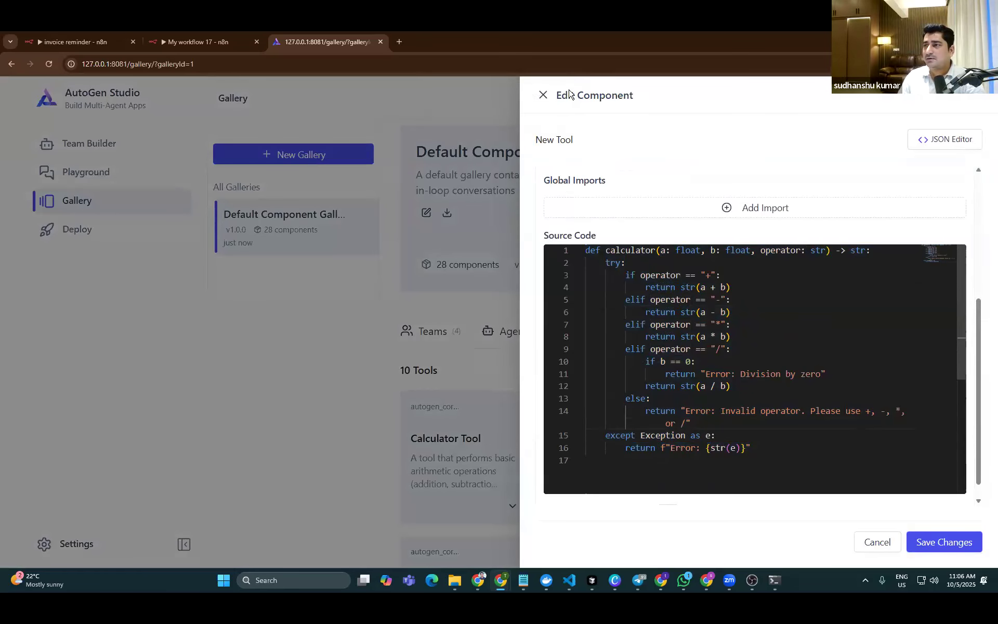
click(543, 95)
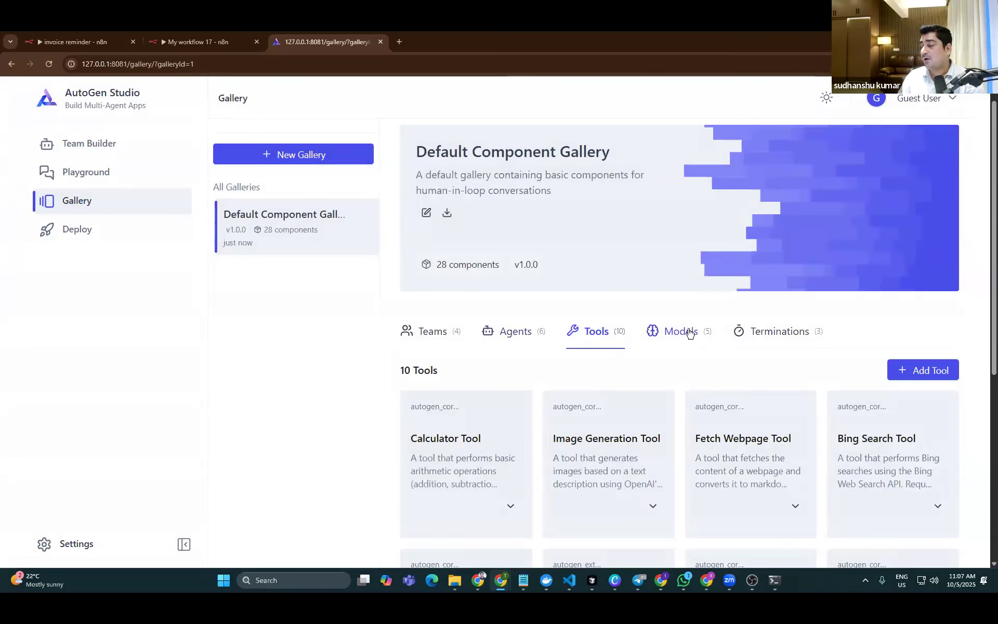
Open the gallery's AssistantAgent, examine its model client, system message and tools settings, and compare it with the AI Agent in the n8n workflow
click(514, 335)
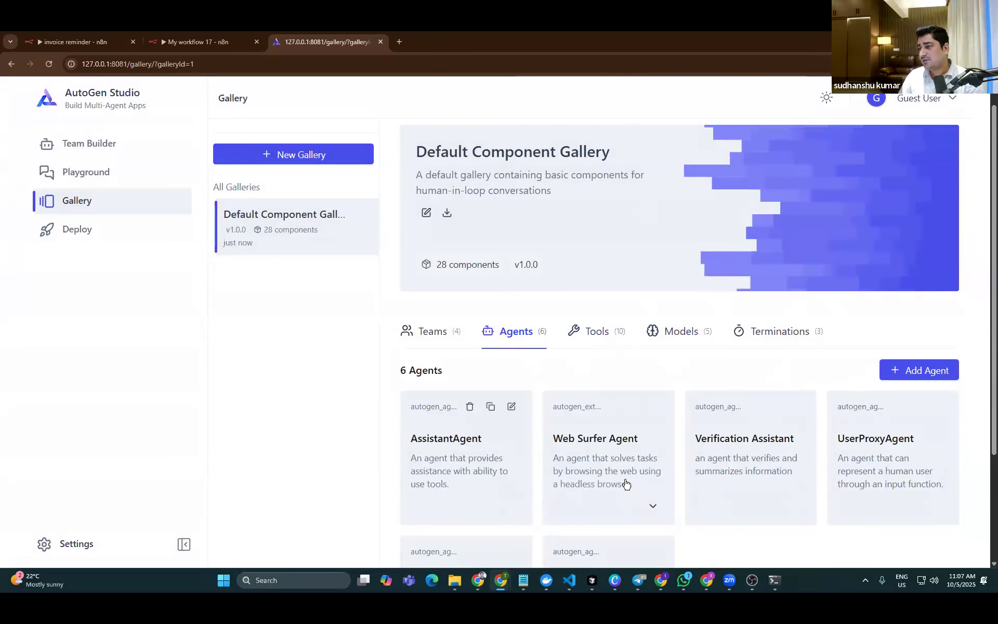
click(465, 444)
scroll(780, 296, down, 3)
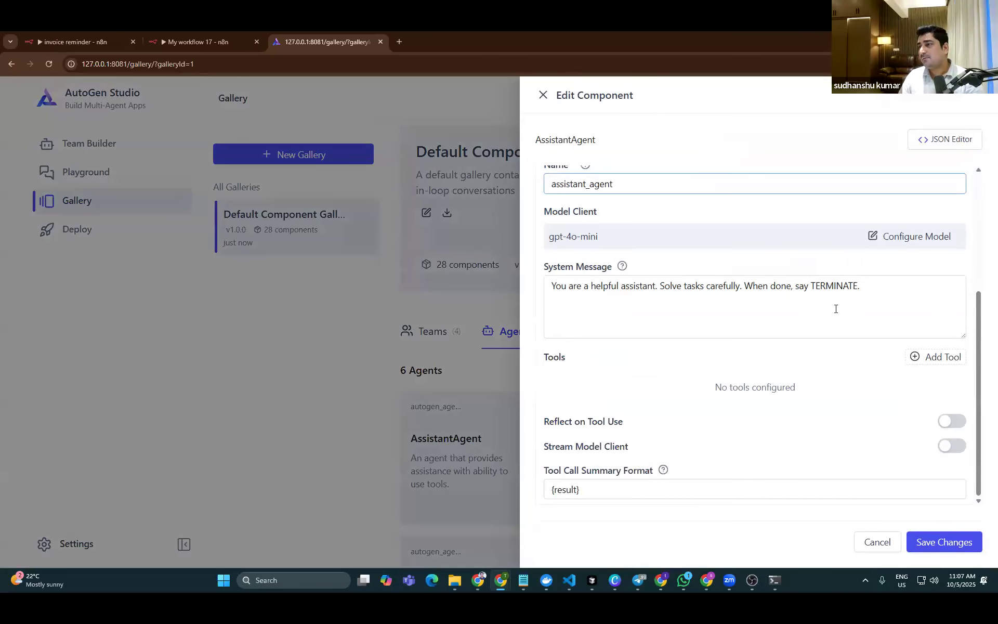
scroll(821, 287, up, 3)
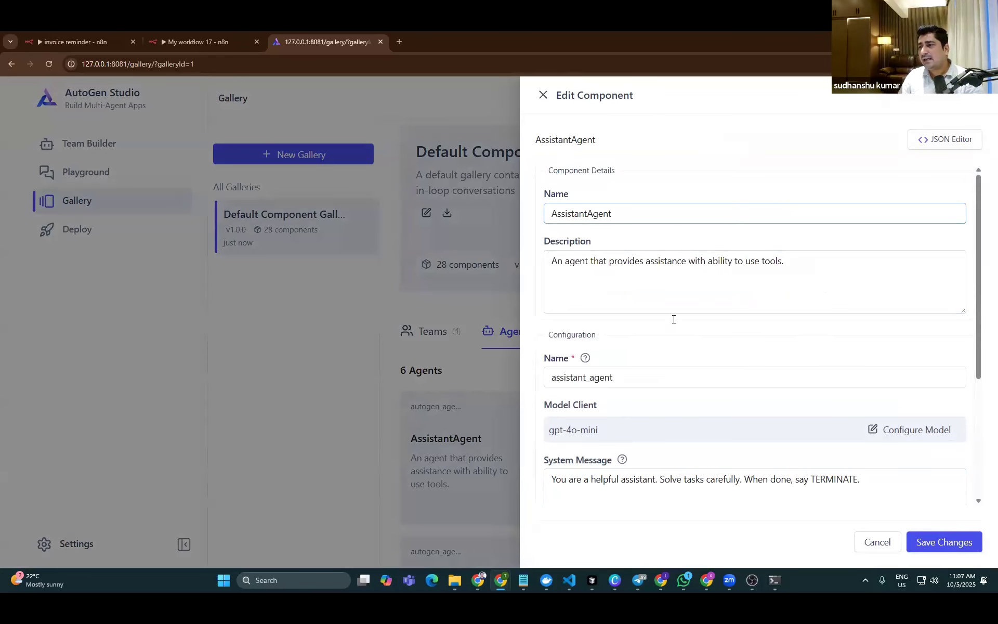
scroll(673, 320, down, 4)
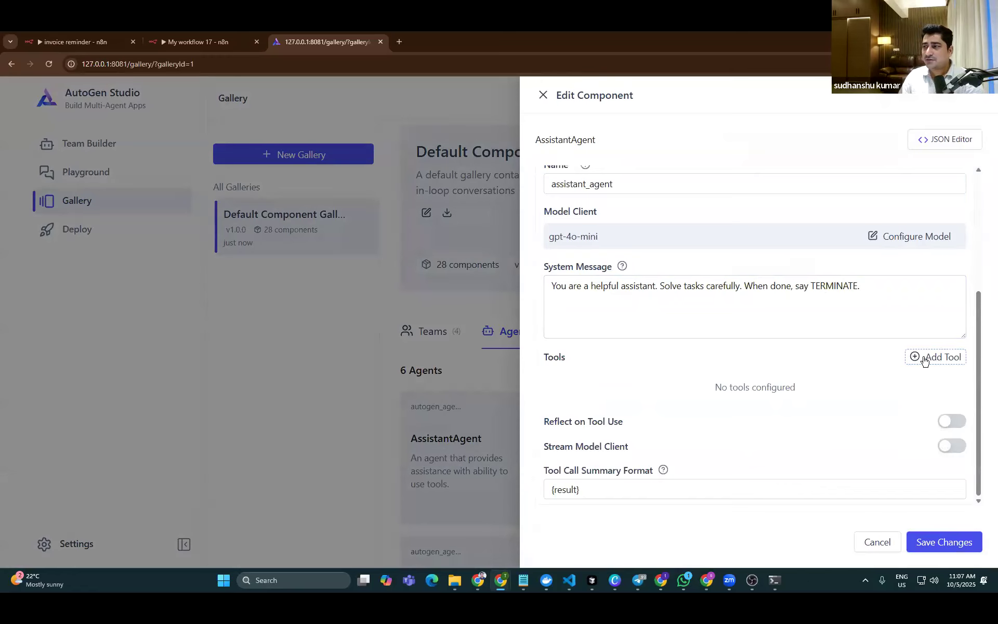
click(205, 42)
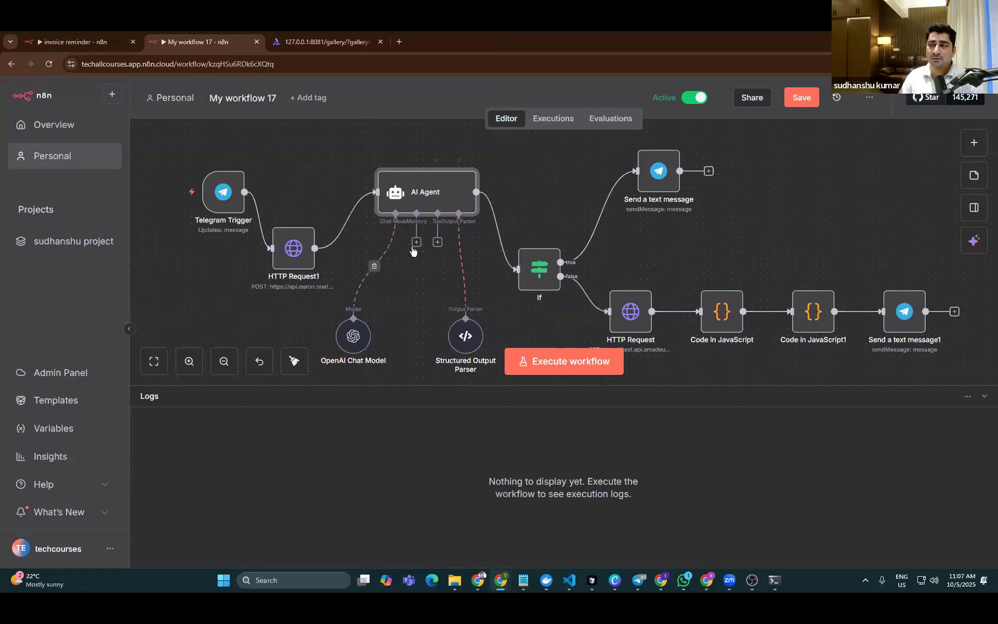
click(326, 42)
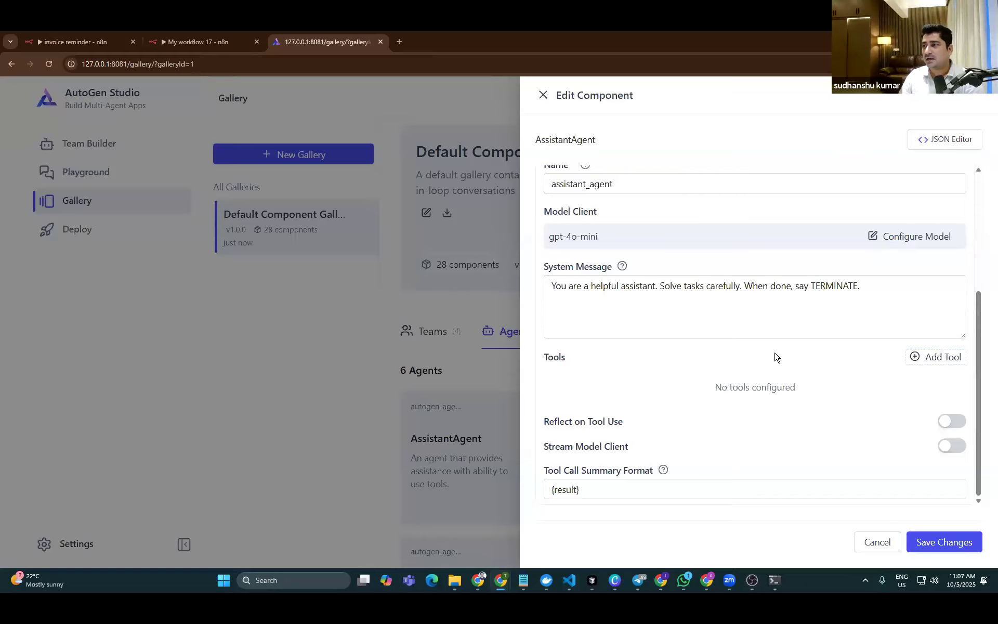
Review the AssistantAgent's system message, description and remaining configuration options
scroll(811, 403, up, 5)
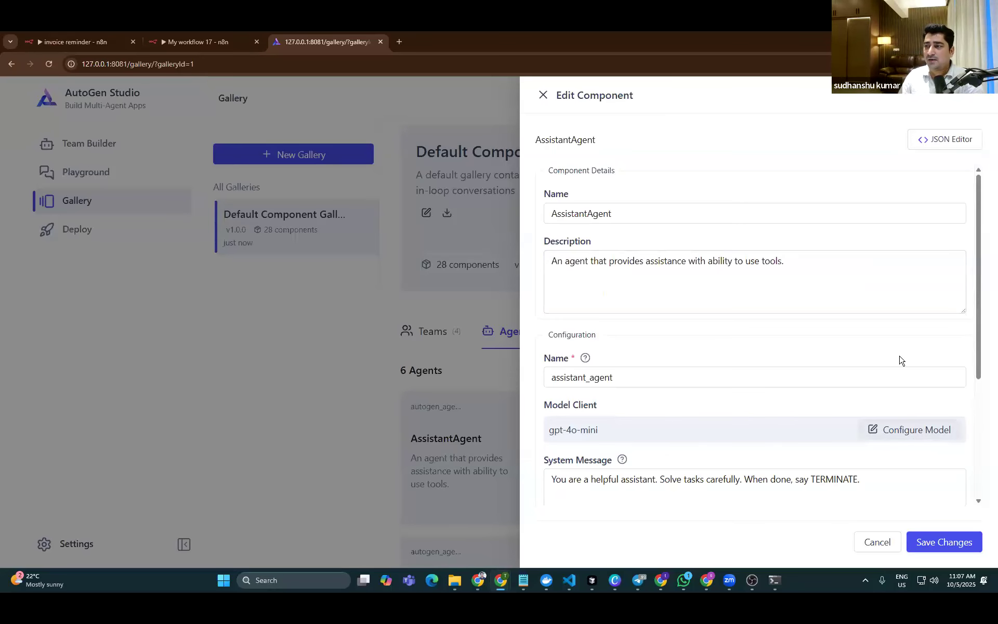
scroll(899, 358, down, 4)
drag(901, 283, 550, 286)
click(643, 285)
scroll(698, 360, up, 4)
drag(828, 257, 574, 251)
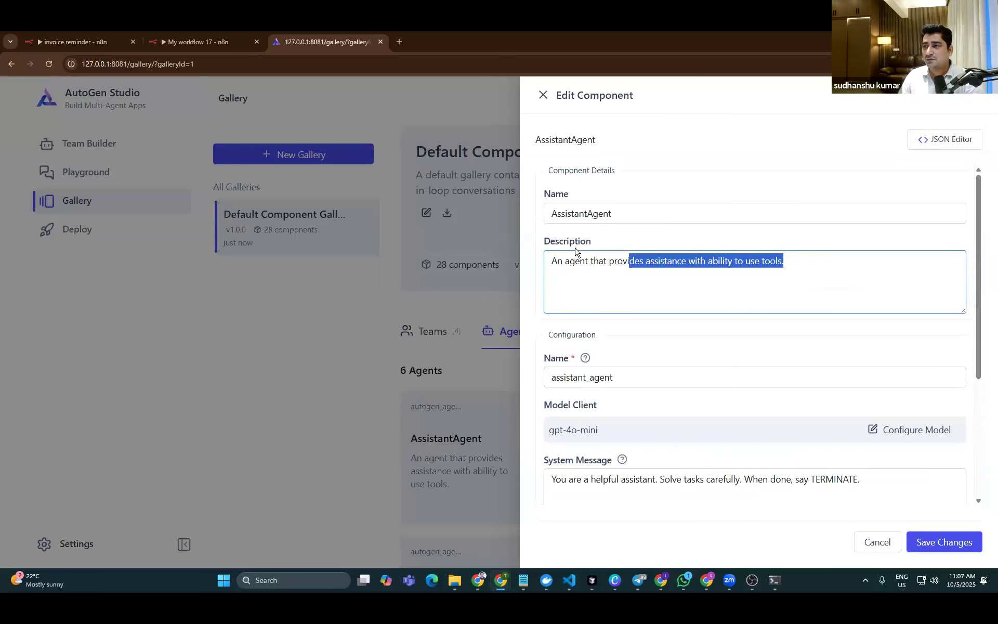
scroll(836, 365, down, 4)
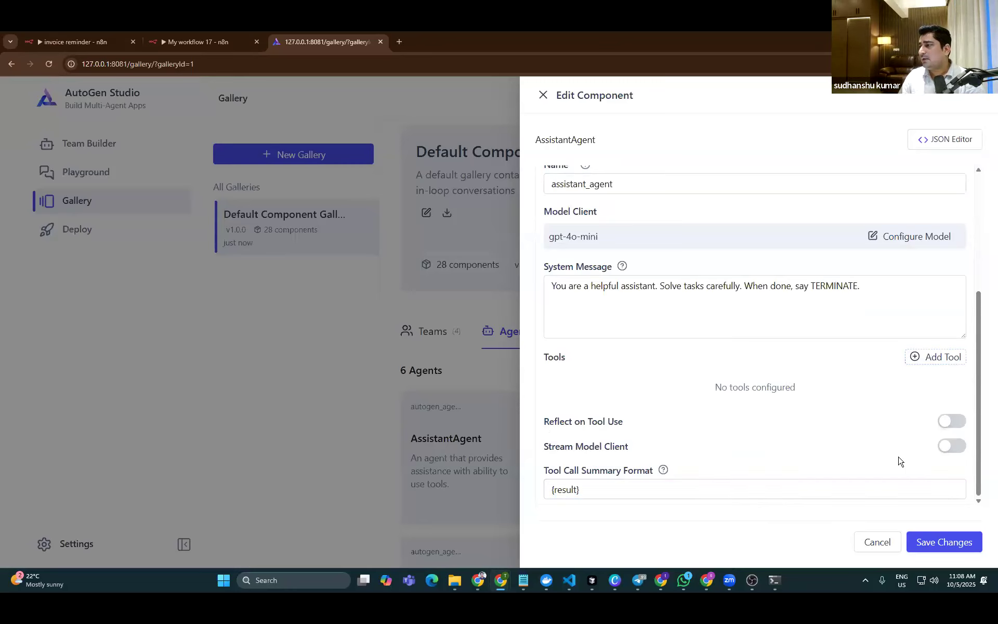
scroll(898, 461, up, 4)
View the AssistantAgent's JSON definition, including its model context and config blocks, and close the editor without saving
click(936, 141)
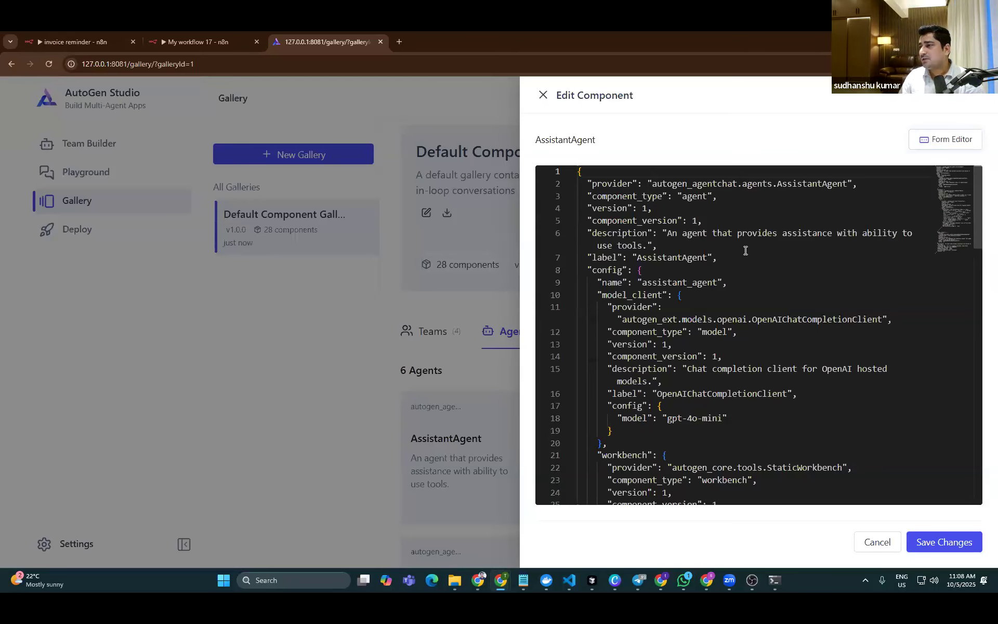
scroll(855, 286, down, 15)
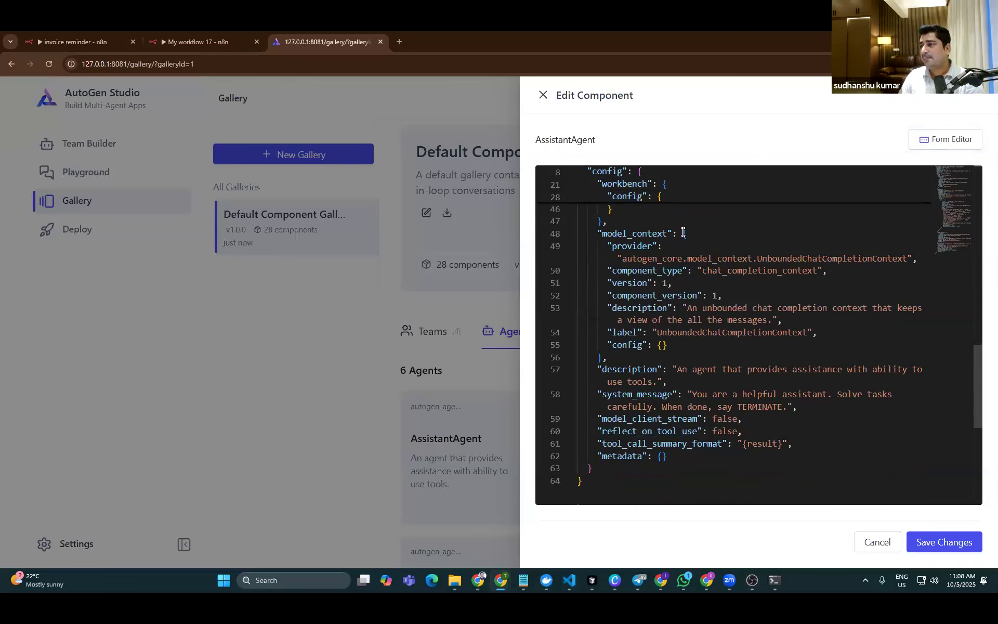
drag(601, 249, 591, 58)
click(682, 476)
click(657, 243)
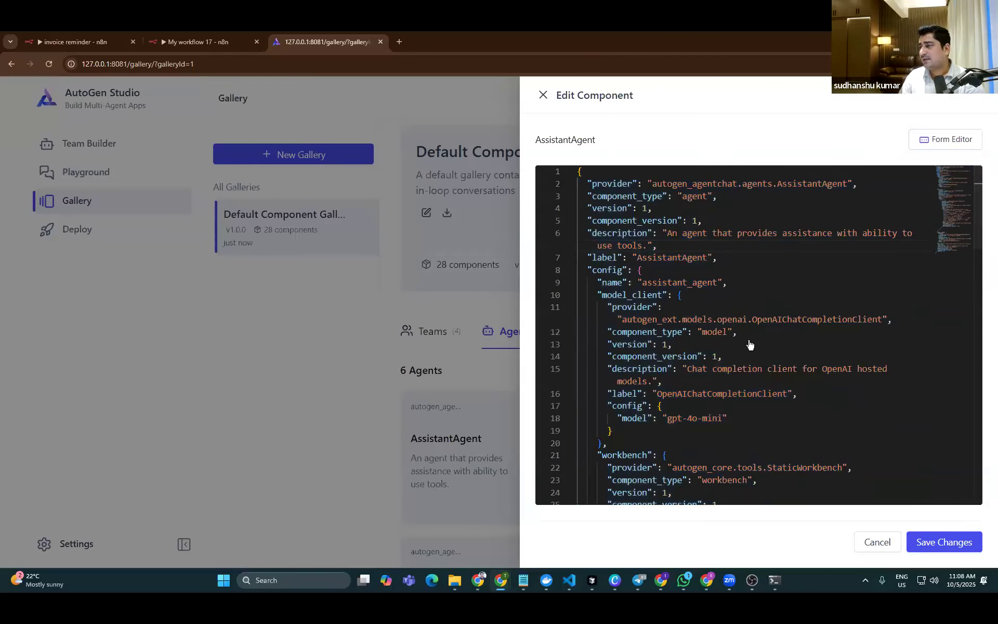
click(503, 387)
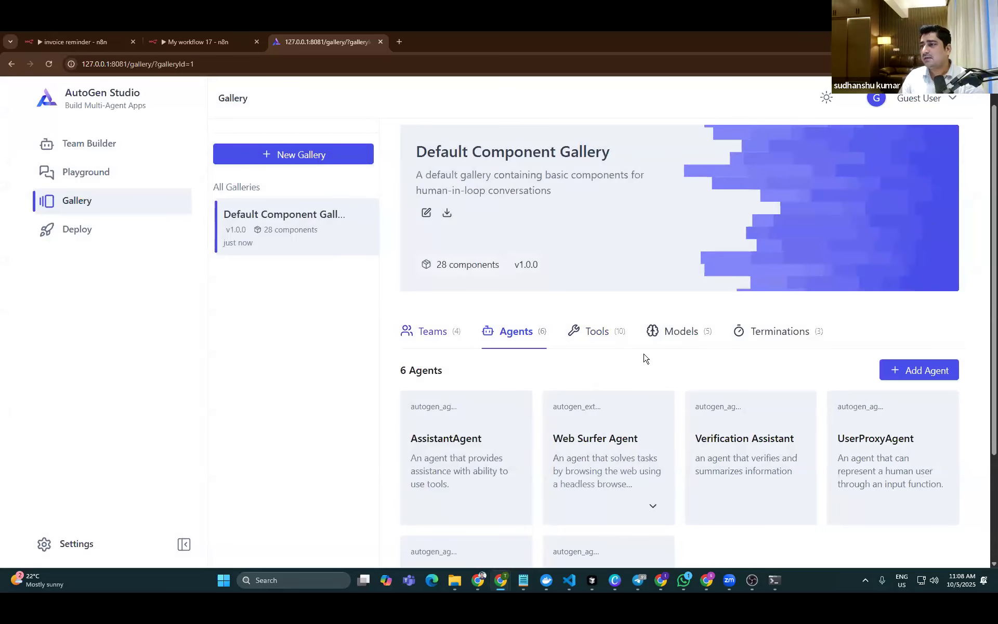
Open the gallery's Web Agent Team (Operator), examine its description, selector prompt and termination condition, and close it without changes
click(450, 333)
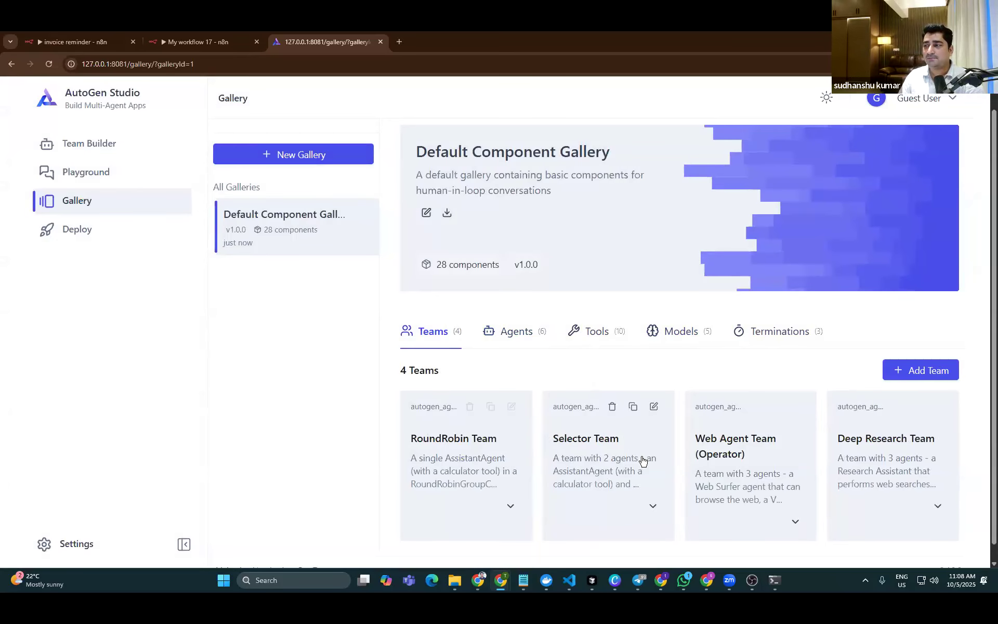
click(743, 441)
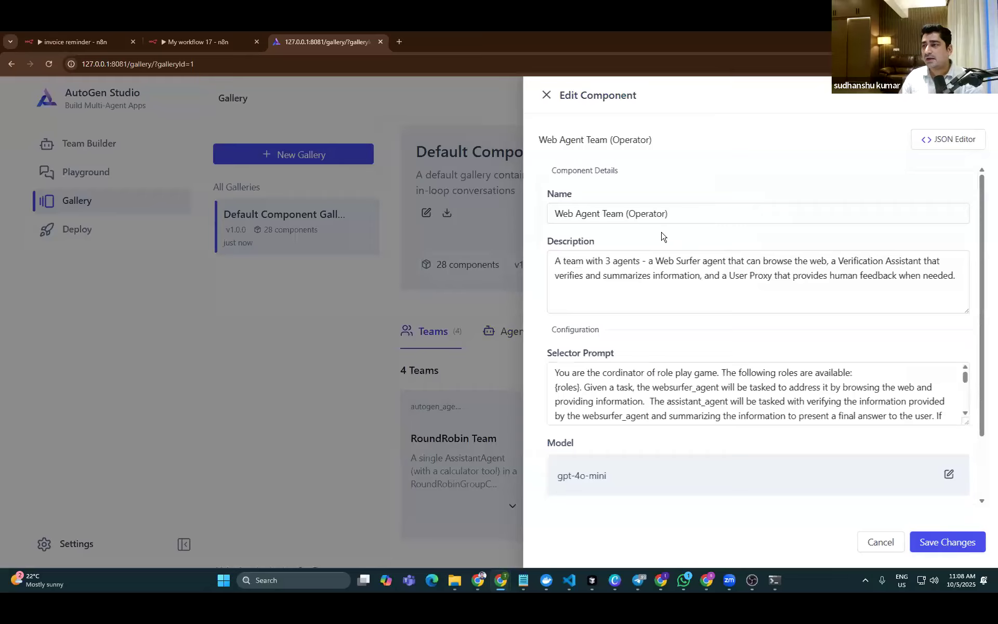
click(588, 268)
drag(559, 262, 933, 344)
scroll(835, 342, down, 2)
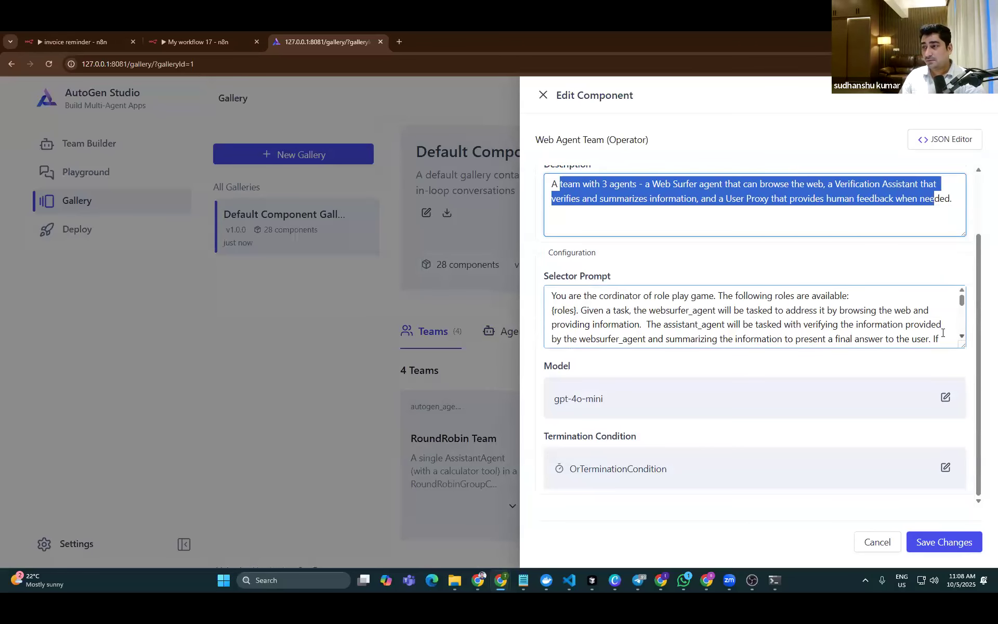
scroll(921, 319, down, 5)
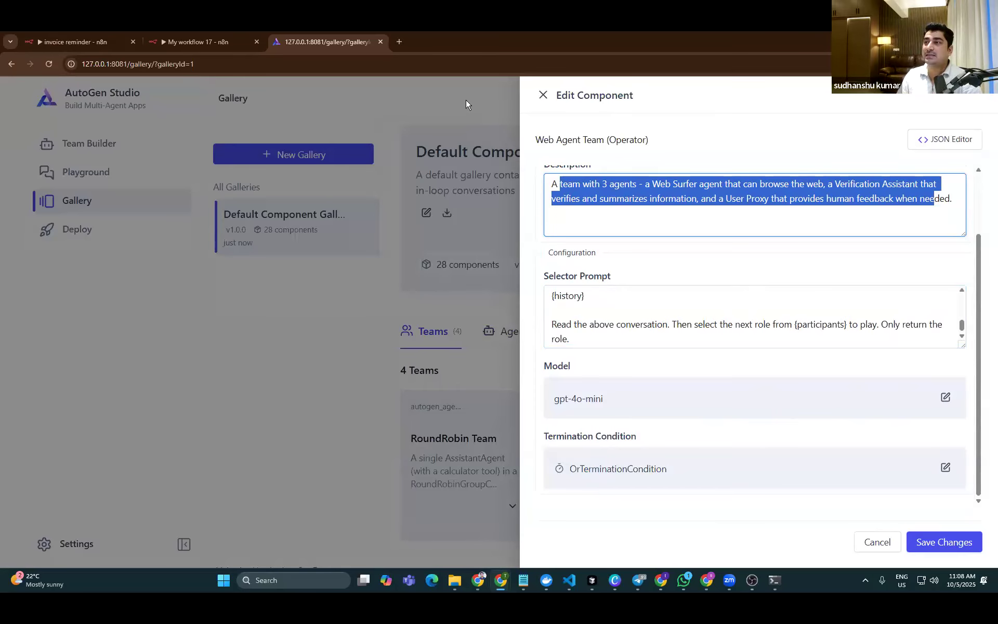
click(544, 96)
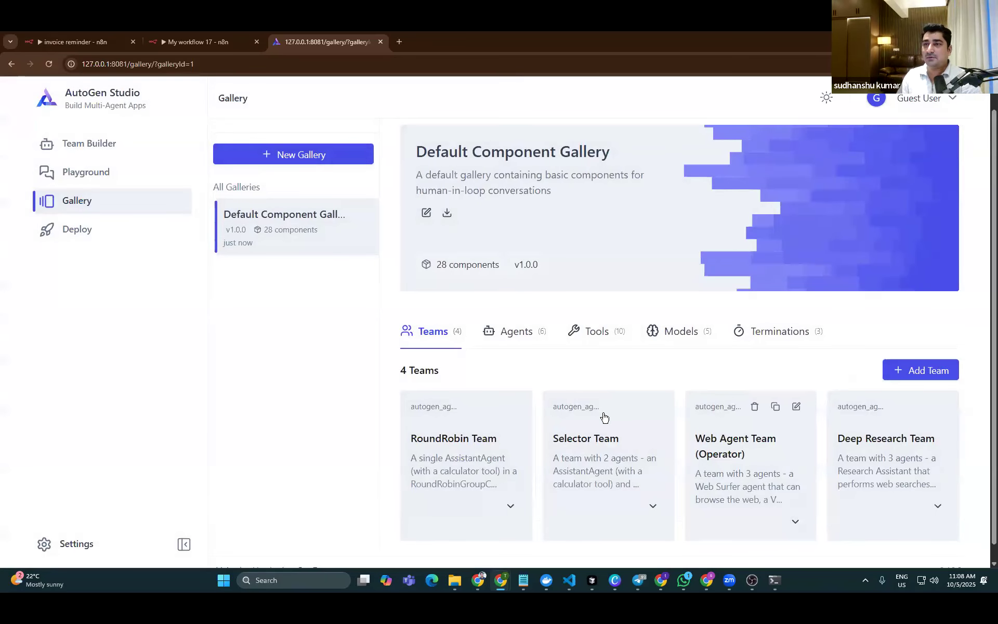
Create a new Playground session for the RoundRobin Team and place the cursor in its task prompt
click(97, 146)
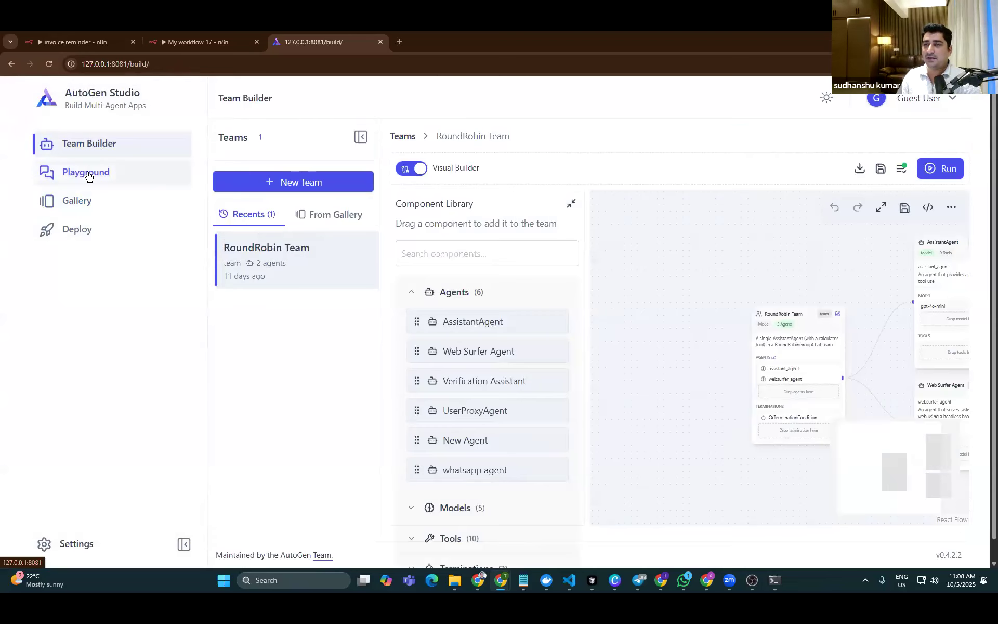
click(87, 175)
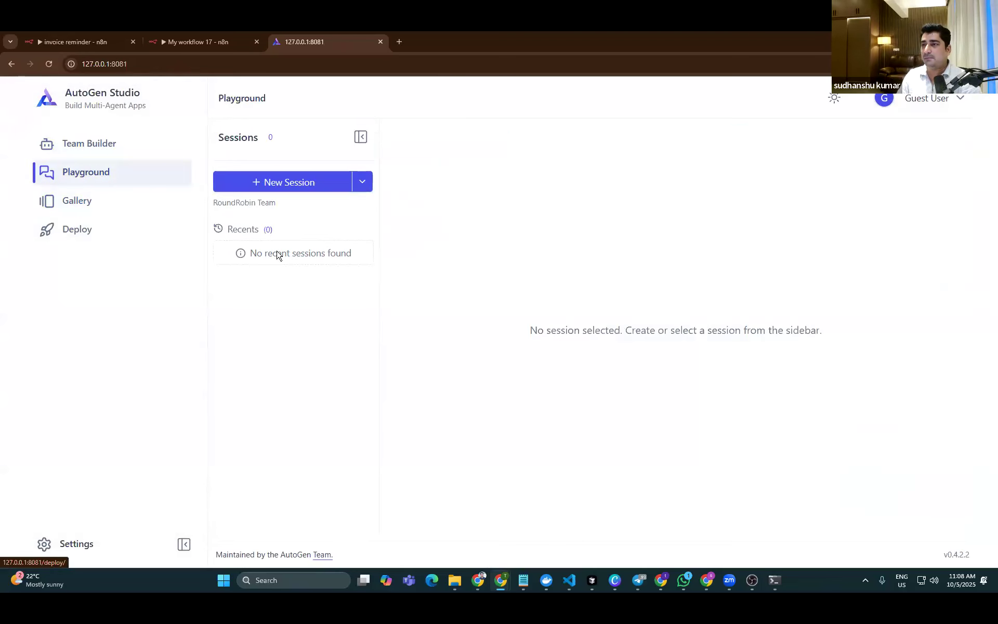
click(262, 185)
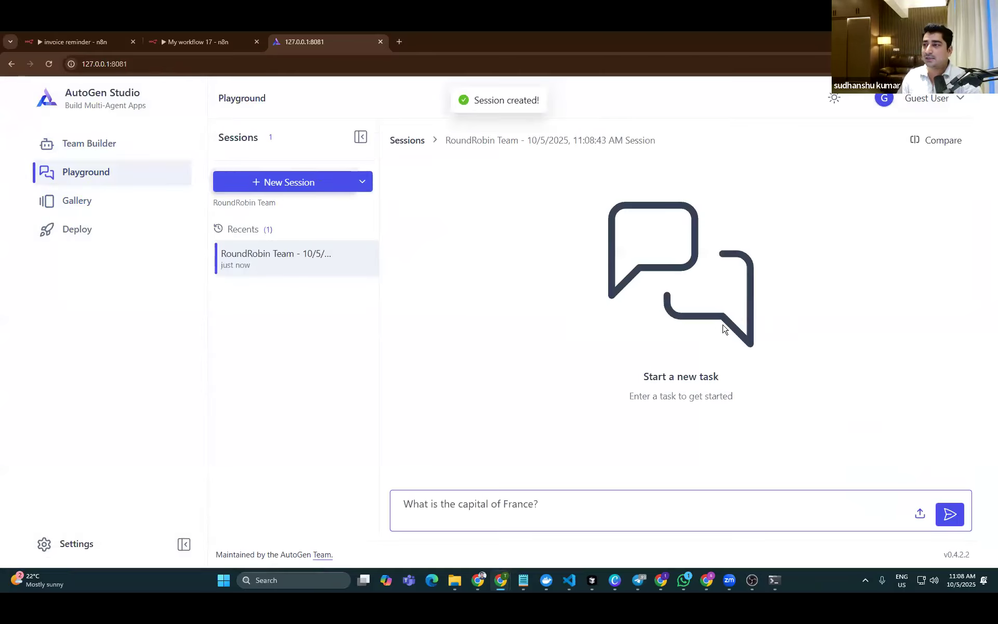
click(500, 503)
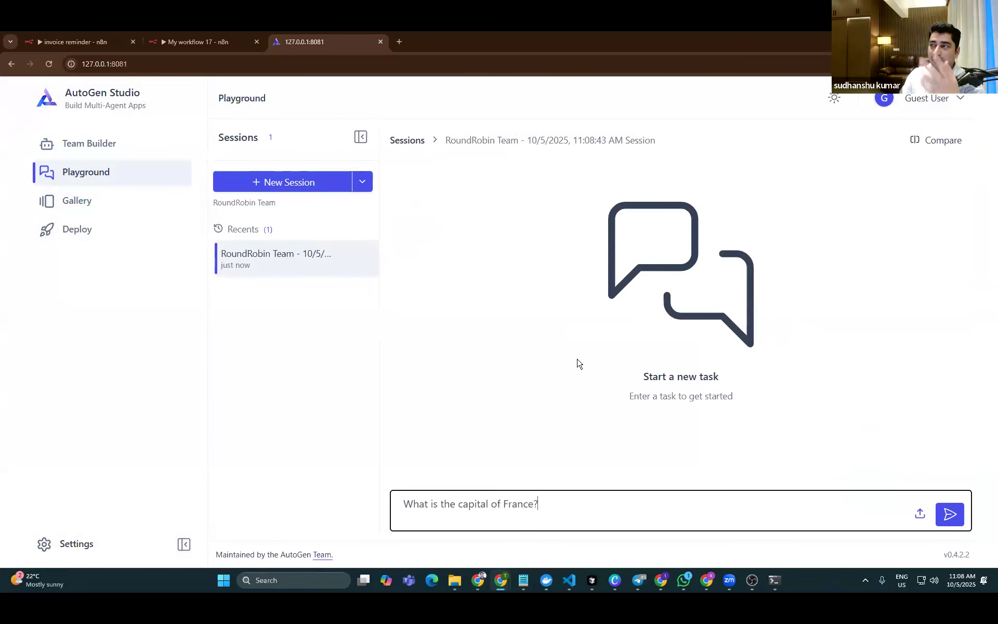
Look at the n8n flow My workflow 17 for comparison and return to AutoGen Studio's Team Builder
click(189, 40)
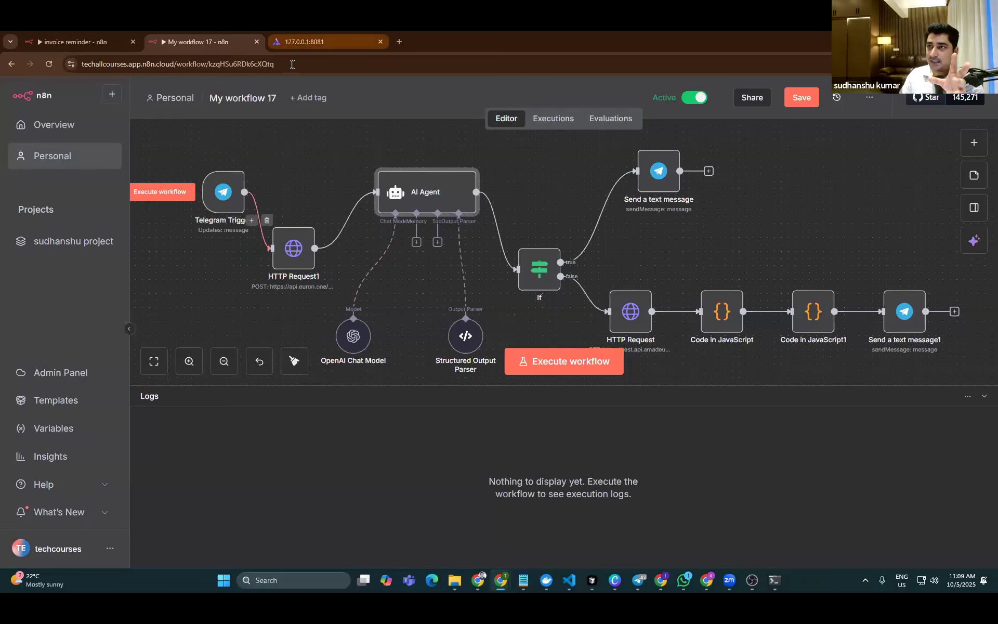
click(295, 43)
click(98, 143)
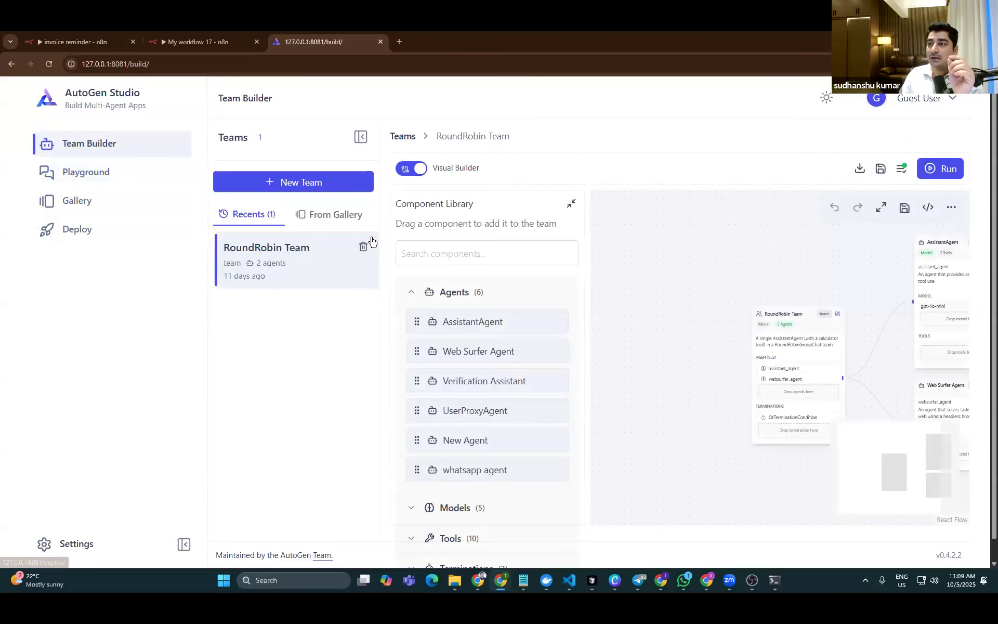
Create a new default team in Team Builder and inspect its team and AssistantAgent nodes in full-screen view
click(292, 182)
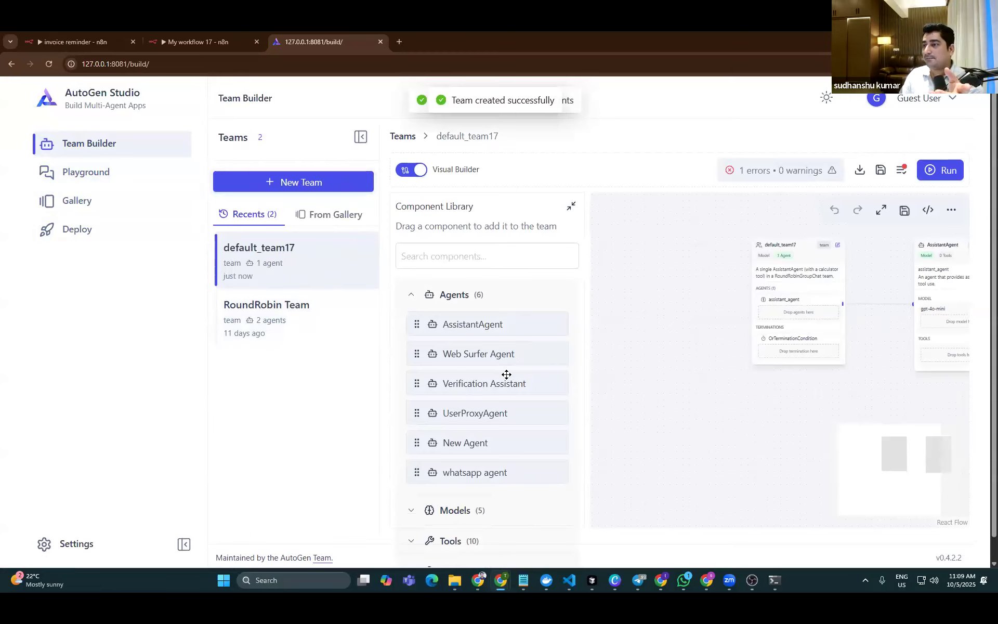
click(412, 296)
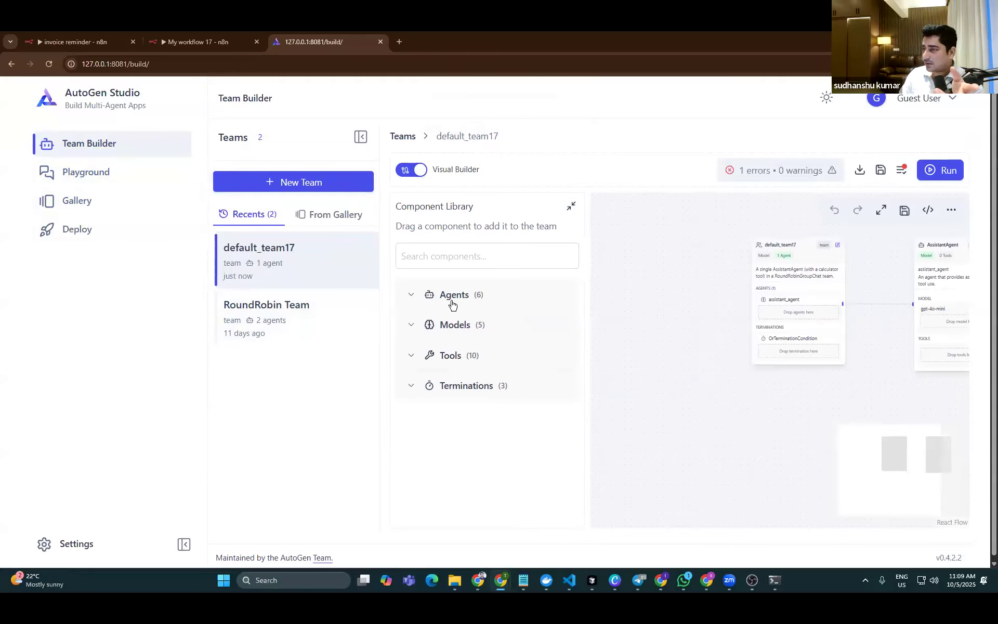
drag(786, 252, 749, 252)
click(881, 210)
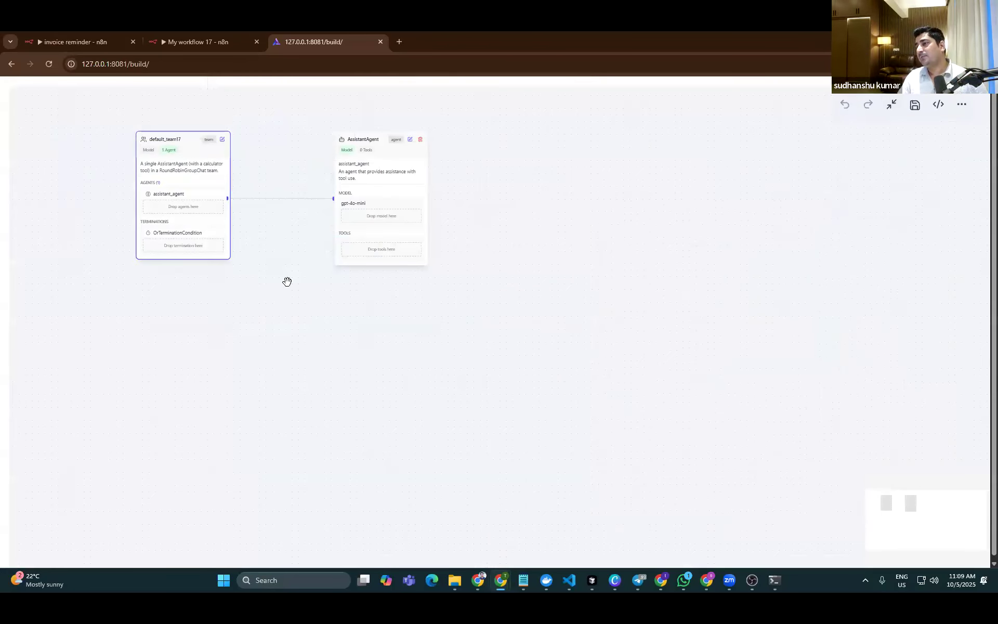
scroll(193, 149, up, 7)
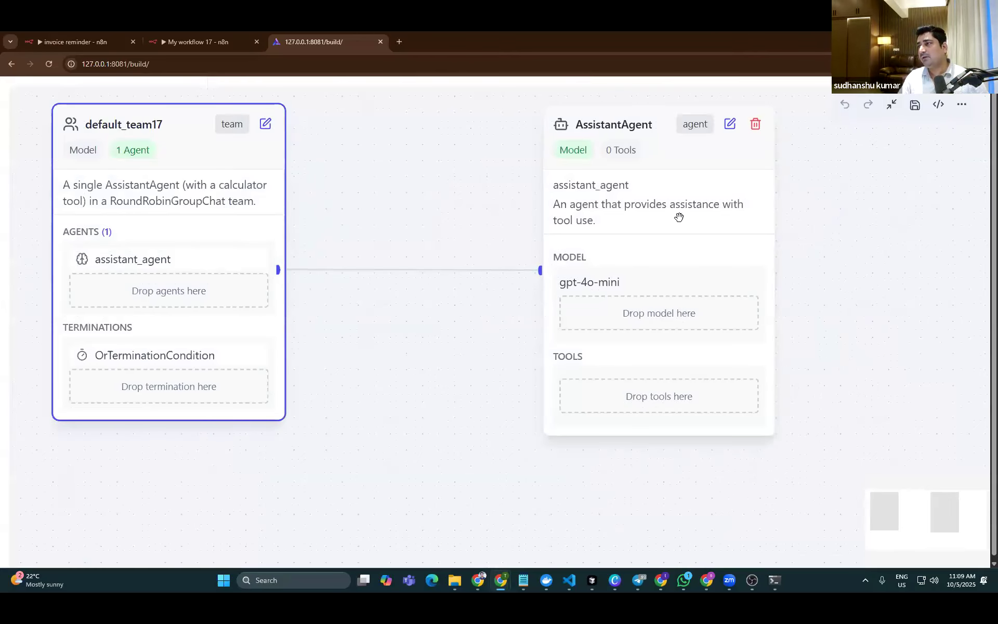
click(891, 104)
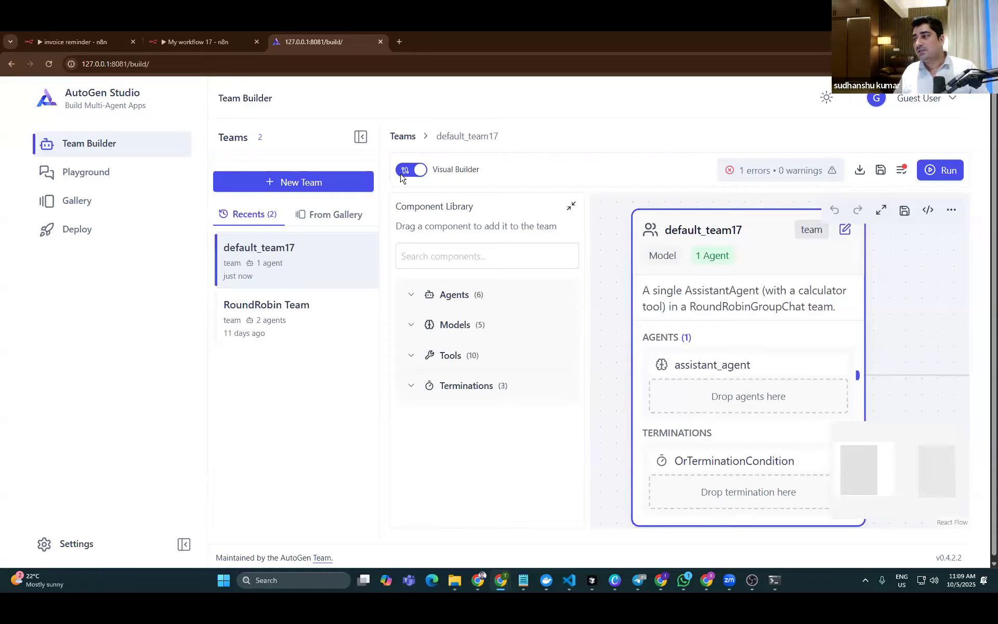
Move the new team node and its AssistantAgent node closer together on the canvas so both fit in view
scroll(800, 324, down, 3)
scroll(800, 324, down, 2)
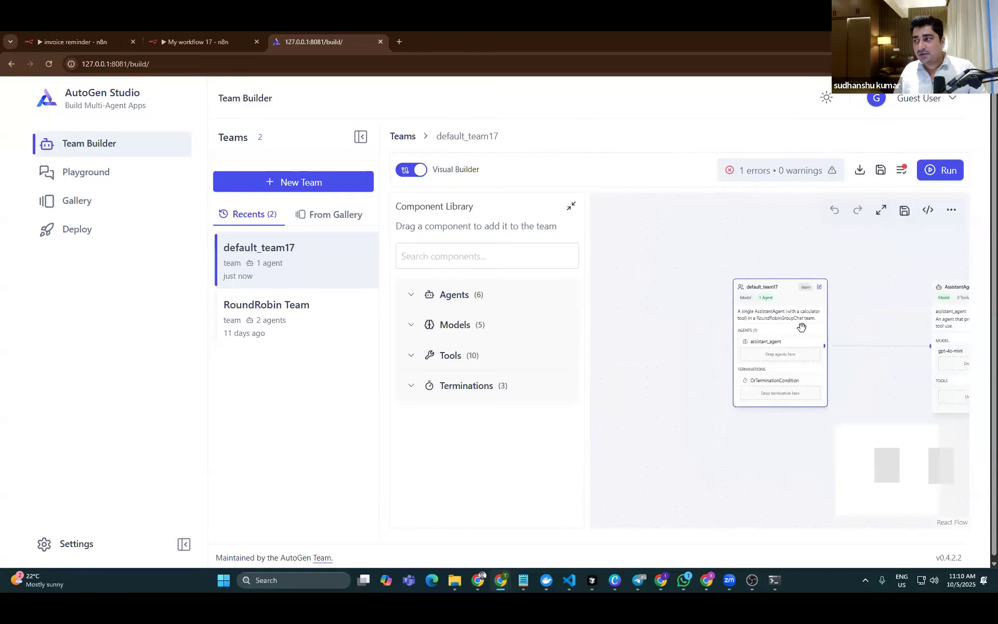
drag(800, 310, 732, 268)
drag(950, 291, 819, 248)
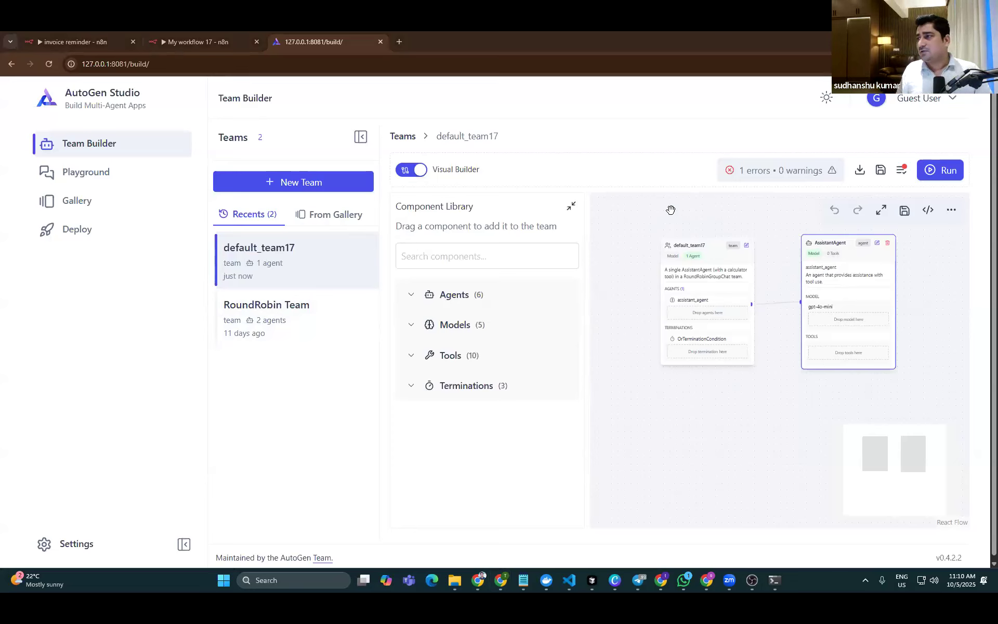
Look at the team download's save dialog and the canvas display options, closing both without saving or changing anything
click(860, 170)
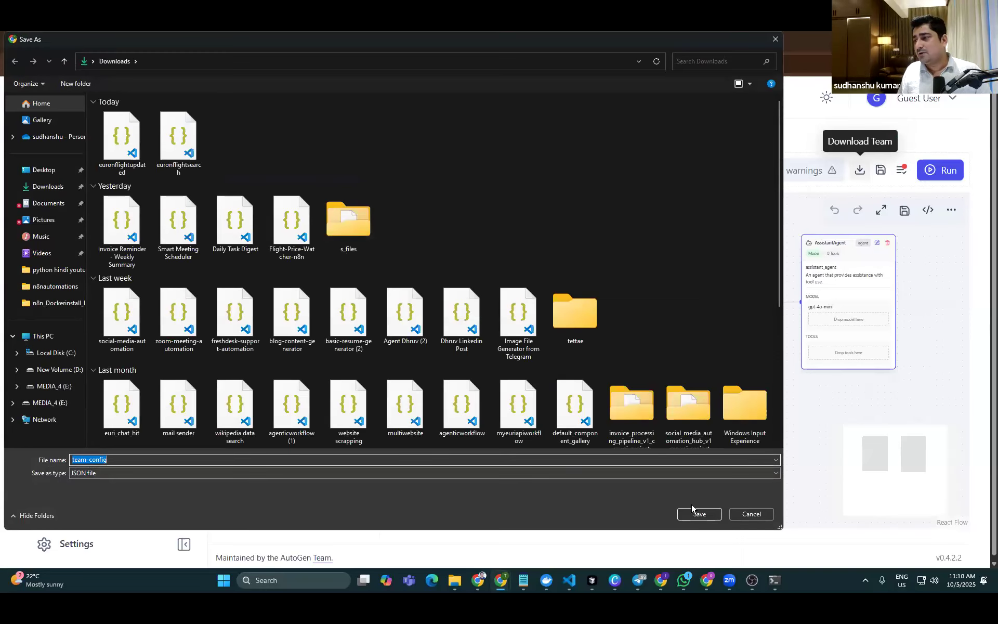
click(751, 514)
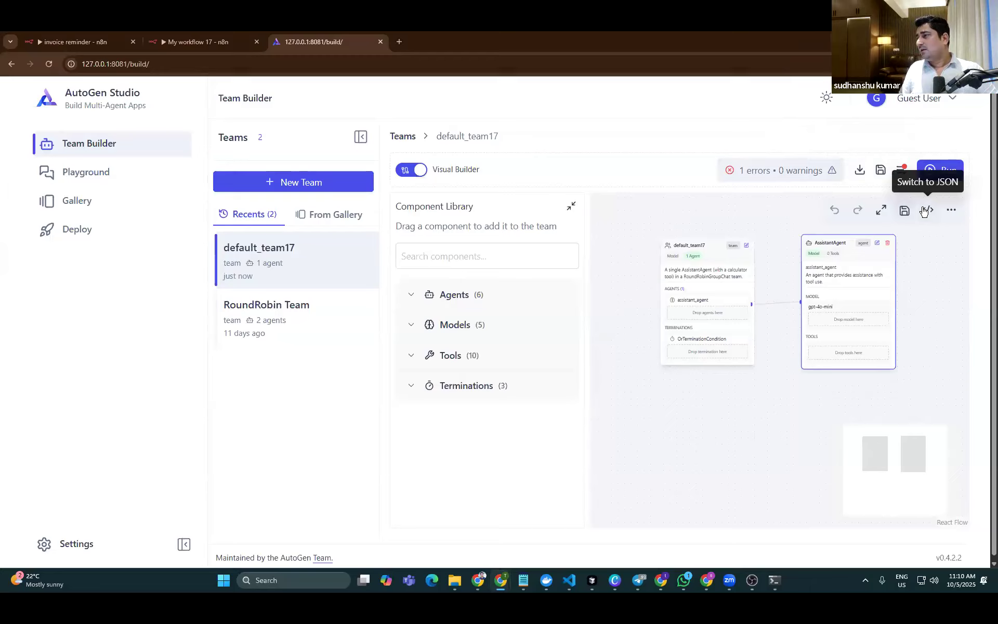
click(951, 211)
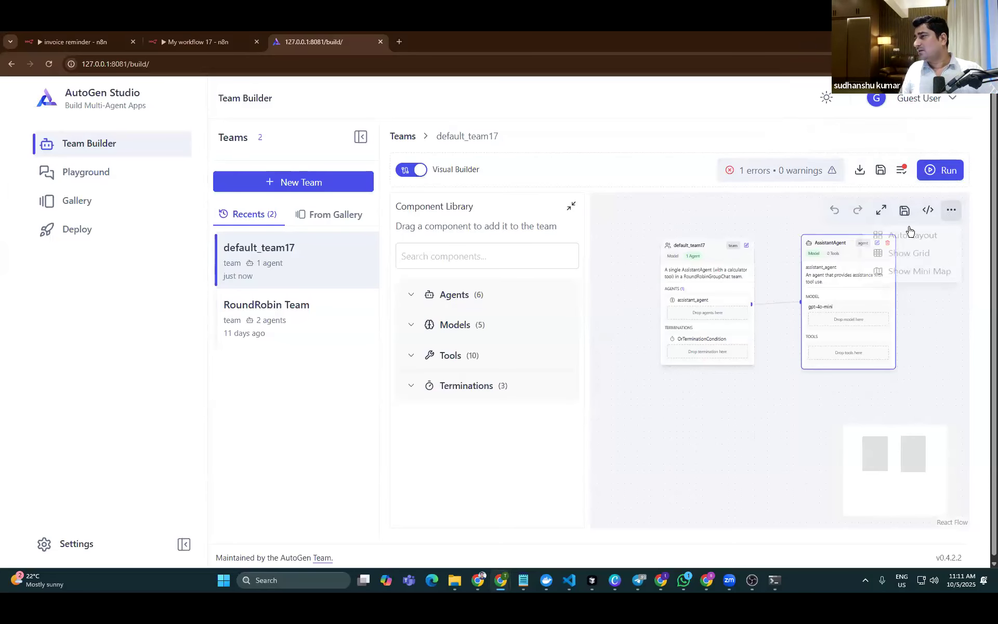
click(733, 209)
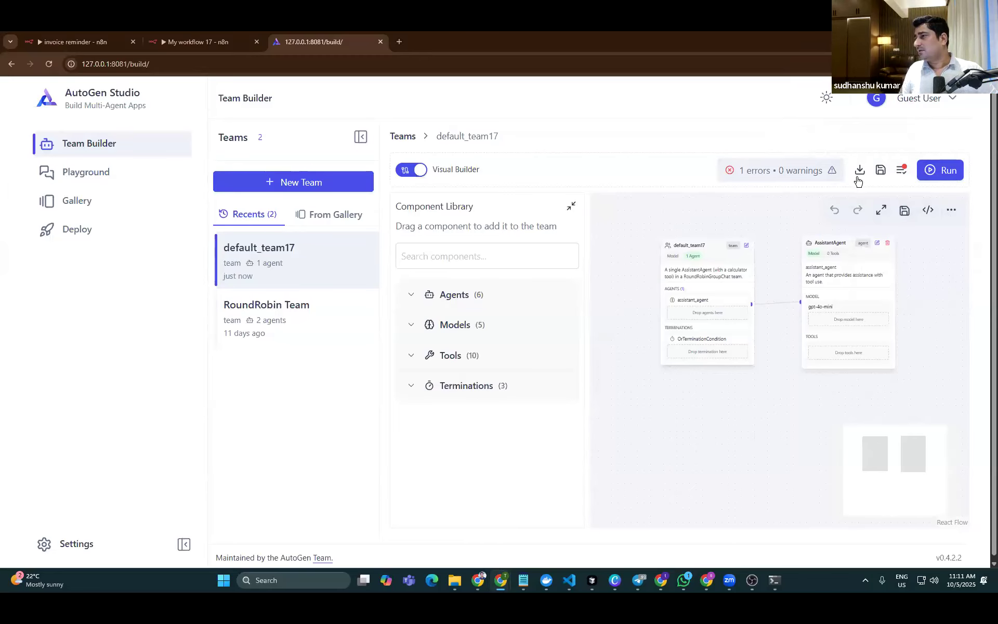
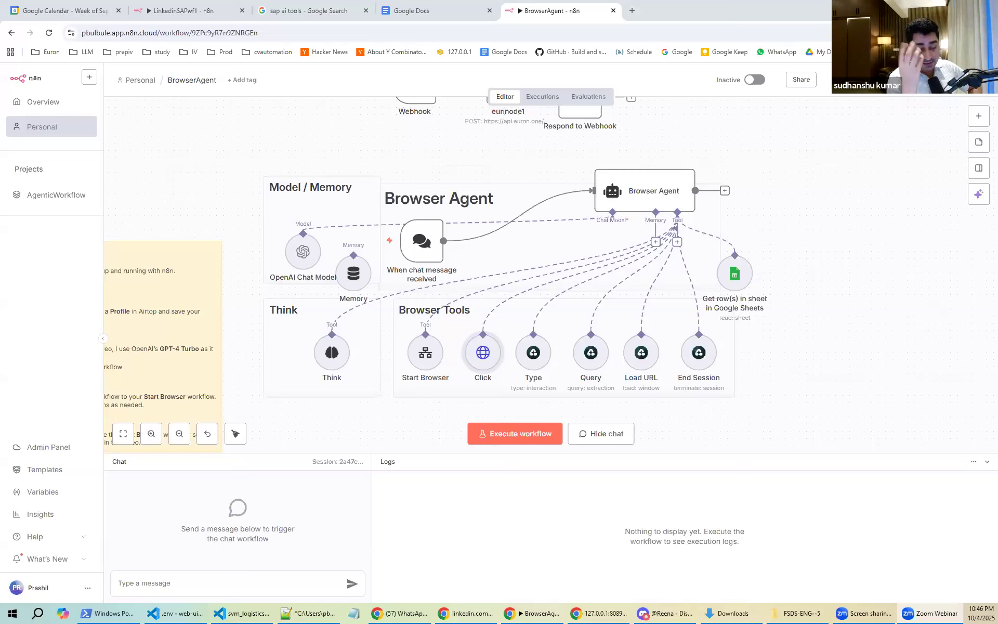
Switch to the n8n BrowserAgent workflow, review the error of its Oct 1, 16:26:19 execution, and return to the editor
mouse_move(745, 292)
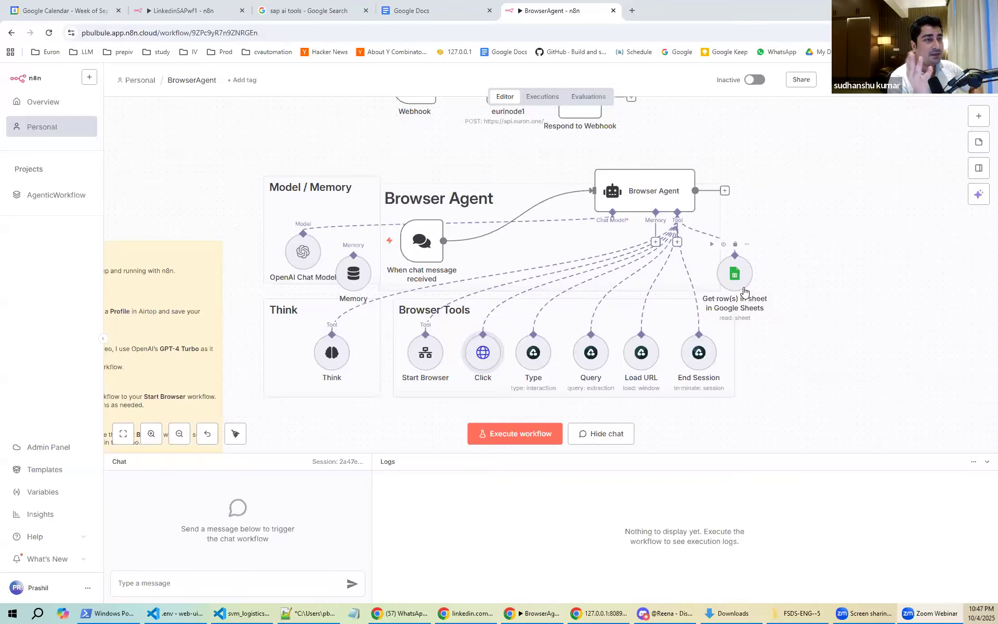
click(541, 98)
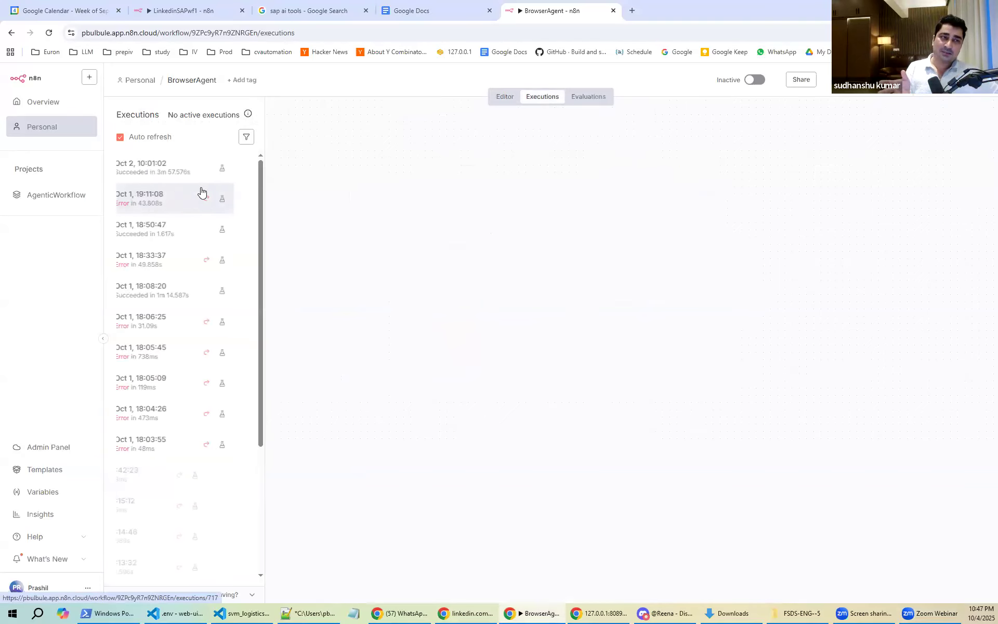
scroll(171, 428, down, 4)
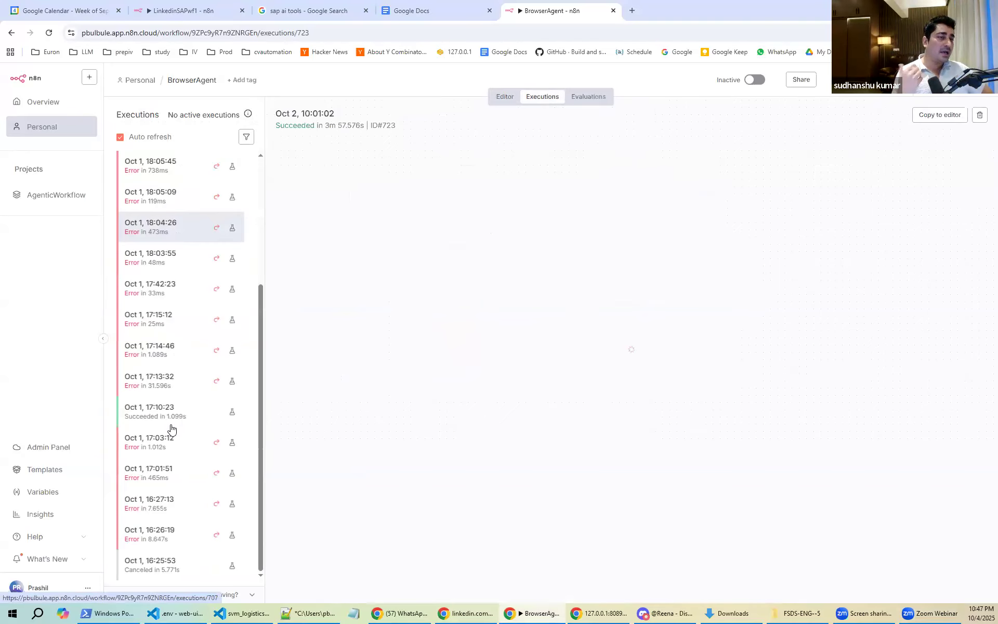
click(171, 532)
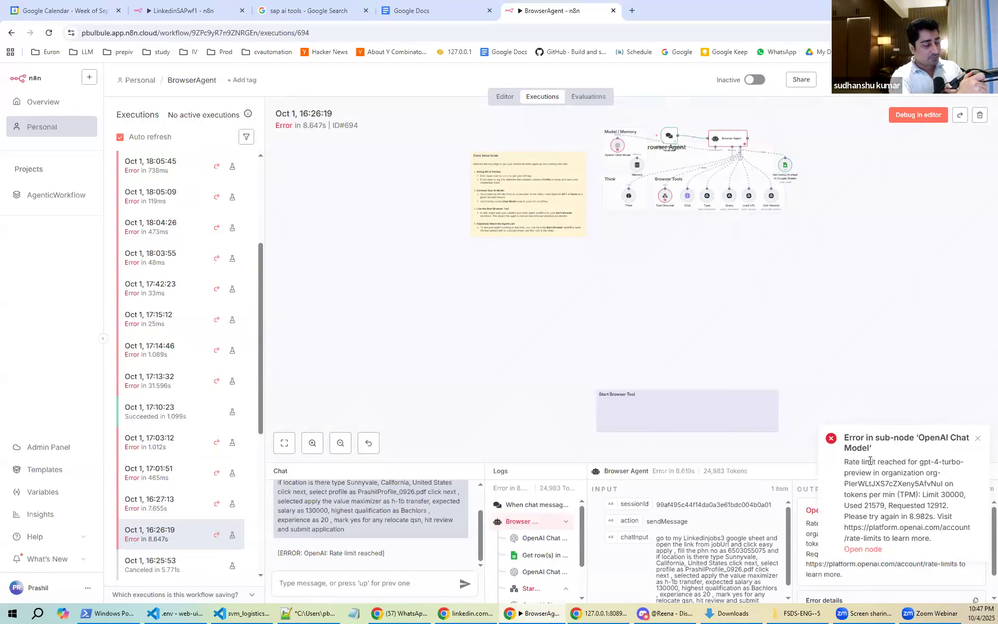
scroll(754, 531, down, 1)
scroll(755, 531, up, 1)
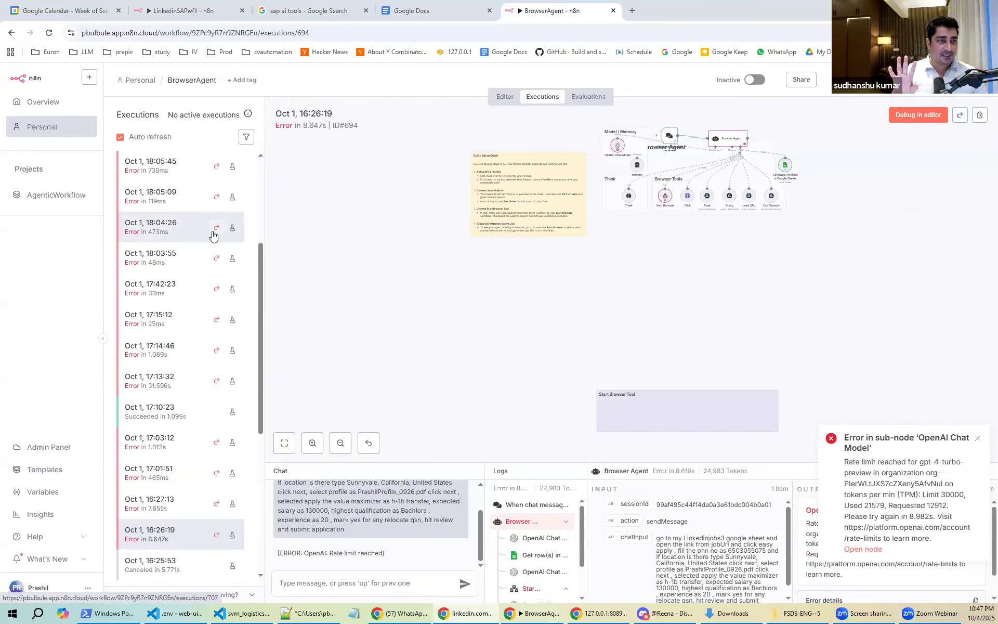
click(505, 98)
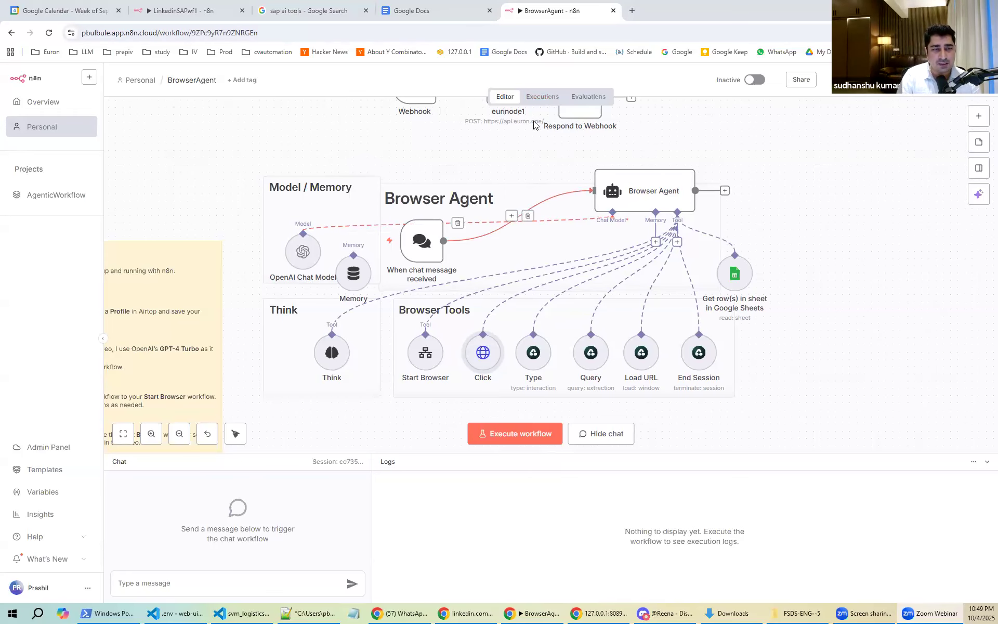
Reopen the failed BrowserAgent execution and examine the token limit and usage figures in its OpenAI Chat Model error
click(542, 97)
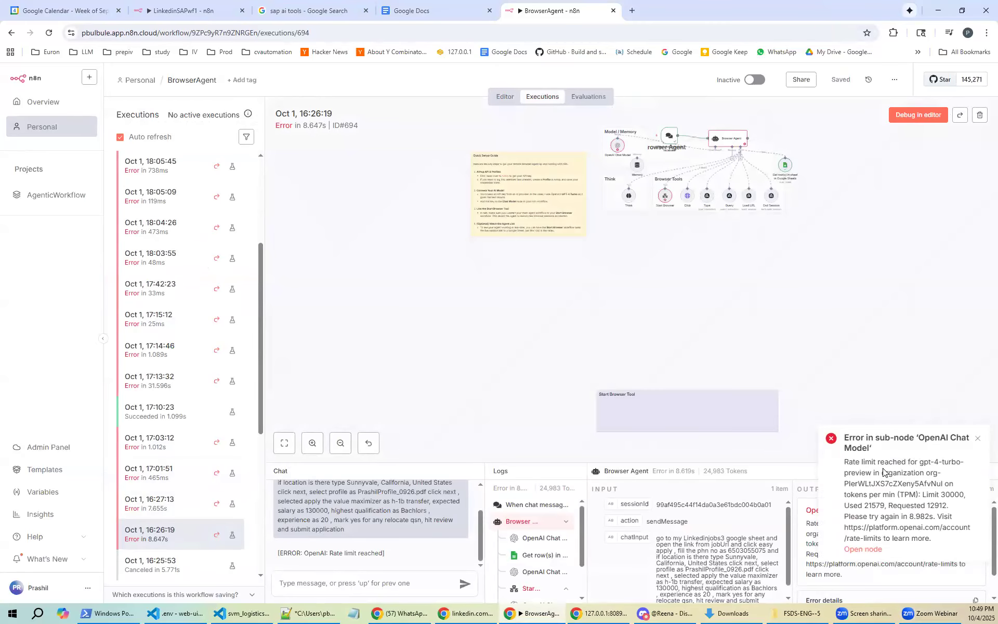
drag(892, 461, 964, 500)
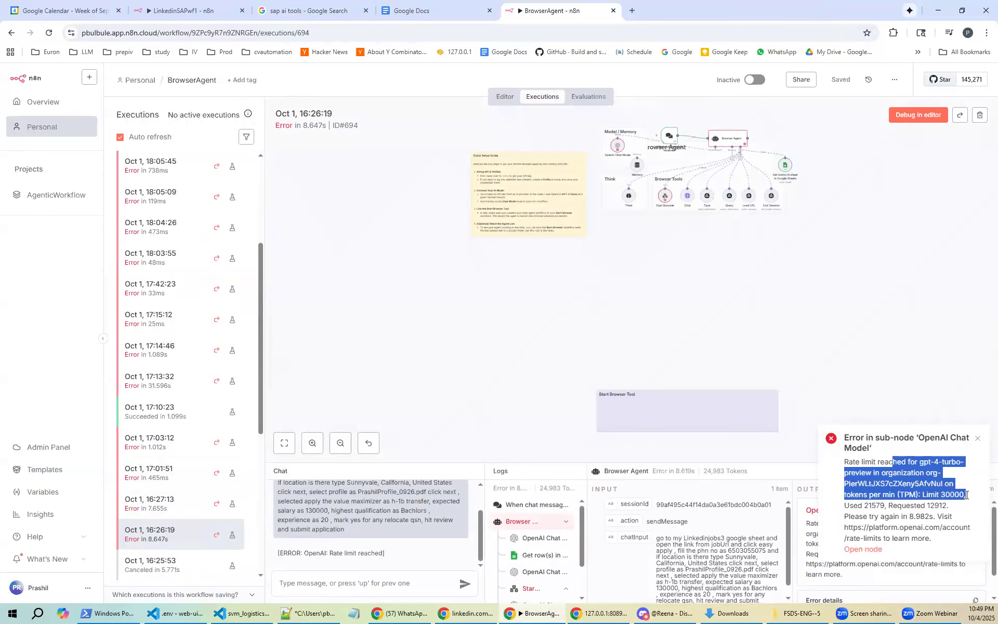
click(881, 502)
double_click(883, 506)
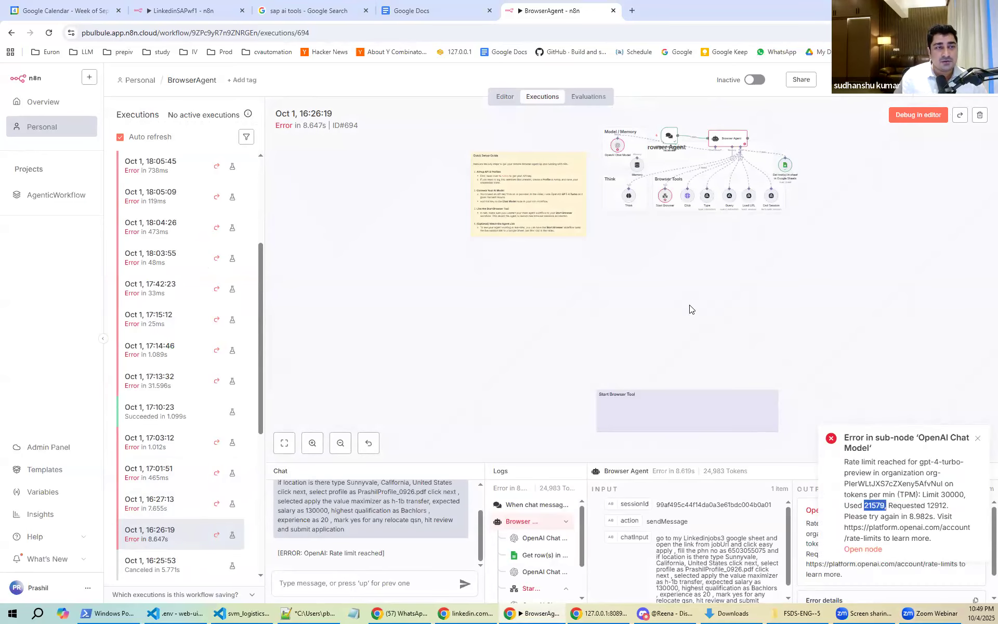
Open openai.com in a new browser tab and return to the BrowserAgent execution in n8n
click(632, 12)
text(openai.com)
key(Return)
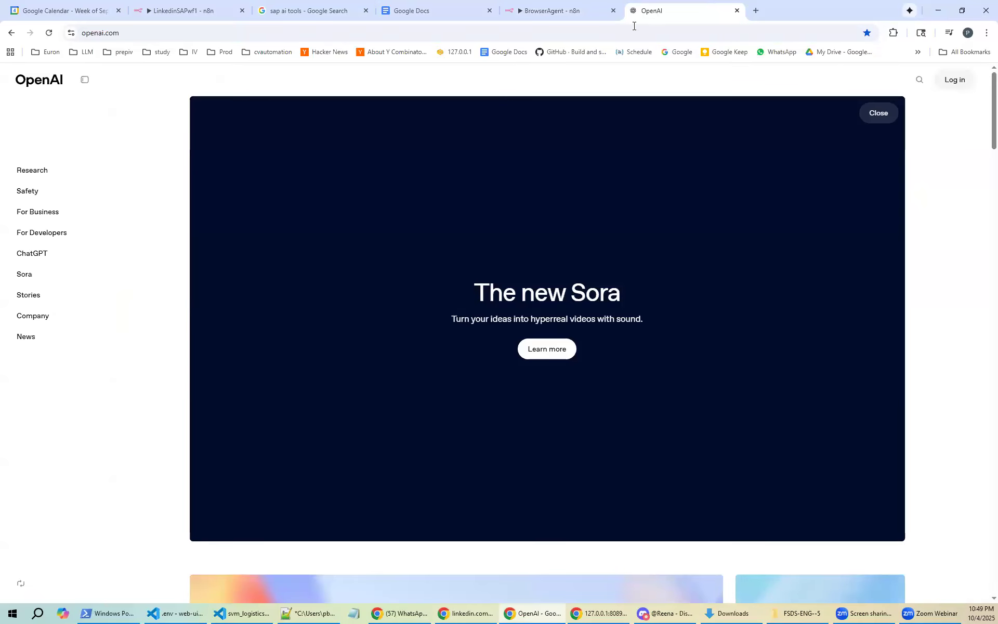
key(alt+Tab)
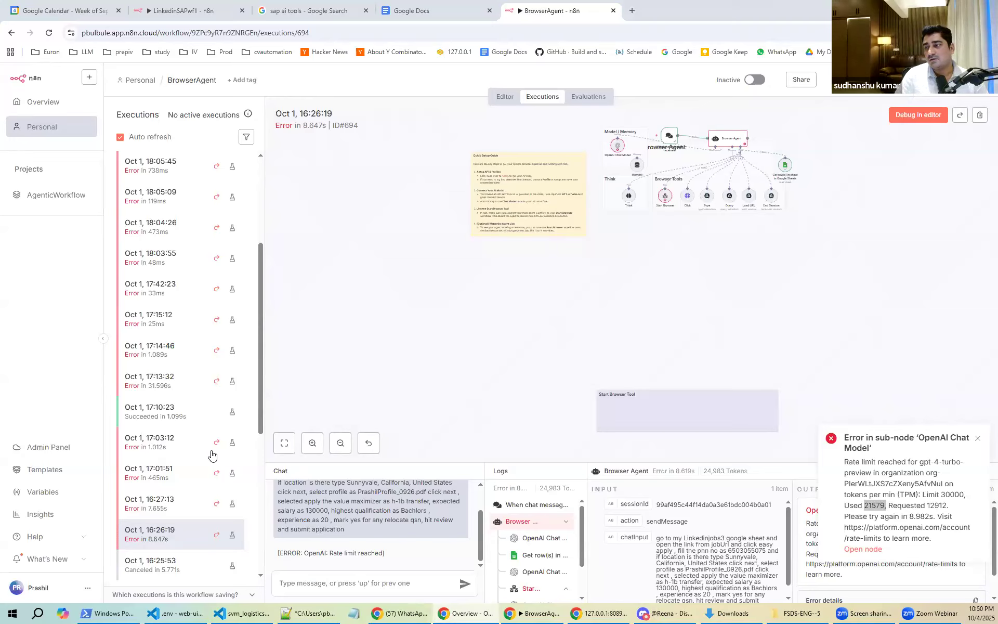
Examine the Browser Agent and its tool nodes in the failed execution's workflow diagram
drag(743, 262, 586, 357)
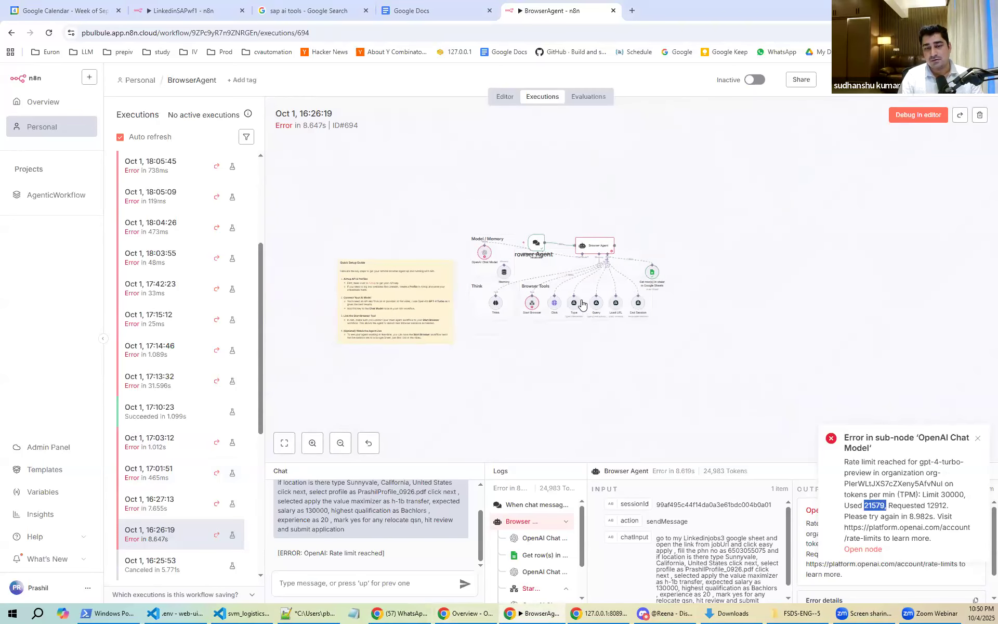
scroll(584, 292, up, 5)
scroll(584, 291, down, 2)
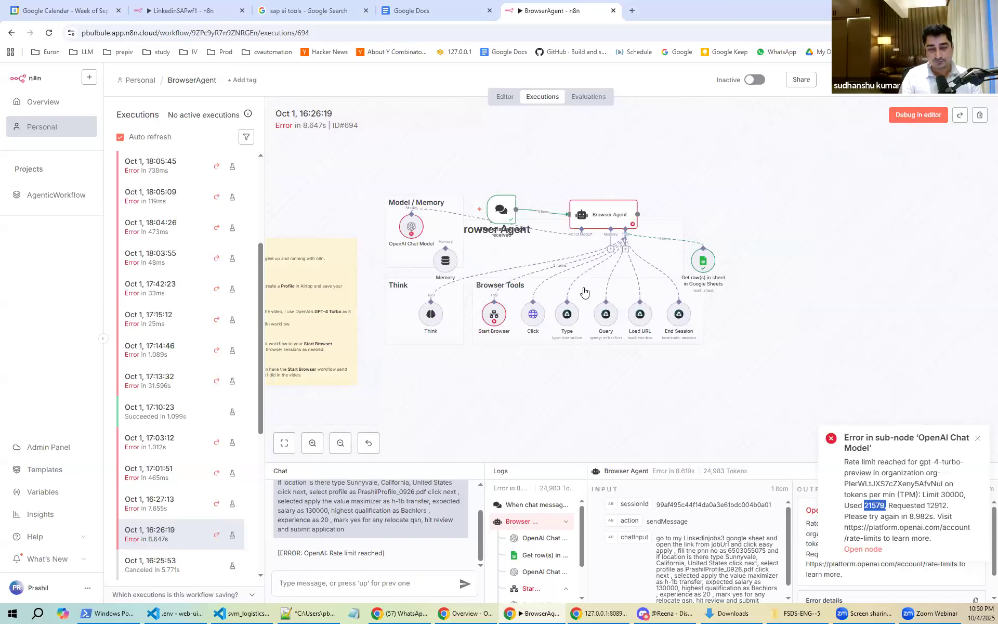
Return to the BrowserAgent workflow editor and search the available nodes for "chat"
click(503, 96)
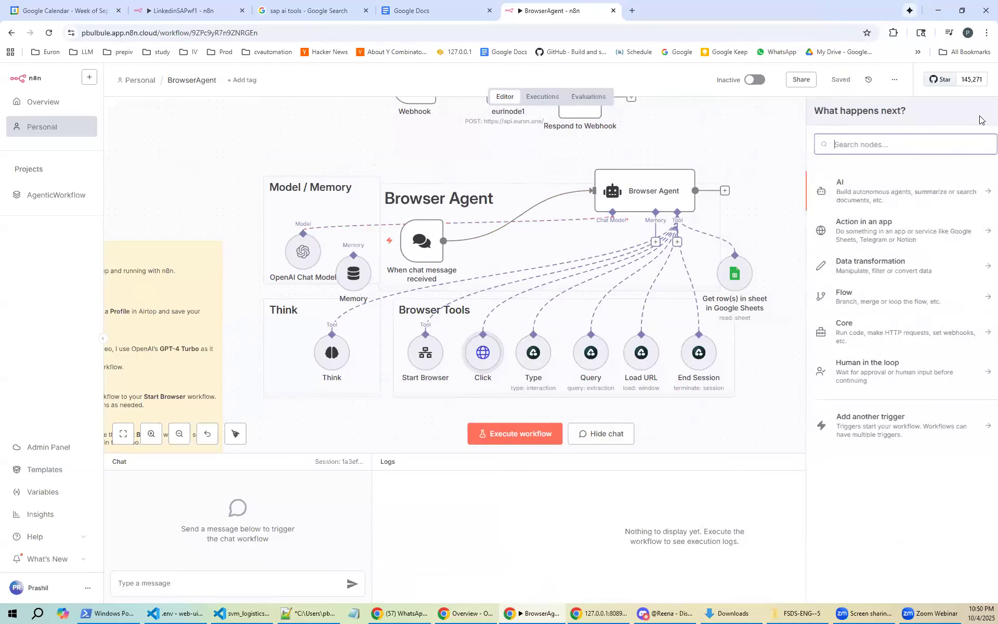
click(979, 117)
text(chat)
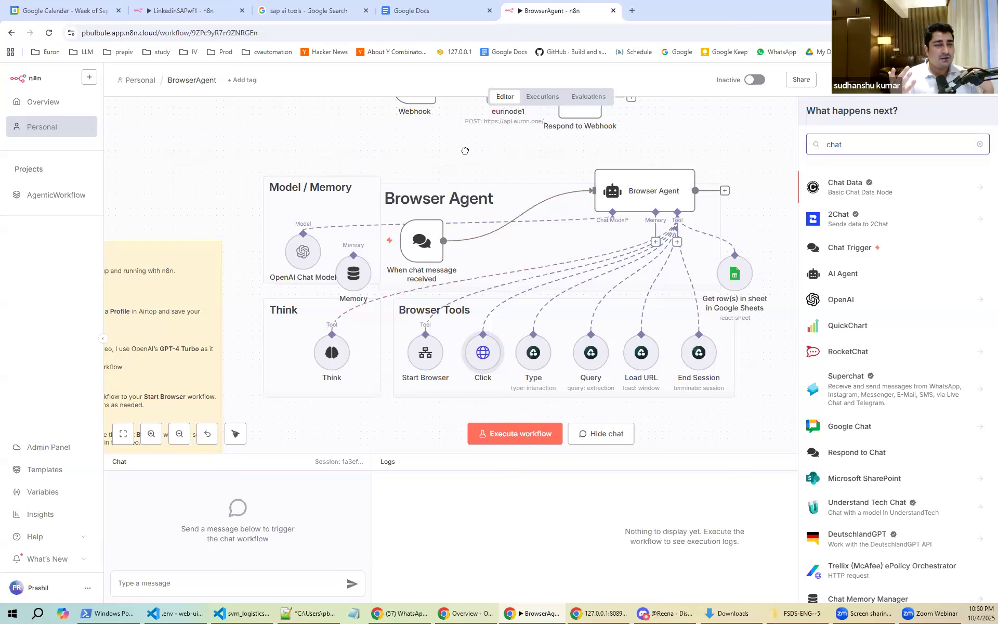
Examine the webhook flow with eurinode1 and the Browser Agent flow with its tools on the editor canvas
scroll(465, 151, up, 5)
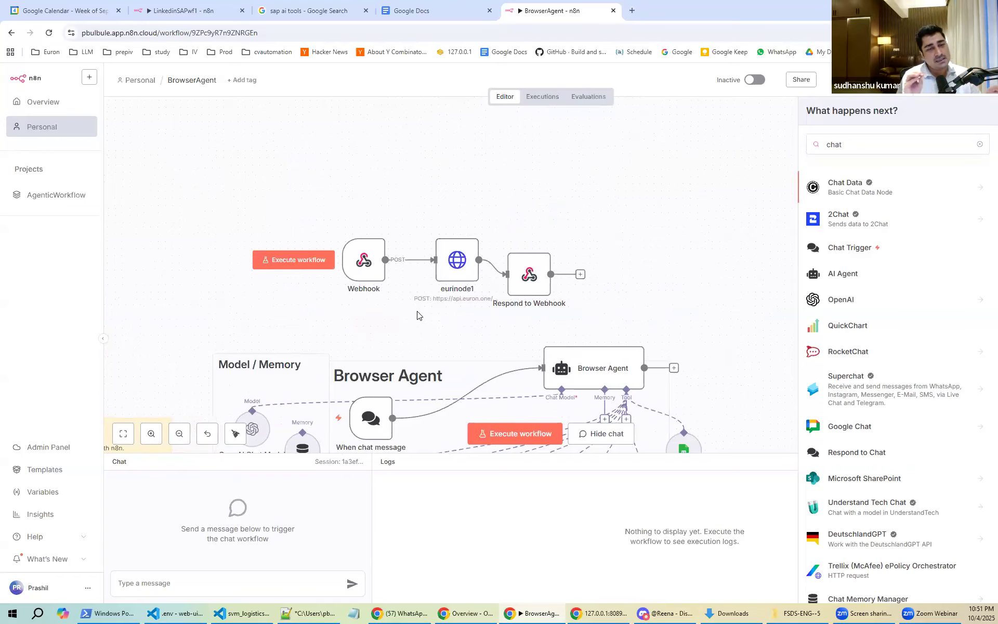
drag(437, 250, 442, 198)
scroll(442, 199, down, 5)
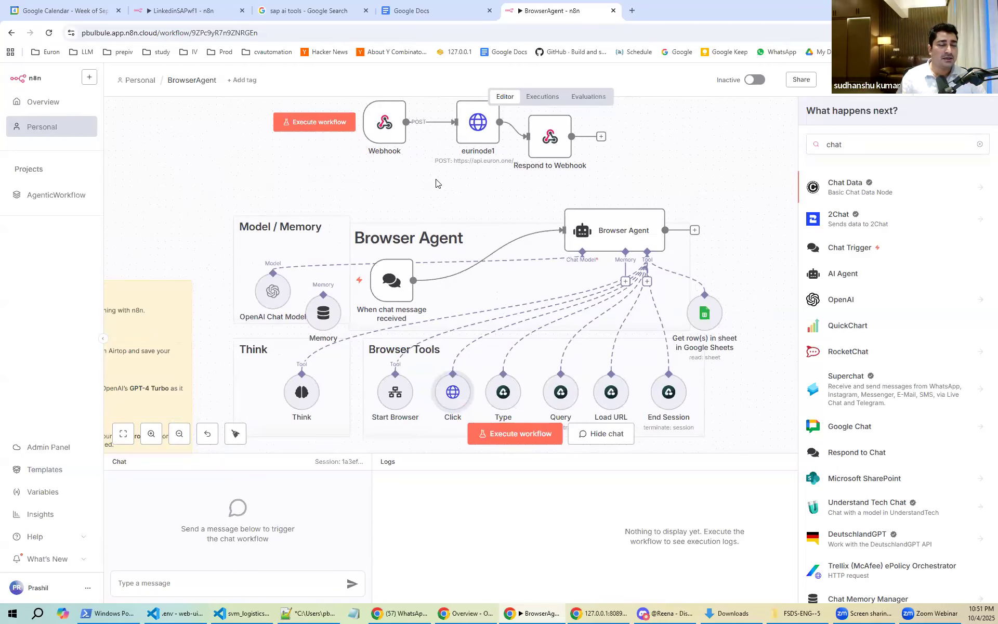
drag(447, 191, 409, 123)
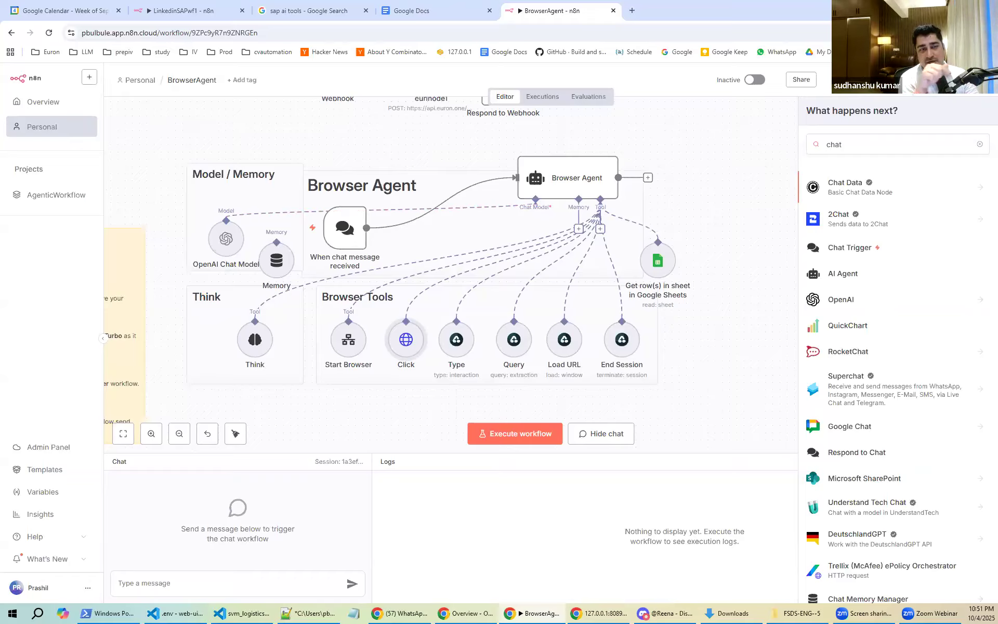
Bring the OpenAI developer platform page into the n8n browser window and view the organization's Billing and Limits settings
drag(330, 404, 333, 392)
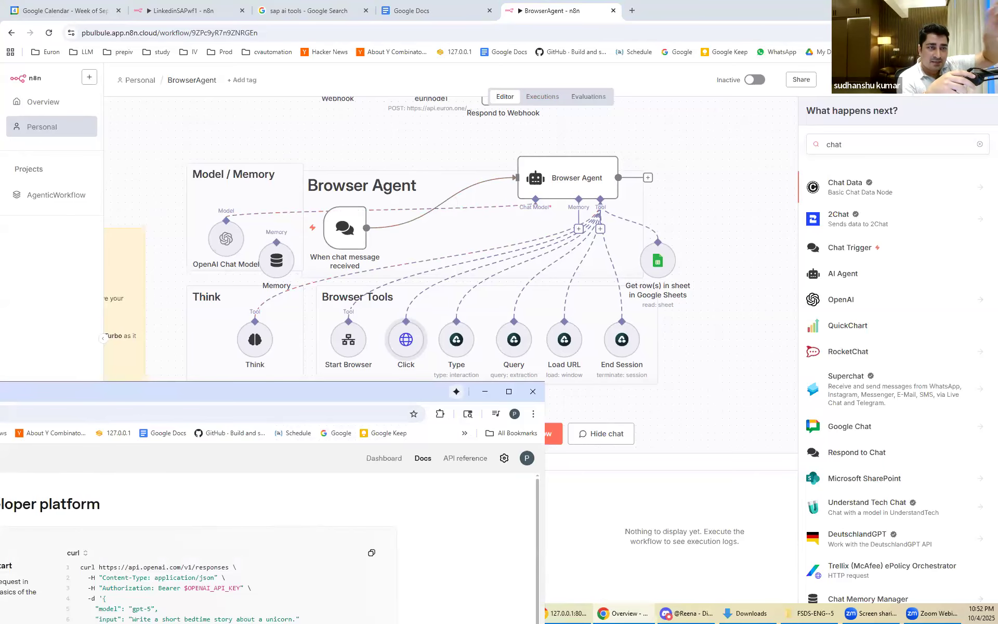
drag(1, 392, 630, 19)
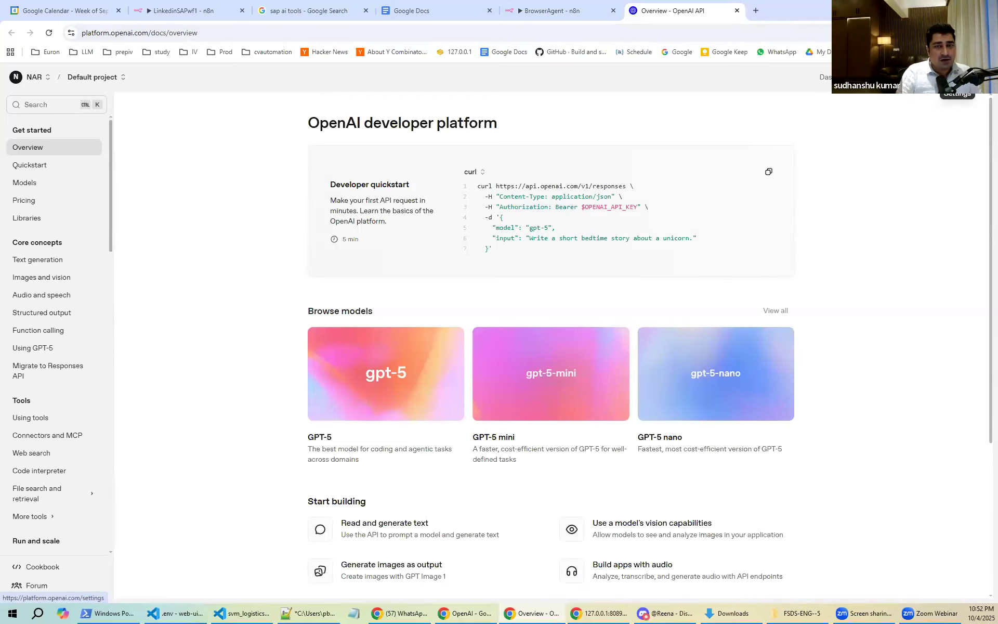
click(956, 77)
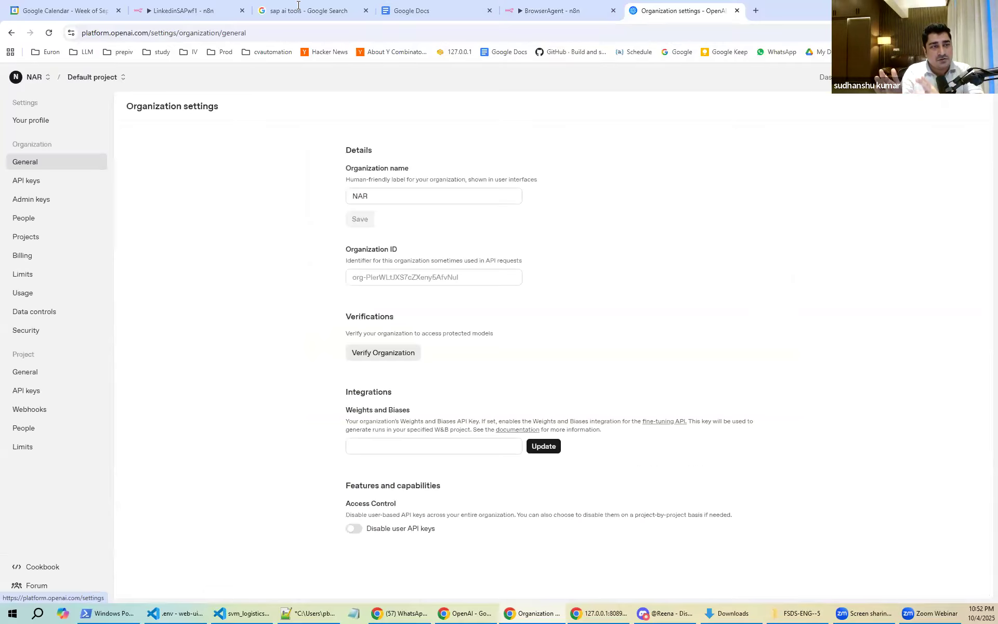
click(22, 257)
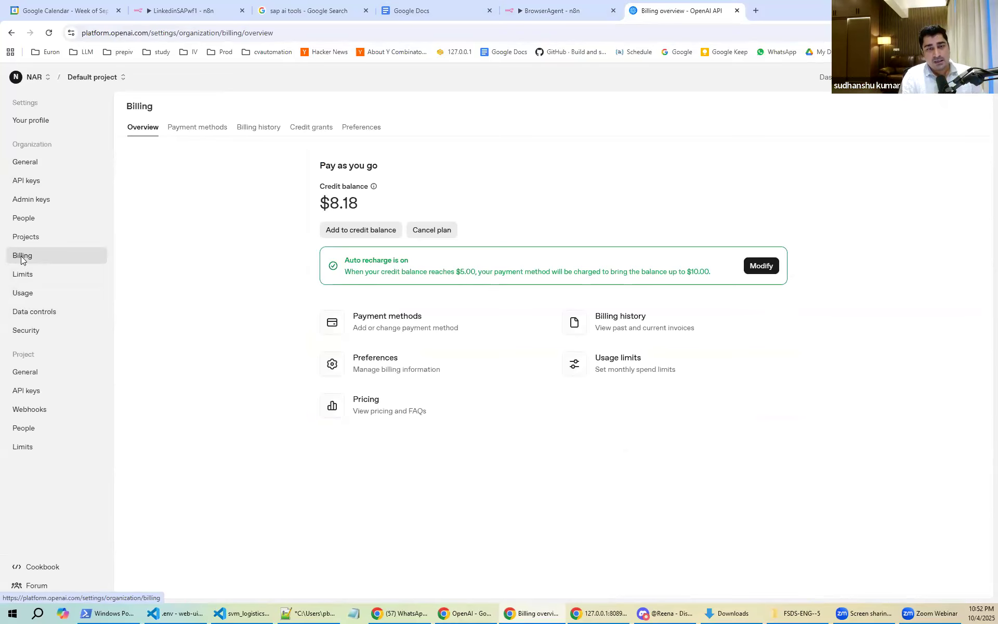
click(22, 274)
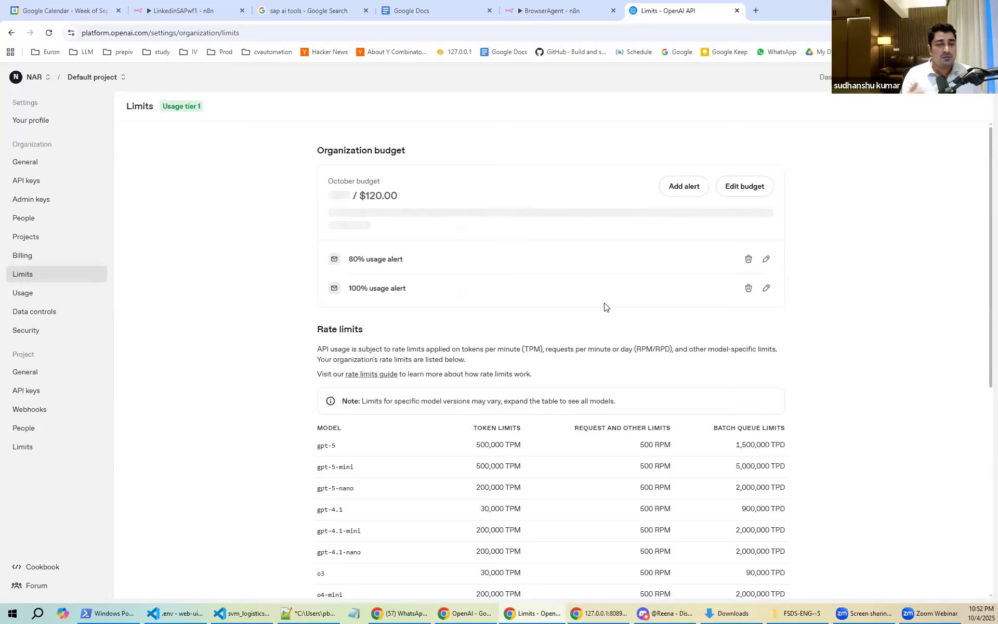
Examine the organization's API usage page, including the total spend and the charts for each API capability
click(26, 294)
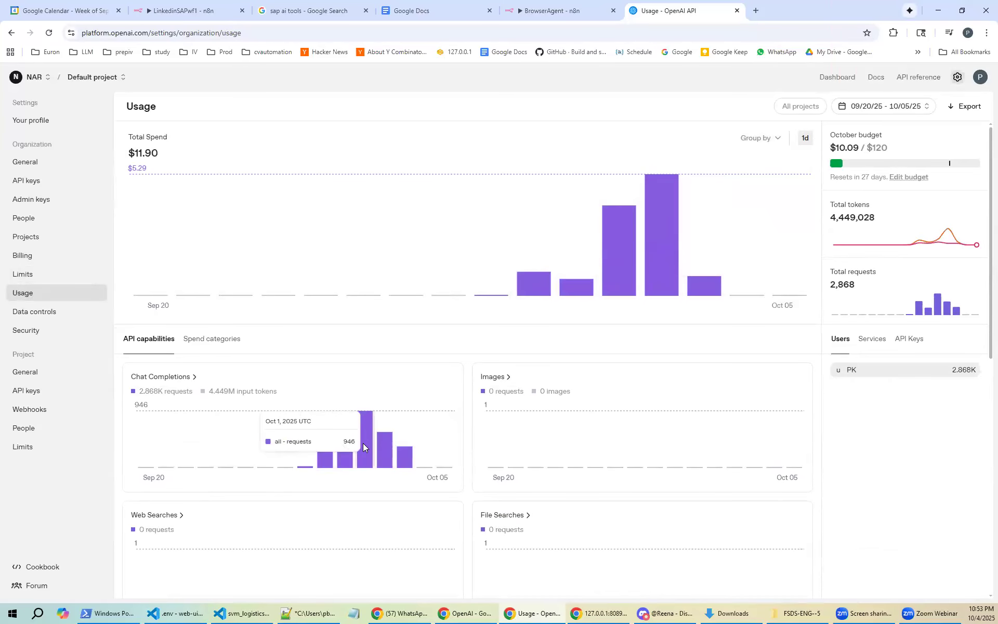
scroll(363, 436, down, 4)
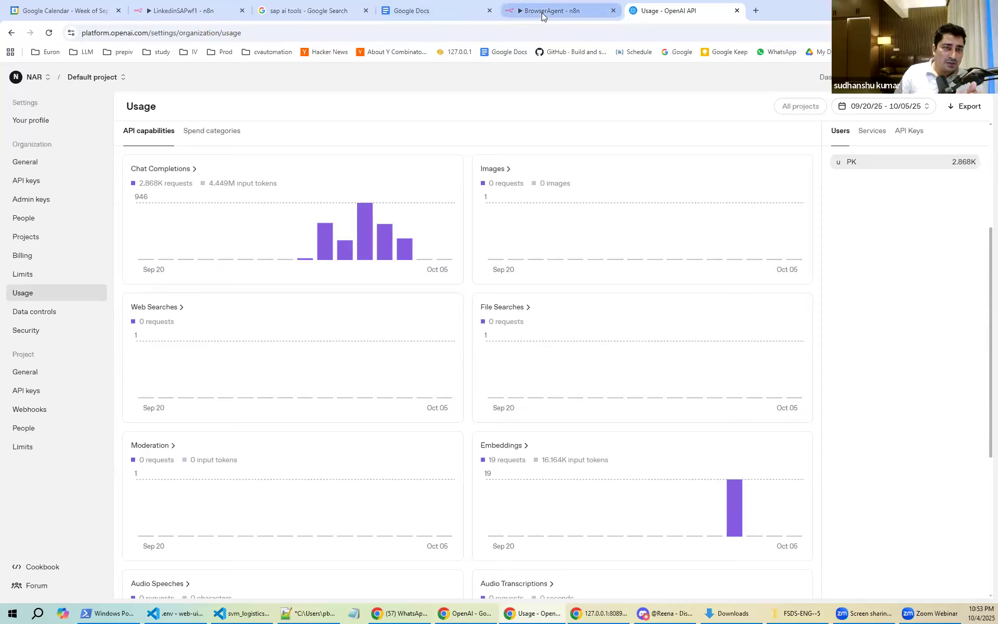
Return to the BrowserAgent workflow and inspect the Browser Agent node's parameters and settings
mouse_move(542, 16)
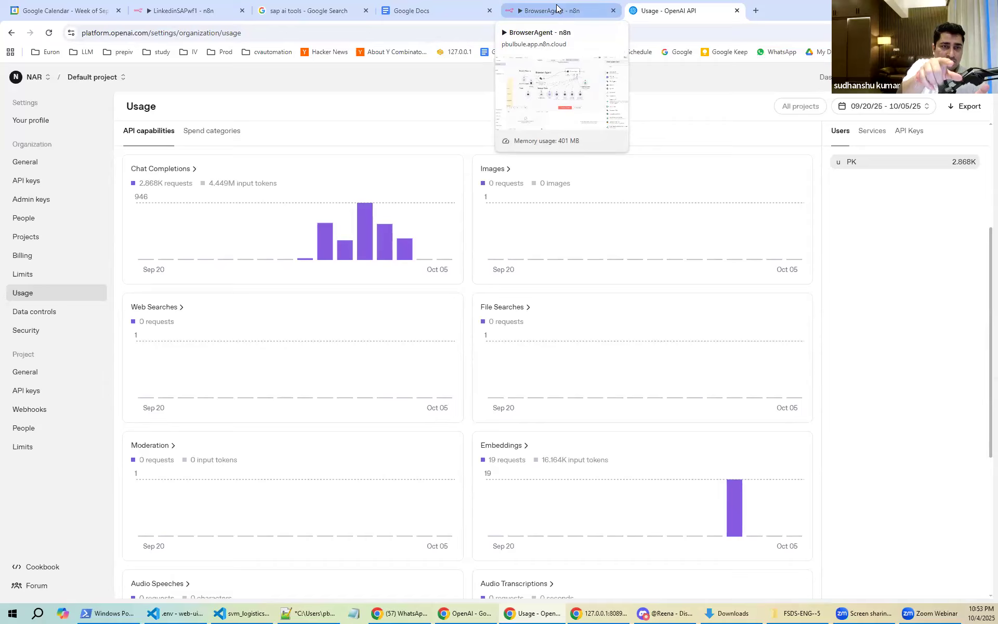
click(557, 8)
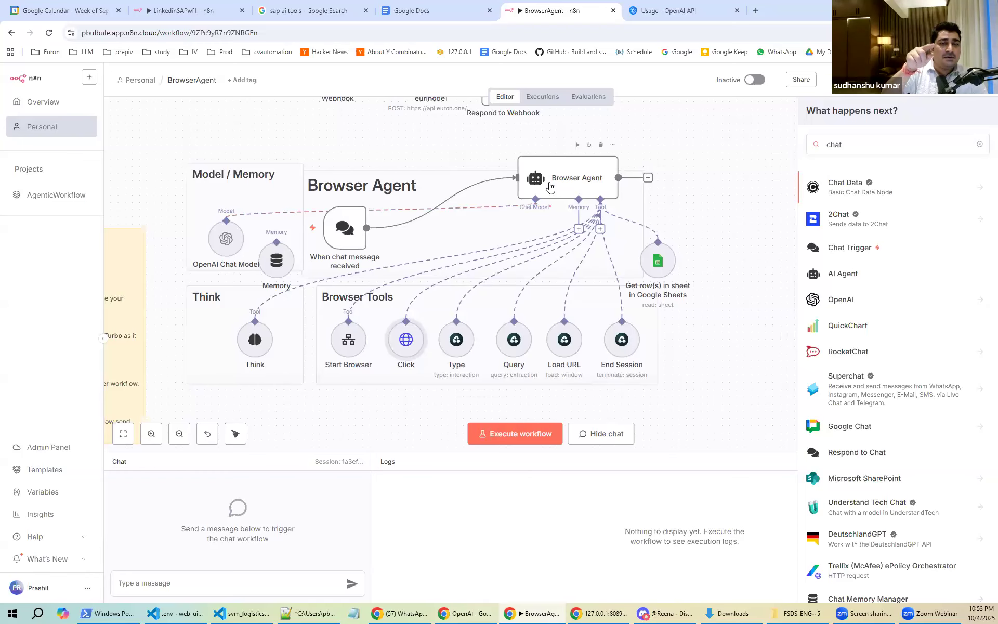
click(549, 186)
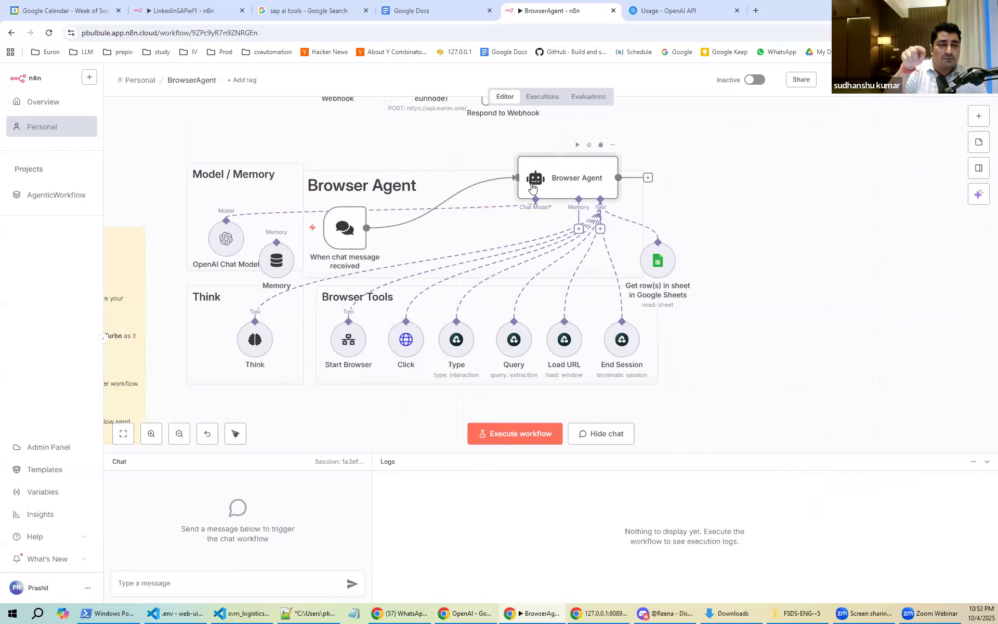
double_click(550, 186)
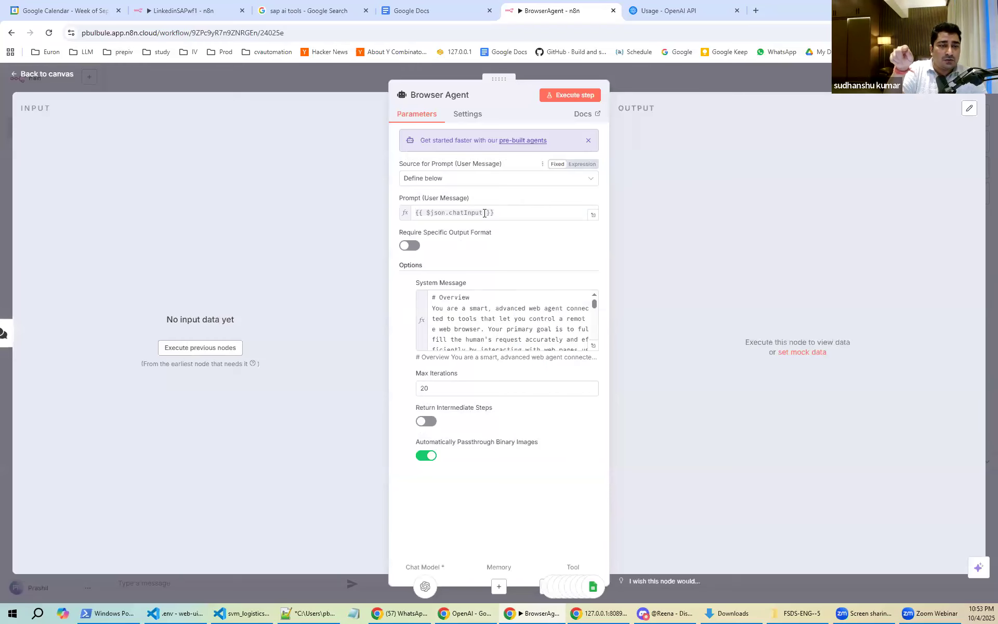
click(466, 115)
click(419, 112)
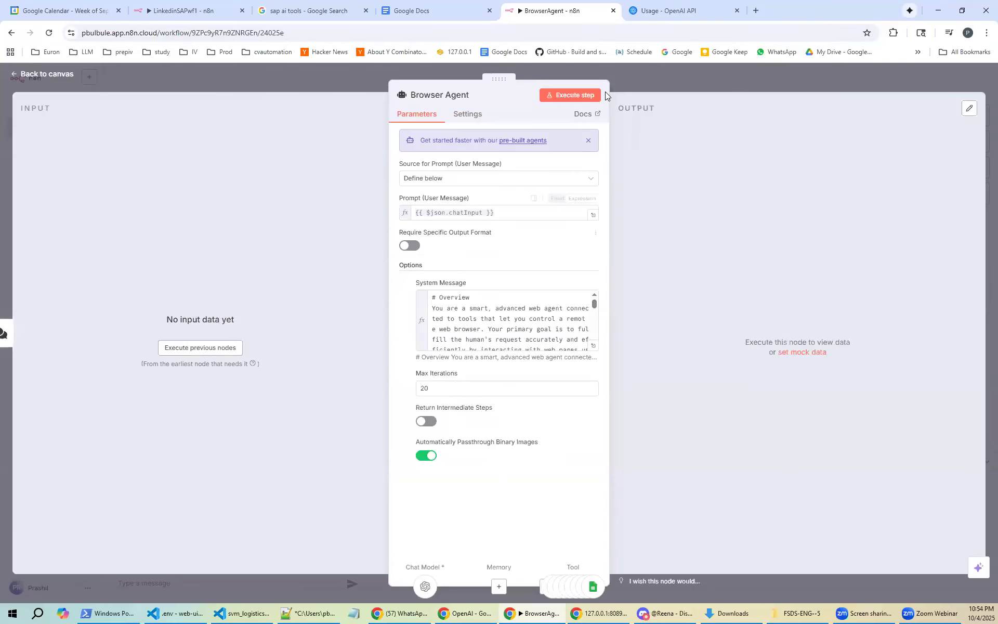
click(645, 78)
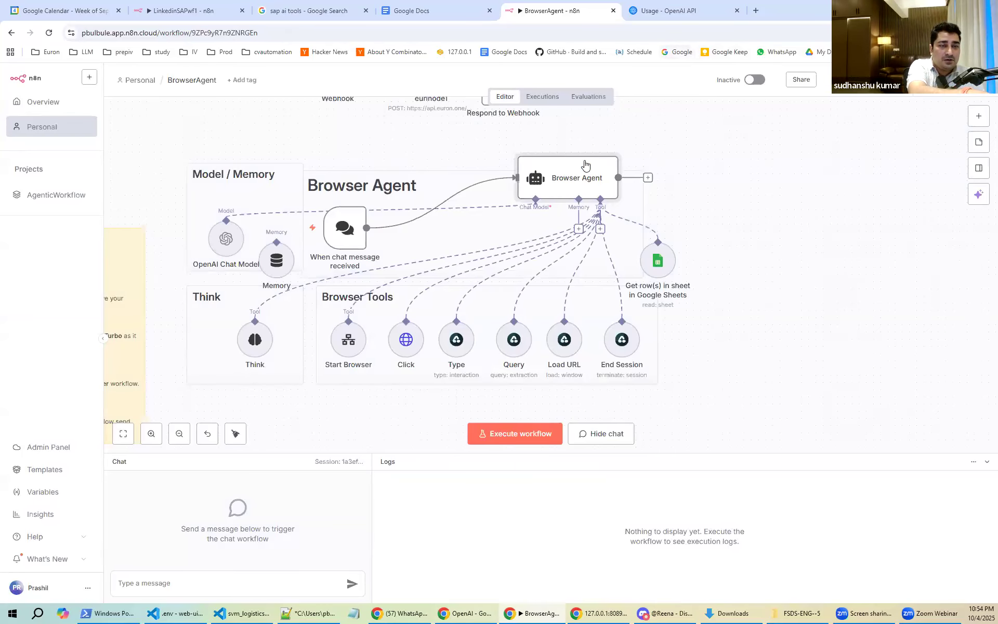
Add the Maximum Number of Tokens option to the OpenAI Chat Model node and set it to 200
click(226, 238)
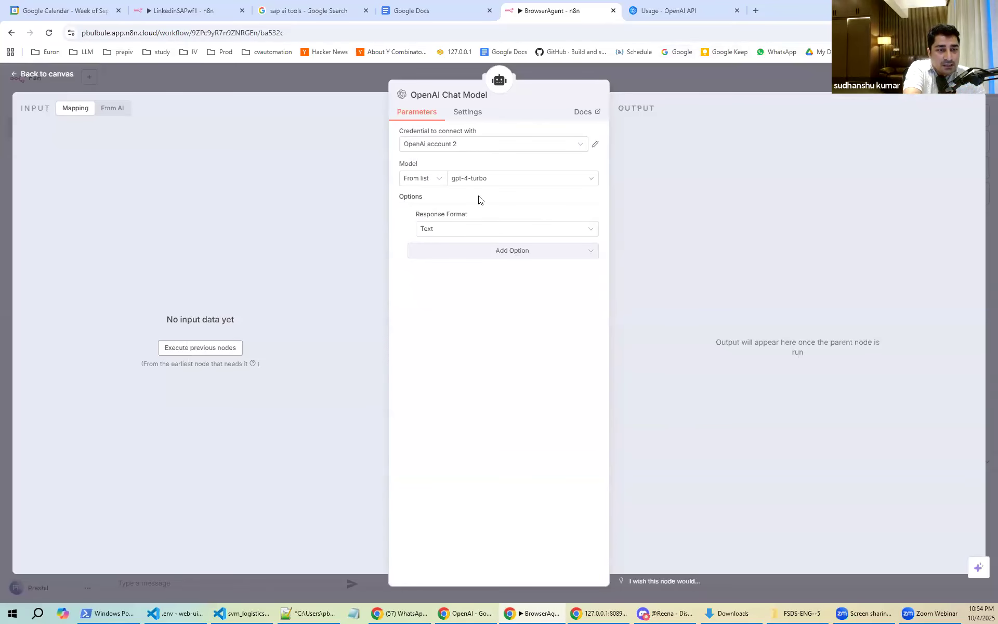
click(507, 252)
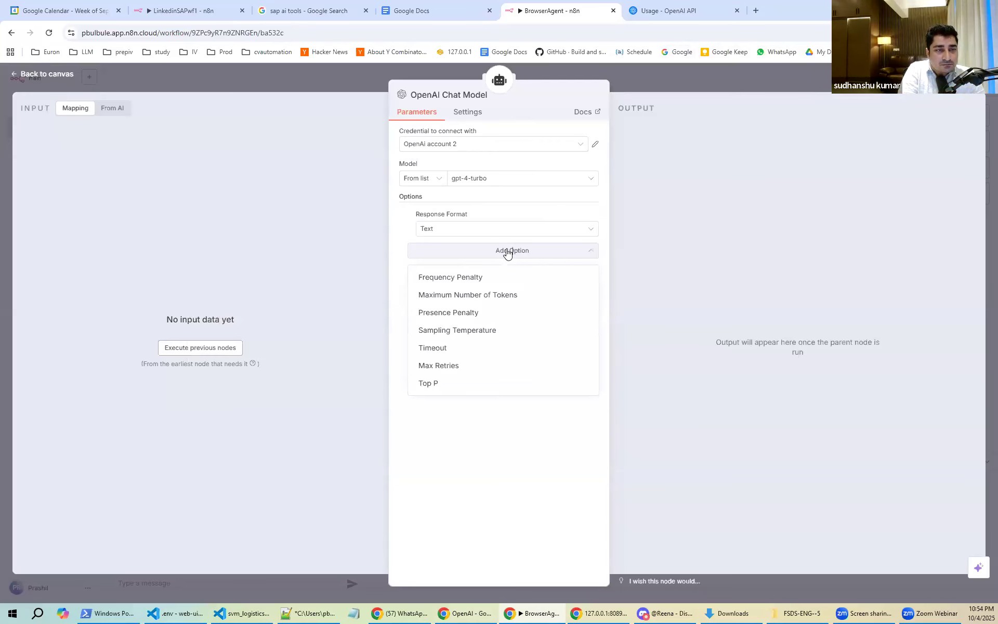
click(488, 296)
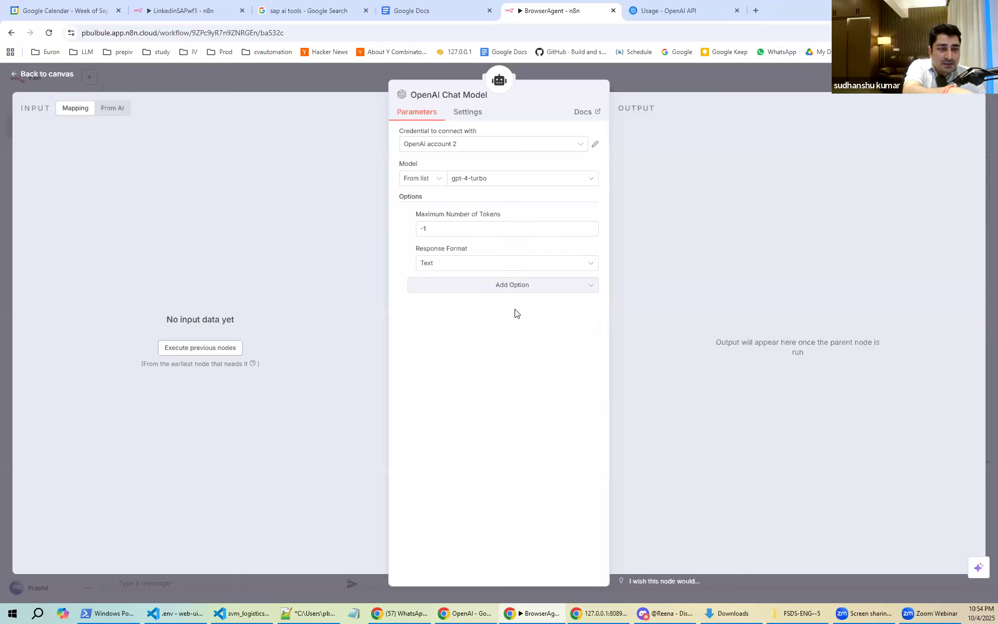
drag(427, 229, 412, 233)
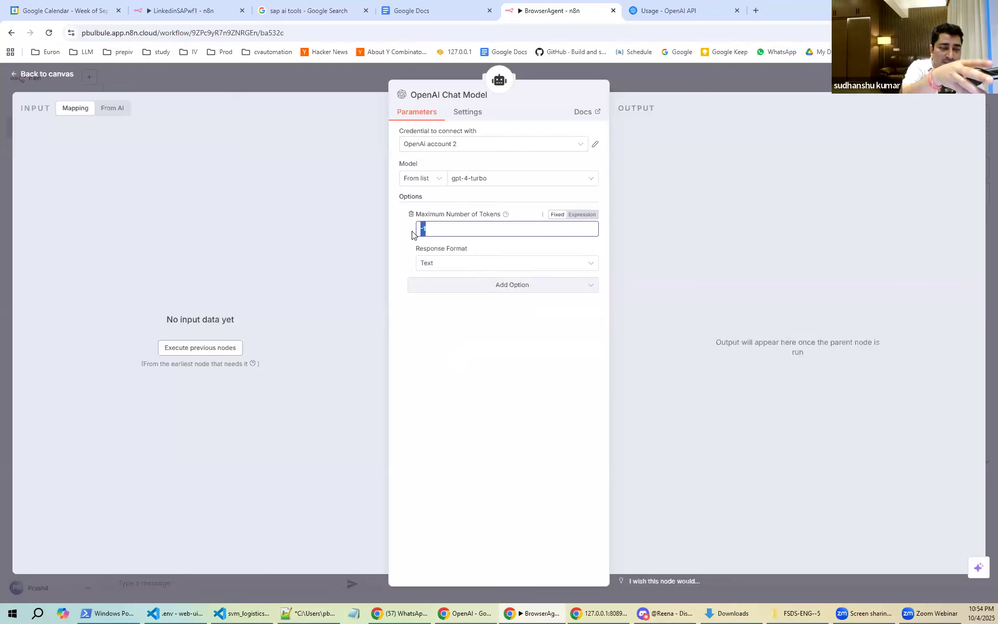
text(-2)
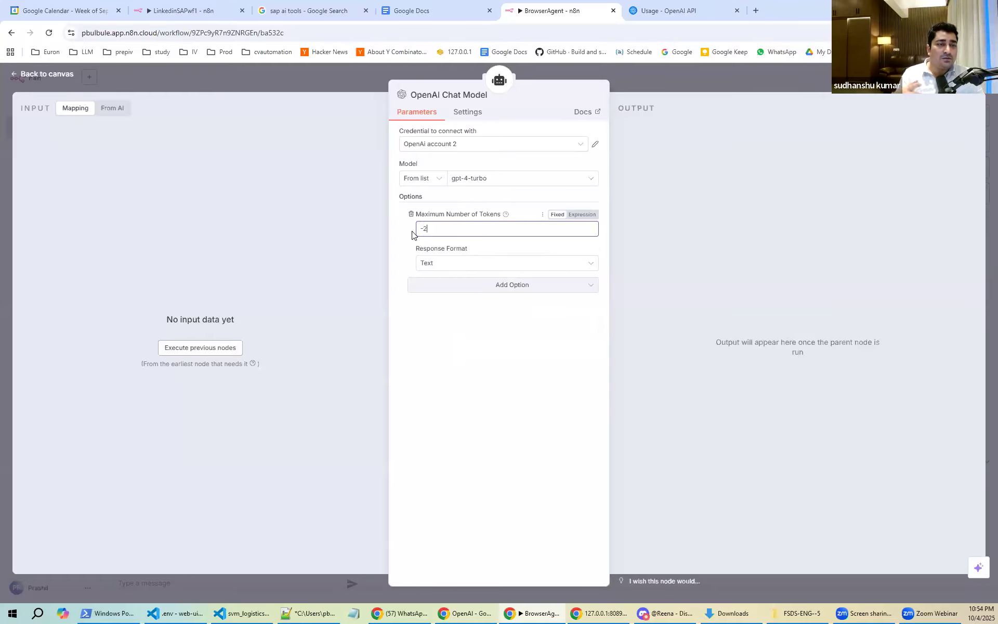
text(200)
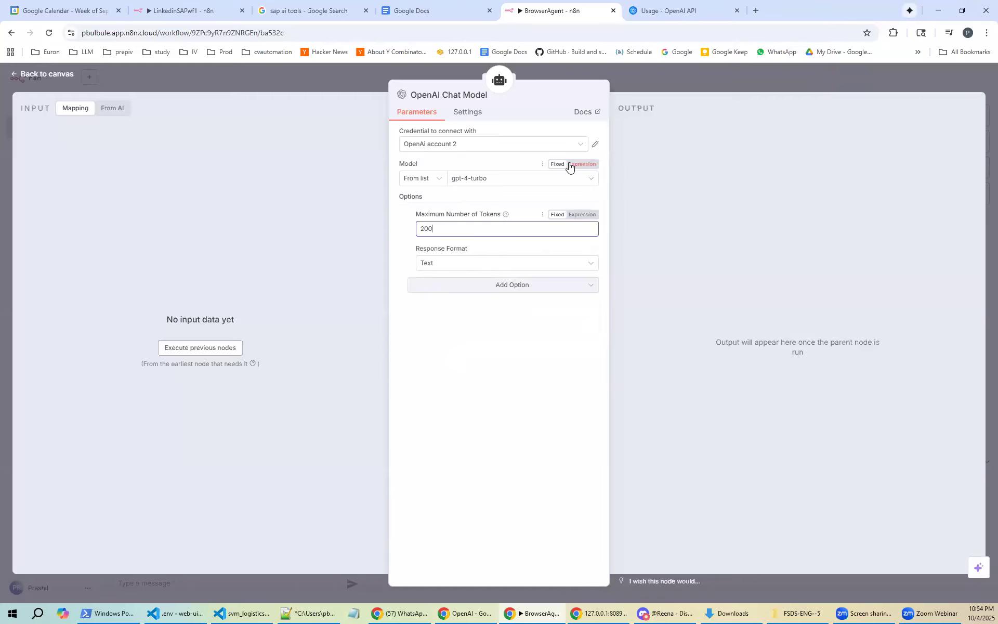
Add Max Retries and Timeout options to the OpenAI Chat Model node, with 10 retries and a timeout of 90000
click(510, 287)
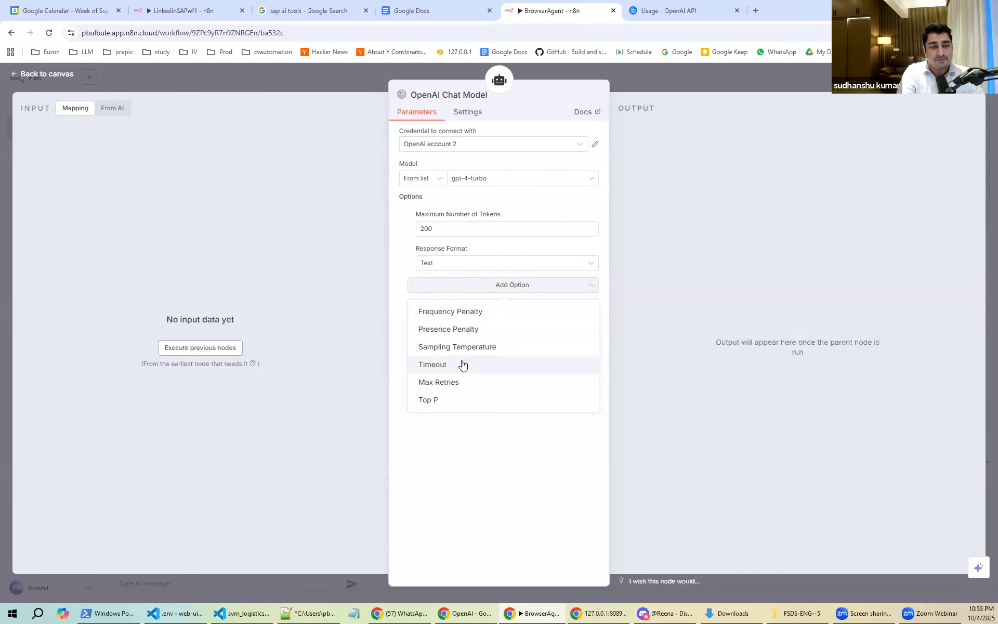
click(453, 382)
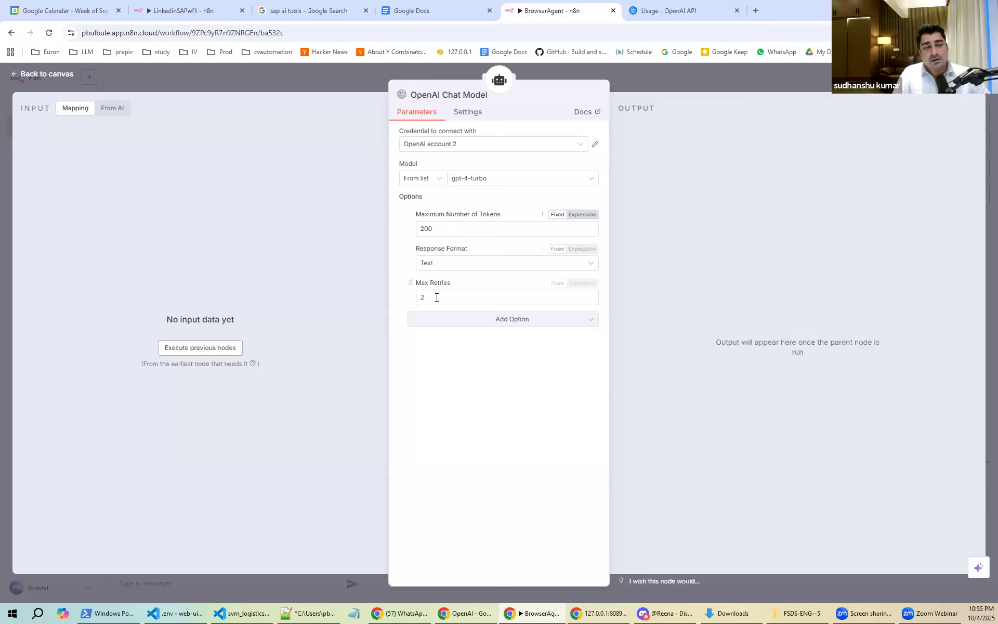
drag(437, 296, 395, 294)
text(10)
click(502, 323)
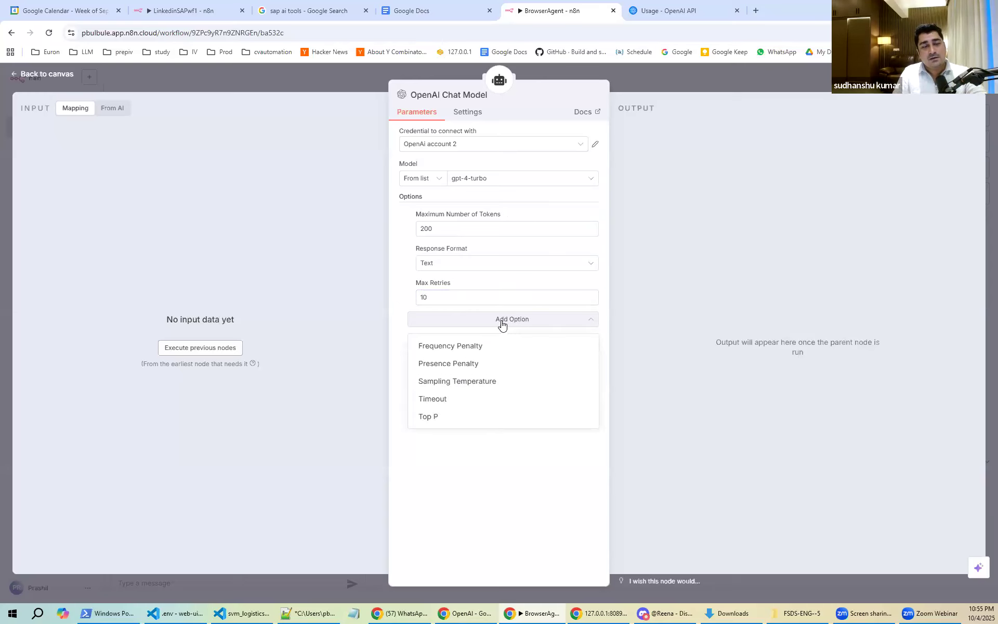
click(438, 398)
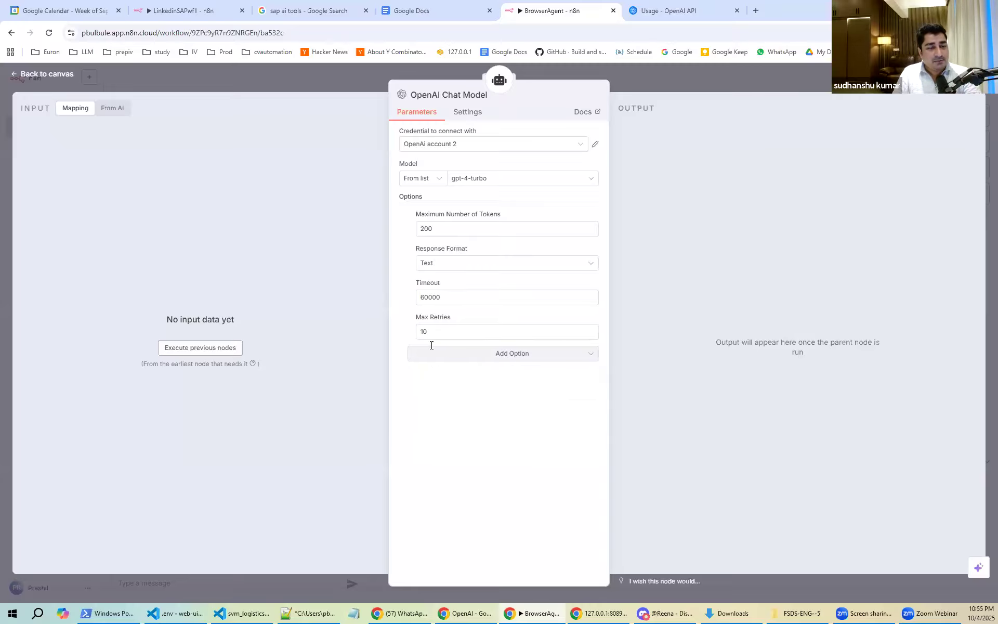
drag(447, 296, 407, 301)
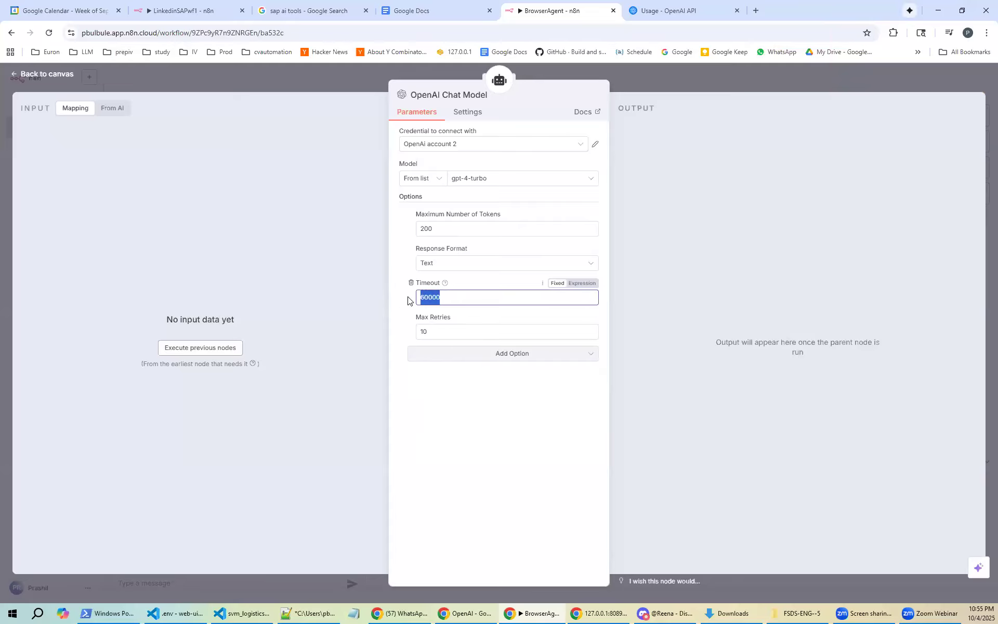
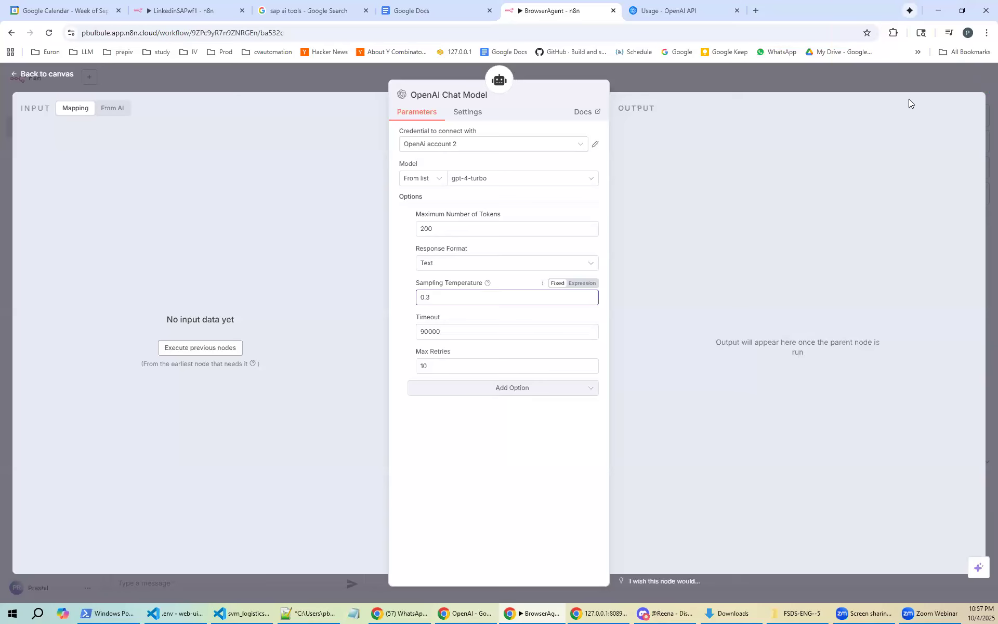
Review the OpenAI organization's usage charts and the default project's limits page, and go back to the usage page
click(700, 10)
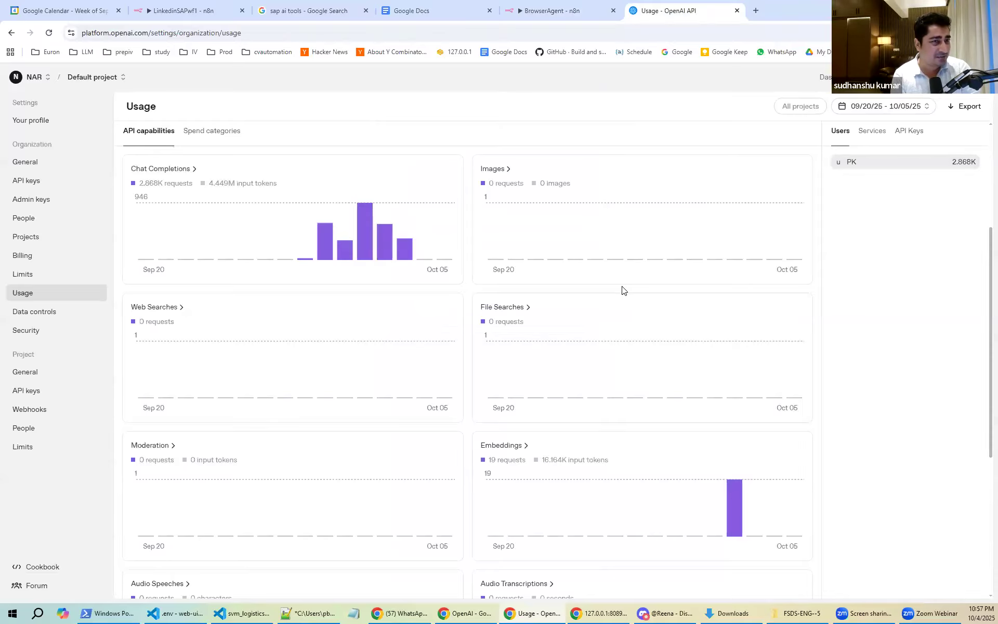
scroll(622, 290, down, 4)
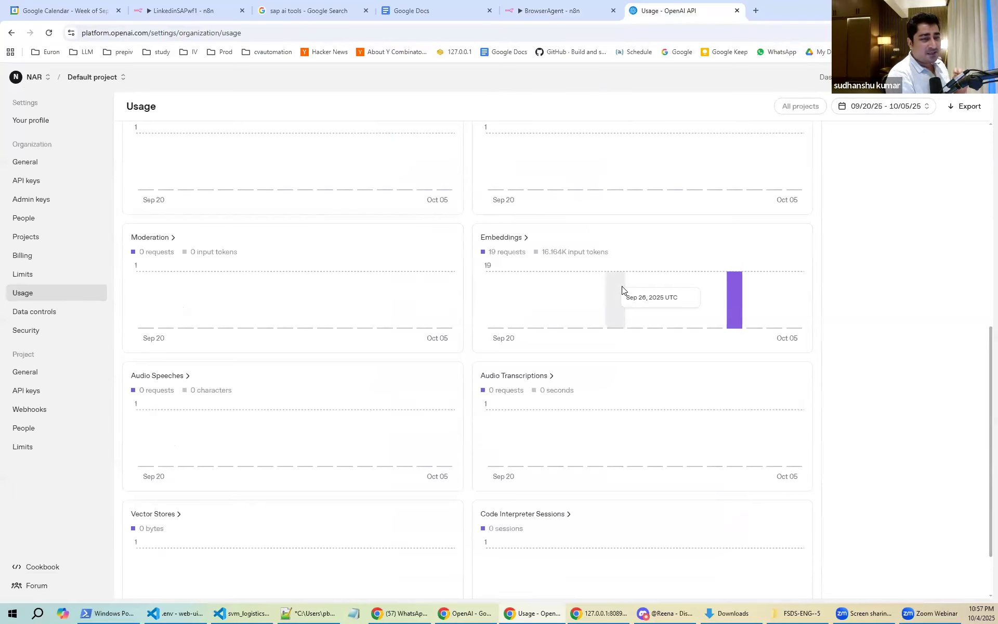
scroll(622, 290, up, 4)
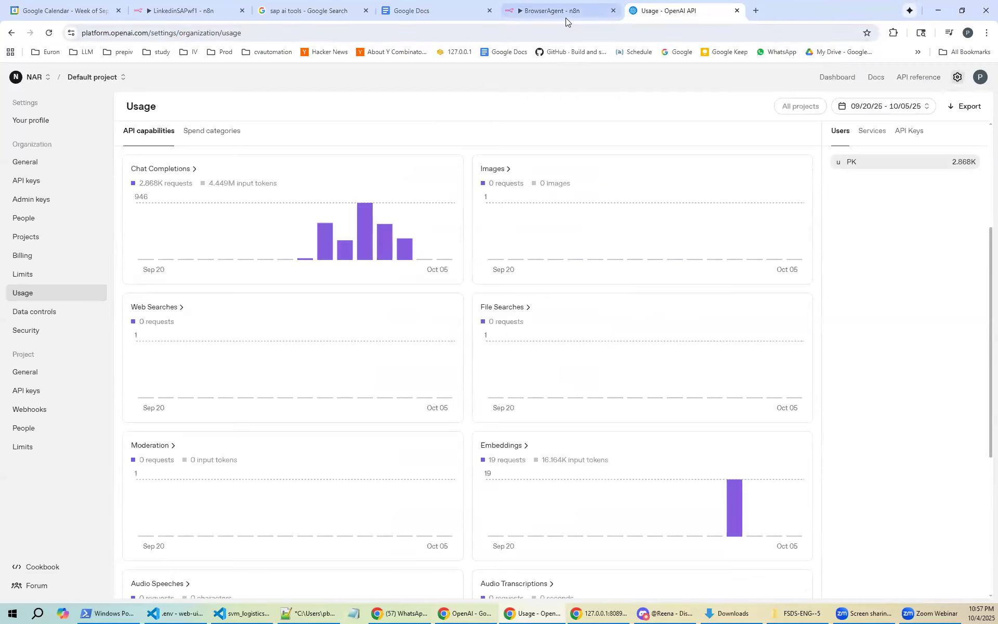
mouse_move(564, 14)
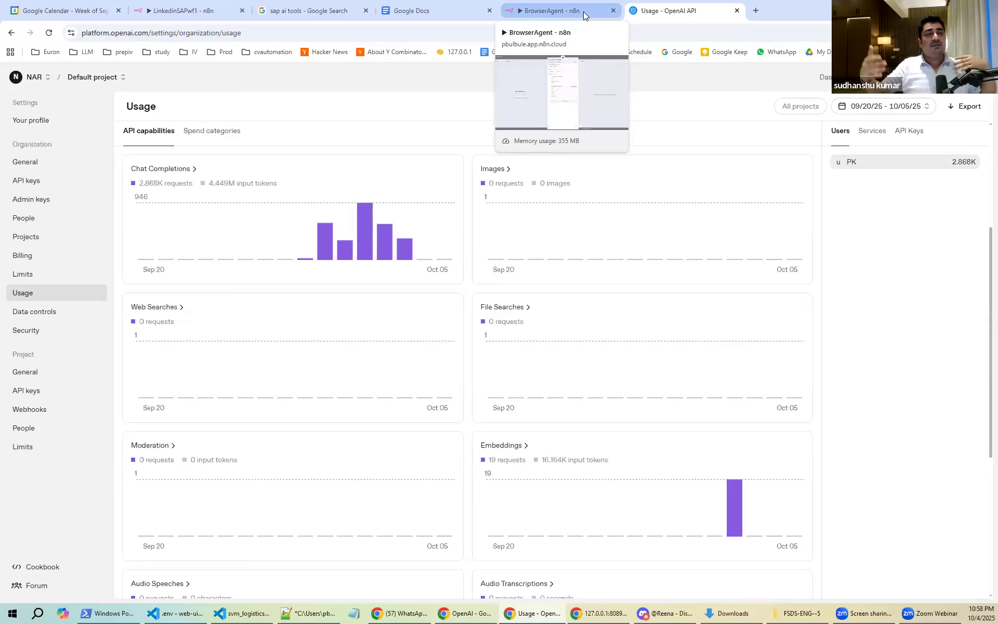
click(19, 451)
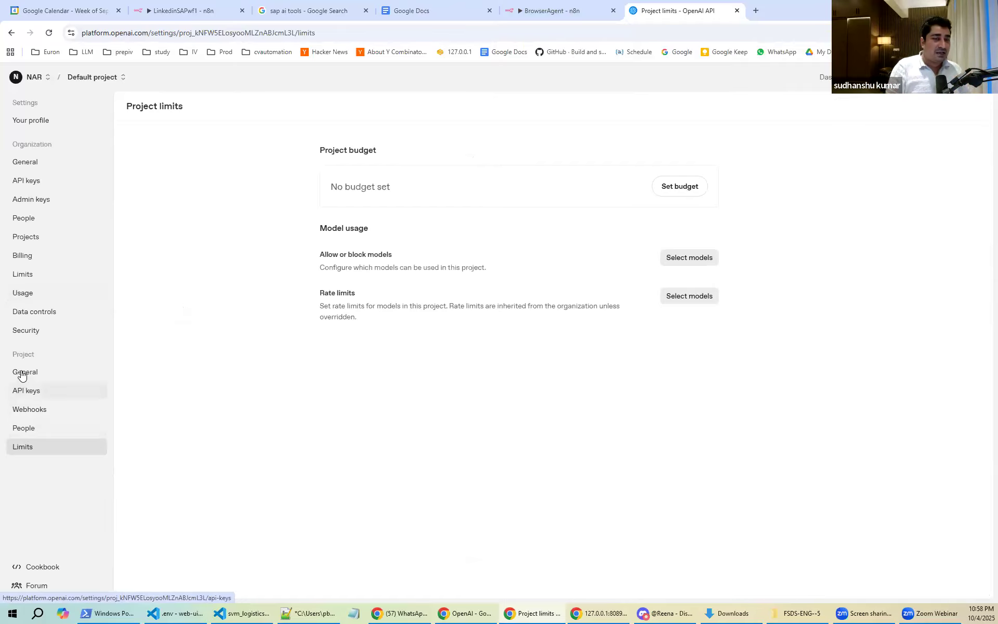
click(22, 292)
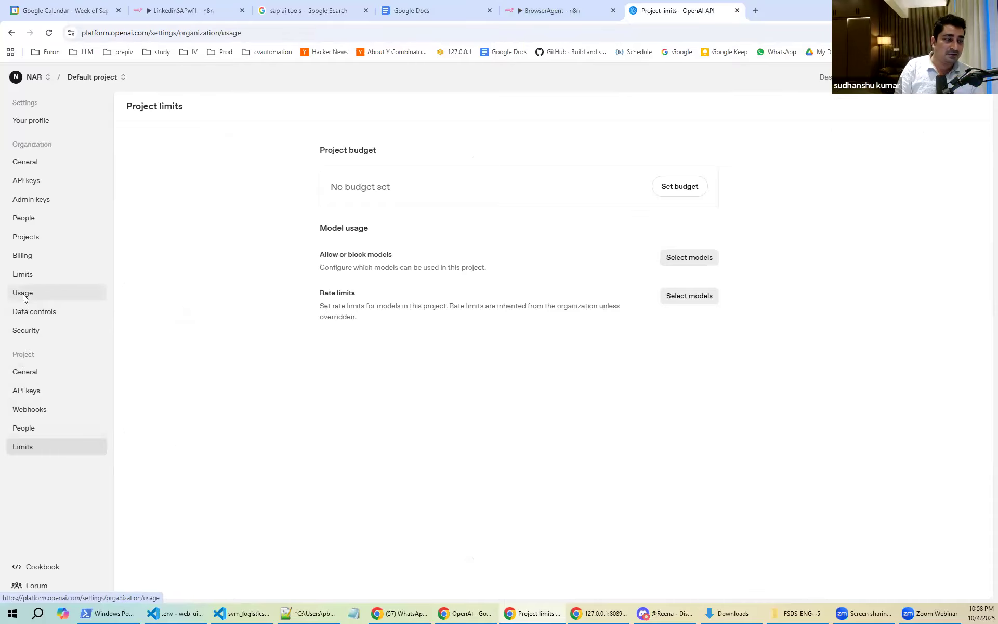
Return to the BrowserAgent workflow, close the OpenAI Chat Model node and save the workflow changes
click(555, 11)
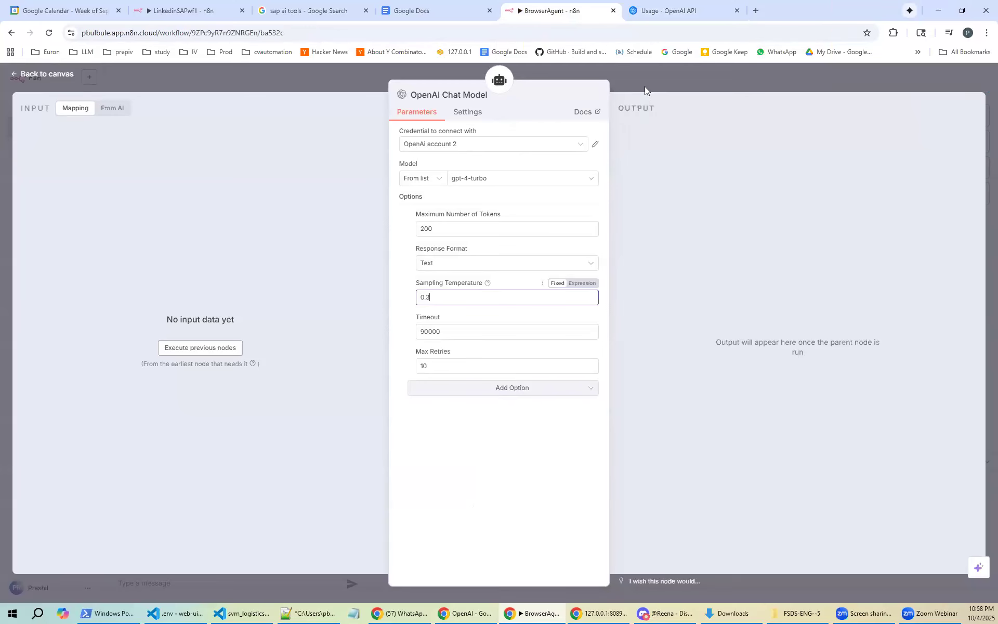
click(611, 73)
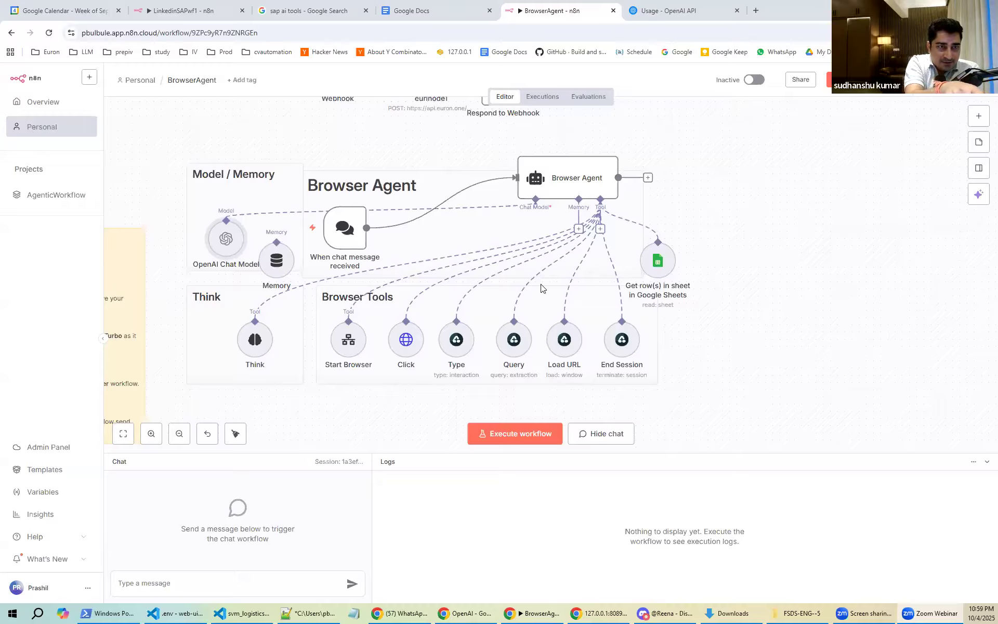
click(542, 96)
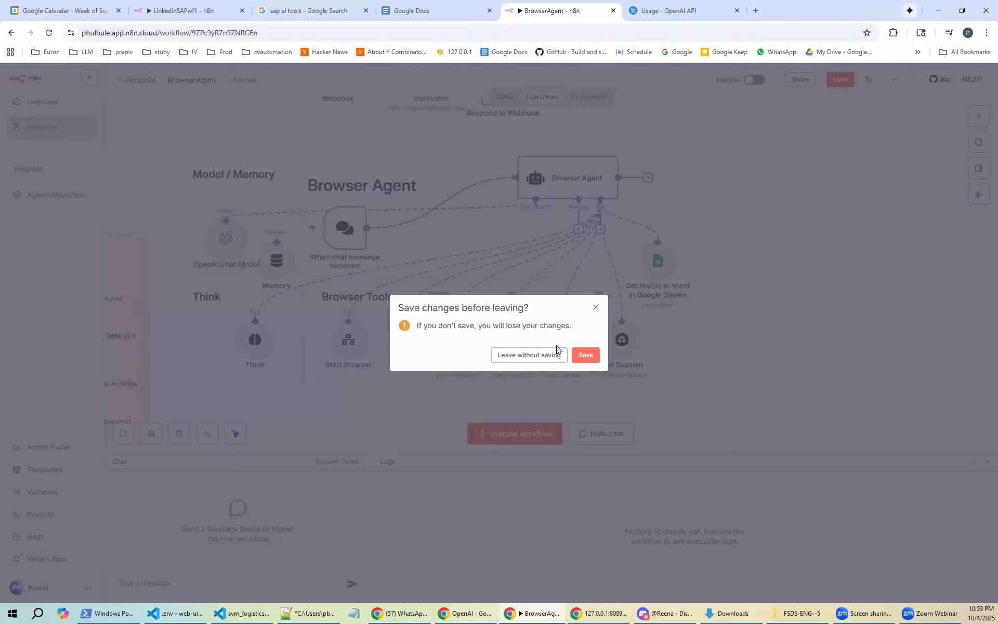
click(585, 355)
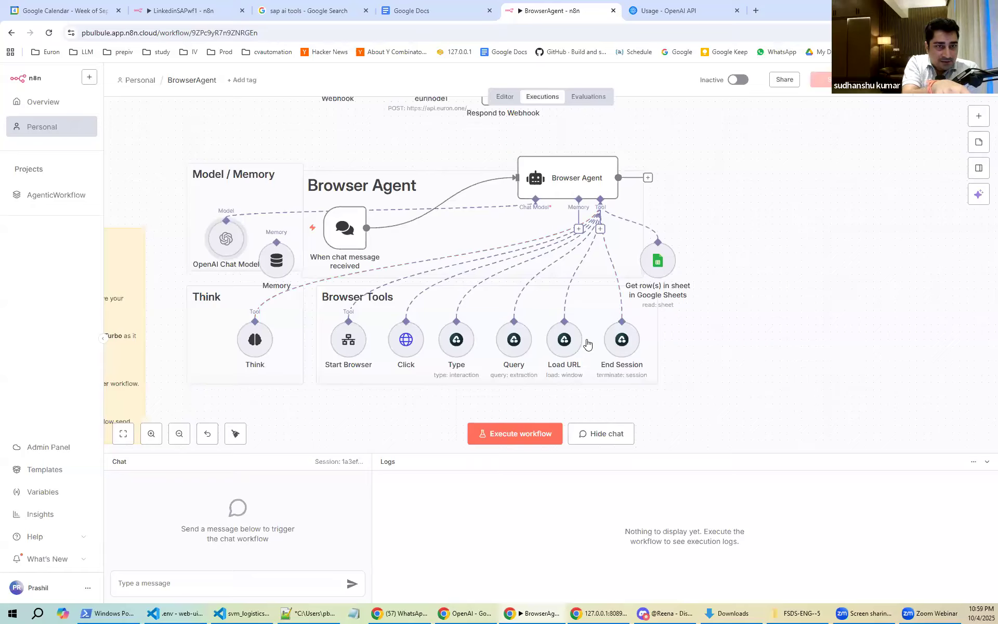
View the BrowserAgent workflow's evaluation setup page and return to the editor canvas
click(584, 98)
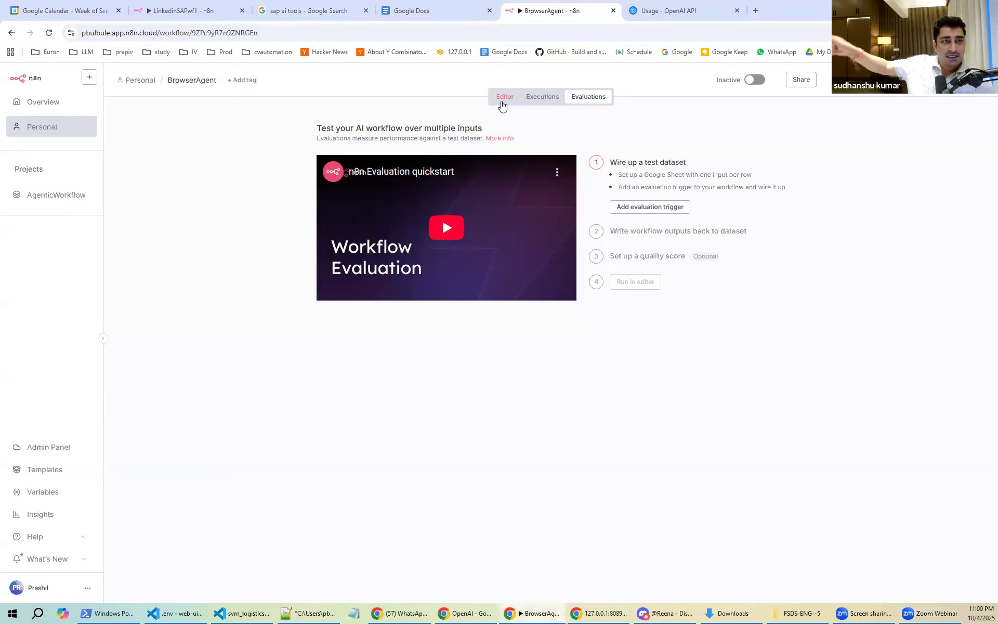
click(502, 98)
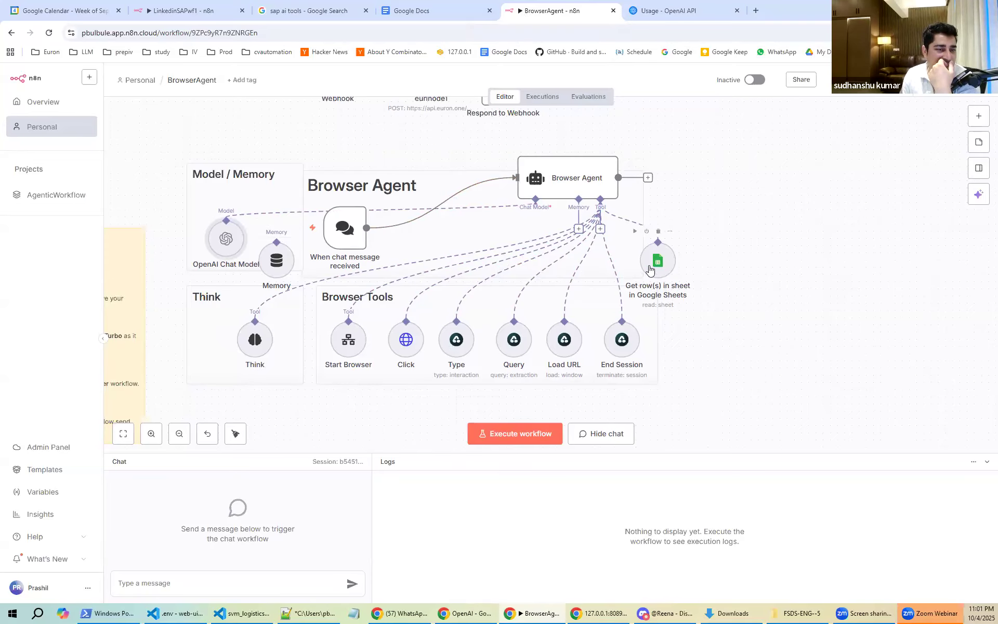
Inspect the parameters of the unconnected Memory node and open the Browser Agent node's configuration
double_click(276, 262)
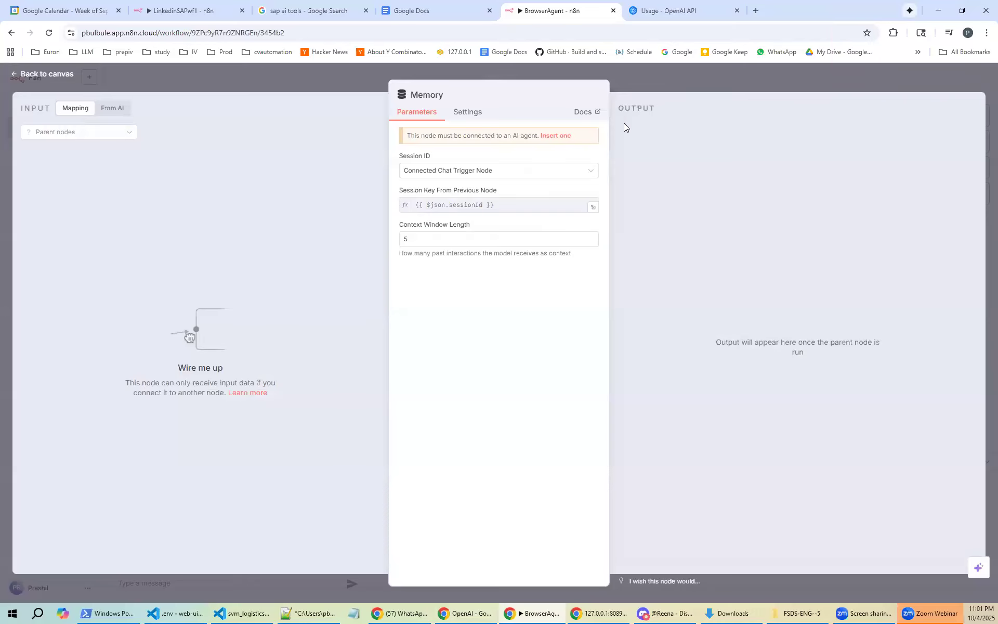
key(Escape)
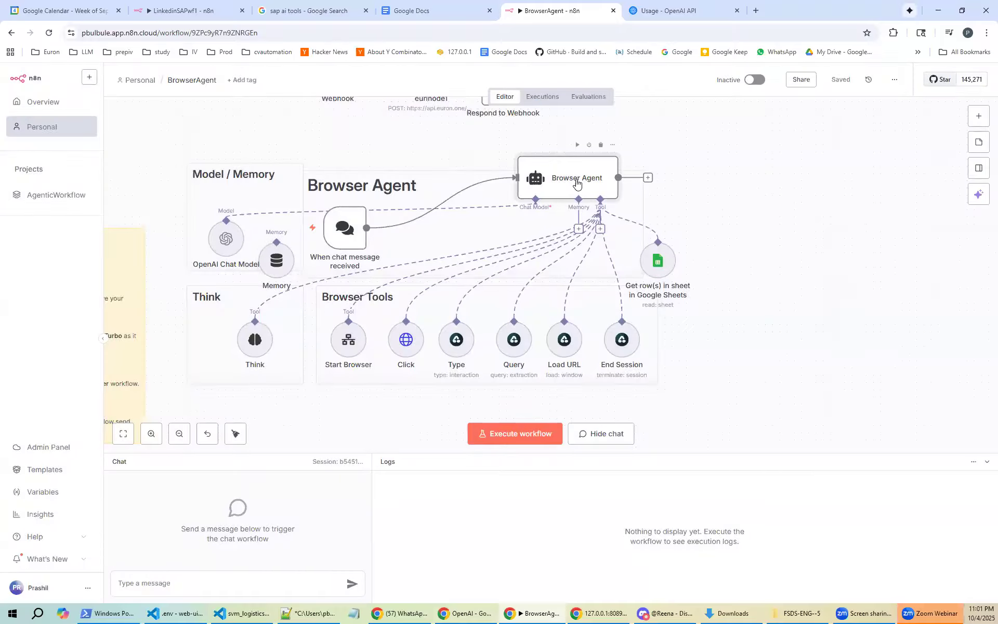
double_click(576, 183)
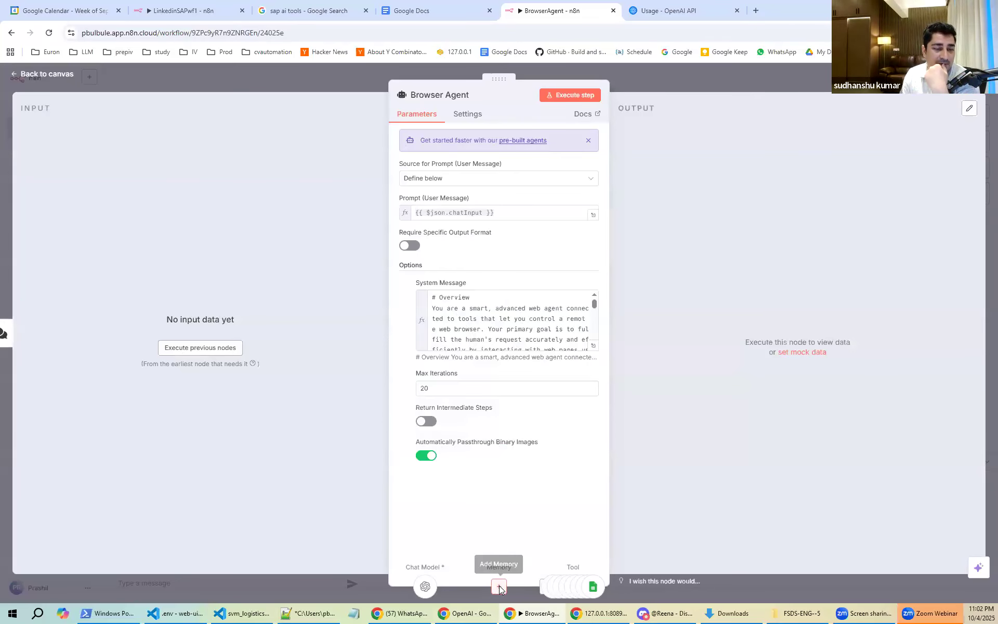
Attach a Simple Memory node to the Browser Agent's memory input and set its context window length to 10
key(Escape)
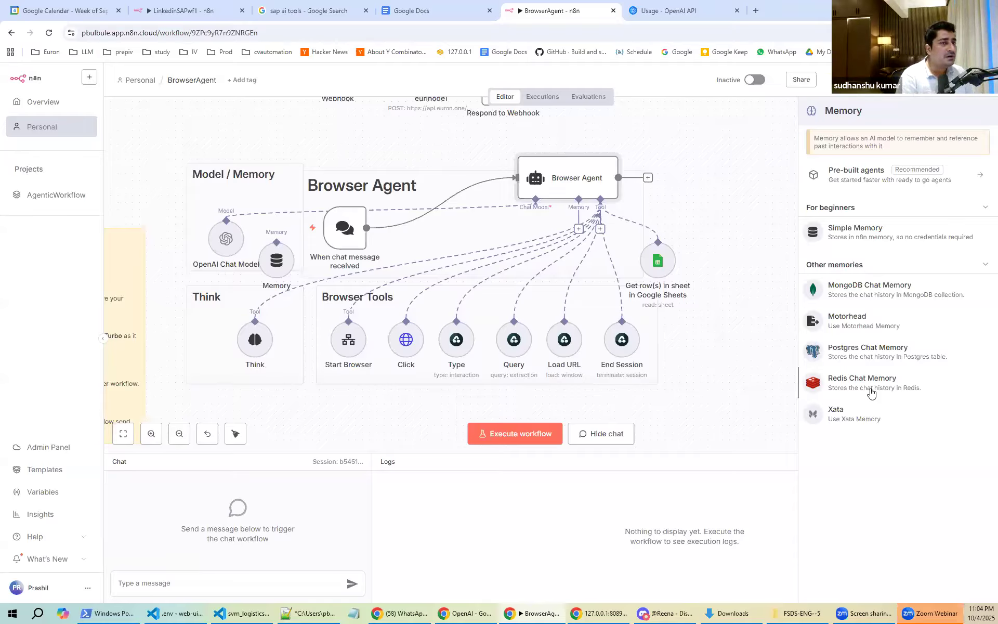
click(881, 240)
click(410, 215)
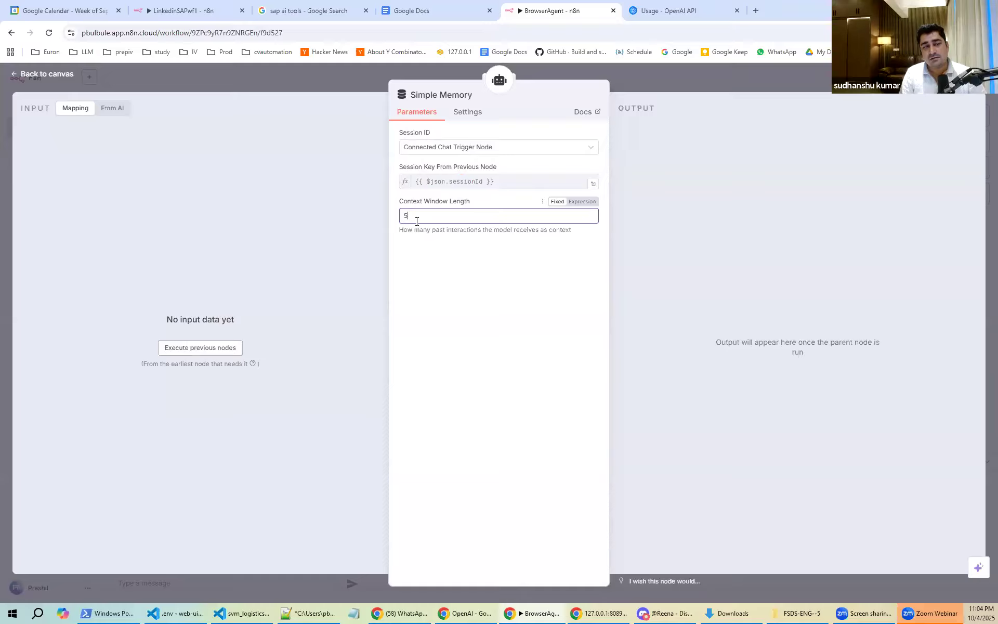
key(BackSpace)
text(10)
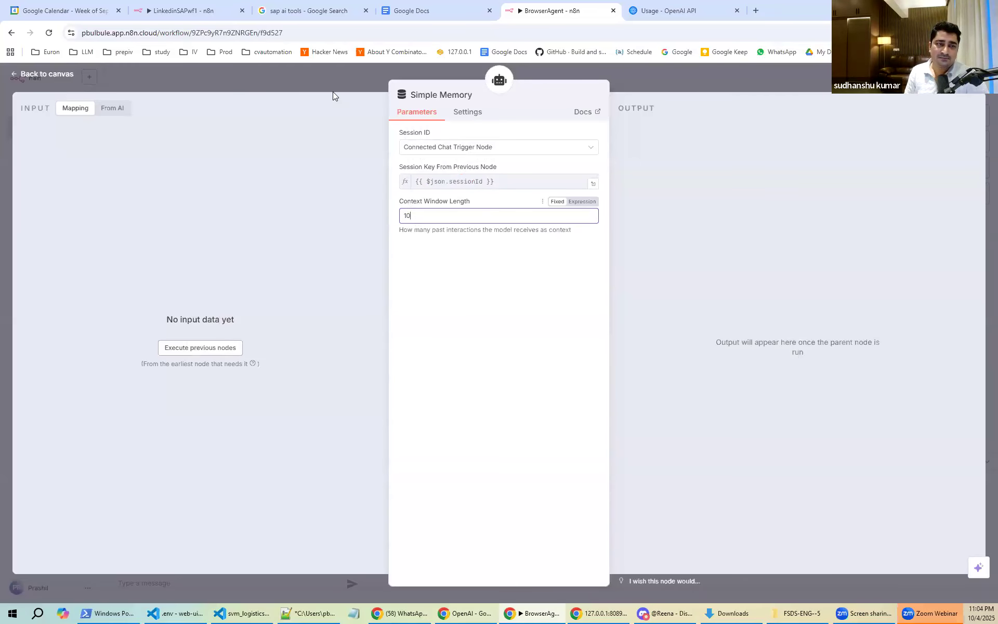
click(350, 77)
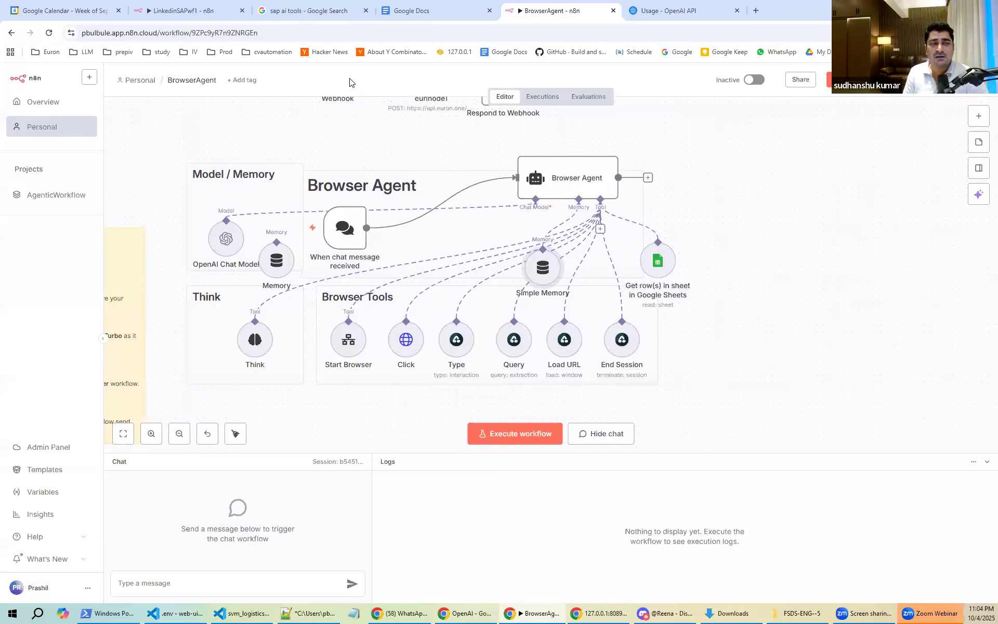
Open the Browser Agent node's parameters from the workflow canvas
mouse_move(582, 194)
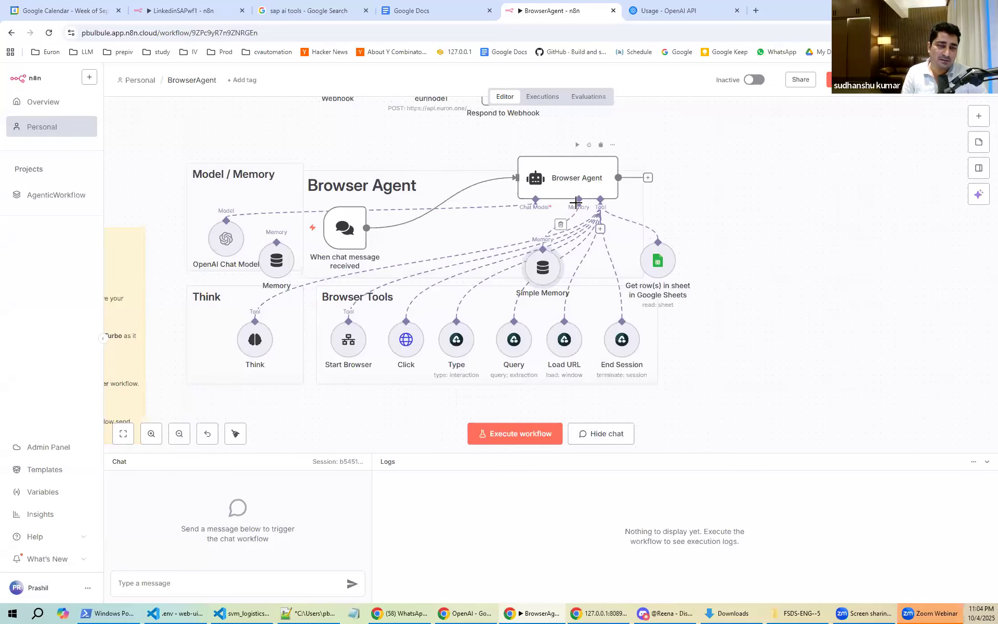
double_click(573, 193)
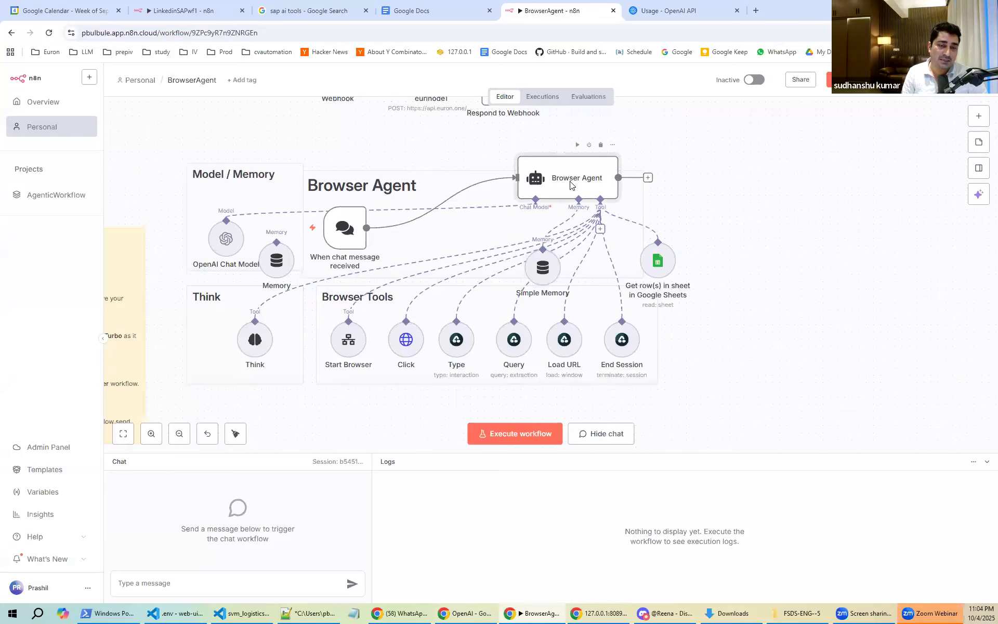